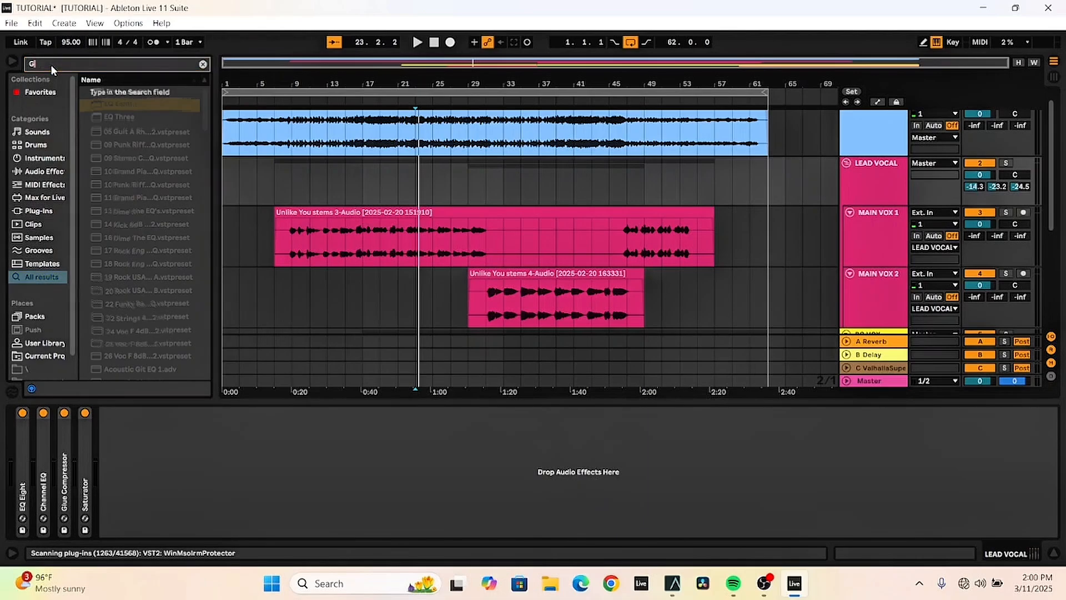
Search the browser for GRAILL and add the Graillon 2 plug-in to the LEAD VOCAL track
text(LL)
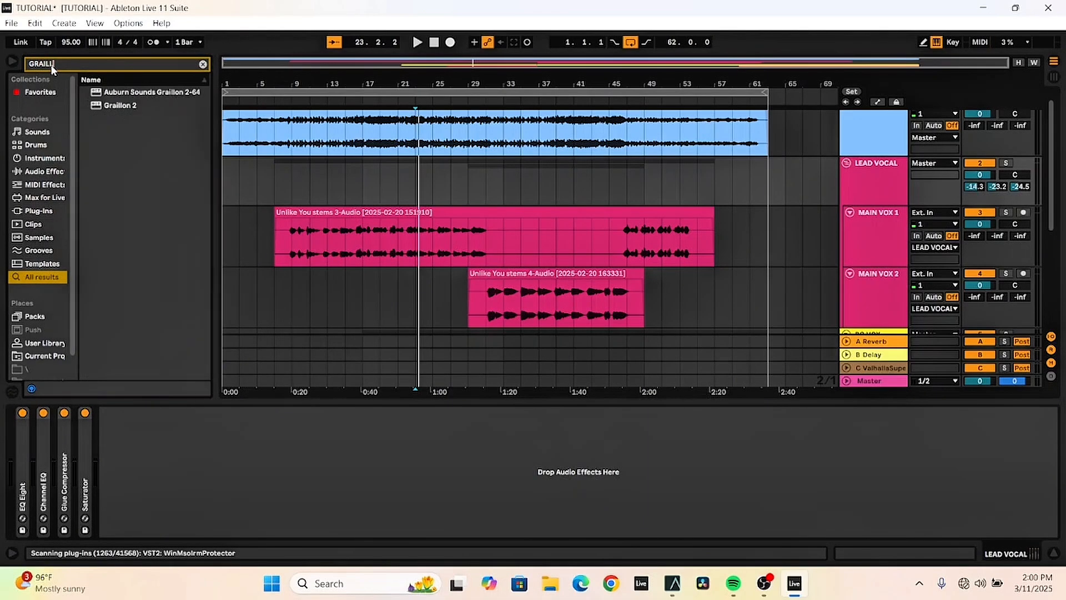
double_click(116, 107)
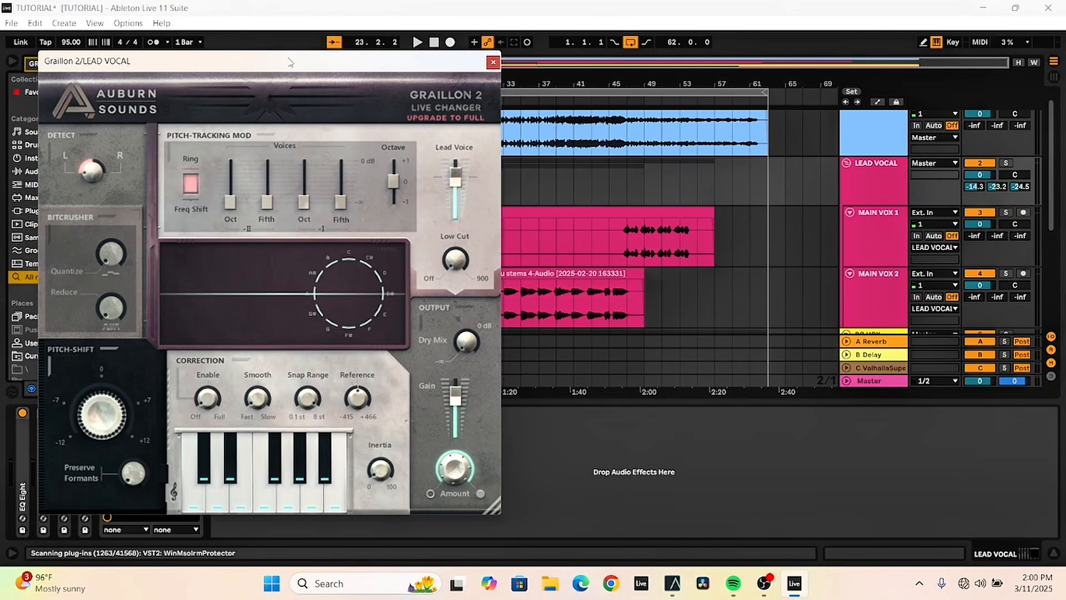
drag(298, 69, 501, 64)
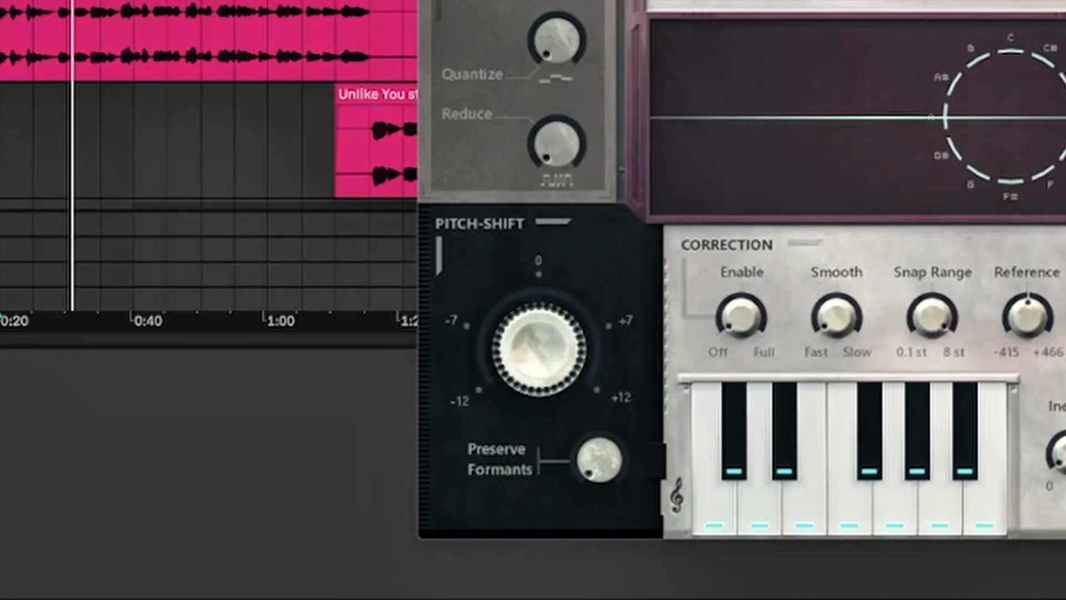
drag(833, 1, 530, 1)
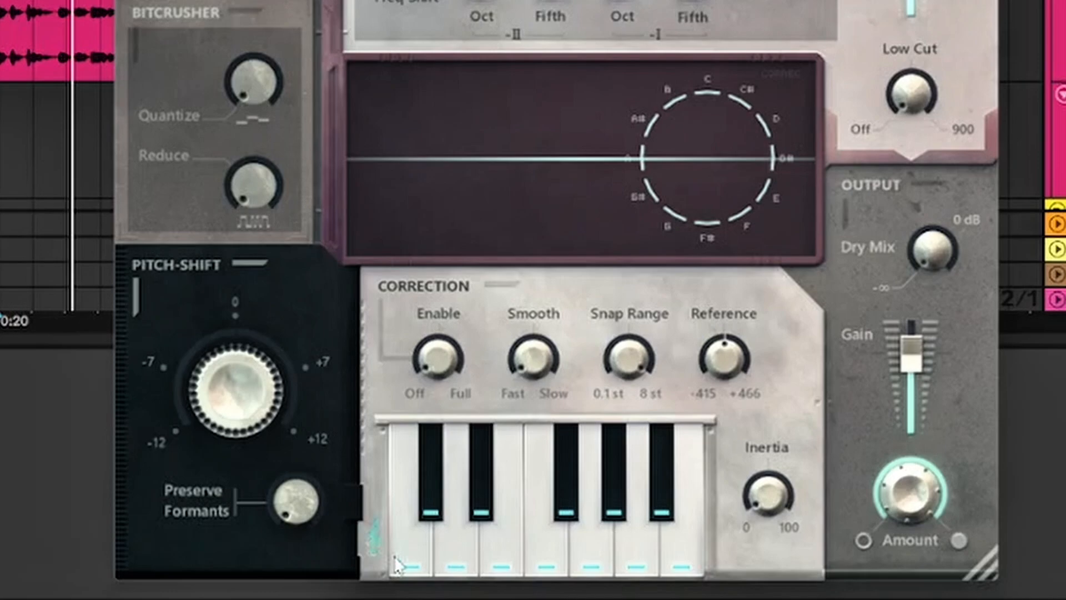
Set Graillon 2's pitch correction scale to E minor
click(371, 531)
click(488, 464)
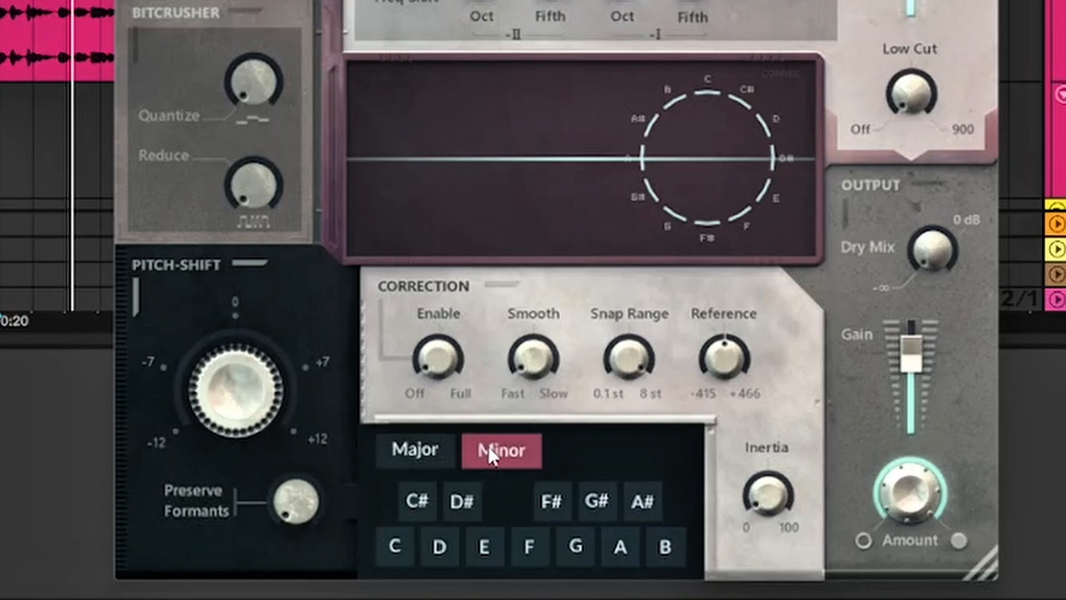
click(488, 444)
click(401, 441)
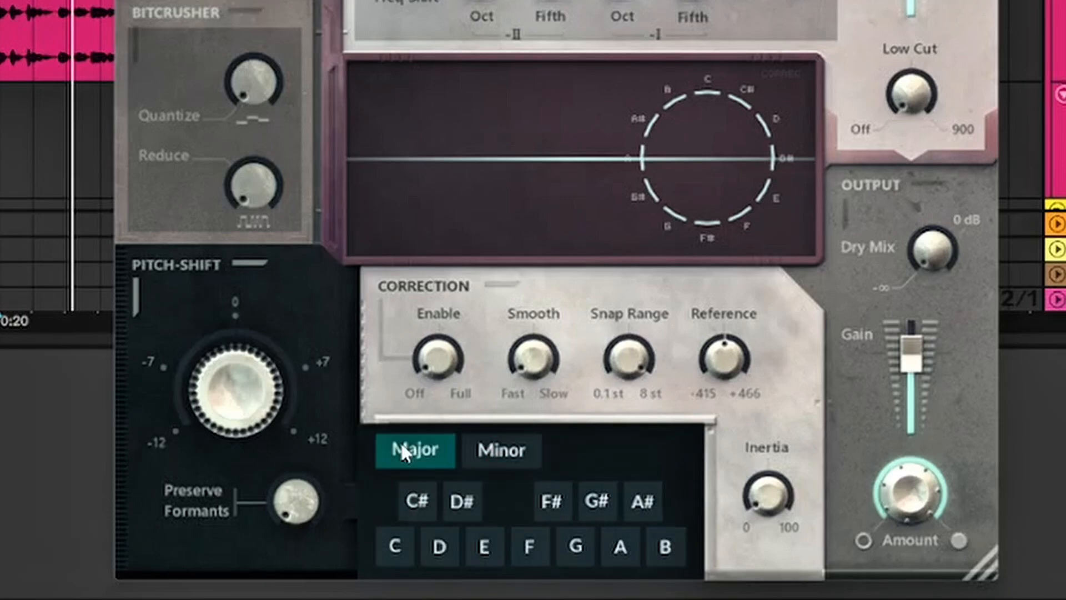
click(493, 453)
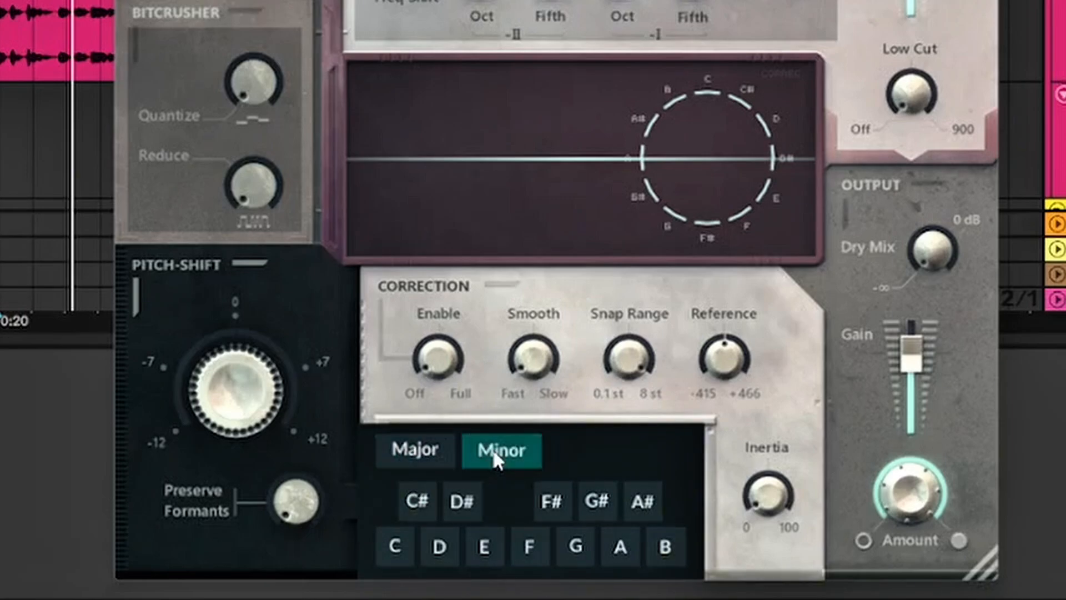
click(485, 545)
Raise the Enable and Smooth amounts of Graillon 2's pitch correction to about halfway
drag(438, 379, 430, 290)
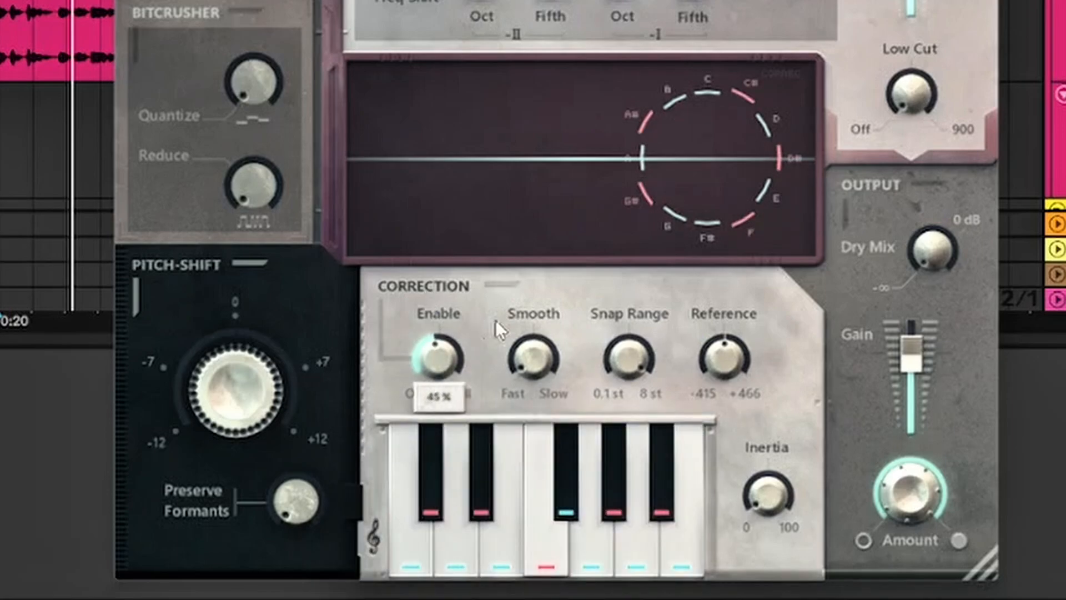
drag(532, 355, 525, 254)
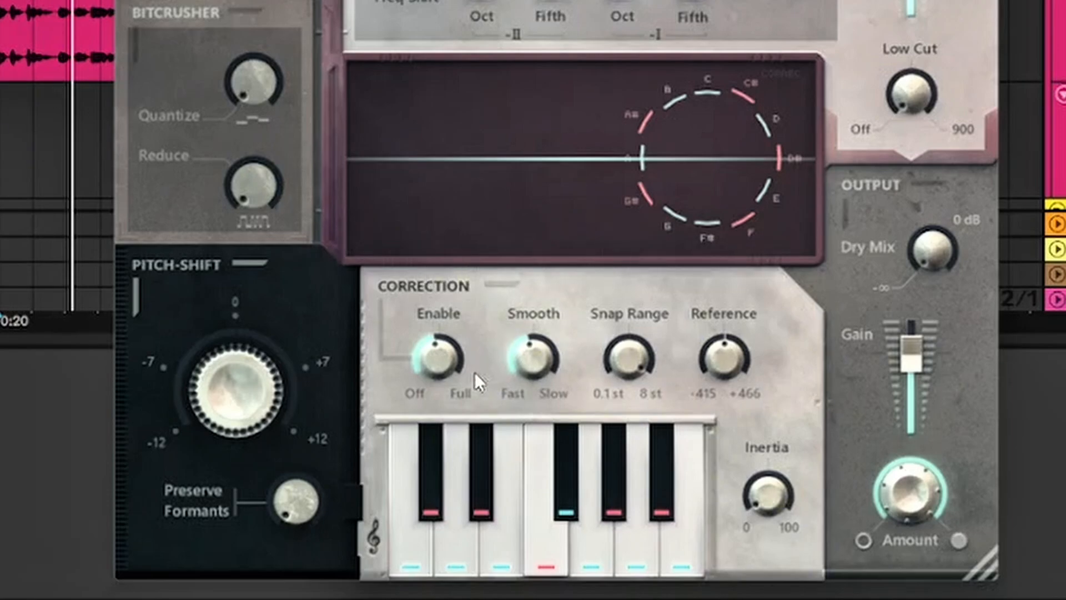
drag(429, 362, 417, 210)
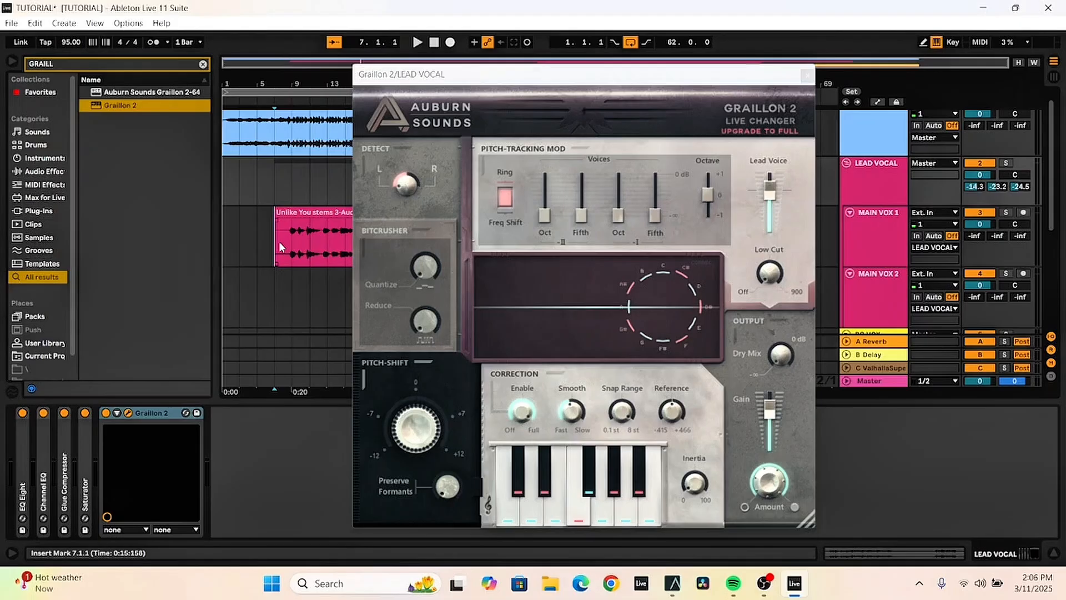
Play the song from bar 7 and adjust the correction's Smooth amount in Graillon 2 on LEAD VOCAL
click(276, 241)
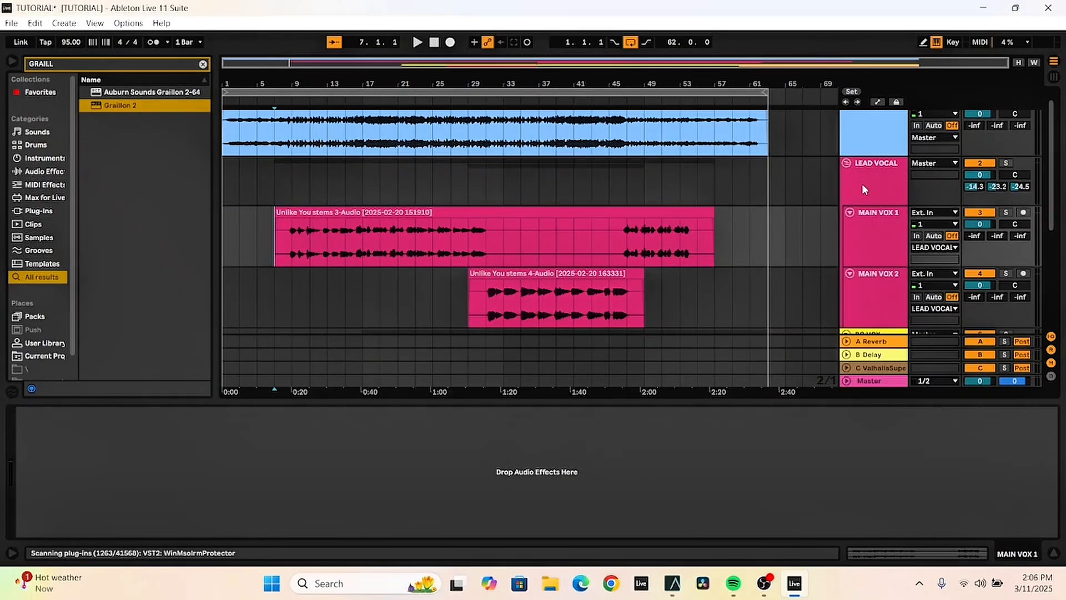
key(space)
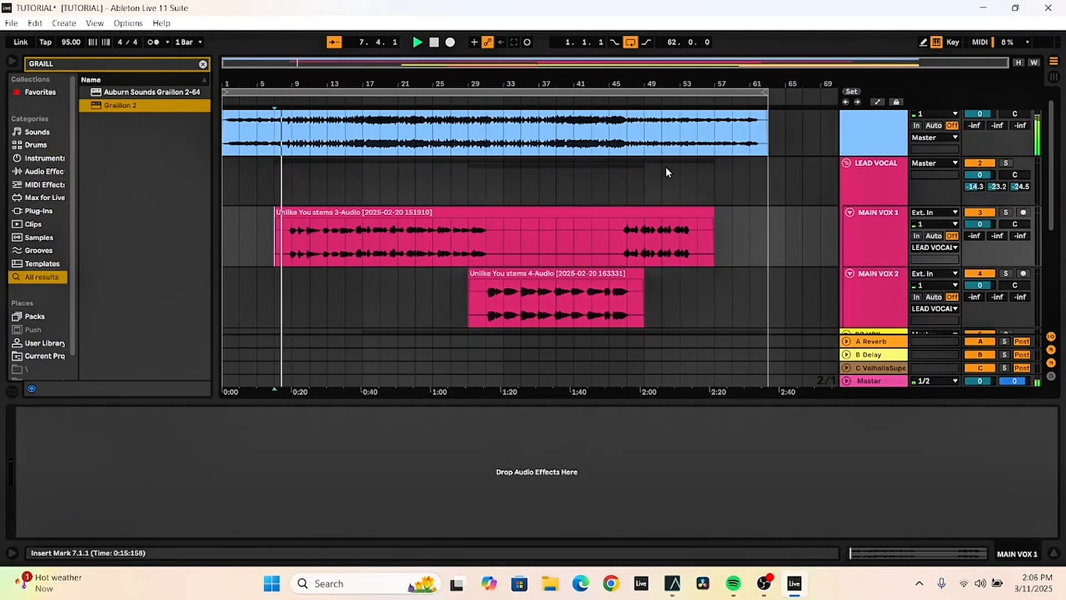
click(858, 183)
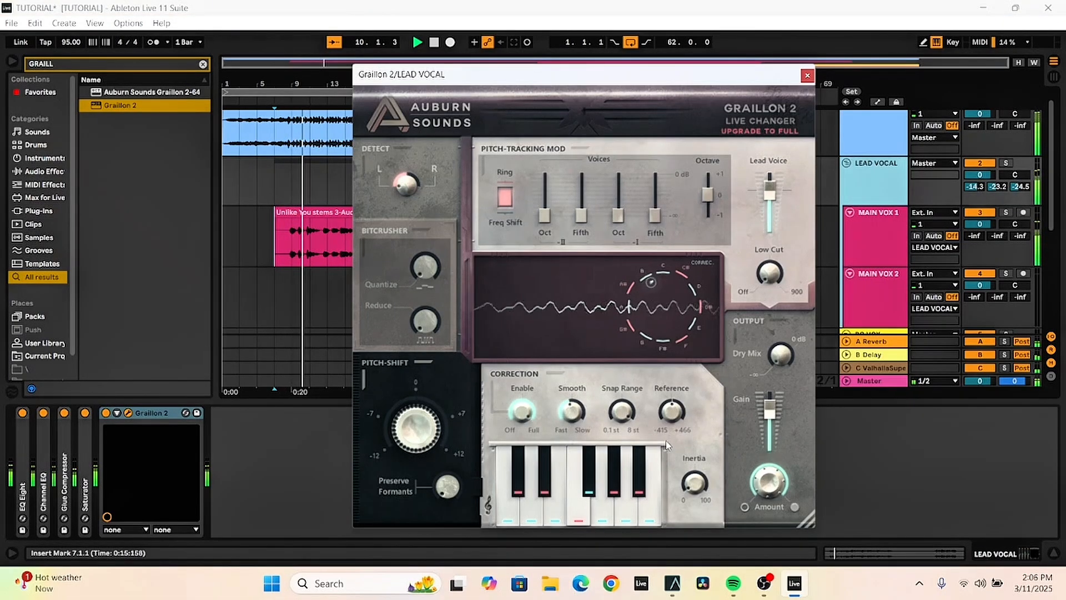
mouse_move(565, 404)
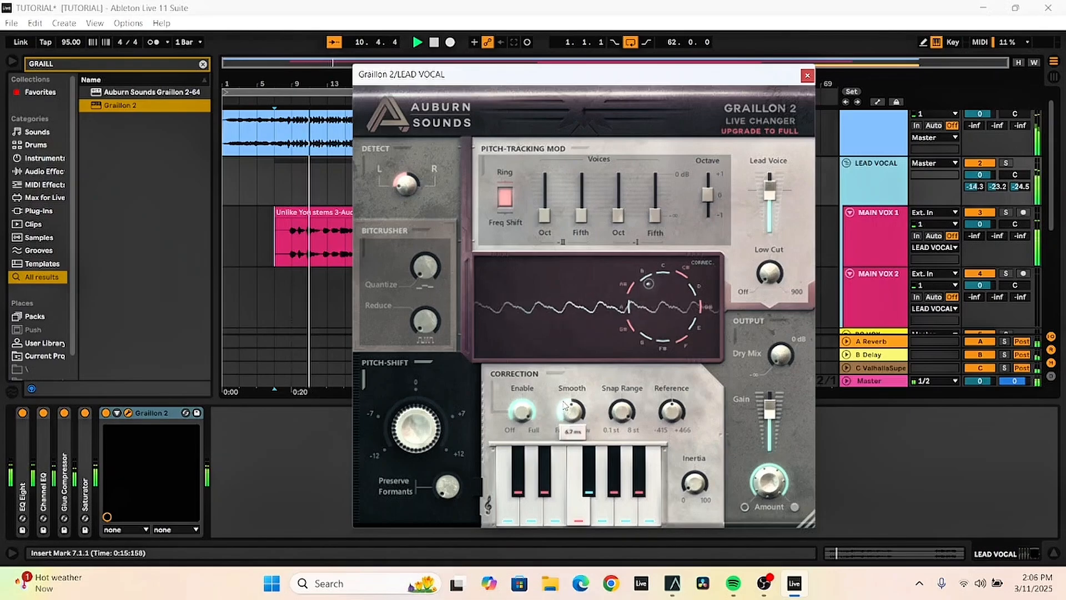
drag(565, 404, 566, 383)
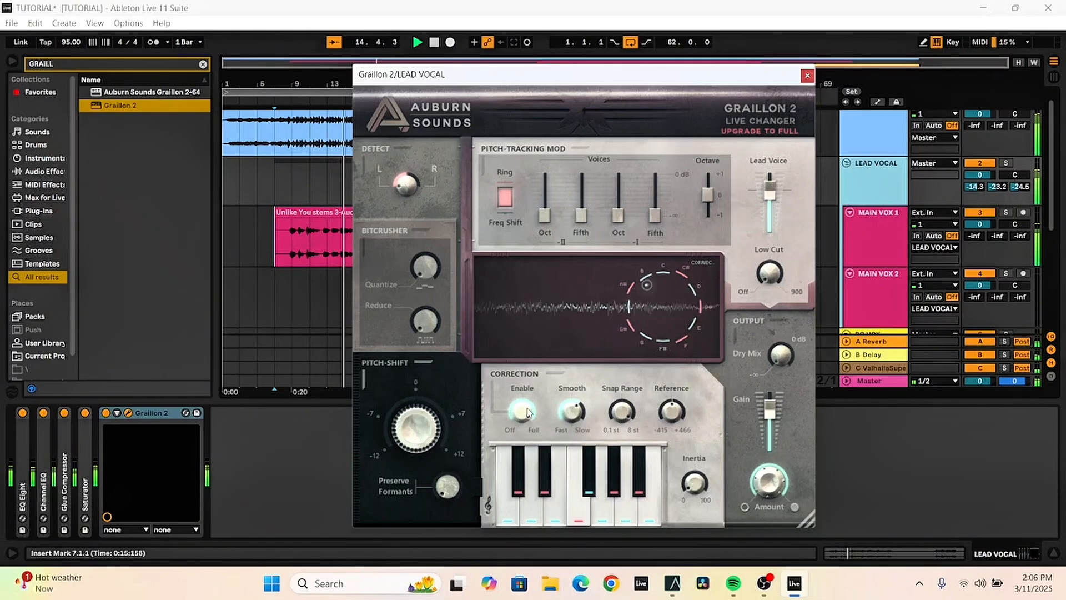
Set the correction's Enable amount to about 53% and audition the vocal
drag(527, 413, 539, 444)
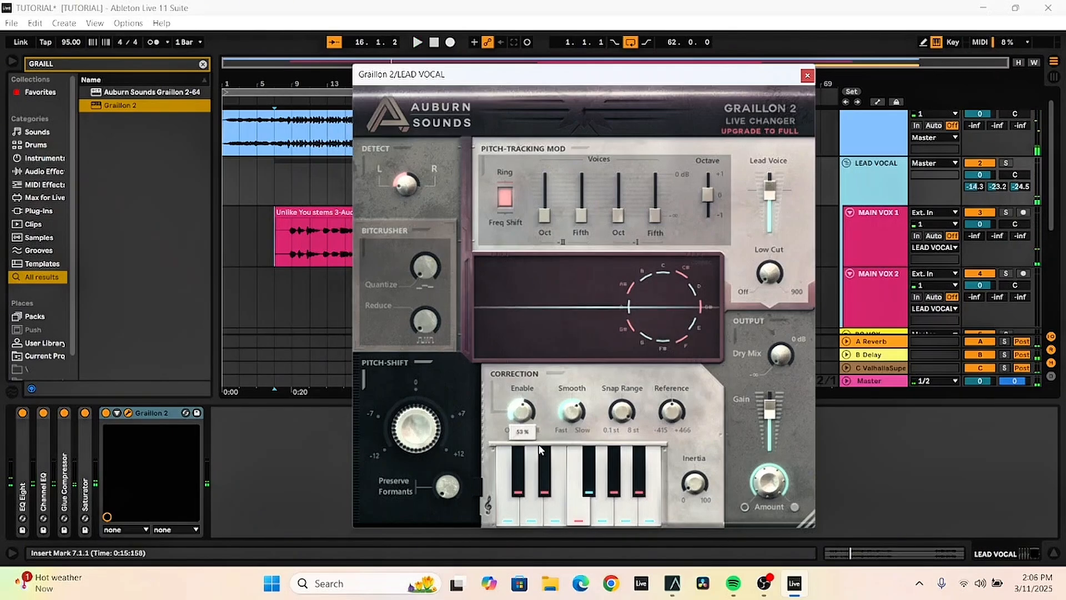
drag(538, 444, 540, 439)
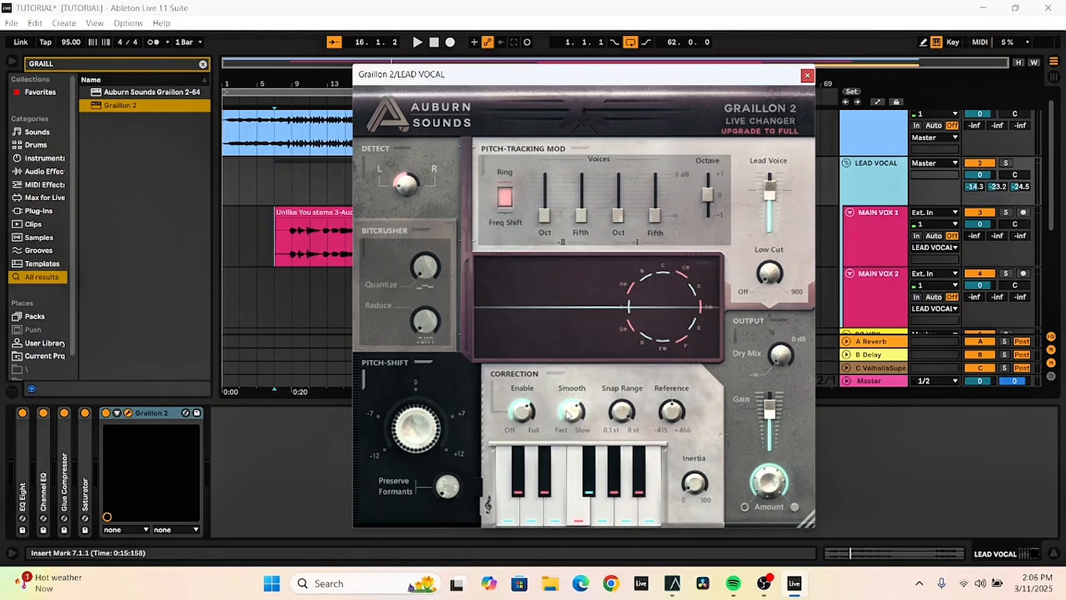
key(space)
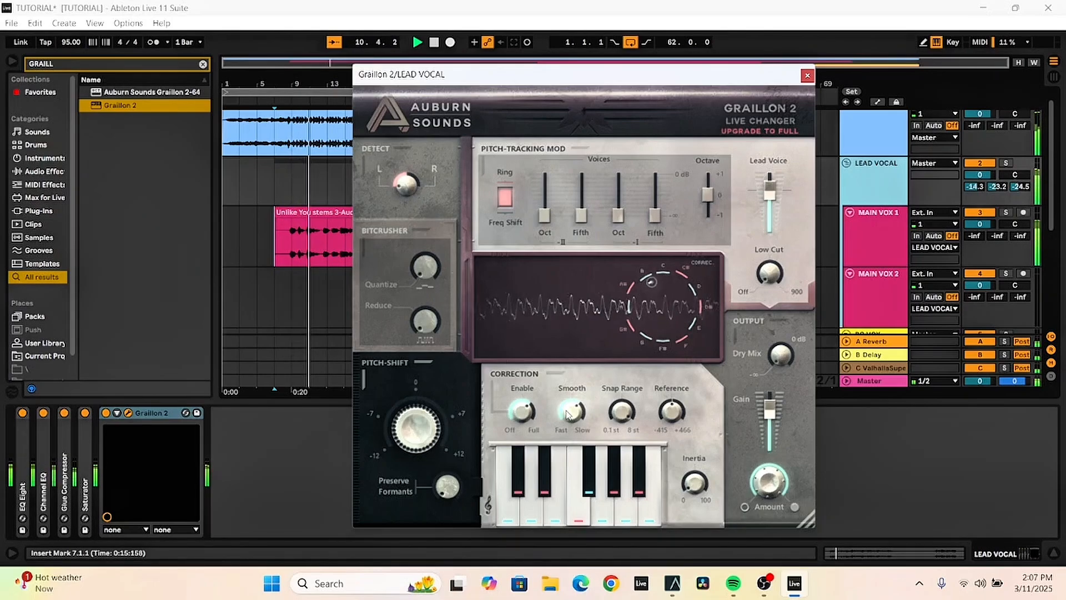
click(567, 415)
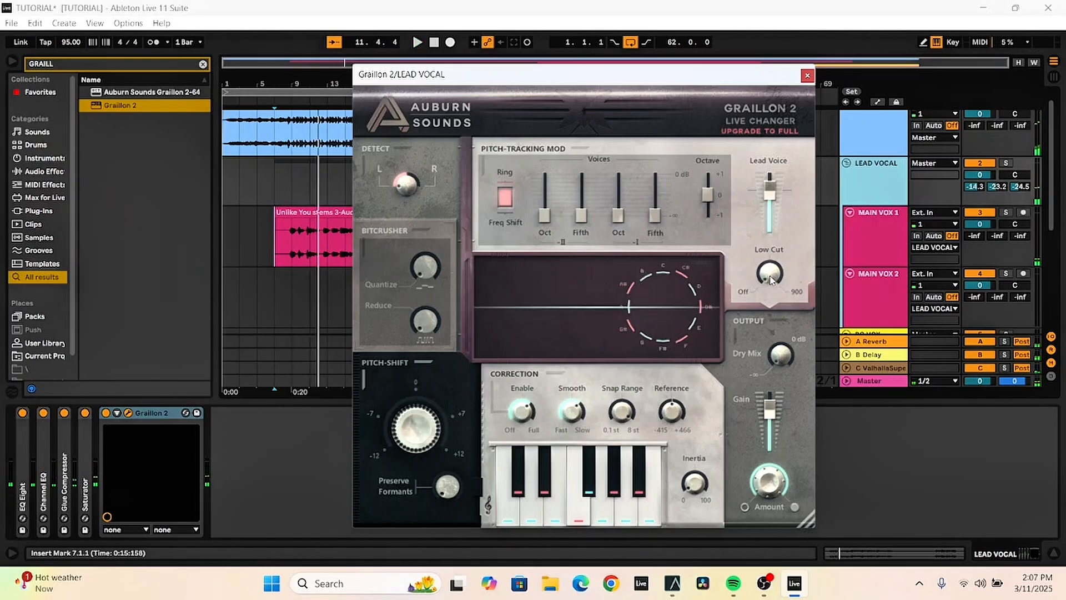
Raise Graillon 2's Low Cut to about mid range and audition the lead vocal from bar 9
drag(771, 279, 765, 227)
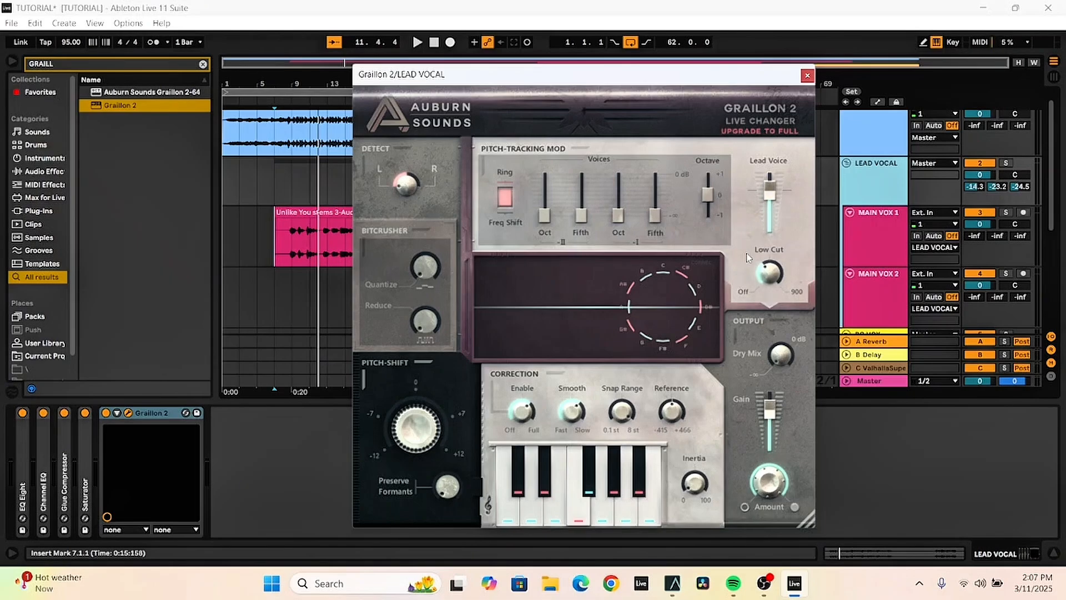
click(289, 245)
key(space)
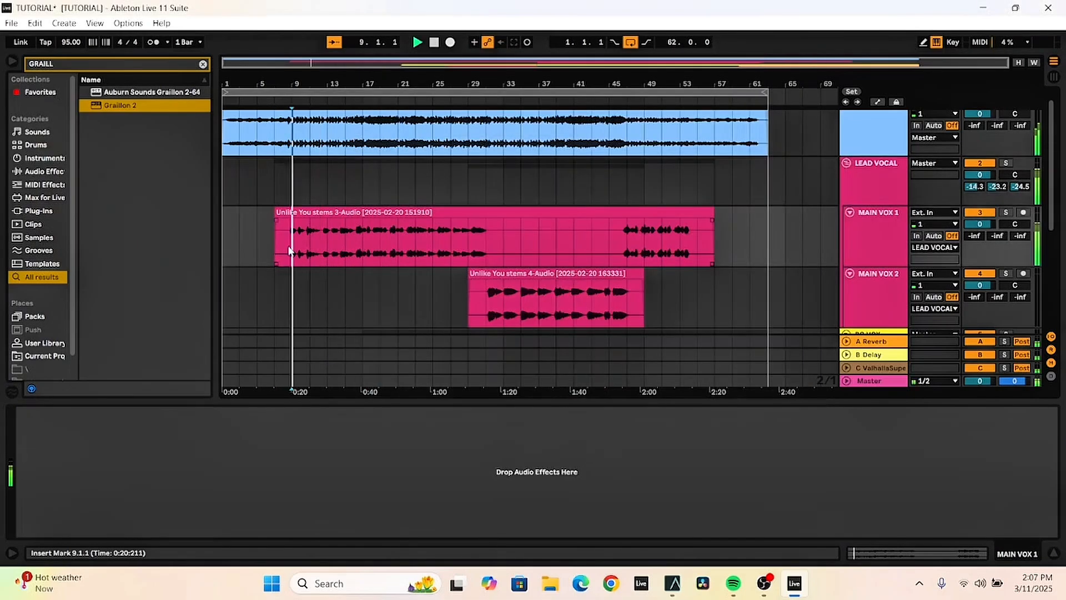
click(851, 189)
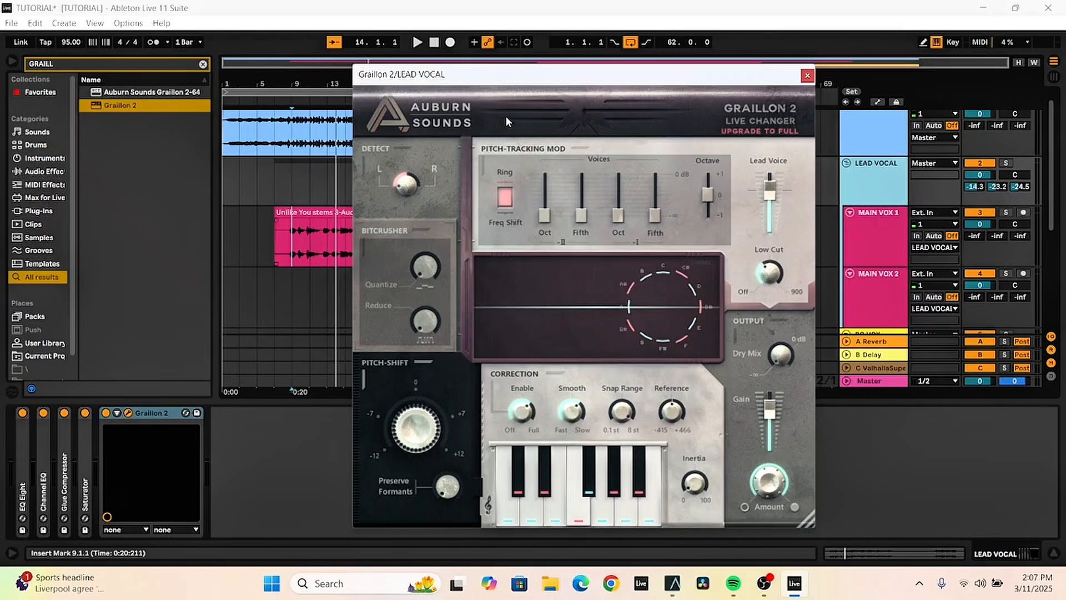
Move Graillon 2 to the start of the LEAD VOCAL device chain, ahead of EQ Eight, and collapse it
drag(507, 77, 491, 145)
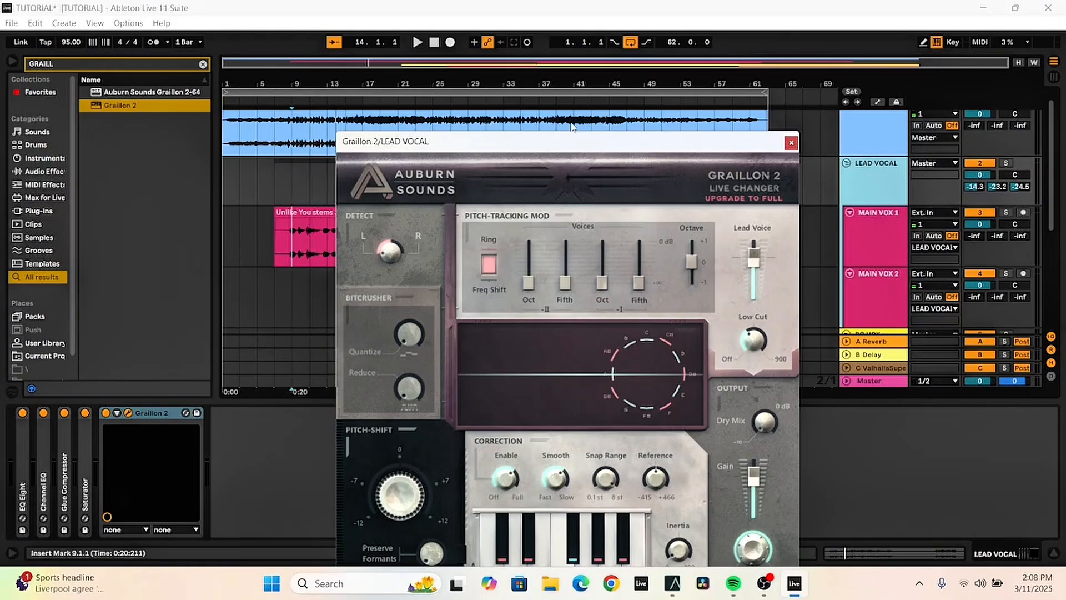
drag(560, 144, 531, 141)
click(588, 126)
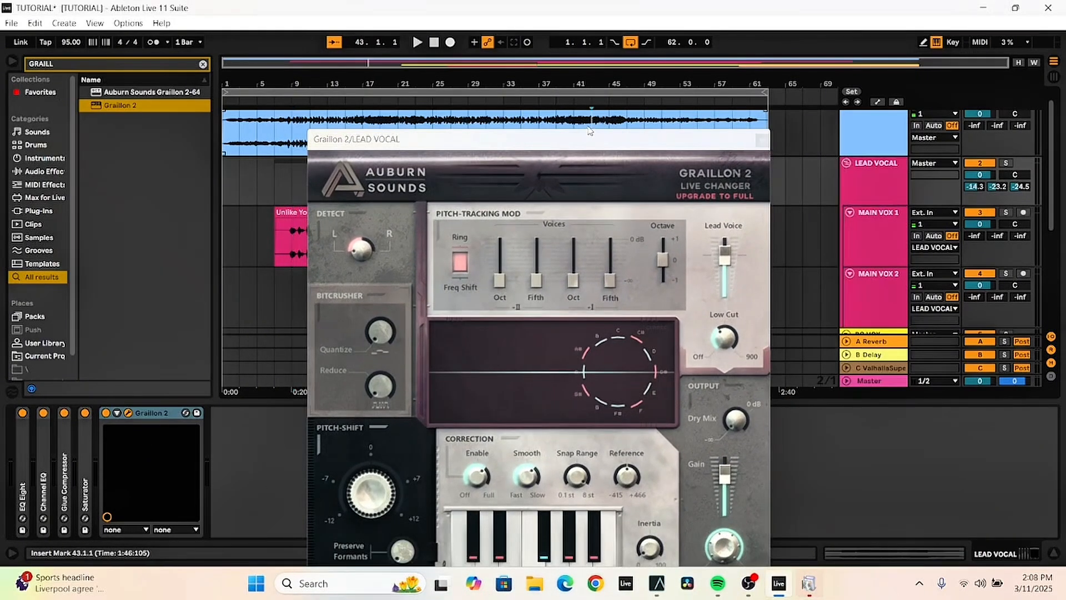
click(887, 182)
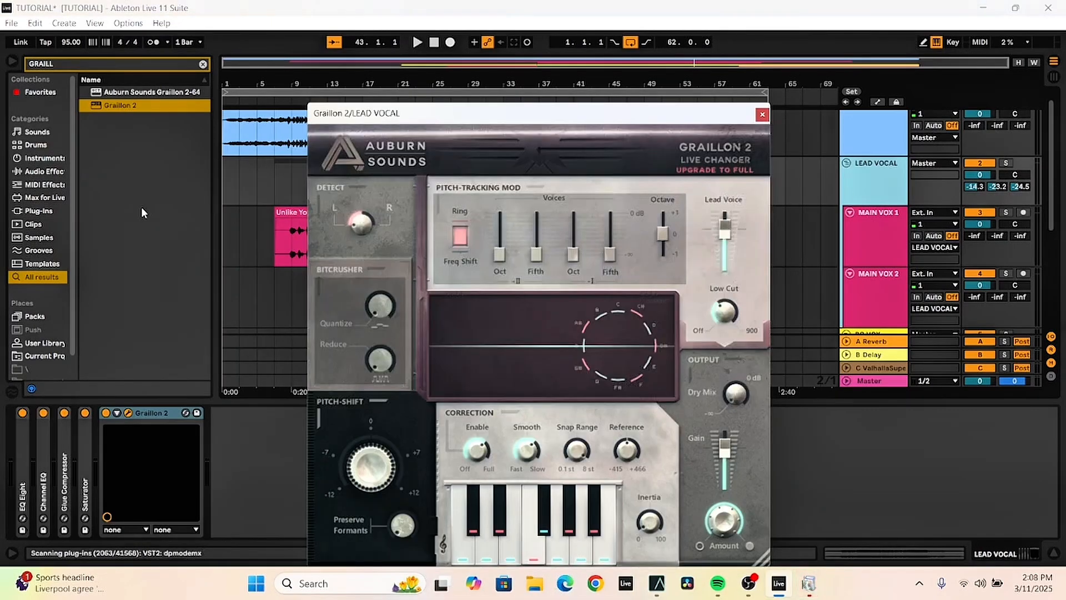
drag(152, 411, 18, 421)
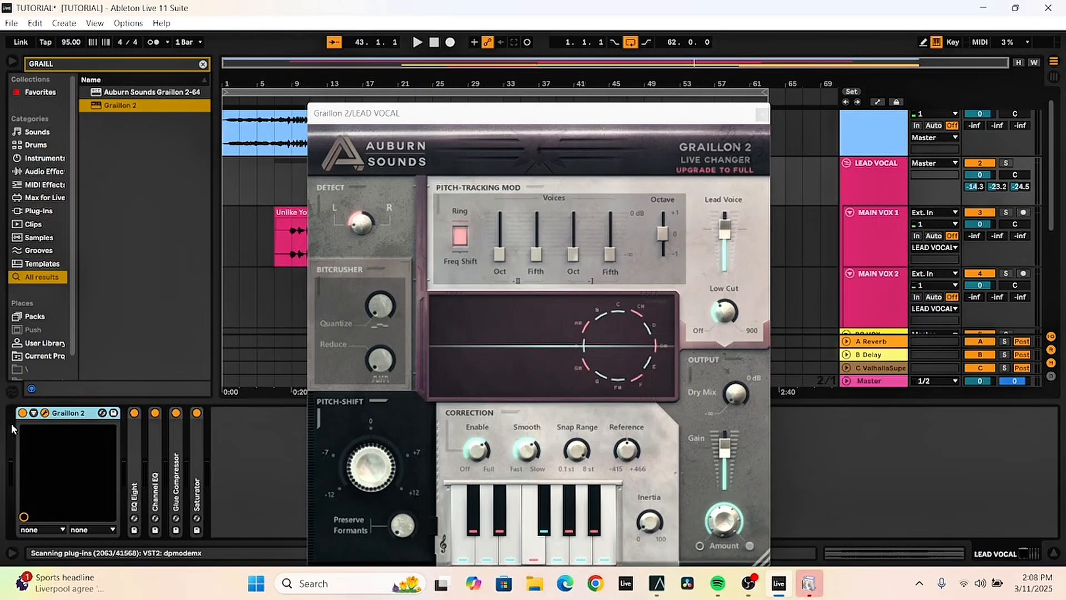
double_click(62, 415)
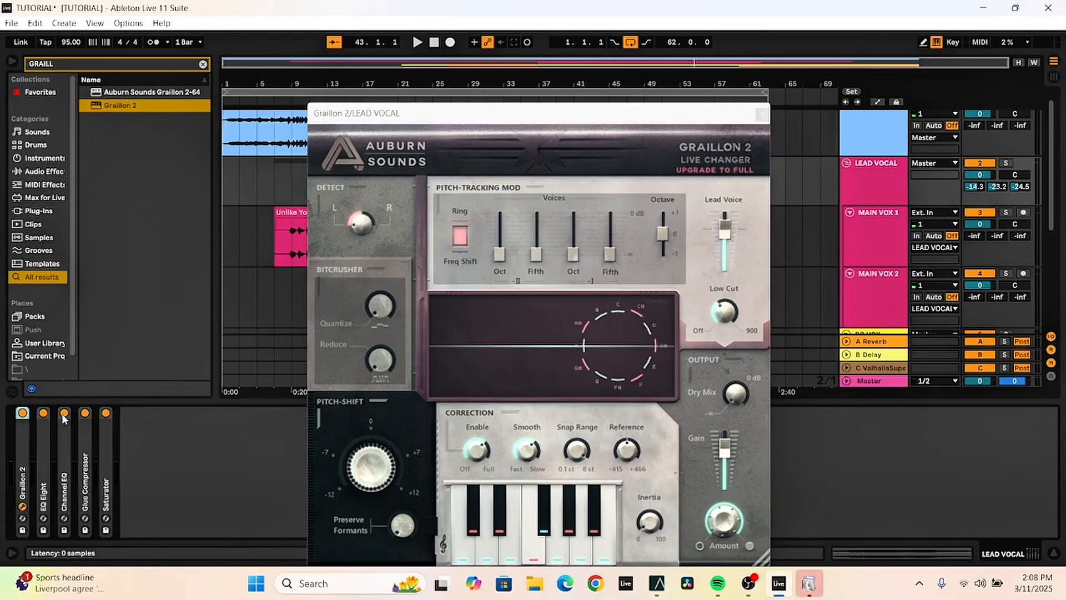
double_click(21, 435)
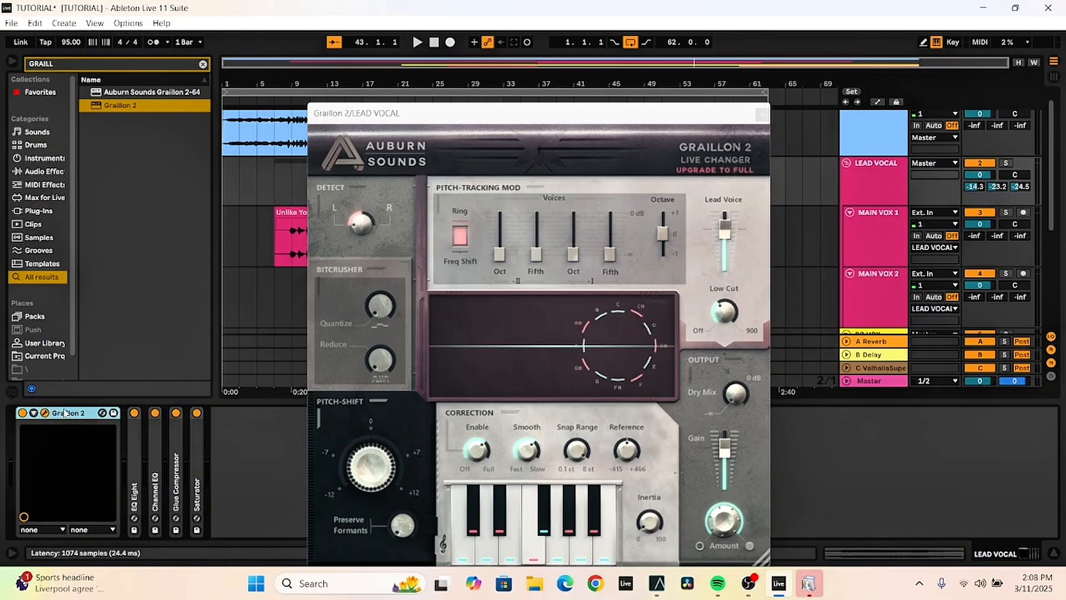
double_click(65, 413)
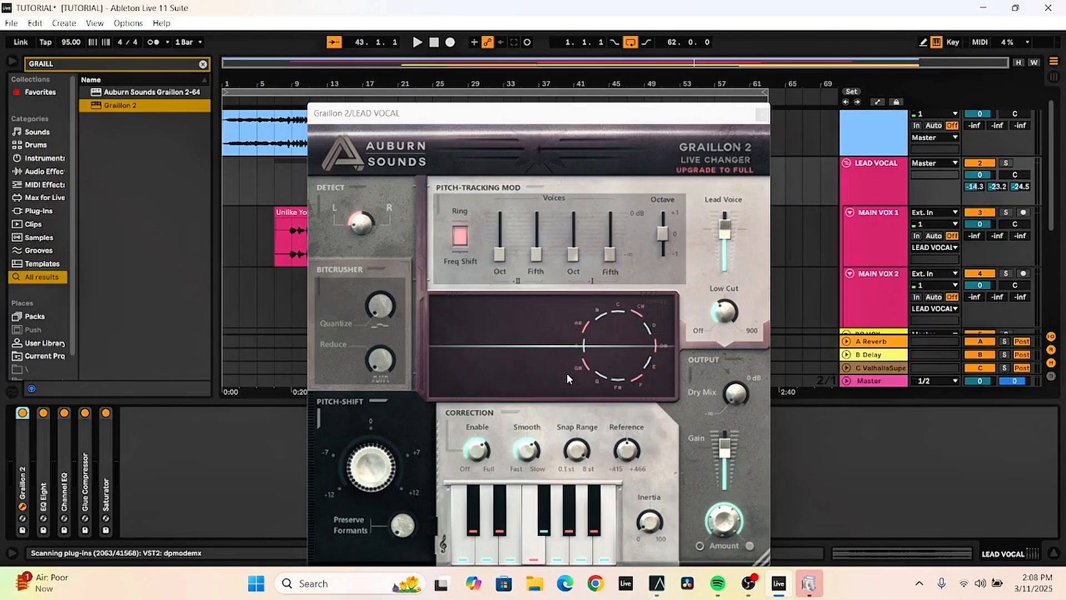
Raise Graillon 2's Pitch-Shift to about +5 and audition the lead vocal from bar 9
drag(481, 122, 496, 94)
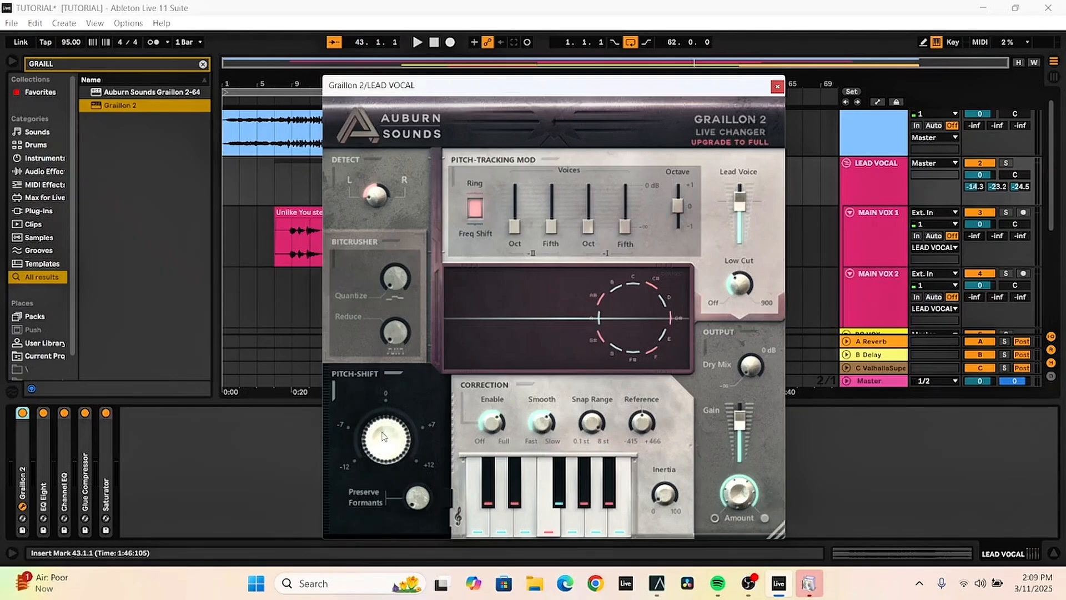
click(292, 197)
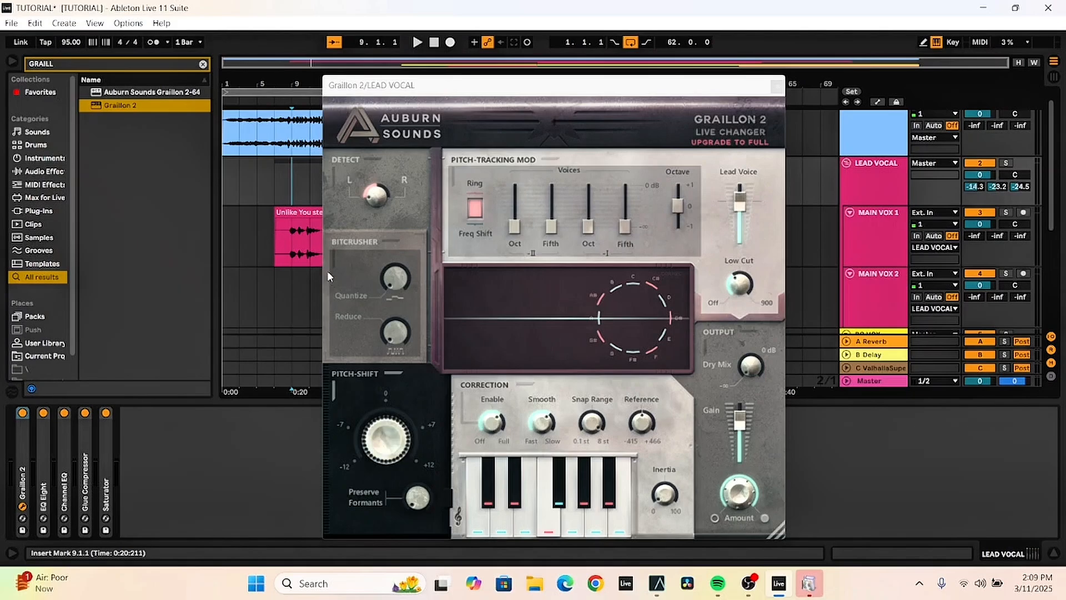
scroll(311, 313, down, 2)
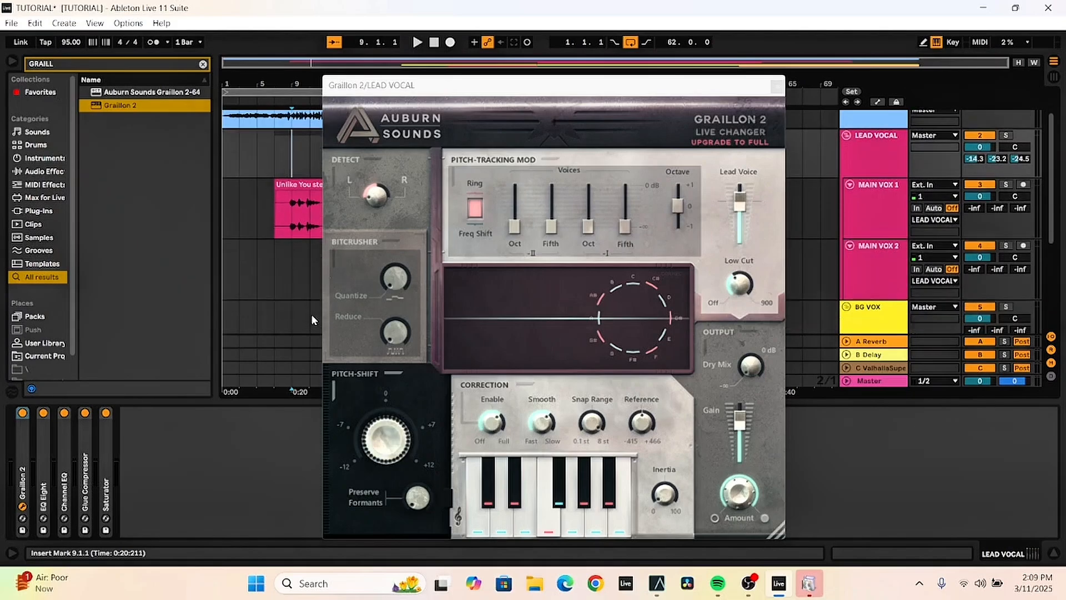
scroll(311, 314, up, 2)
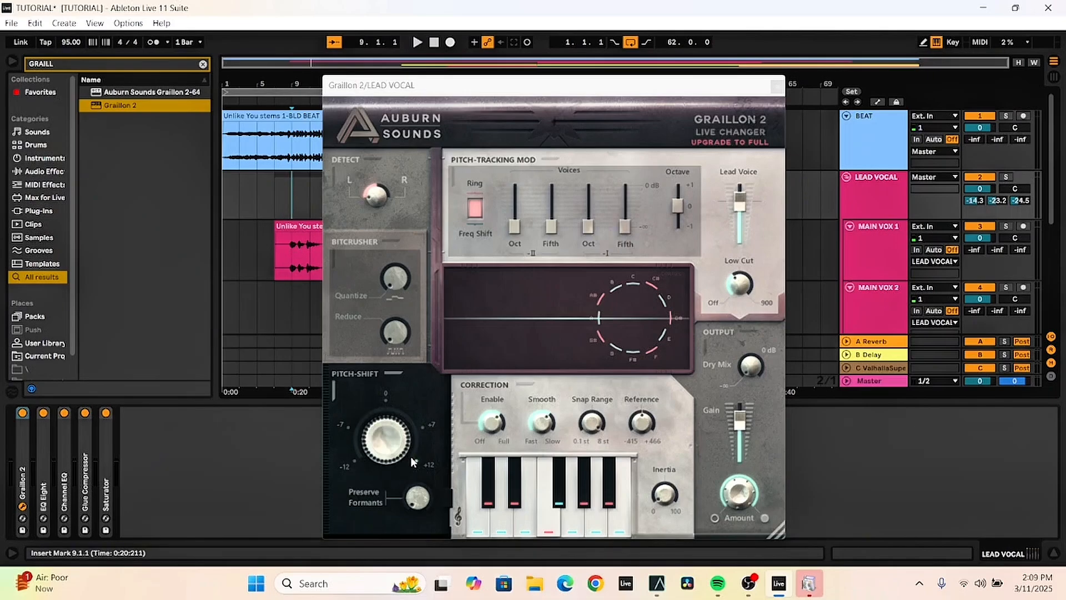
drag(401, 436, 380, 378)
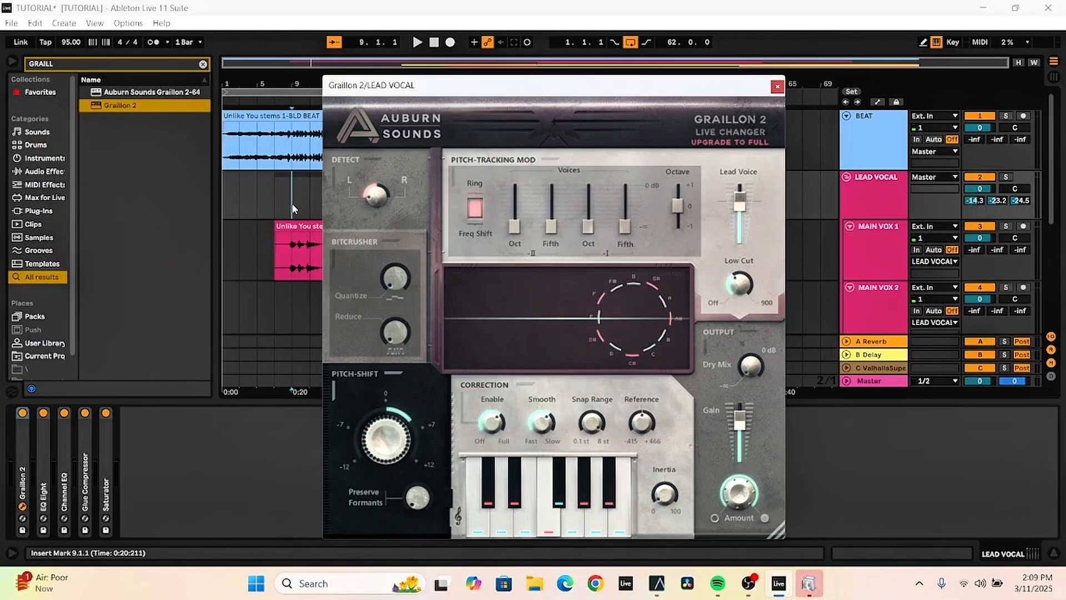
key(space)
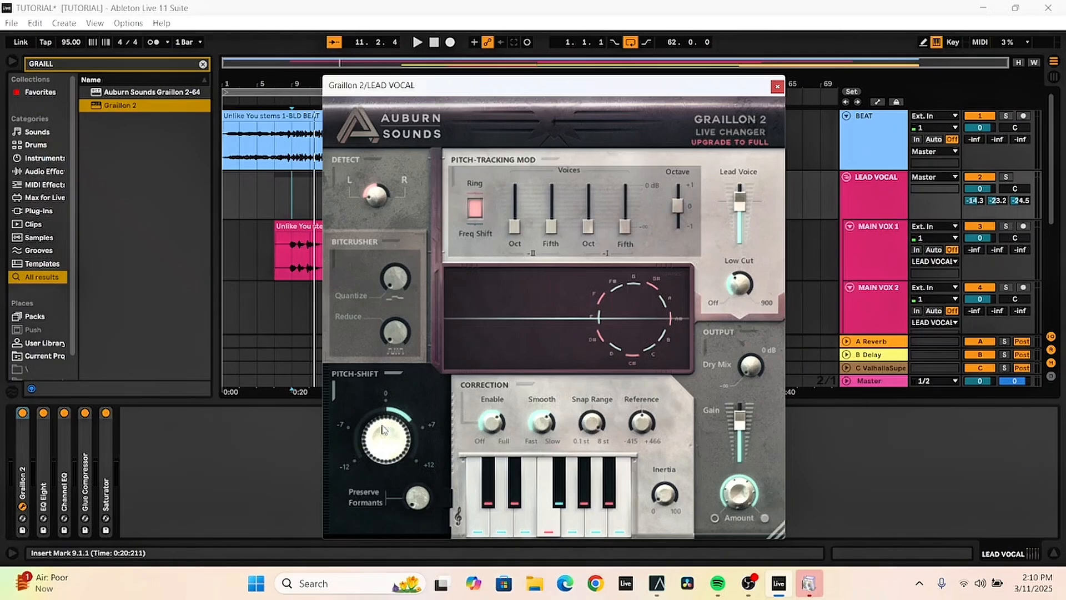
Audition the lead vocal with Graillon 2's Pitch-Shift lowered below zero, at -12 st and at +12 st
drag(382, 429, 381, 402)
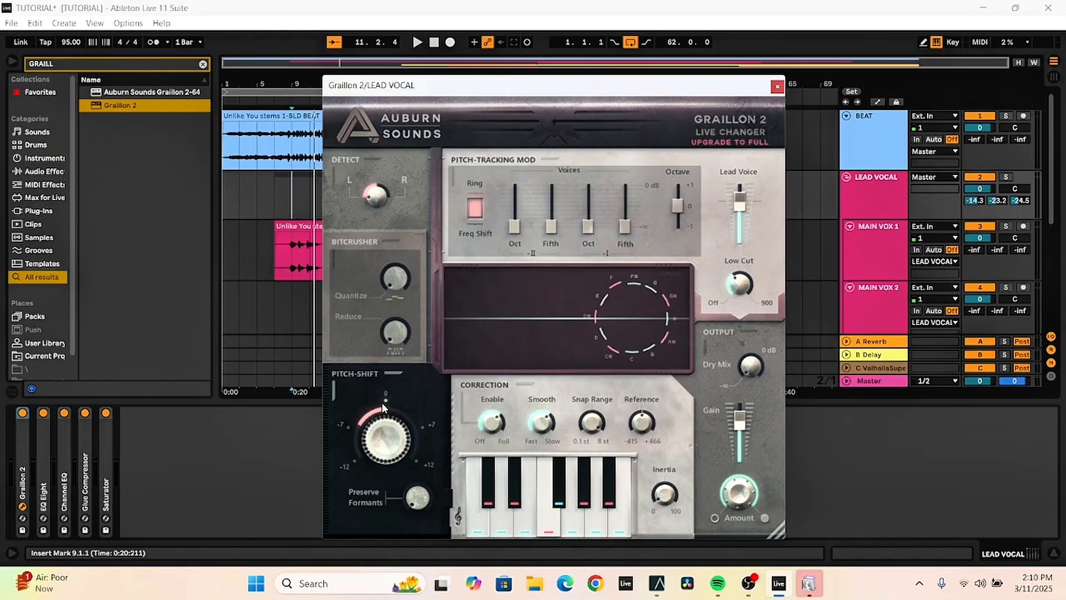
key(space)
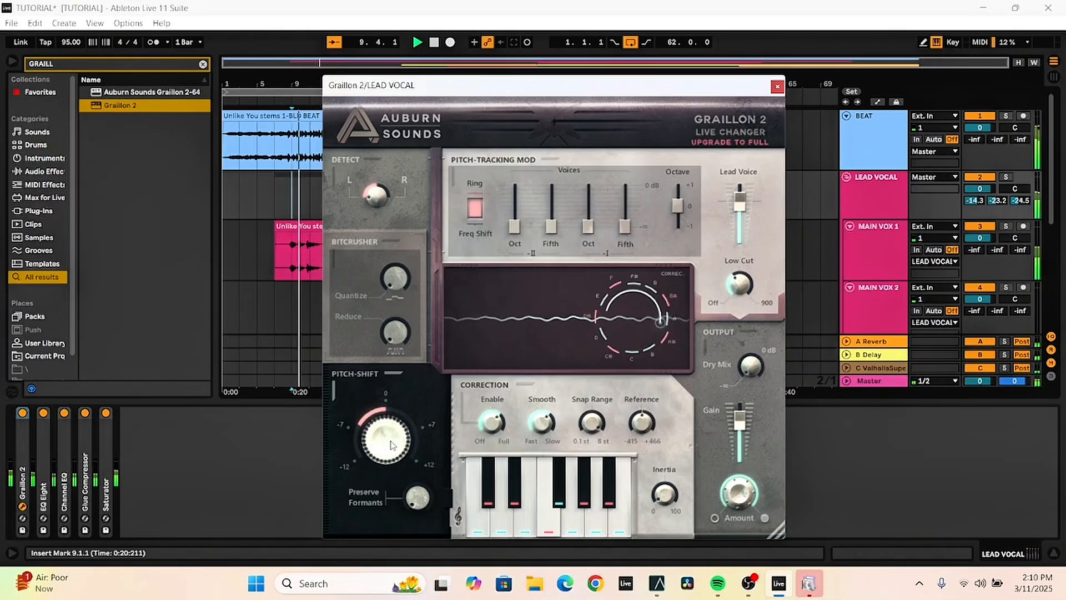
drag(392, 444, 438, 560)
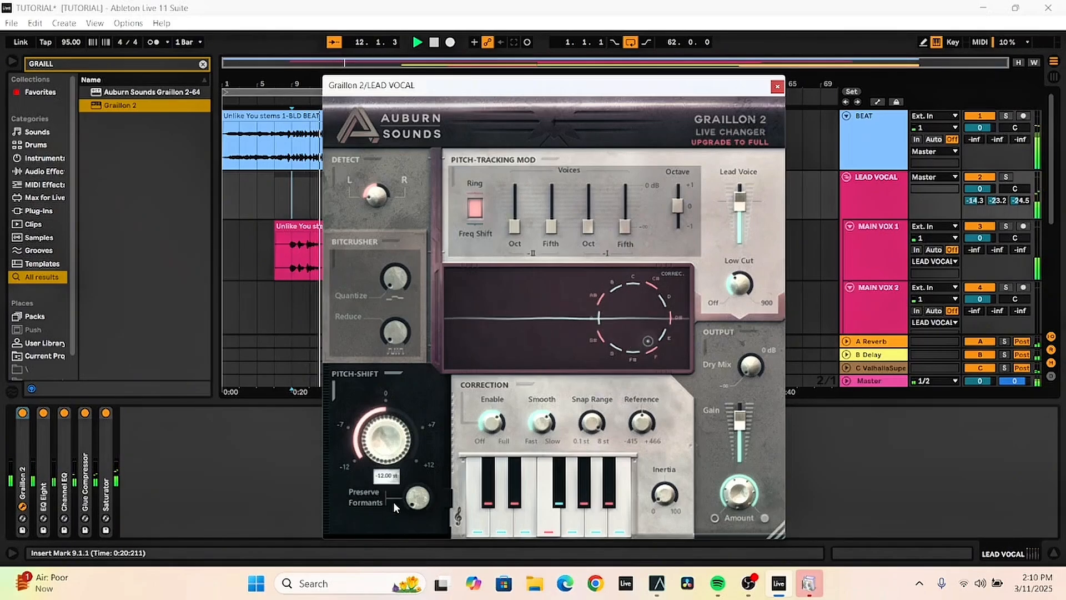
drag(388, 444, 344, 221)
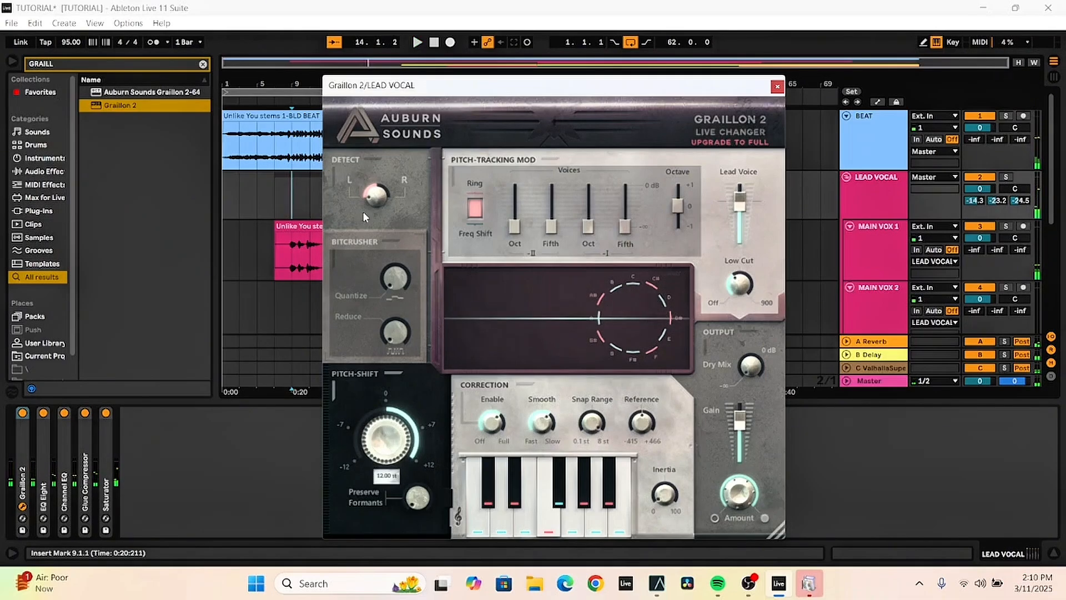
Reset Graillon 2's Pitch-Shift to 0, close the plug-in window and select the LEAD VOCAL track
drag(363, 212, 385, 408)
double_click(385, 423)
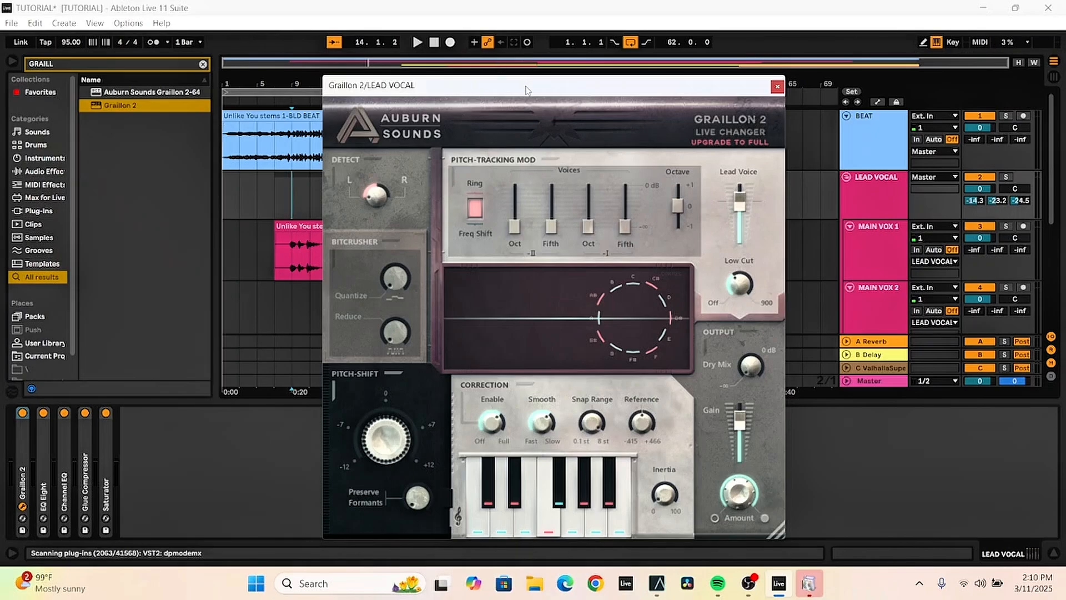
drag(526, 83, 547, 55)
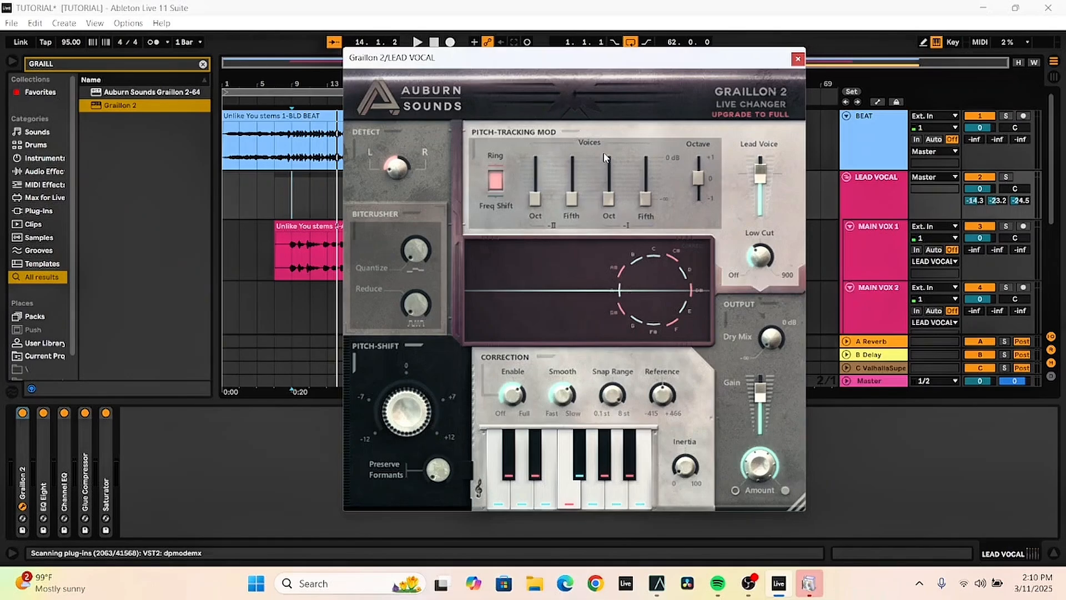
click(797, 60)
click(889, 199)
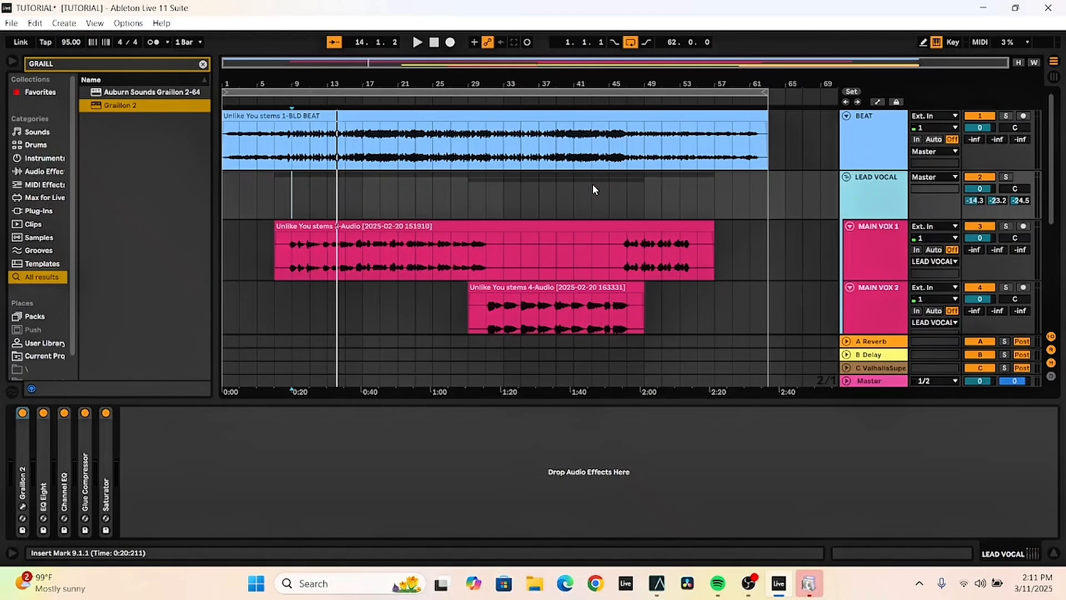
click(860, 198)
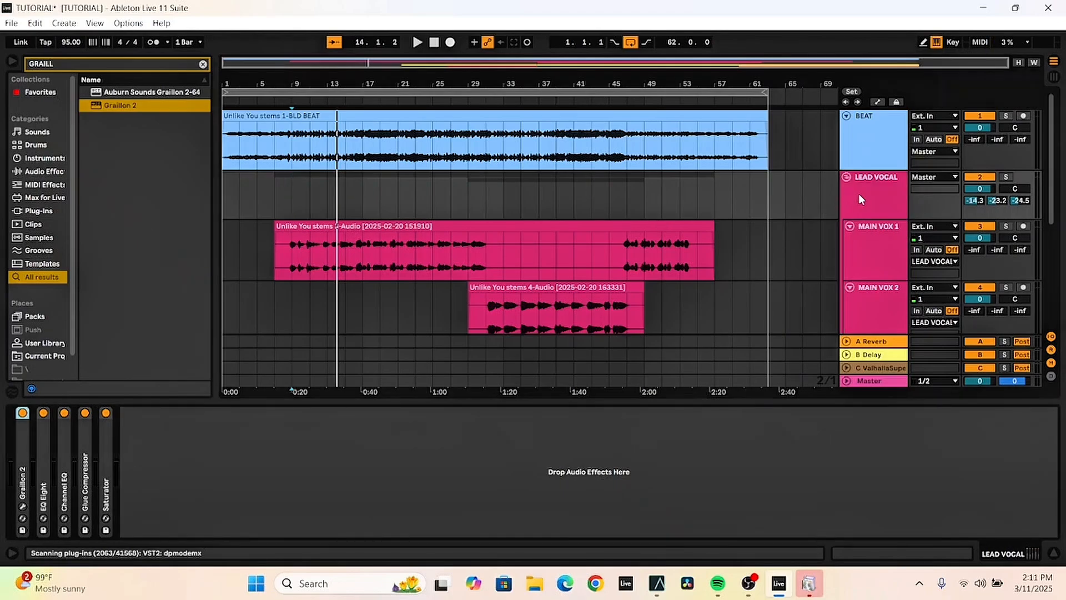
click(860, 198)
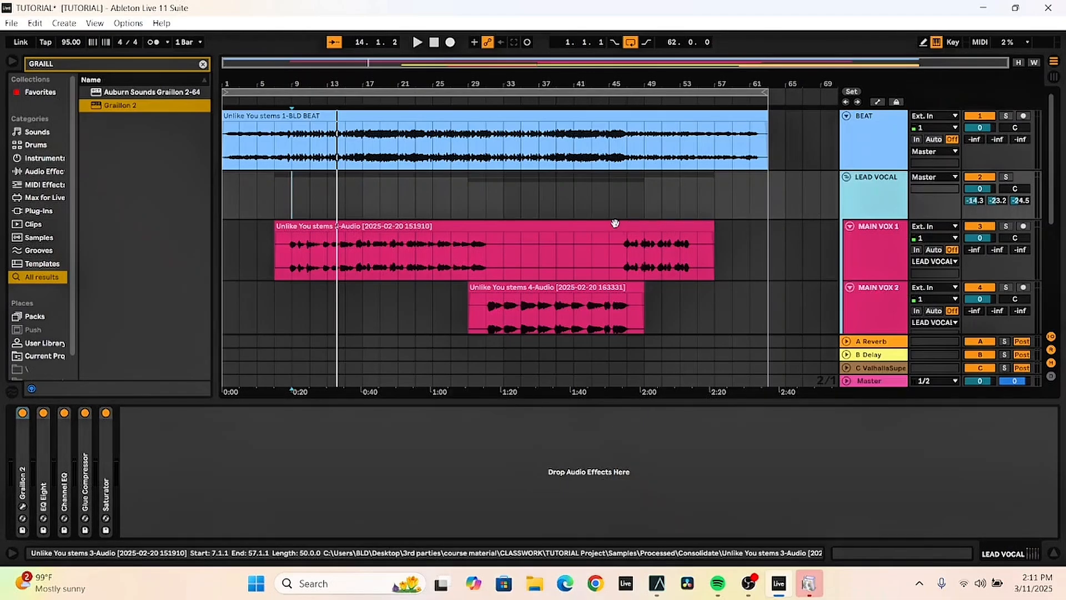
Search the browser for MELODYNE and select the Melodyne plug-in
click(79, 65)
text(MED)
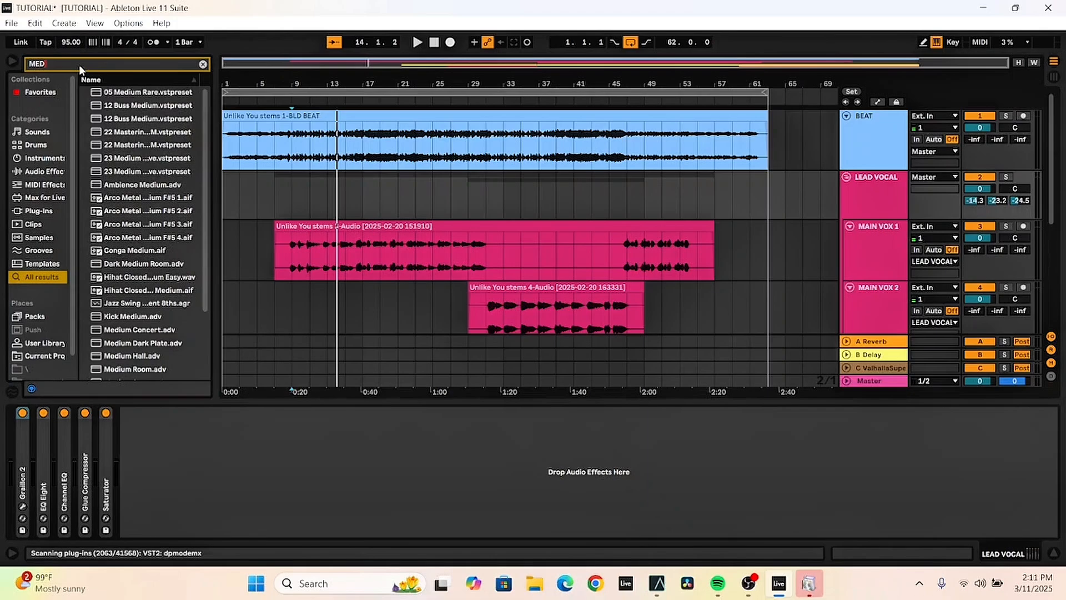
key(BackSpace)
text(LOD)
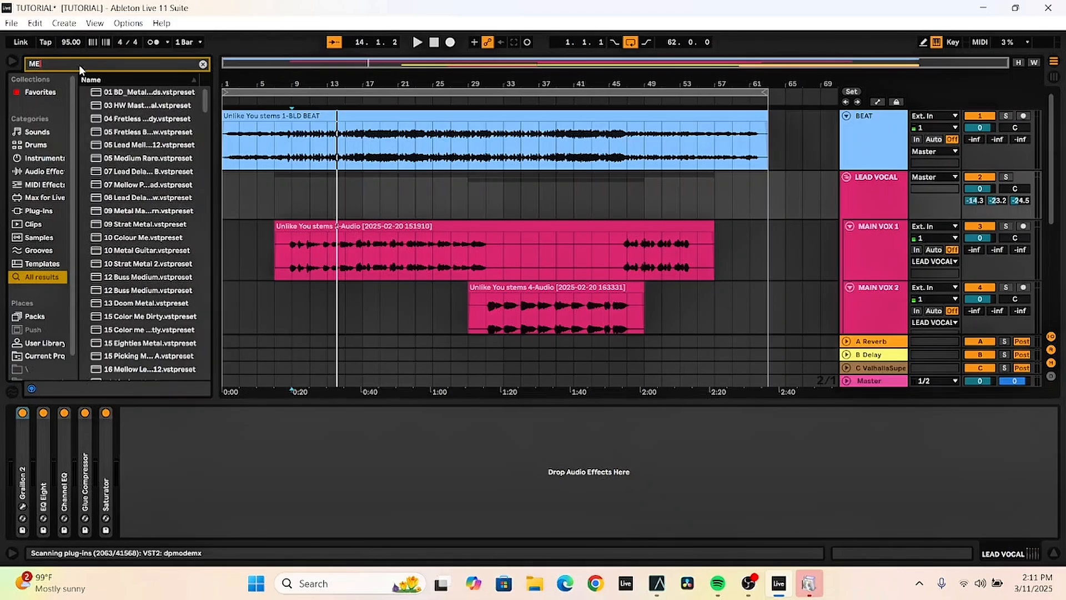
text(YNE)
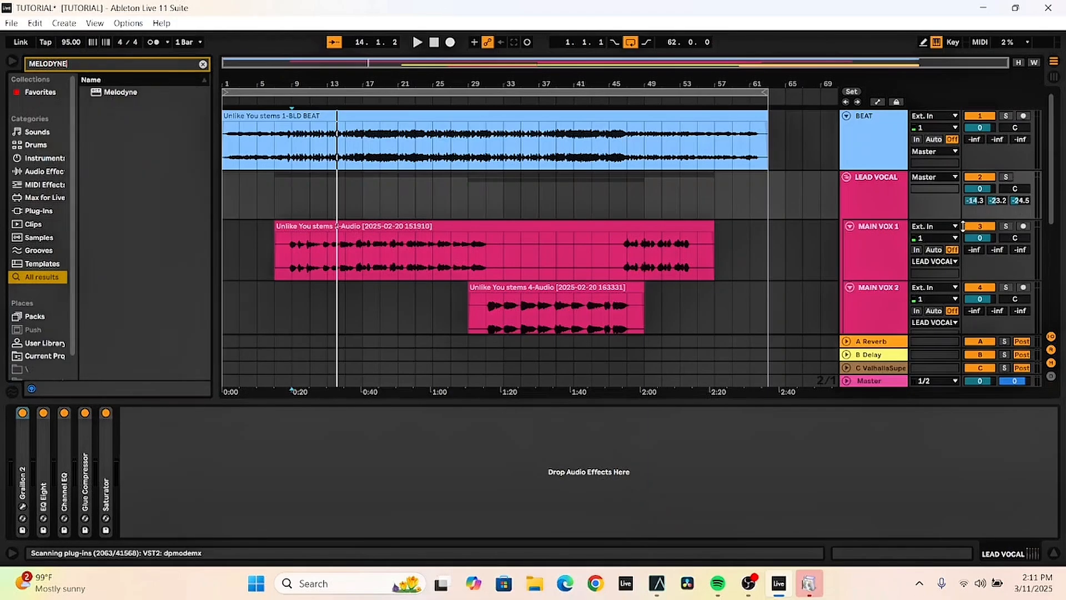
click(99, 93)
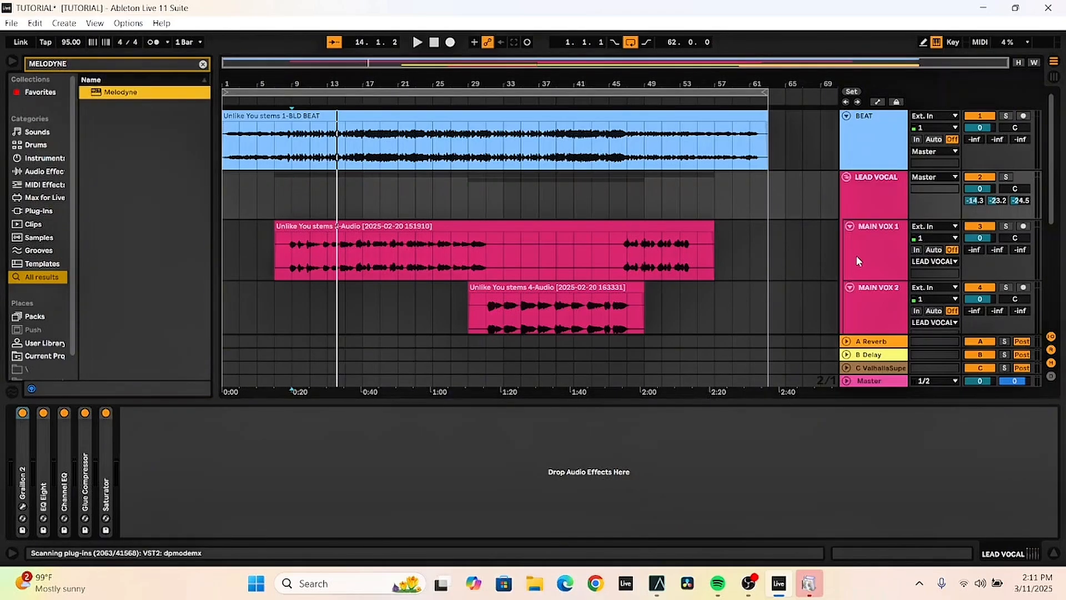
Load Melodyne onto the MAIN VOX 1 track and dismiss its website notice
scroll(856, 256, down, 2)
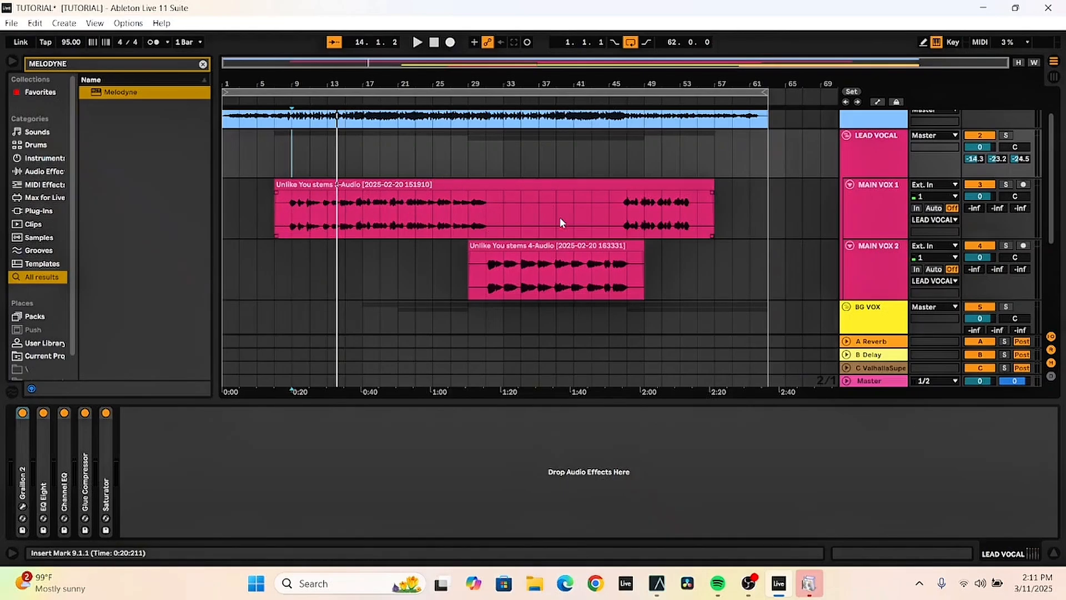
click(894, 146)
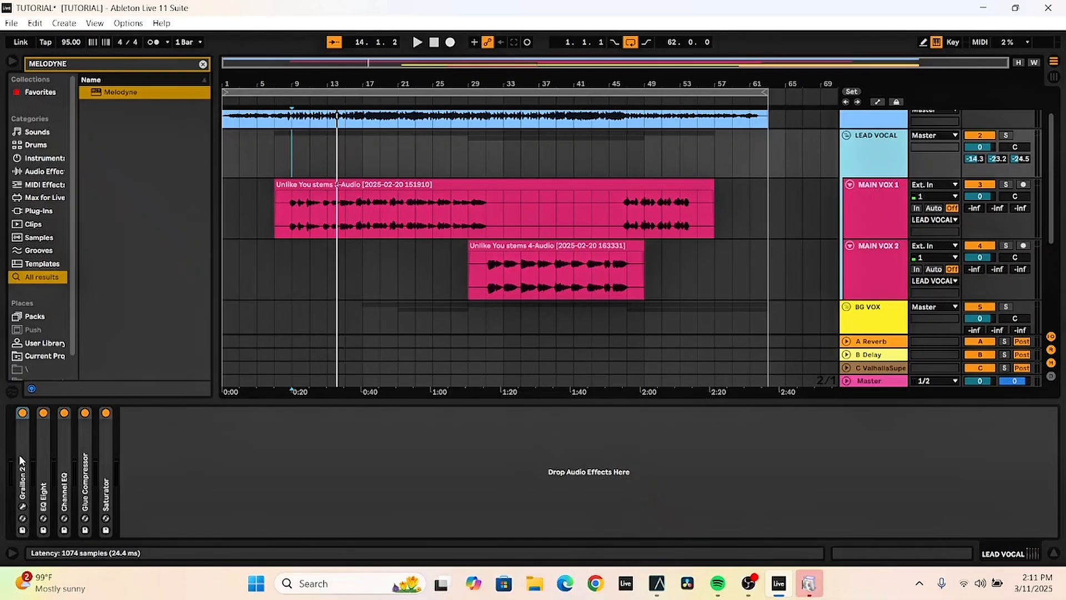
scroll(708, 222, down, 5)
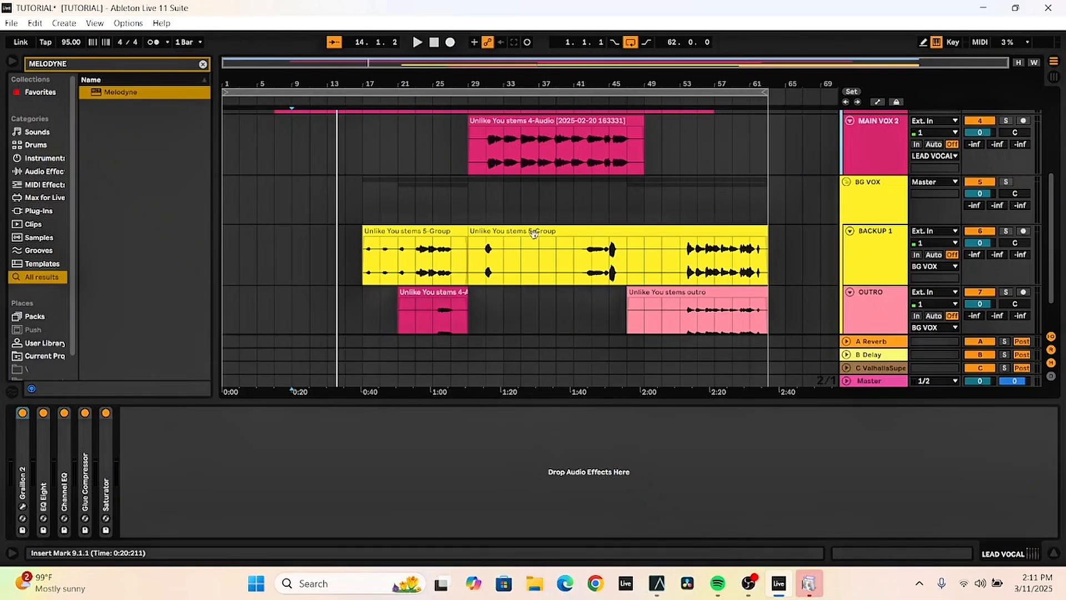
scroll(721, 169, up, 3)
scroll(702, 180, up, 2)
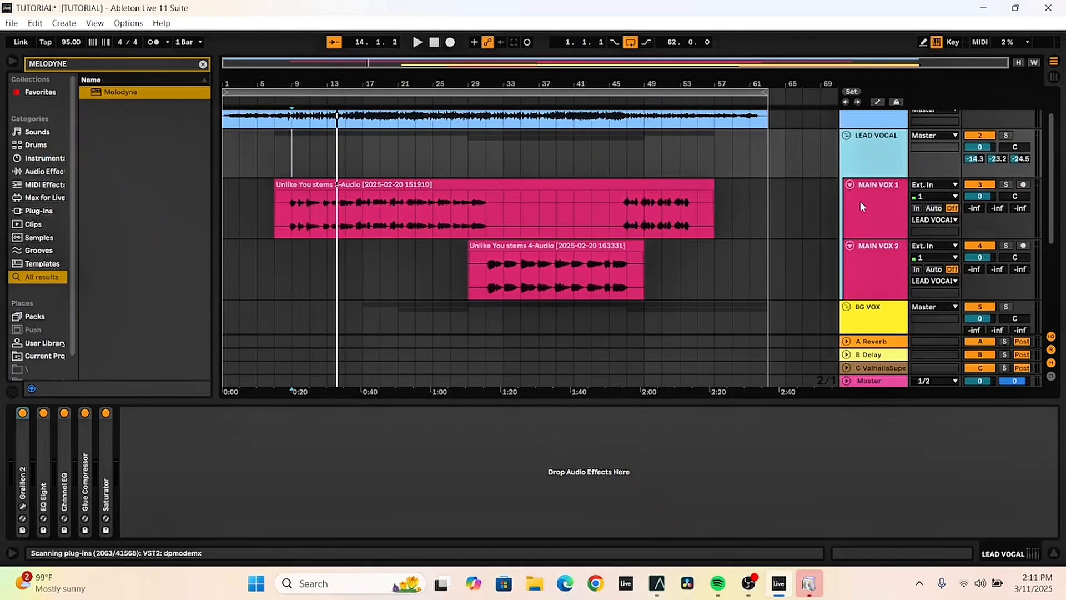
click(885, 217)
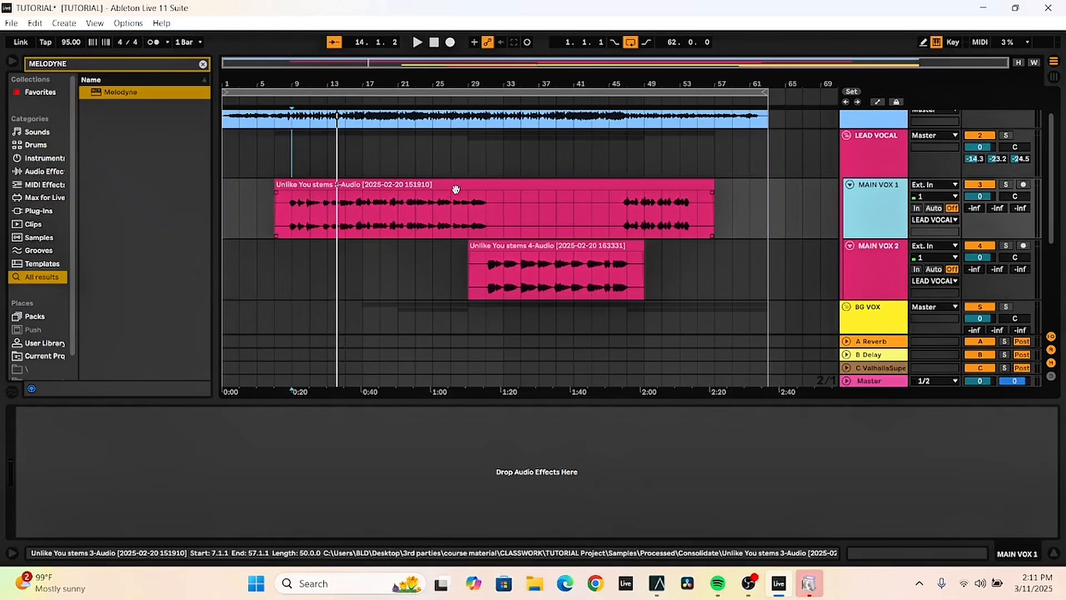
double_click(108, 97)
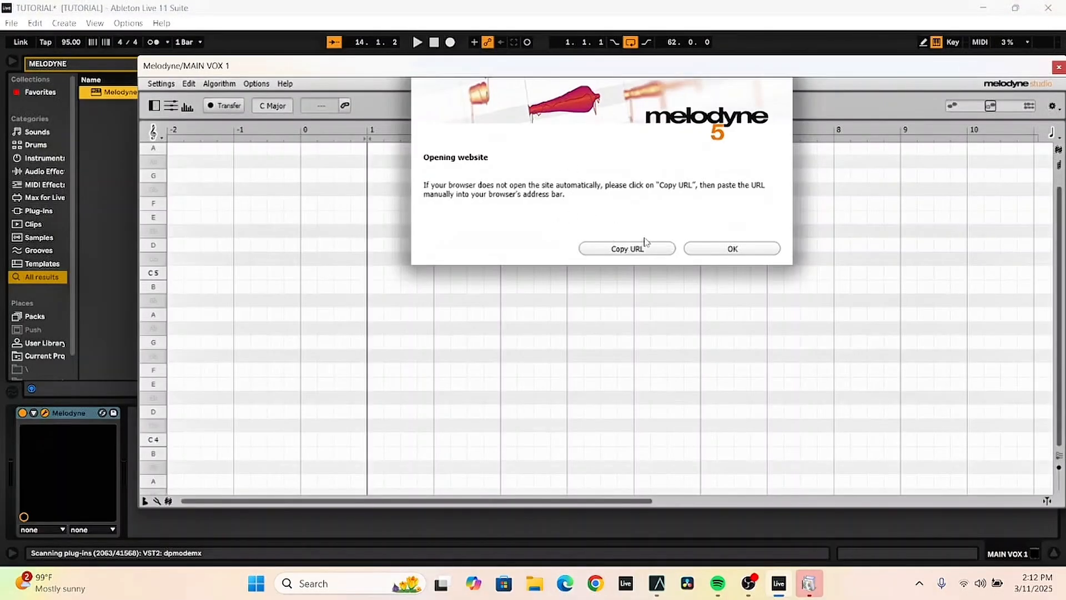
click(732, 249)
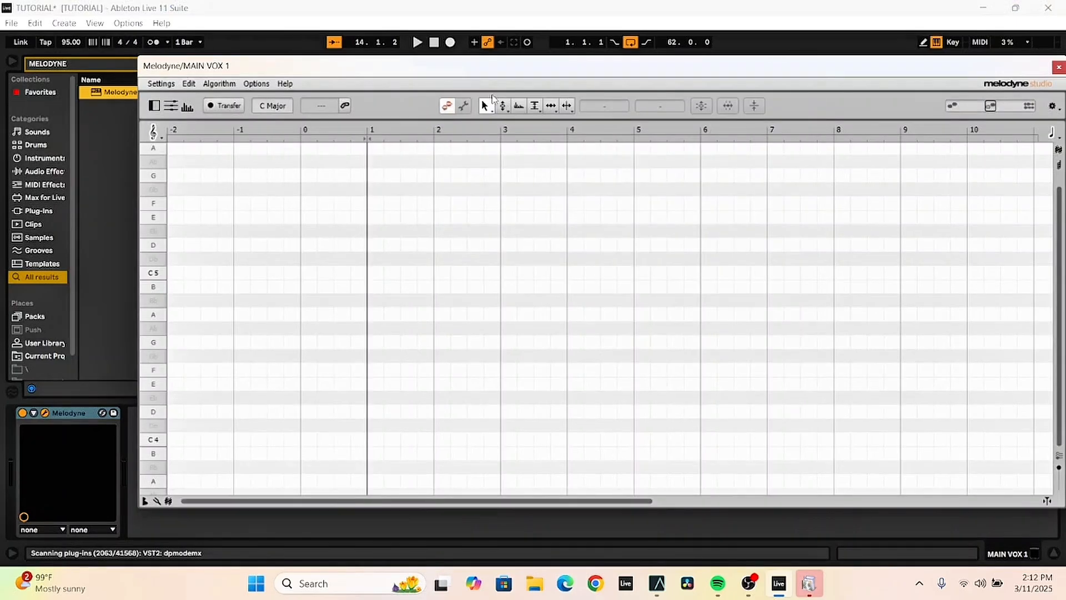
Set the playback start to the beginning of the MAIN VOX 1 clip at bar 7 and arm Melodyne's Transfer
drag(443, 68, 490, 264)
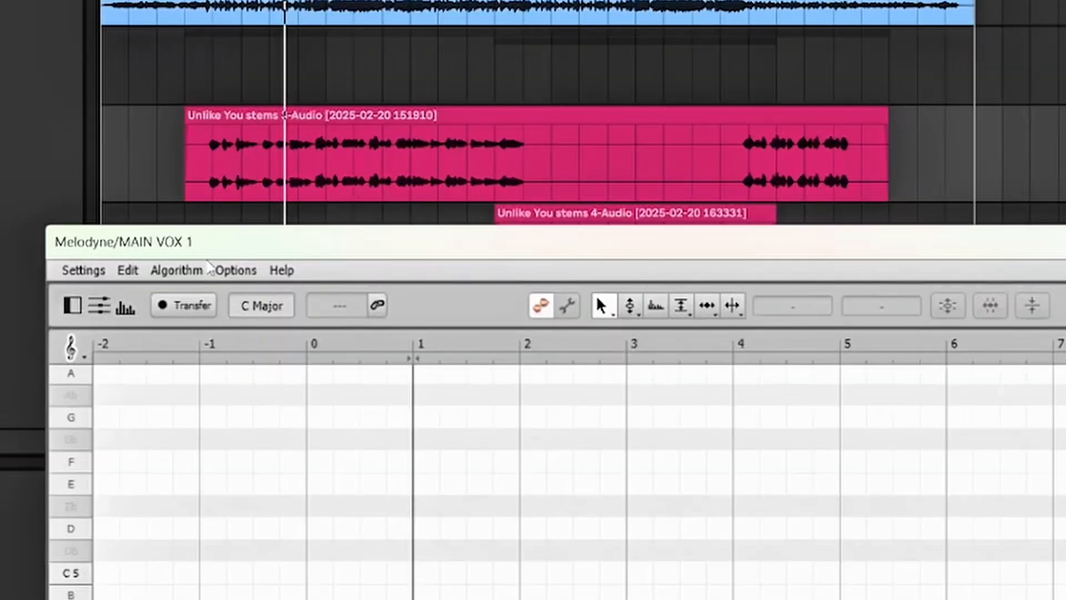
click(186, 162)
click(195, 162)
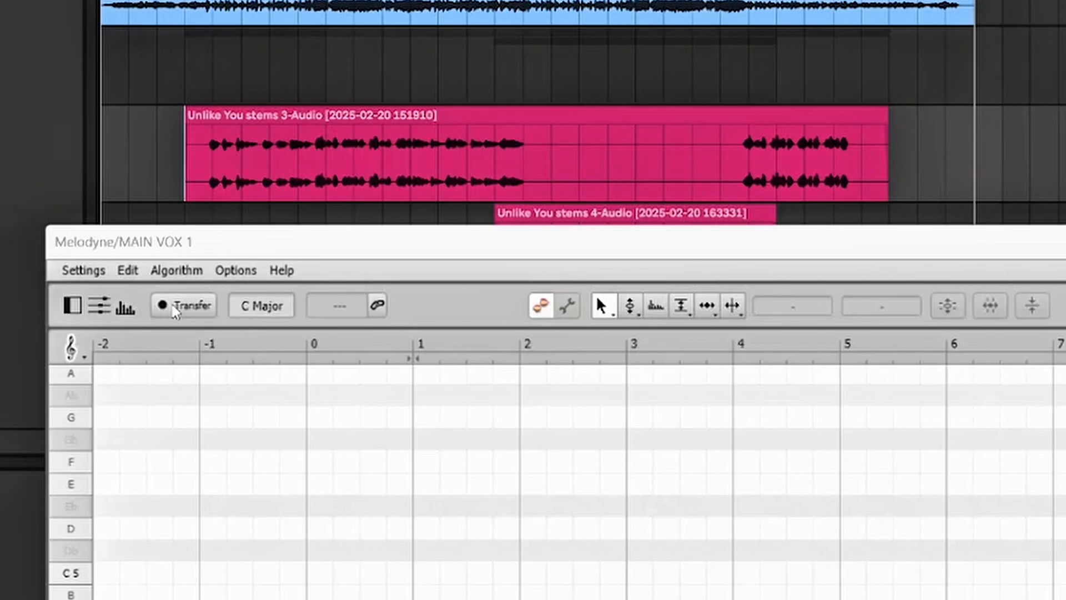
click(174, 306)
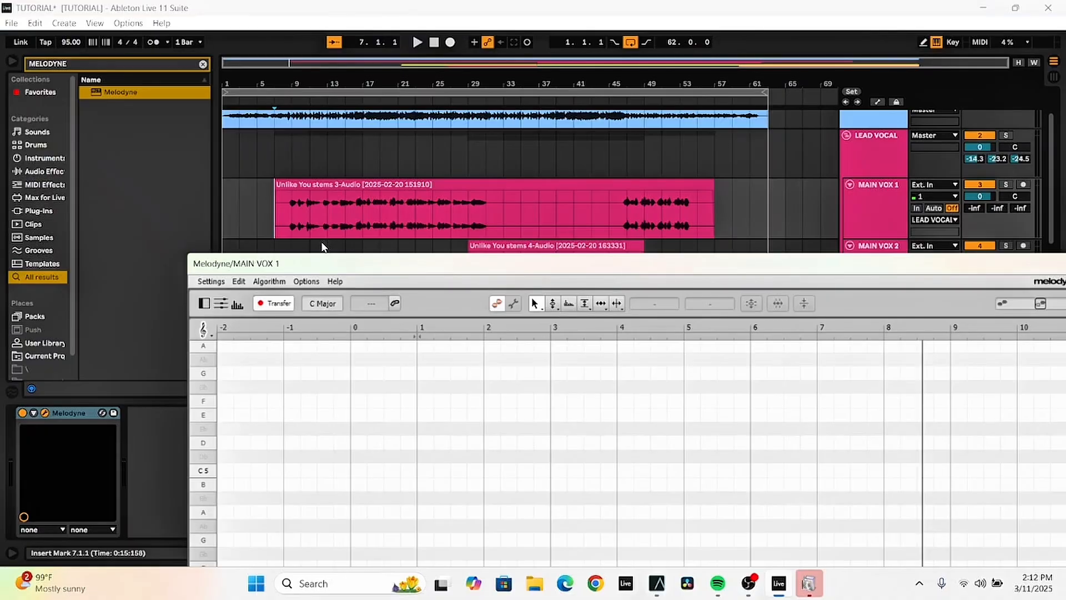
Play the song from bar 7 to bar 18 to transfer the vocal into Melodyne, and reposition the Melodyne window
key(space)
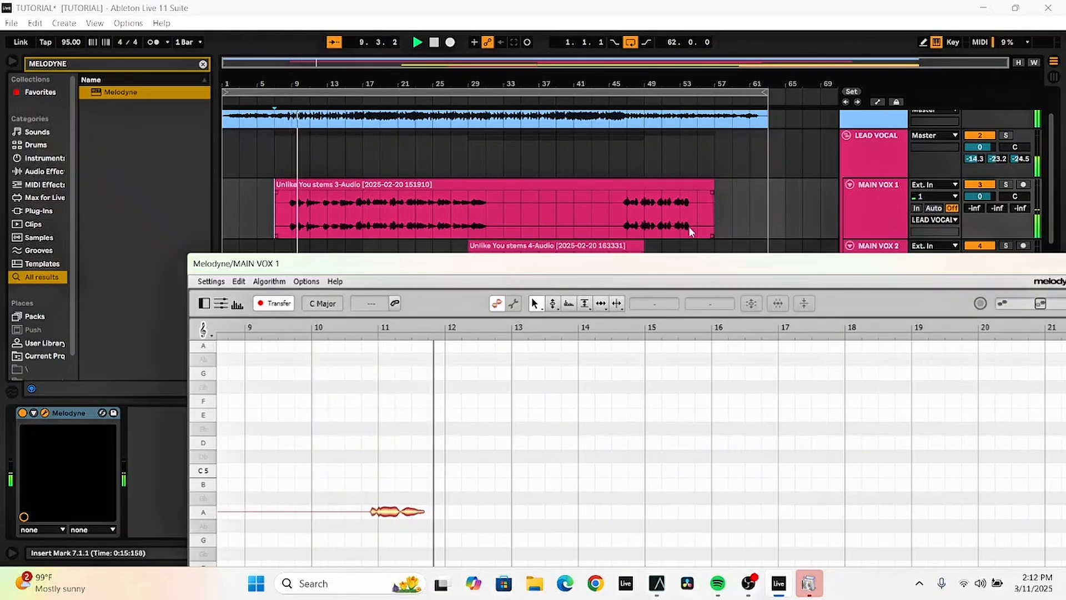
drag(690, 264, 688, 93)
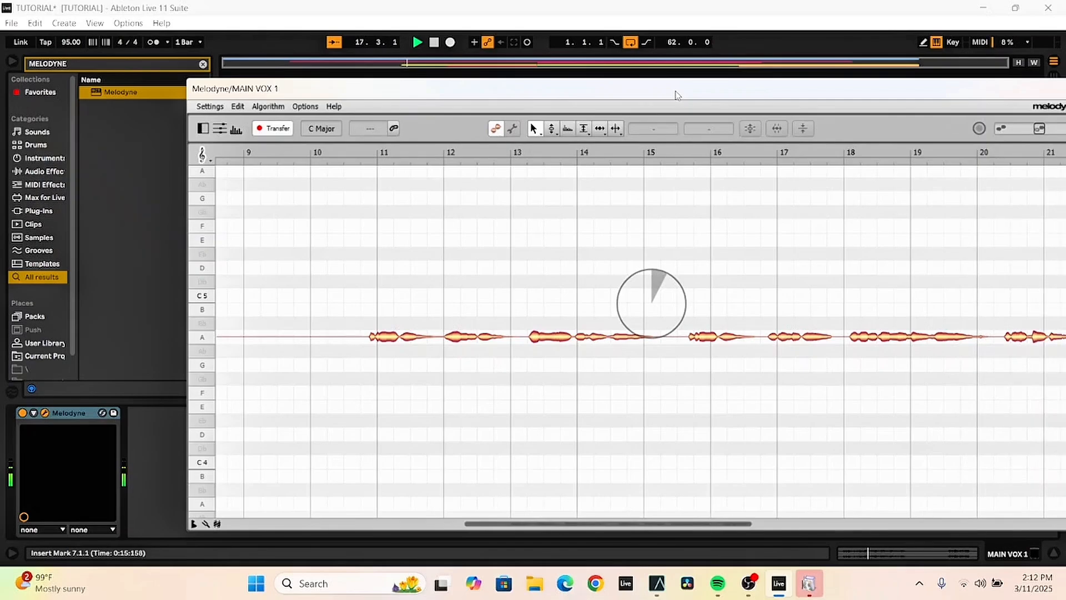
key(space)
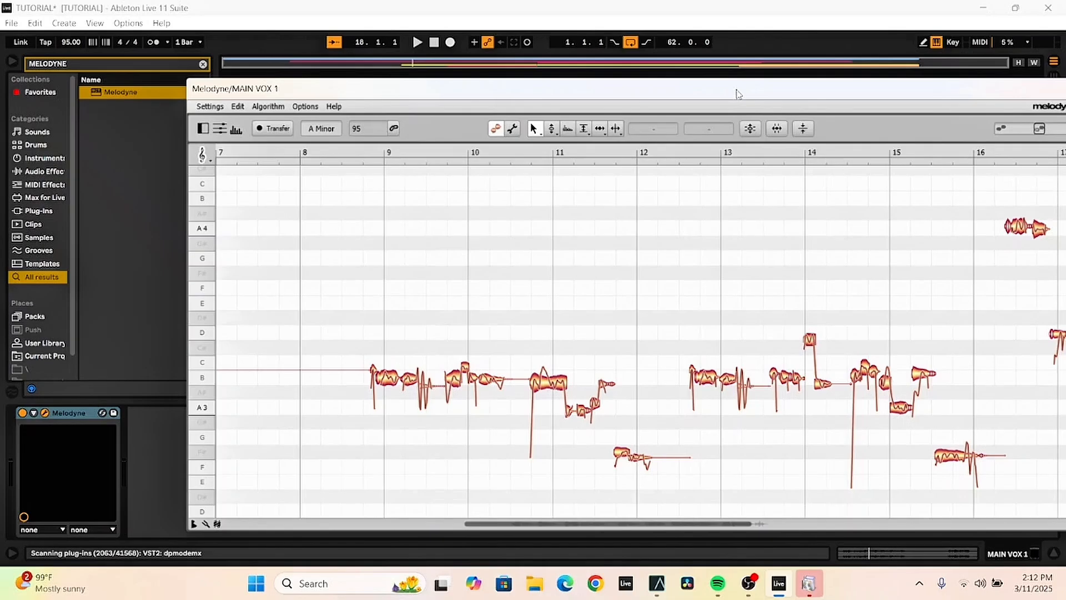
drag(722, 85, 697, 173)
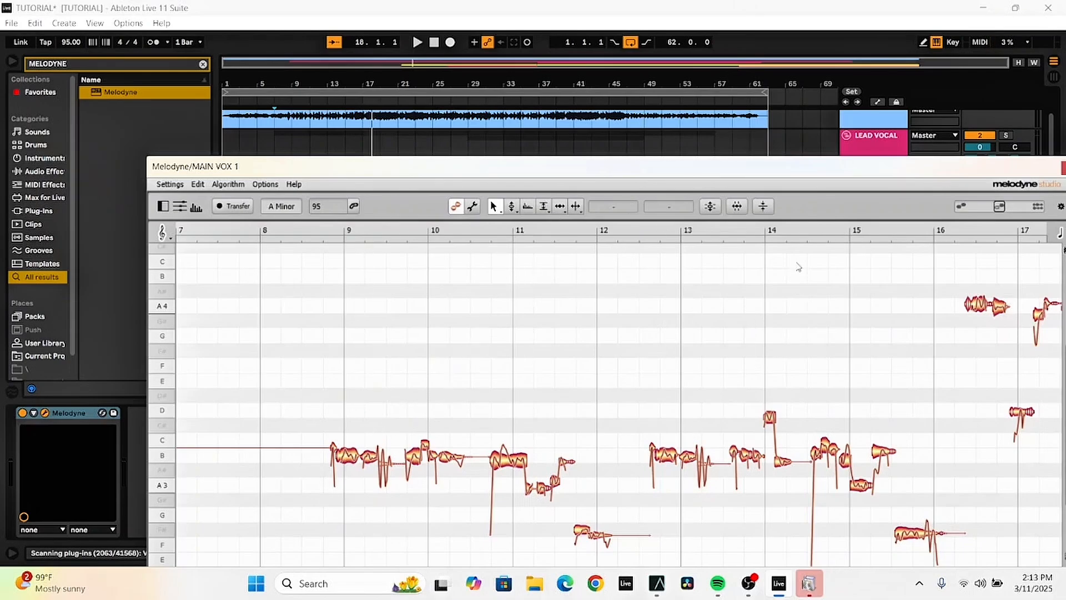
drag(804, 166, 785, 96)
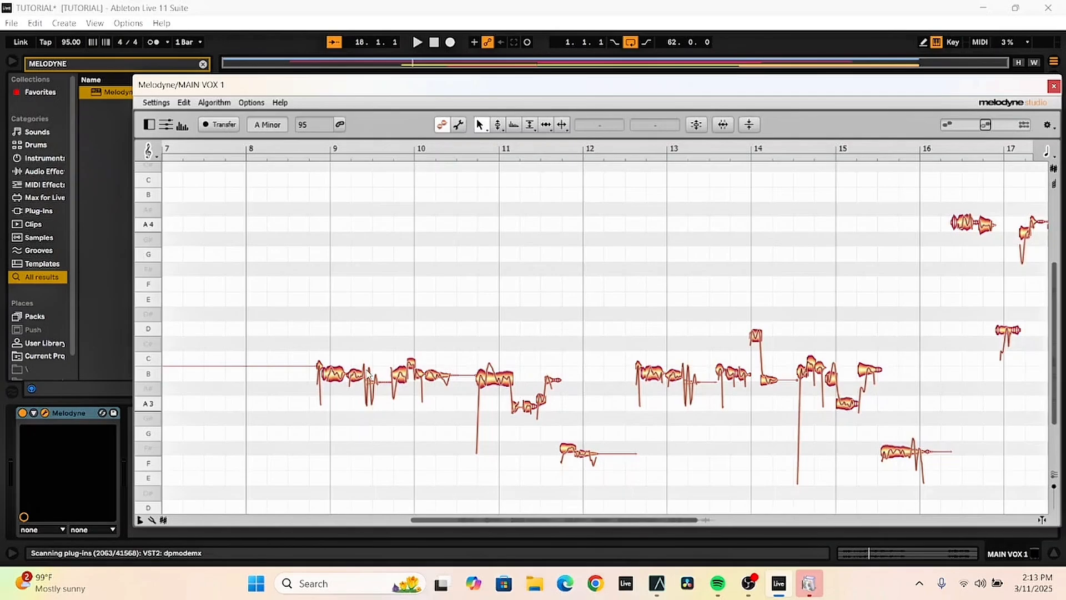
Try moving the B3 vocal note at bar 9 up to D4, audition it, and undo the move
click(335, 379)
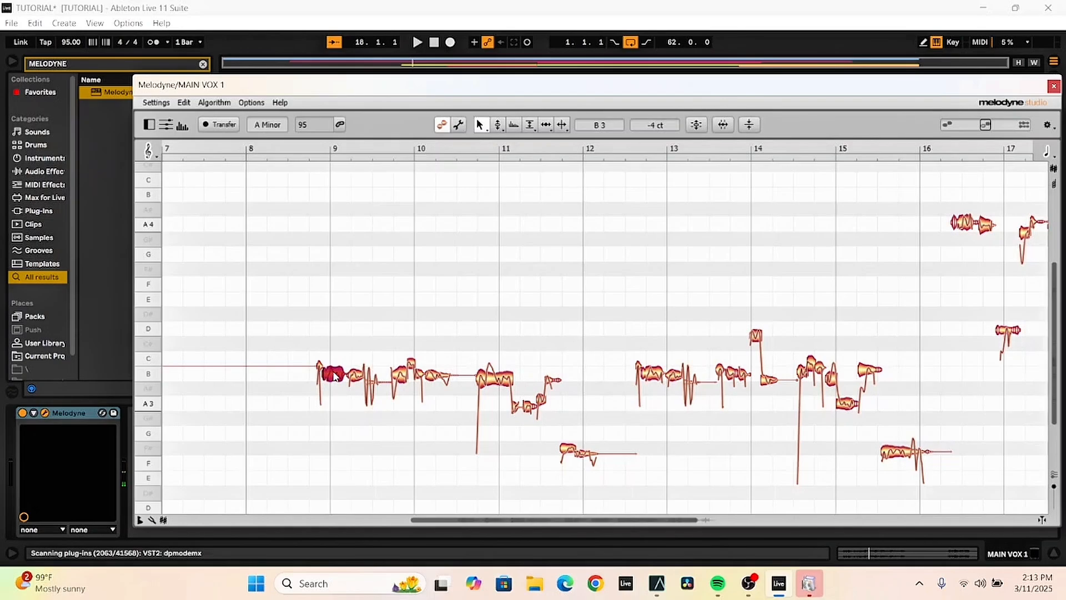
drag(335, 377, 359, 341)
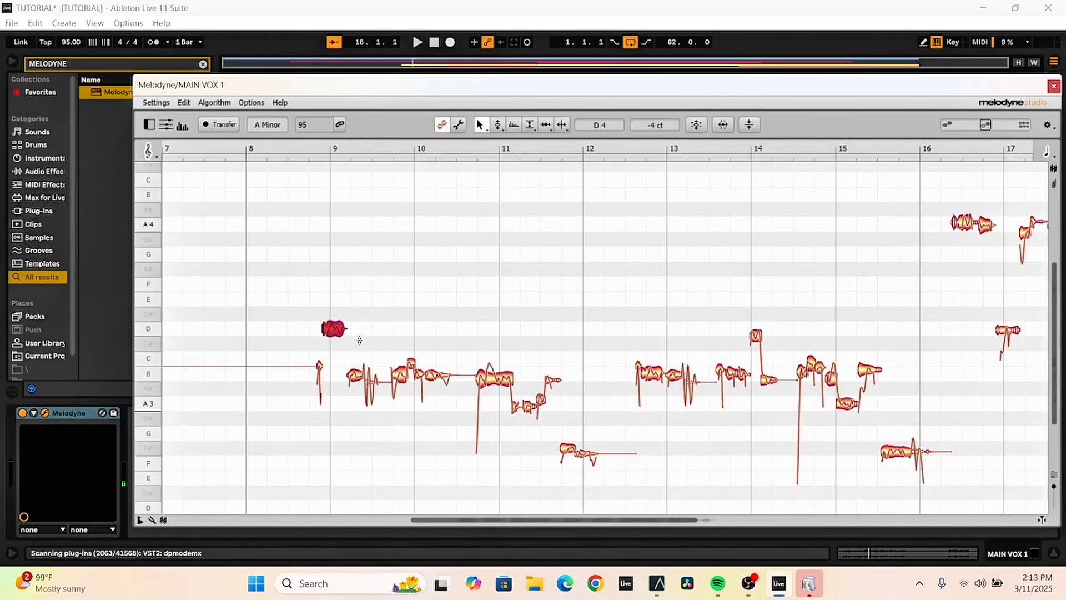
key(space)
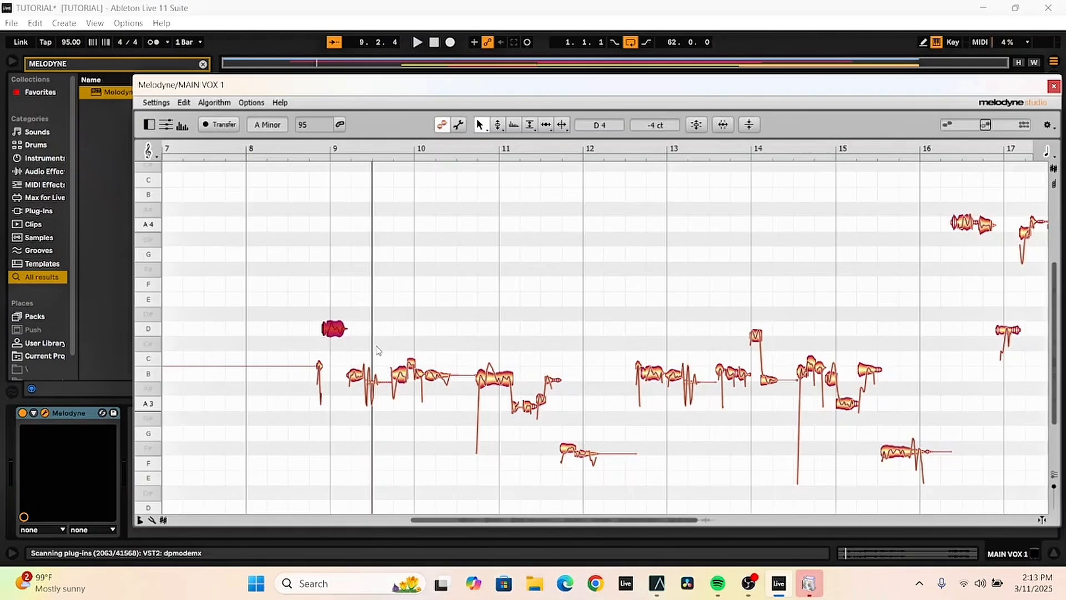
key(ctrl+z)
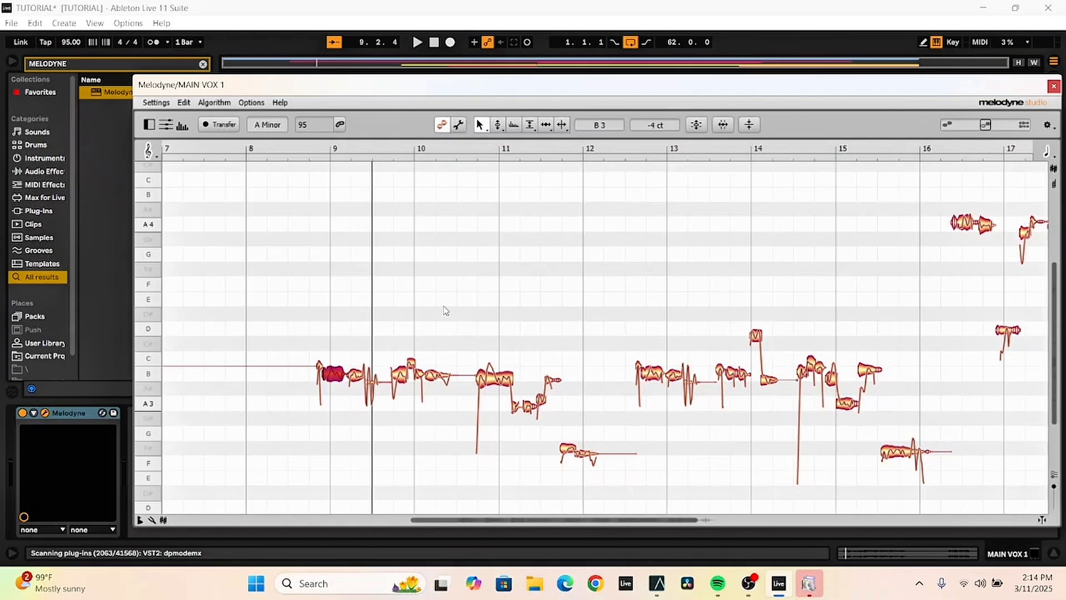
Enlarge the view of the vocal notes slightly and switch to Melodyne's Zoom tool
scroll(446, 310, up, 3)
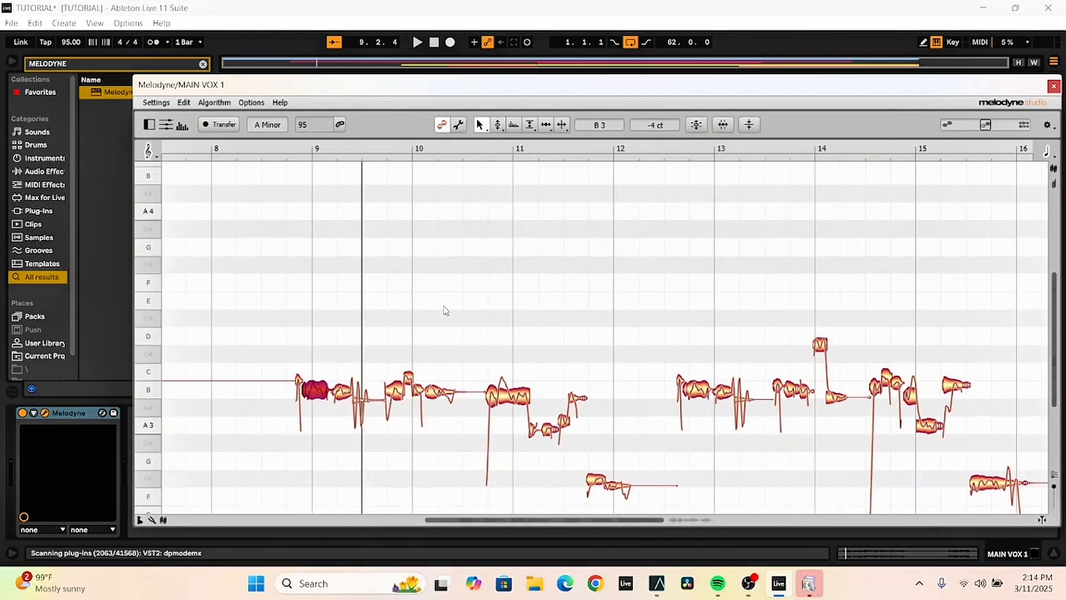
right_click(541, 214)
click(542, 213)
right_click(575, 217)
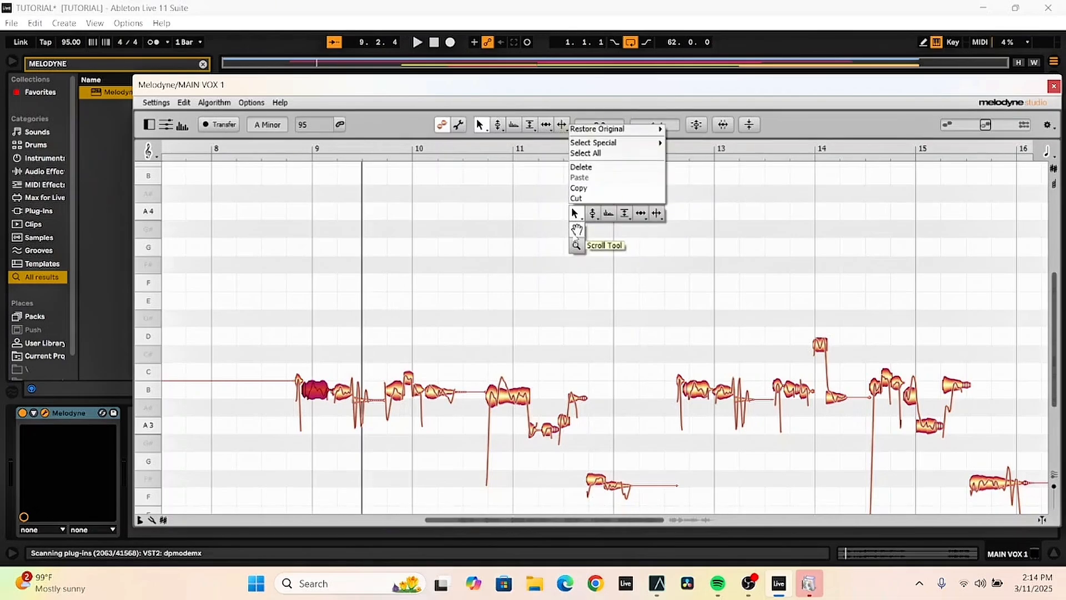
click(576, 246)
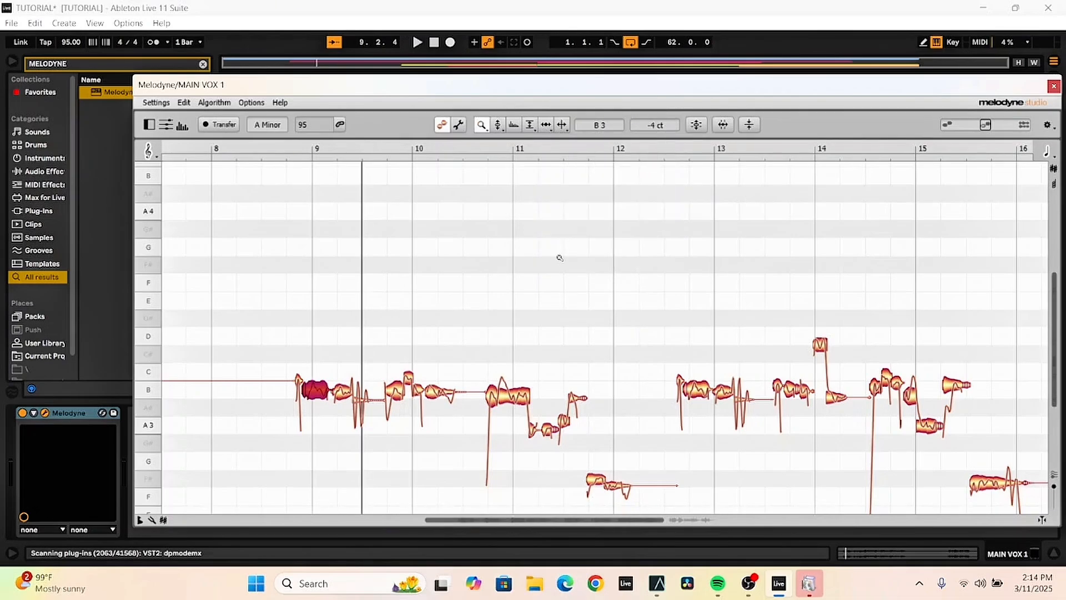
Try raising the B3 vocal note at bar 9 to C4 with the Pitch Tool, and undo the move
click(319, 391)
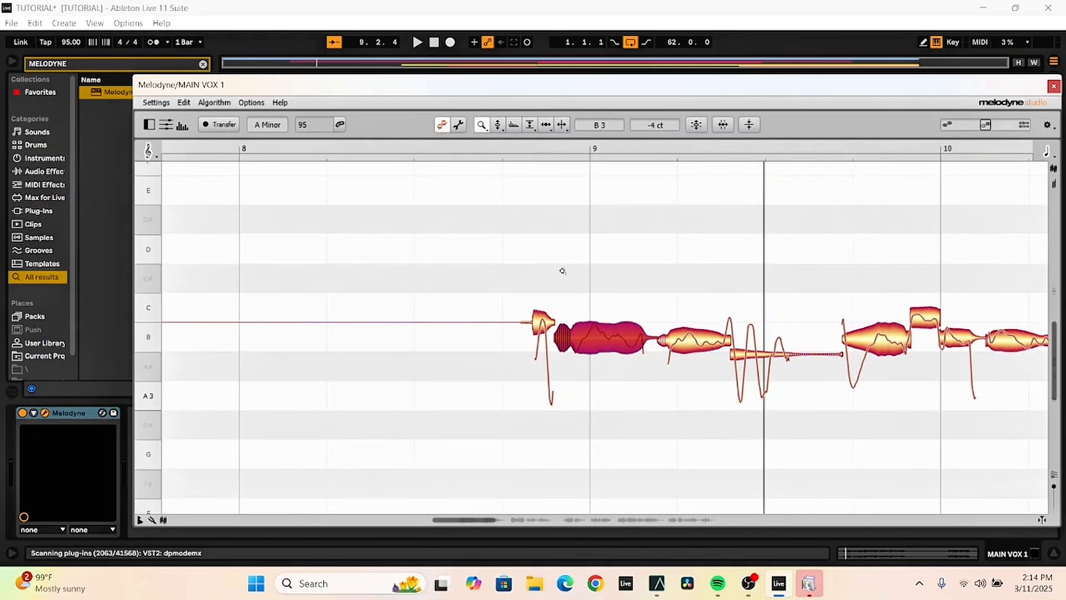
right_click(617, 237)
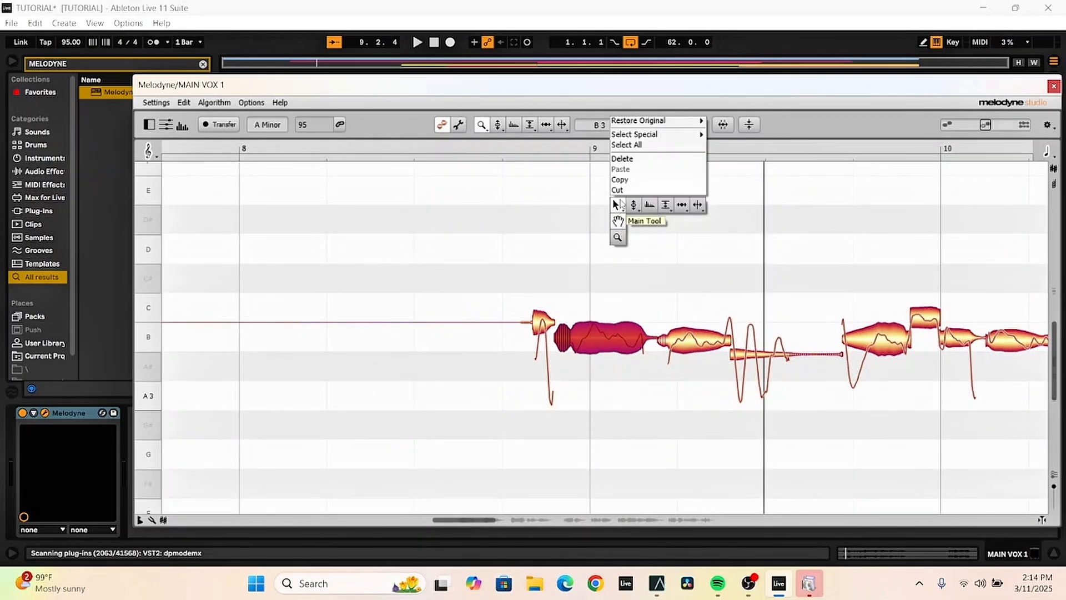
click(616, 205)
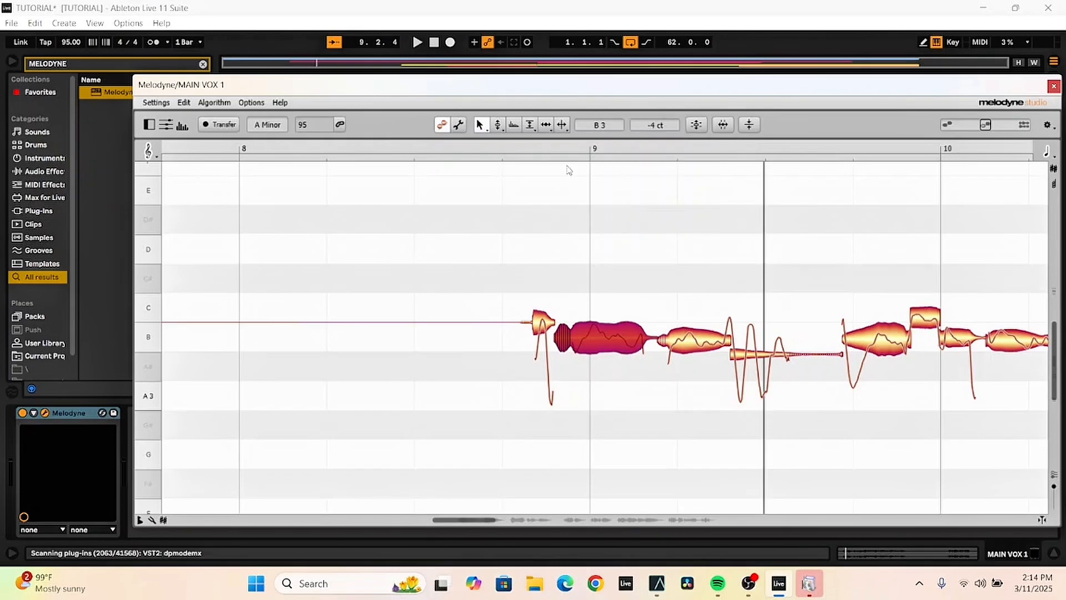
right_click(632, 248)
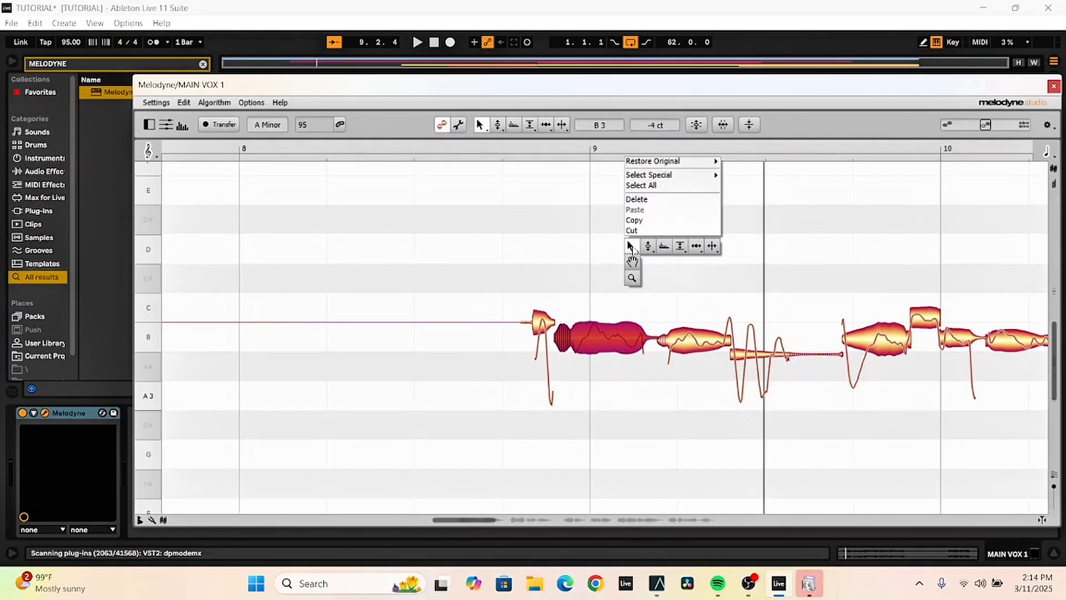
mouse_move(648, 248)
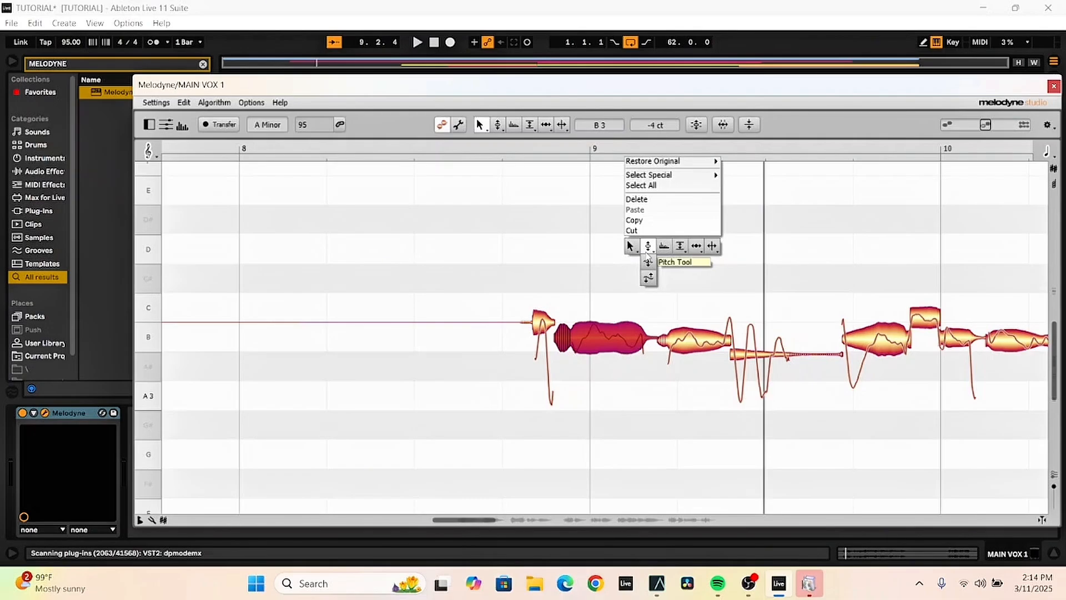
click(648, 254)
drag(605, 332, 620, 302)
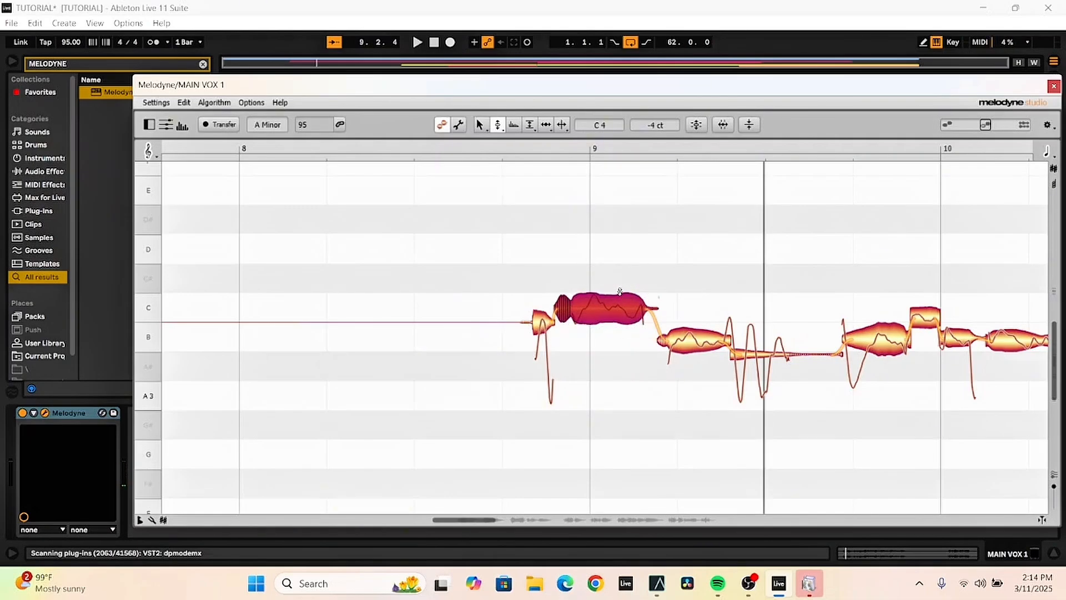
key(ctrl+z)
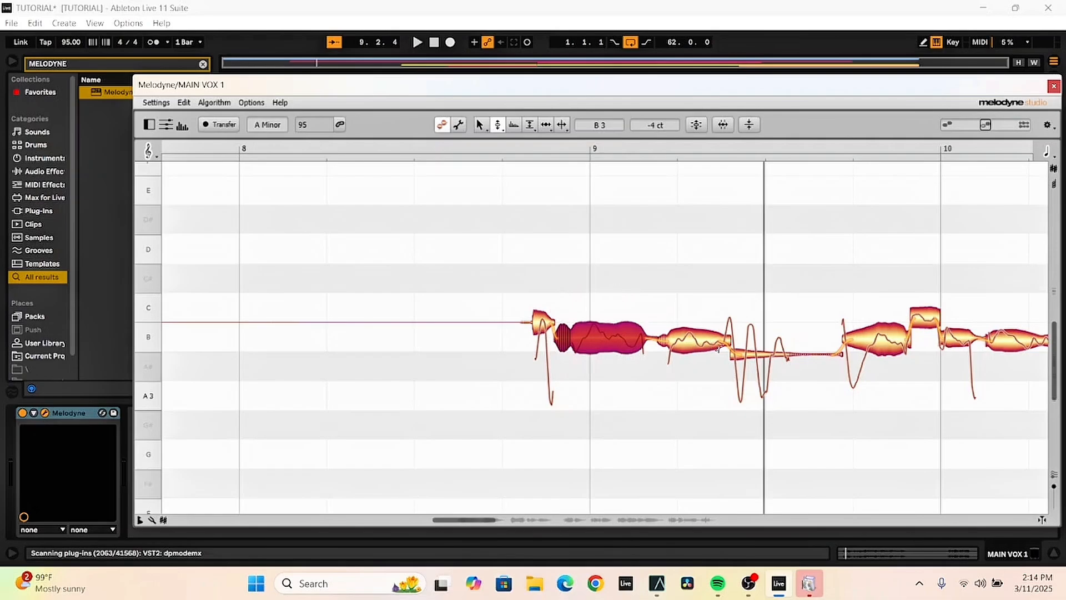
Split the four vocal notes between the start of bar 9 and just before bar 10 using the Note Separation Tool
right_click(635, 272)
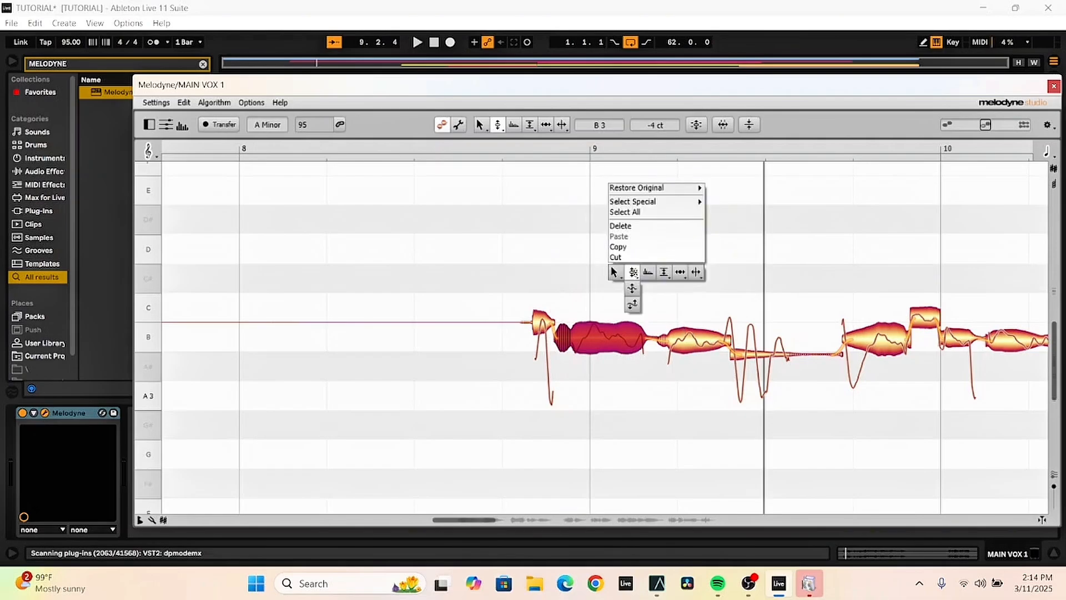
click(696, 272)
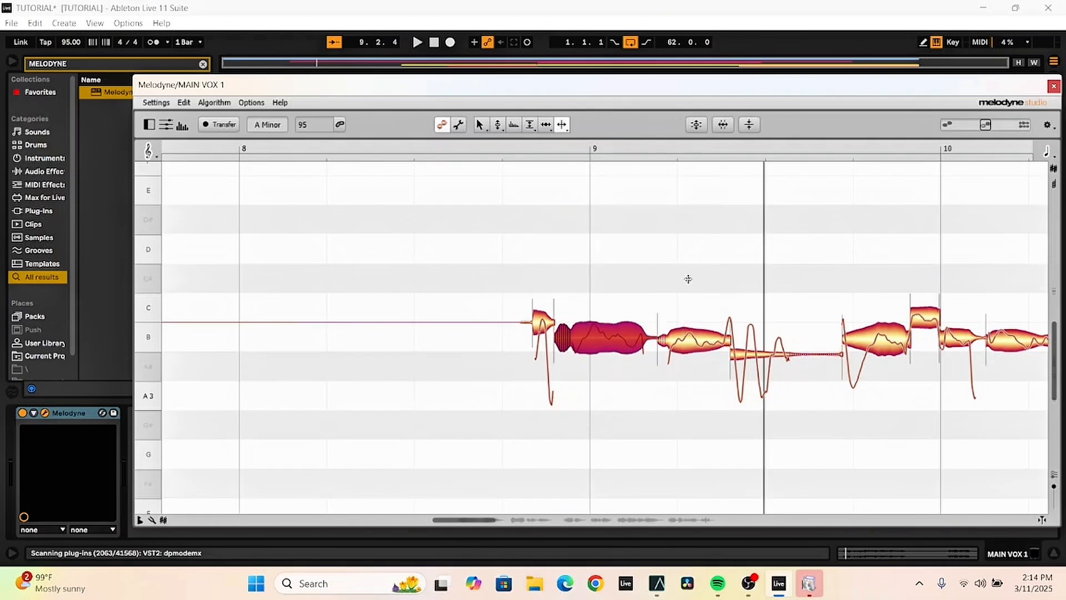
double_click(604, 330)
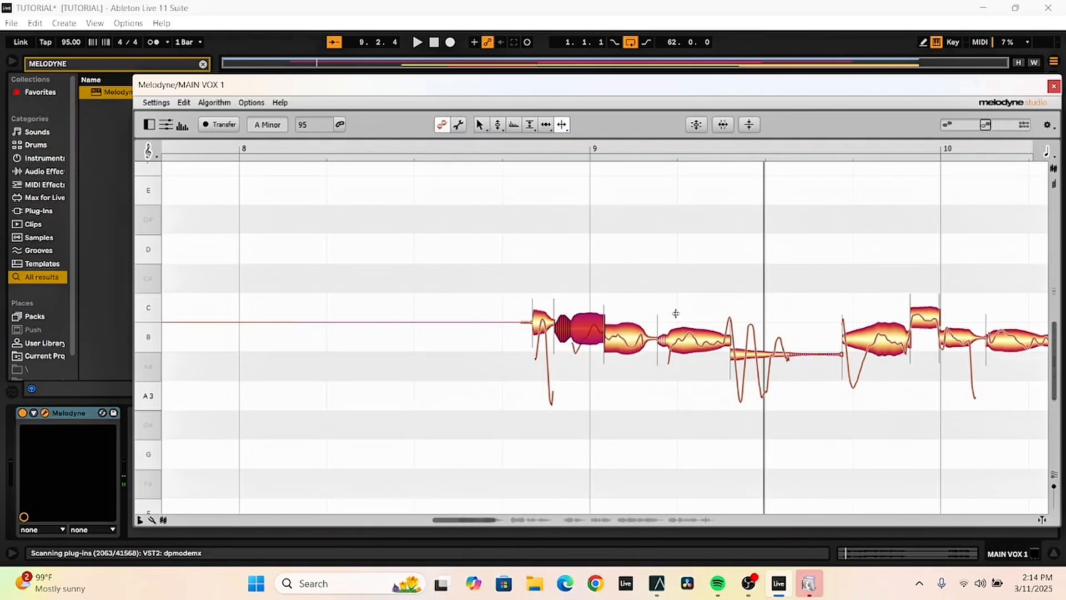
double_click(687, 344)
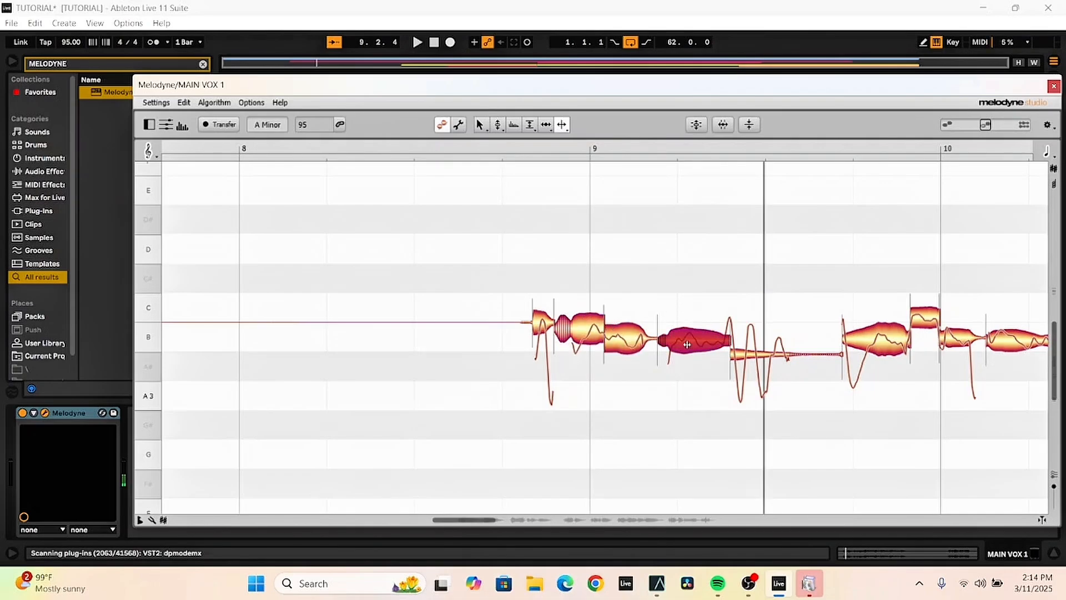
click(860, 333)
double_click(871, 333)
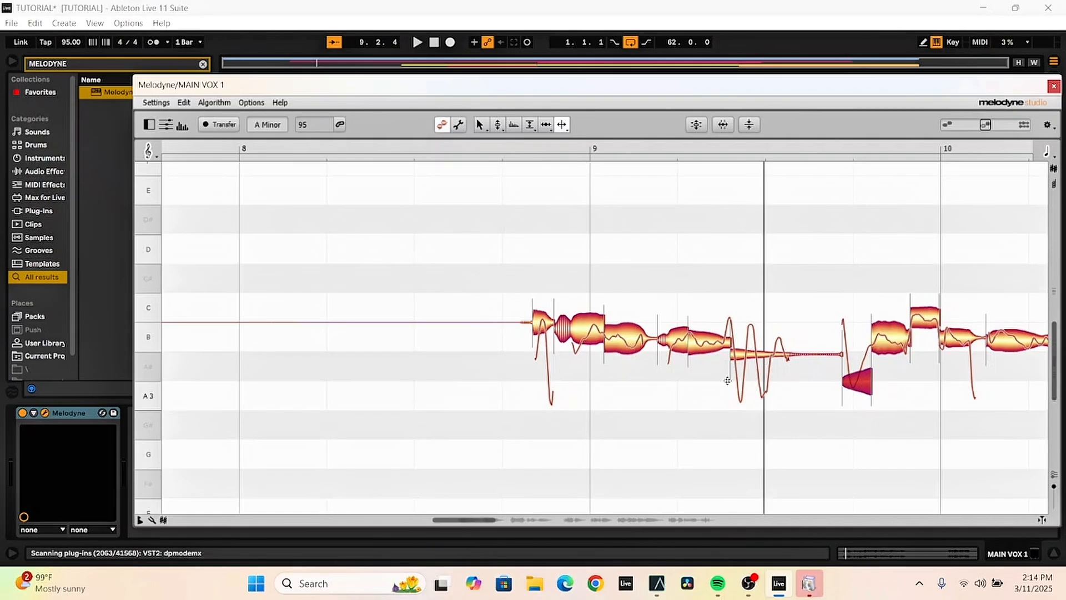
drag(743, 355, 738, 396)
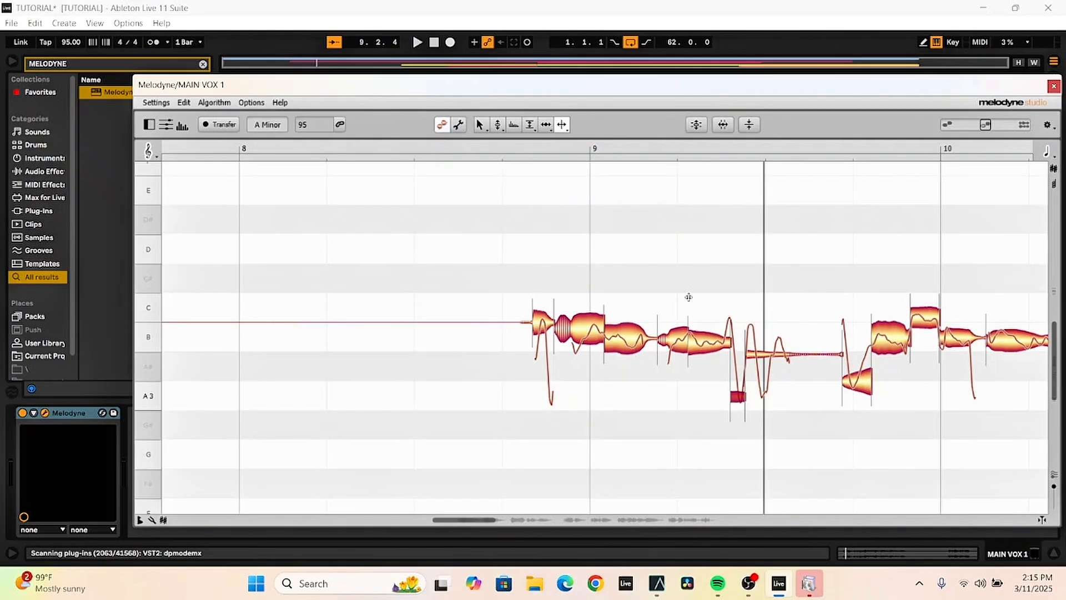
Set the pitch modulation of the B3 note two notes before bar 10 to 126.0 %
scroll(688, 297, right, 5)
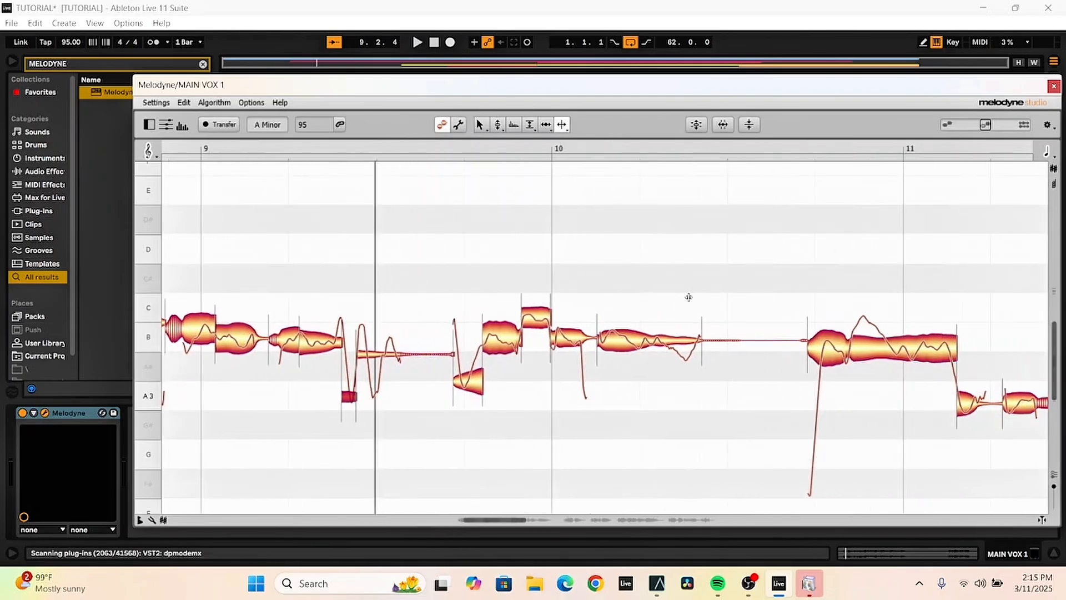
scroll(688, 297, right, 2)
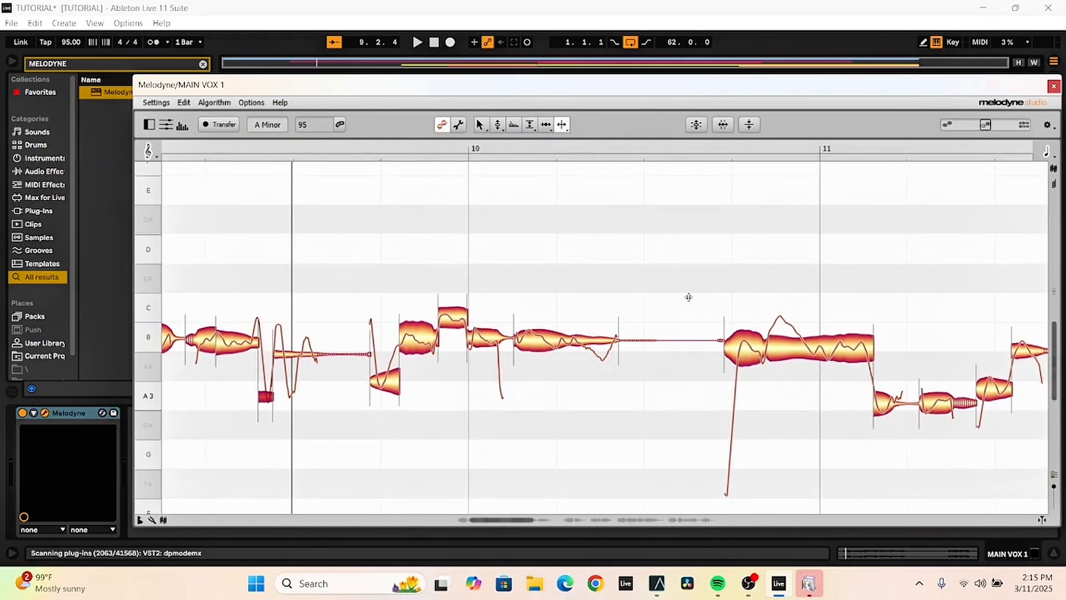
scroll(689, 297, right, 1)
scroll(689, 297, right, 1)
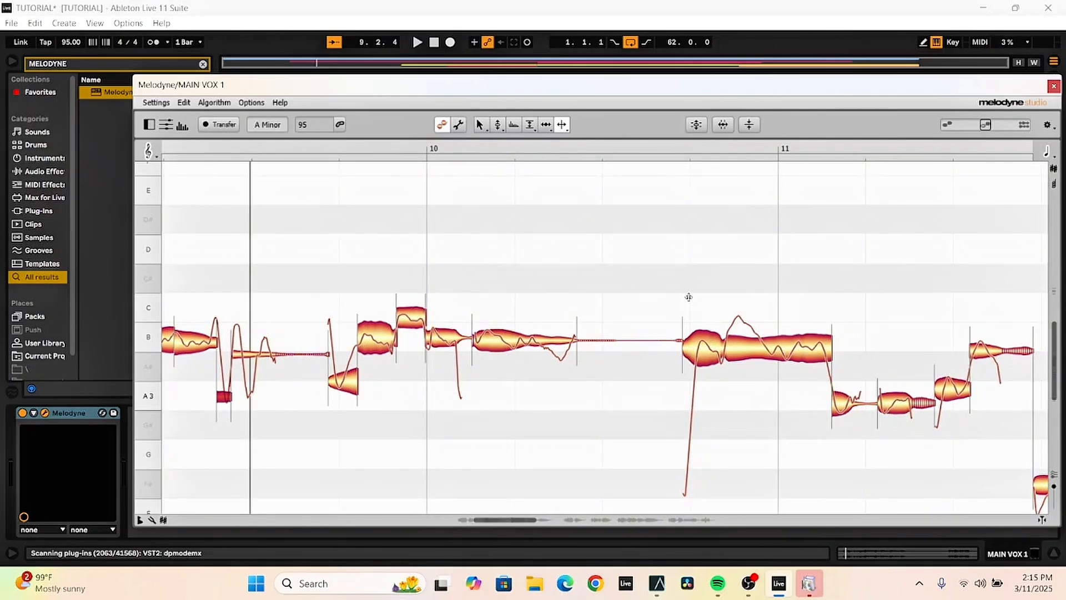
right_click(465, 253)
click(468, 249)
right_click(469, 249)
mouse_move(403, 248)
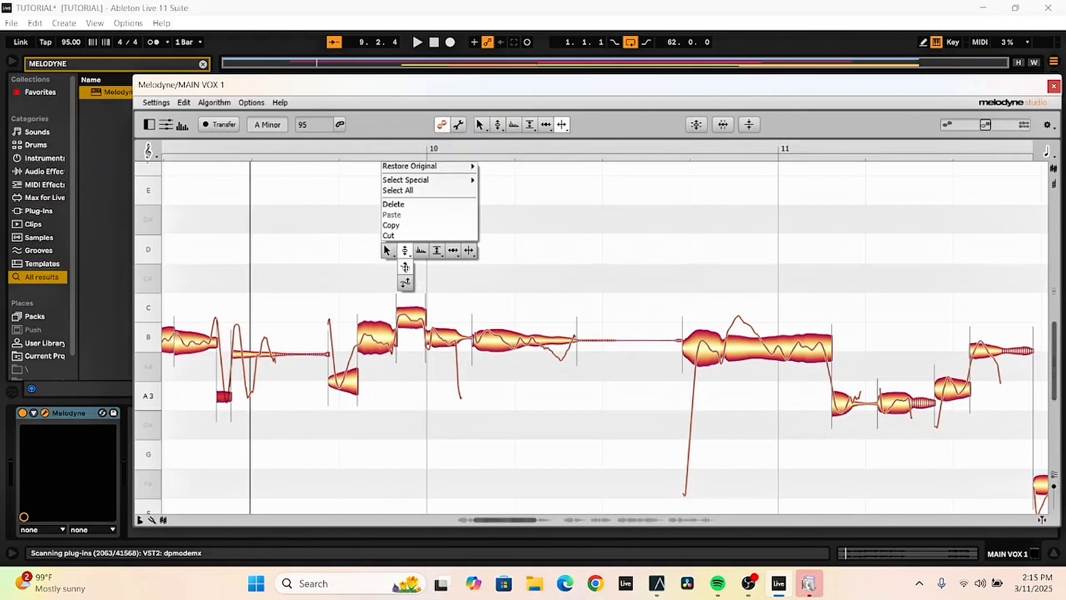
click(406, 268)
drag(375, 336, 381, 308)
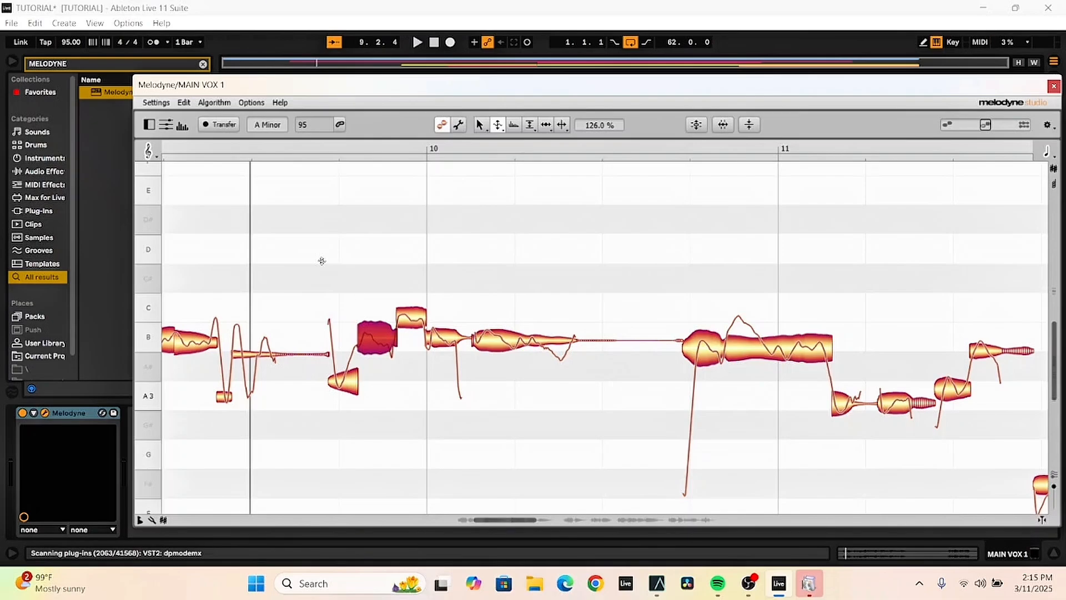
Set the pitch drift of the long B3 note spanning bar 11 to -4.0 %
right_click(378, 231)
click(377, 253)
click(701, 351)
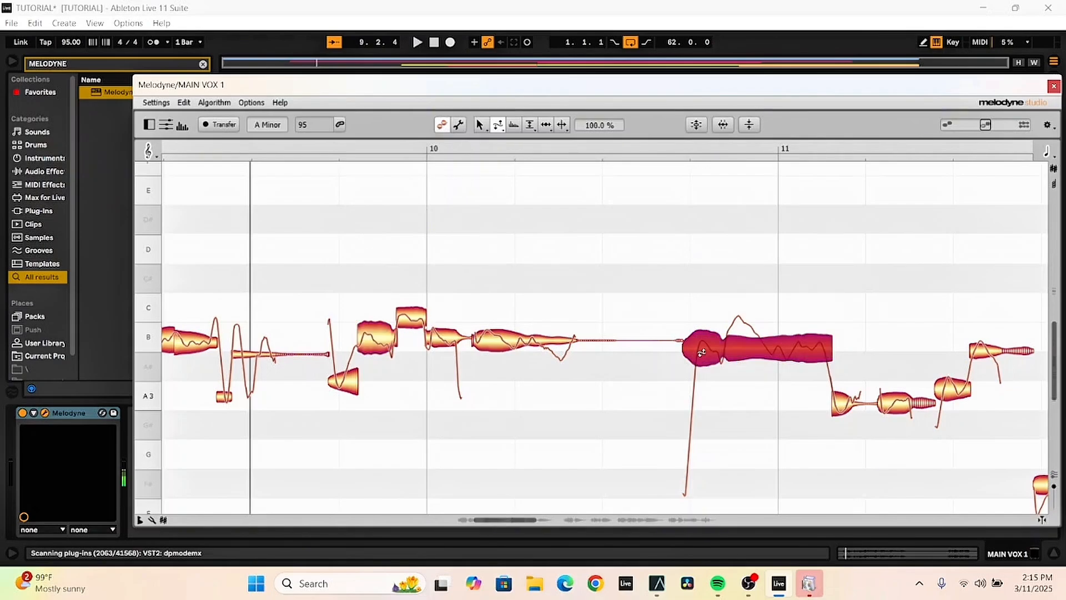
drag(701, 352, 615, 420)
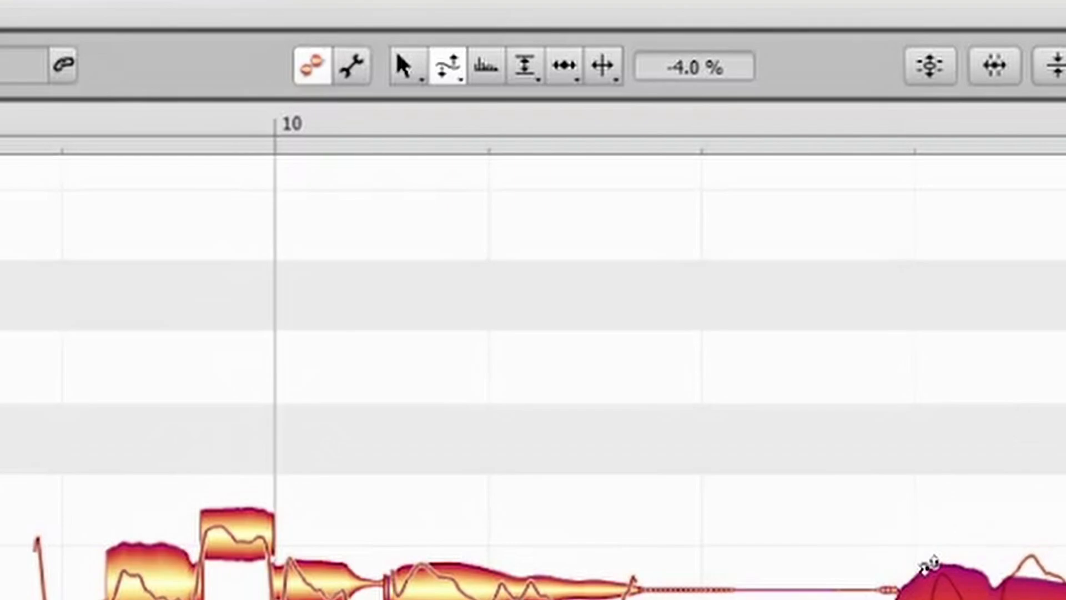
Switch to the Time Tool and undo the last pitch drift change on the long note
right_click(393, 414)
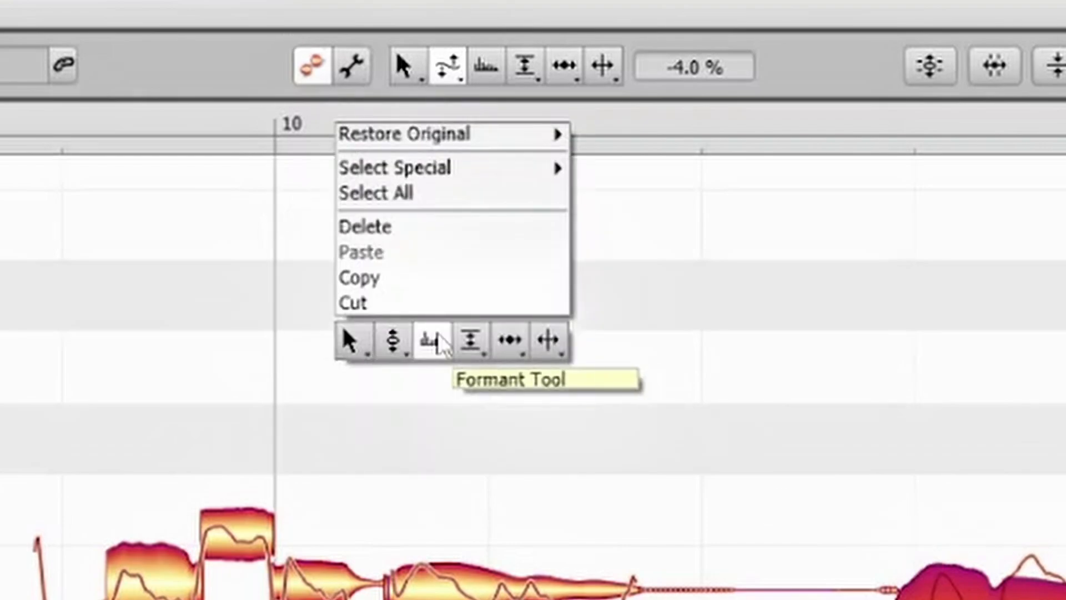
mouse_move(513, 345)
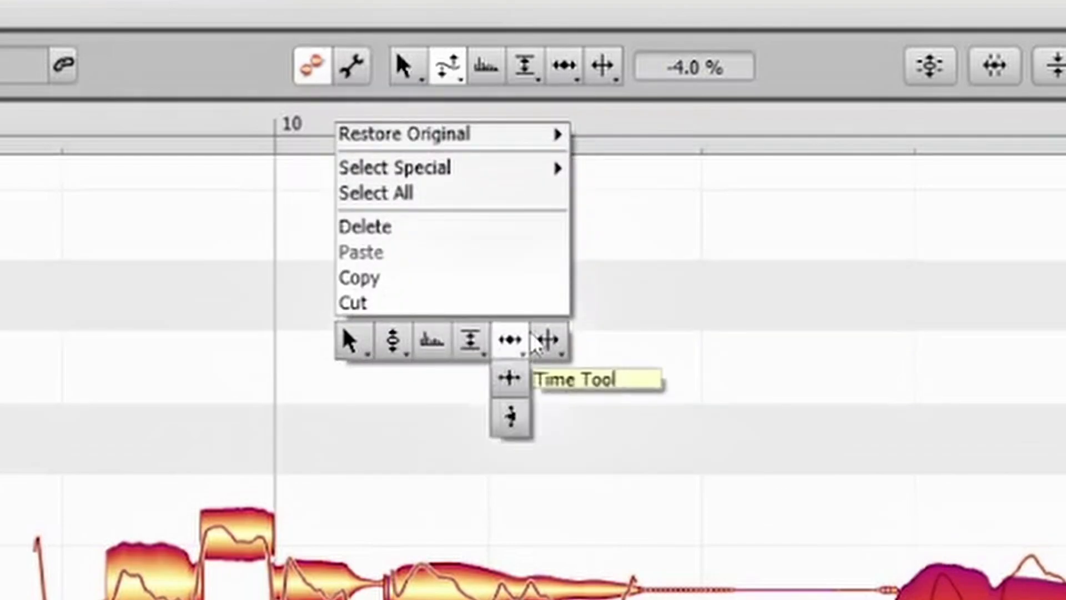
mouse_move(547, 348)
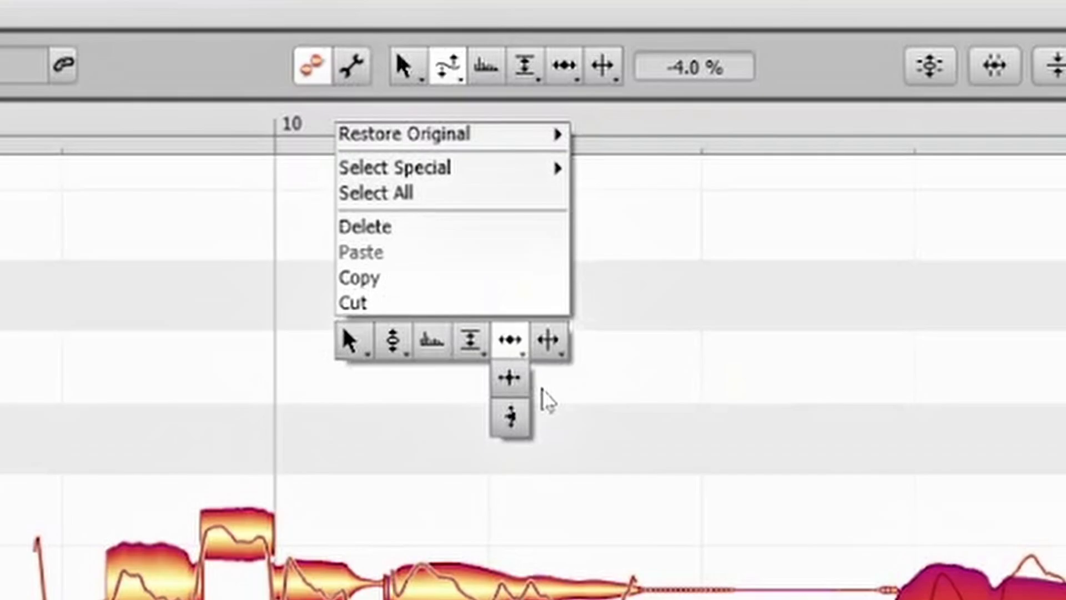
click(634, 424)
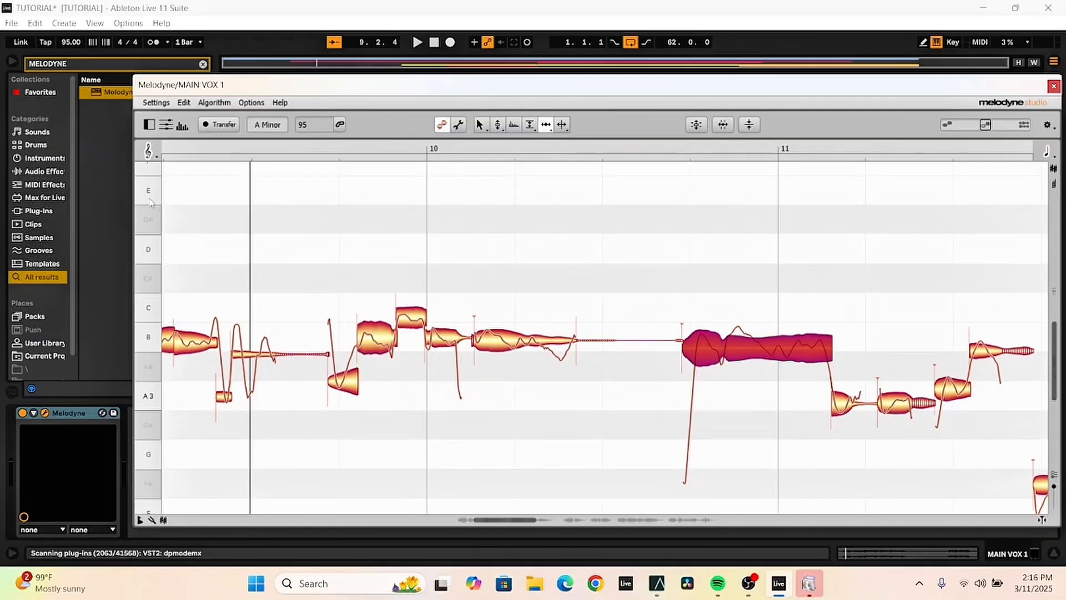
click(185, 102)
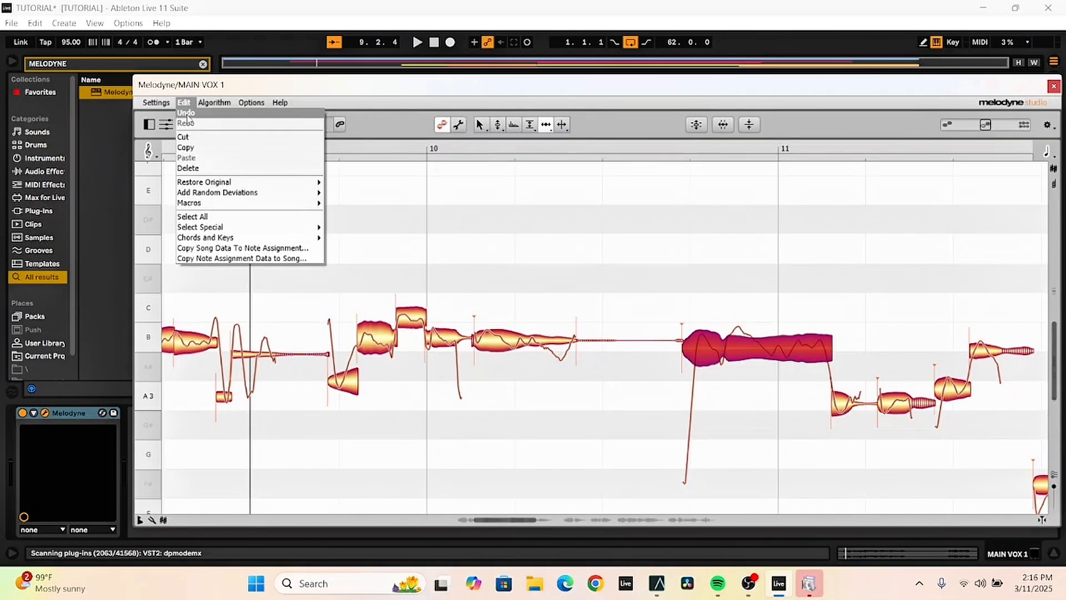
click(187, 113)
right_click(532, 176)
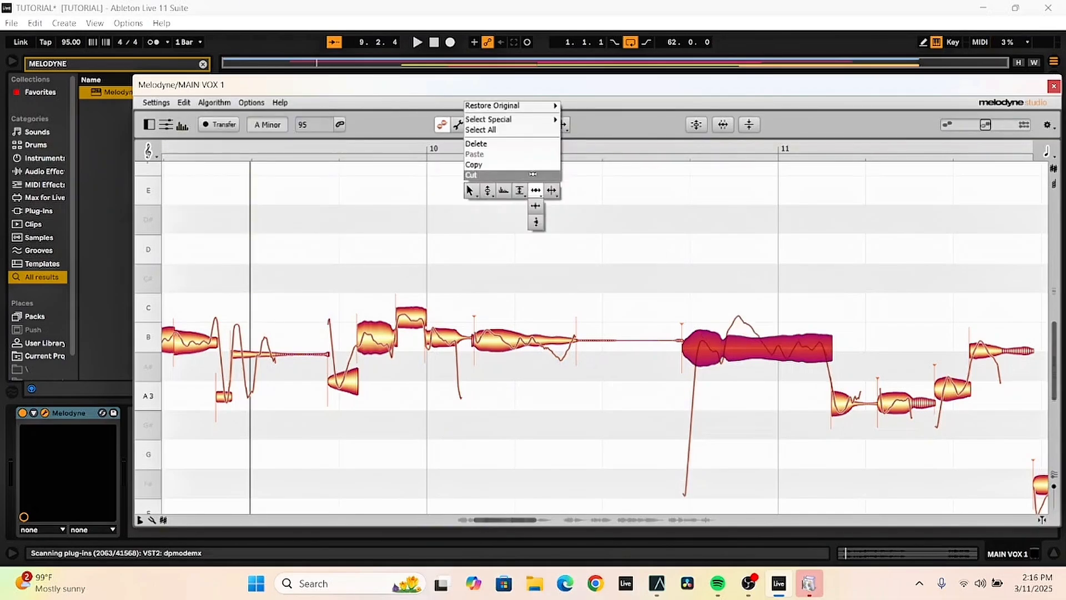
mouse_move(516, 105)
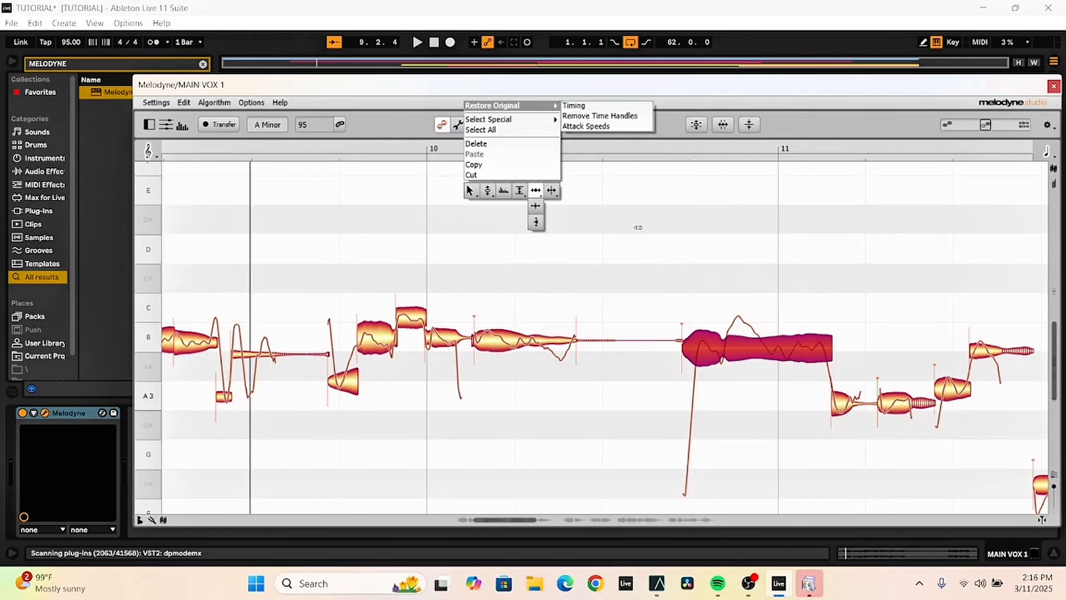
click(637, 228)
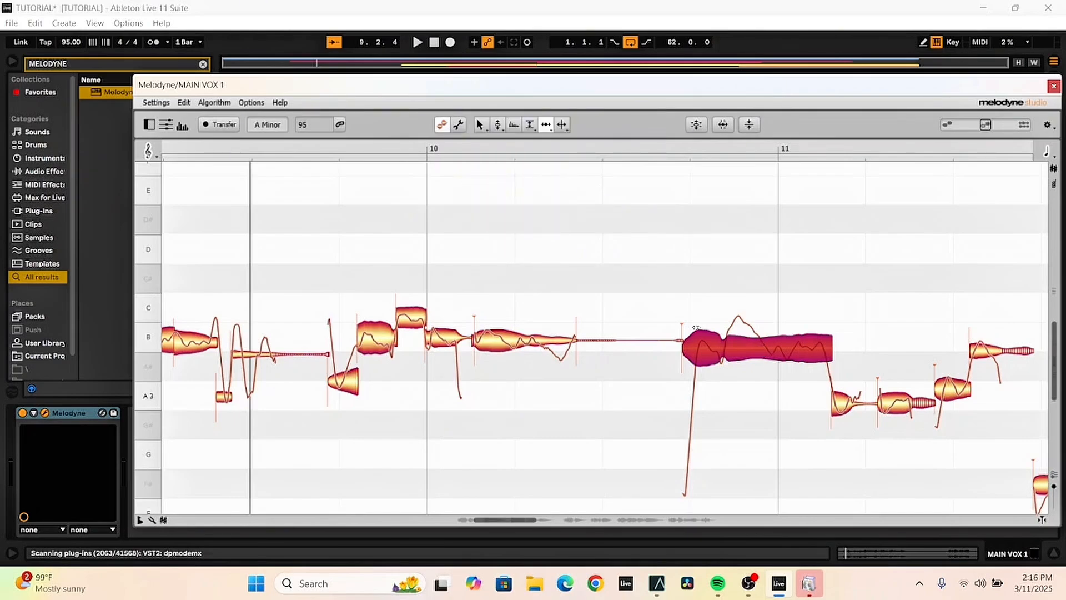
Select all the vocal notes, activate the Amplitude Tool and restore their original sibilant balance
key(ctrl+a)
right_click(576, 253)
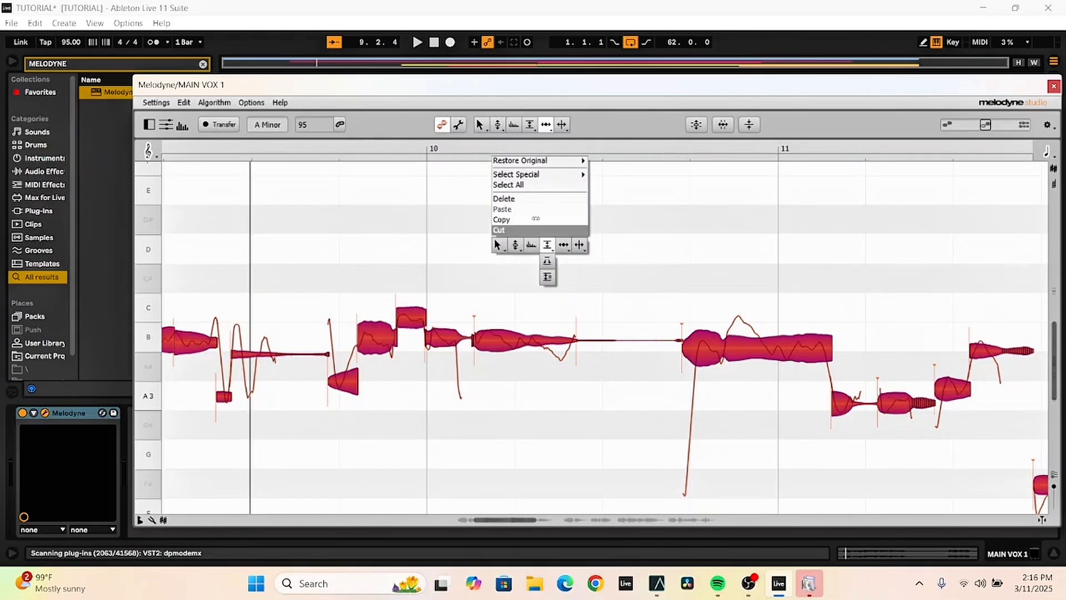
mouse_move(538, 156)
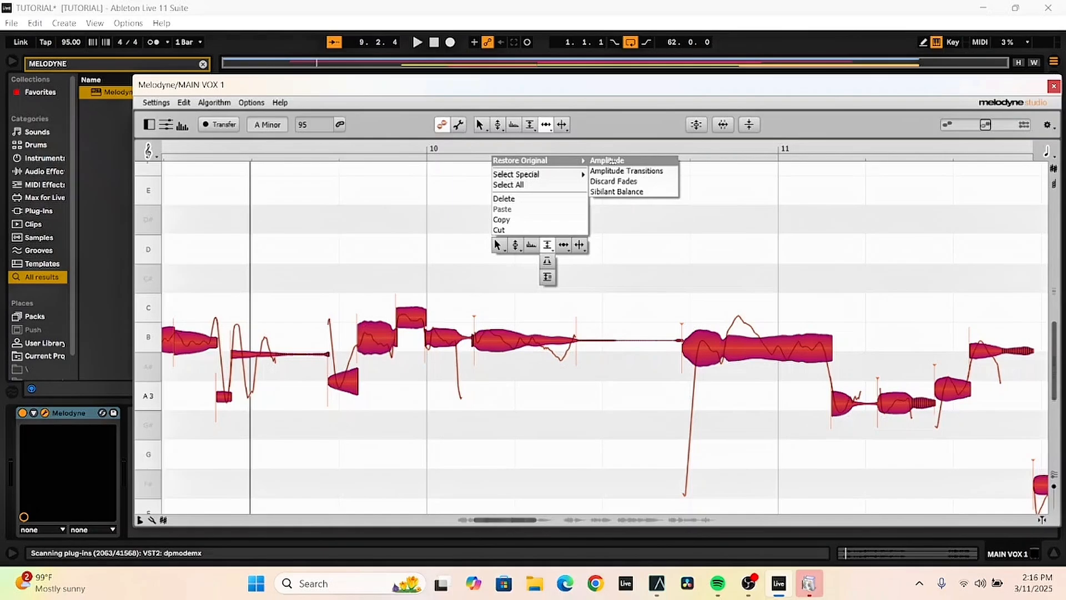
click(626, 191)
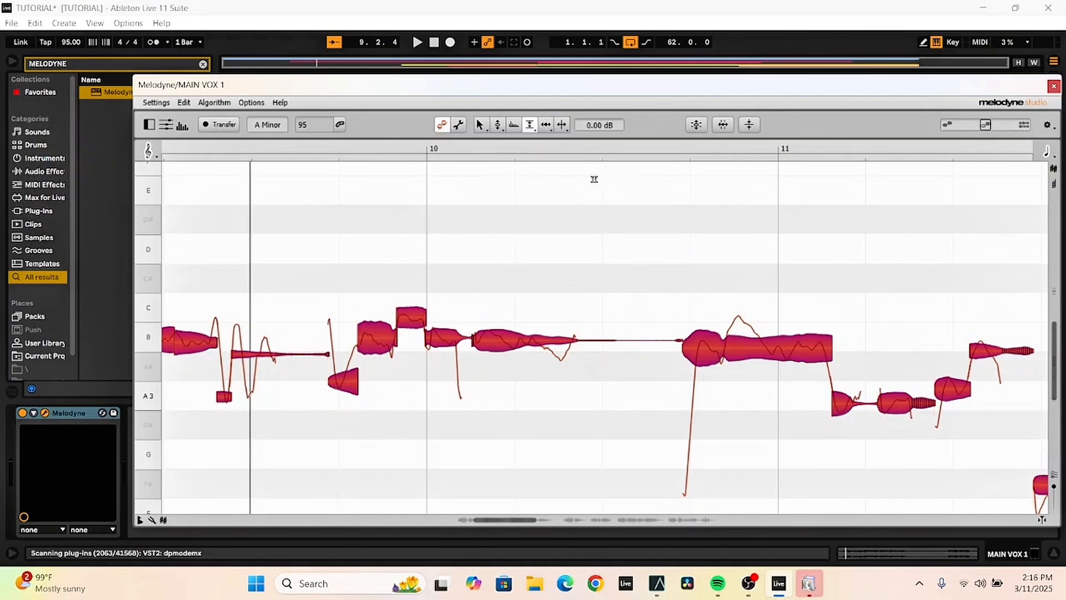
Restore the original sibilant balance of all selected notes once more
right_click(565, 189)
click(564, 188)
right_click(543, 197)
mouse_move(571, 113)
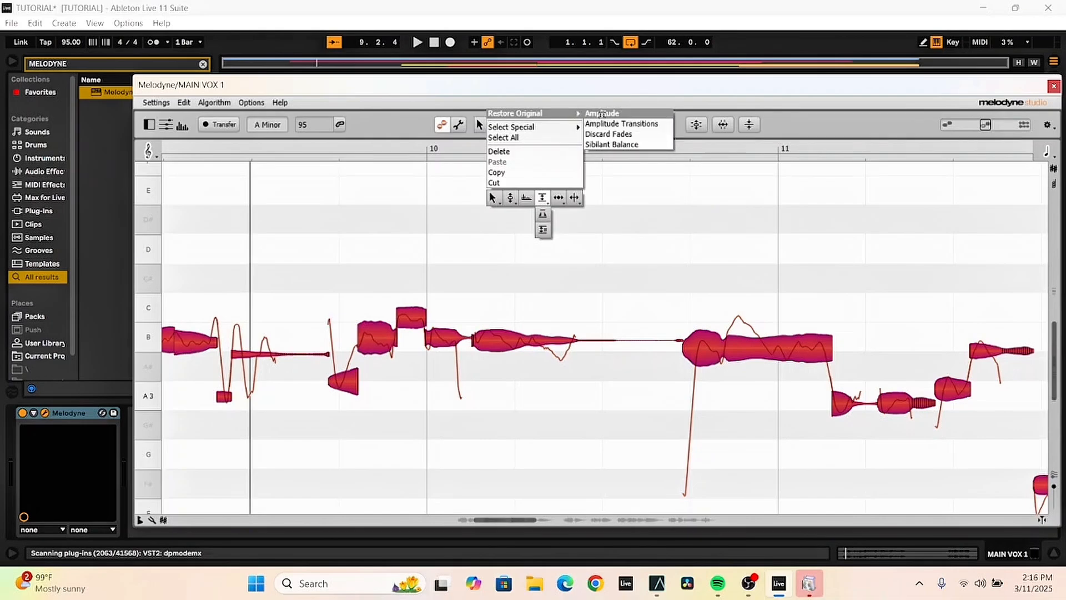
click(604, 143)
Deselect all the vocal notes in the Melodyne editor
right_click(553, 214)
click(553, 214)
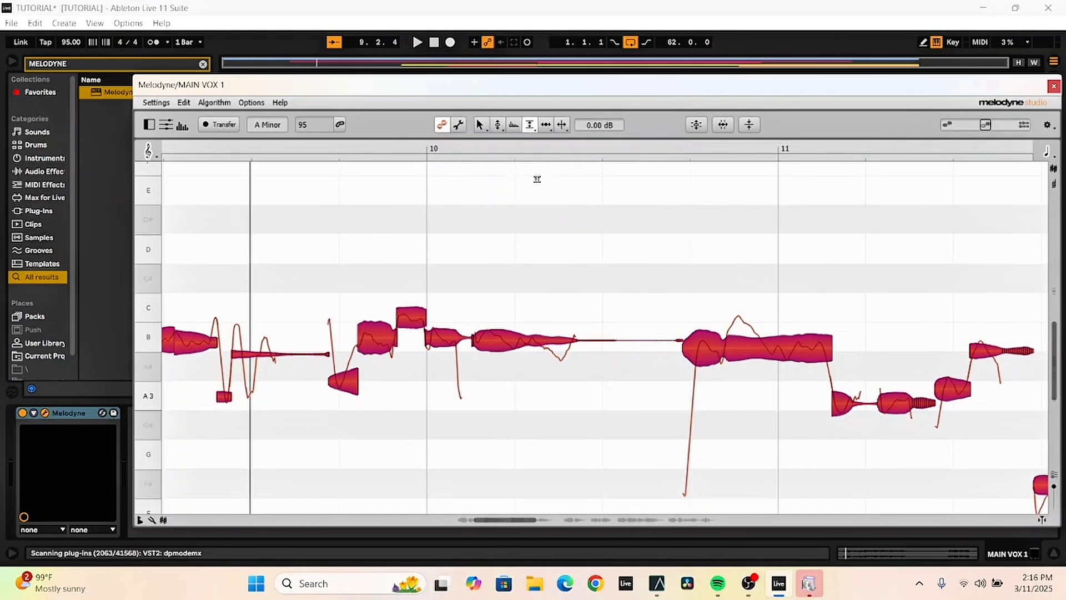
right_click(537, 179)
click(44, 27)
click(11, 23)
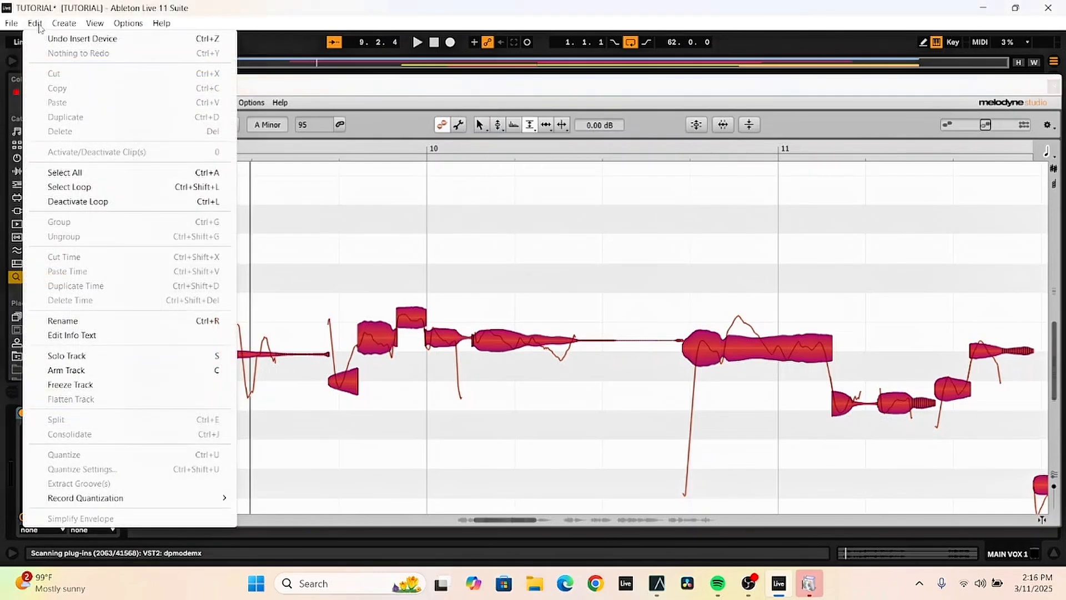
click(407, 189)
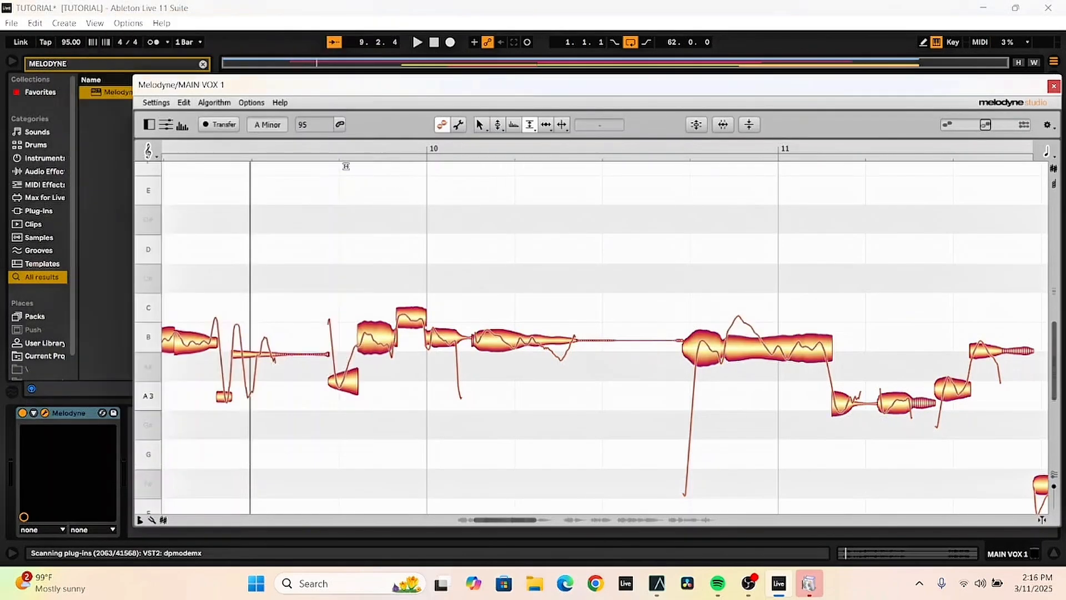
Try to undo all changes to the vocal notes through the Restore Original options without any notes selected
click(184, 103)
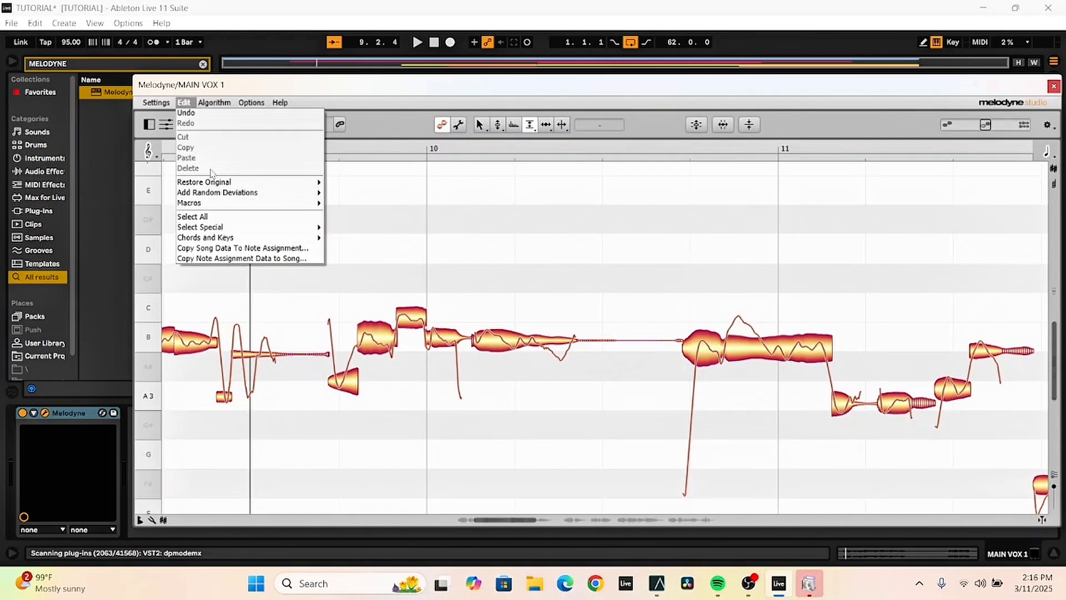
mouse_move(220, 183)
mouse_move(375, 186)
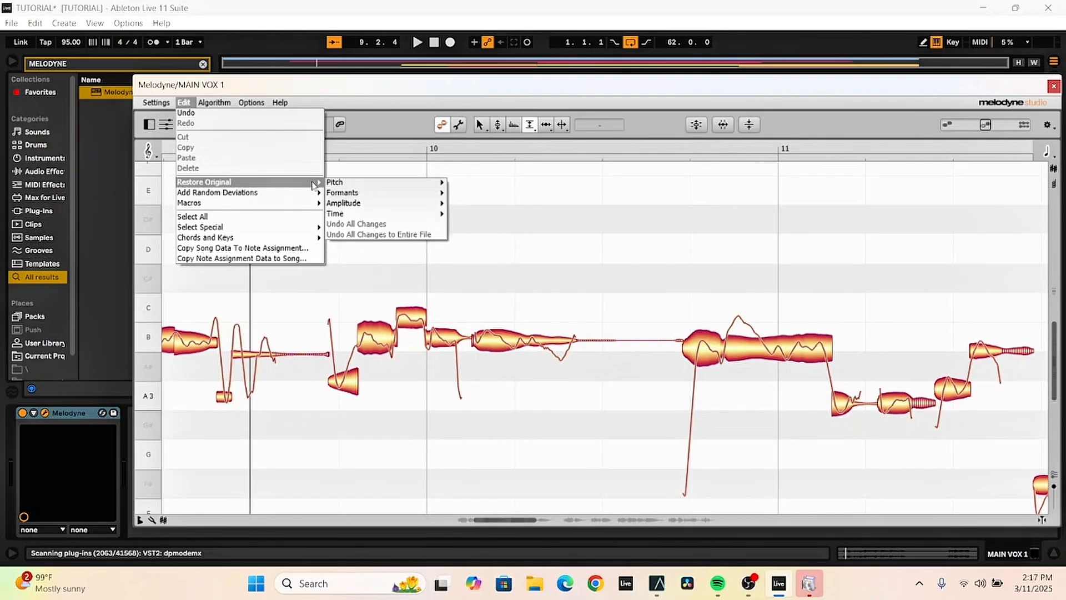
click(375, 224)
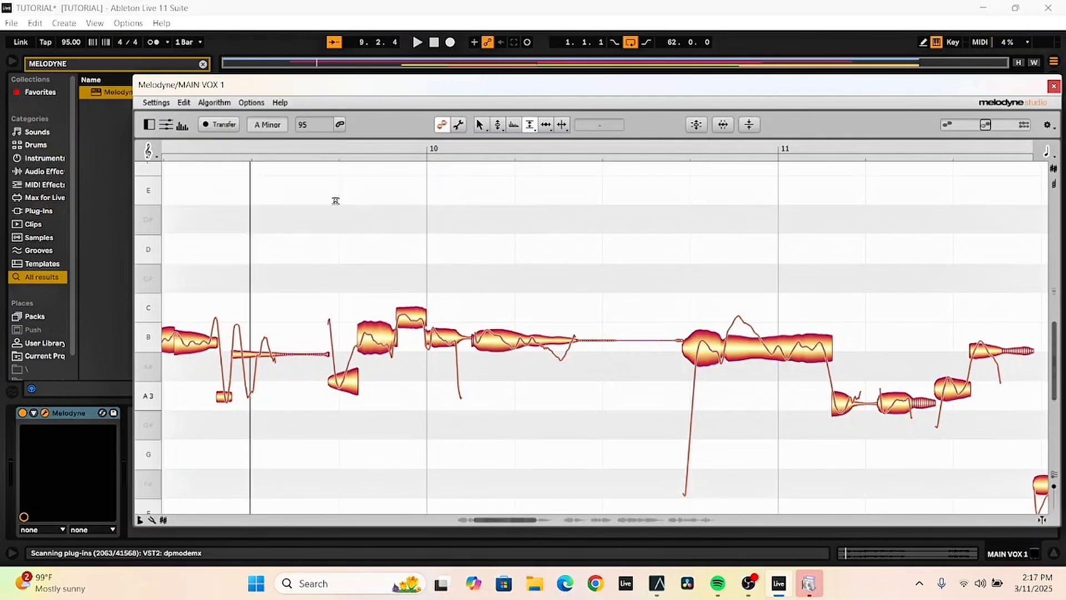
scroll(388, 217, down, 4)
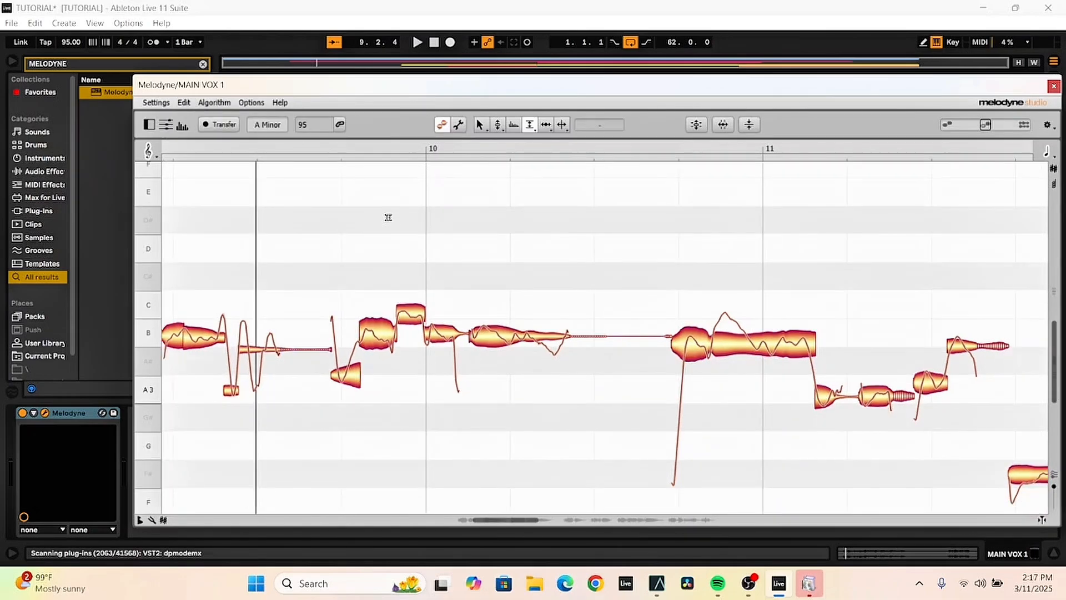
scroll(388, 217, down, 3)
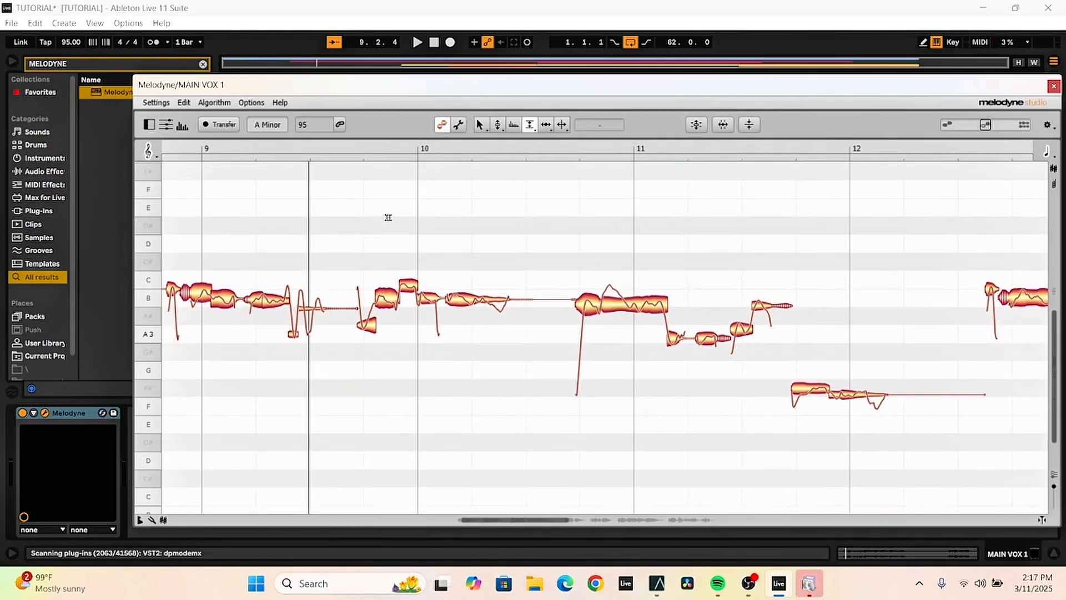
Select all the vocal notes, activate the Formant Tool and undo all changes to the entire file
click(388, 217)
right_click(461, 207)
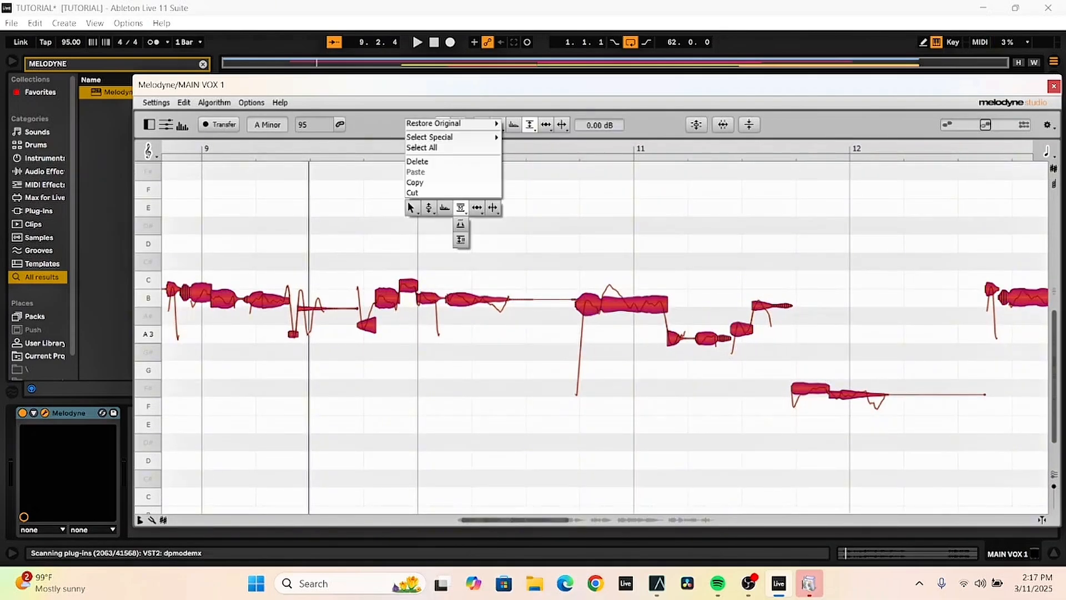
mouse_move(474, 124)
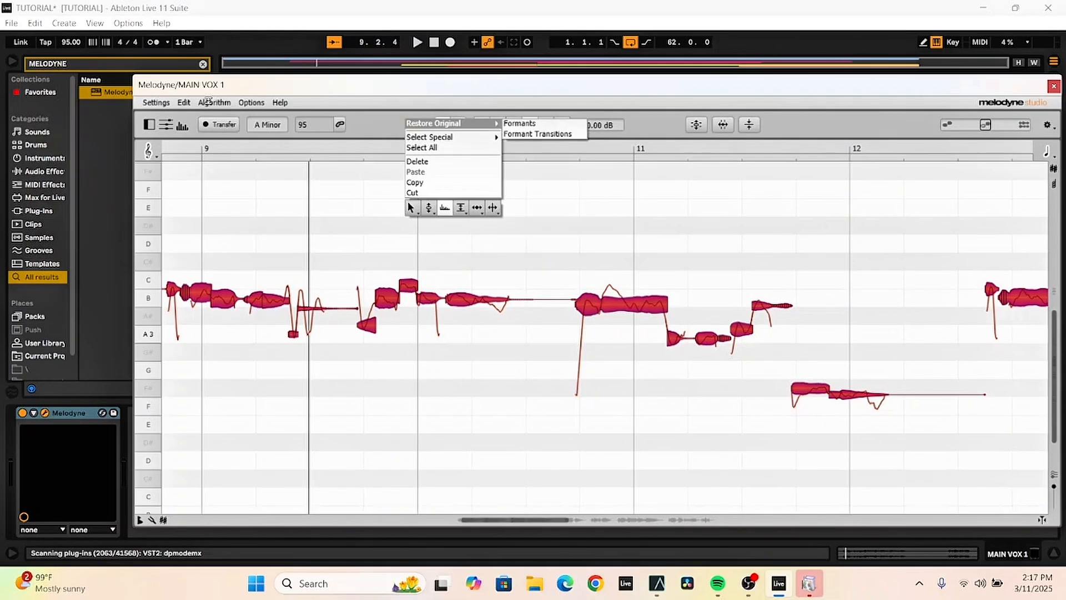
click(185, 103)
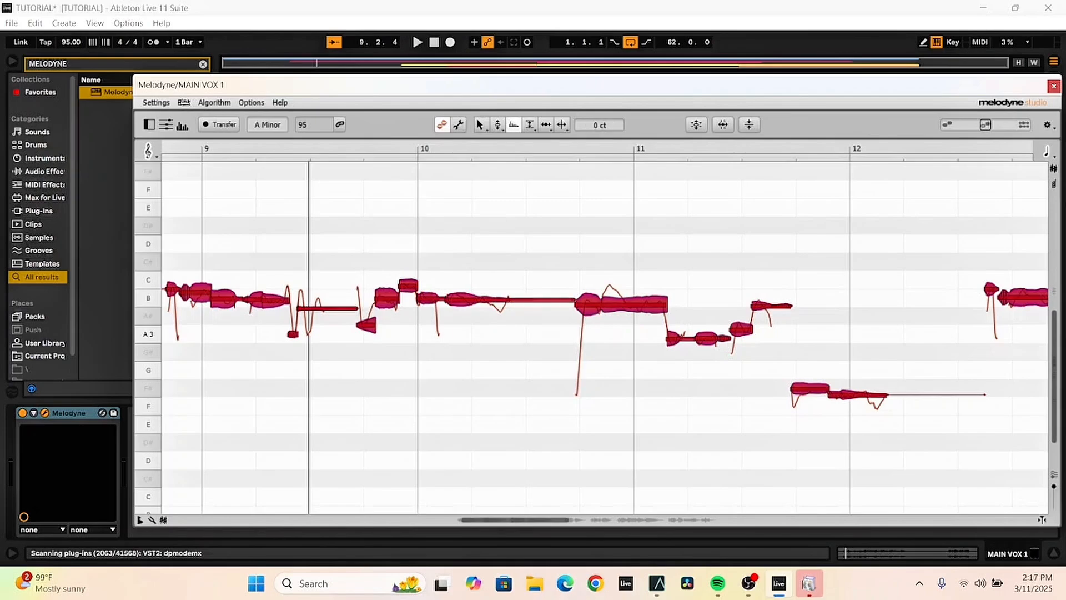
click(184, 102)
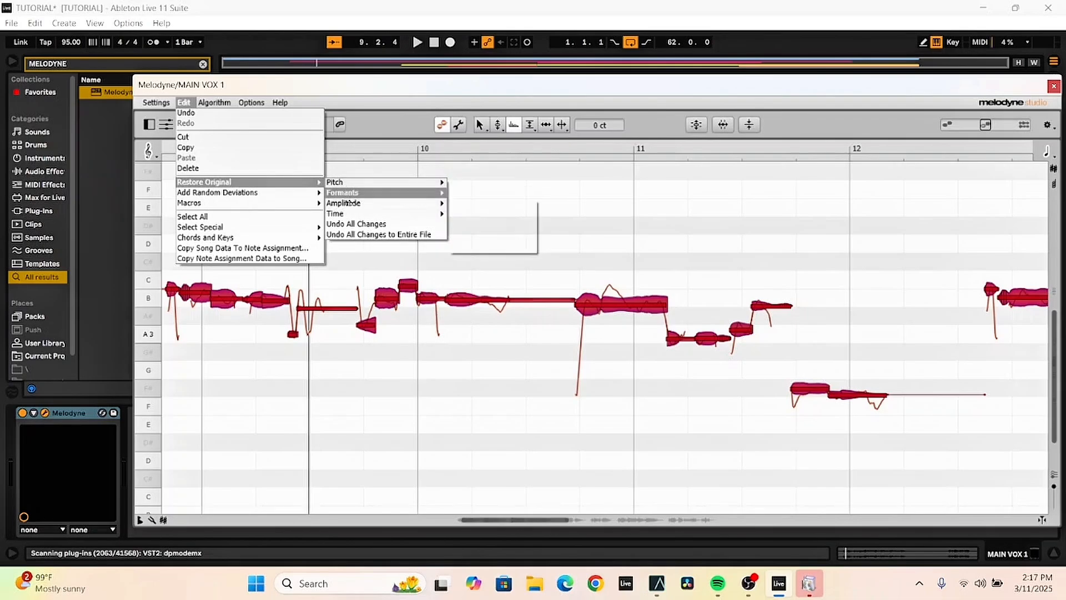
click(350, 234)
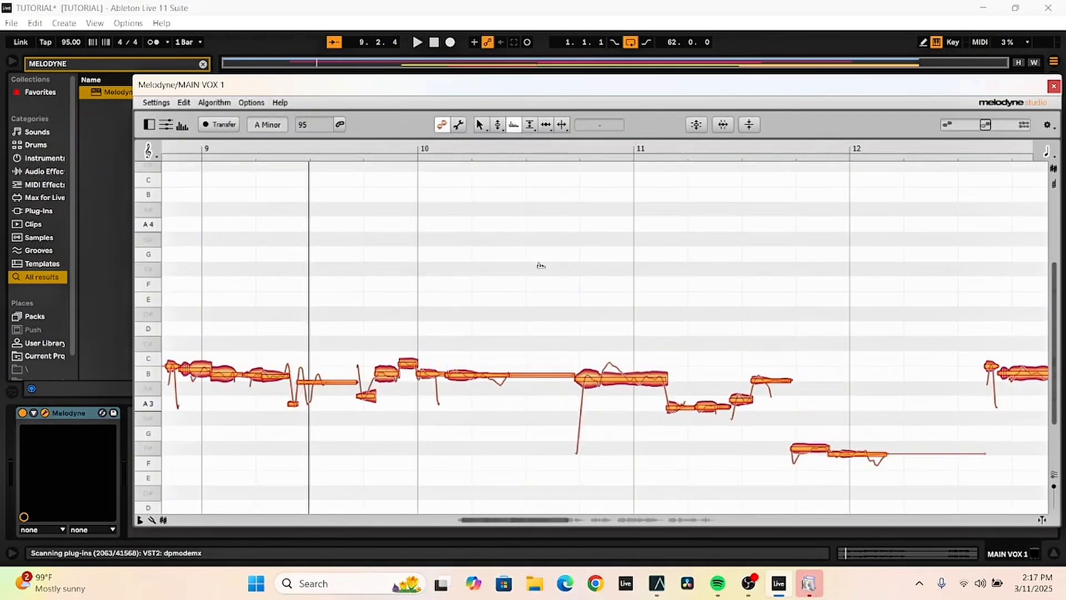
Switch from the Formant Tool back to the Main Tool in the Melodyne editor
scroll(540, 265, left, 1)
scroll(541, 265, down, 1)
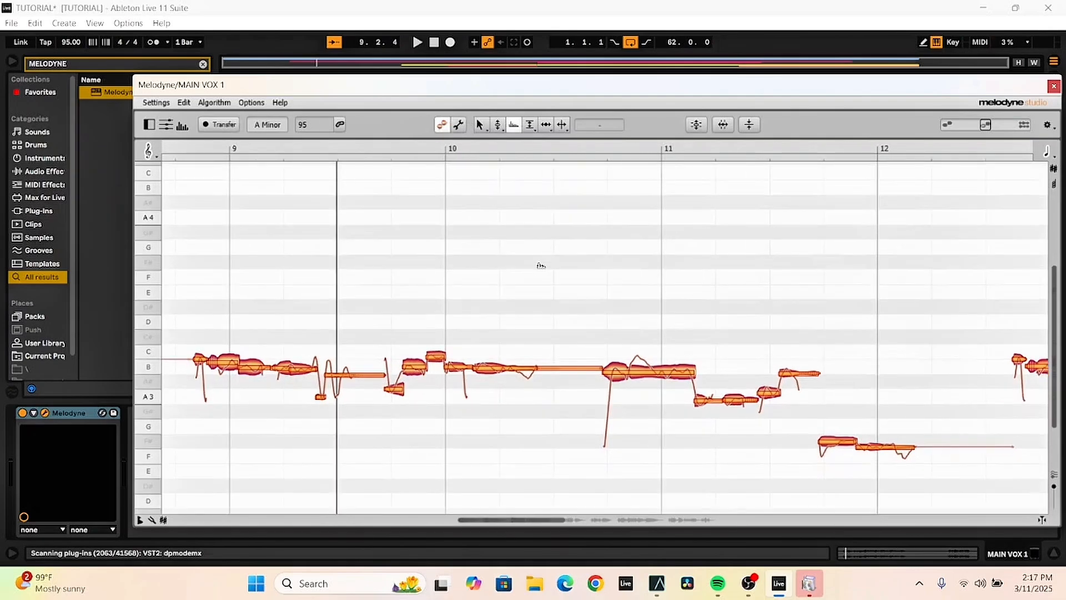
right_click(506, 257)
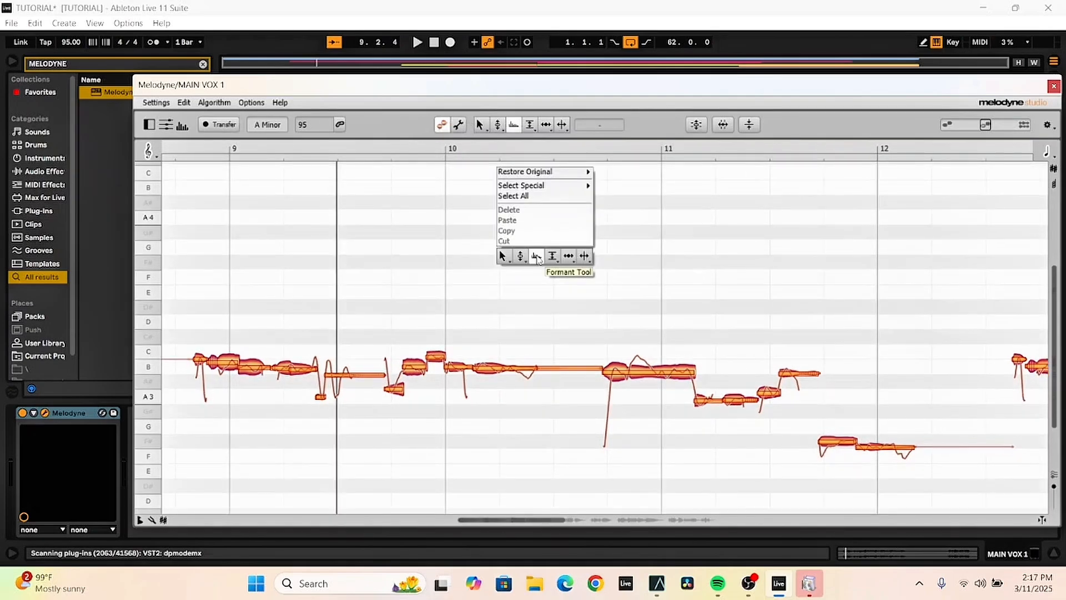
click(506, 257)
right_click(473, 255)
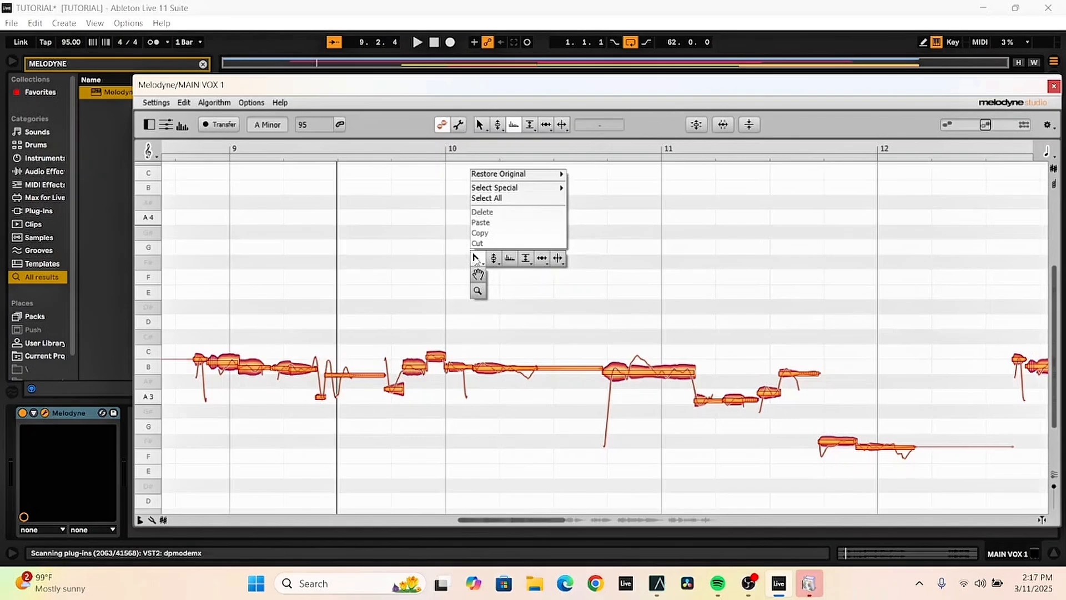
click(475, 258)
scroll(432, 304, down, 2)
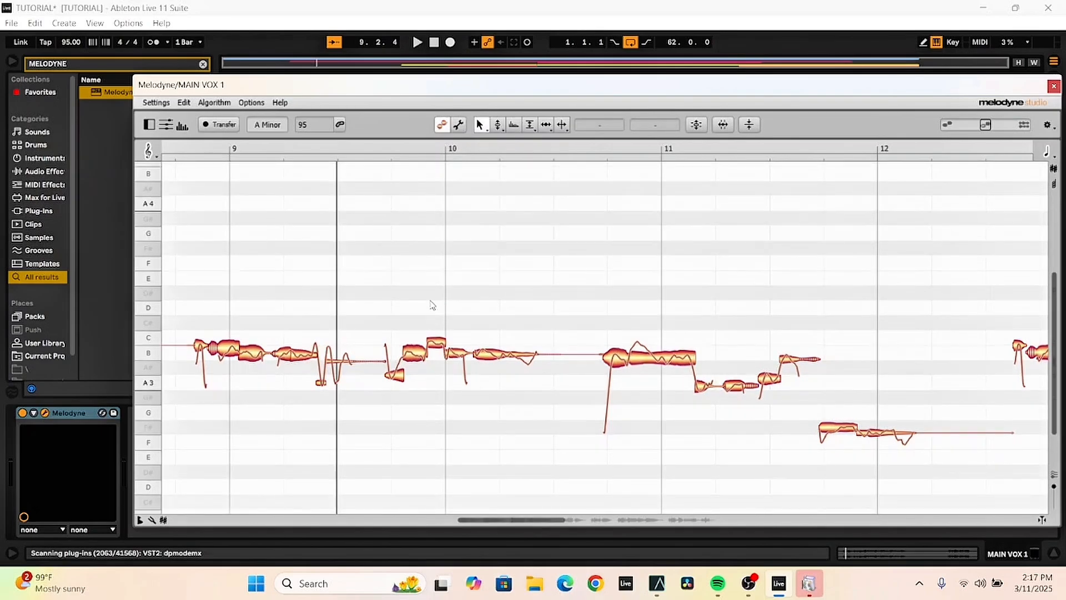
scroll(432, 304, down, 2)
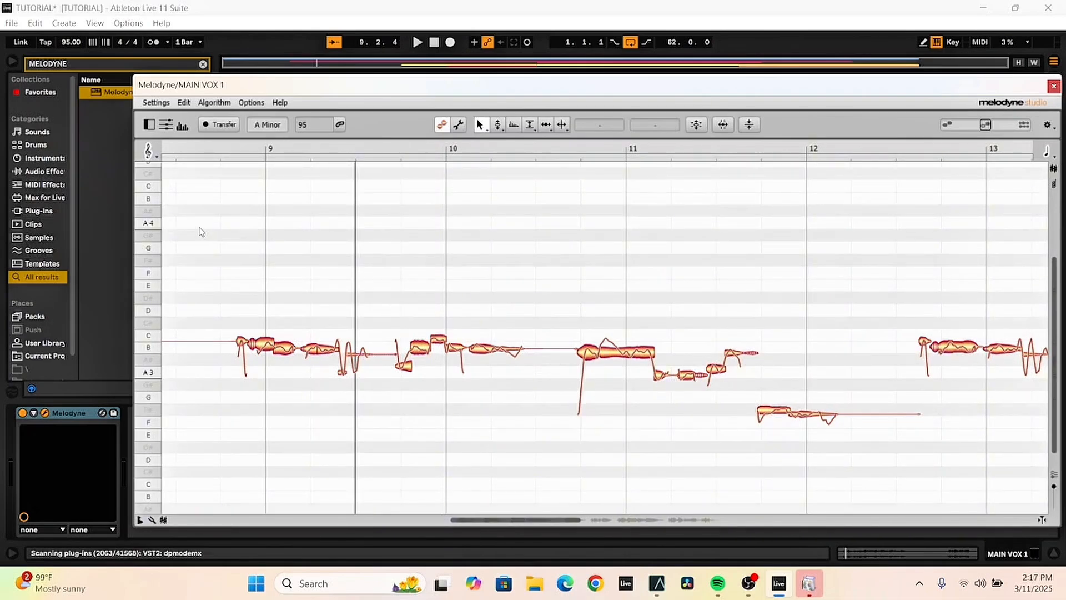
Select all the vocal notes, then view the note-leveling and time-quantizing macro settings and cancel both without changes
key(ctrl+a)
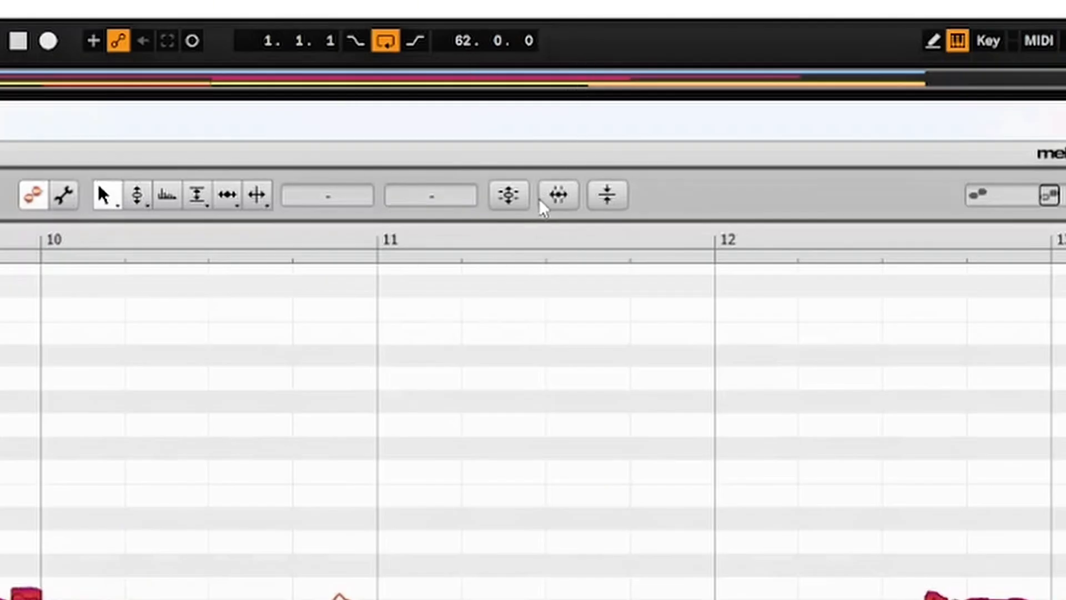
click(599, 201)
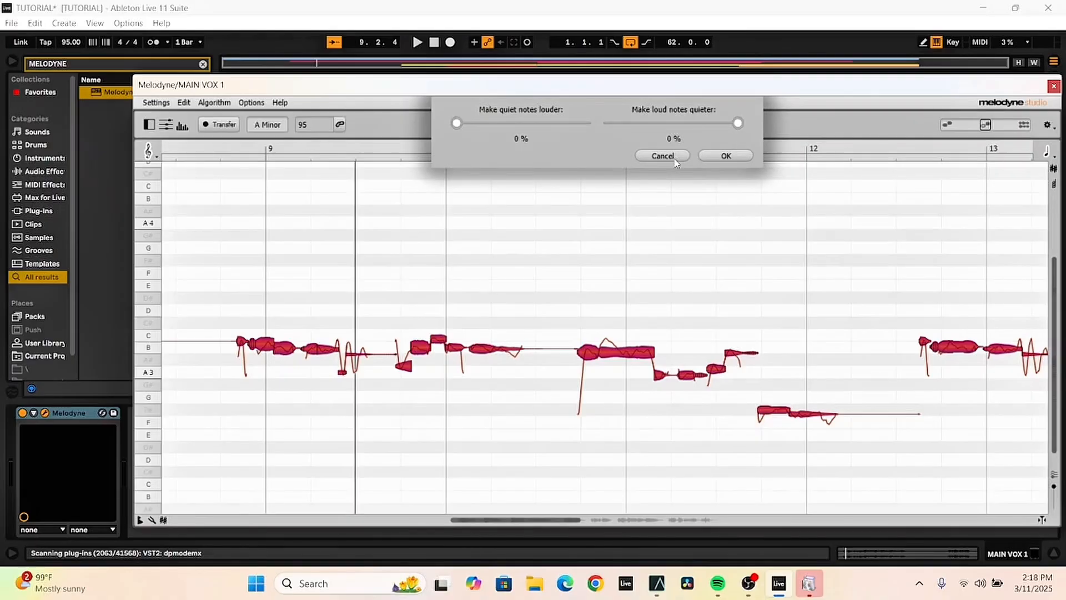
click(663, 156)
click(727, 126)
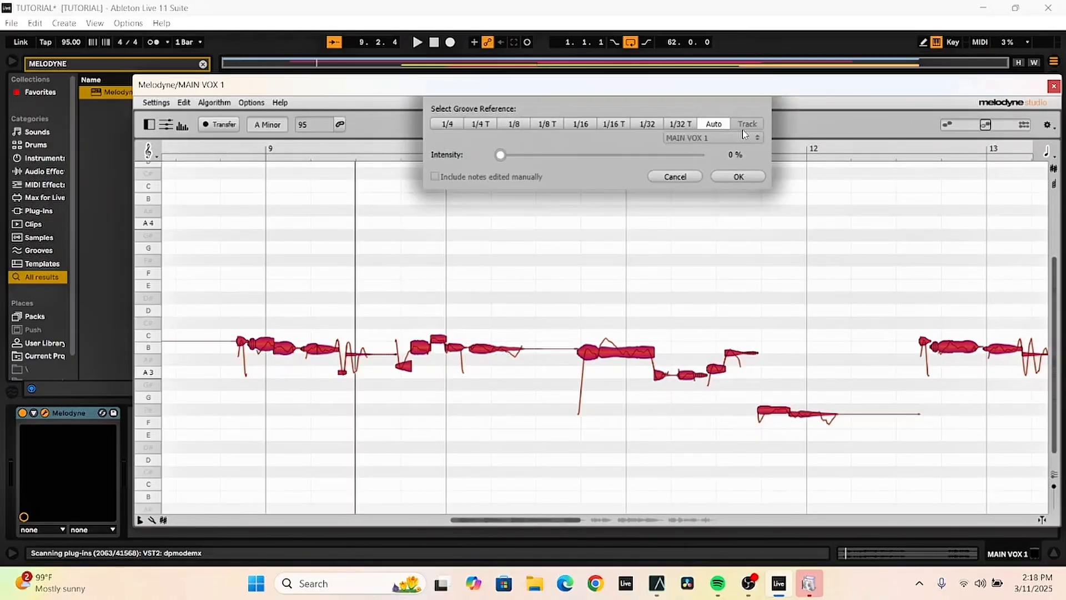
click(668, 181)
Correct the pitch of all selected notes with Pitch Center at 71 %, Pitch Drift at 69 % and Snap to chord scale enabled
click(691, 125)
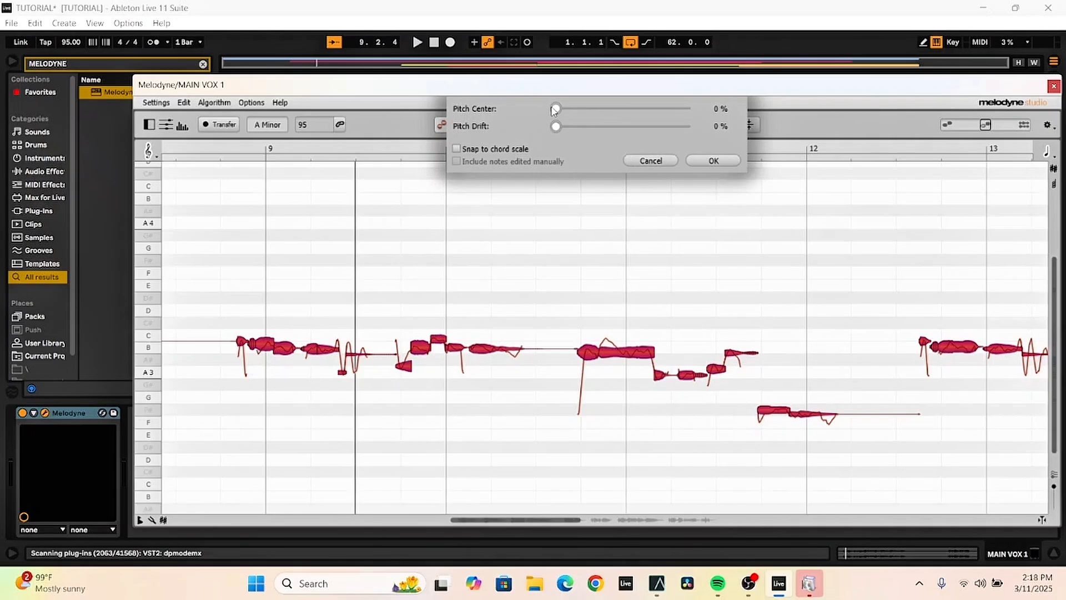
drag(555, 108, 648, 106)
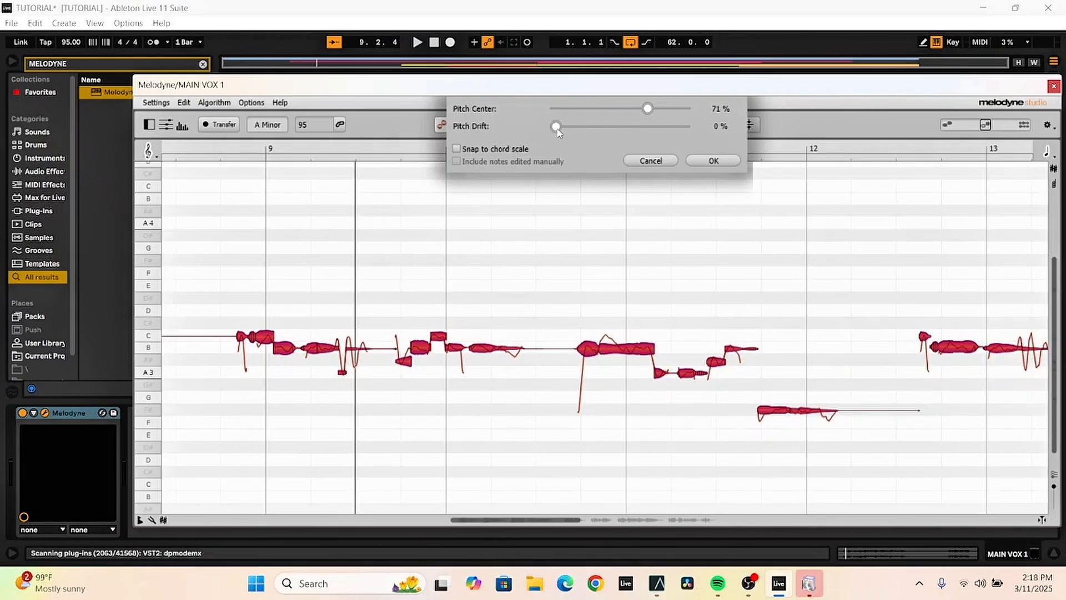
drag(557, 127, 645, 121)
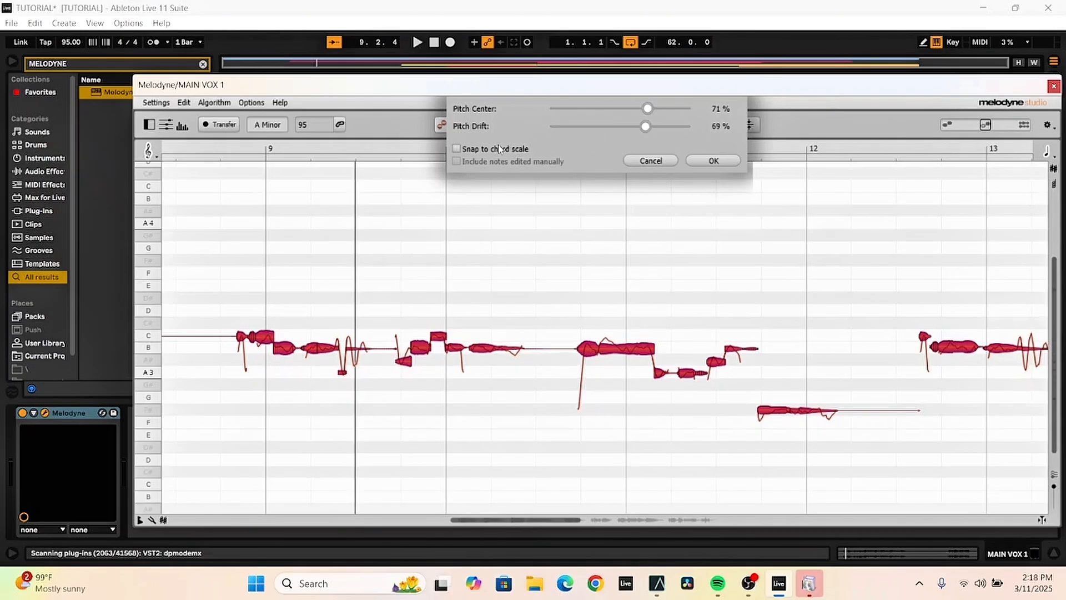
click(458, 150)
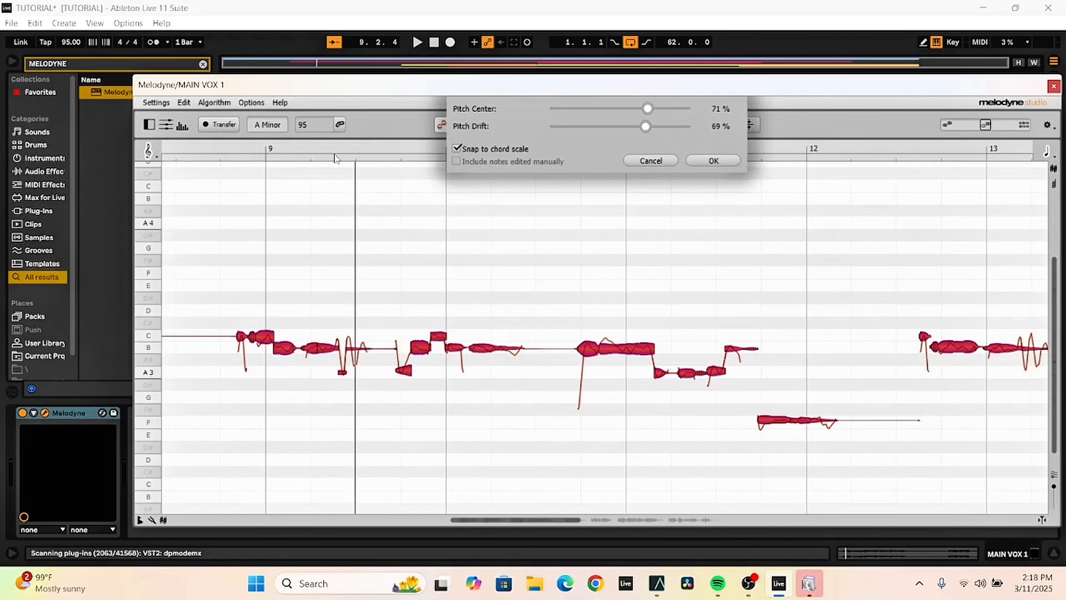
click(711, 162)
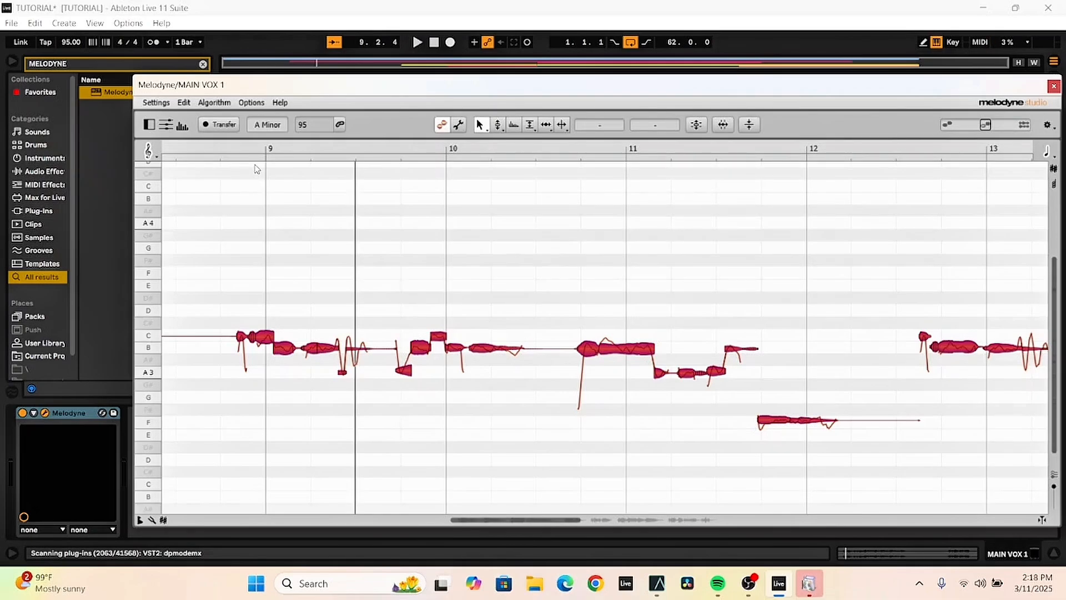
Change the song key to E Minor and reapply pitch correction at 71 % center and 69 % drift, snapped to the chord scale
click(257, 127)
text(E M)
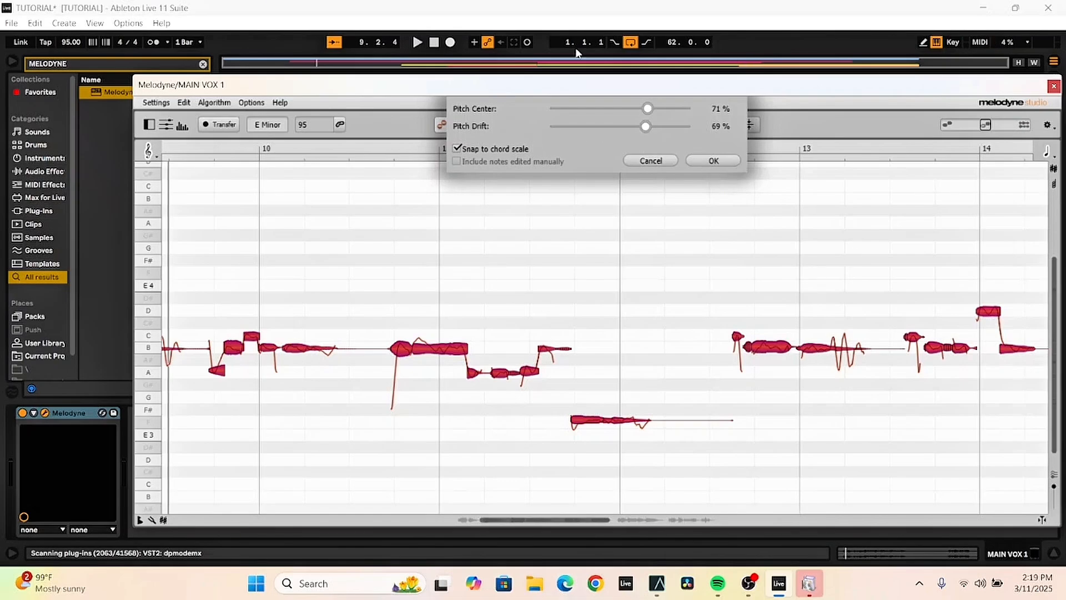
click(713, 161)
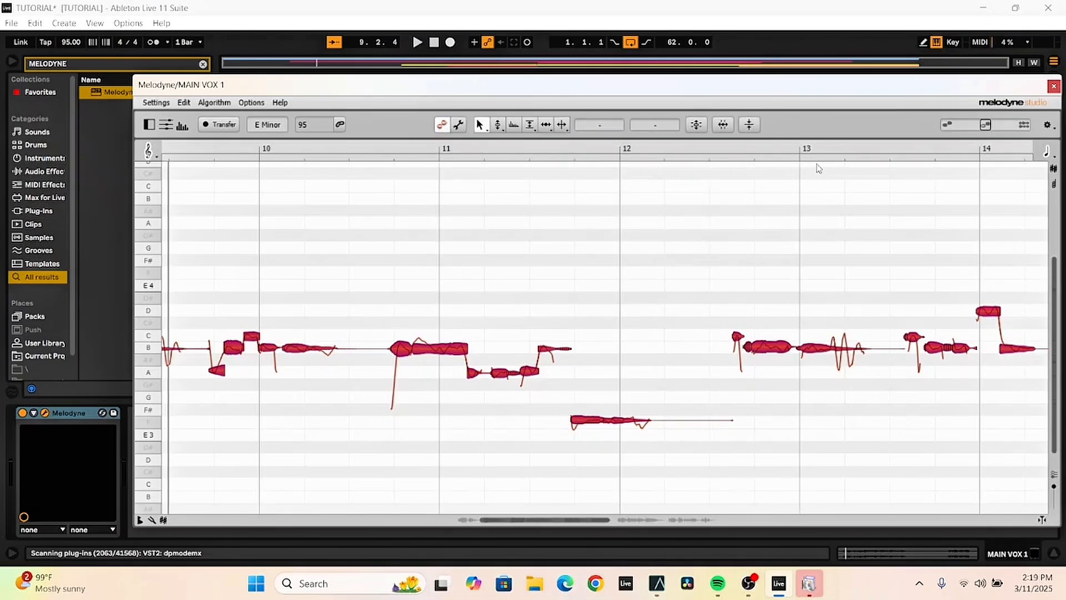
Close the Melodyne editor and delete the Melodyne device from the MAIN VOX 1 track
scroll(709, 272, down, 1)
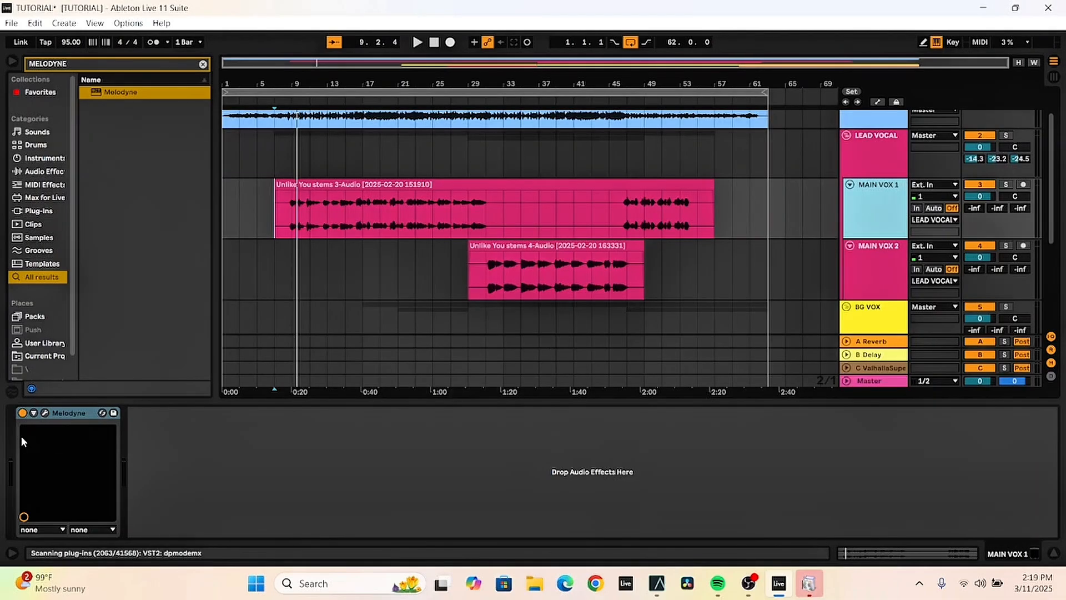
click(83, 412)
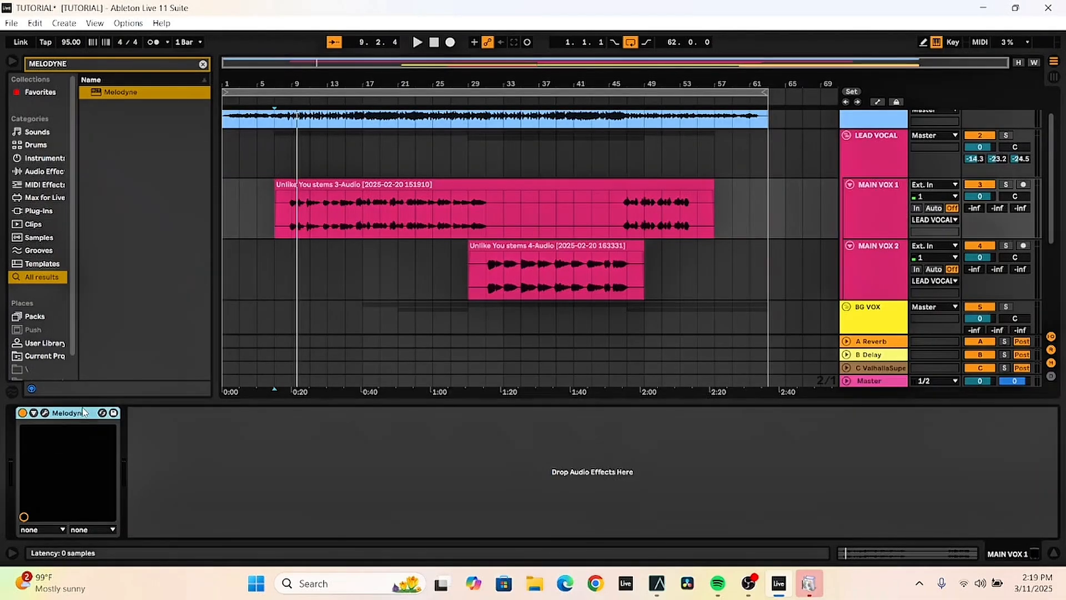
key(Delete)
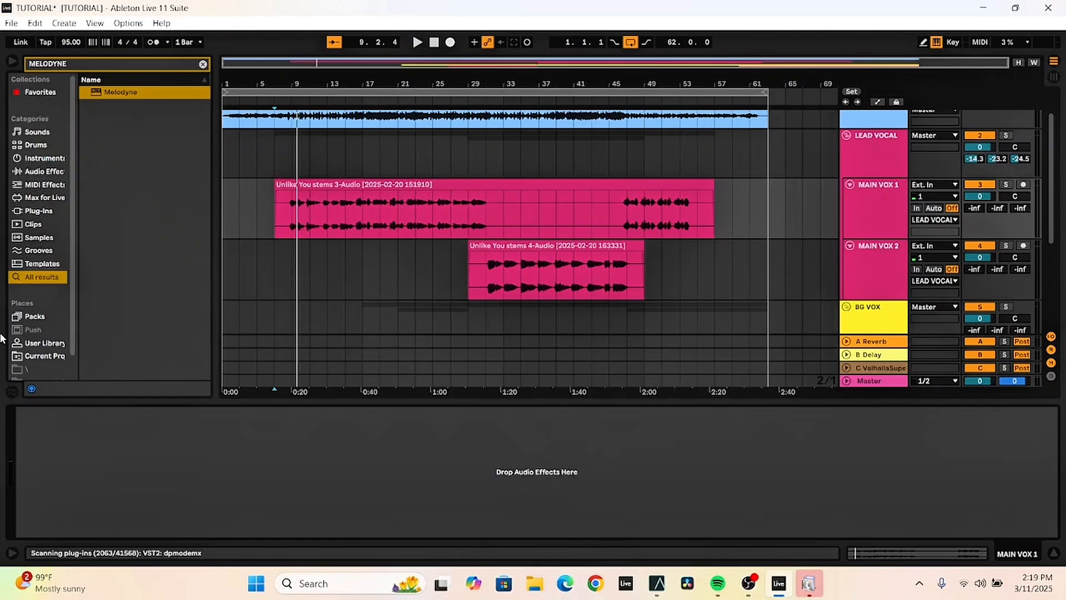
Select the LEAD VOCAL group track to show its effects chain
scroll(691, 175, down, 2)
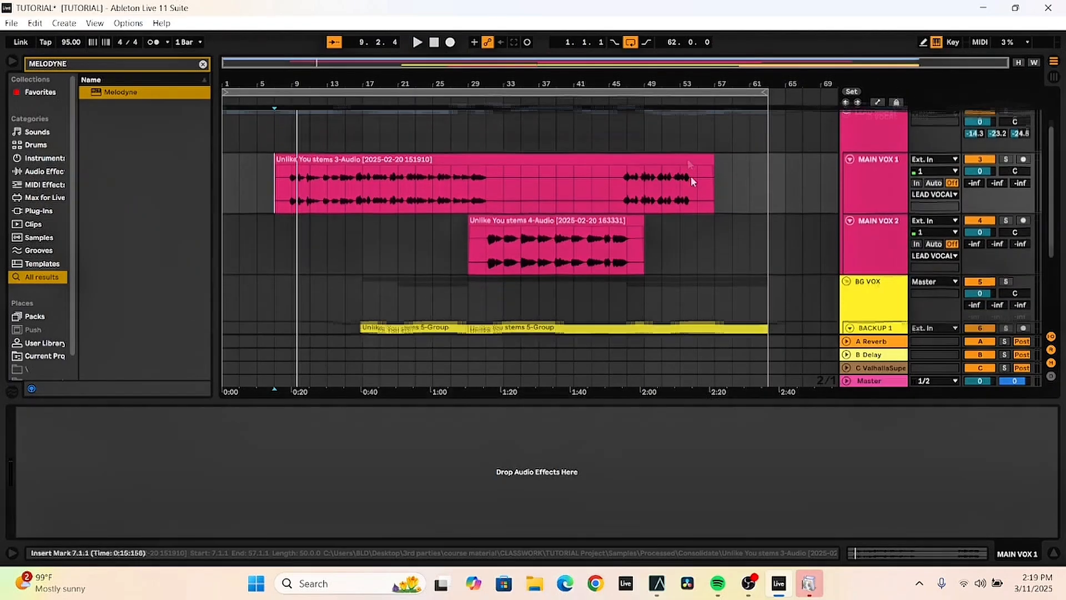
scroll(697, 161, up, 3)
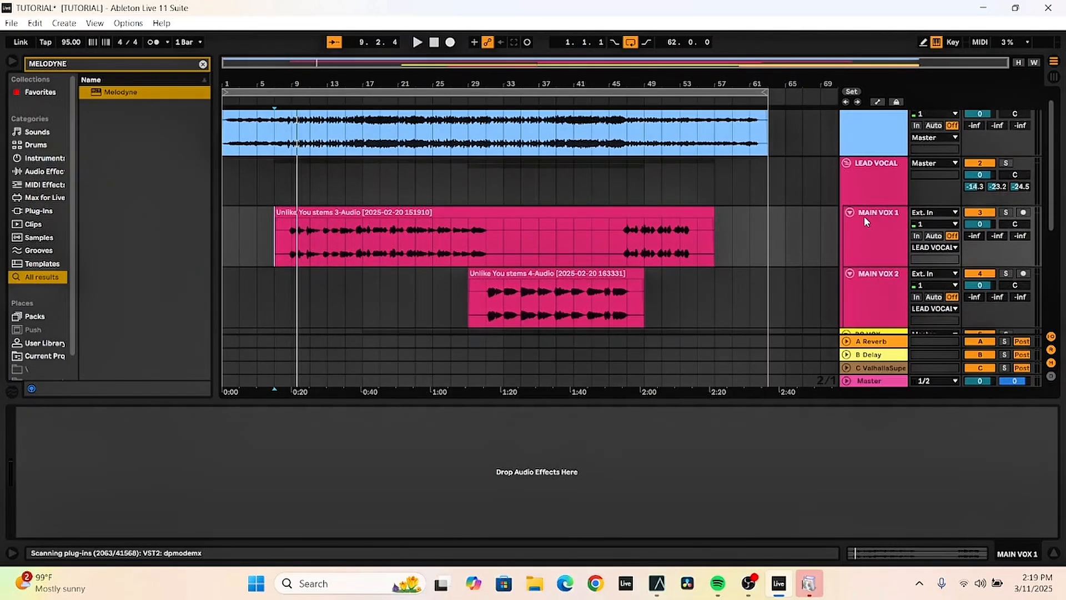
click(857, 177)
click(877, 239)
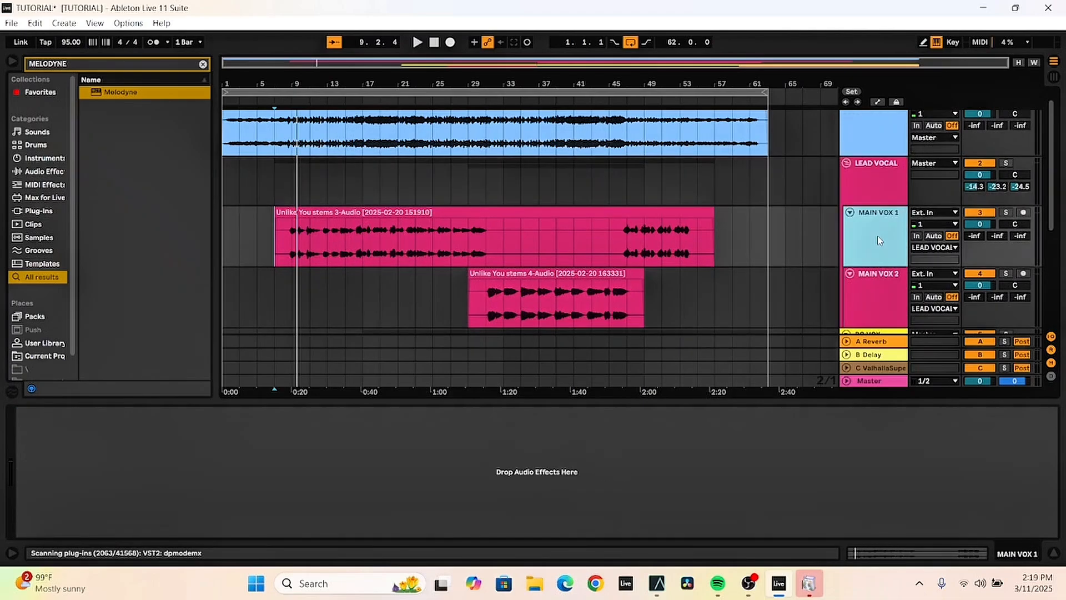
click(875, 196)
scroll(881, 238, down, 2)
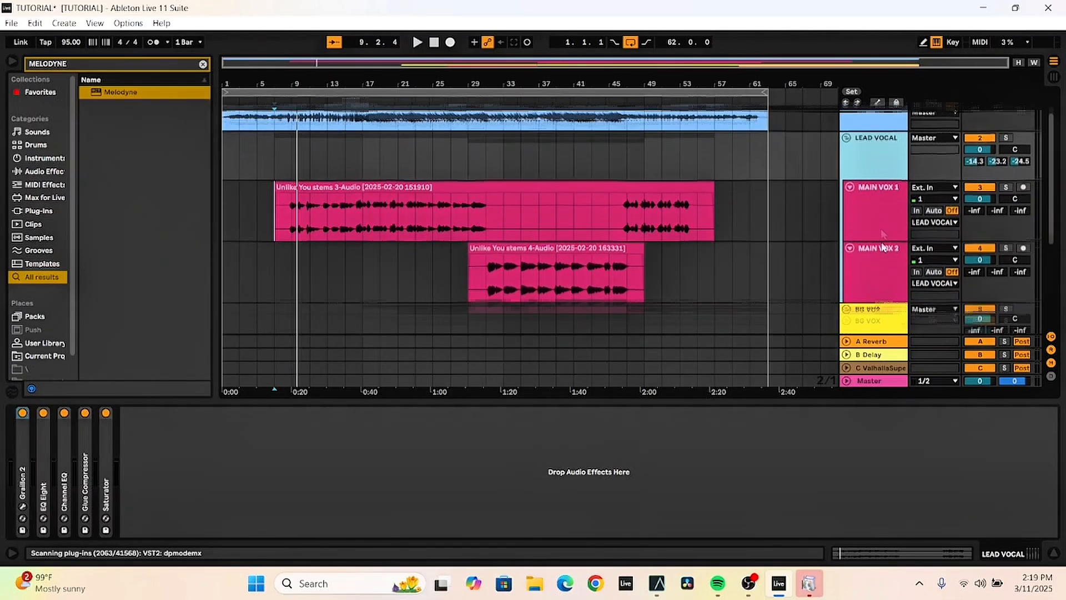
scroll(881, 239, up, 3)
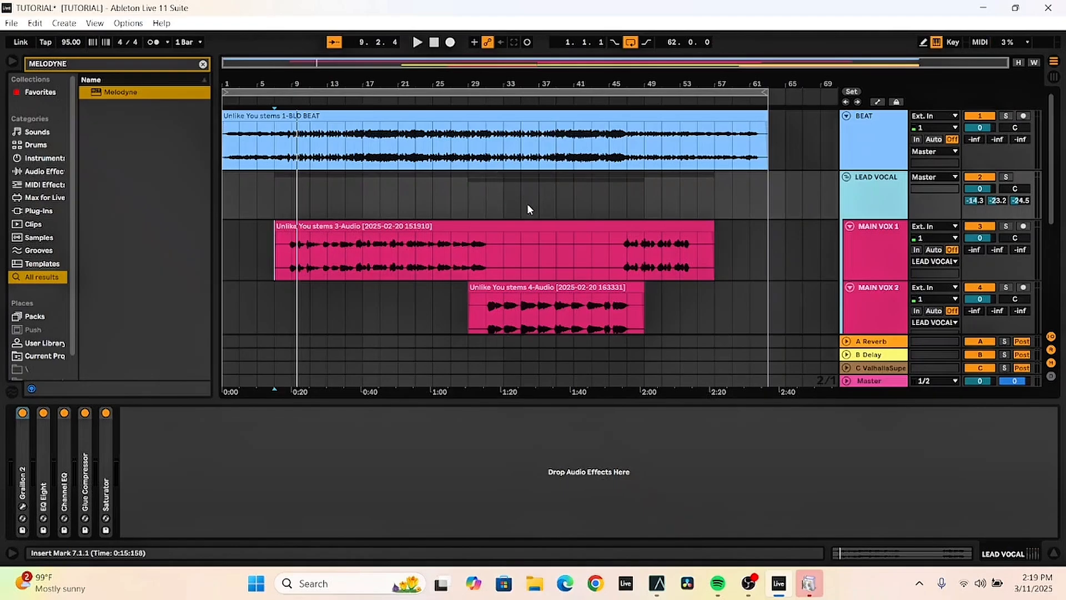
scroll(529, 212, down, 3)
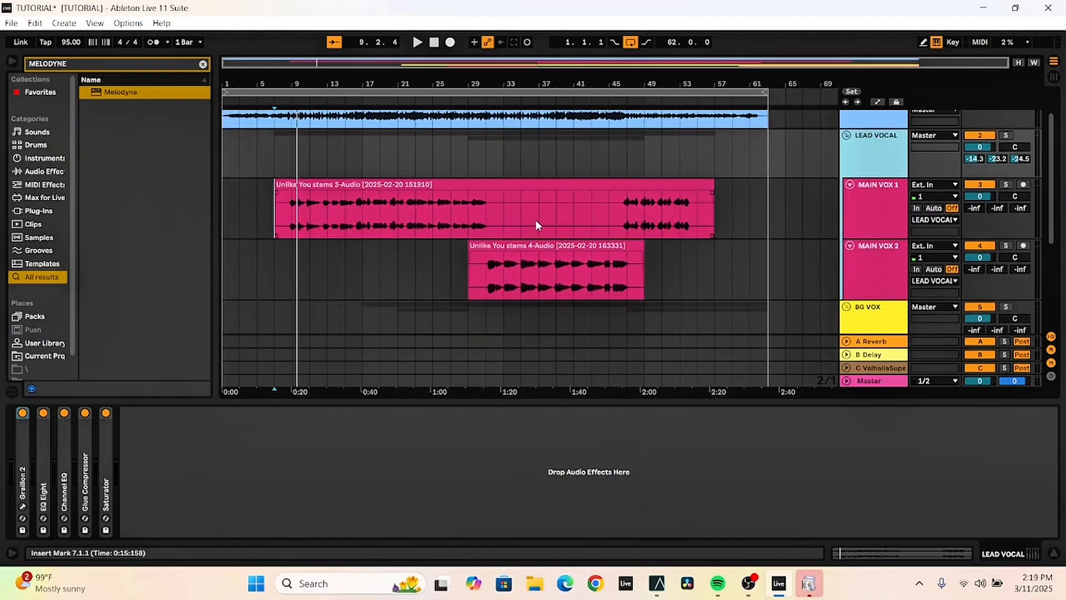
scroll(671, 220, down, 4)
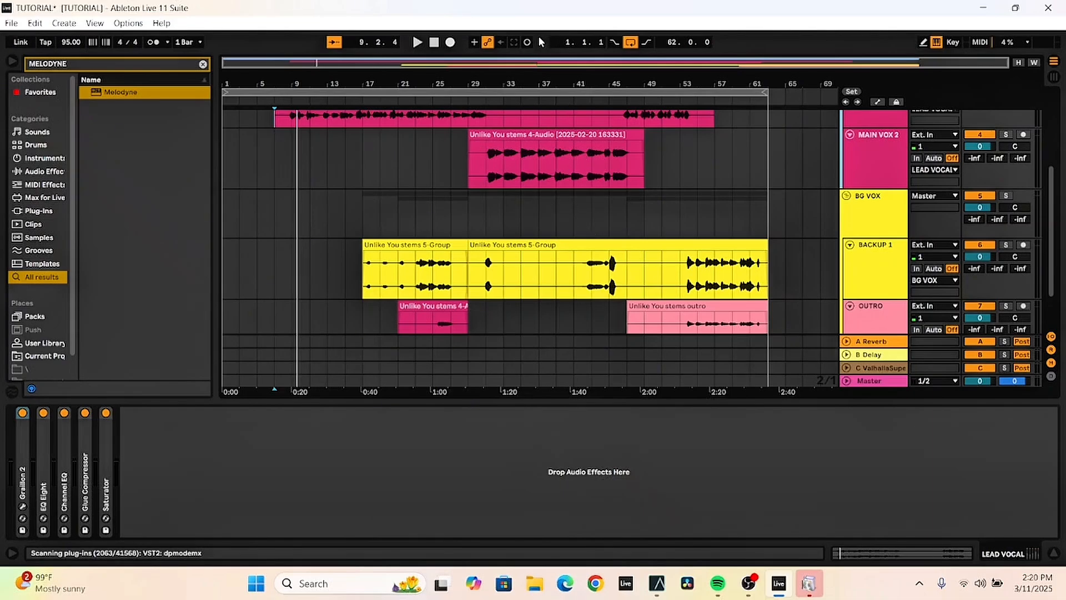
Set the gain of the BEAT track's clip to -1.18 dB
scroll(514, 215, up, 6)
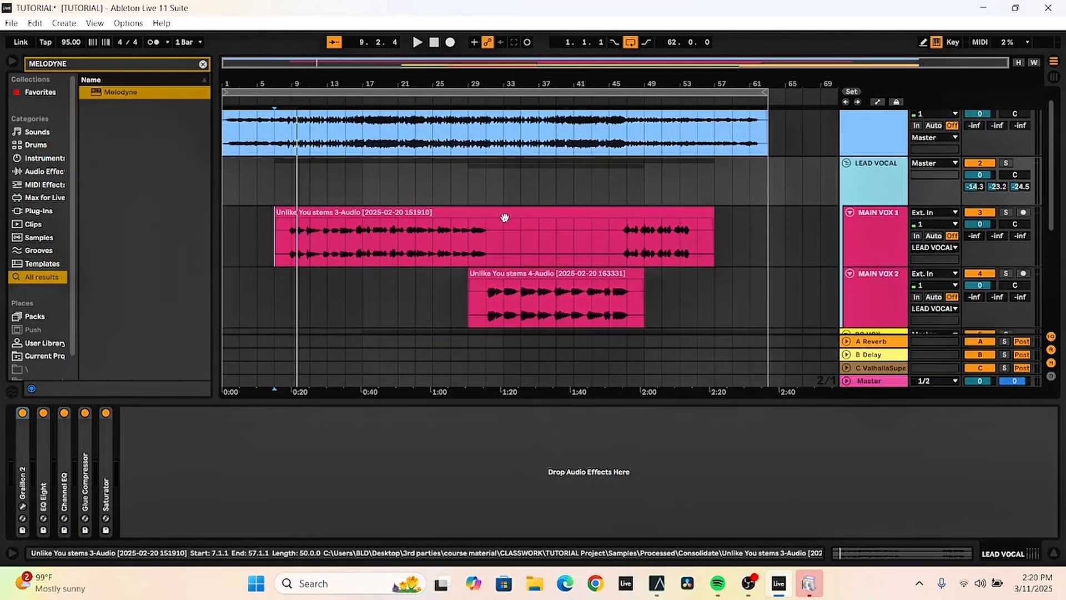
scroll(876, 194, up, 1)
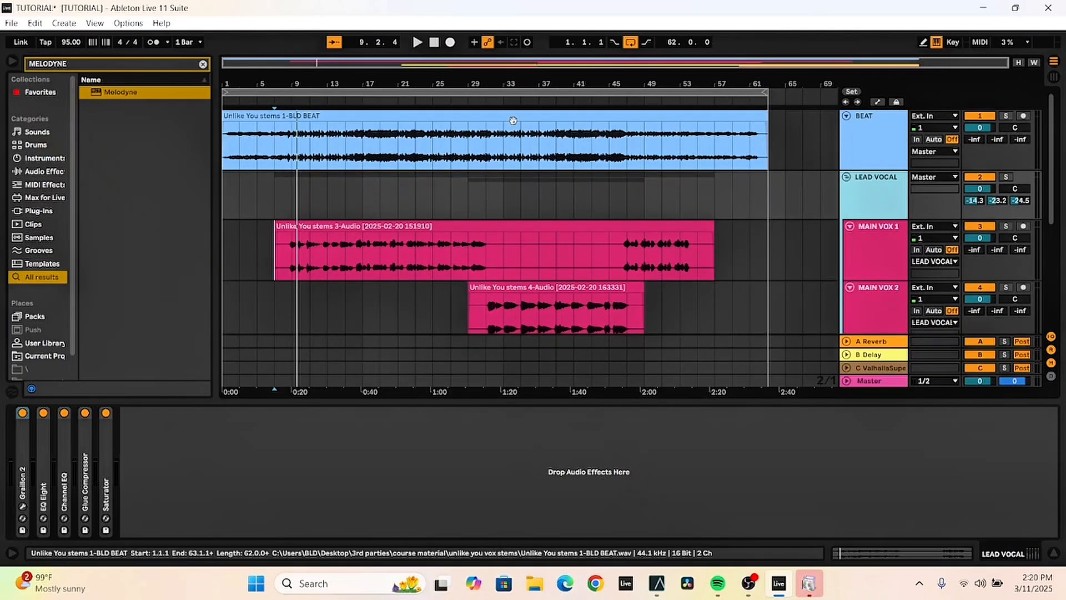
click(511, 116)
double_click(449, 115)
drag(228, 461, 227, 458)
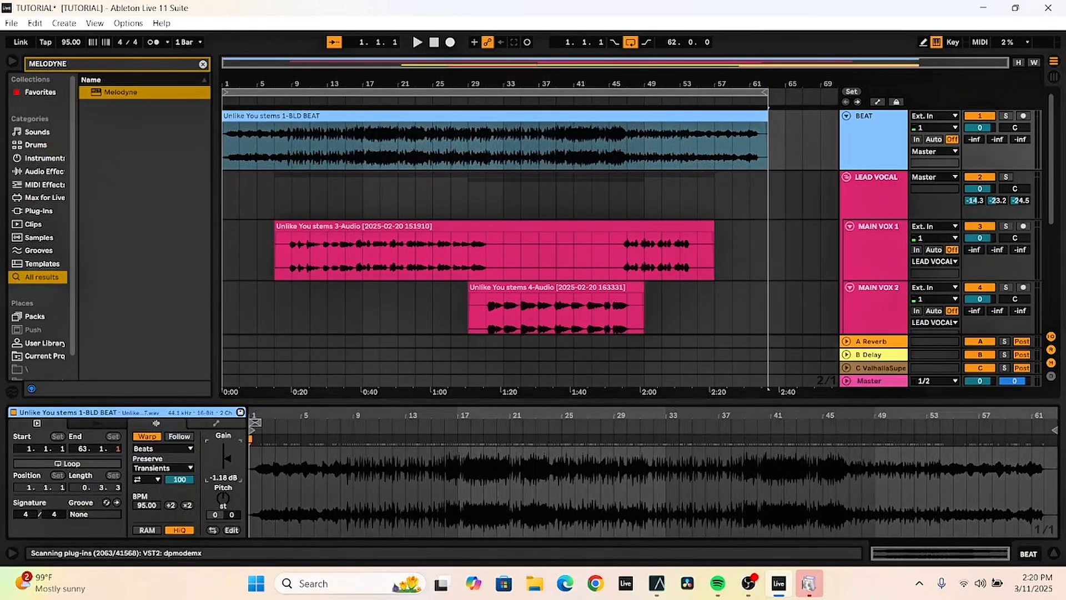
During playback, expand the LEAD VOCAL group's EQ Eight and Channel EQ and set the EQ Eight's highest active band to 1.36 dB at 11.1 kHz
key(space)
click(870, 204)
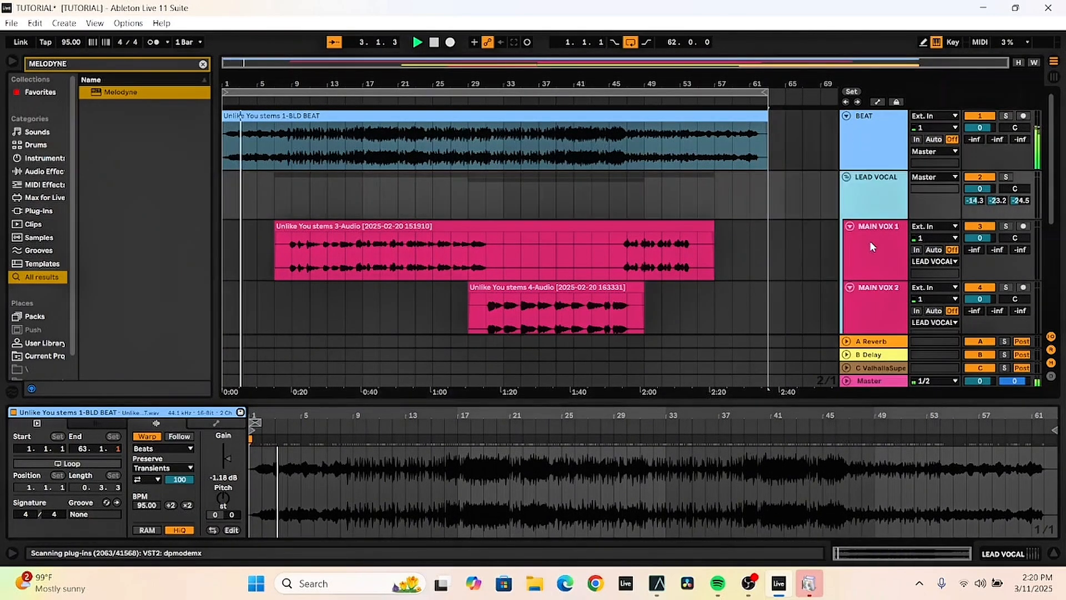
click(882, 245)
double_click(875, 199)
double_click(44, 438)
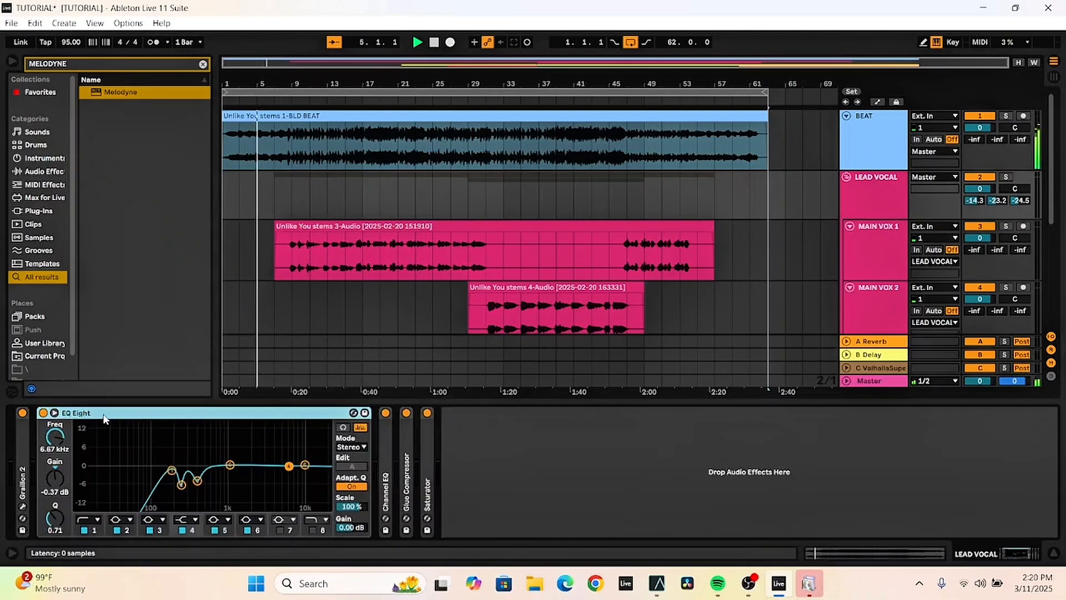
double_click(384, 444)
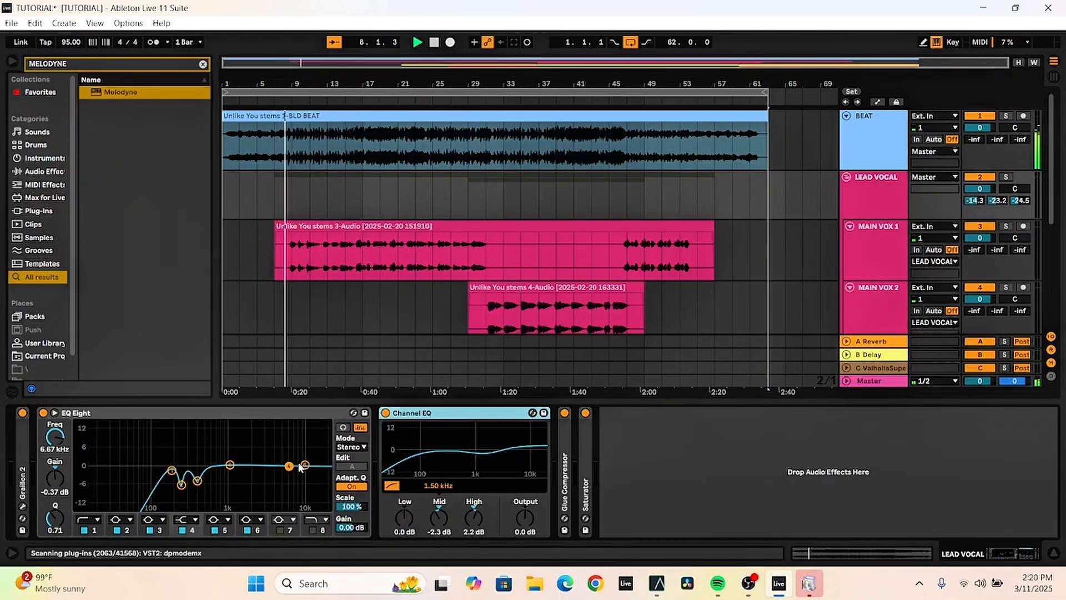
drag(304, 465, 306, 461)
click(717, 214)
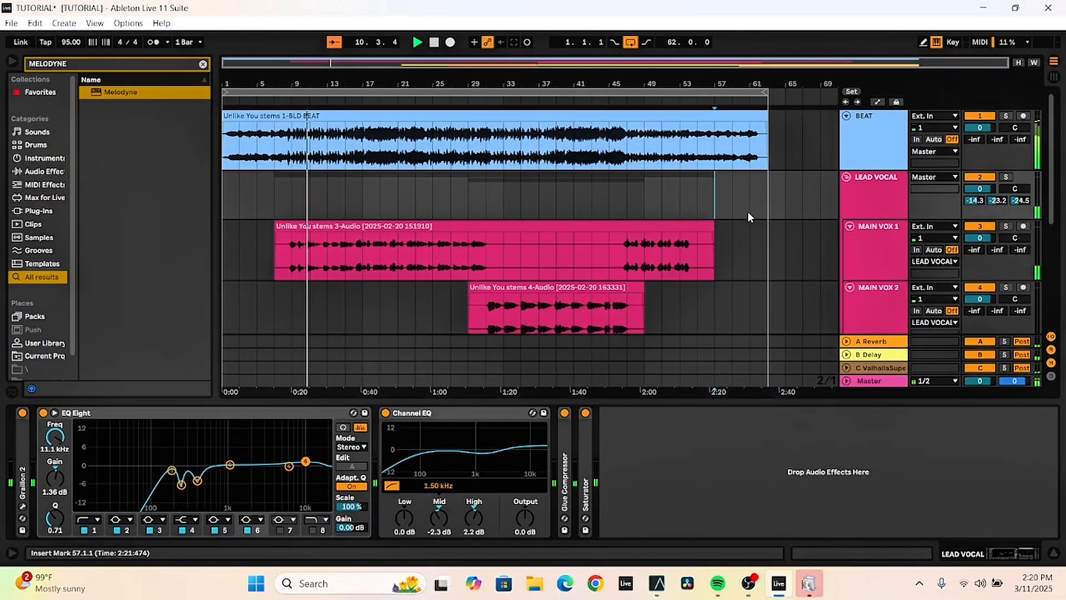
Lower the gain of the MAIN VOX 1 clip slightly and show that track's device chain
double_click(691, 227)
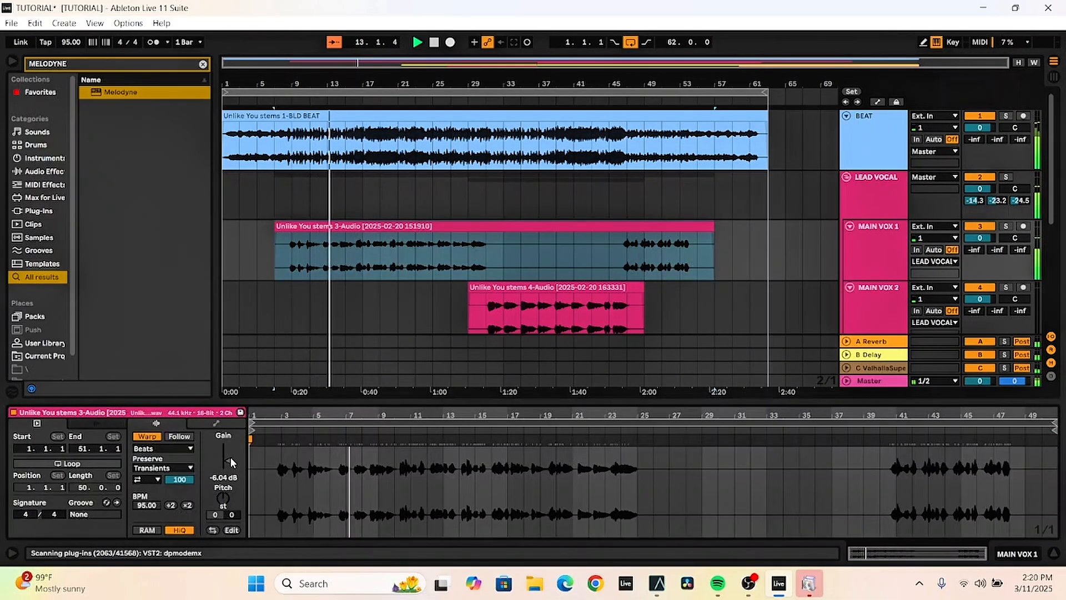
drag(228, 459, 229, 463)
double_click(874, 259)
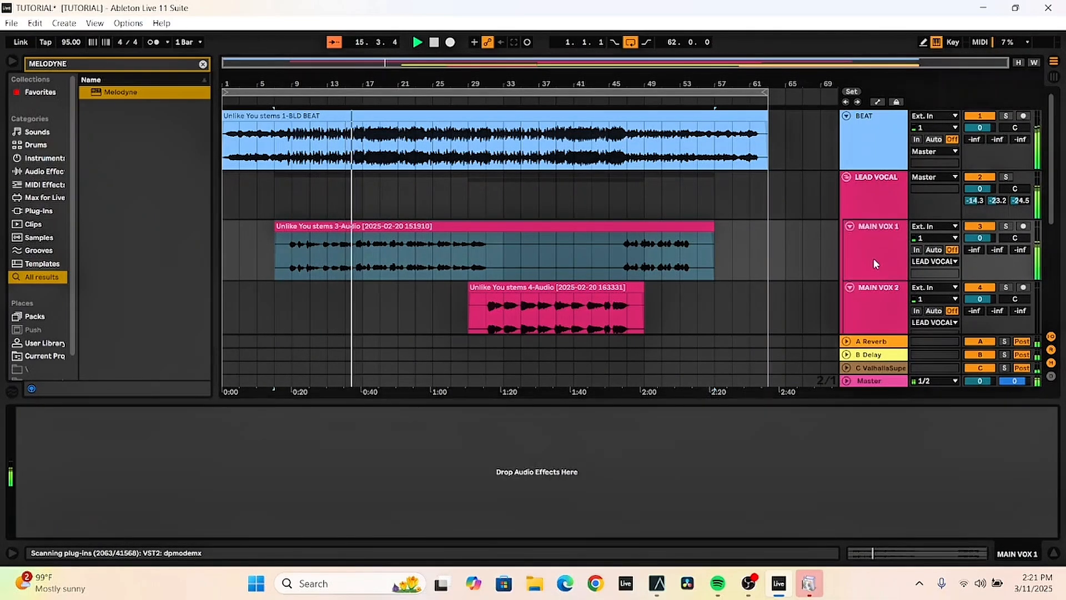
Adjust the mid gain of the LEAD VOCAL group's Channel EQ and collapse both equalizers in the chain
click(874, 201)
click(471, 412)
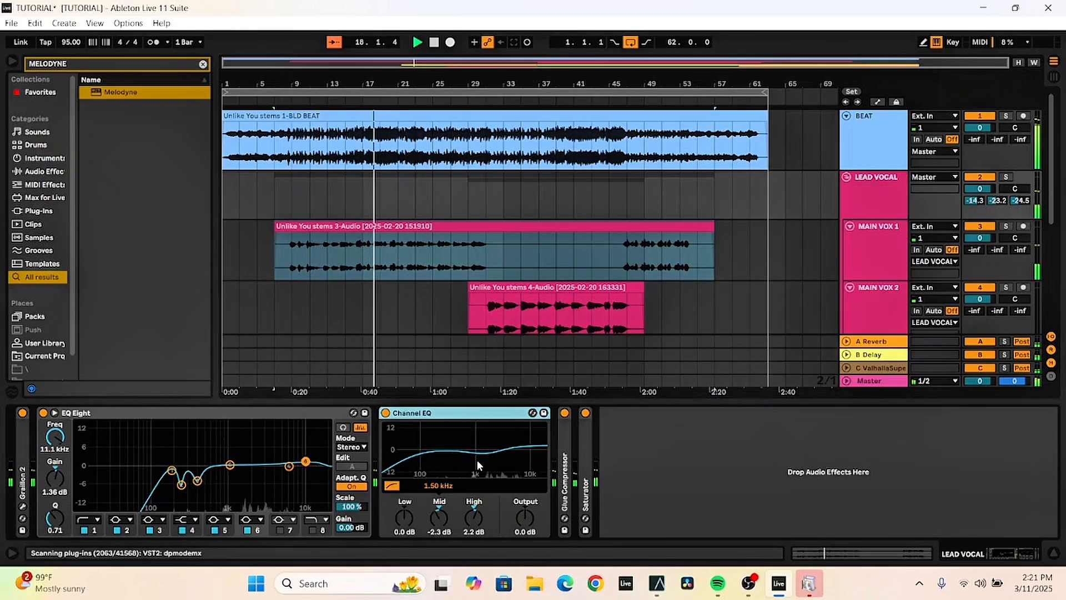
drag(437, 517, 473, 530)
double_click(471, 411)
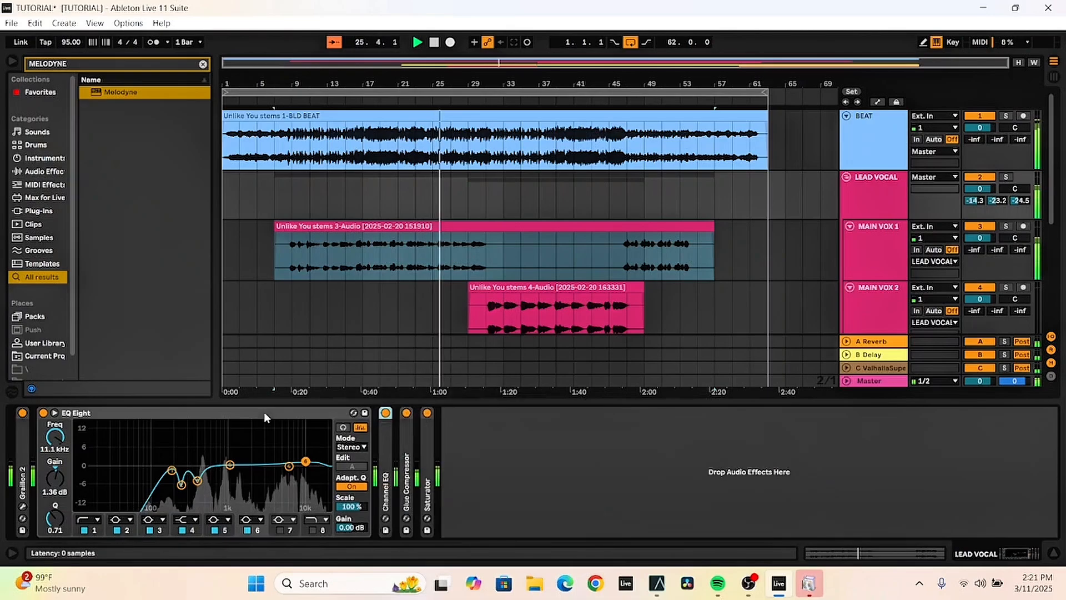
double_click(264, 411)
Expand the LEAD VOCAL Saturator, set its Drive to 3.43 dB and compare the DC filter on and off, leaving it off
double_click(110, 454)
drag(116, 443, 116, 441)
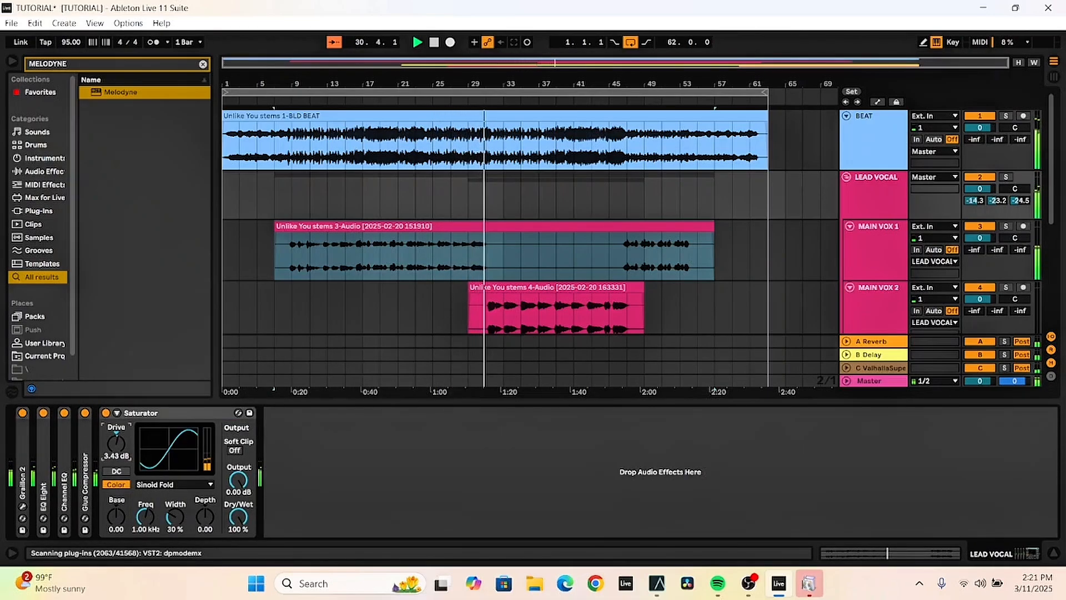
click(121, 471)
click(123, 473)
click(118, 472)
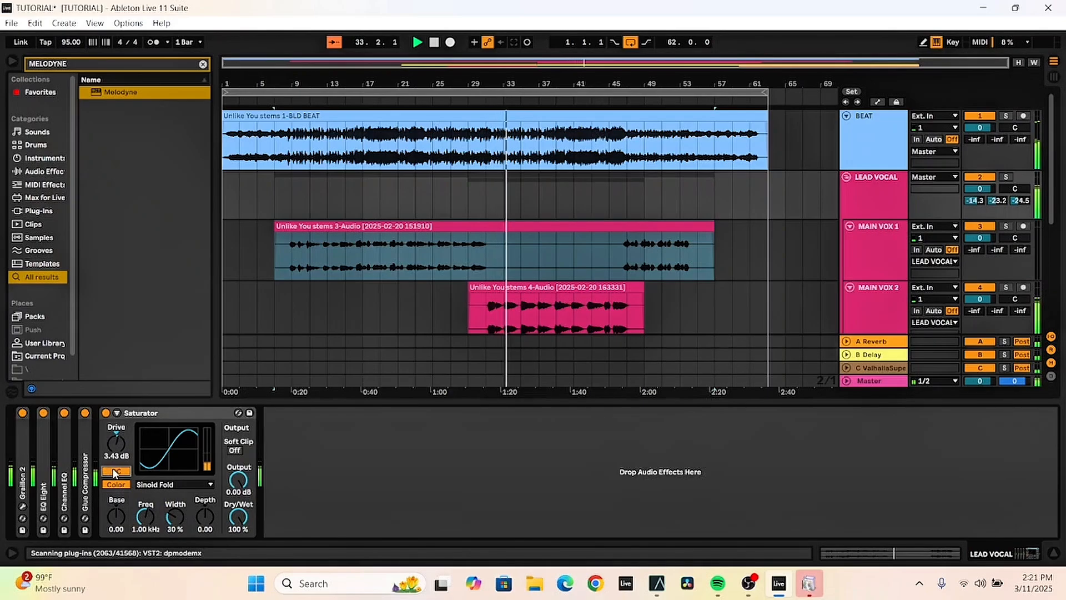
click(117, 471)
Expand the LEAD VOCAL group's Glue Compressor to inspect its settings and collapse it again
double_click(86, 462)
double_click(196, 414)
click(196, 414)
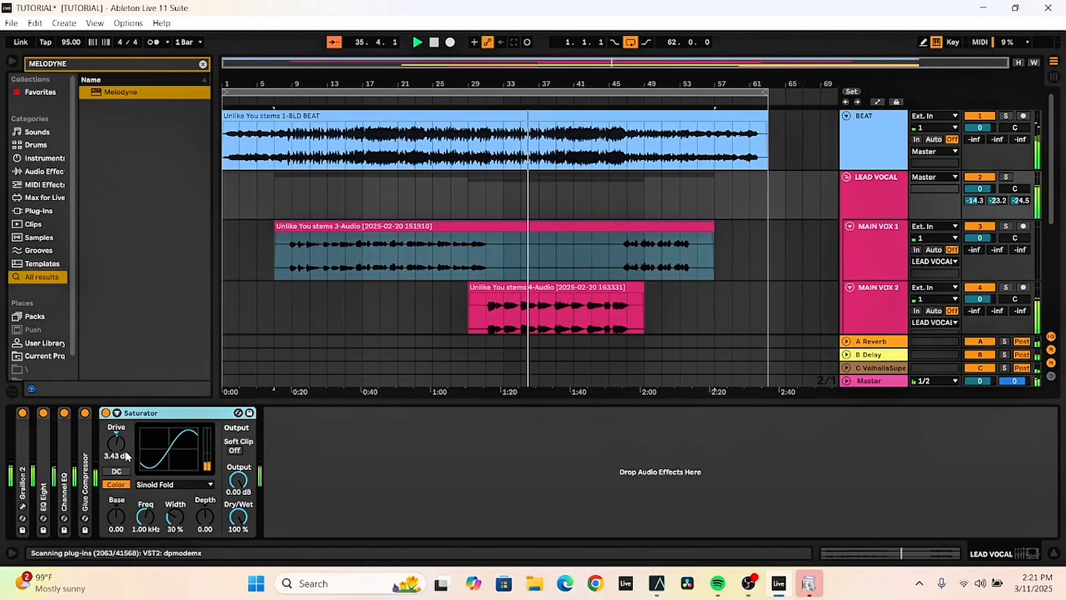
Search the browser for Saturator presets with "warm up" and load Warm Up Lows onto the MAIN VOX 2 track
click(925, 295)
click(168, 62)
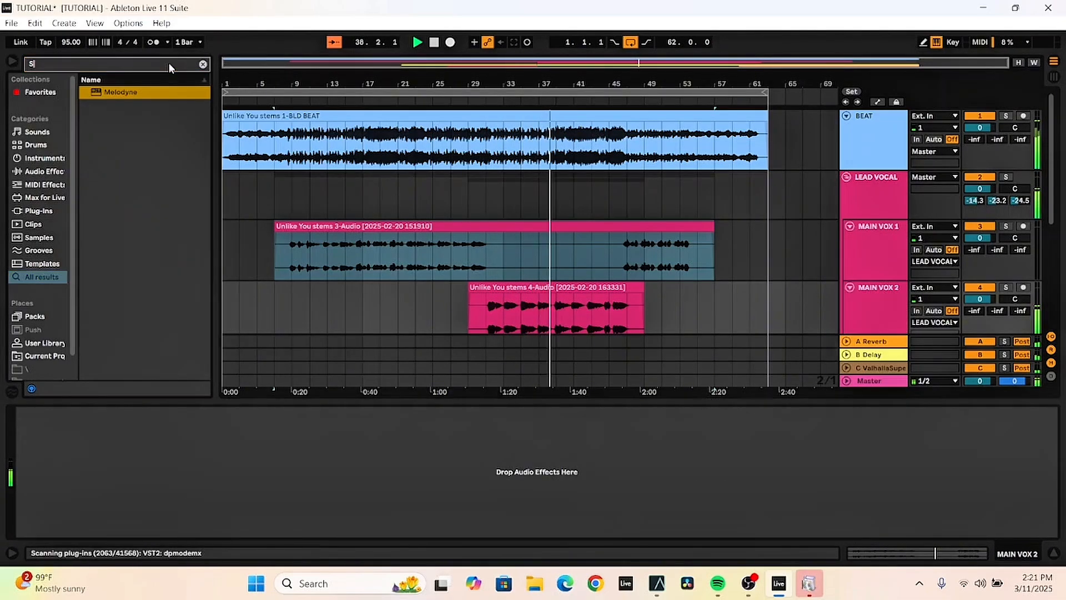
text(satura)
double_click(43, 64)
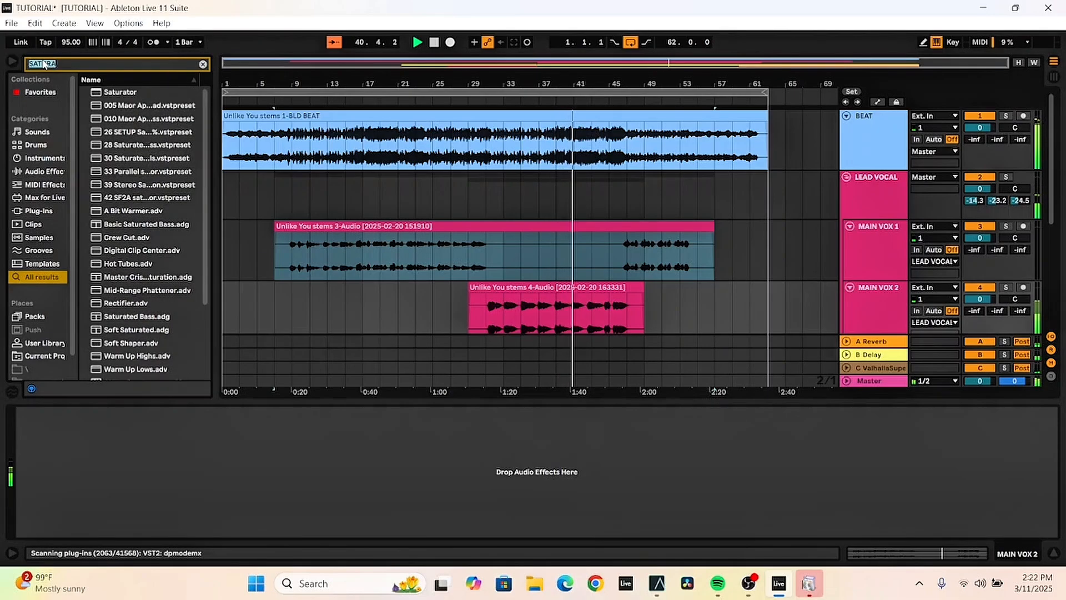
text(warm up)
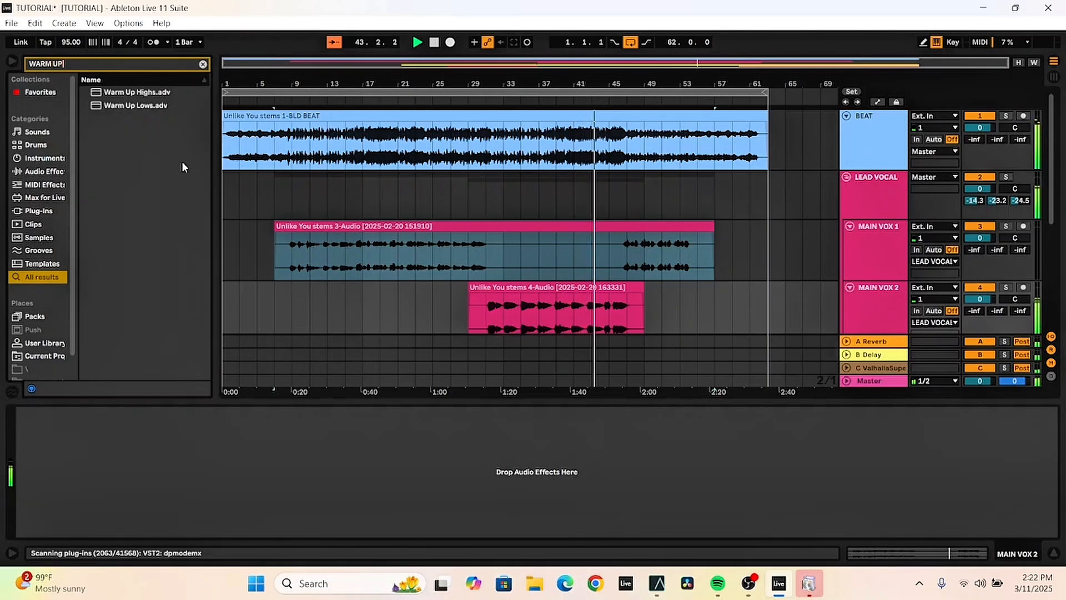
double_click(156, 109)
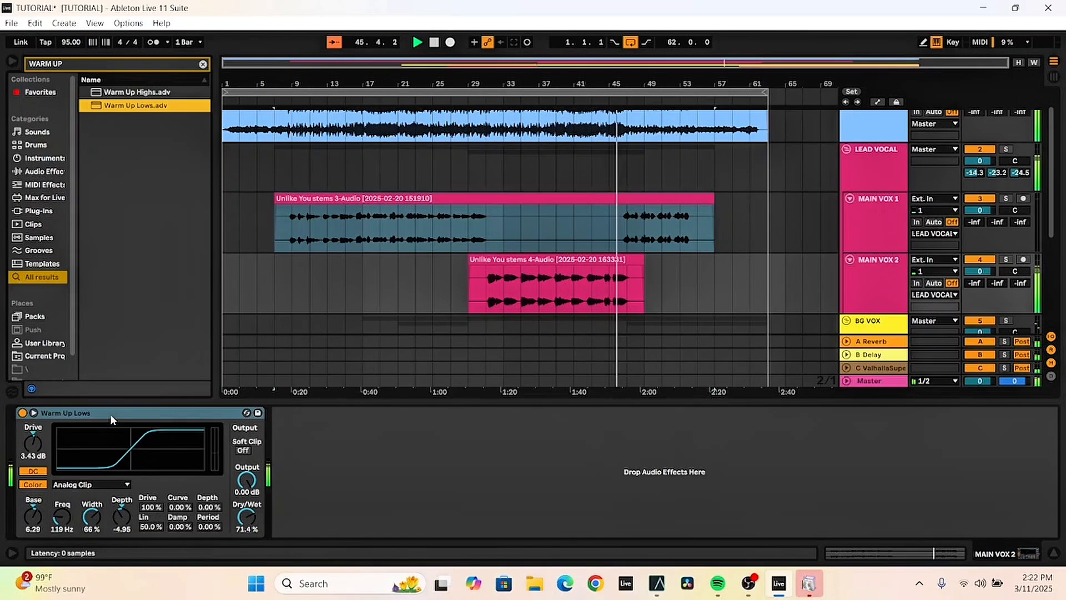
Audition MAIN VOX 2 from bar 31 and compare its device chain with the one on the LEAD VOCAL group
click(492, 338)
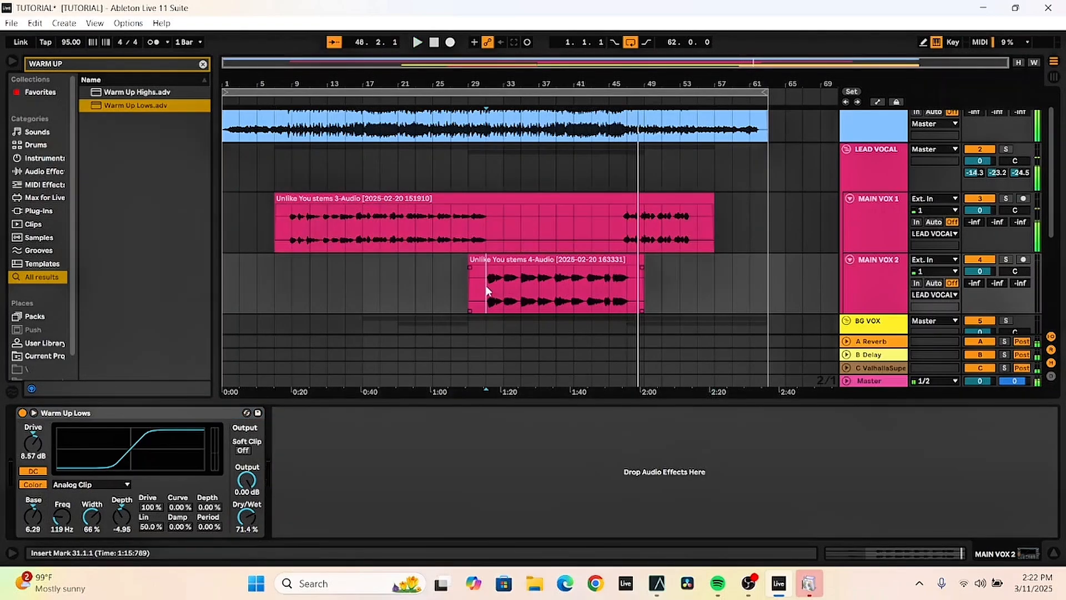
key(space)
scroll(884, 267, down, 1)
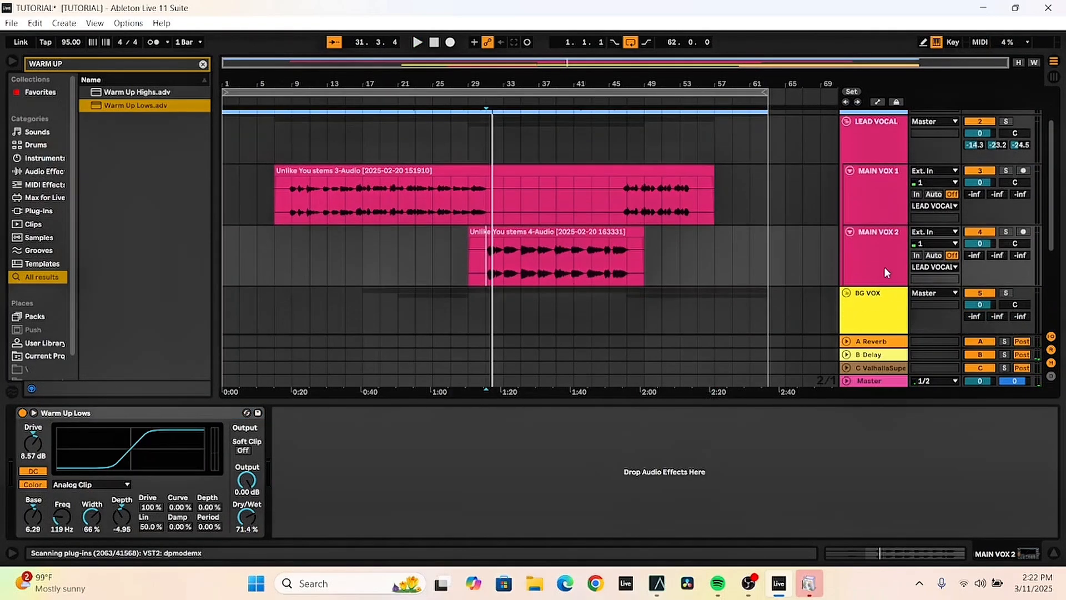
click(874, 141)
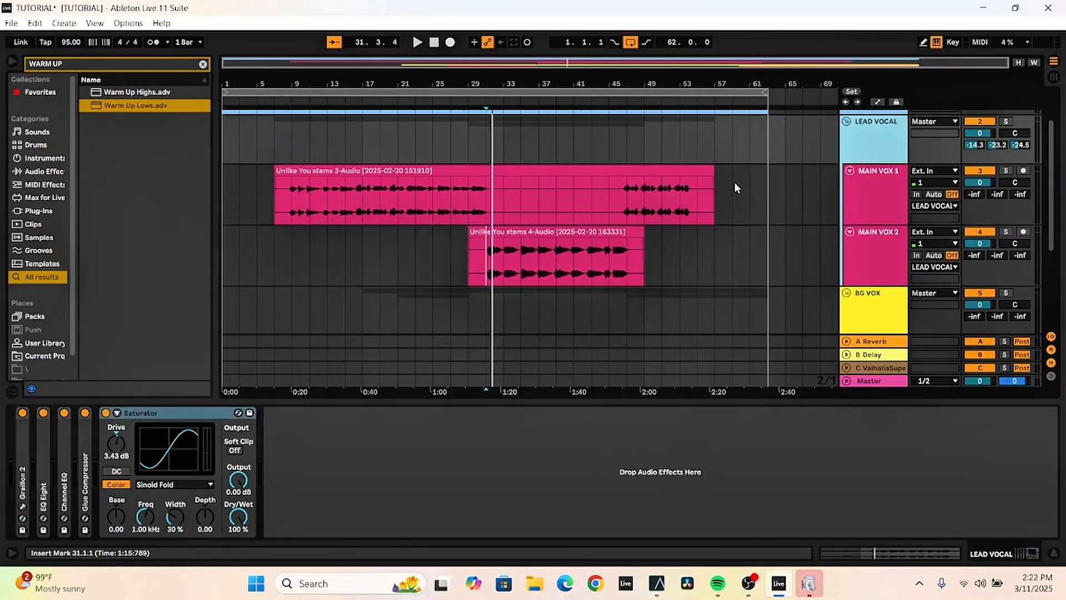
scroll(741, 235, up, 1)
scroll(862, 270, down, 1)
click(862, 270)
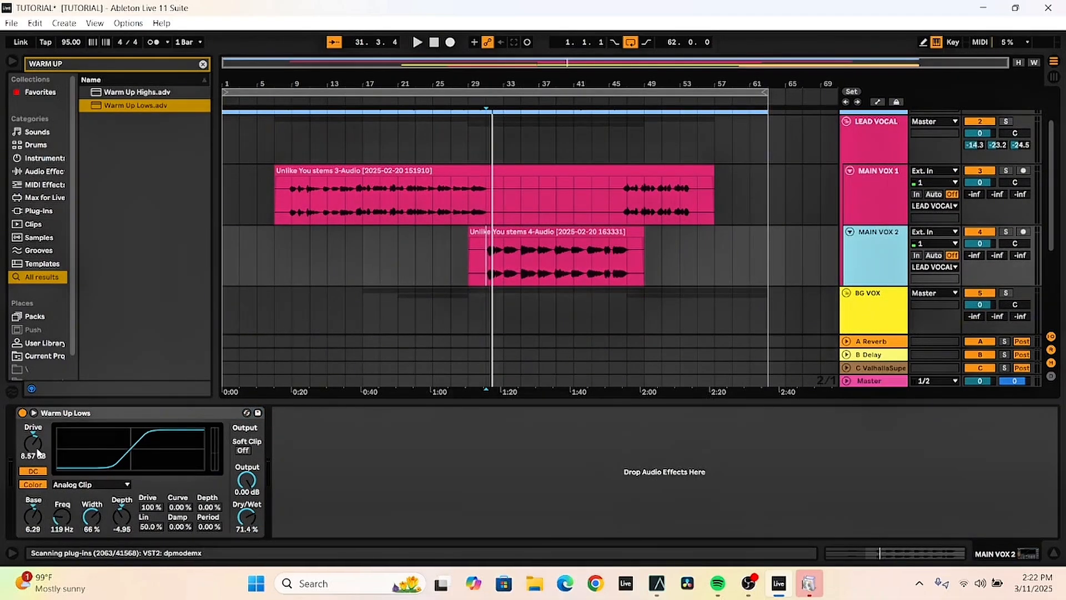
Replace Warm Up Lows on MAIN VOX 2 with the Warm Up Highs preset and set its Drive to 4.57 dB during playback
double_click(137, 93)
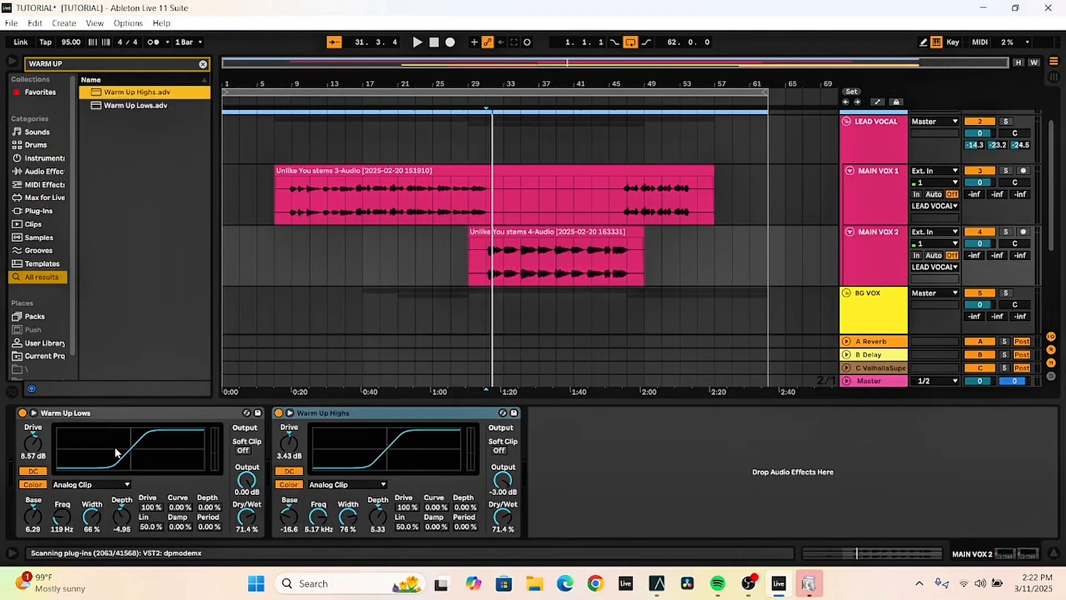
click(123, 414)
key(Delete)
key(space)
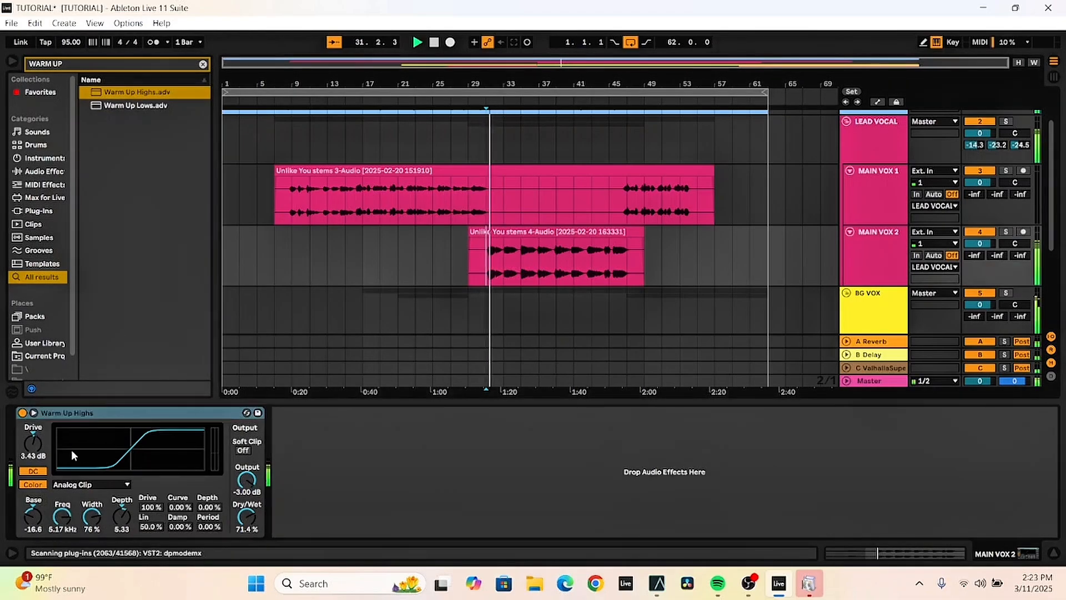
drag(33, 443, 33, 439)
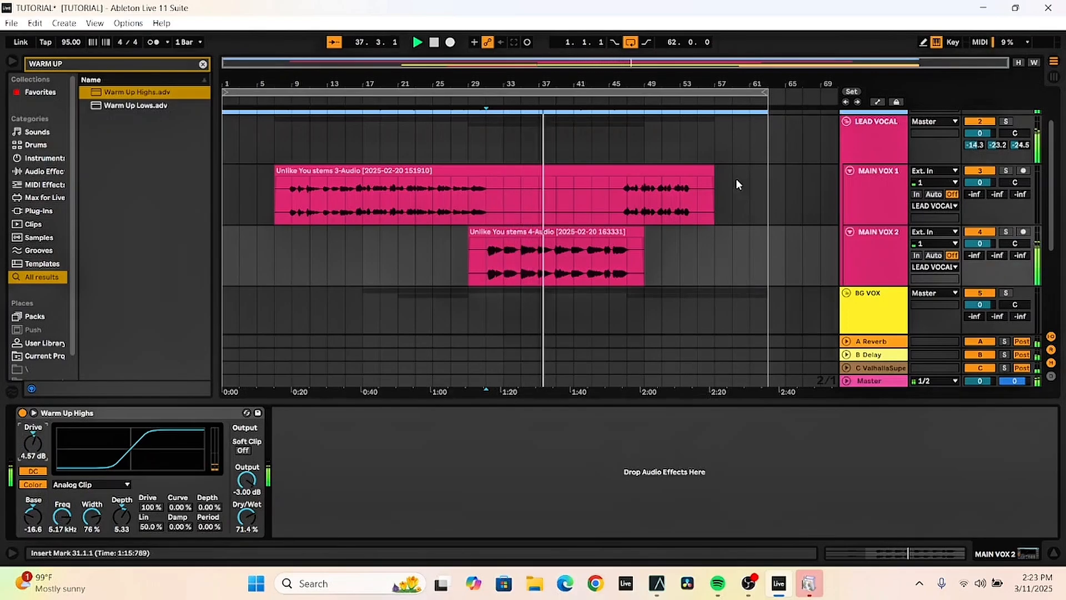
Find EQ Eight in the browser and add it after Warm Up Highs on the MAIN VOX 2 track
click(874, 257)
triple_click(68, 62)
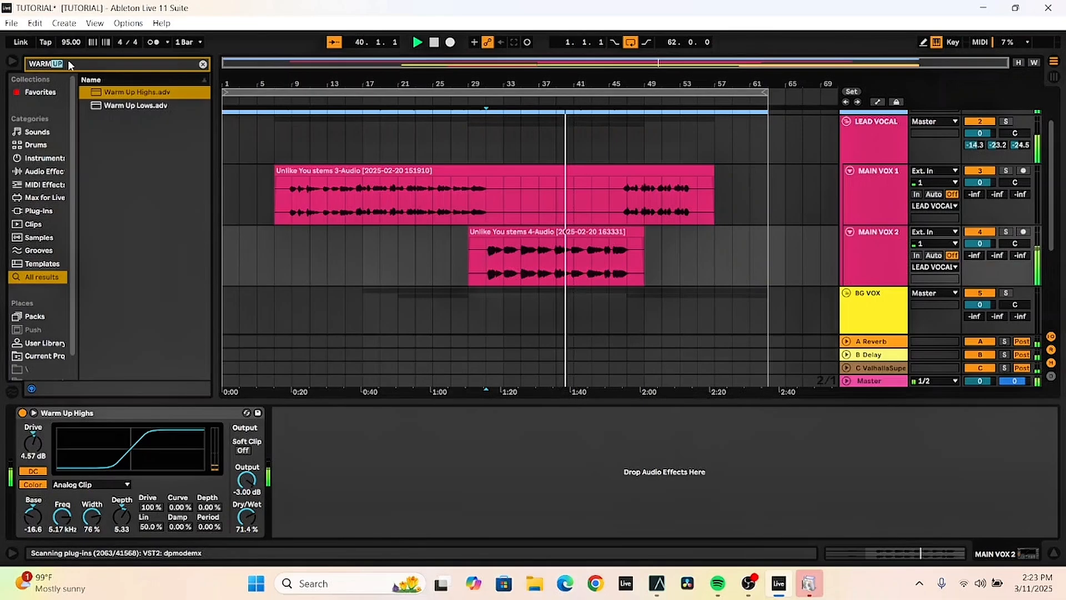
text(EQ)
double_click(118, 106)
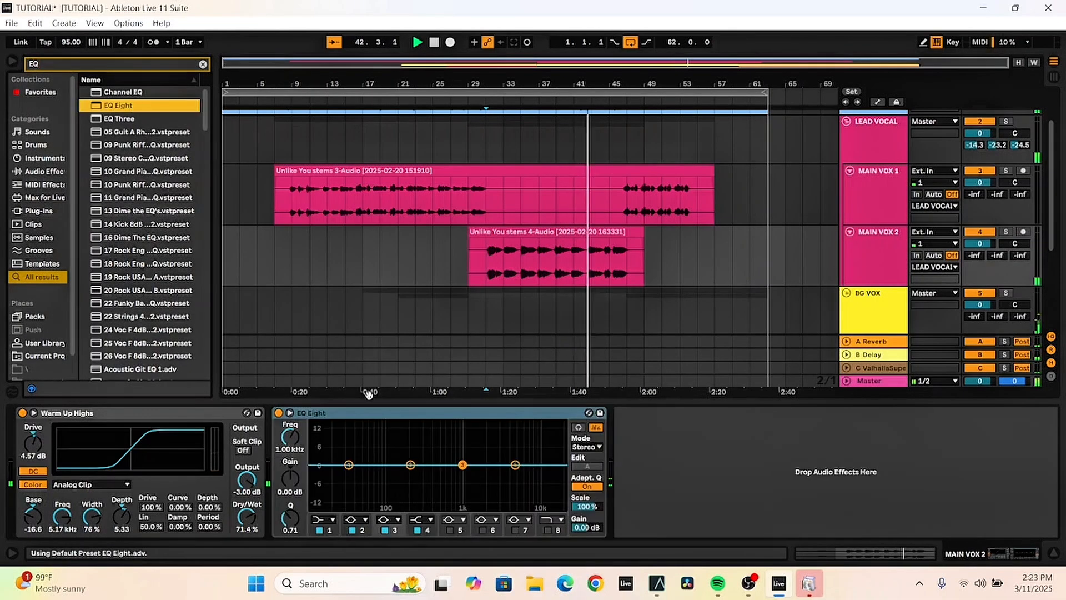
Turn band 1 of the MAIN VOX 2 EQ Eight into a low cut at 114 Hz with a Q of 0.66
drag(350, 465, 396, 505)
click(326, 520)
click(321, 448)
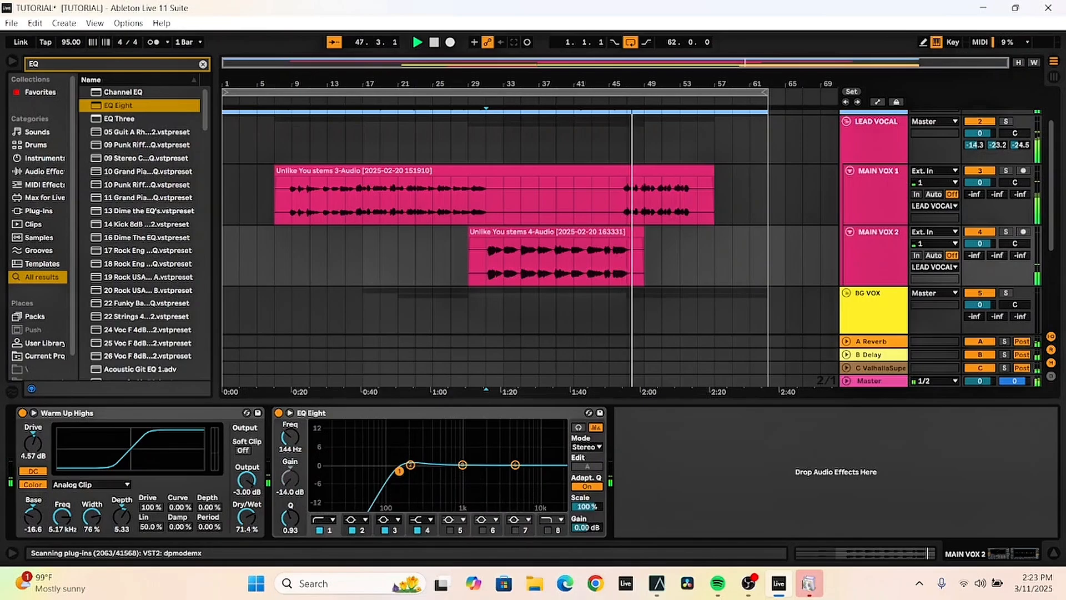
key(space)
key(space)
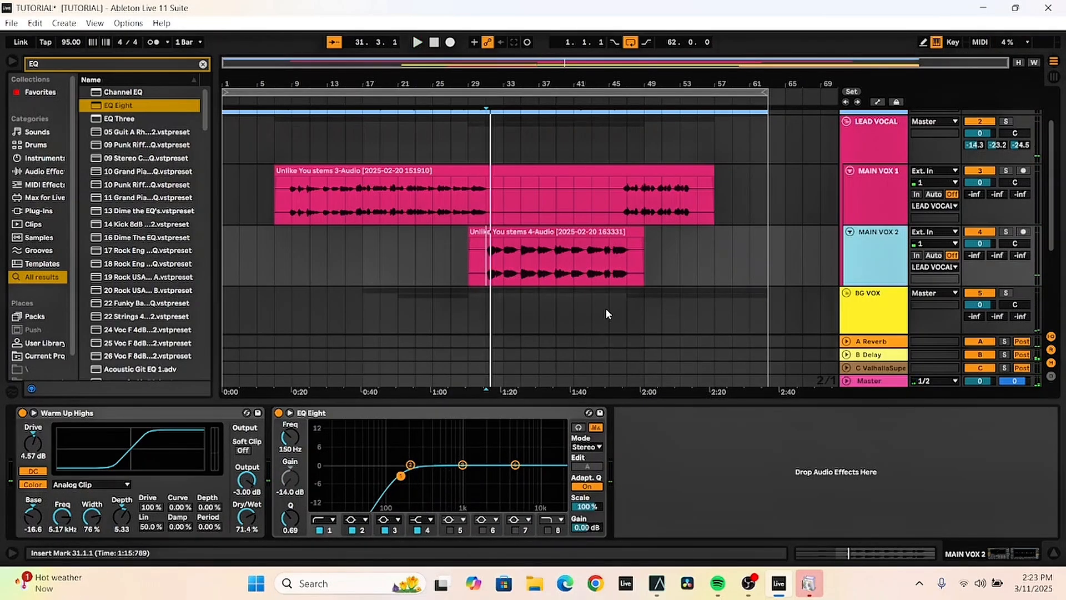
key(space)
drag(401, 476, 392, 477)
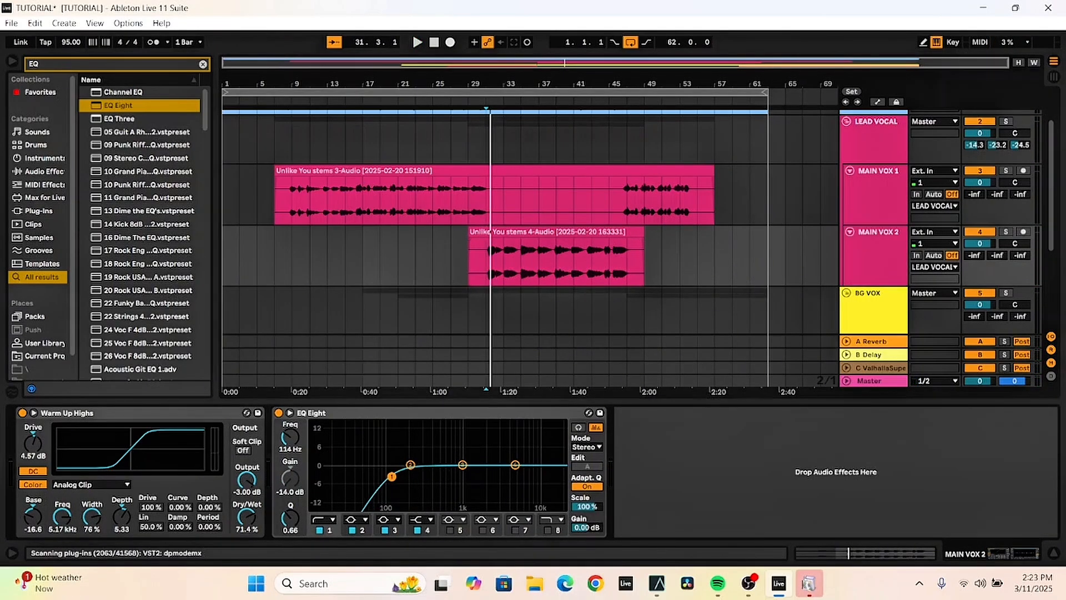
Set EQ Eight band 3 to -3.84 dB at 1.02 kHz and band 2 to -5.58 dB at 194 Hz with a Q of 3.61
mouse_move(463, 465)
mouse_down()
mouse_move(460, 436)
mouse_move(463, 475)
mouse_up()
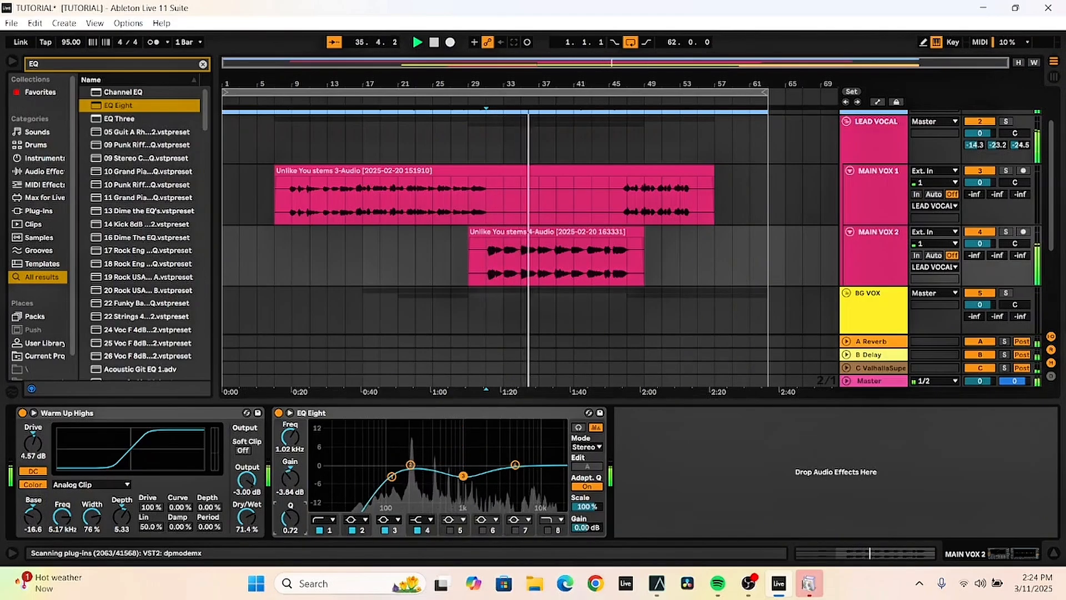
drag(290, 518, 290, 506)
drag(410, 465, 410, 488)
drag(290, 518, 290, 483)
drag(411, 488, 410, 481)
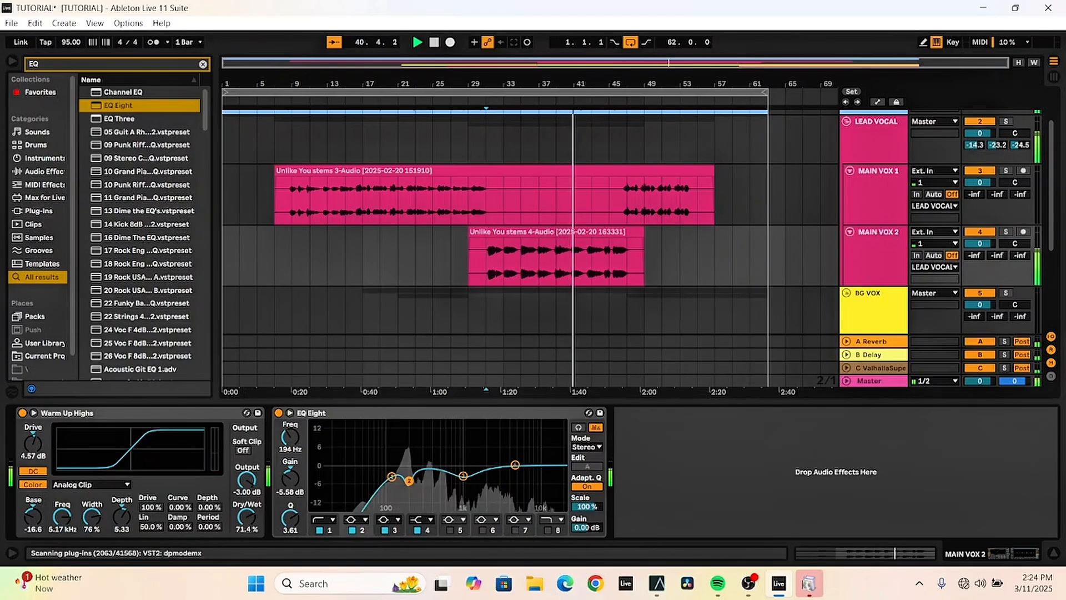
key(space)
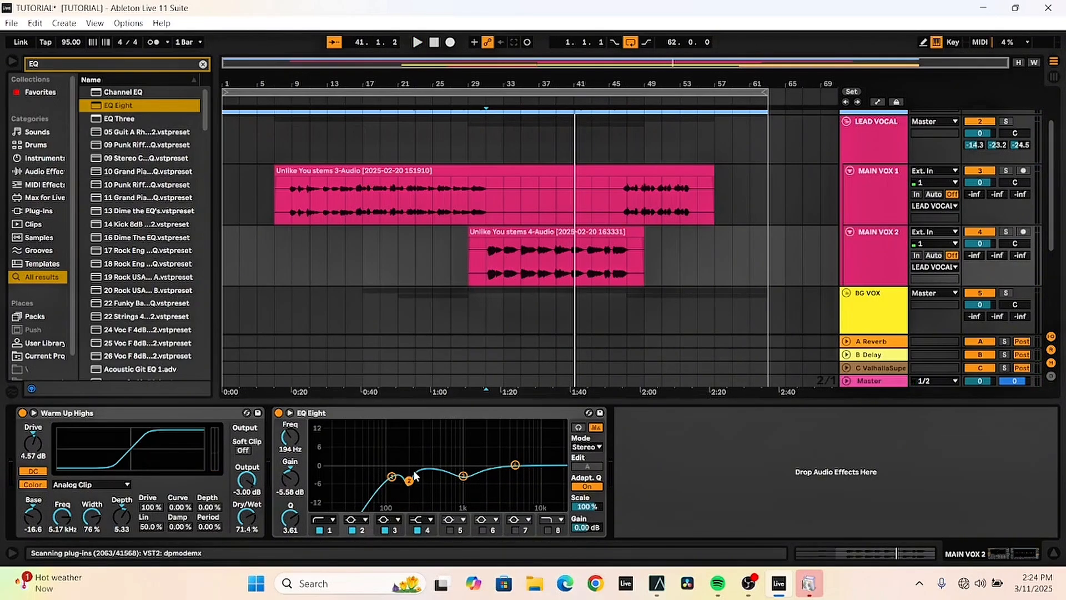
Narrow EQ Eight band 2 further during playback and move the band 1 low cut to 91.8 Hz with a Q of 0.78
key(space)
drag(290, 518, 290, 493)
drag(391, 476, 385, 473)
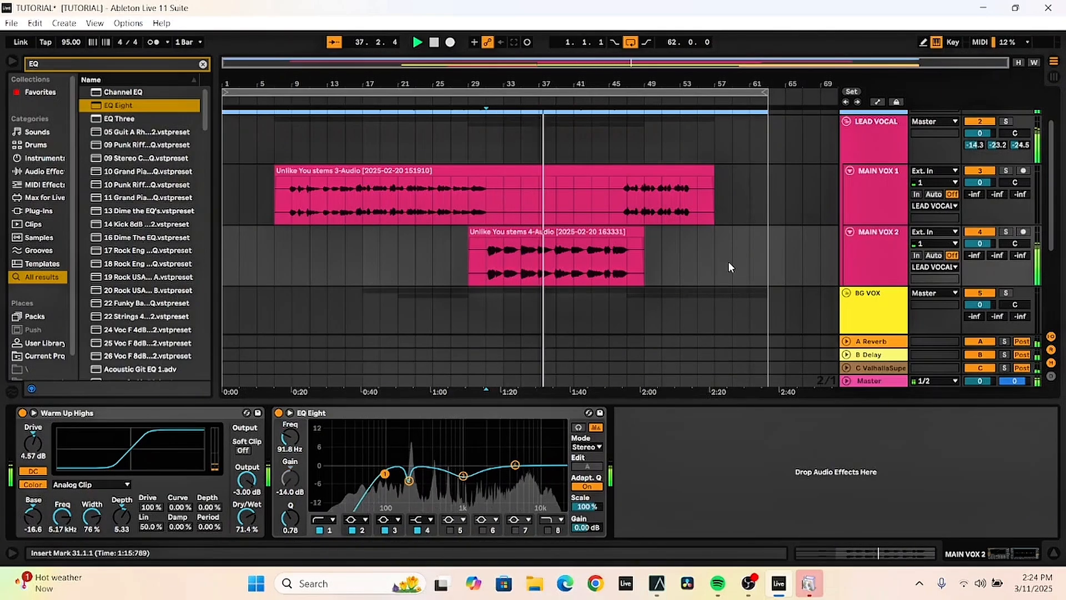
click(778, 592)
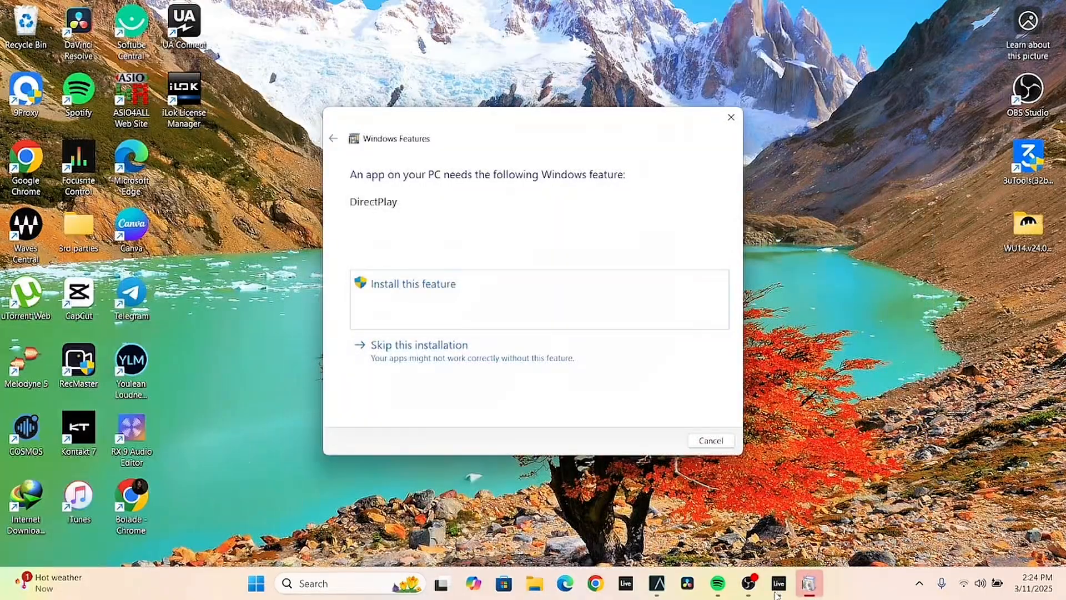
click(777, 584)
click(657, 584)
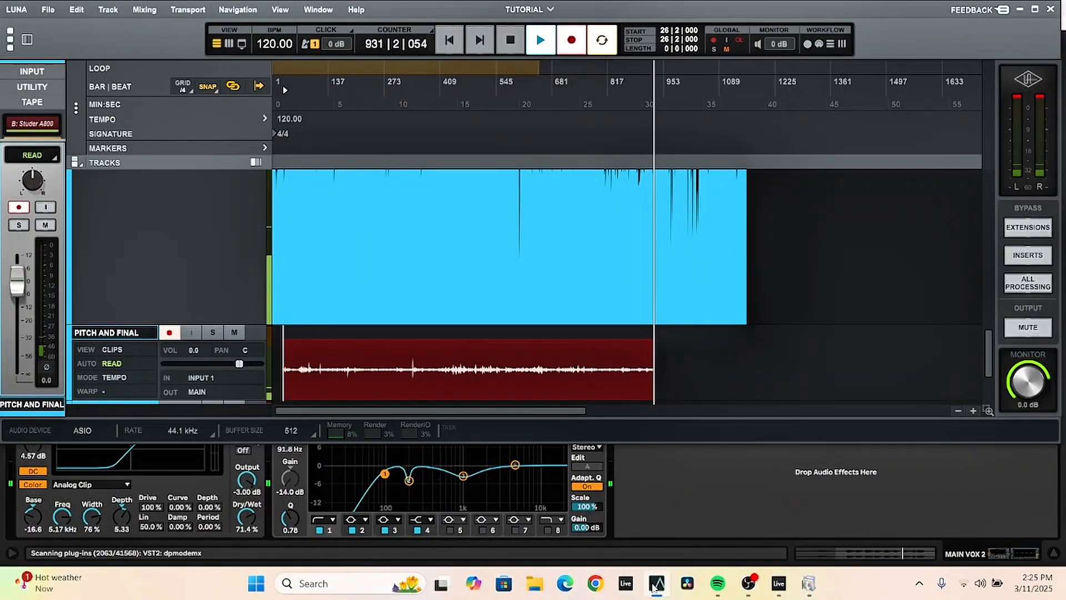
click(655, 587)
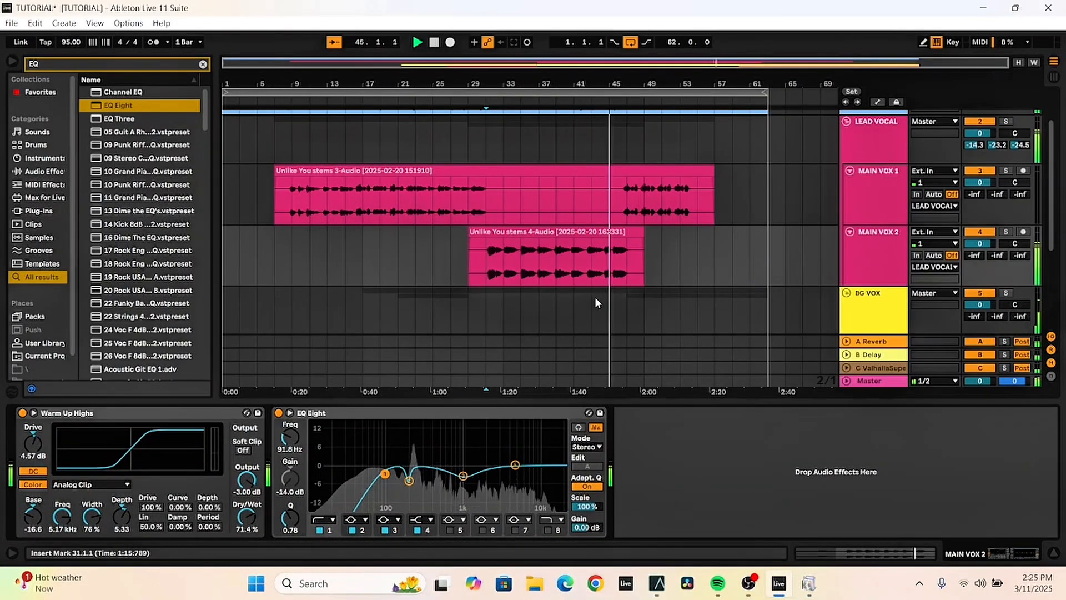
Set band 2 of the MAIN VOX 2 EQ Eight to -5.83 dB at 220 Hz with a Q of 7.27 and restart playback
drag(409, 481, 413, 481)
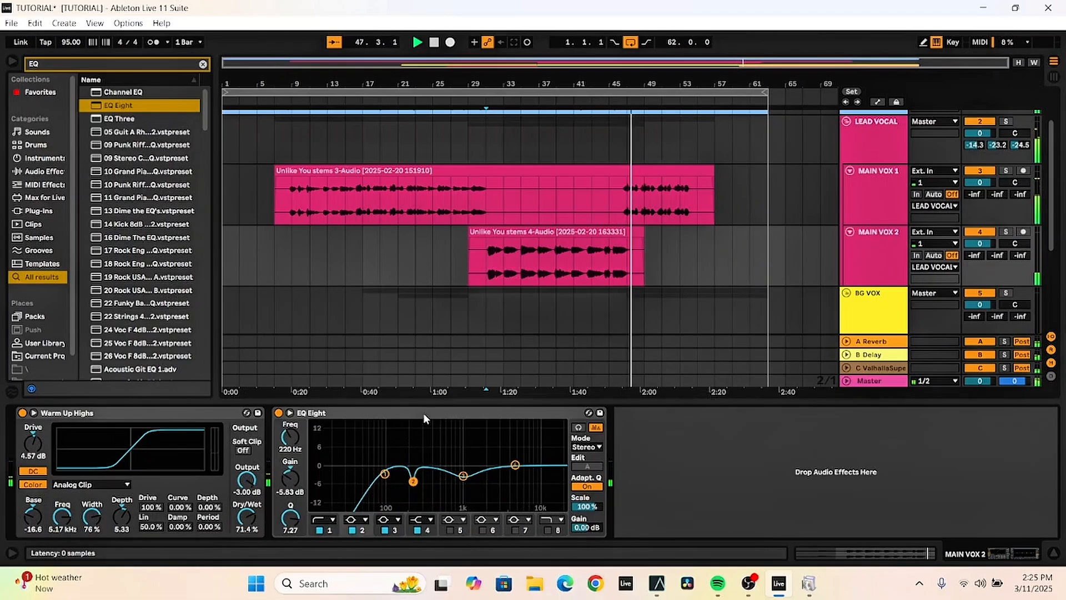
key(space)
key(space)
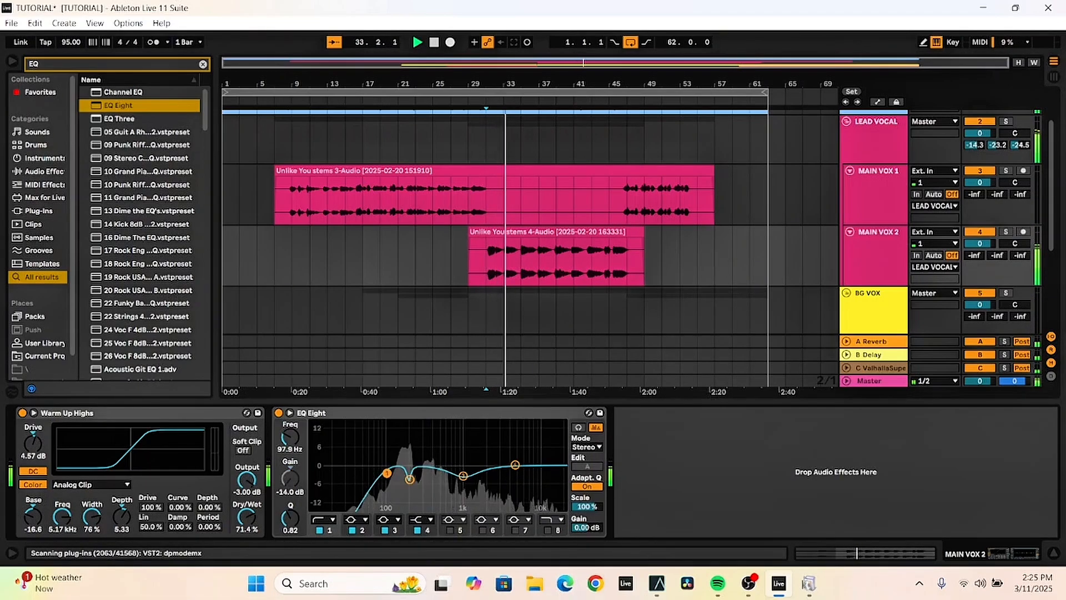
Move the EQ Eight band 1 low cut slightly higher and raise band 4 to 1.61 dB at 9.18 kHz
drag(385, 473, 396, 473)
mouse_move(516, 465)
mouse_down()
mouse_move(537, 452)
mouse_move(535, 460)
mouse_up()
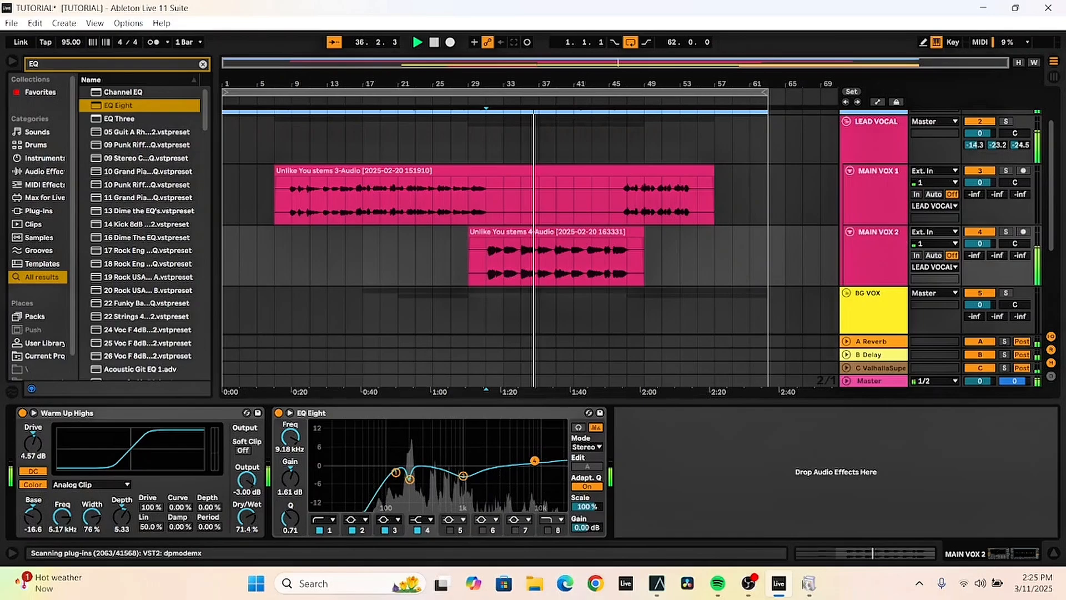
Stop playback, collapse EQ Eight and Warm Up Highs on MAIN VOX 2, and place EQ Eight before Warm Up Highs
double_click(495, 413)
key(space)
double_click(160, 413)
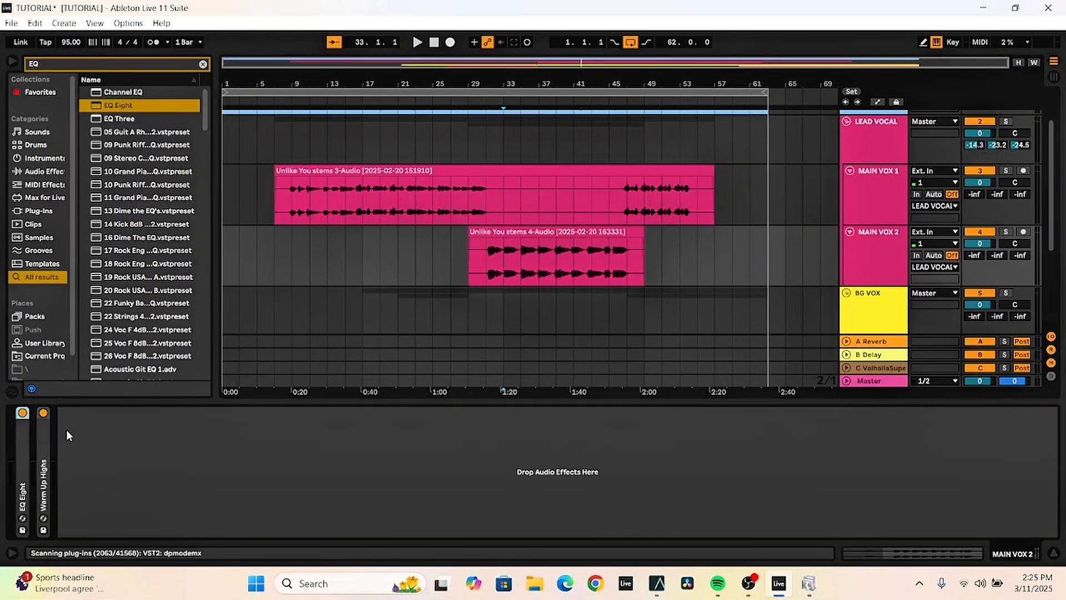
Compare the MAIN VOX 2 sound during playback with EQ Eight and Warm Up Highs bypassed and re-enabled
click(25, 410)
key(space)
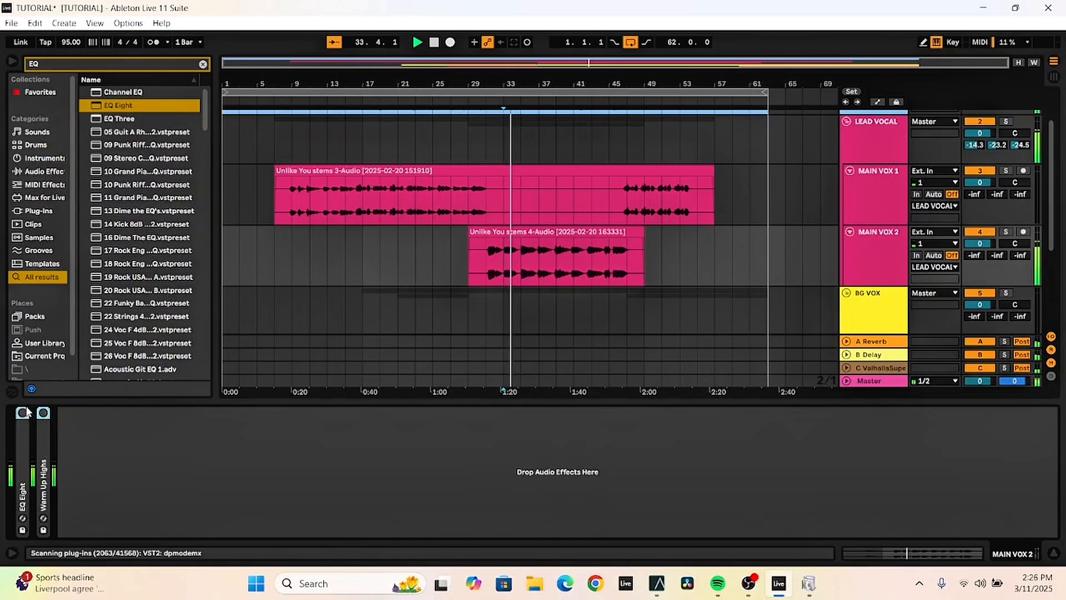
click(22, 412)
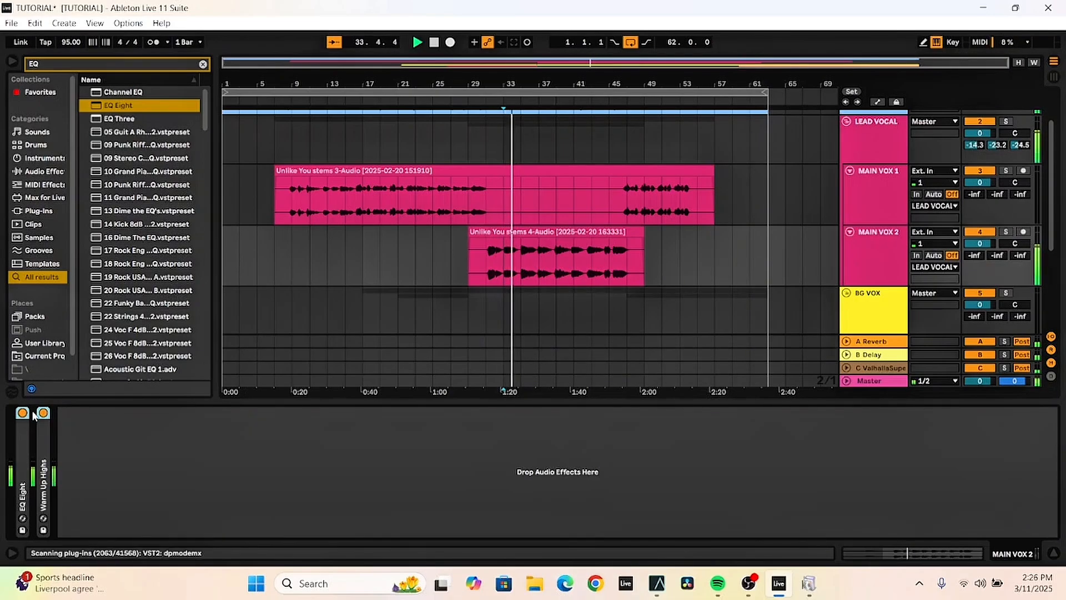
Expand EQ Eight, set band 4 to 0.37 dB at 8.61 kHz and enable band 5 with a slight boost near 4 kHz
double_click(20, 451)
drag(153, 479, 277, 461)
click(194, 529)
key(space)
key(space)
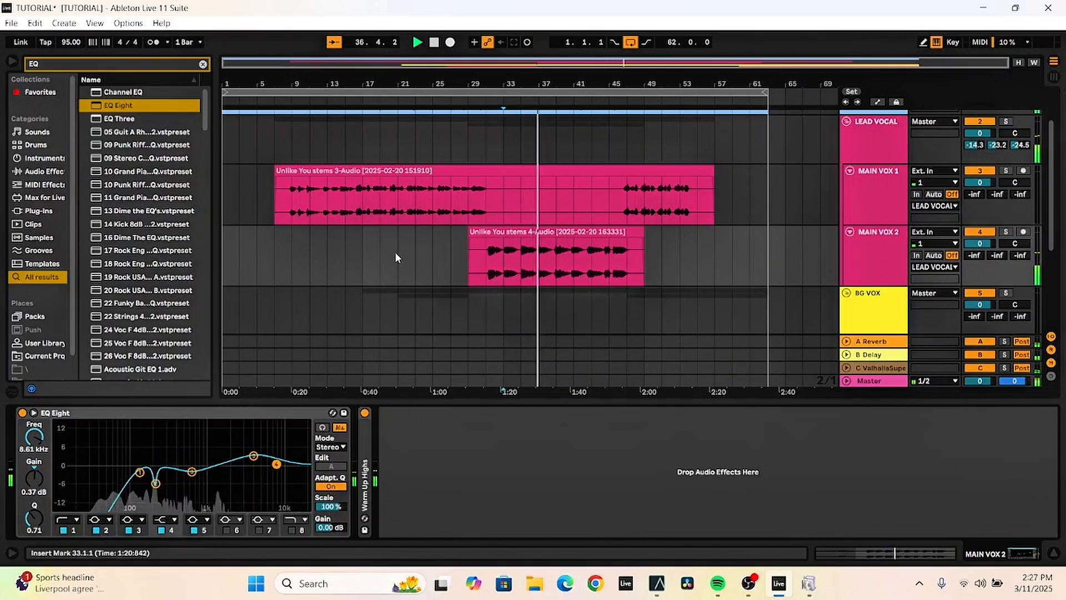
Collapse the MAIN VOX 2 EQ Eight, show the LEAD VOCAL device chain and collapse its Saturator
double_click(245, 414)
click(869, 248)
click(864, 154)
click(165, 413)
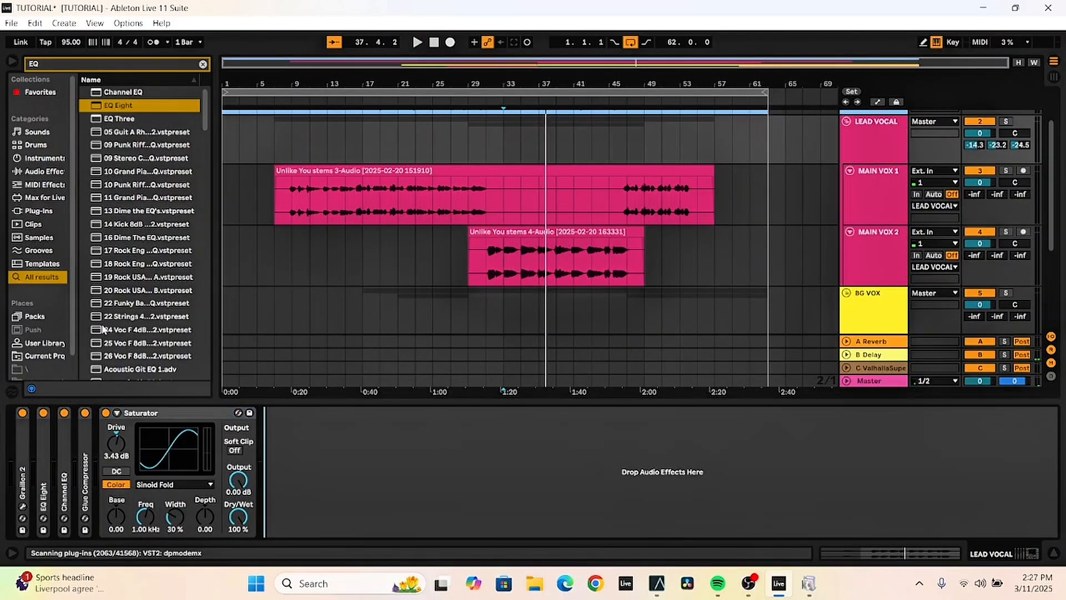
double_click(163, 414)
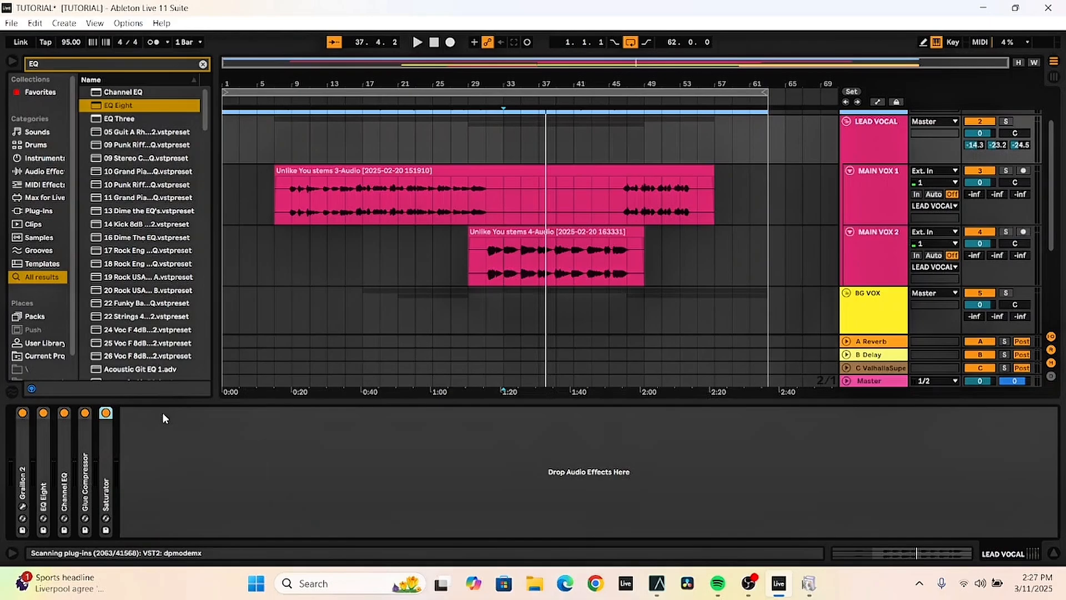
Search the browser for "deess", try the 18 DeEssing.vstpreset on LEAD VOCAL and delete the plug-in it loads
click(74, 58)
text(deess)
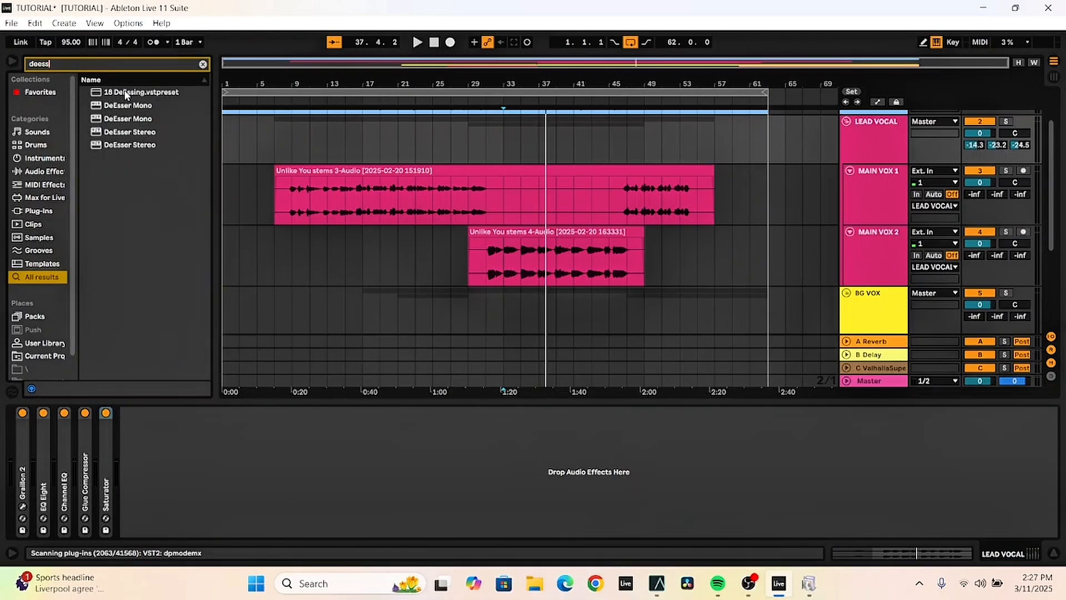
double_click(127, 93)
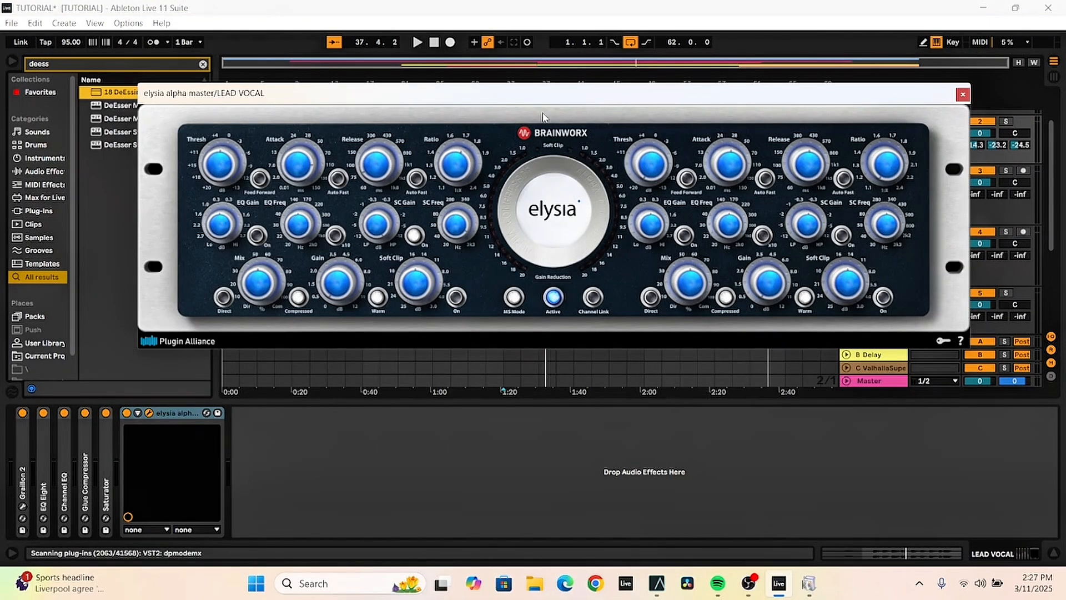
click(963, 95)
click(172, 414)
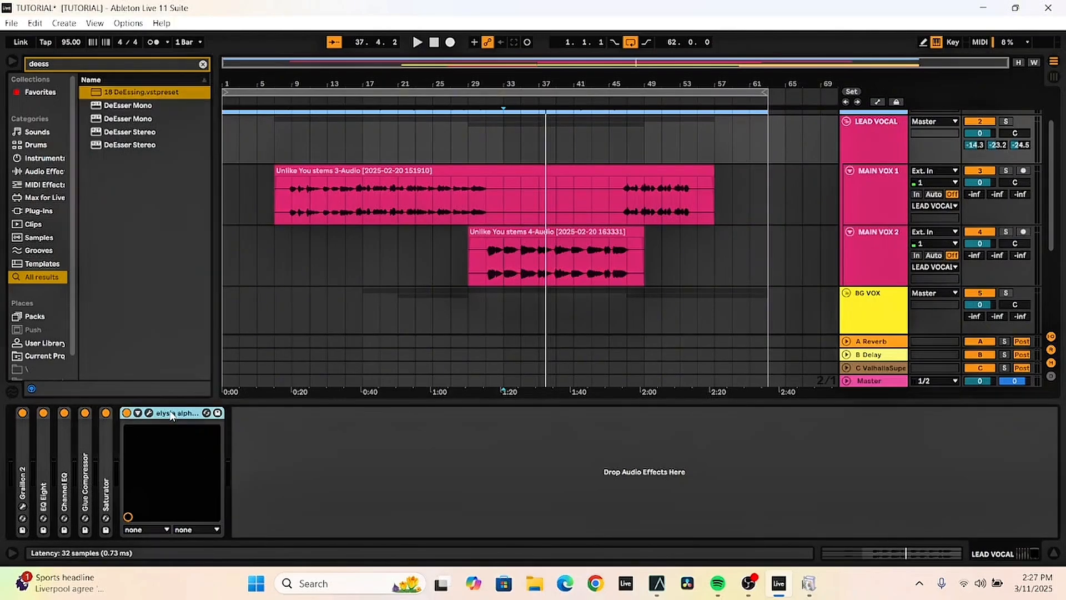
key(Delete)
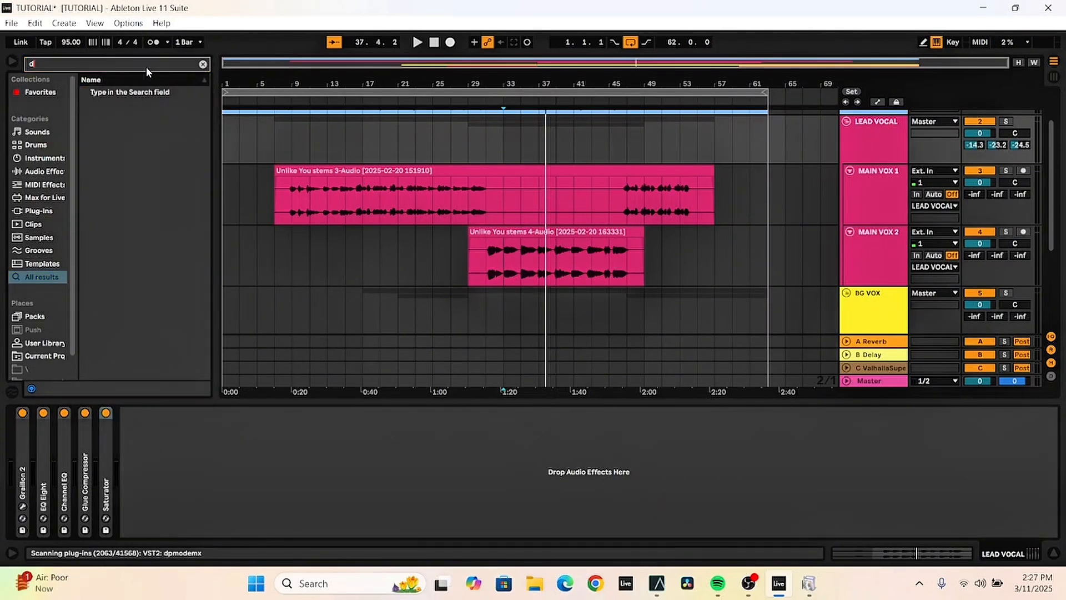
text(d)
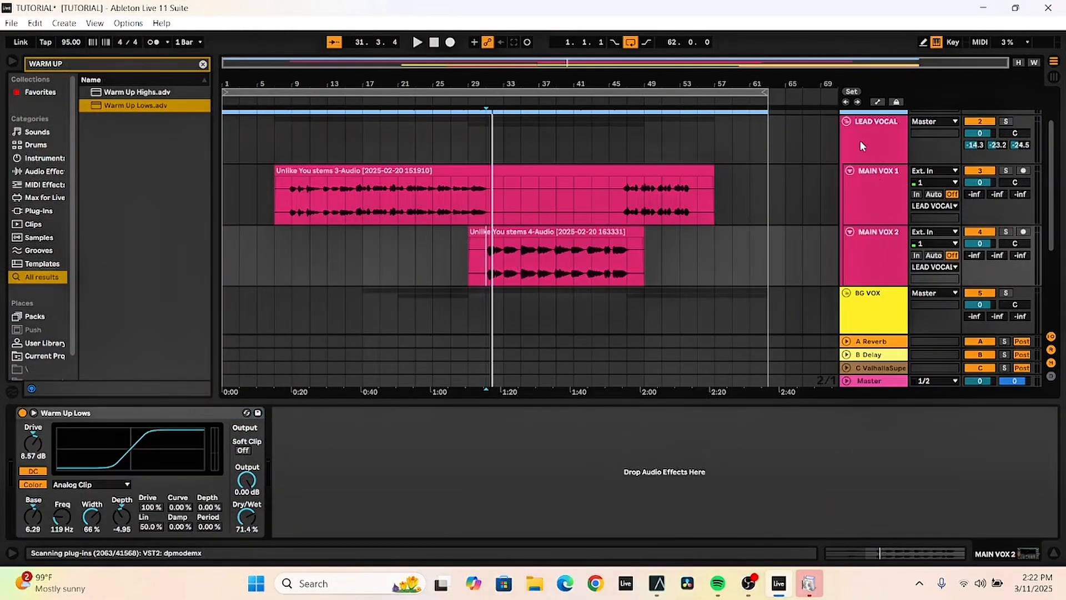
click(860, 143)
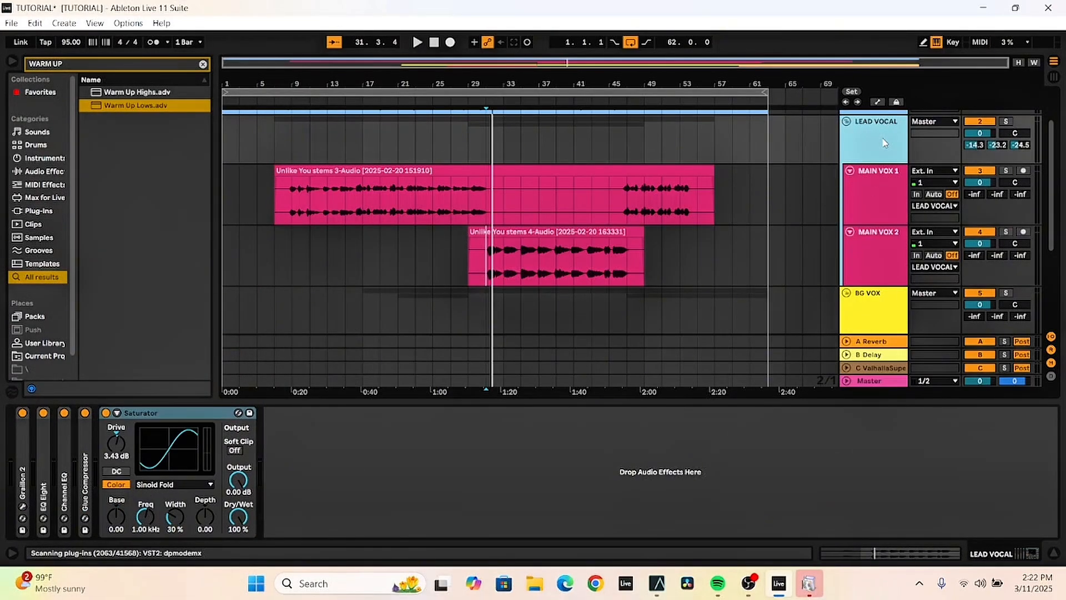
scroll(864, 159, up, 2)
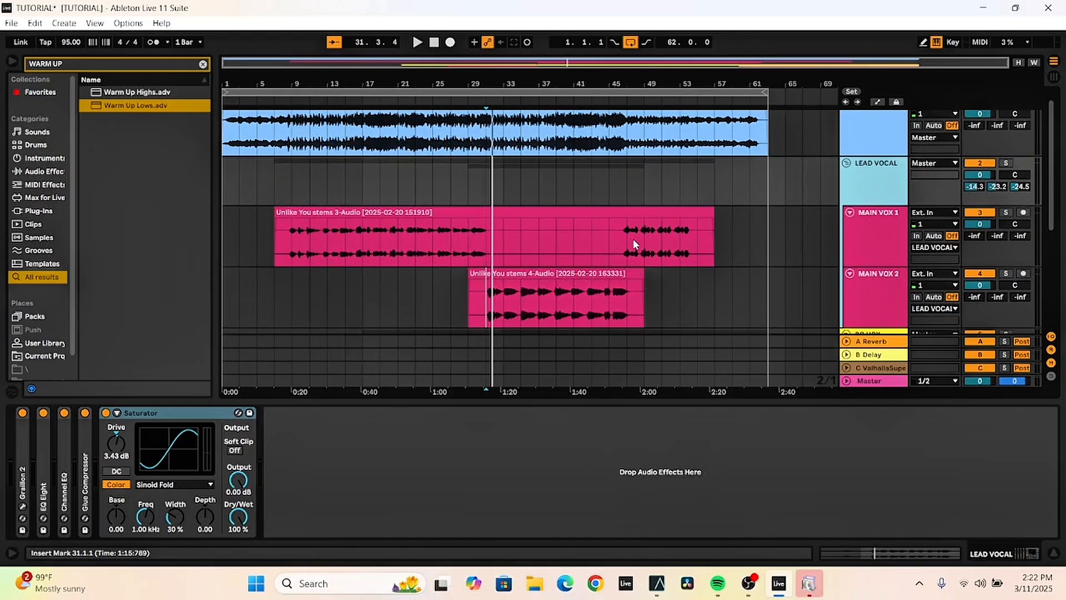
scroll(855, 258, down, 2)
Add the Warm Up Highs preset to the MAIN VOX 2 track and delete Warm Up Lows
click(860, 265)
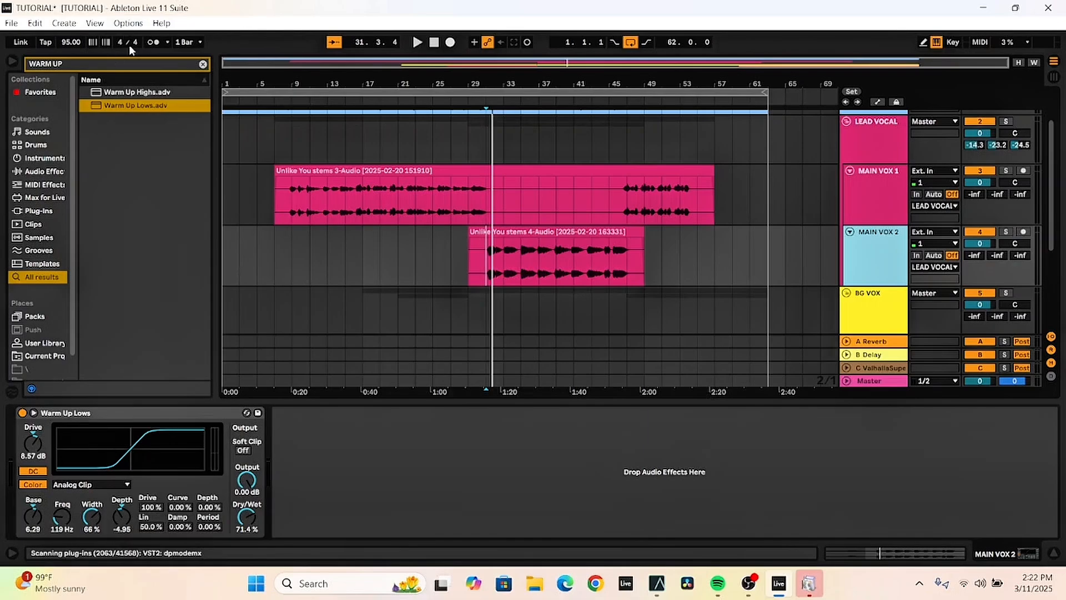
double_click(136, 94)
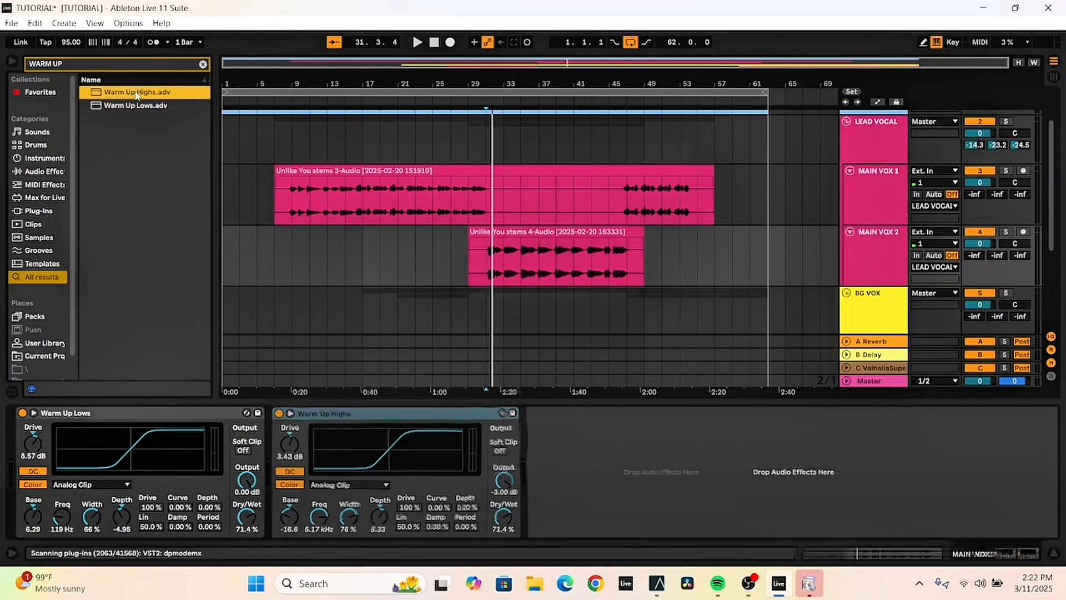
click(121, 414)
key(Delete)
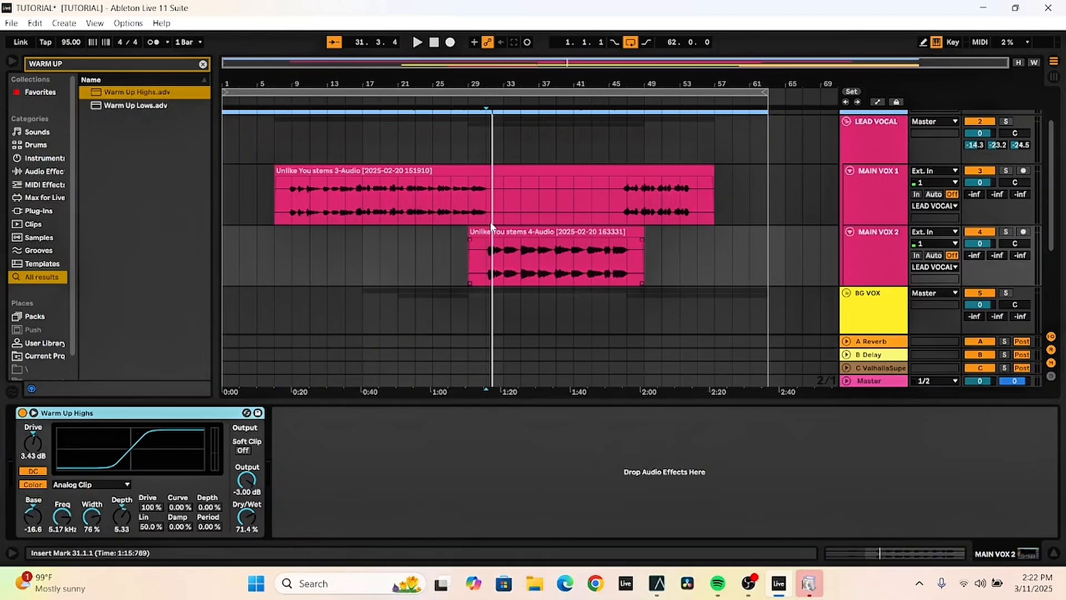
Play the MAIN VOX 2 section and set the Warm Up Highs drive to 4.57 dB
key(space)
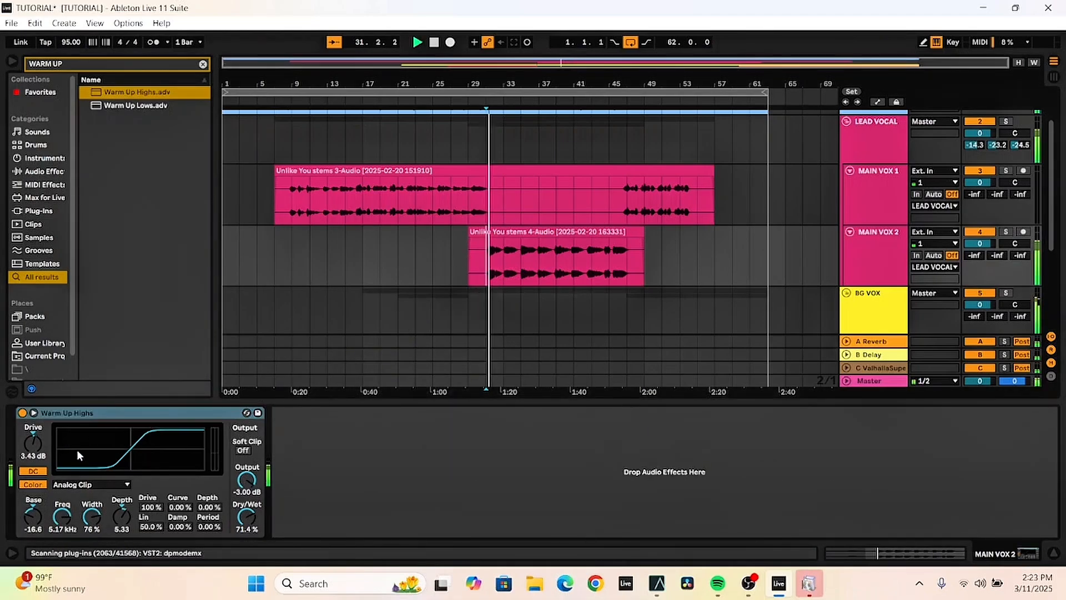
key(space)
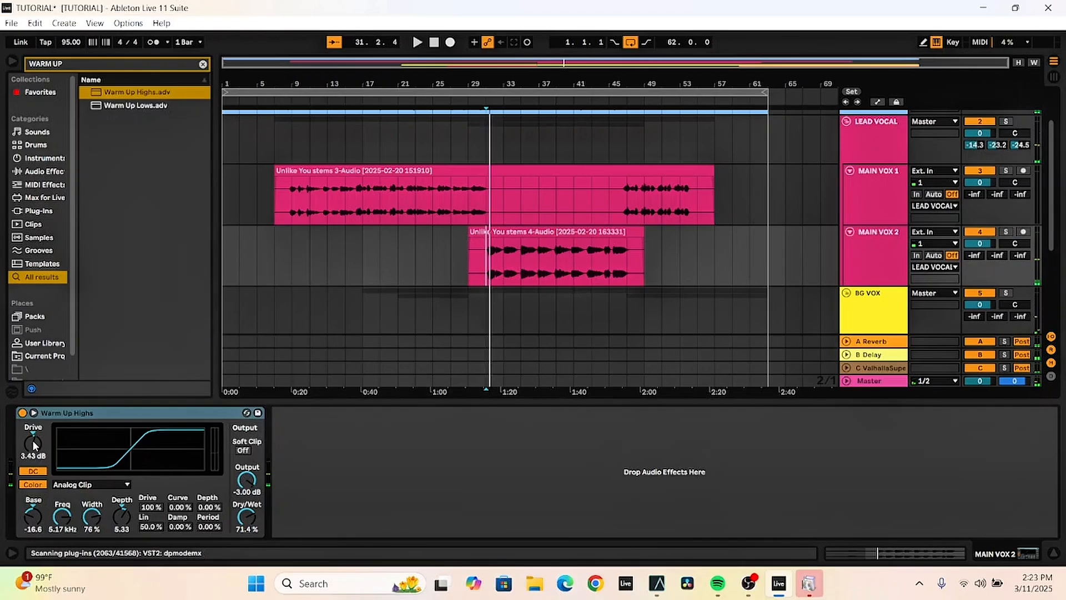
key(space)
click(33, 442)
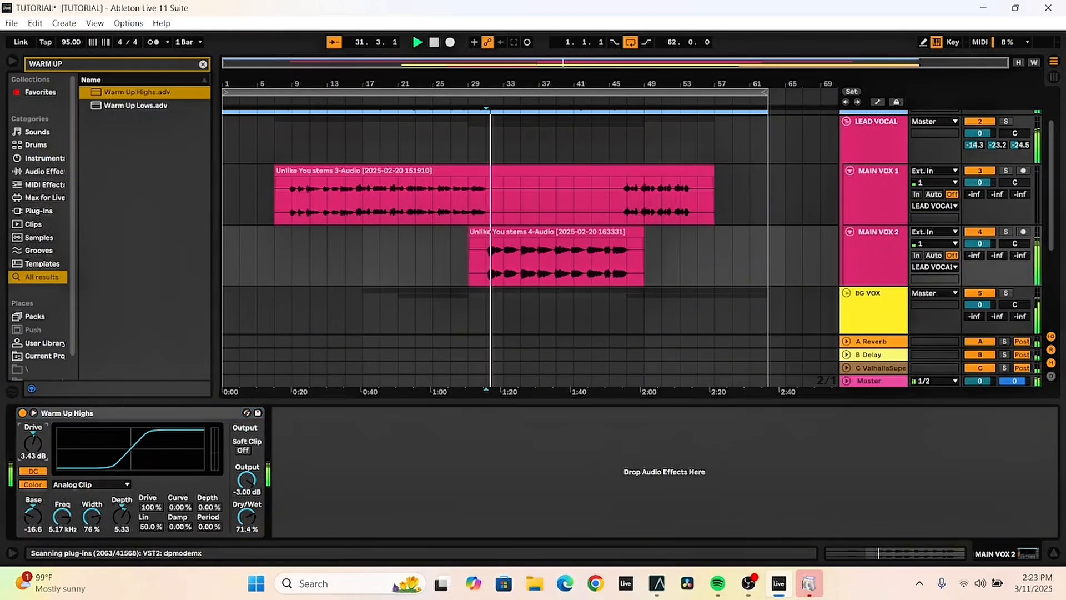
mouse_move(34, 442)
mouse_down()
mouse_move(33, 499)
mouse_move(33, 456)
mouse_up()
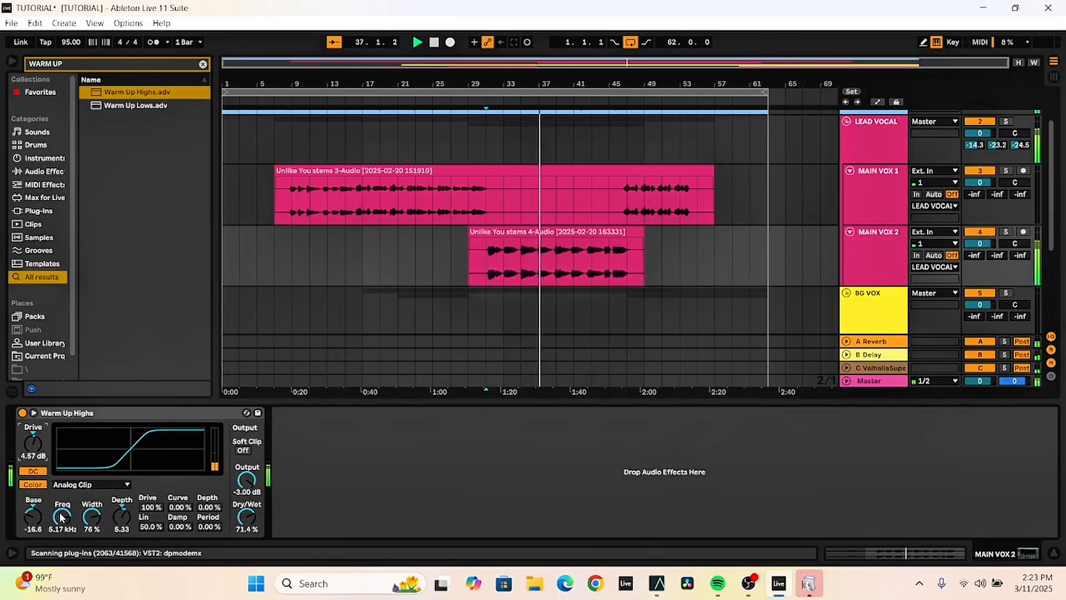
Search the browser for EQ and add EQ Eight after Warm Up Highs on the MAIN VOX 2 track
click(856, 142)
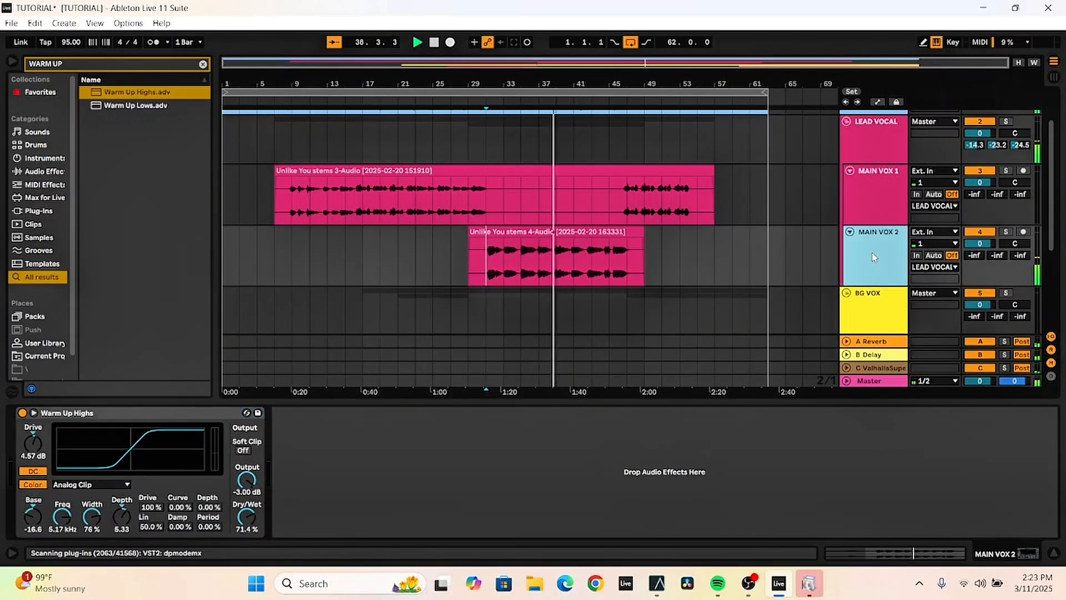
click(880, 277)
drag(66, 56, 54, 53)
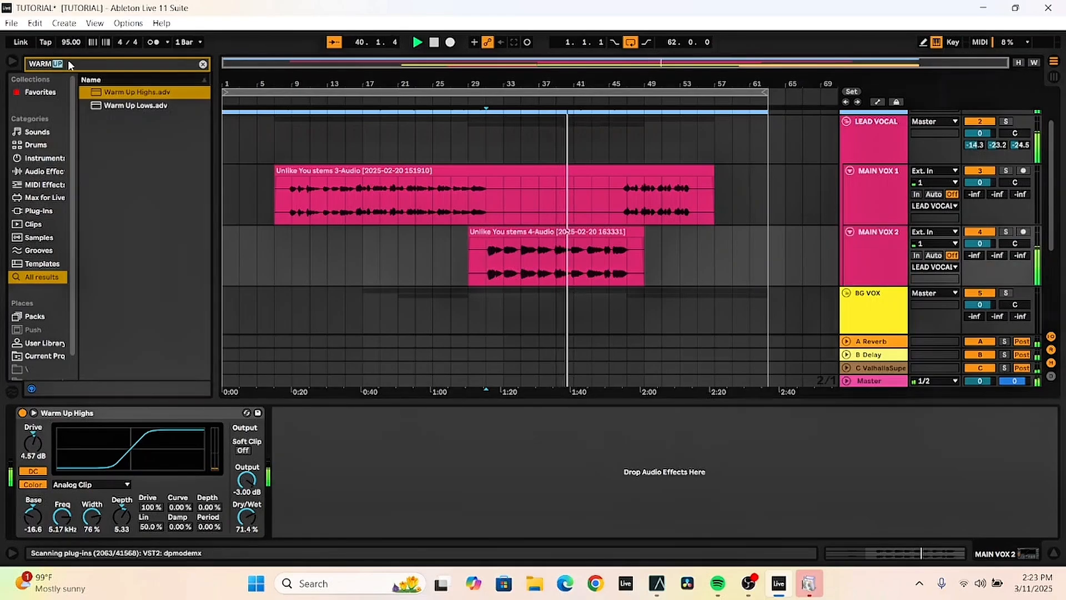
double_click(68, 61)
text(EQ)
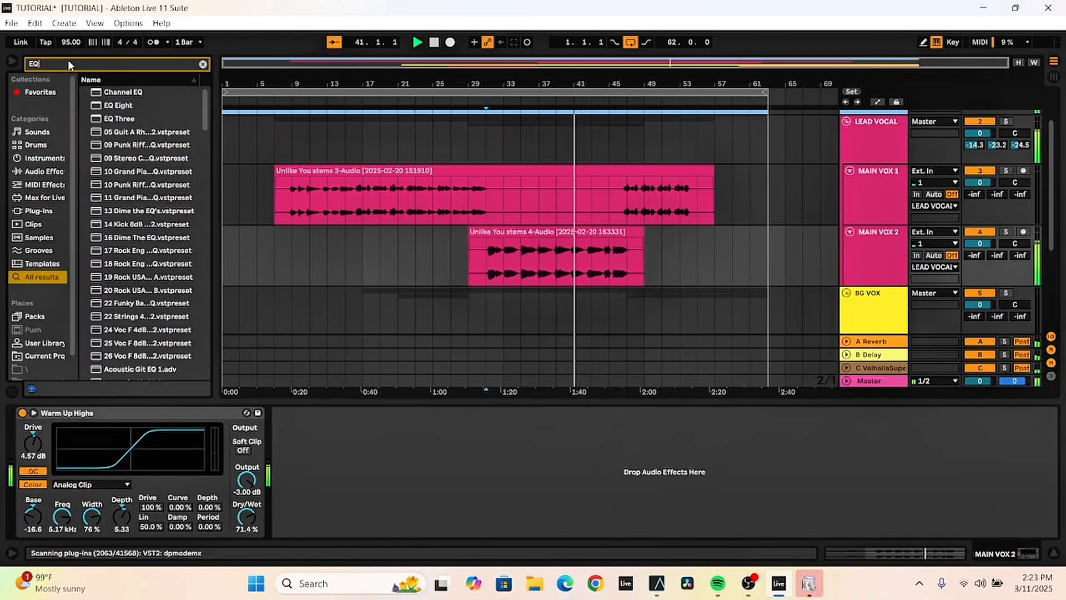
click(134, 105)
double_click(134, 106)
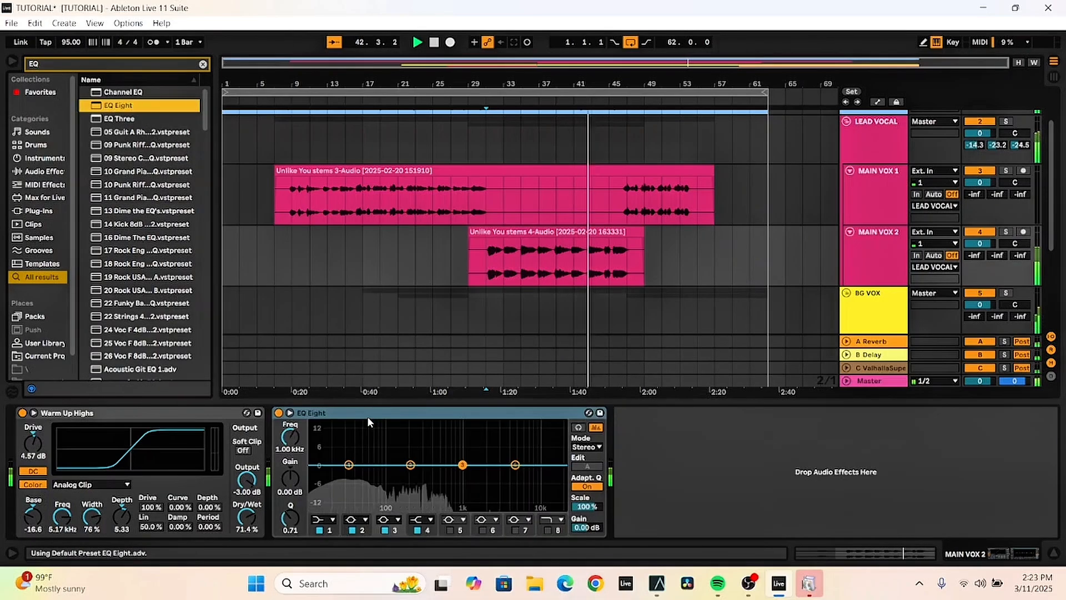
Change EQ Eight band 1 on MAIN VOX 2 to a low cut at 114 Hz with a Q of 0.66
drag(348, 464, 396, 504)
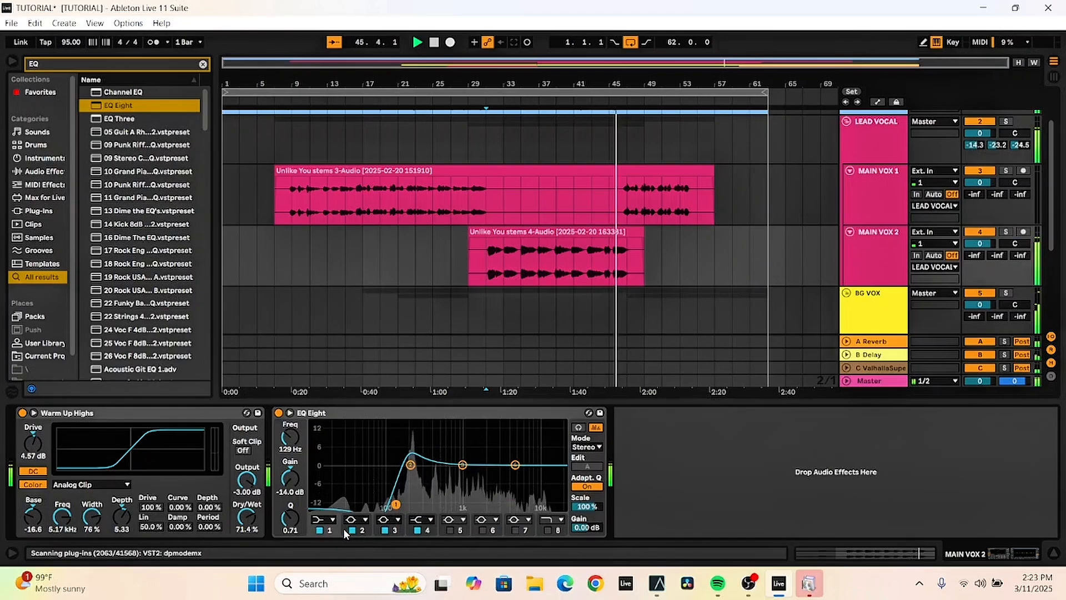
click(325, 520)
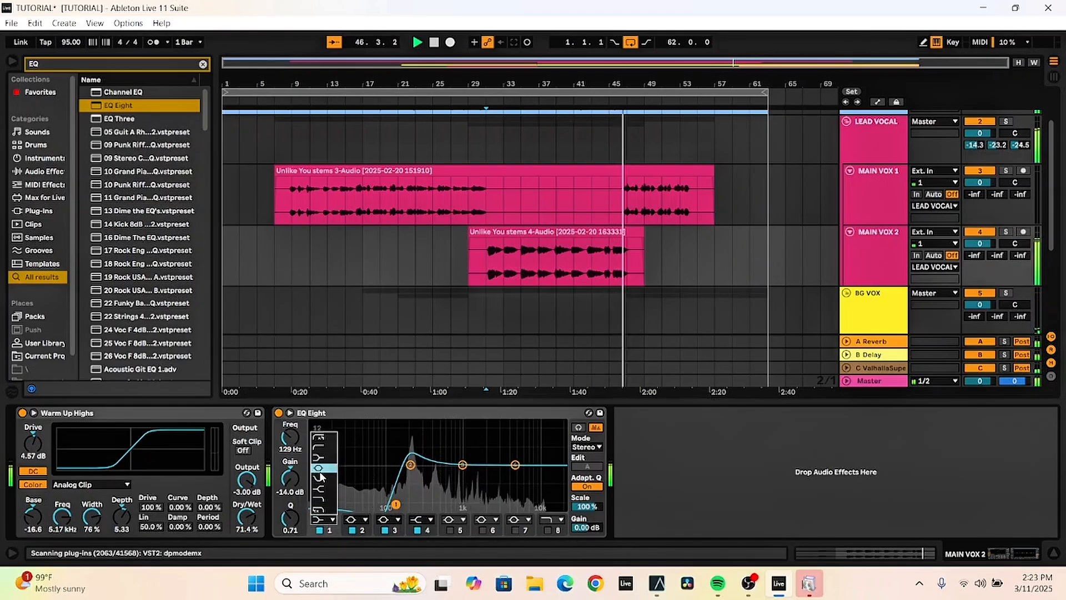
click(322, 448)
drag(405, 477, 401, 476)
click(491, 261)
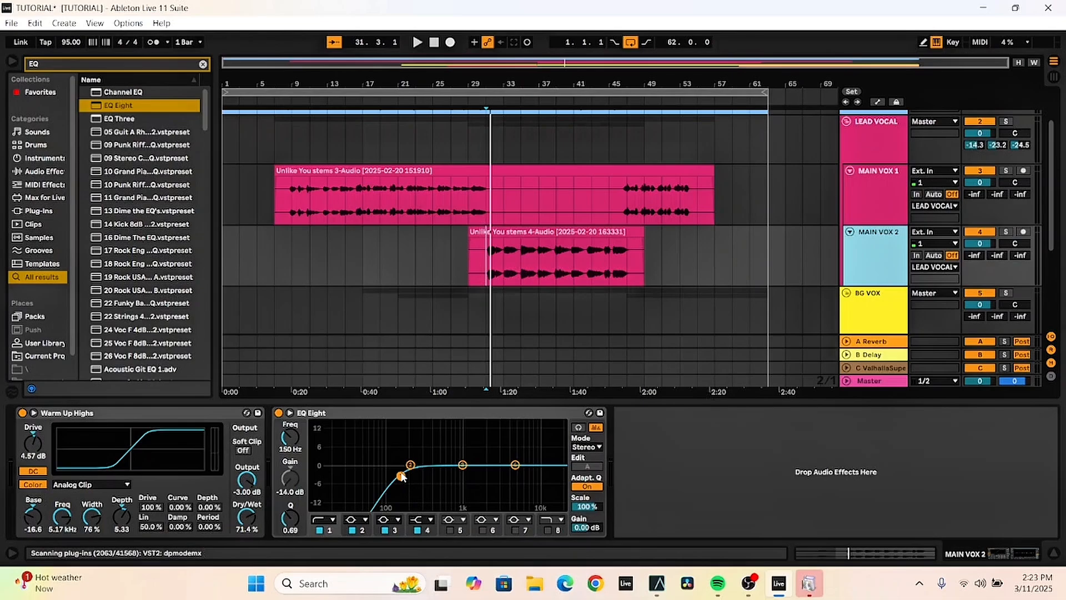
drag(402, 476, 392, 476)
Resume playback and lower EQ Eight band 3 to -3.84 dB at 1.02 kHz
key(space)
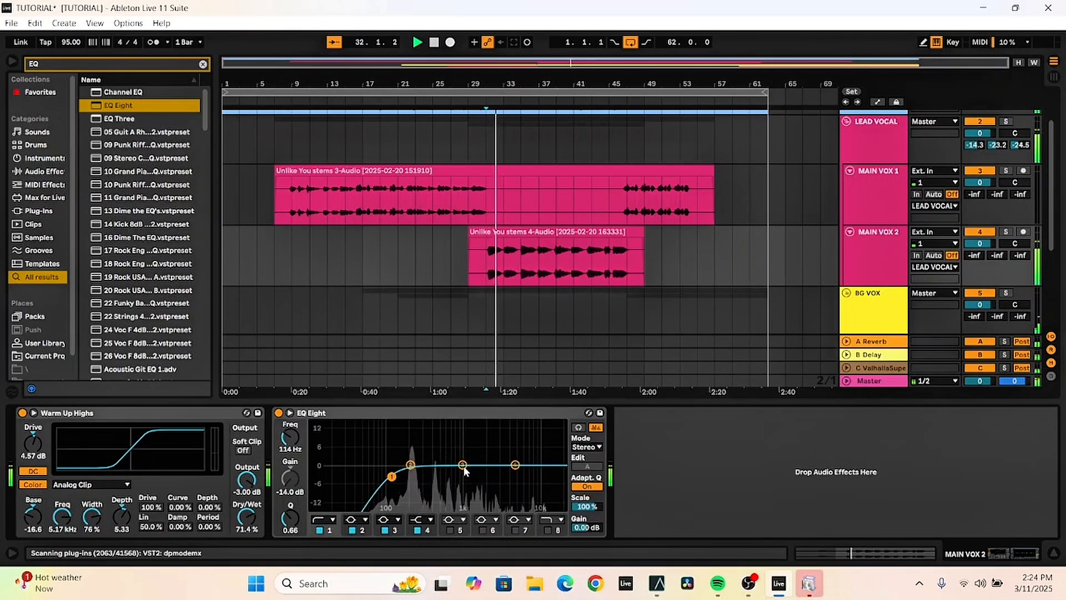
mouse_move(462, 465)
mouse_down()
mouse_move(461, 428)
mouse_move(459, 481)
mouse_up()
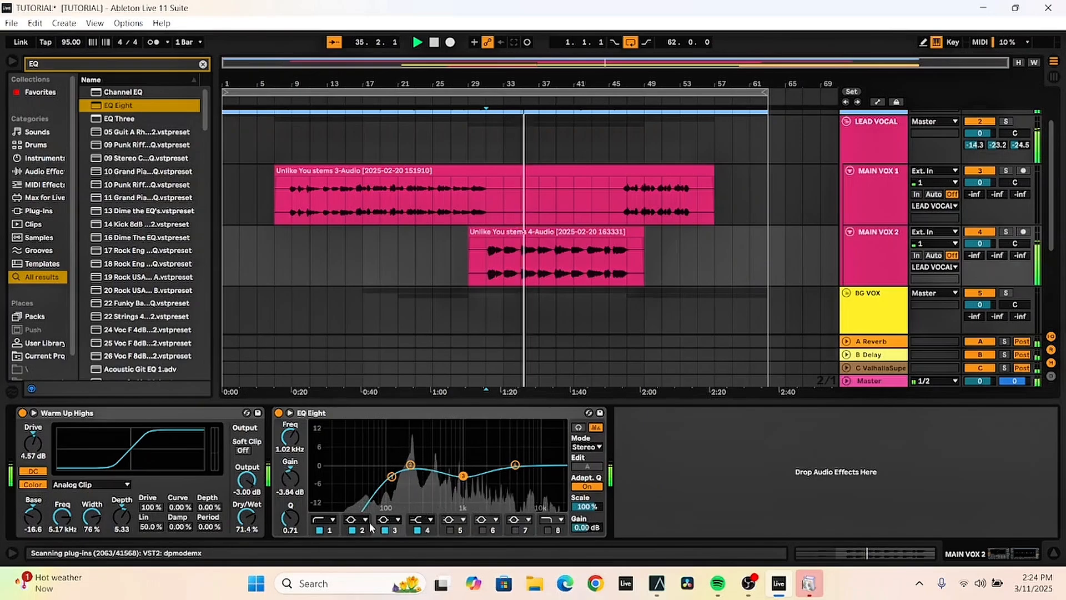
Set EQ Eight band 3's Q to 1.14 and cut band 2 to -5.58 dB at 194 Hz with a Q of 3.61
drag(292, 528, 293, 514)
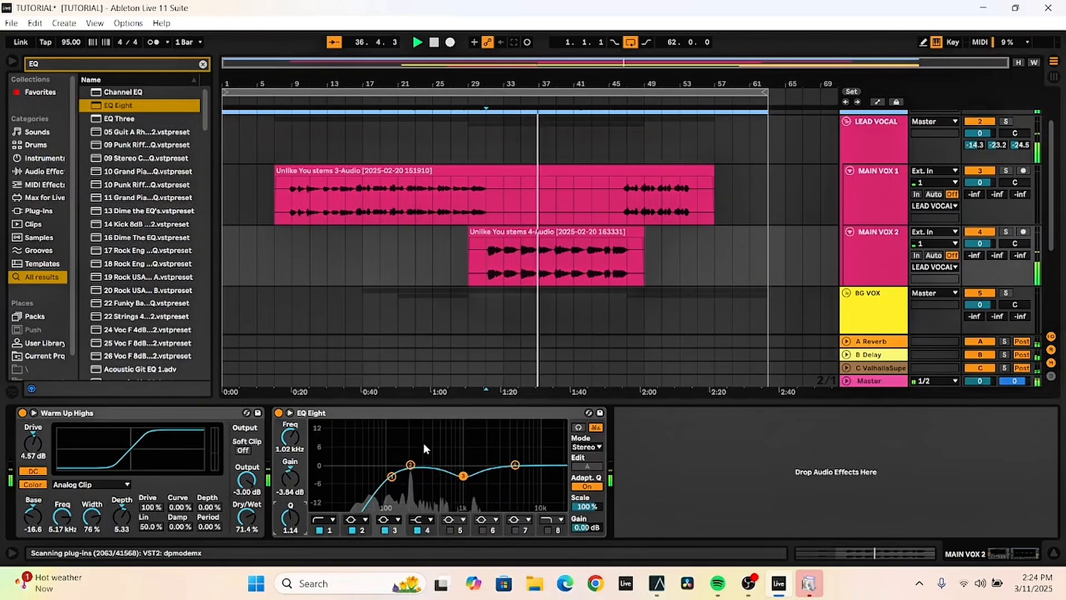
click(410, 464)
drag(410, 465, 410, 489)
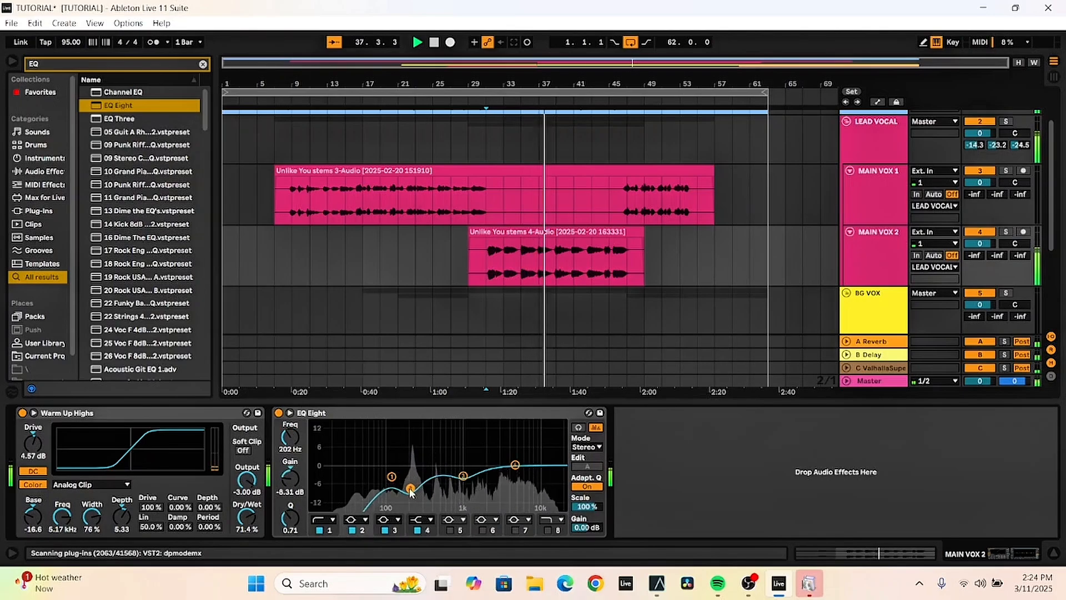
drag(293, 518, 292, 489)
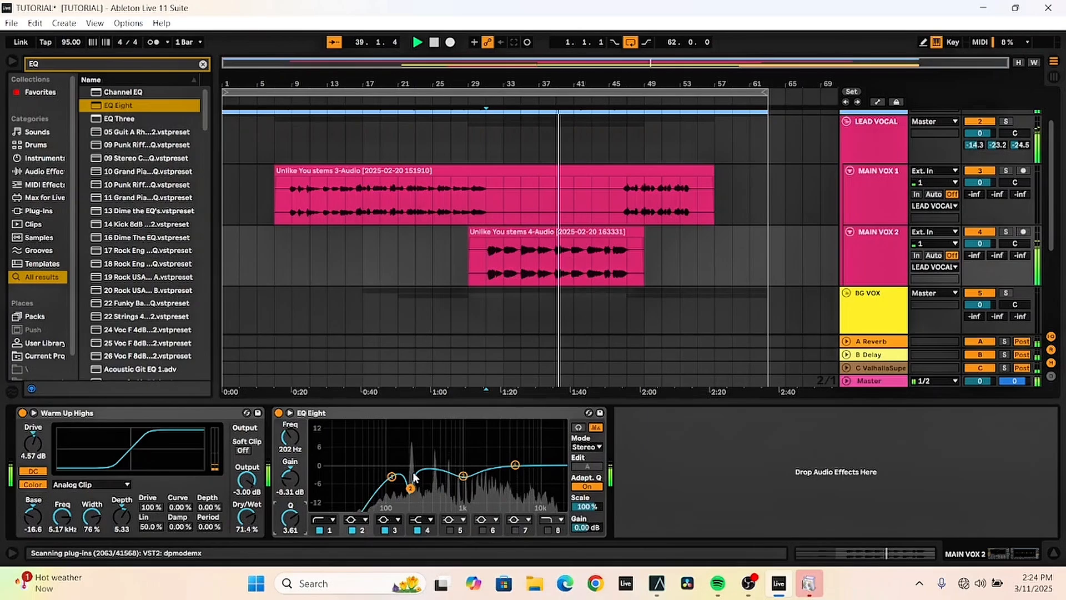
drag(410, 488, 409, 480)
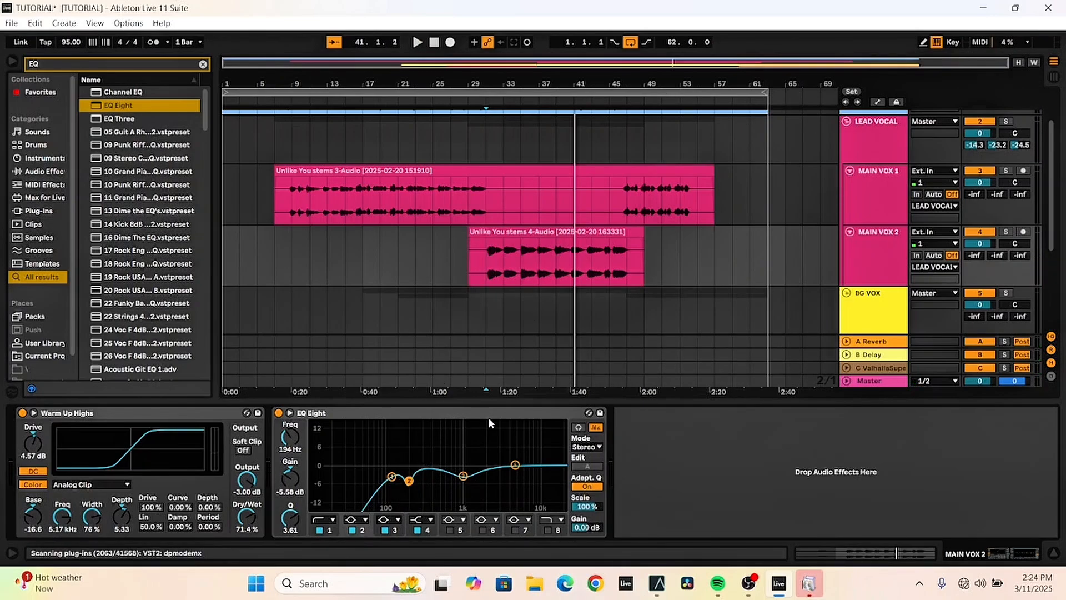
Replay the vocal, lower the band 1 low cut to 91.8 Hz, and set band 2 to -5.83 dB at 220 Hz with Q 7.27
key(space)
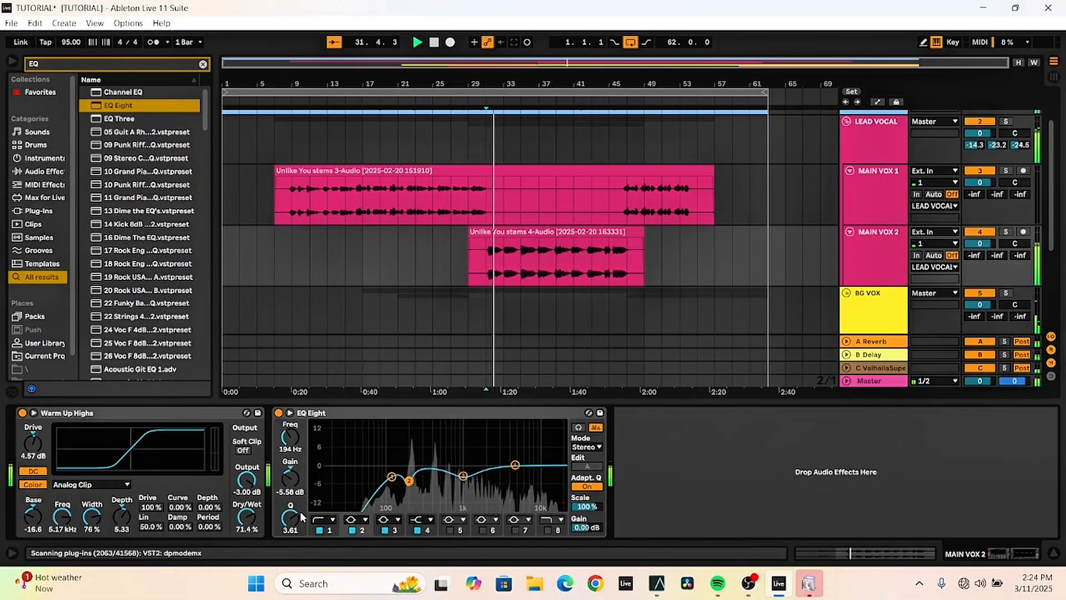
drag(290, 517, 290, 497)
drag(391, 476, 385, 474)
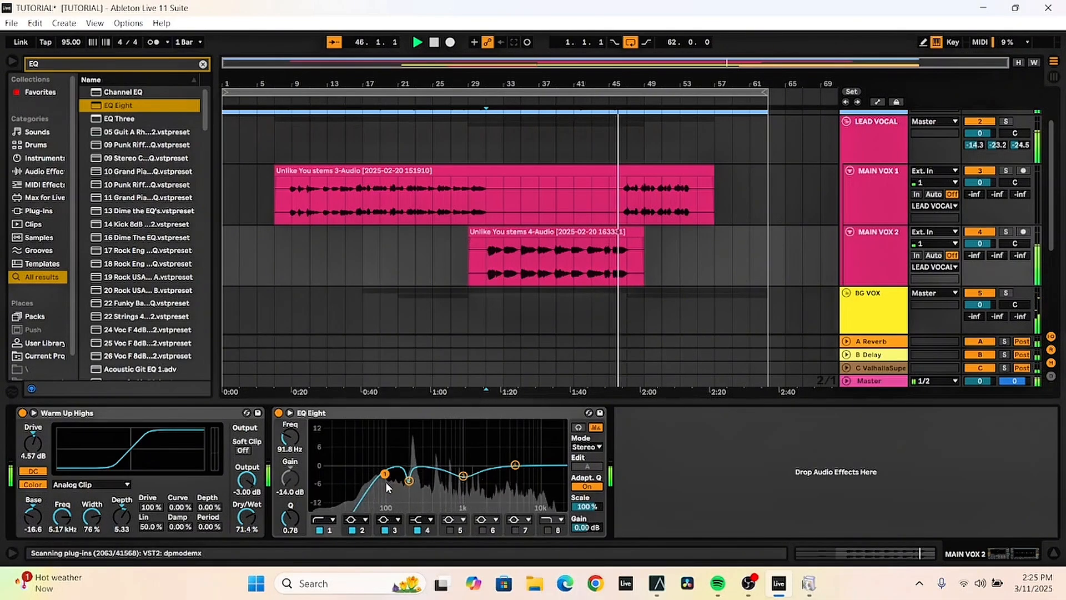
drag(408, 481, 413, 482)
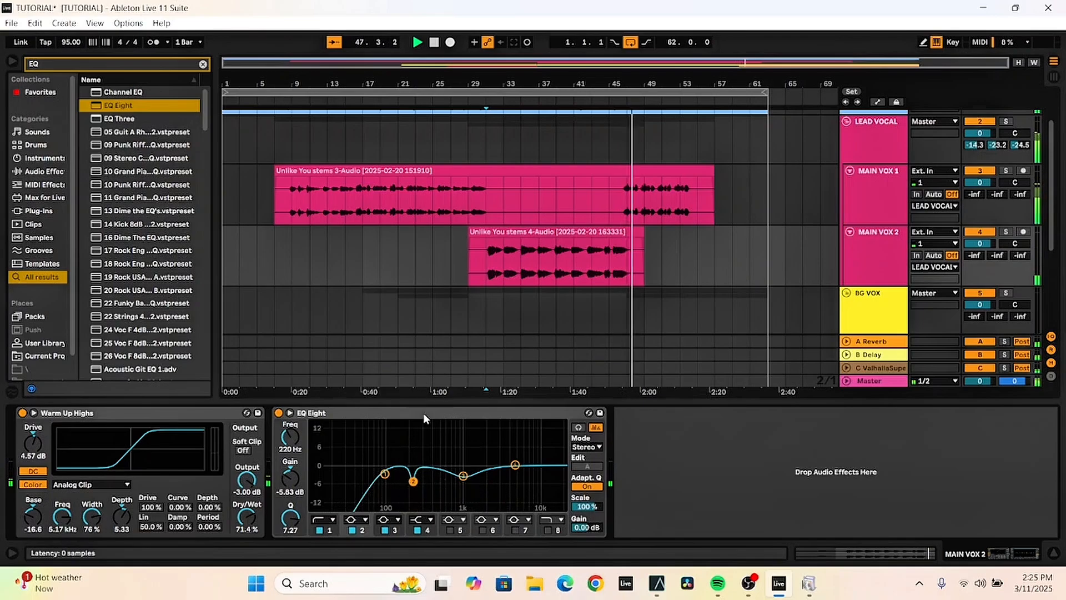
Replay the vocal, raise the band 1 low cut to 129 Hz and boost band 4 to 1.86 dB at 8.43 kHz
key(space)
key(space)
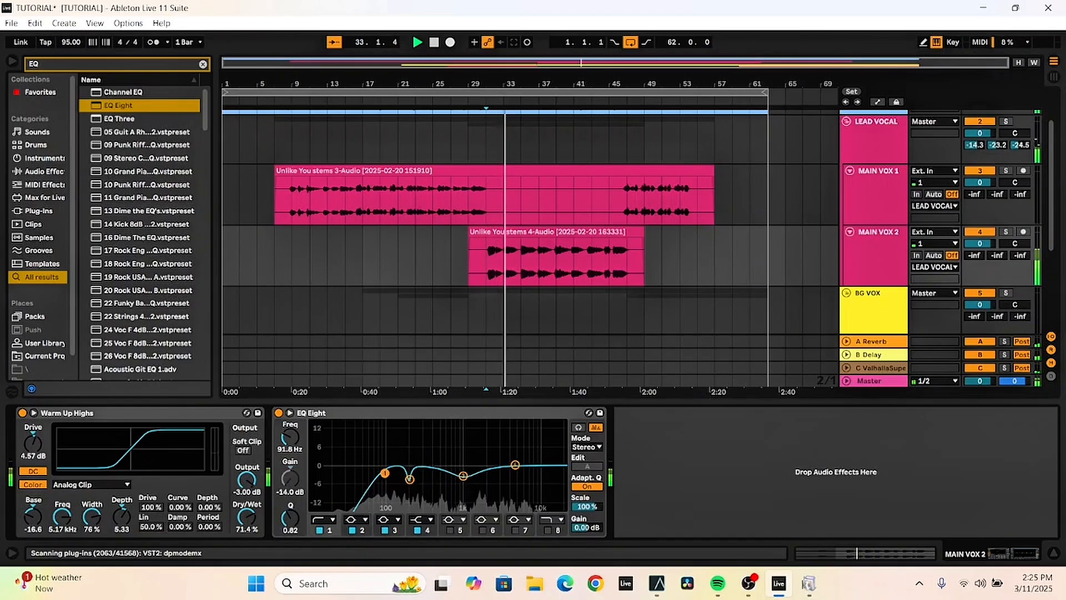
drag(385, 473, 396, 473)
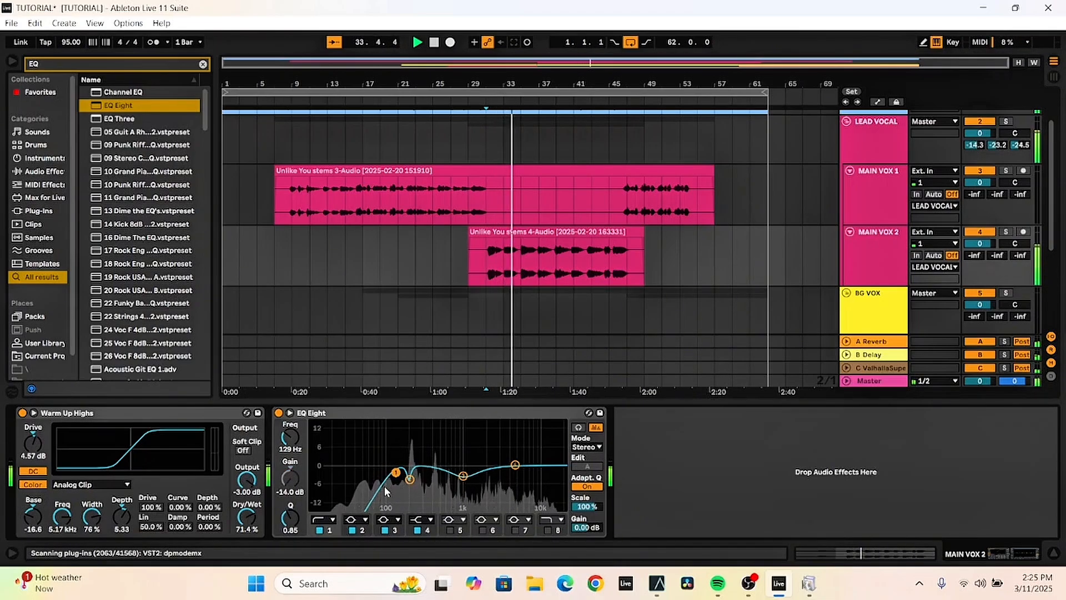
mouse_move(516, 464)
mouse_down()
mouse_move(537, 459)
mouse_move(536, 443)
mouse_move(532, 460)
mouse_up()
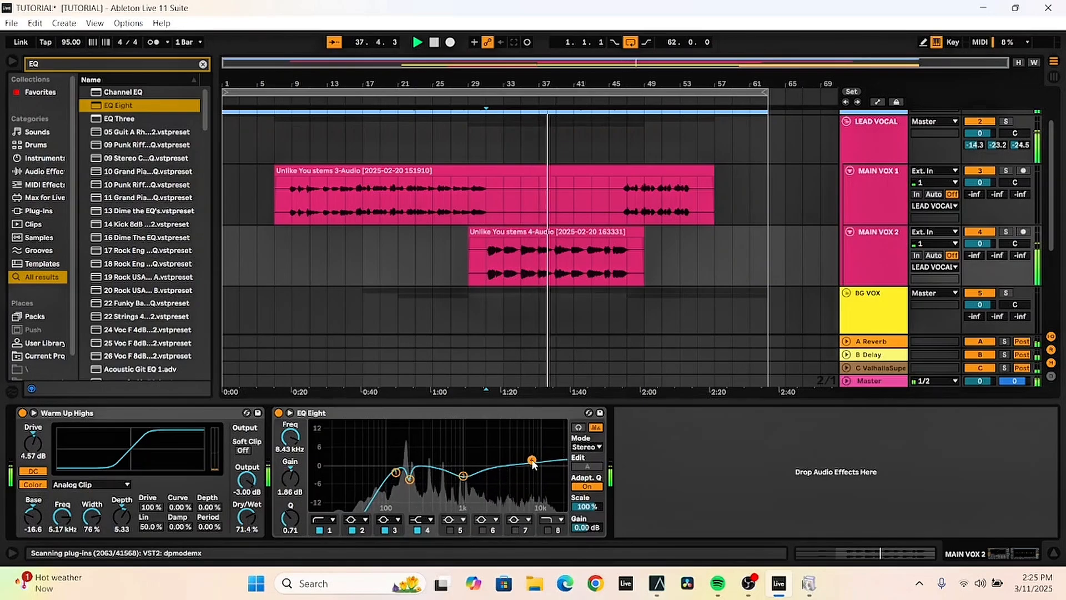
Fold EQ Eight and Warm Up Highs on MAIN VOX 2 and place EQ Eight before Warm Up Highs
double_click(496, 414)
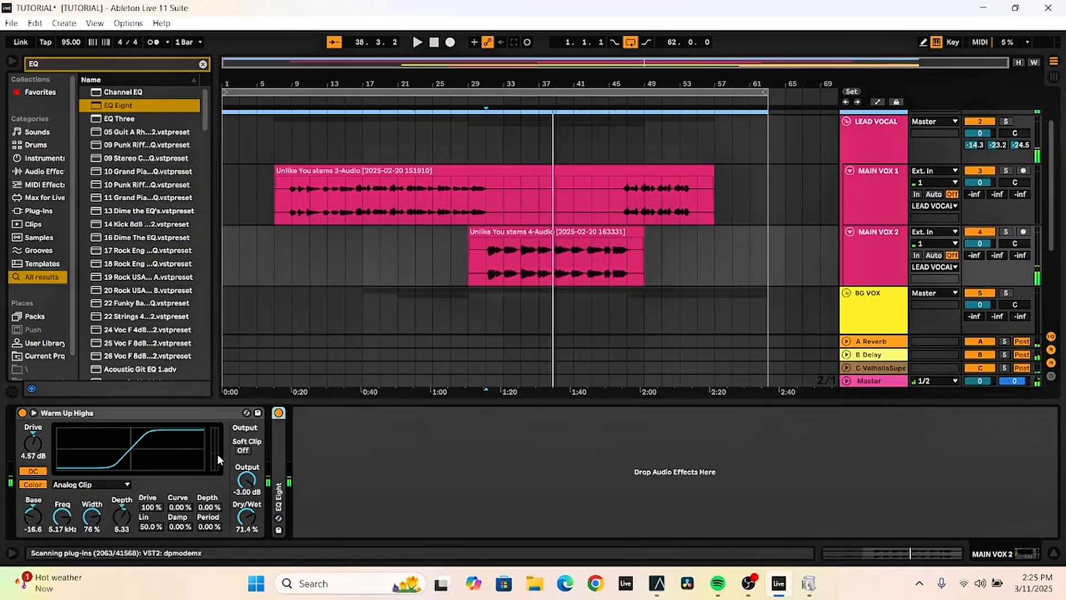
double_click(171, 414)
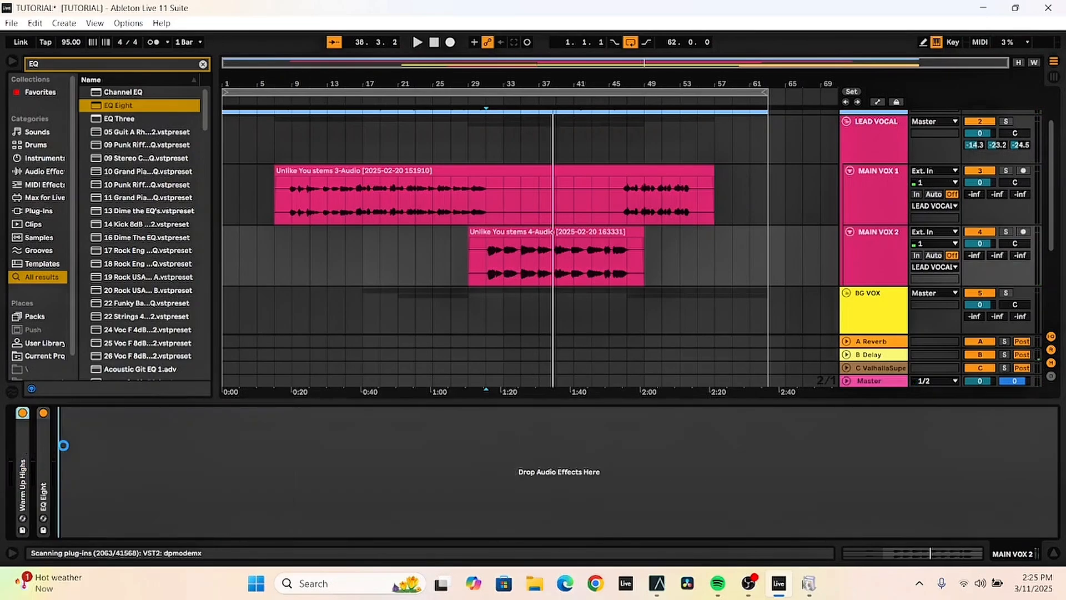
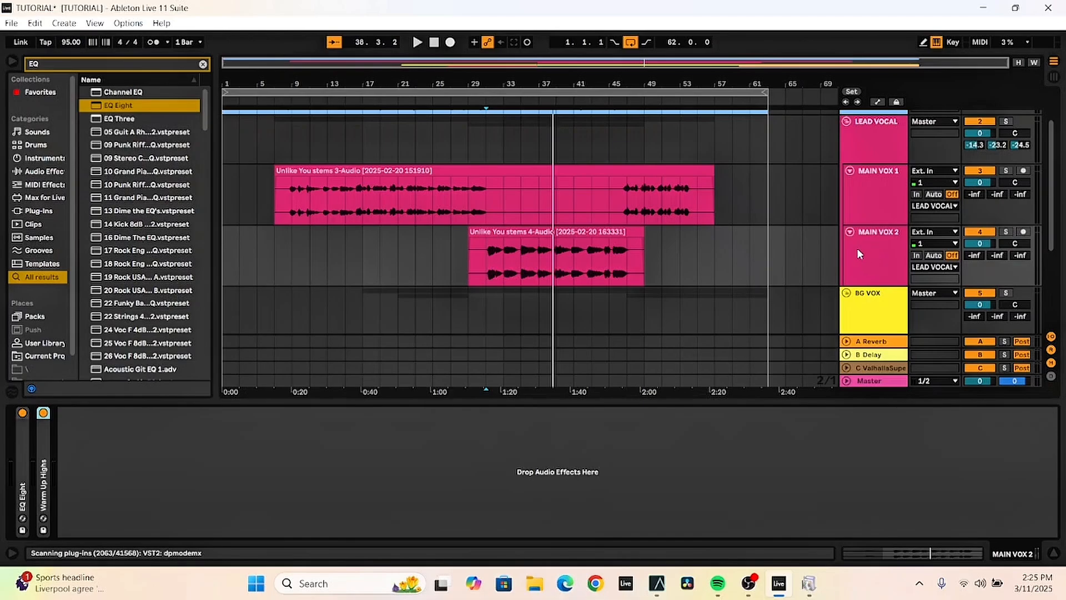
Compare the MAIN VOX 2 vocal from bar 33 with EQ Eight and Warm Up Highs bypassed and re-enabled
click(502, 260)
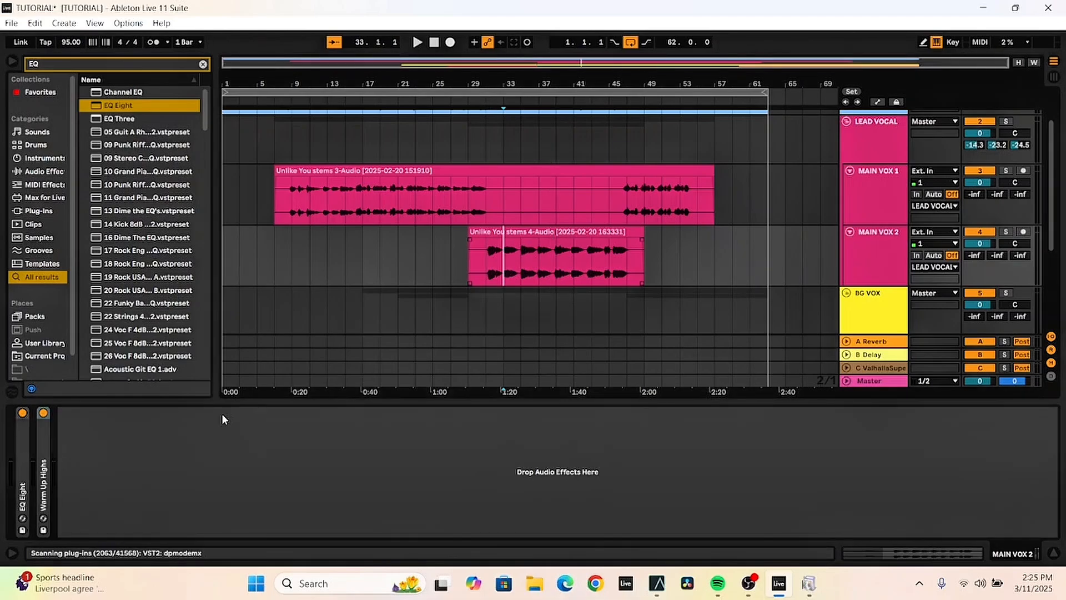
click(45, 438)
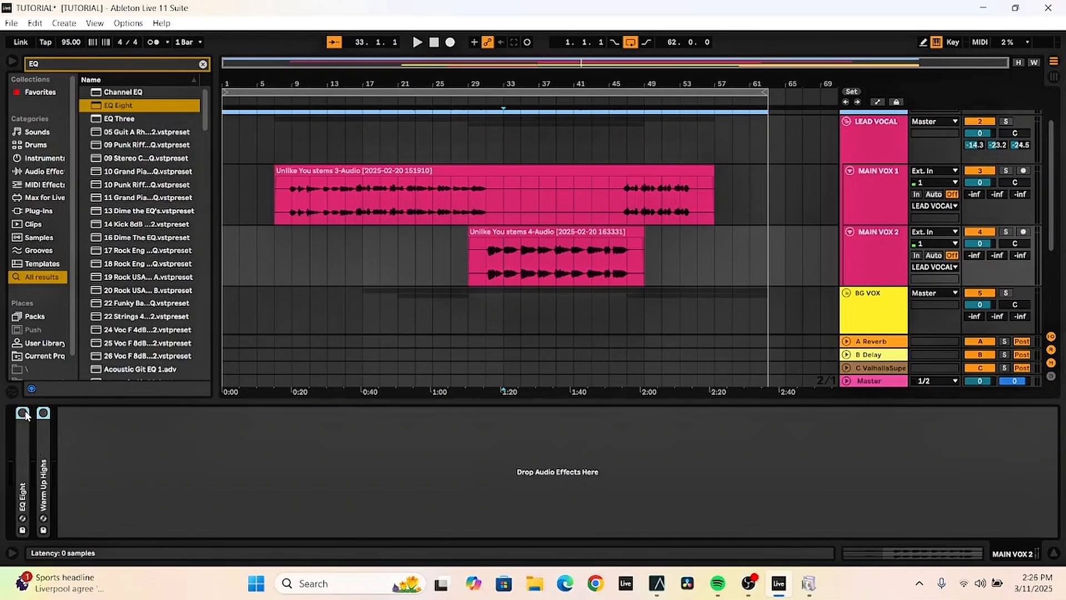
key(space)
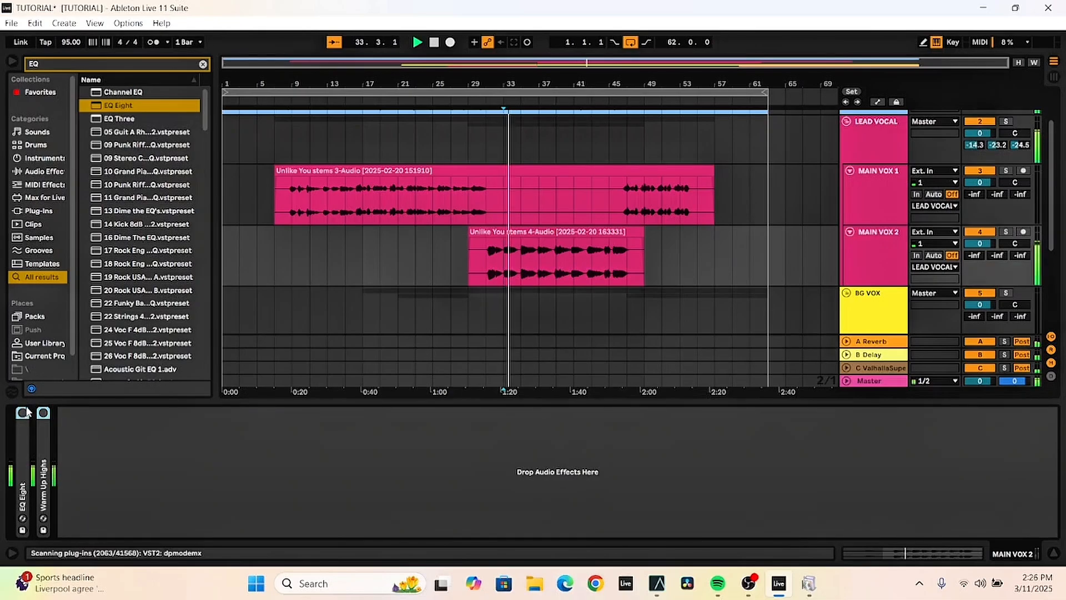
key(space)
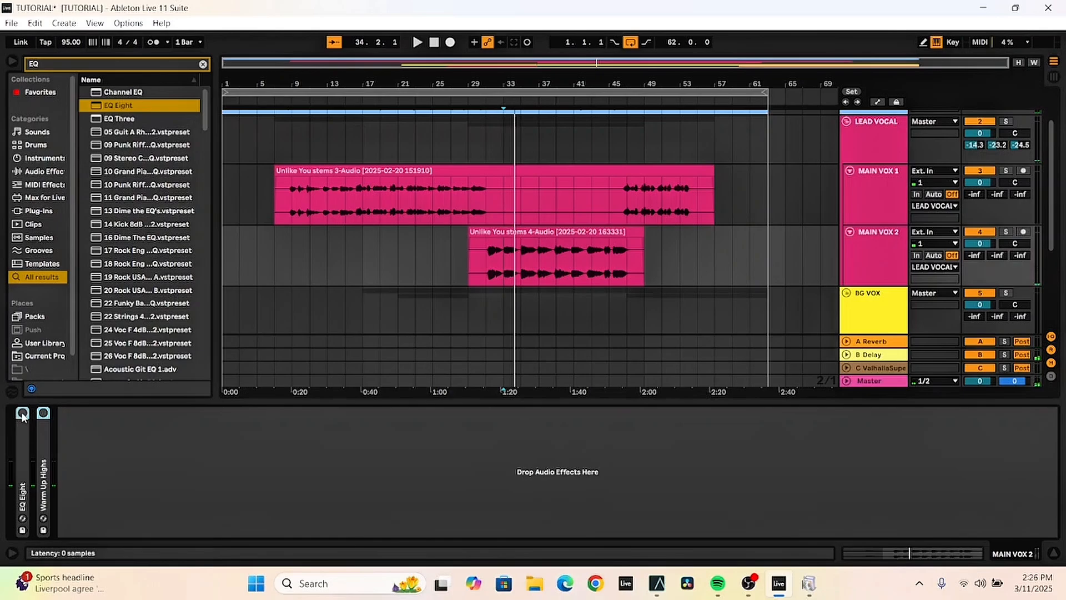
click(23, 414)
key(space)
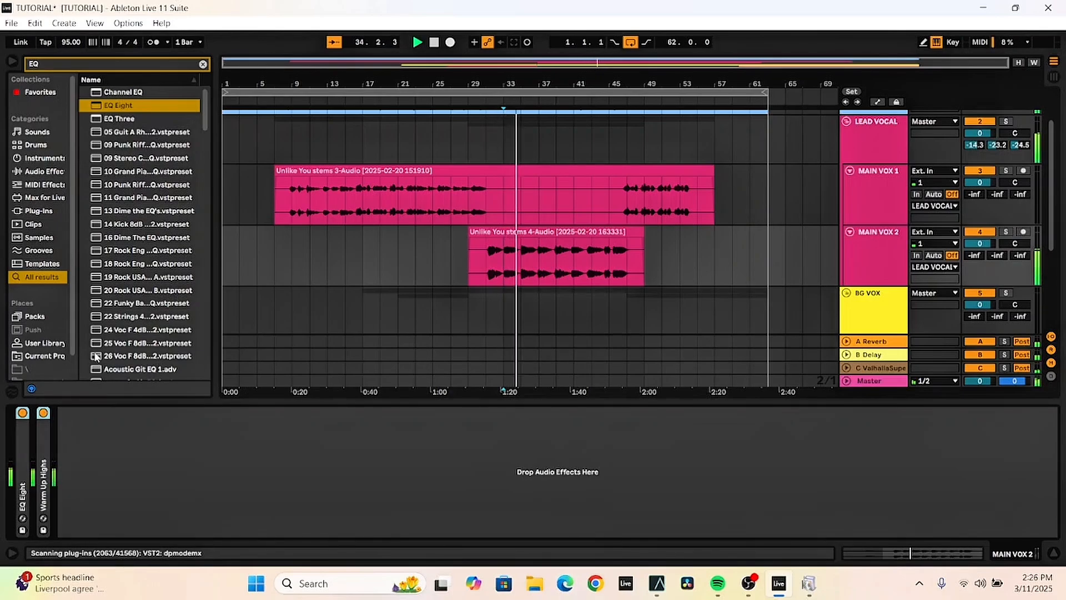
key(space)
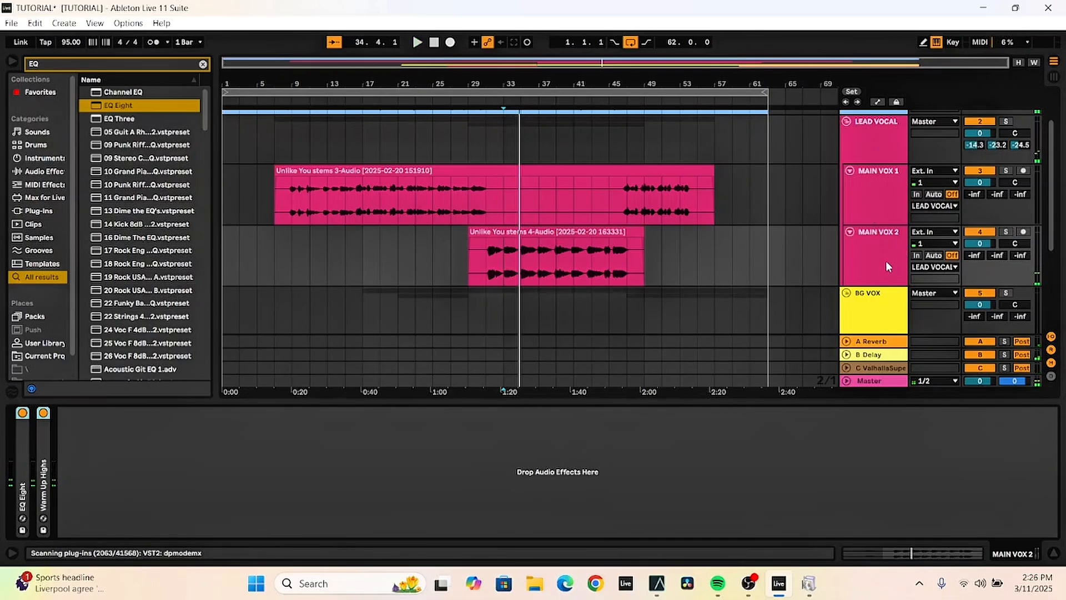
Replay from bar 33, unfold EQ Eight, deepen the band 2 cut slightly and set band 3 to -2.36 dB at 639 Hz
key(space)
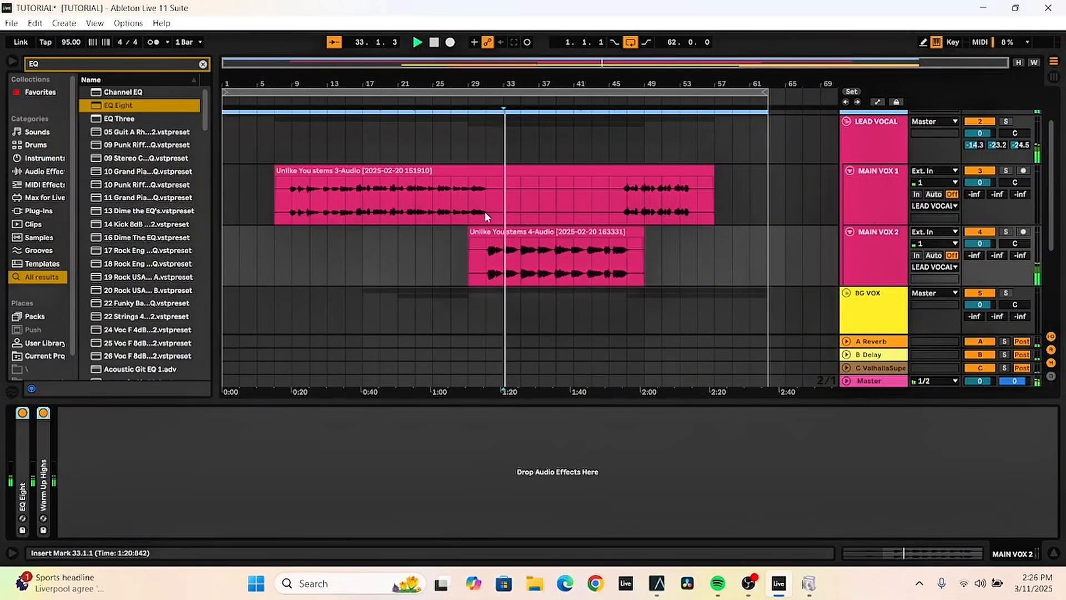
double_click(20, 439)
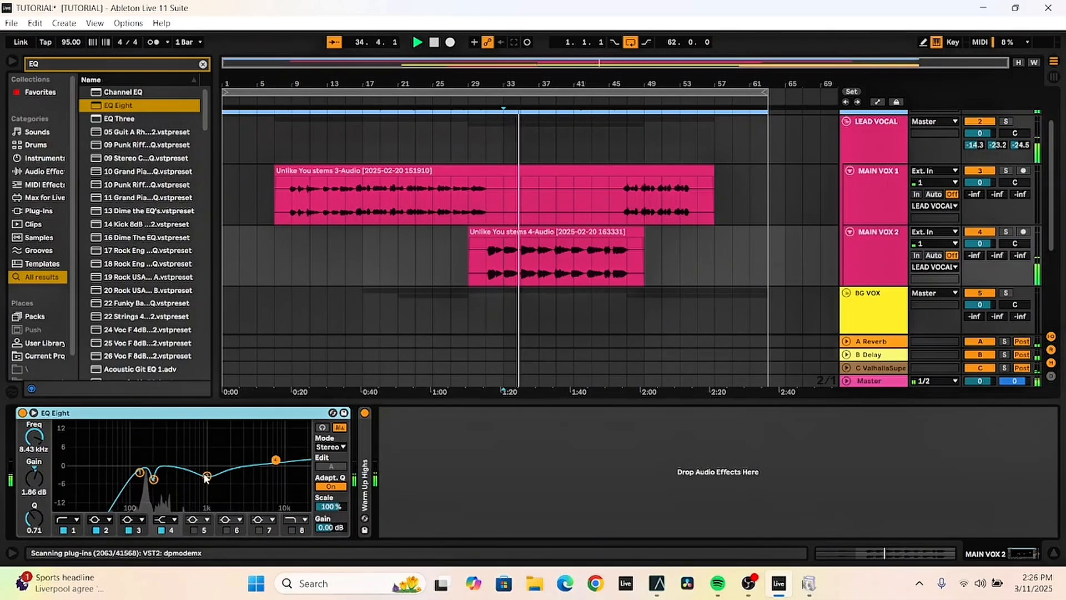
click(154, 481)
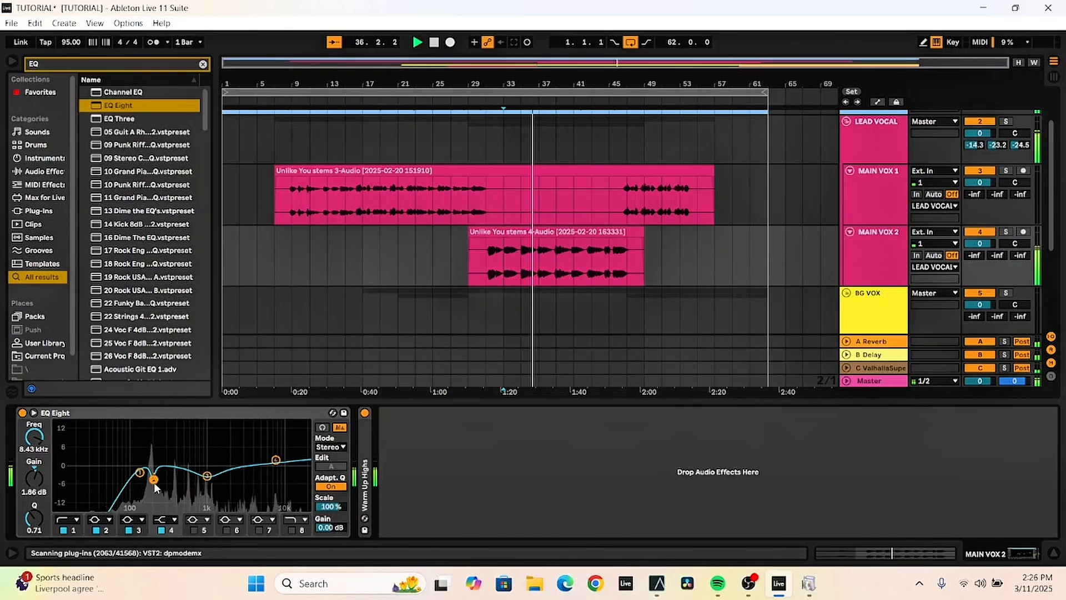
drag(152, 481, 192, 472)
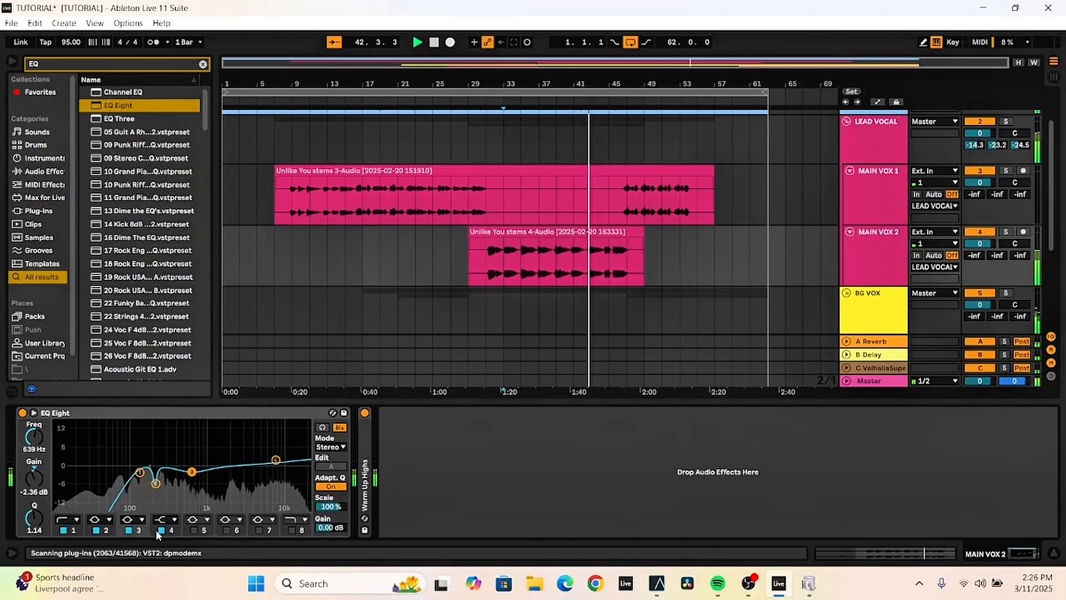
Enable EQ Eight band 5 with about a 3 dB boost near 4 kHz, set band 4 to 0.37 dB at 8.61 kHz, and fold the device
click(193, 530)
click(193, 529)
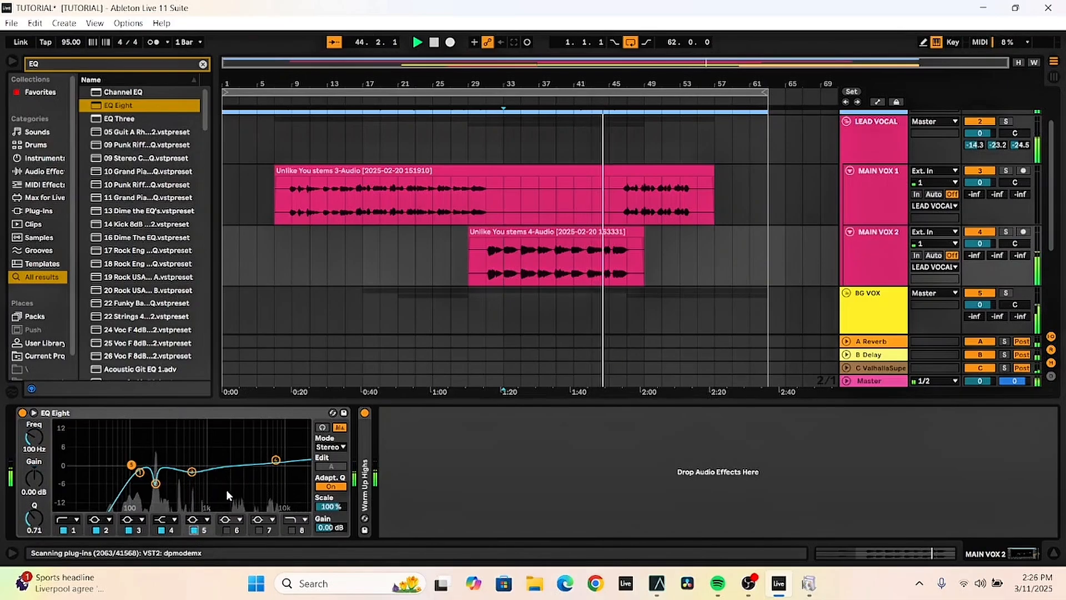
drag(131, 464, 277, 464)
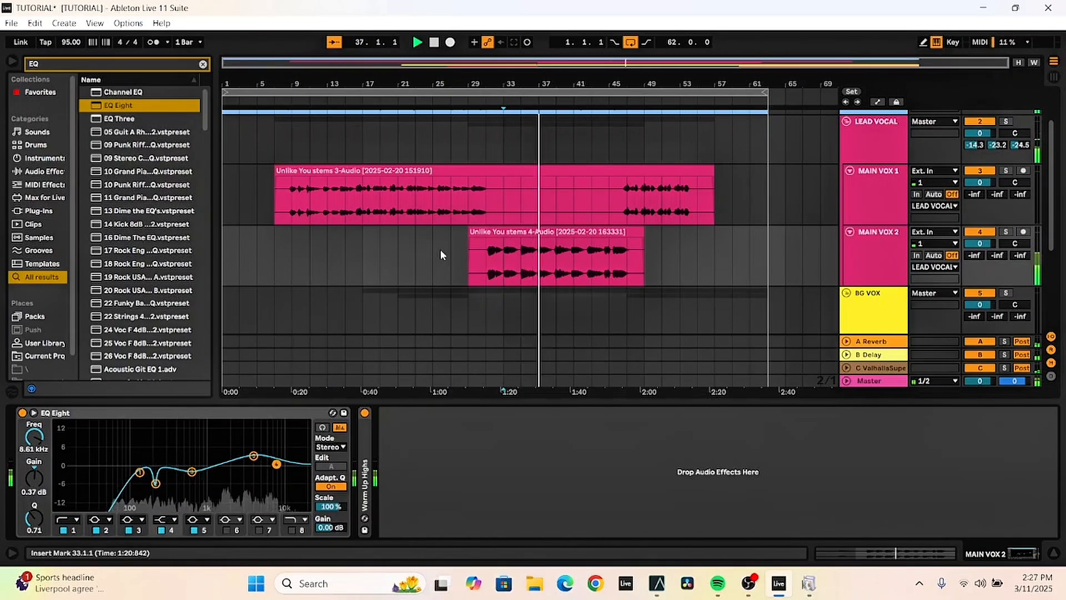
click(247, 415)
double_click(247, 414)
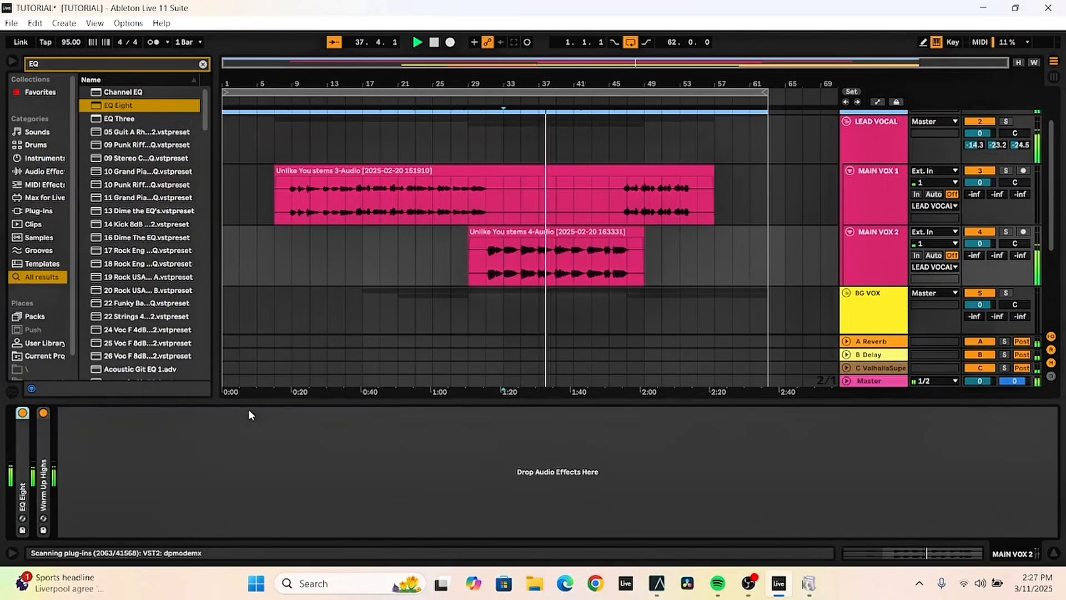
Stop playback, show the LEAD VOCAL group's device chain and fold its Saturator
click(868, 272)
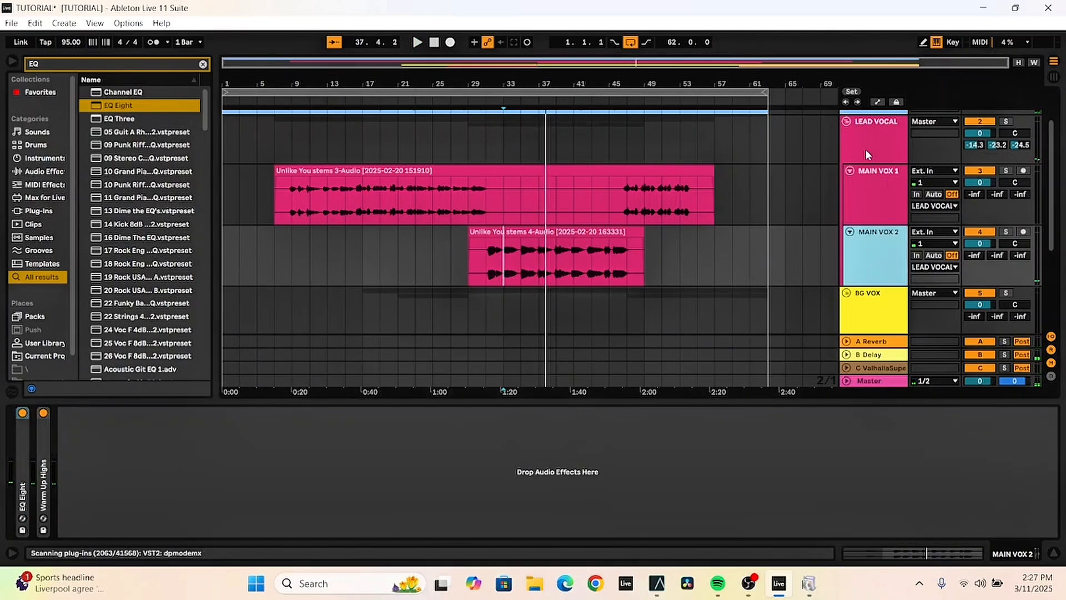
click(865, 149)
click(375, 505)
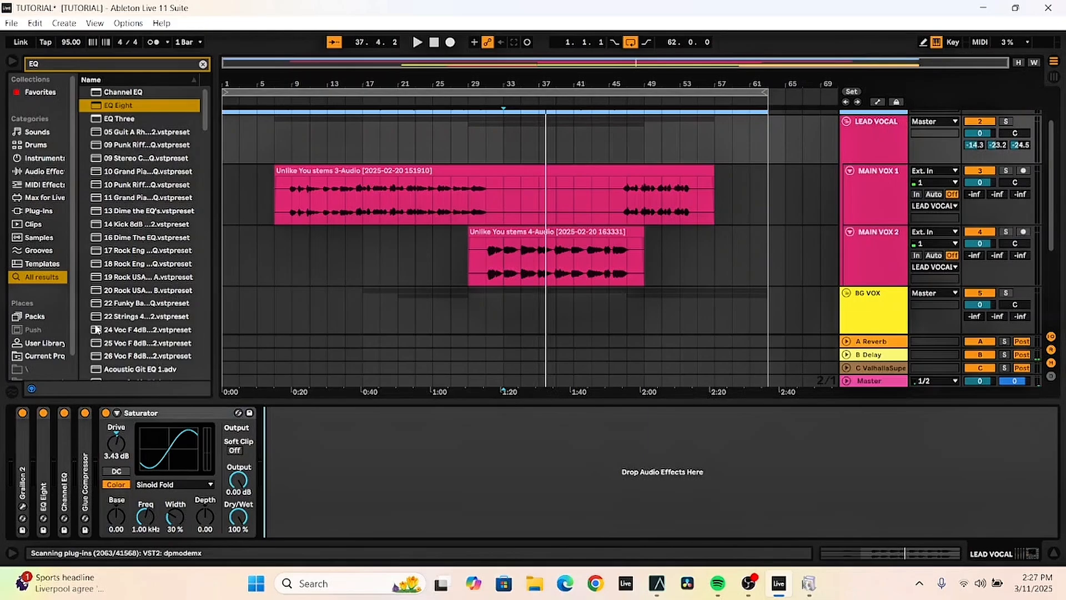
click(160, 414)
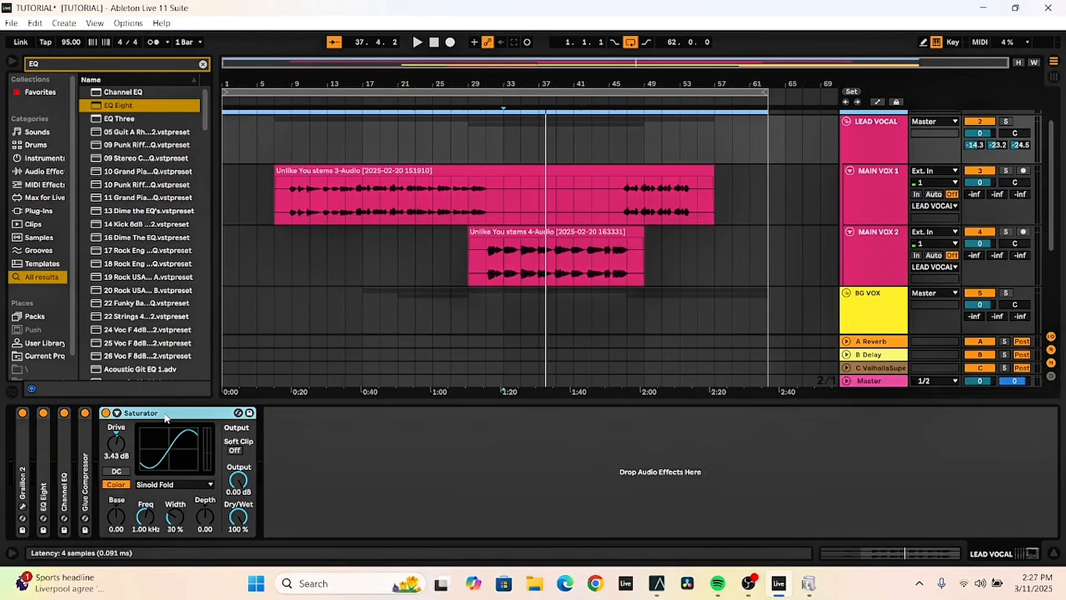
double_click(165, 414)
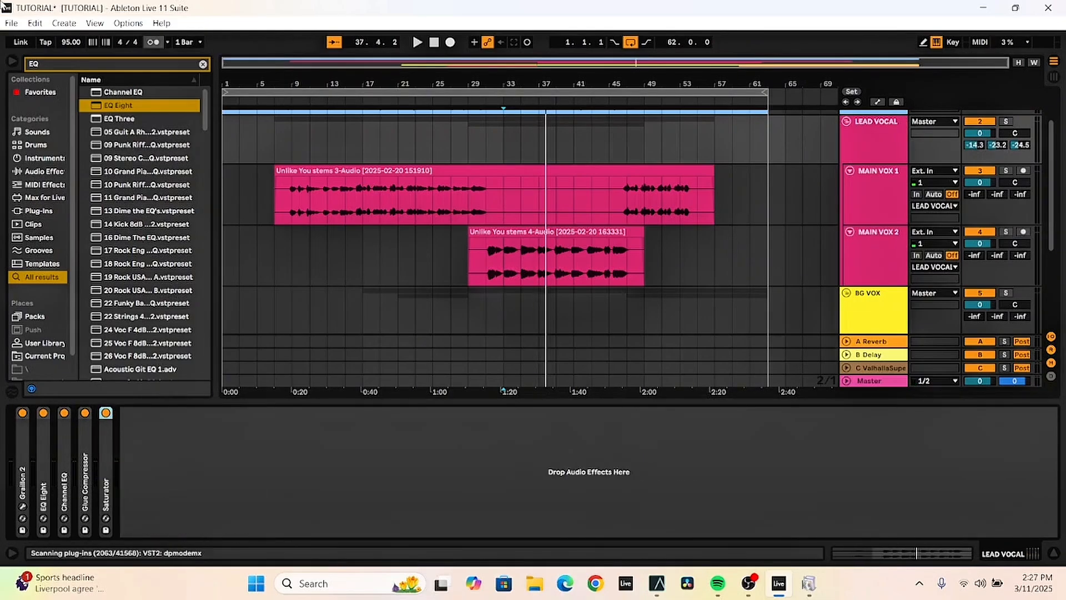
Search the browser for deess, load 18 DeEssing.vstpreset after Saturator on LEAD VOCAL, close its plug-in window and select the device
click(75, 58)
text(dee)
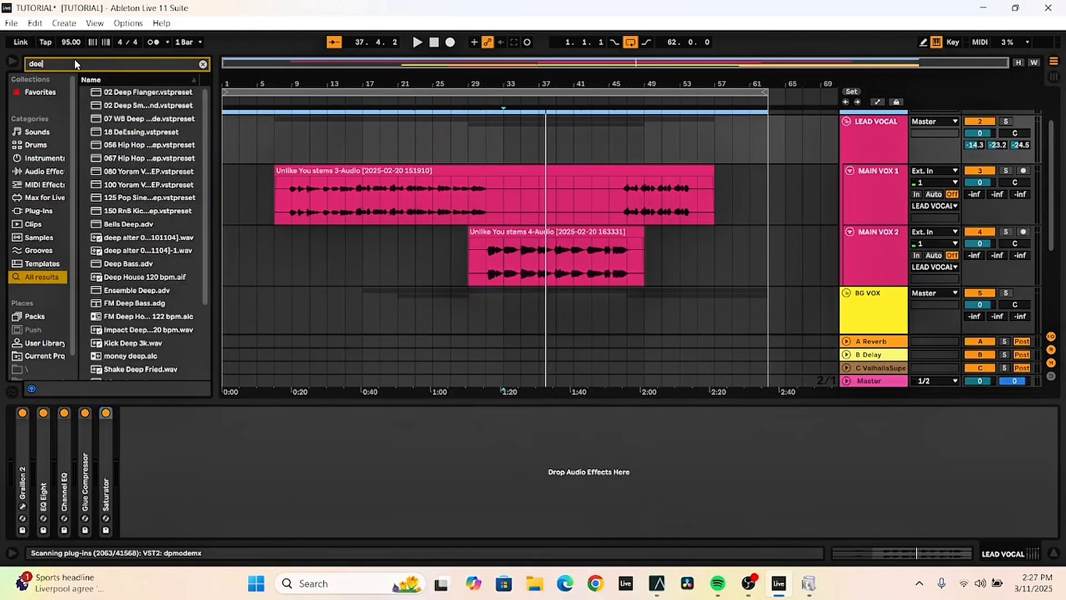
text(ss)
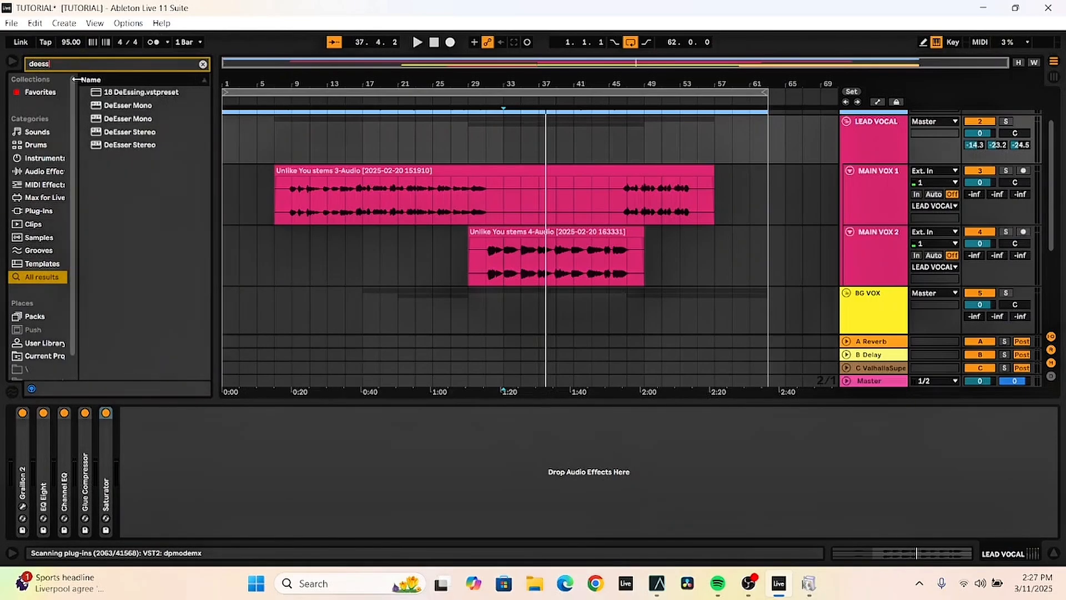
double_click(127, 93)
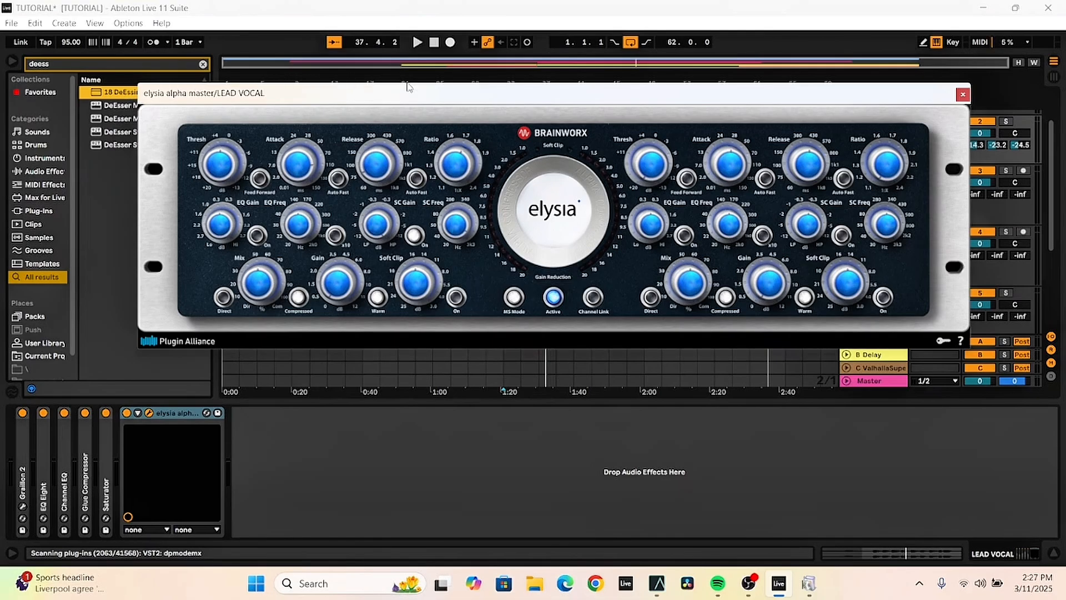
click(963, 95)
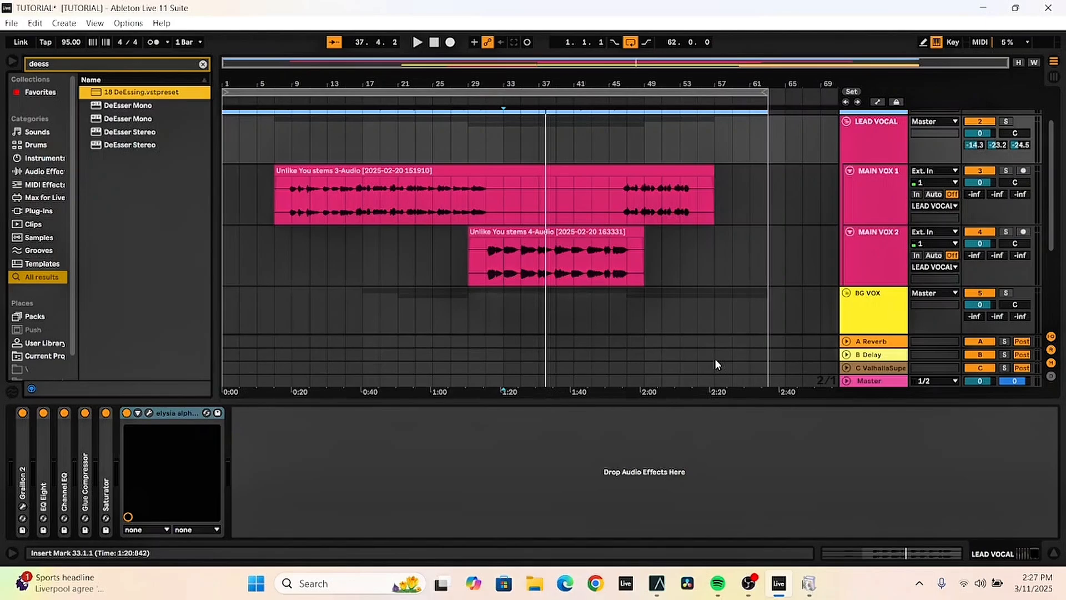
click(172, 414)
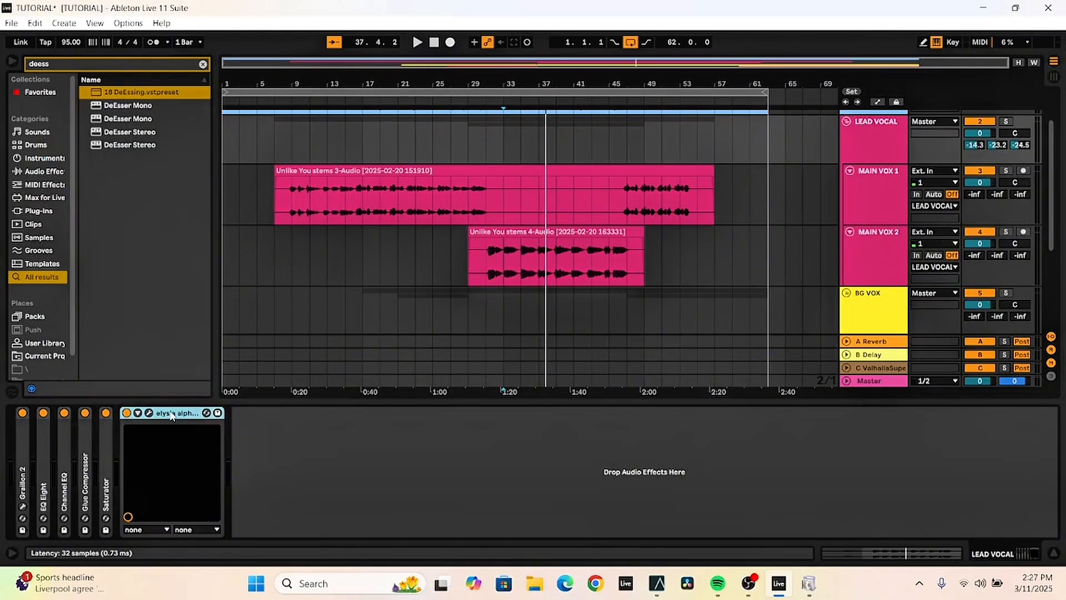
Remove the elysia alpha de-esser from LEAD VOCAL, search the browser for eq and load EQ Eight after Saturator
key(Delete)
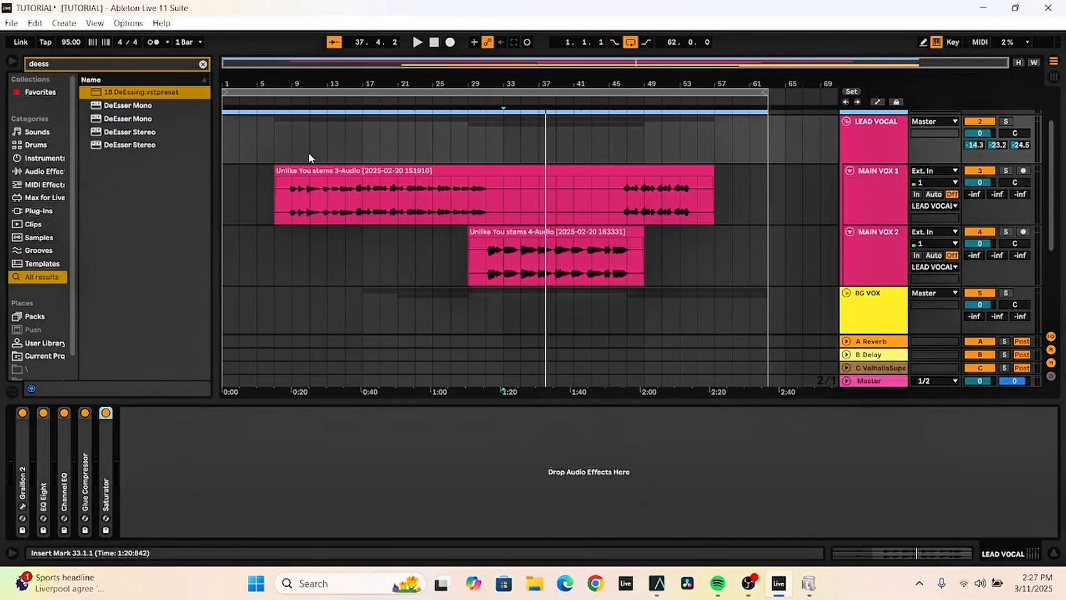
click(203, 65)
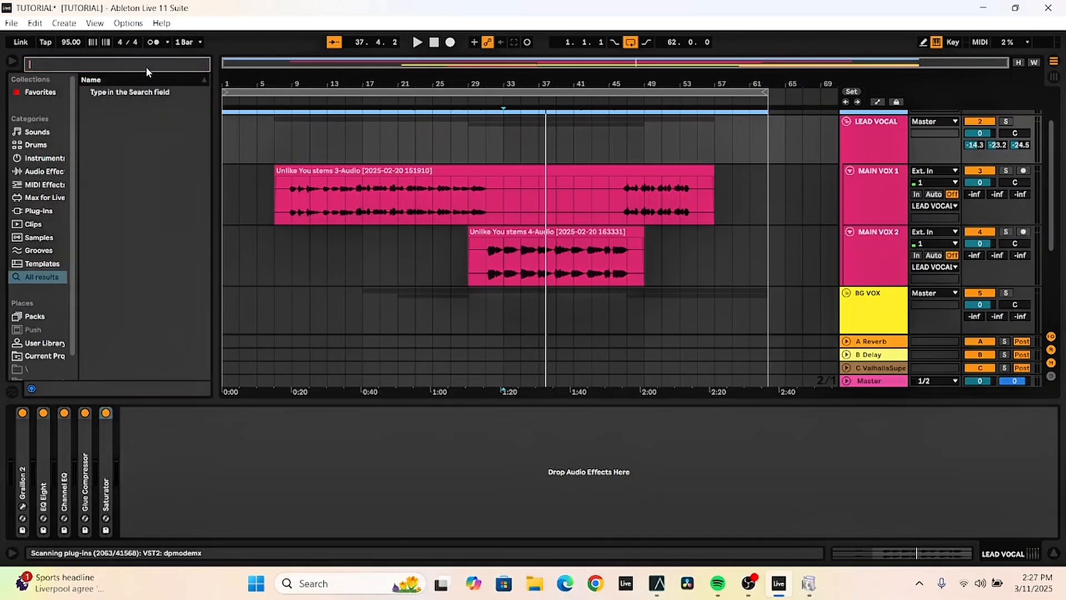
text(d)
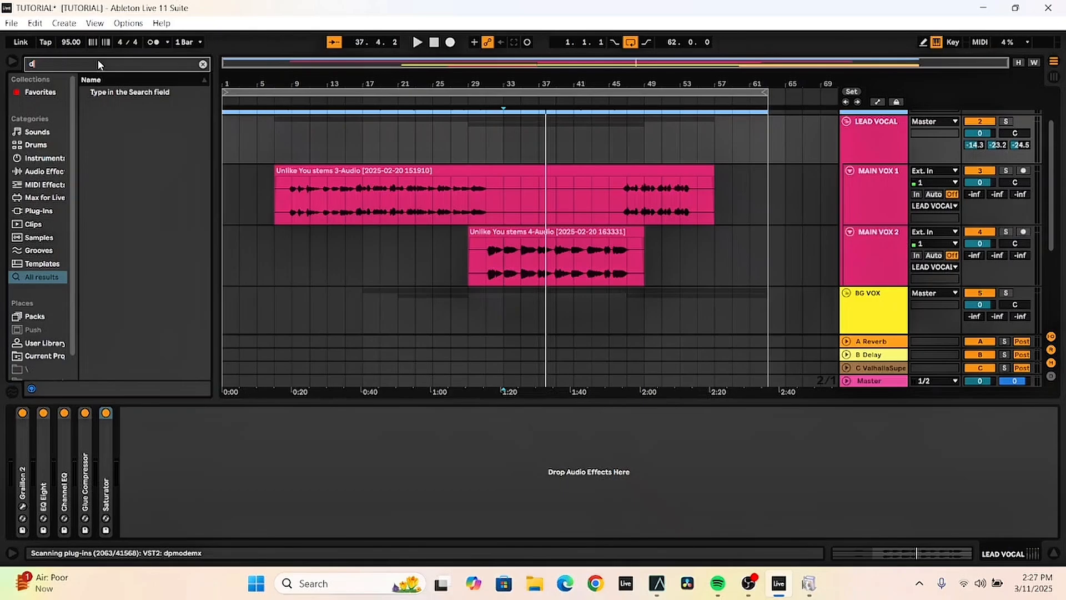
key(BackSpace)
text(eq)
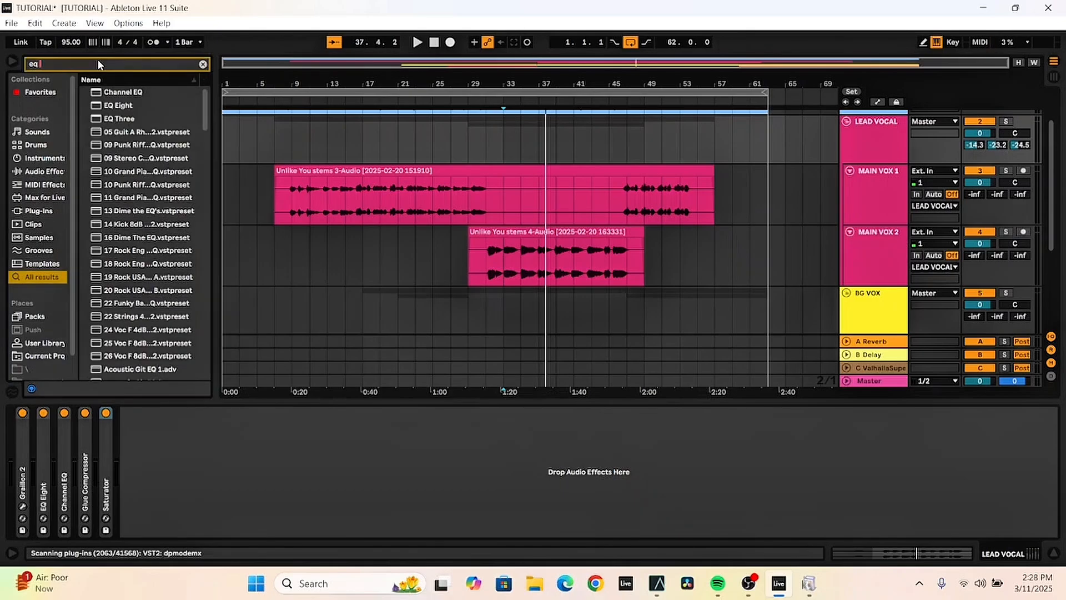
double_click(148, 105)
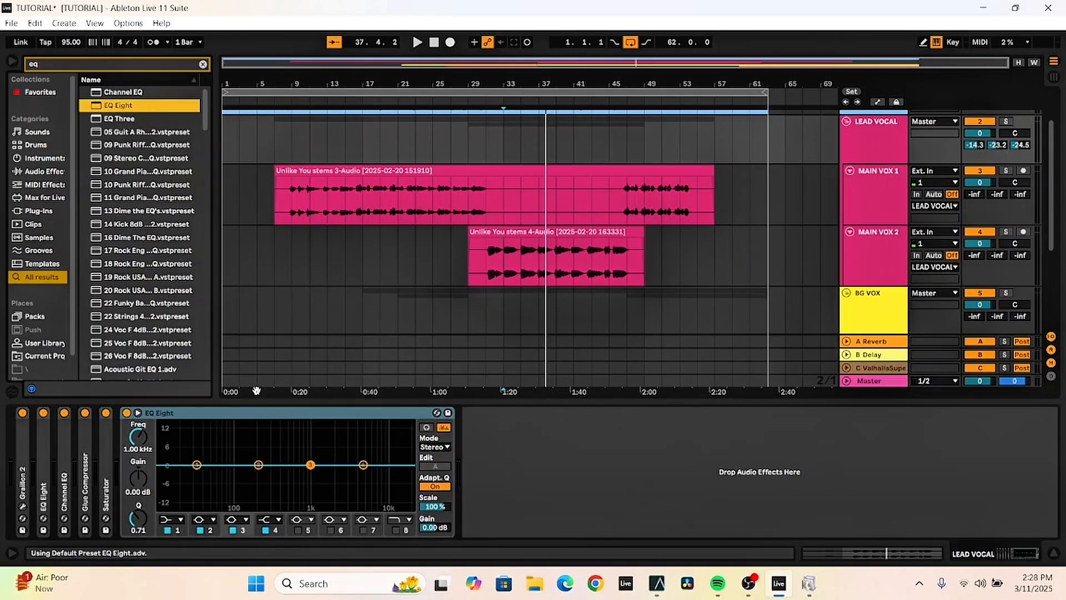
Raise band 3 of the new EQ Eight to a 9.55 dB boost at 938 Hz with Q 1.52
key(space)
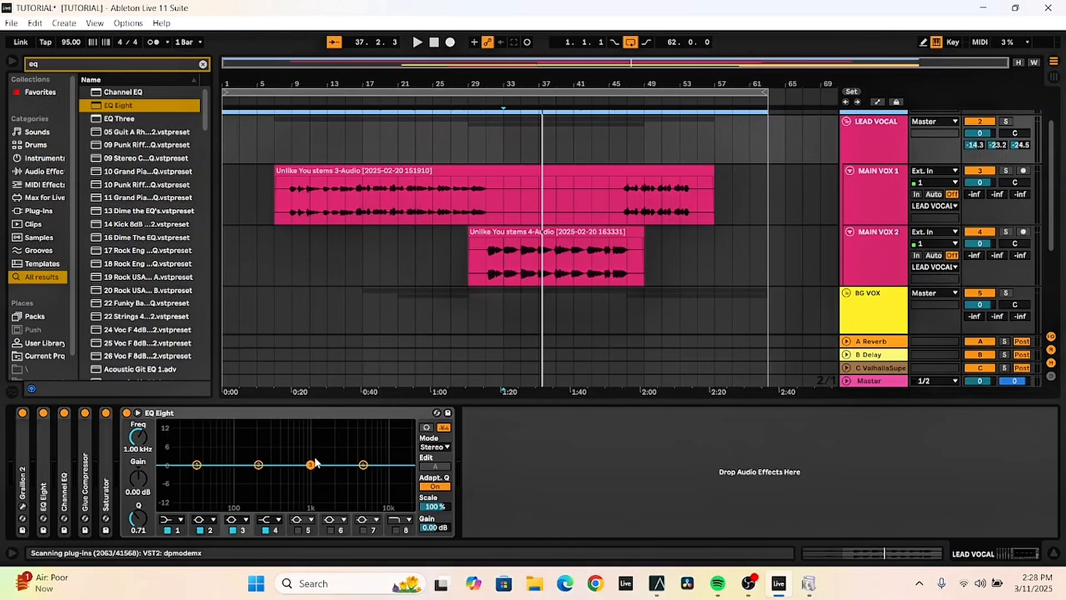
drag(311, 464, 312, 425)
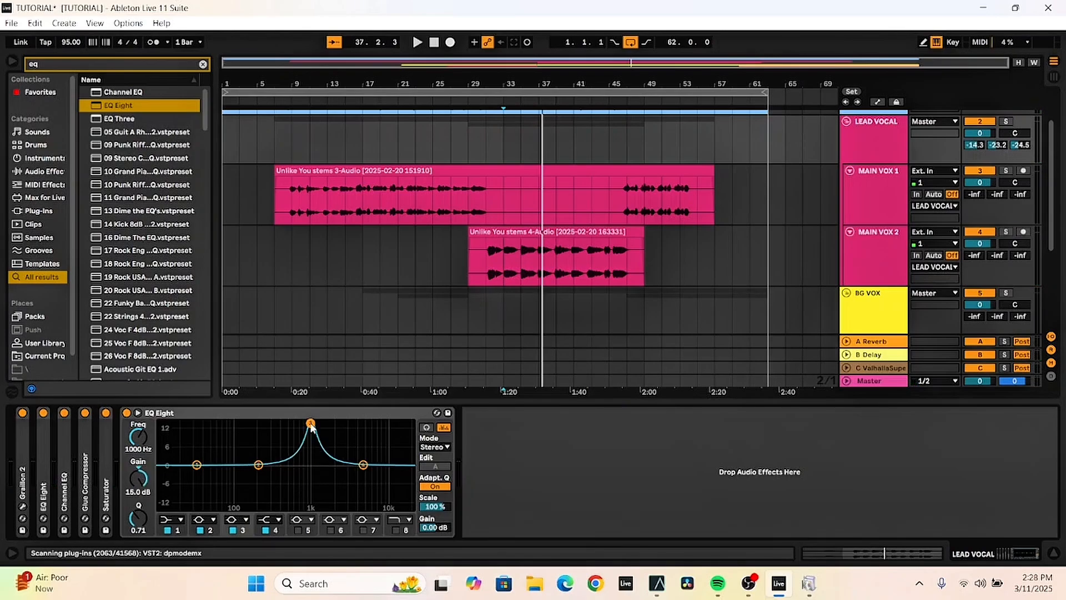
drag(138, 519, 138, 485)
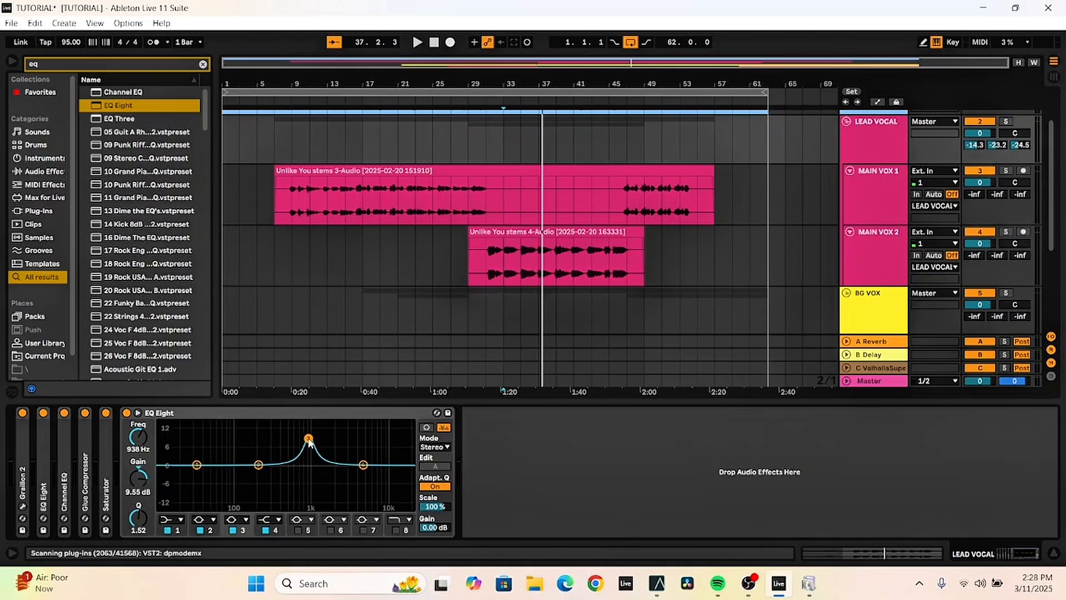
Play LEAD VOCAL from bar 35 and sweep EQ Eight band 3 up to a 15 dB boost at 3.09 kHz
click(520, 286)
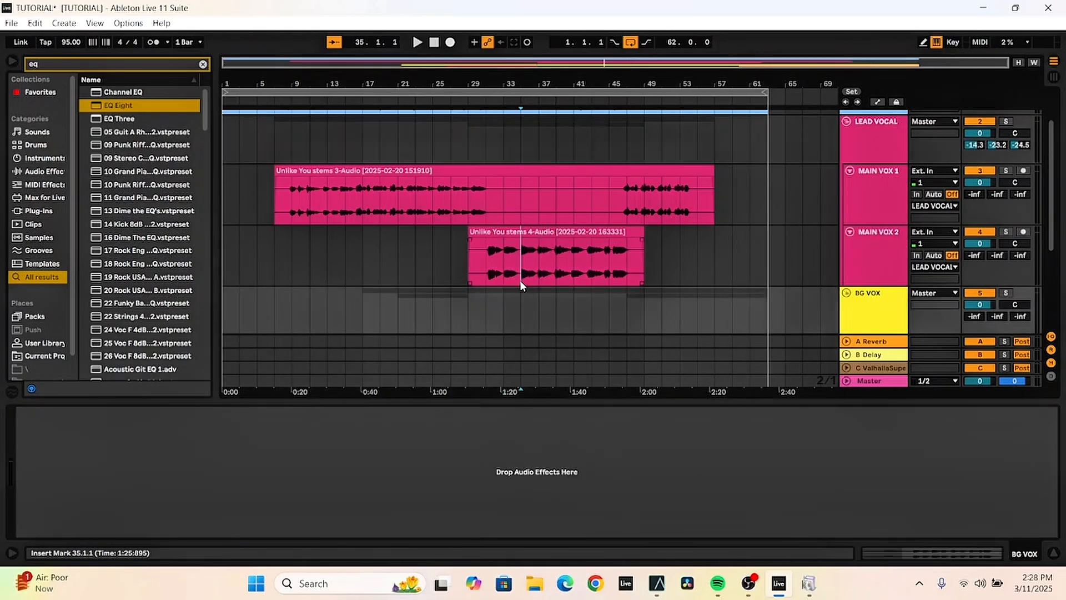
click(519, 280)
click(868, 139)
key(space)
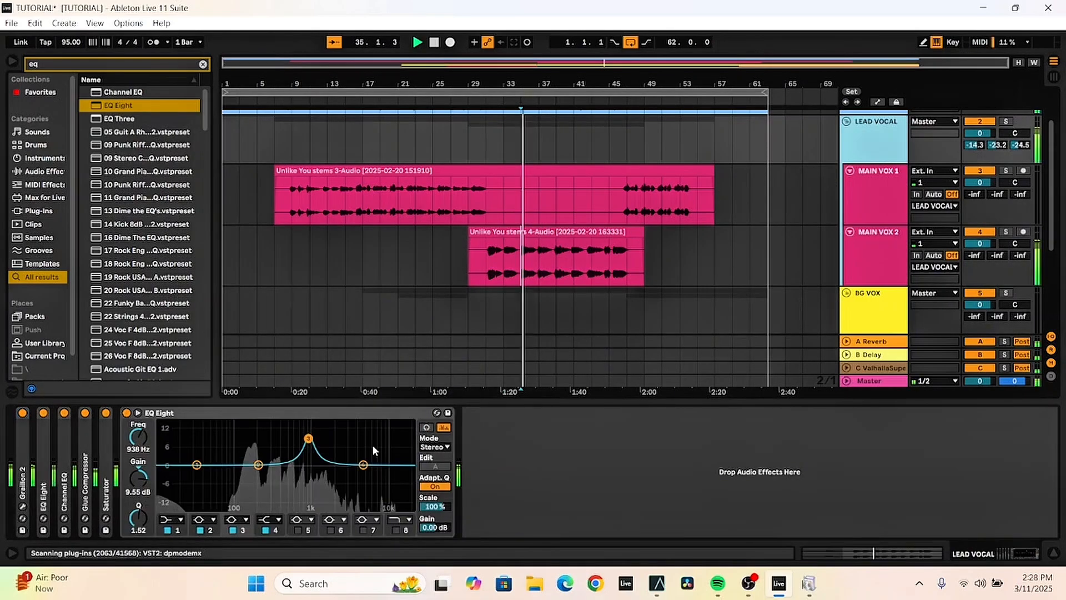
drag(308, 439, 343, 423)
key(space)
key(space)
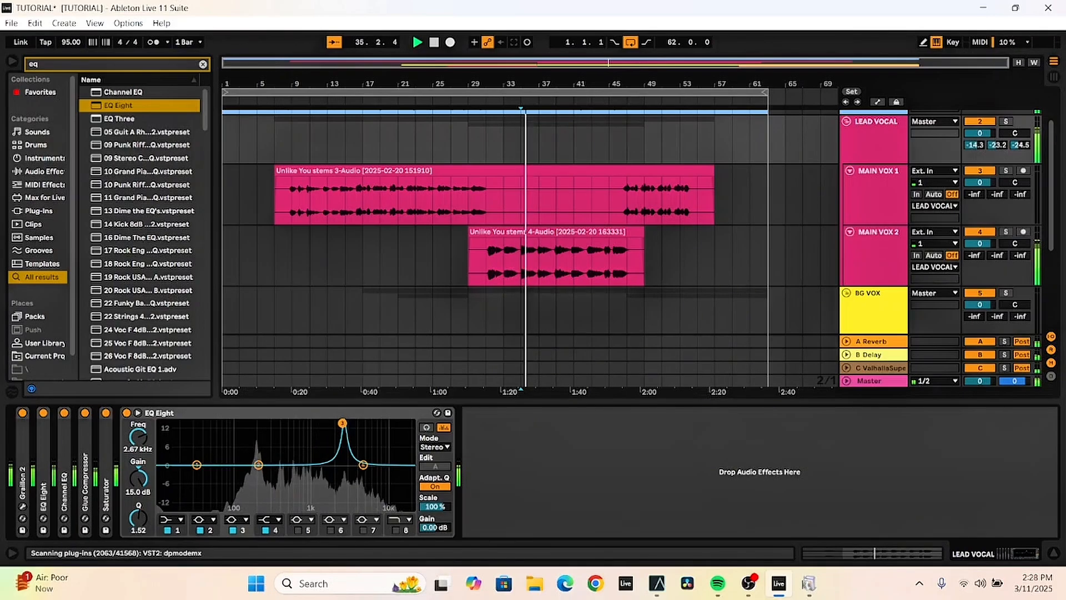
drag(342, 423, 348, 424)
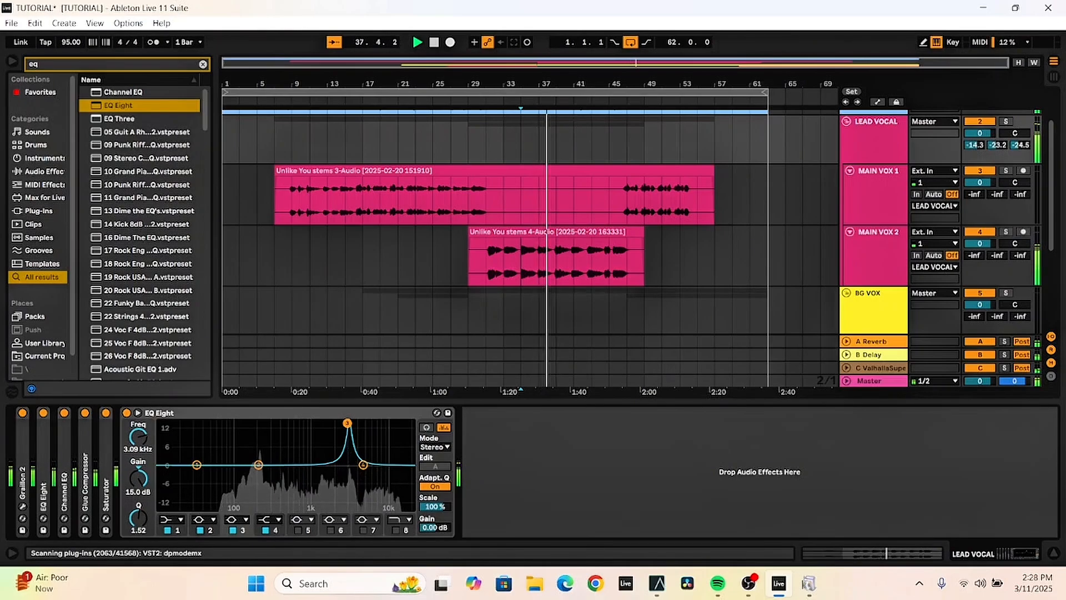
Narrow EQ Eight band 3 to Q 4.62 and boost it 11 dB at 3.52 kHz while replaying from bar 35
drag(347, 423, 350, 454)
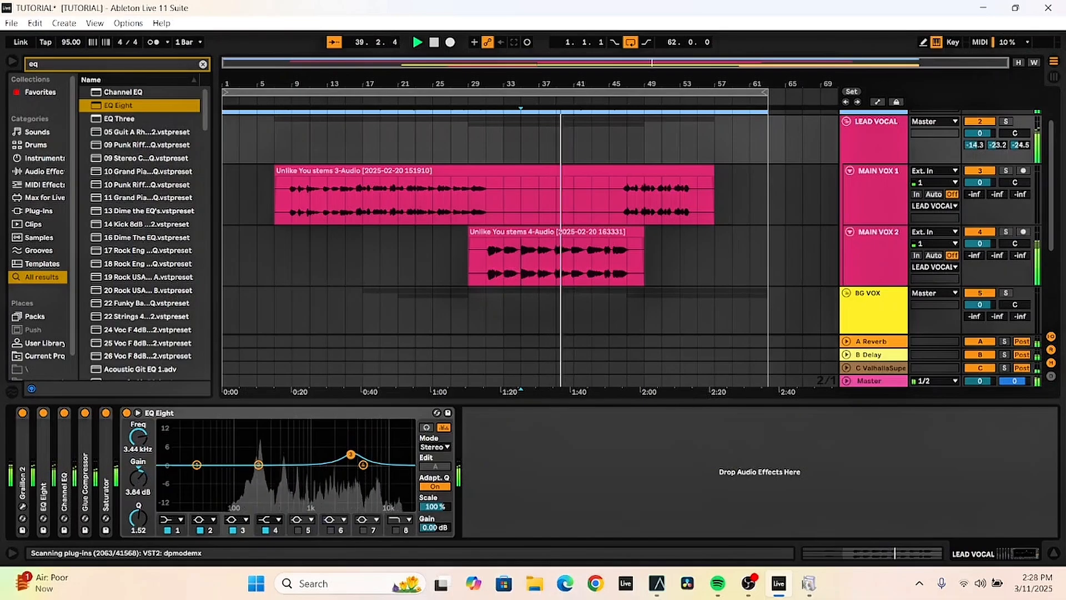
key(space)
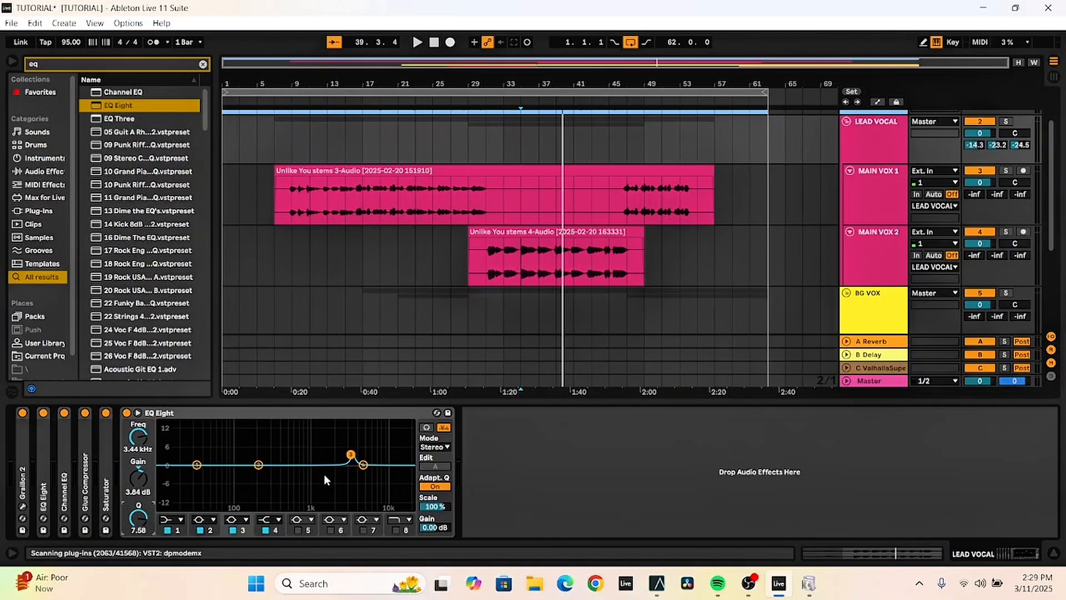
key(space)
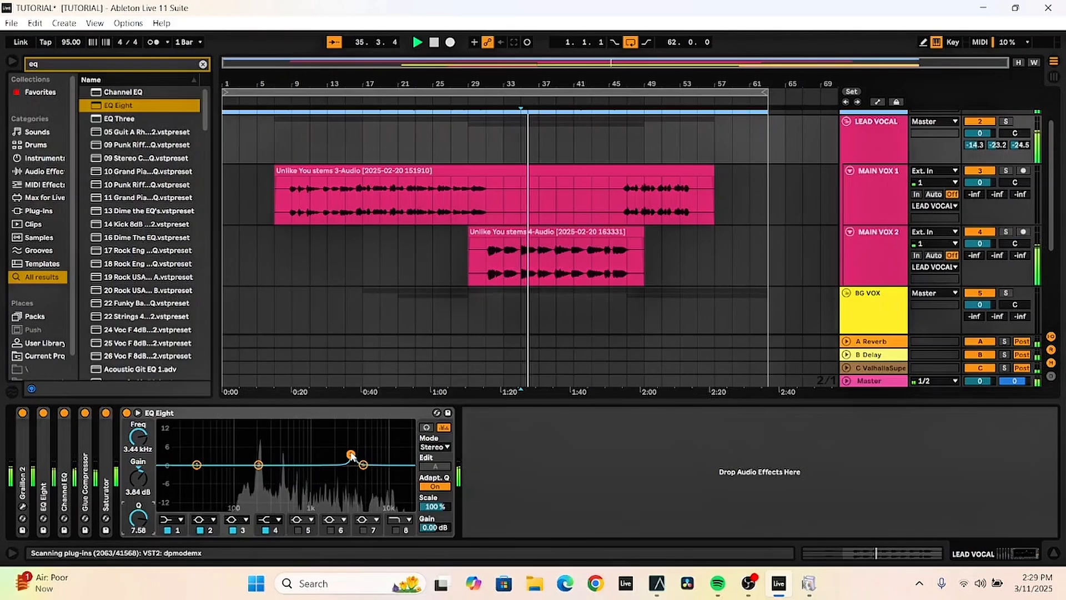
drag(351, 455, 352, 433)
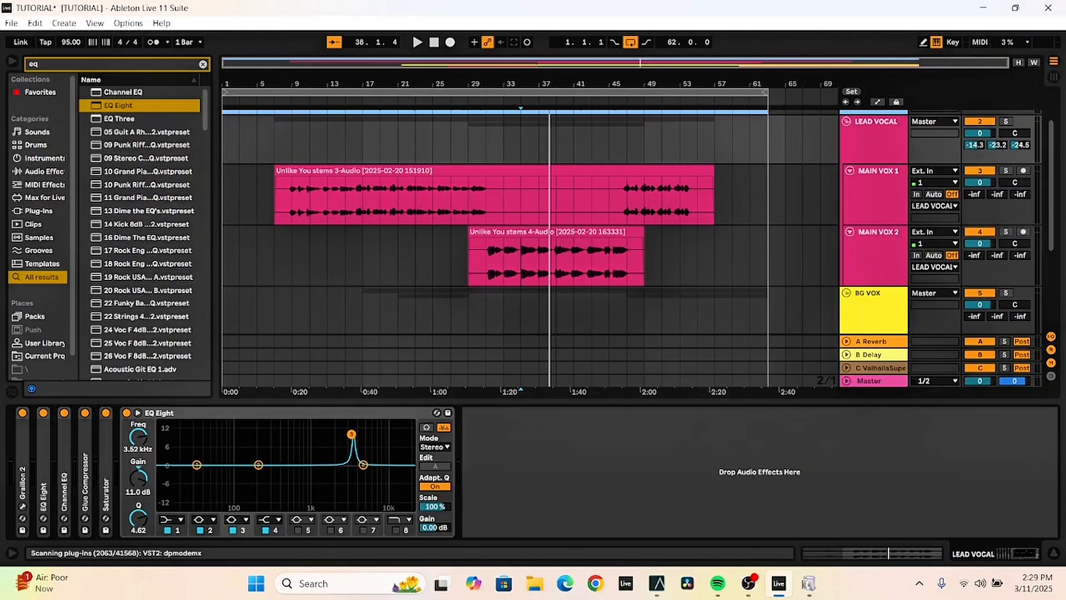
Turn EQ Eight band 3 into a -3.84 dB cut at 6.39 kHz while replaying the lead vocal from bar 35
key(space)
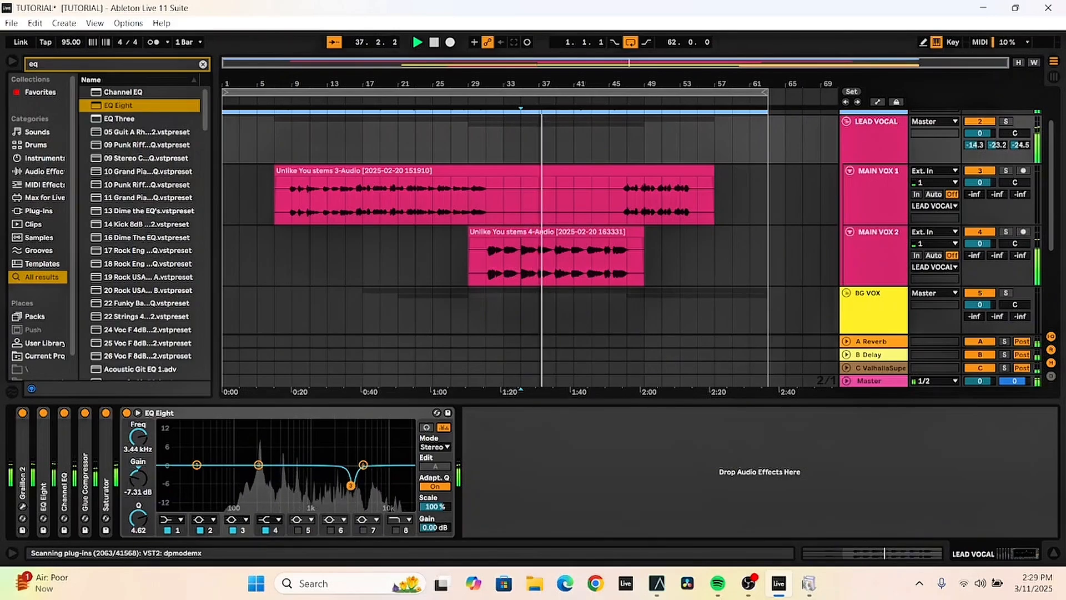
key(space)
key(space)
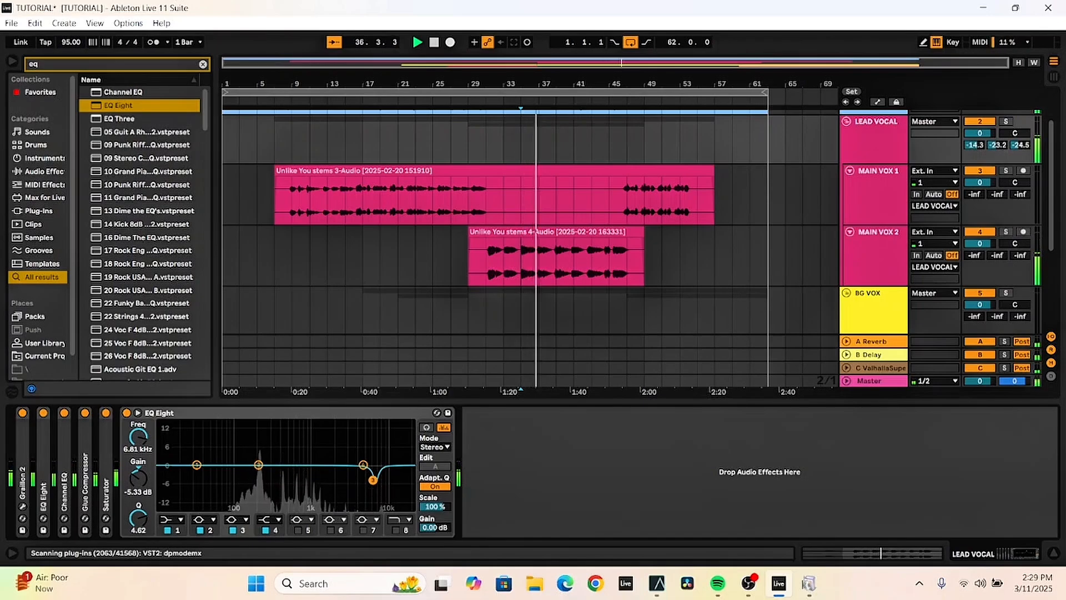
mouse_move(373, 480)
mouse_down()
mouse_move(374, 447)
mouse_move(373, 476)
mouse_up()
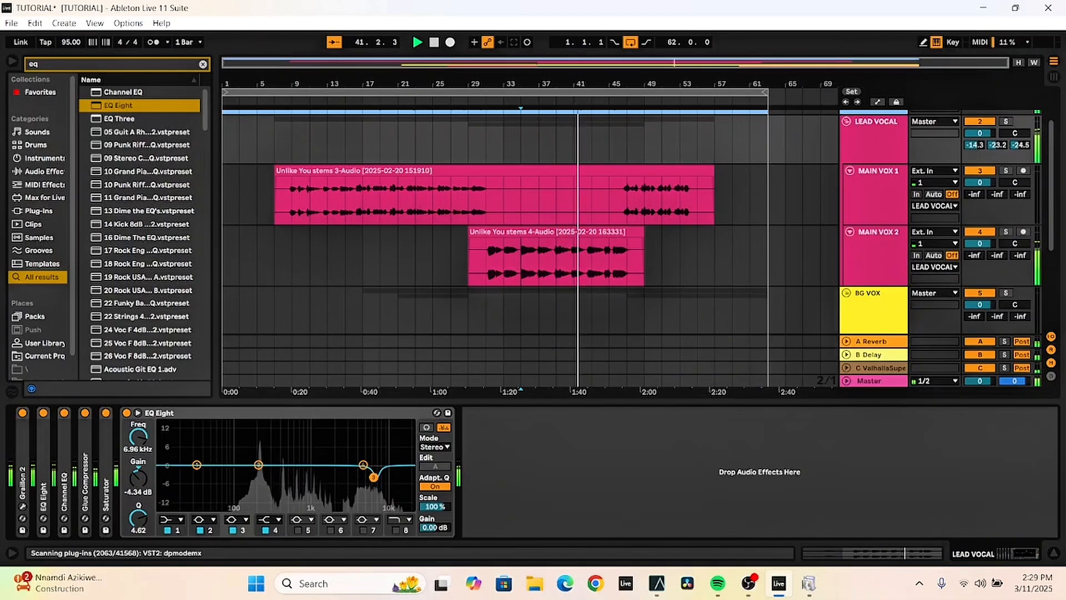
drag(374, 477, 371, 476)
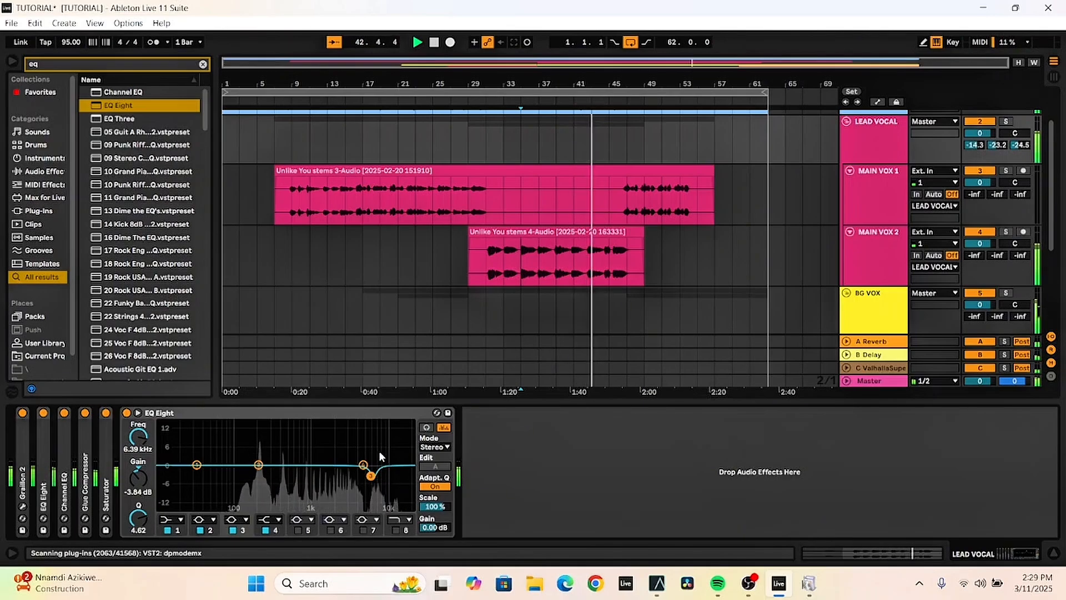
Stop playback, fold the last EQ Eight on LEAD VOCAL and select the LEAD VOCAL group
double_click(322, 416)
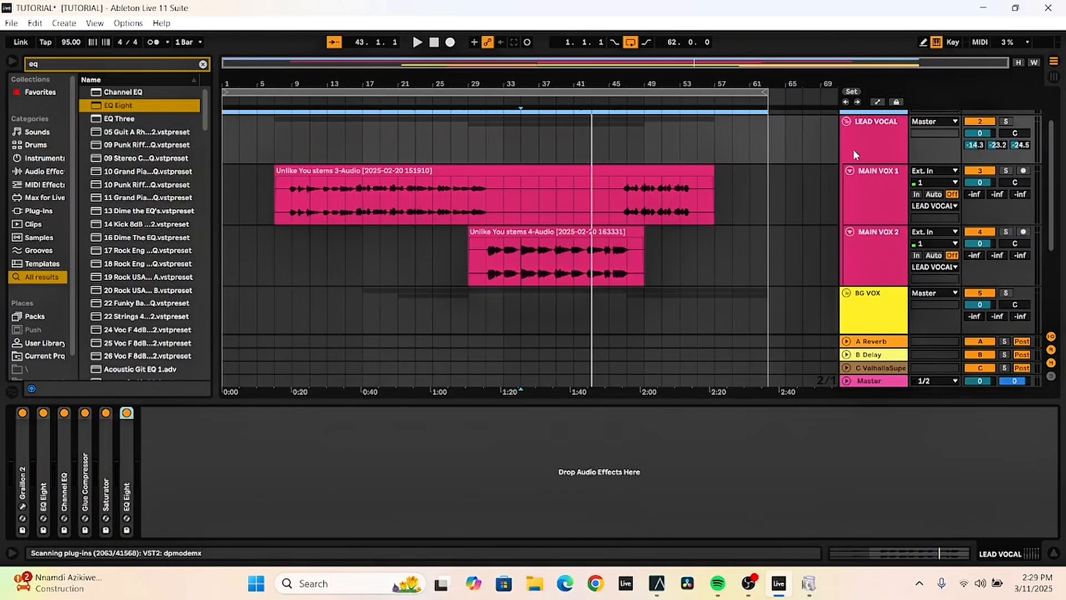
double_click(129, 462)
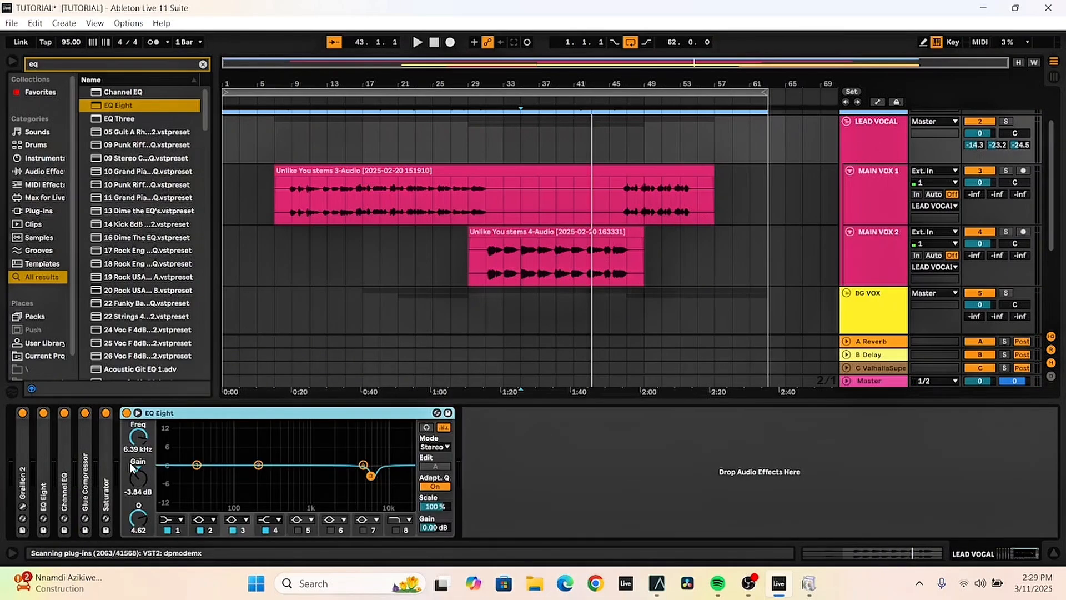
double_click(231, 416)
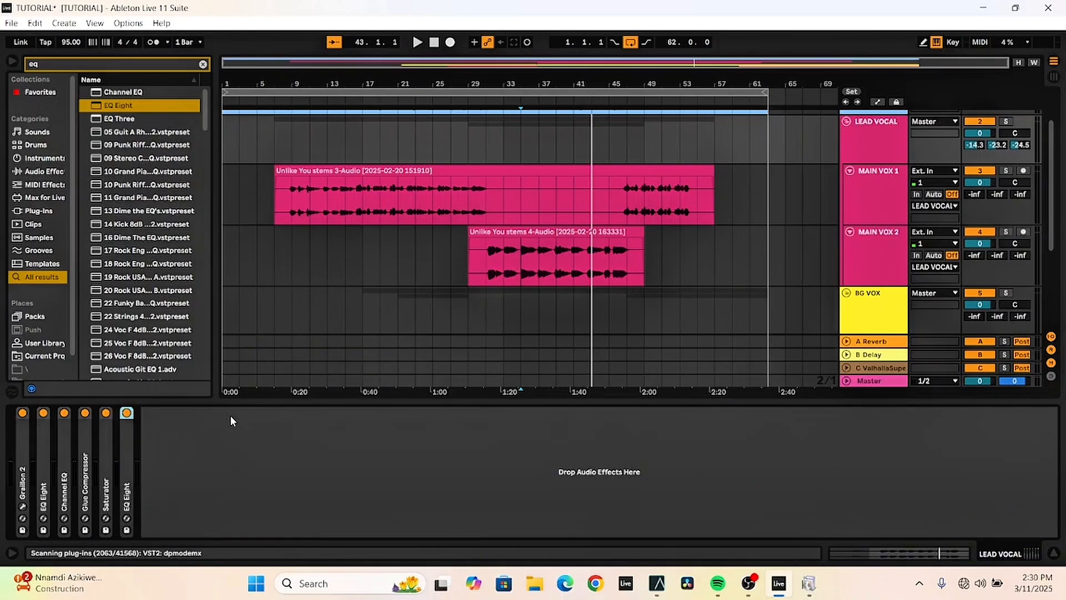
click(877, 138)
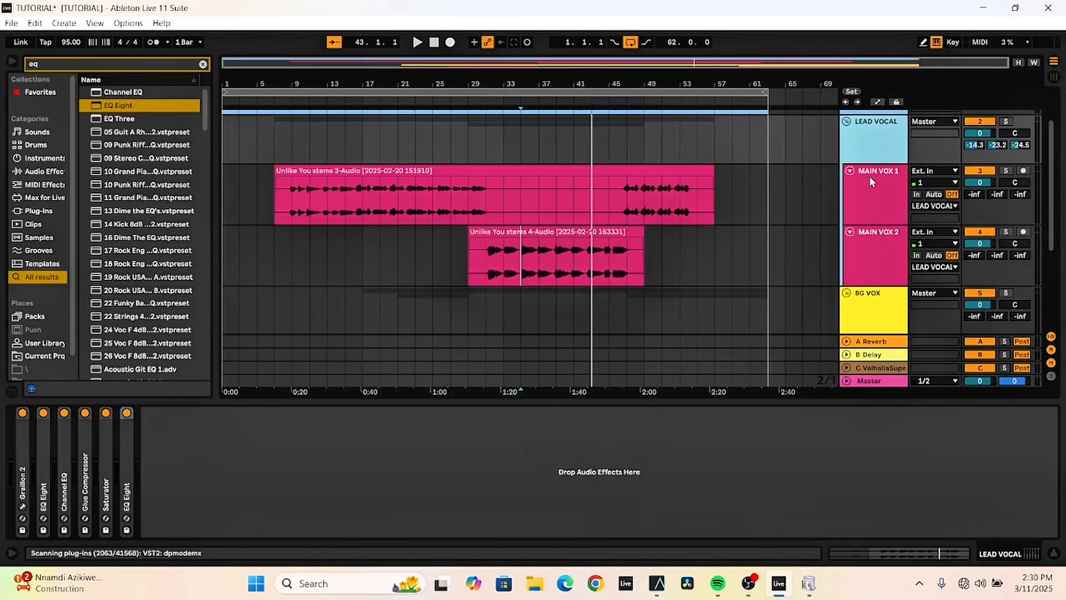
Play from bar 27 and lower the MAIN VOX 2 clip's gain to -7.80 dB
scroll(869, 178, down, 1)
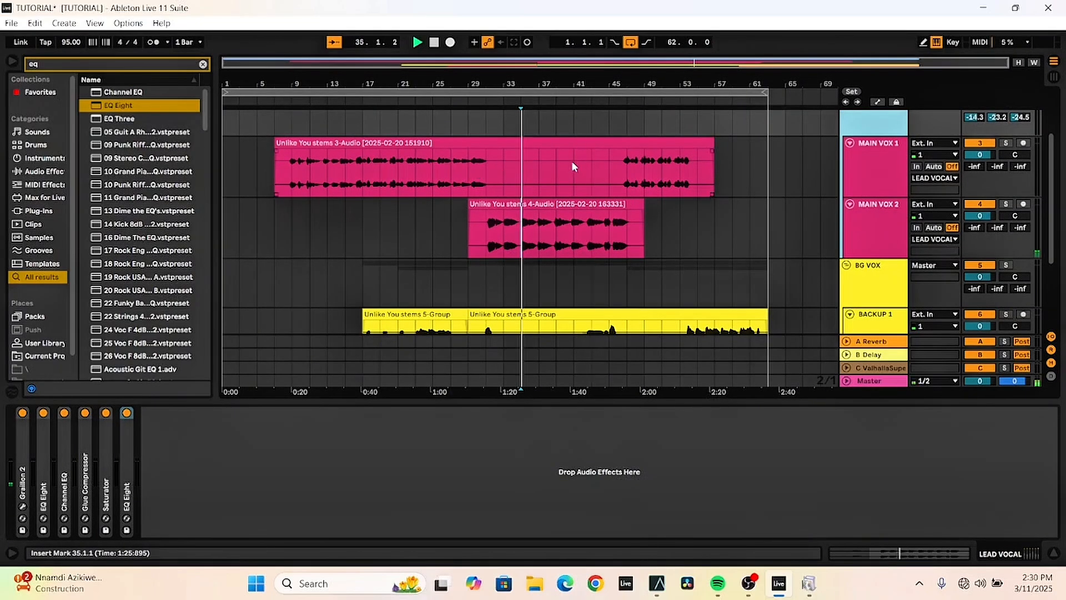
click(446, 183)
key(space)
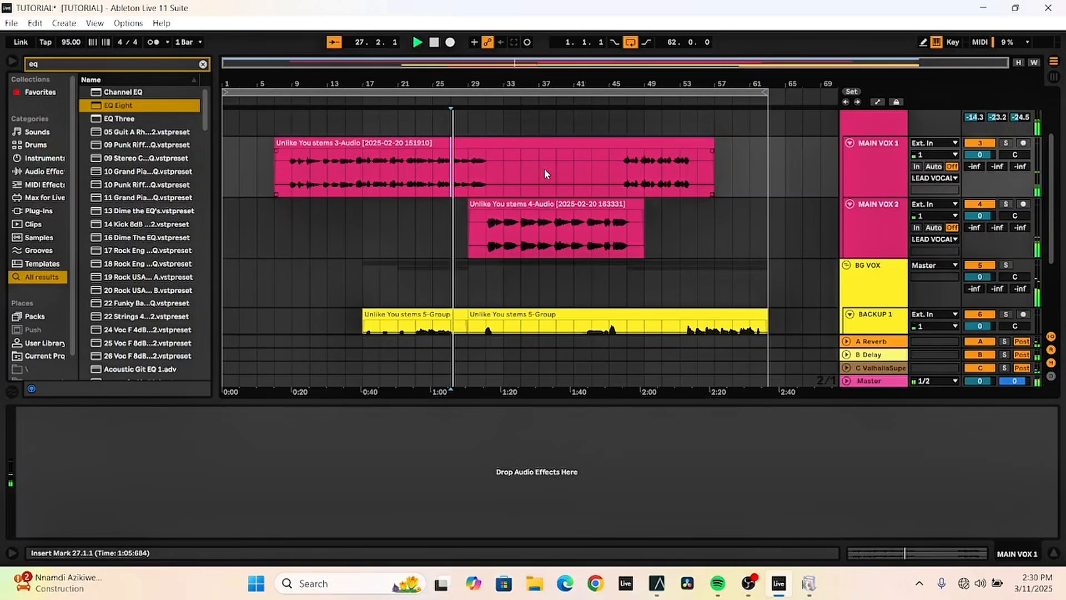
click(560, 204)
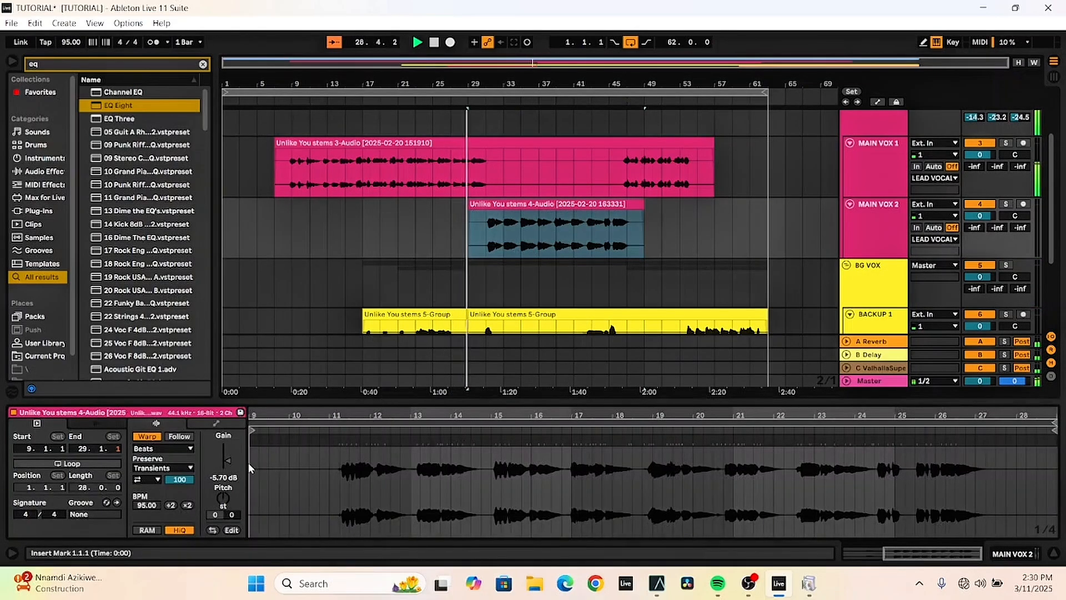
drag(227, 460, 227, 479)
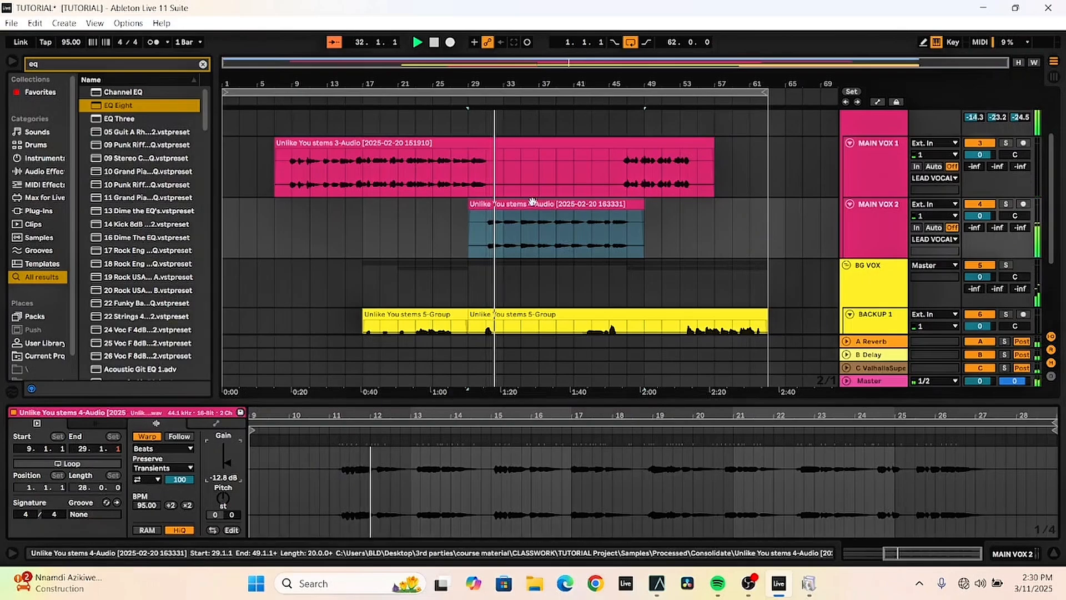
drag(227, 462, 227, 459)
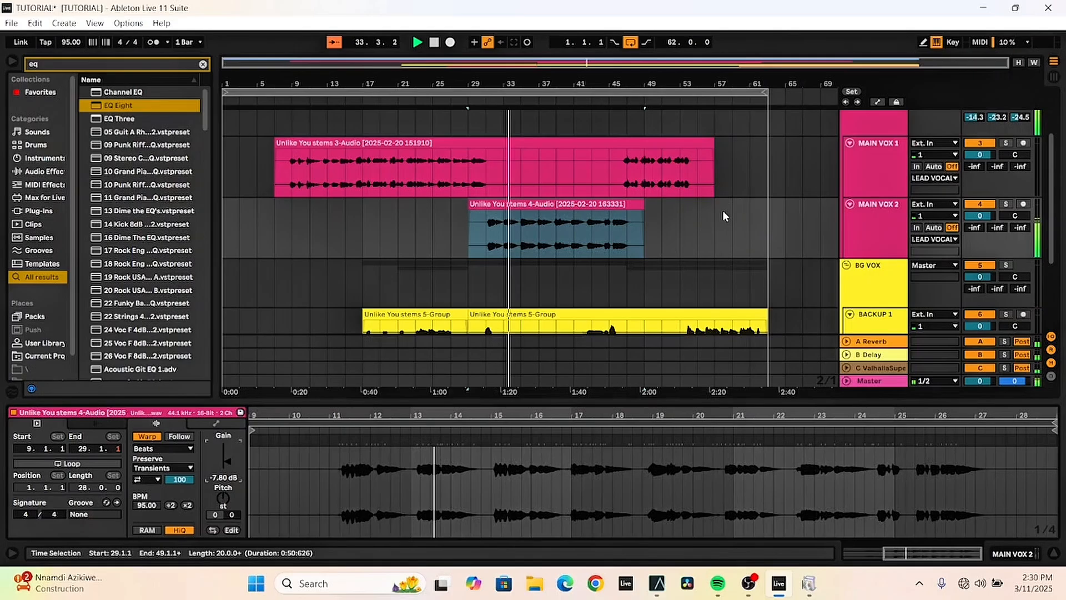
Replay from bar 29 to check the MAIN VOX 2 clip's level against the beat and the other vocal tracks
scroll(723, 214, down, 2)
scroll(725, 218, up, 3)
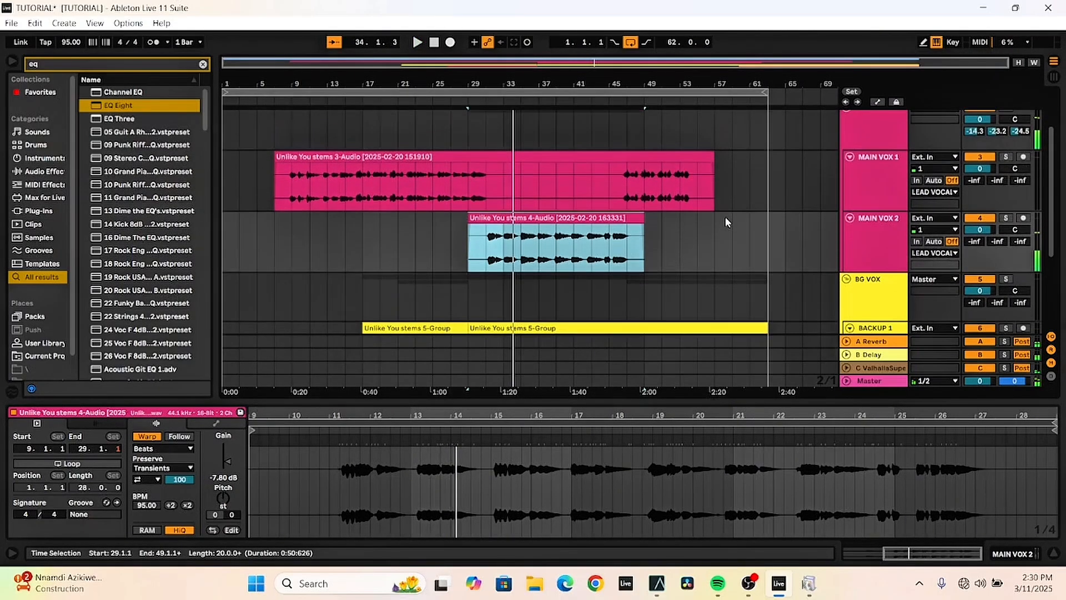
scroll(725, 218, down, 2)
scroll(725, 218, up, 2)
scroll(742, 201, down, 2)
scroll(741, 202, up, 6)
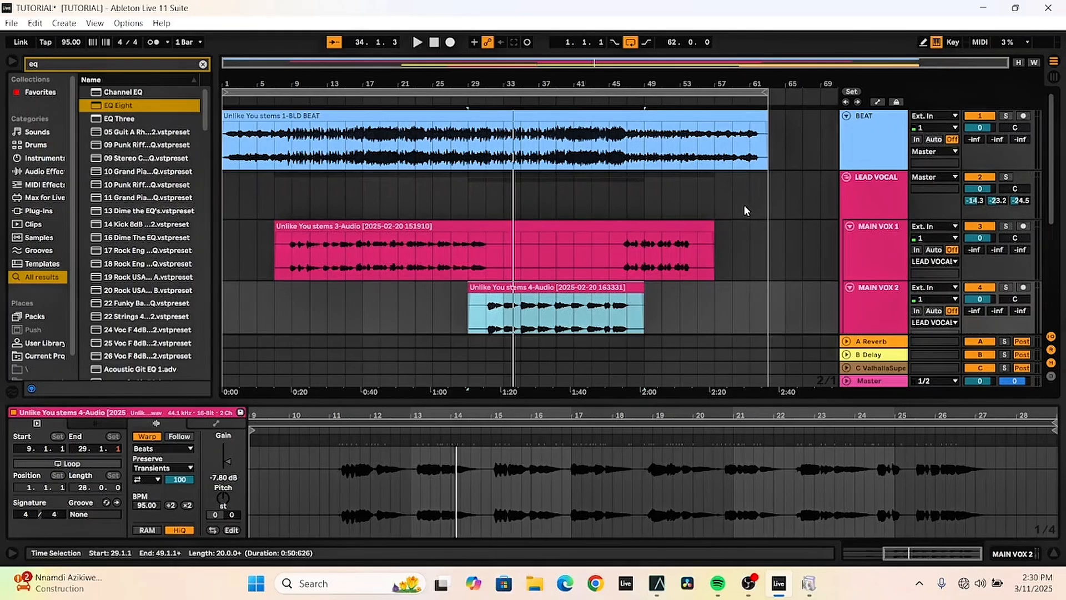
scroll(755, 209, down, 3)
scroll(807, 185, up, 4)
key(space)
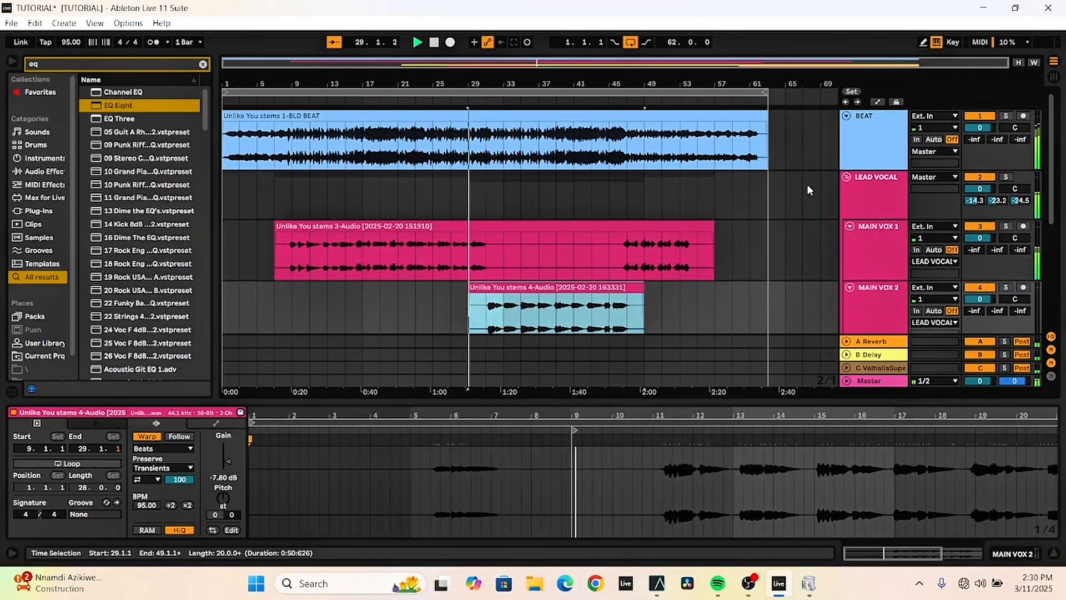
scroll(817, 231, down, 2)
scroll(808, 218, down, 5)
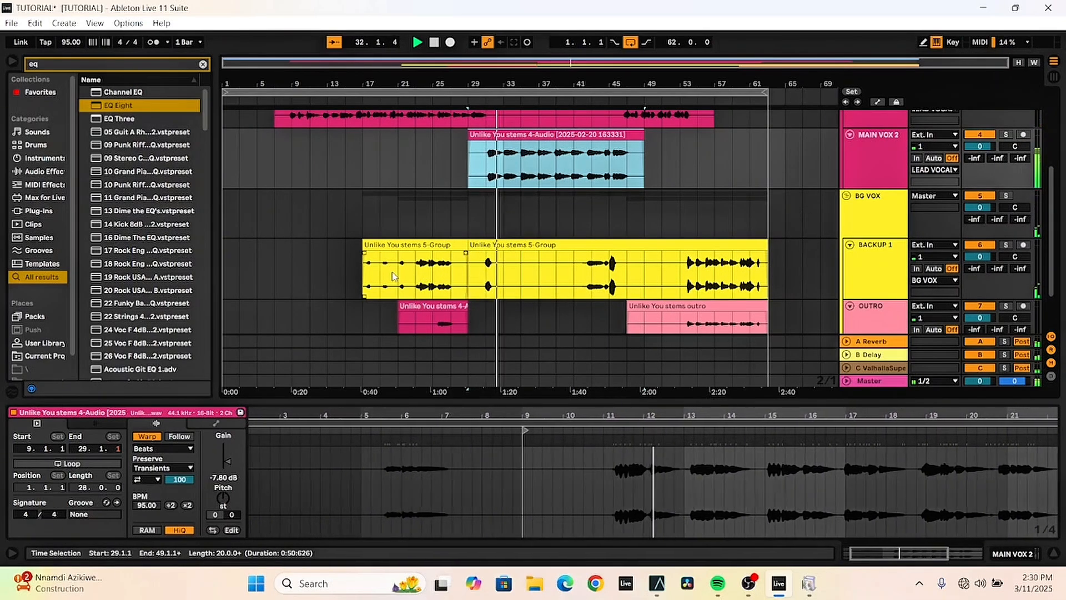
Play the first BACKUP 1 clip from bar 23 and from its start at bar 17 to judge its level
click(417, 268)
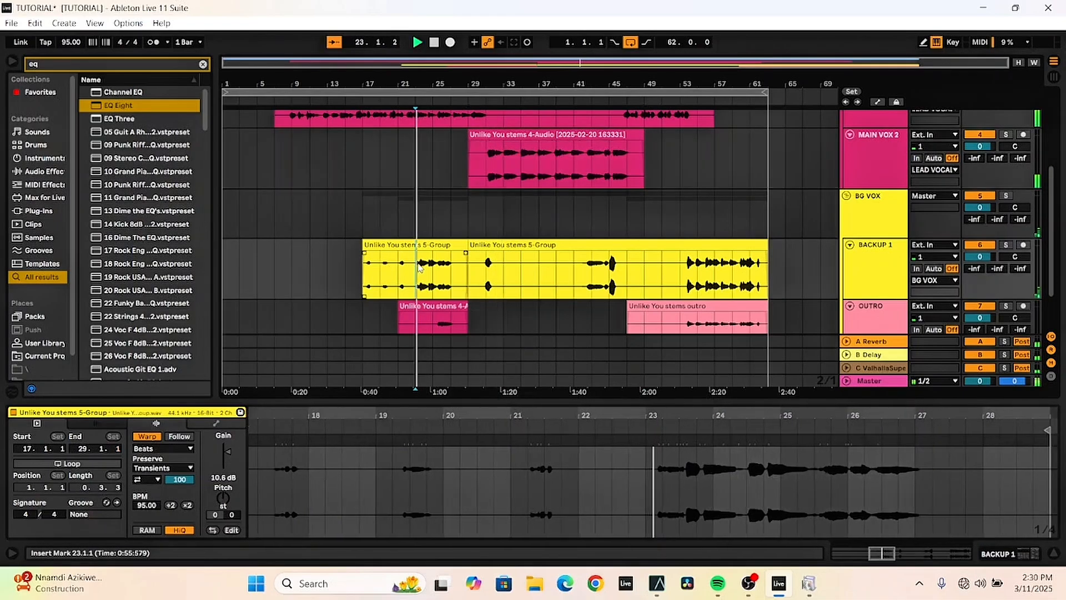
key(space)
click(456, 245)
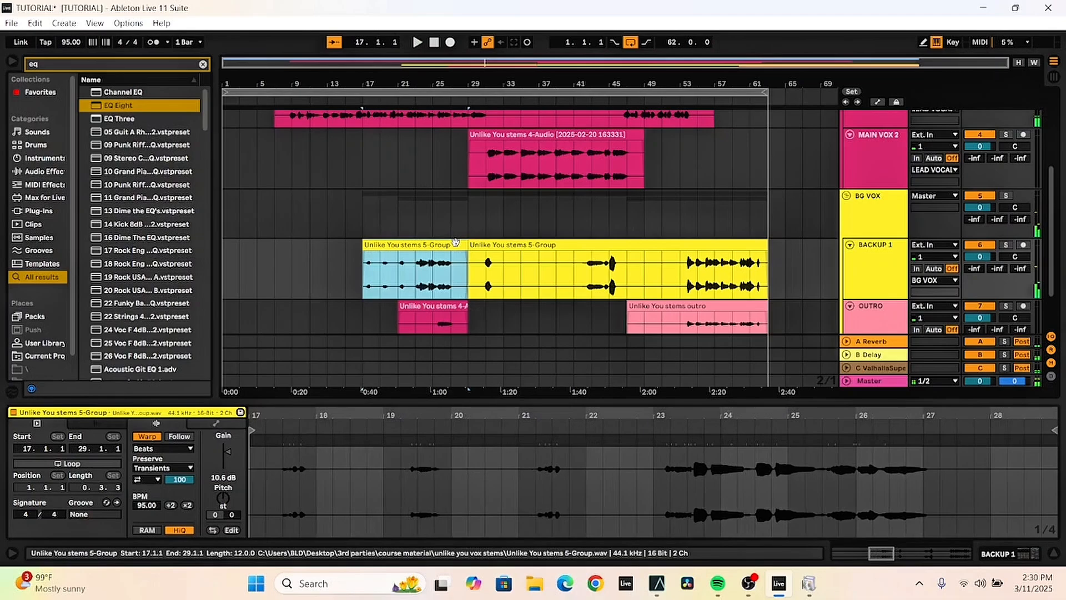
key(ctrl+c)
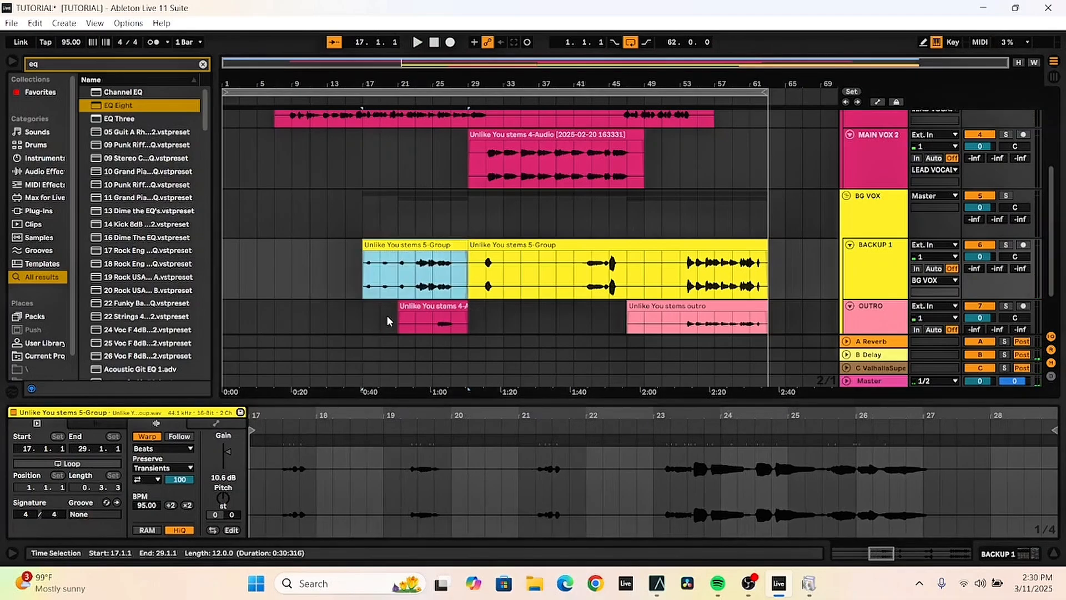
click(369, 286)
key(space)
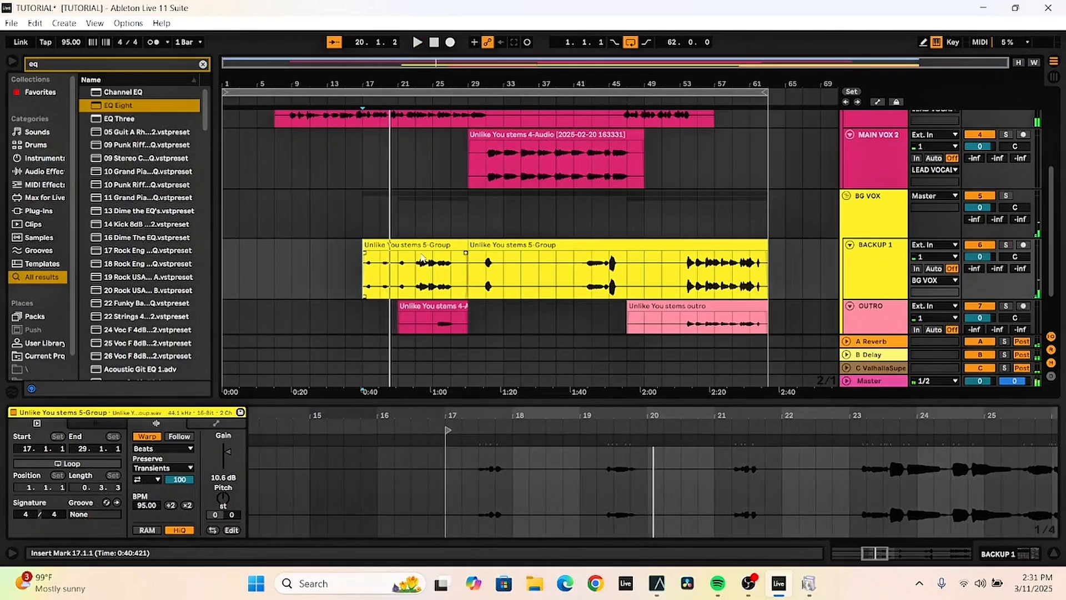
Lower the first BACKUP 1 clip's gain to 5.13 dB and replay it from bar 17
click(431, 244)
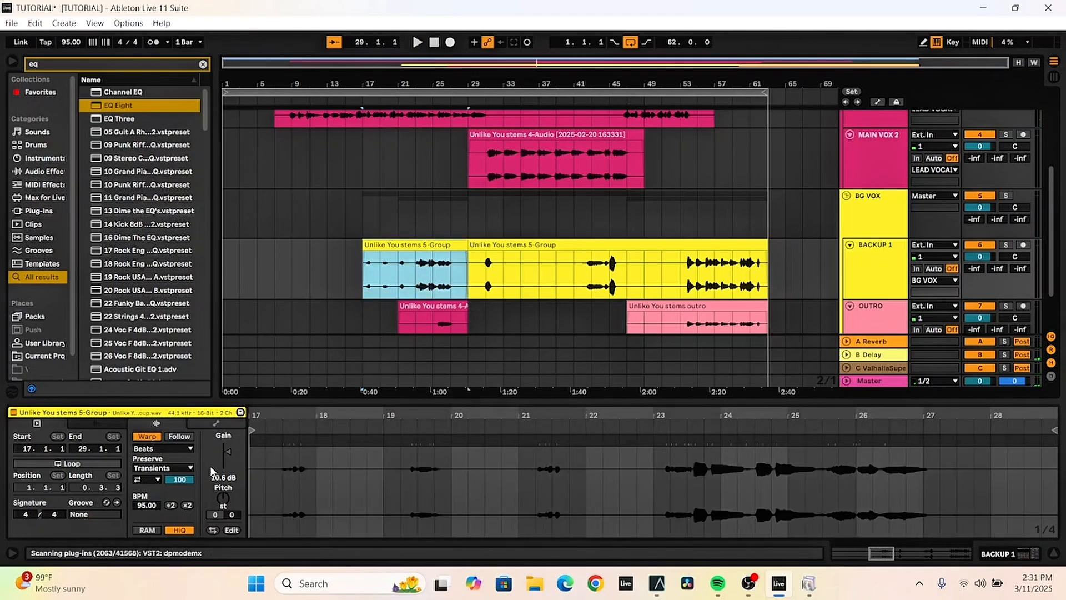
drag(226, 448, 226, 461)
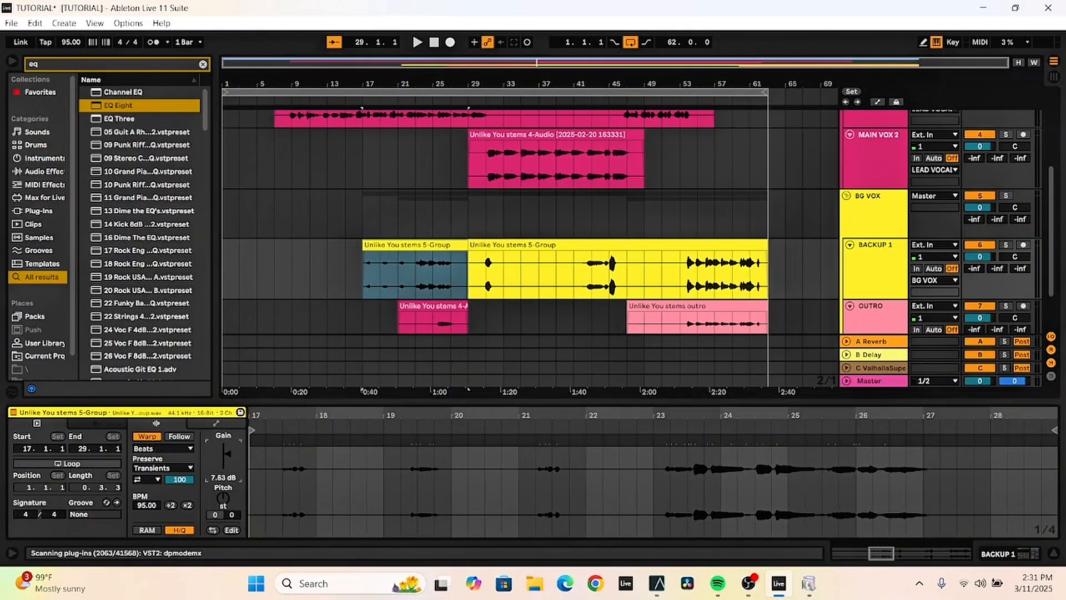
key(space)
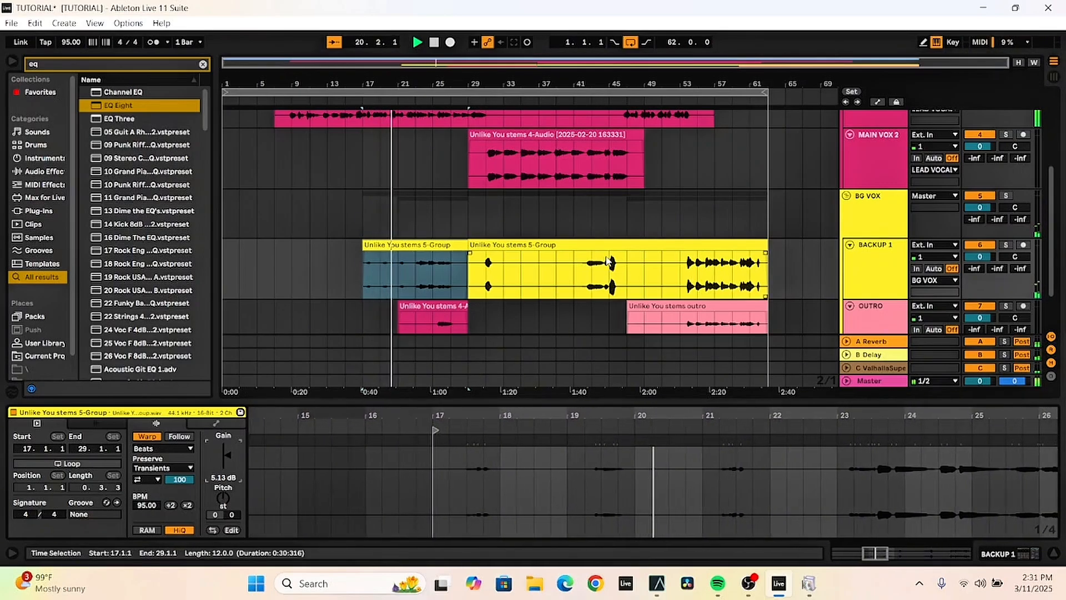
Lower the gain of the OUTRO track's first clip to -8.37 dB during playback and pan the track to 29R
scroll(478, 281, down, 3)
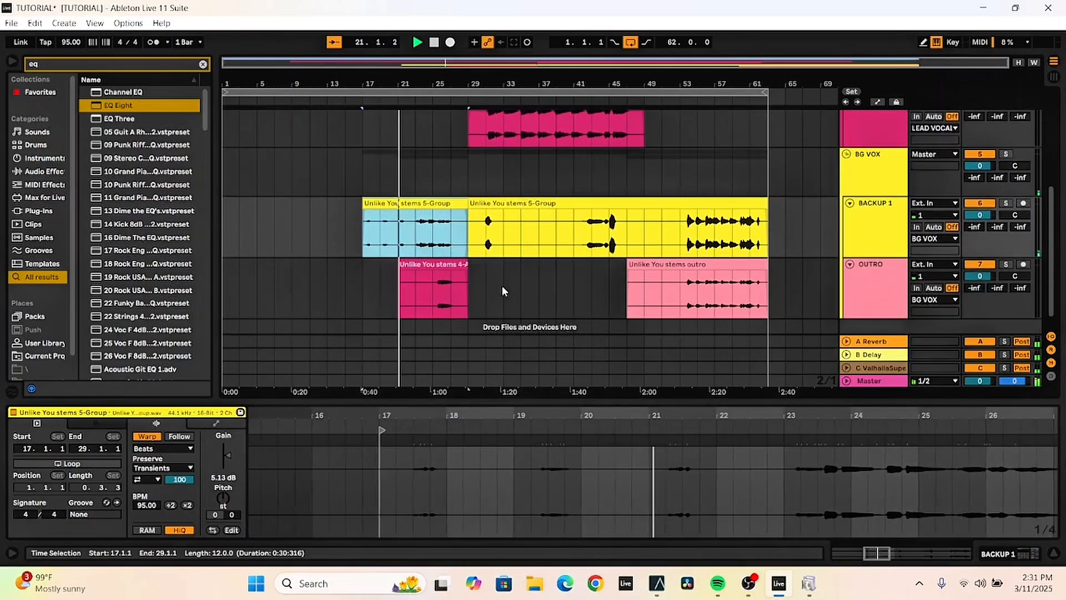
click(448, 251)
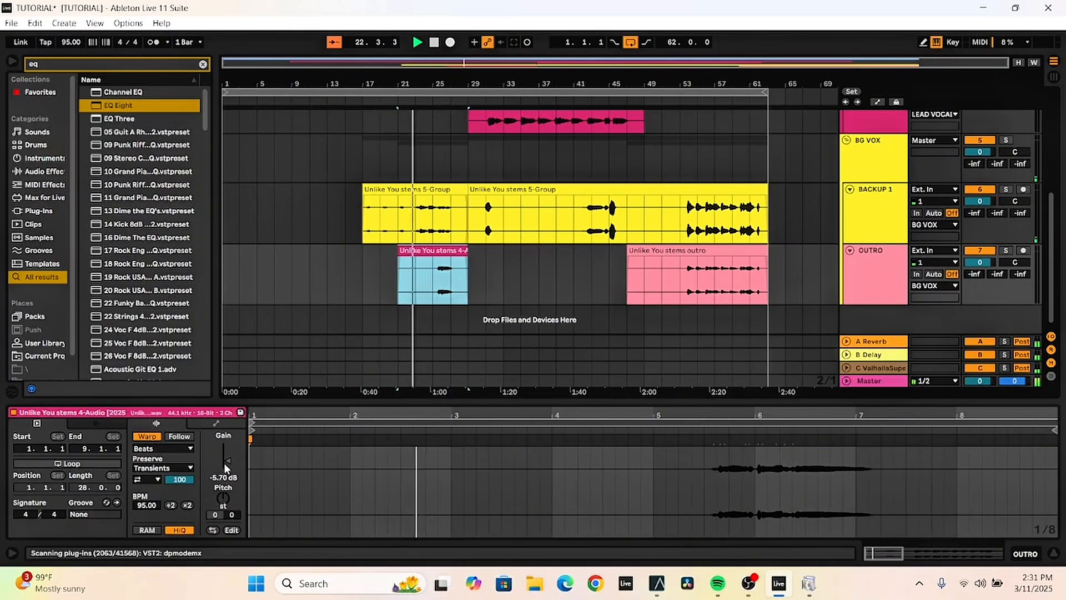
drag(228, 460, 225, 461)
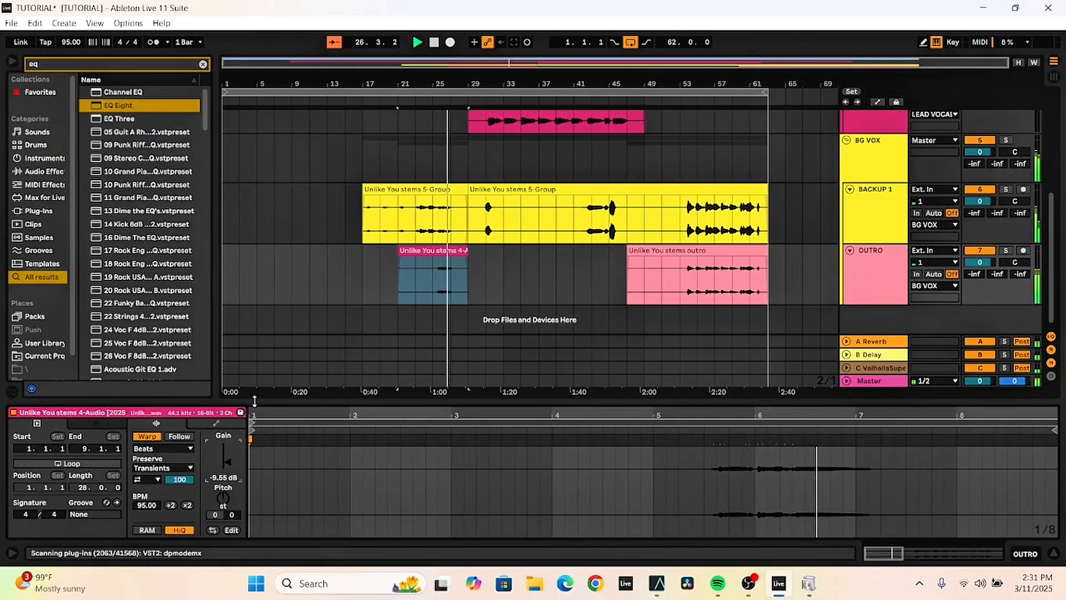
drag(225, 465, 225, 460)
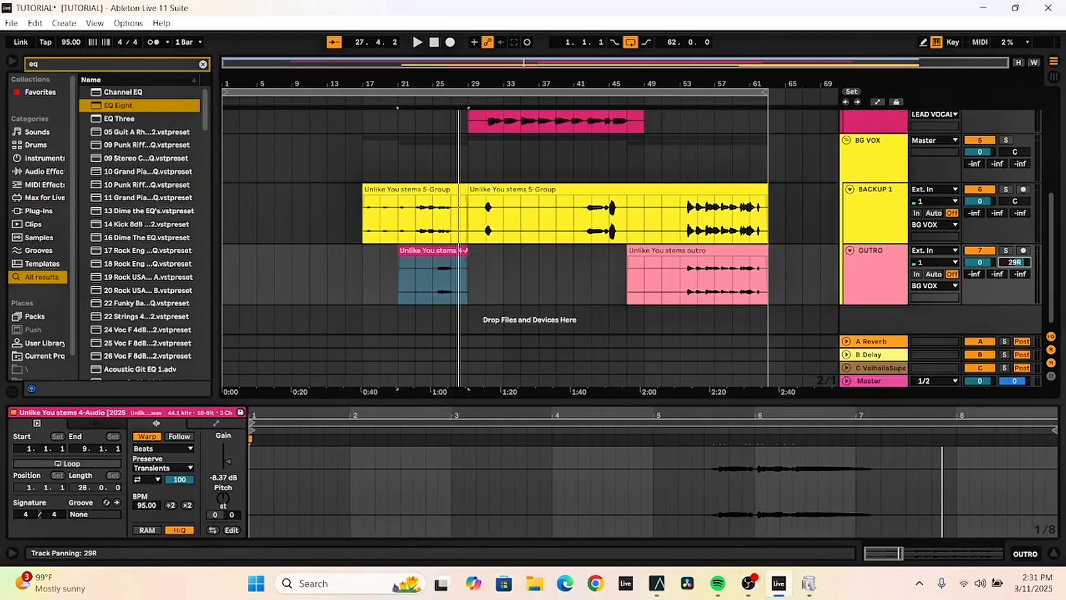
Insert a new audio track below OUTRO and move the Unlike You stems outro clip onto it
click(721, 251)
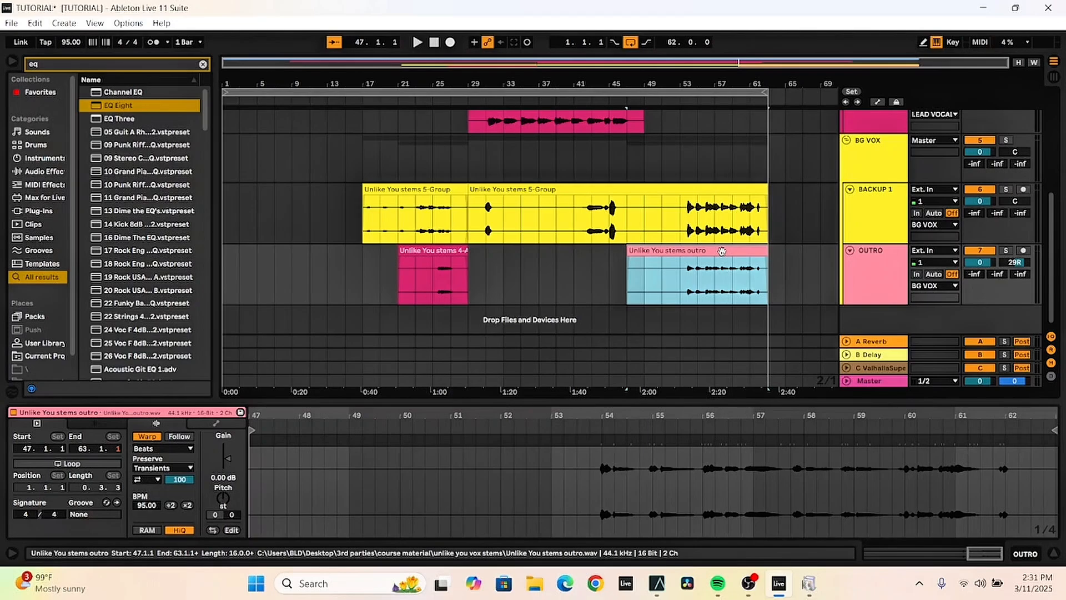
key(ctrl+t)
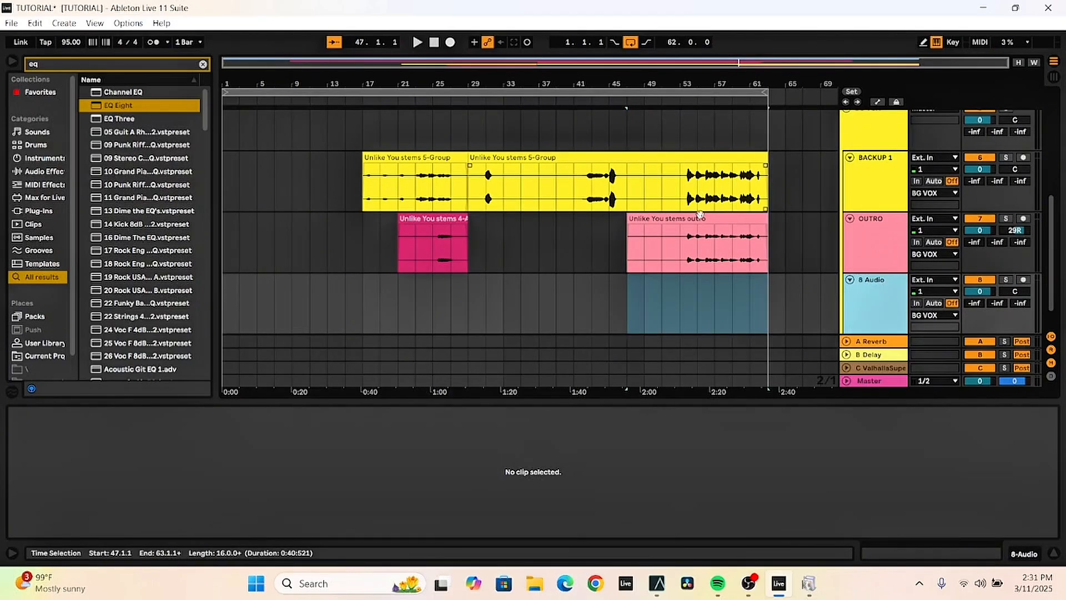
click(703, 232)
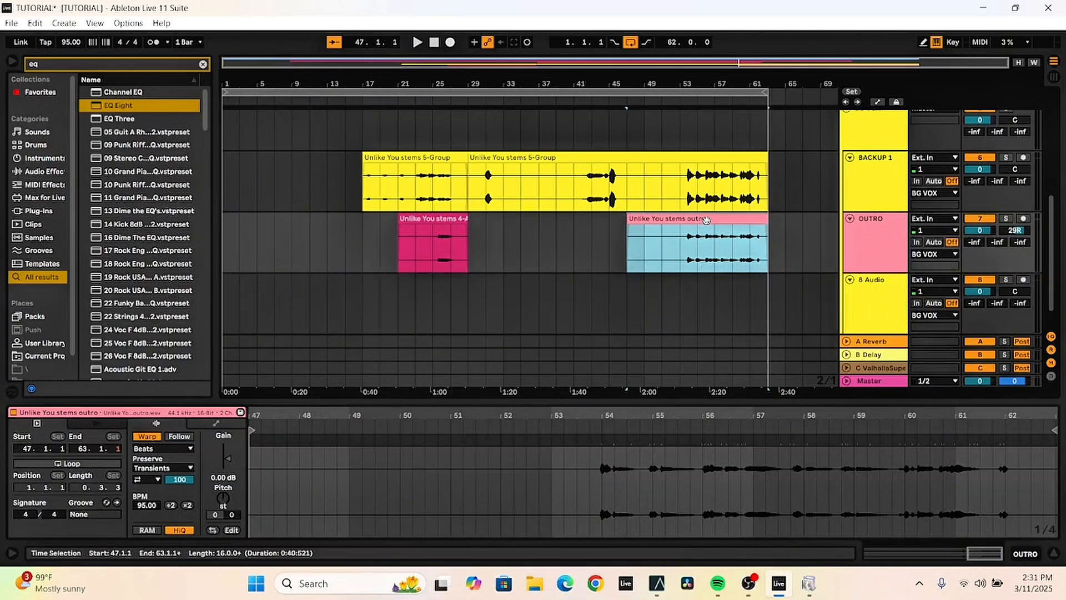
drag(699, 296, 696, 298)
click(695, 255)
Trim the end of the second BACKUP 1 clip back to bar 53, where the outro vocal starts
click(692, 201)
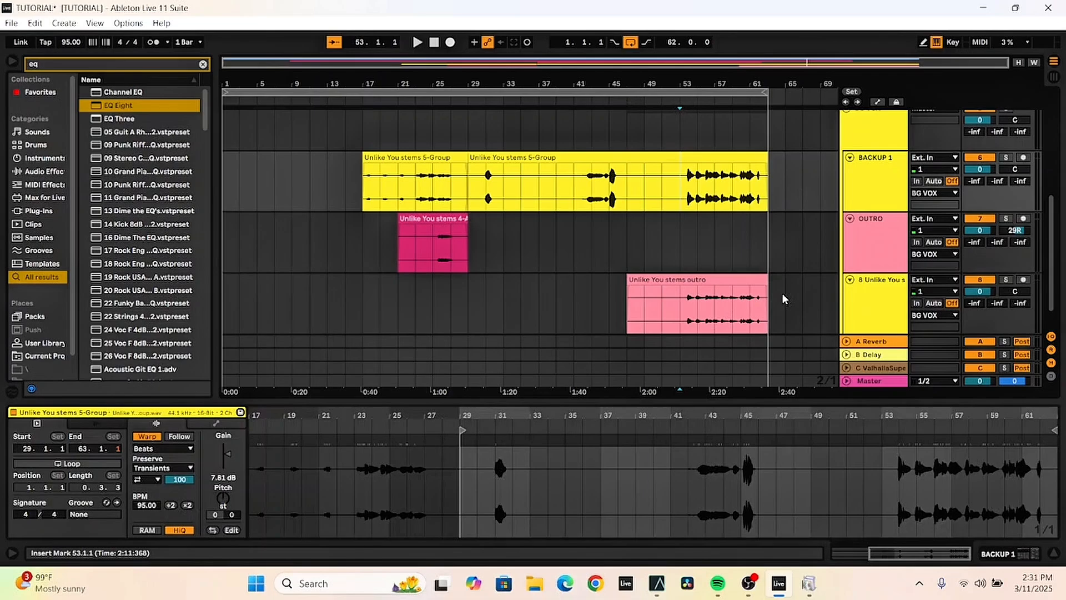
drag(766, 158, 686, 178)
click(678, 294)
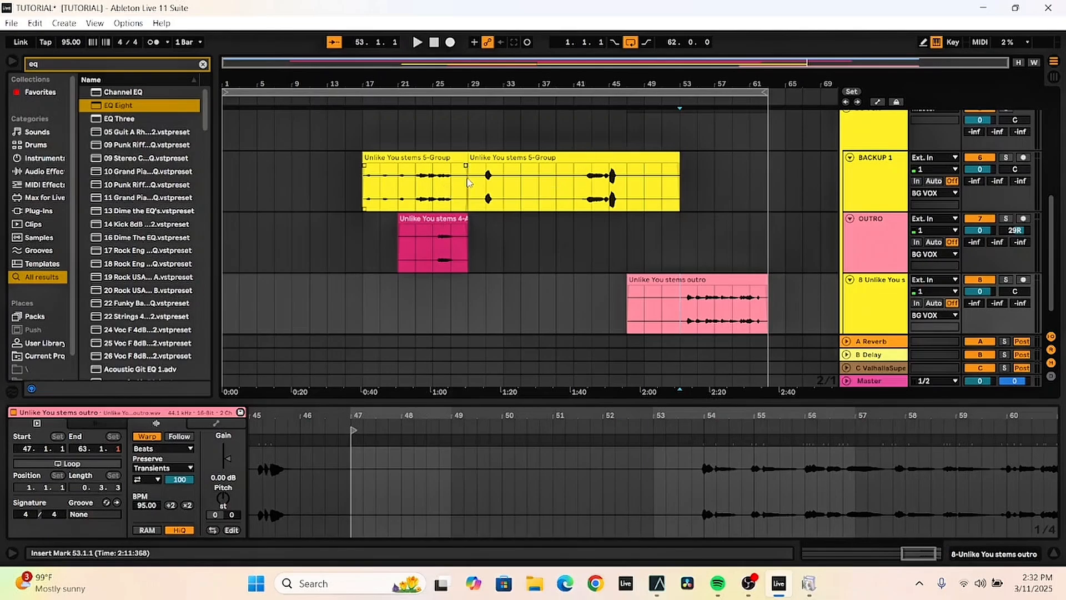
Split the second BACKUP 1 clip at bar 35 to isolate the section from bar 29
click(477, 192)
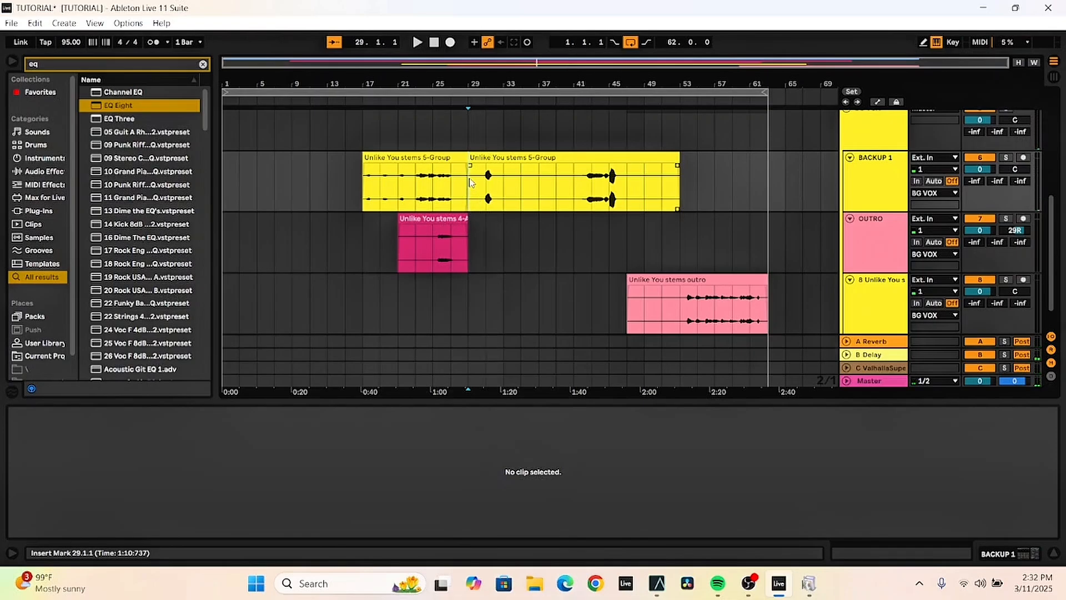
drag(469, 182, 490, 178)
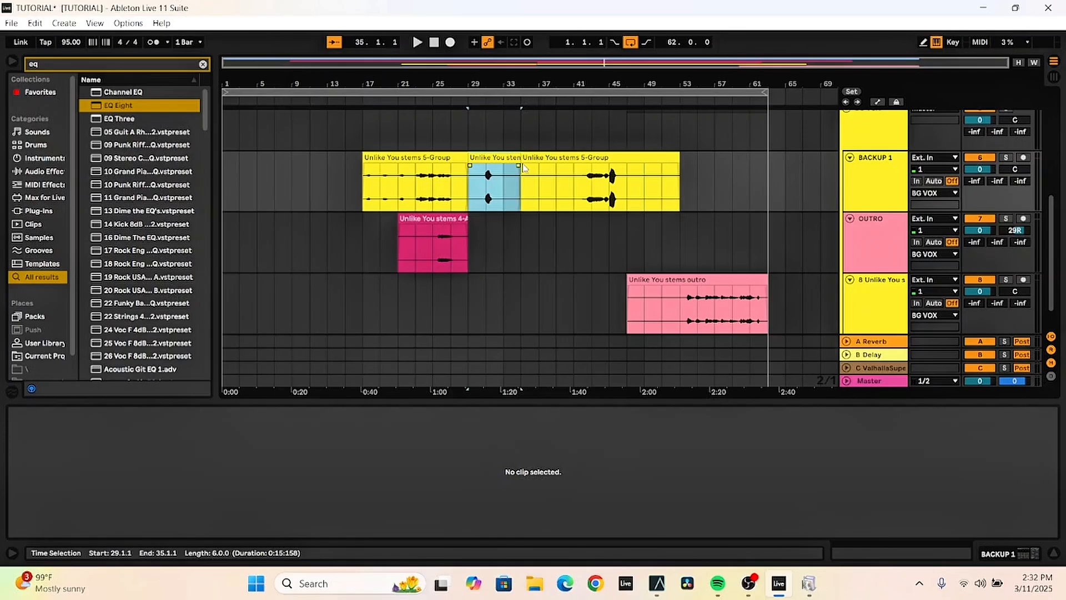
mouse_move(525, 168)
mouse_down()
mouse_move(488, 146)
mouse_move(513, 175)
mouse_up()
Lower the gain of the BACKUP 1 section from bar 29 to 35 to -0.48 dB and play it
click(512, 161)
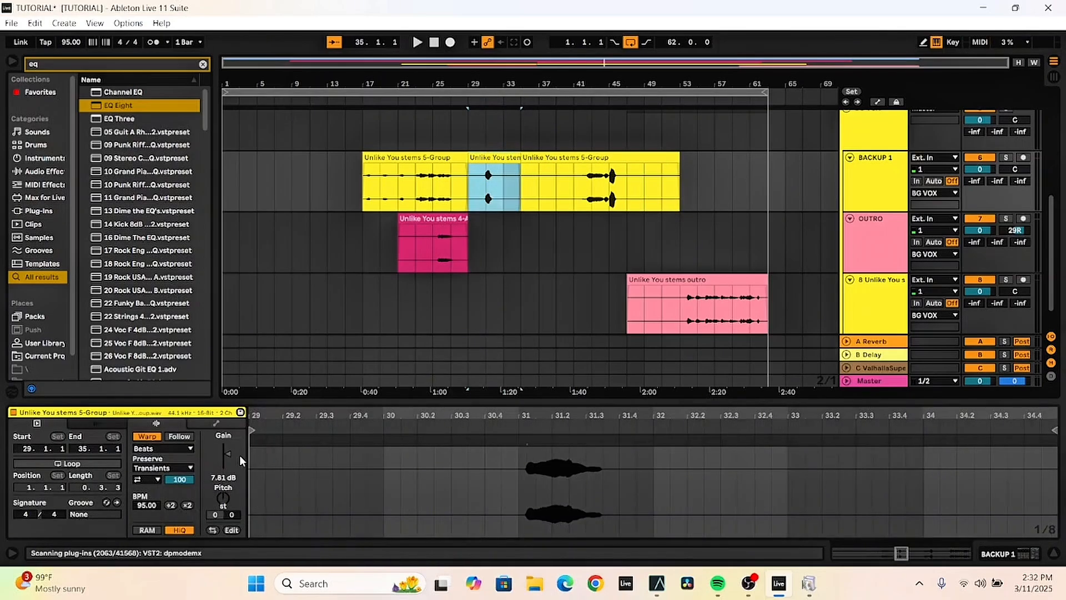
drag(228, 454, 228, 447)
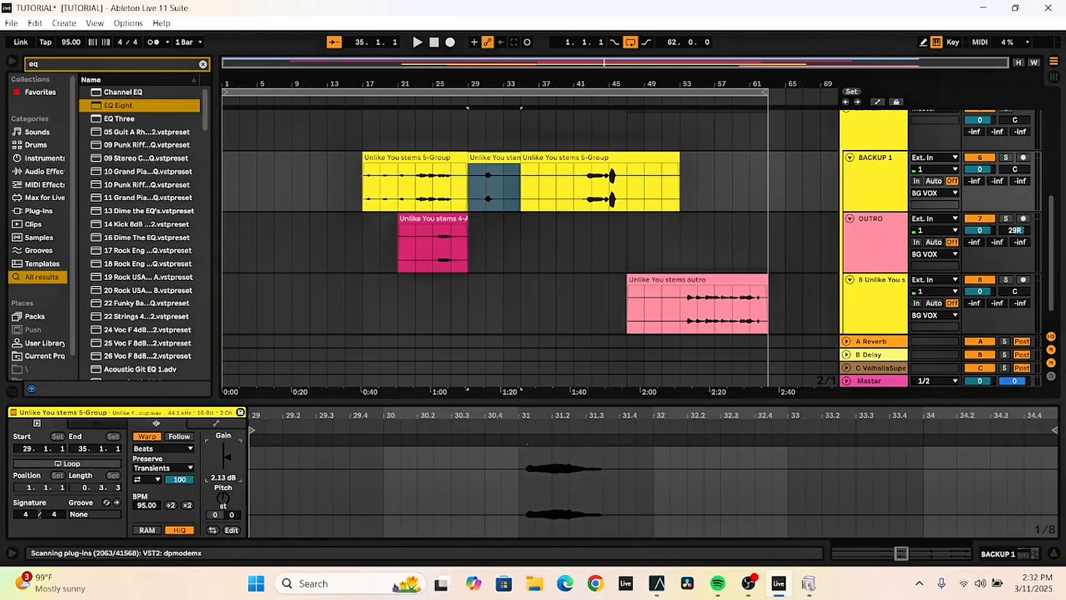
key(space)
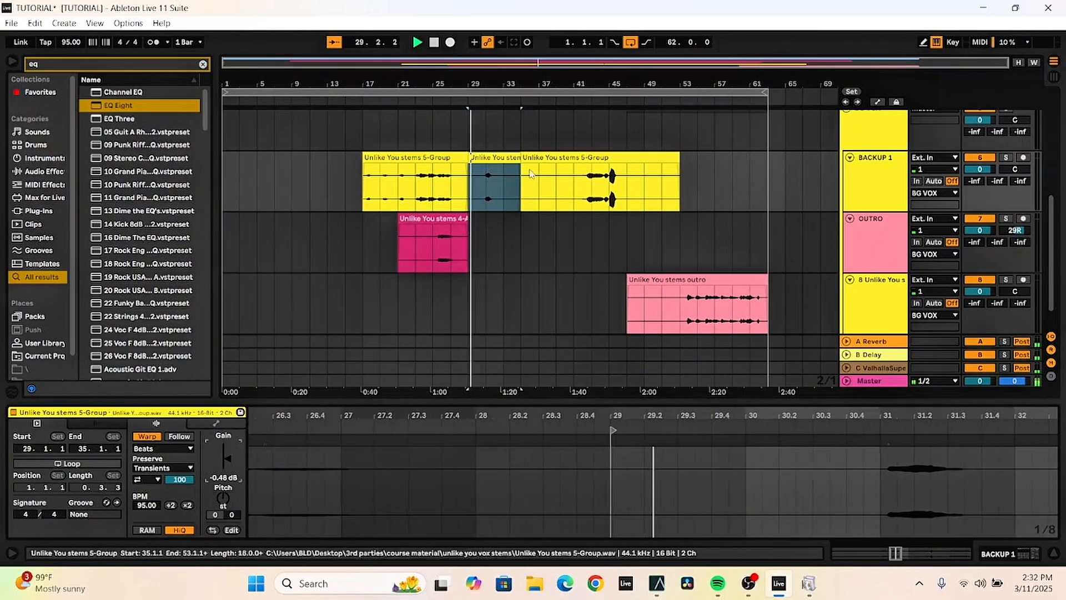
Trim the bar 29 BACKUP 1 clip to end at bar 33 and the last clip to span bars 41 to 47, playing it from bar 41
drag(519, 159, 503, 159)
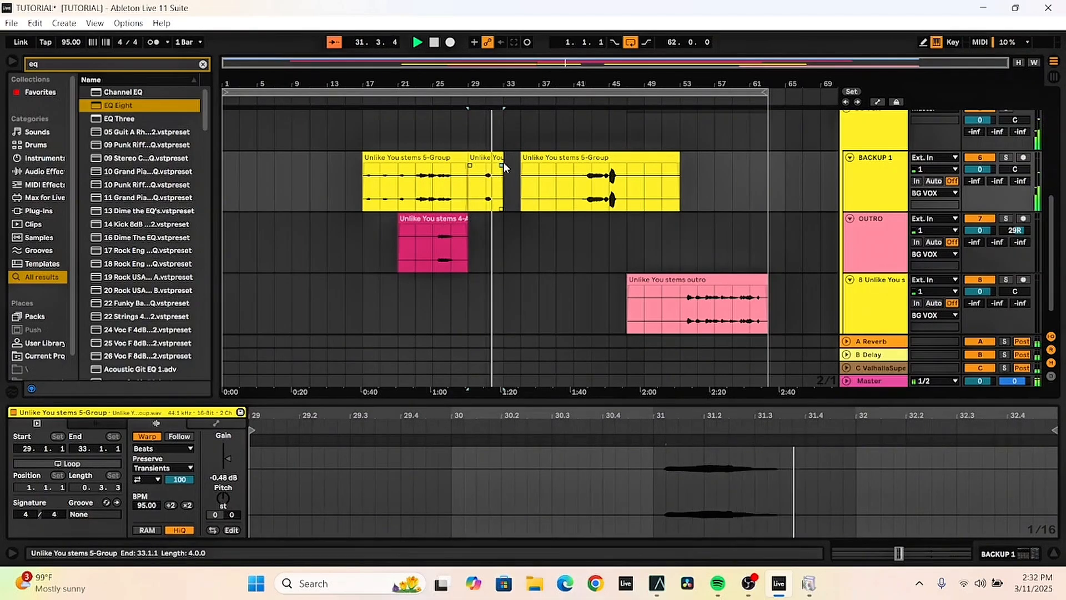
drag(526, 161, 575, 197)
key(space)
key(space)
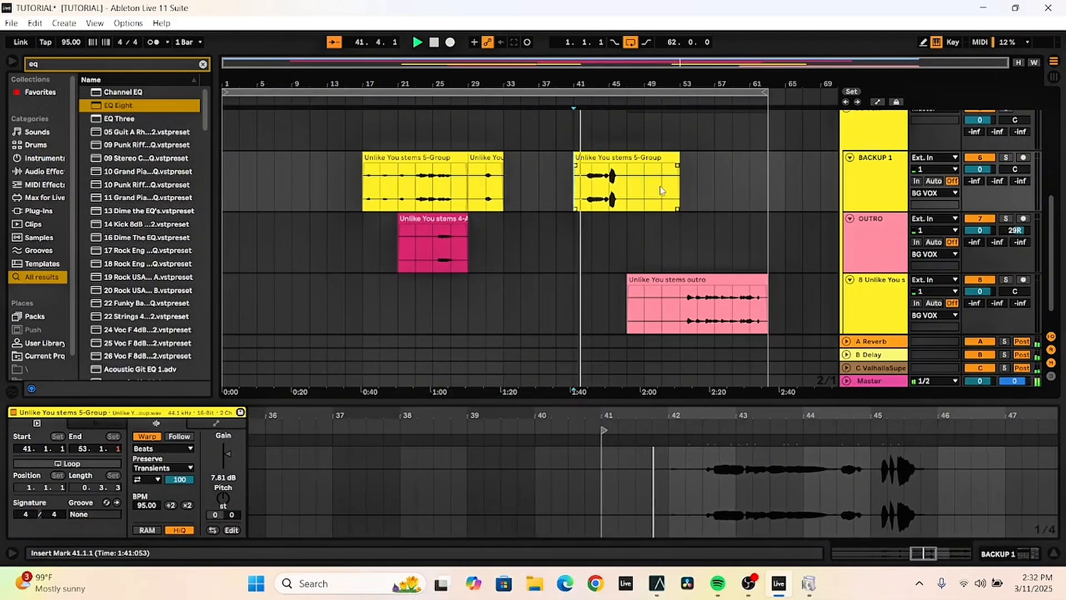
drag(677, 160, 626, 161)
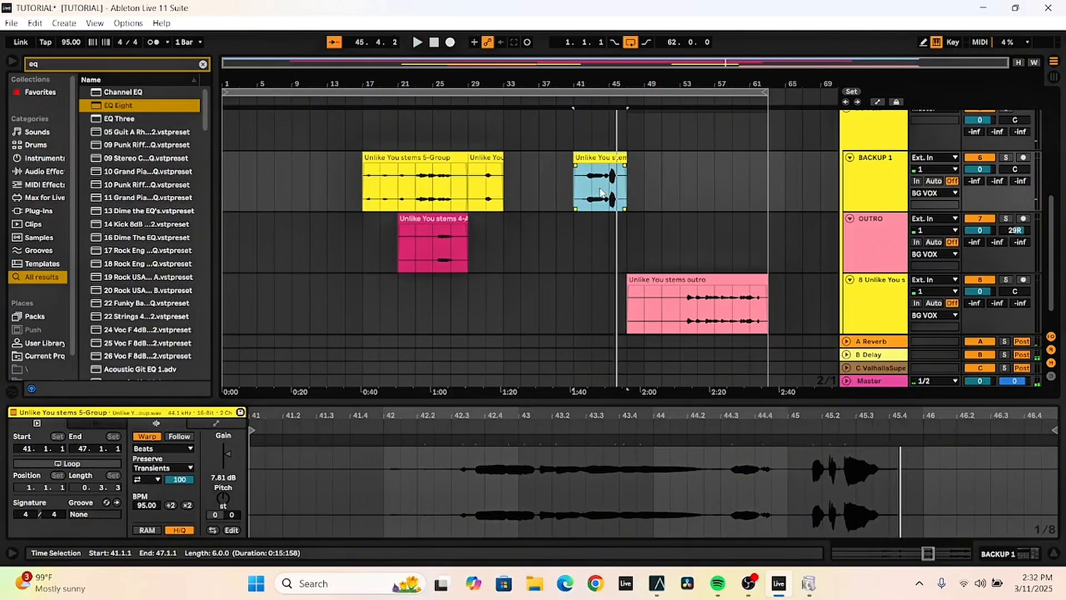
Place the insert marker at bar 45 in the last BACKUP 1 clip, before its loud phrase
drag(600, 63, 615, 112)
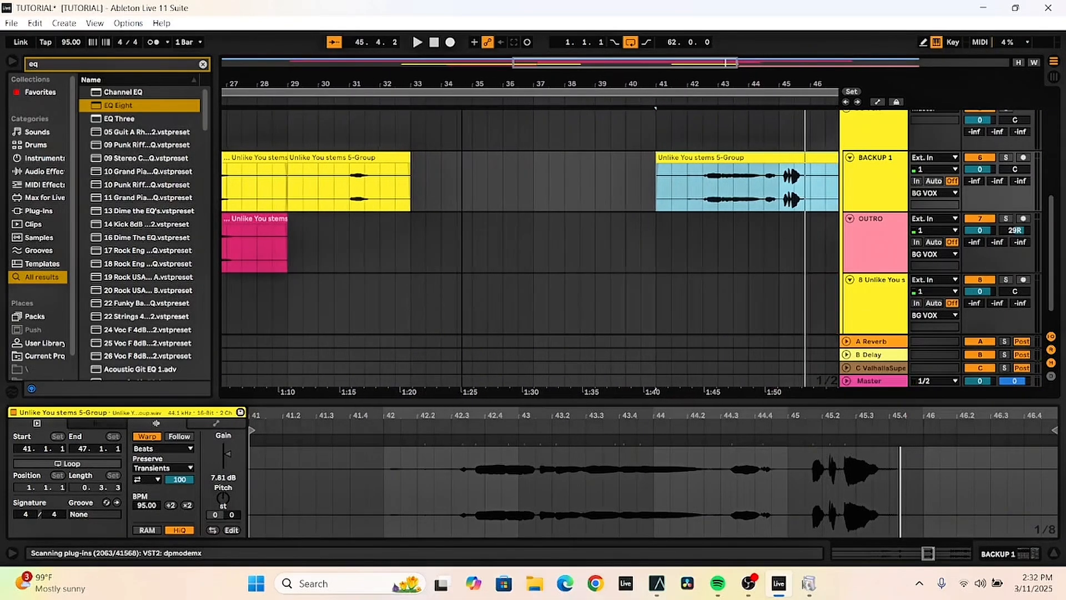
click(888, 184)
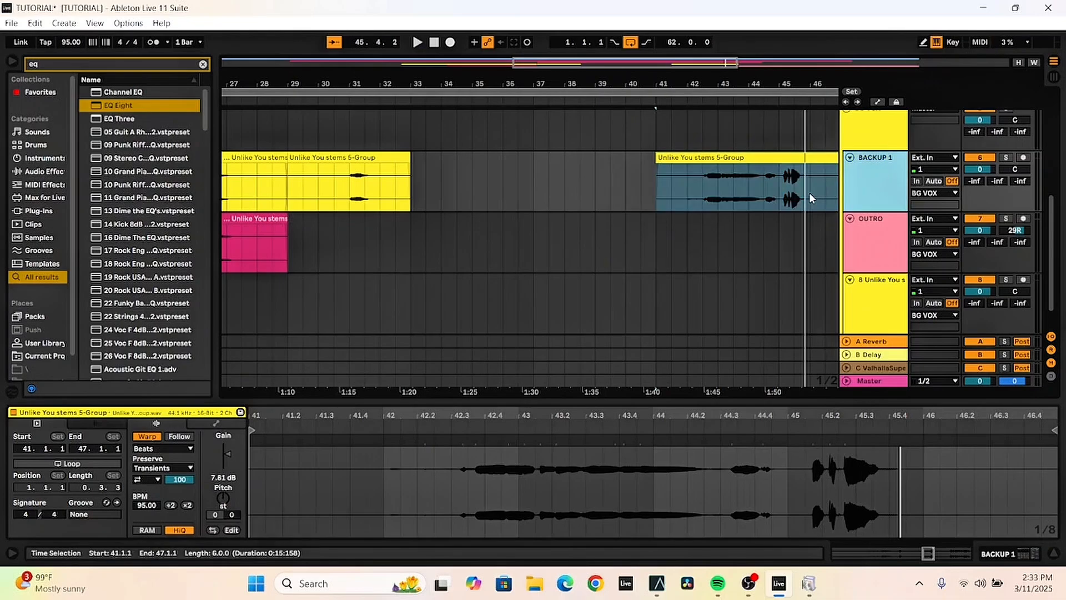
click(781, 192)
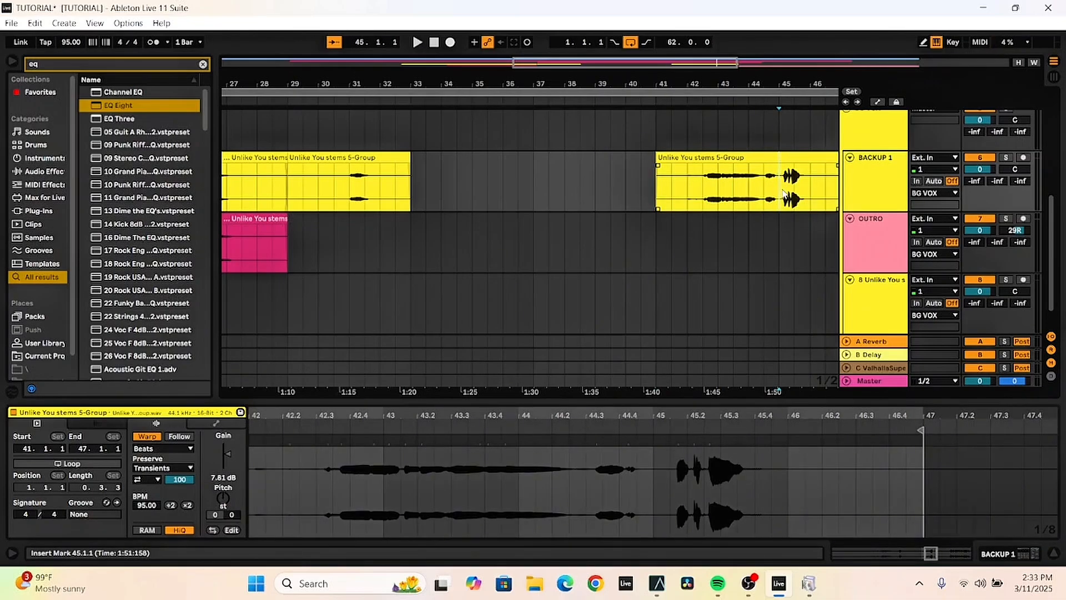
Add two audio tracks below BACKUP 1 and split the BACKUP 1 clip at bar 45
key(ctrl+t)
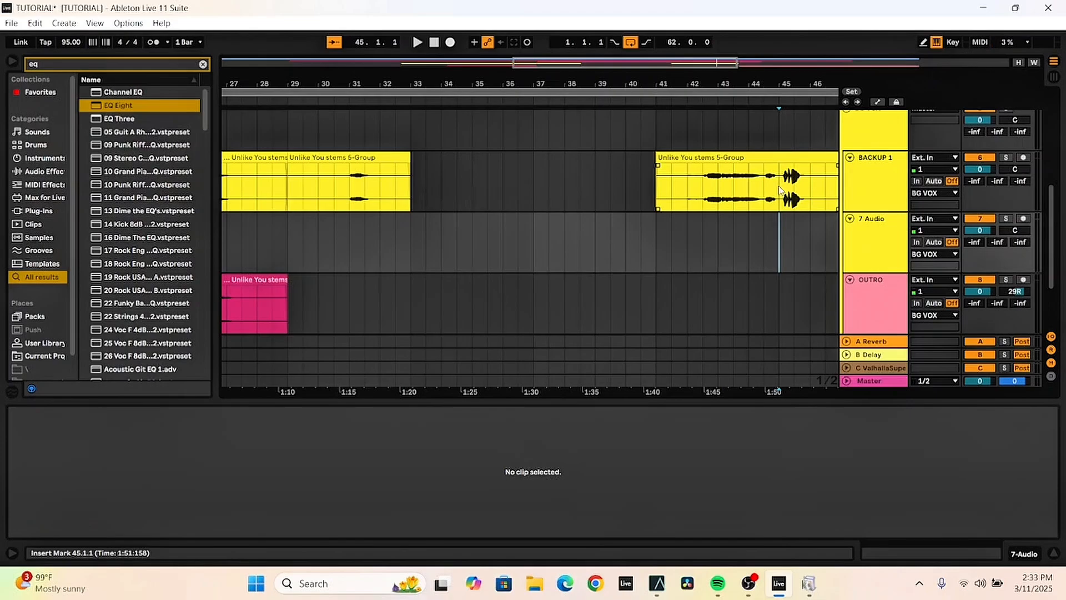
click(781, 191)
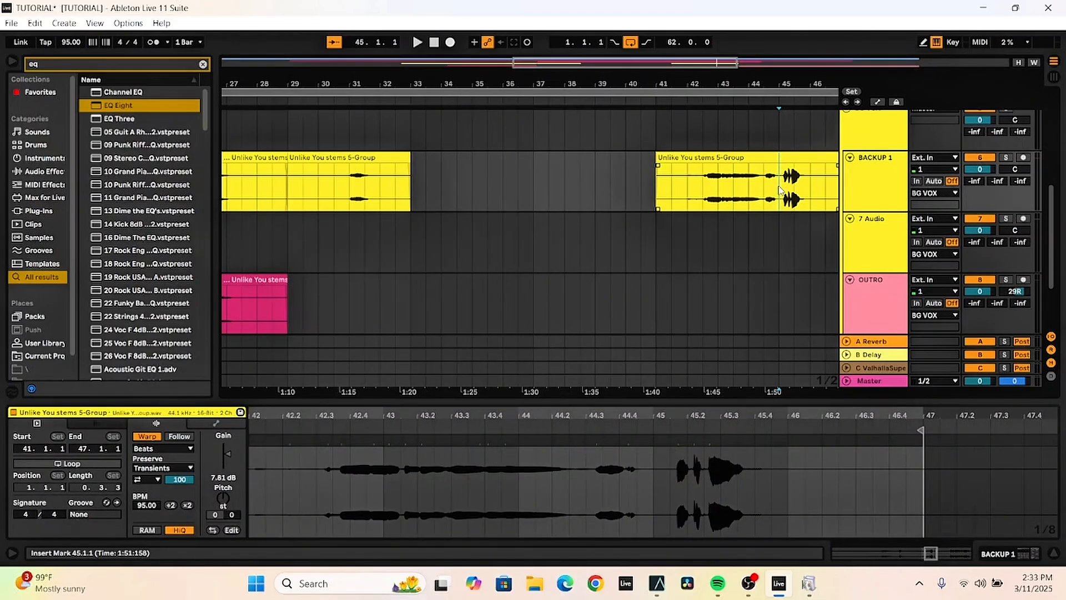
key(ctrl+t)
click(781, 191)
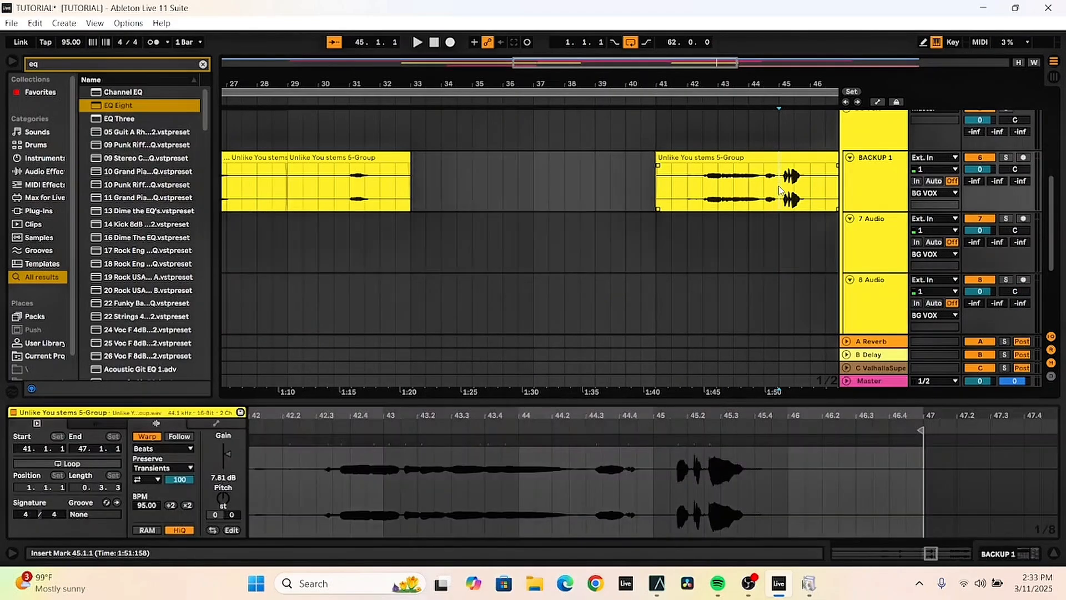
key(ctrl+e)
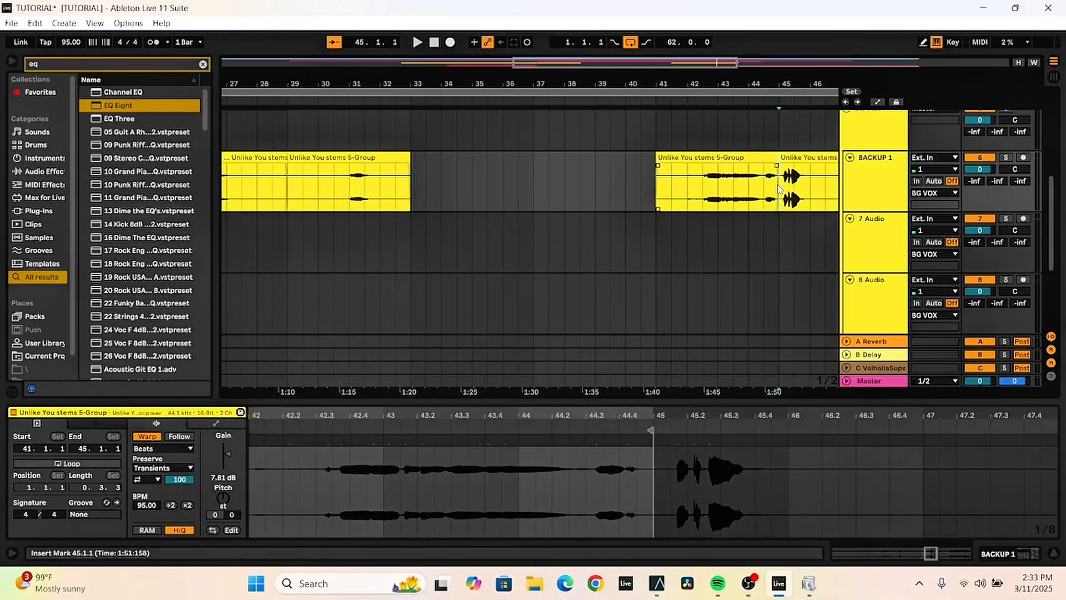
Delete the surplus empty track 8 Audio above the OUTRO track
scroll(780, 192, down, 5)
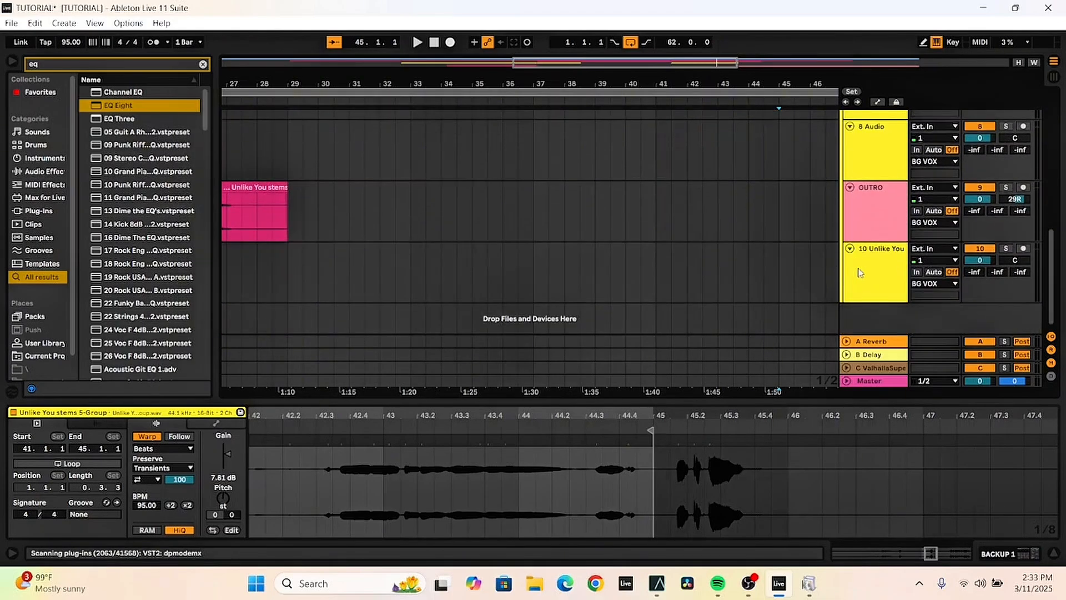
click(863, 281)
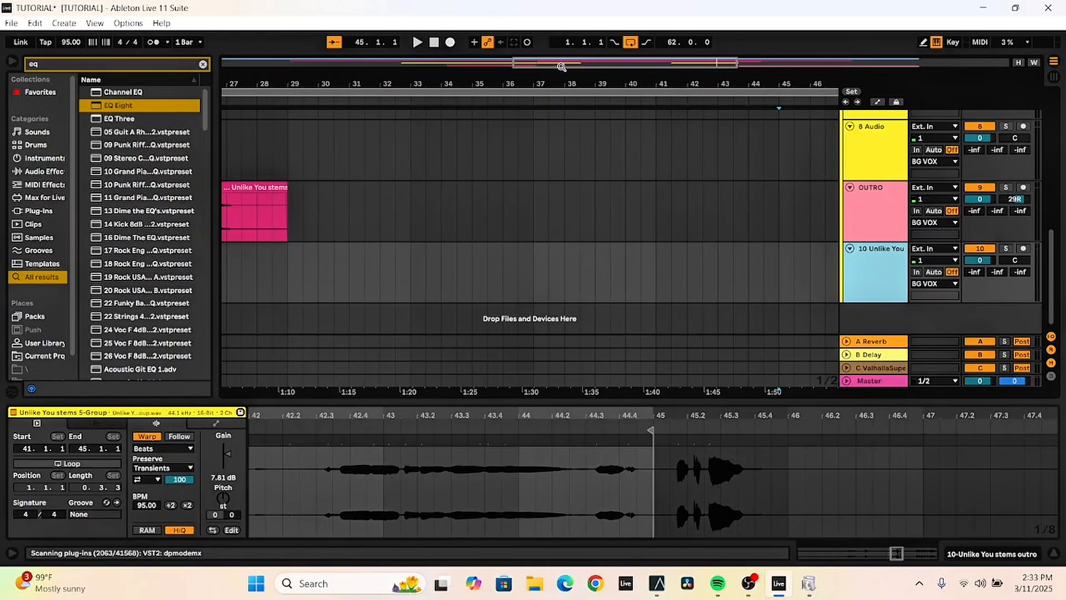
drag(561, 67, 391, 82)
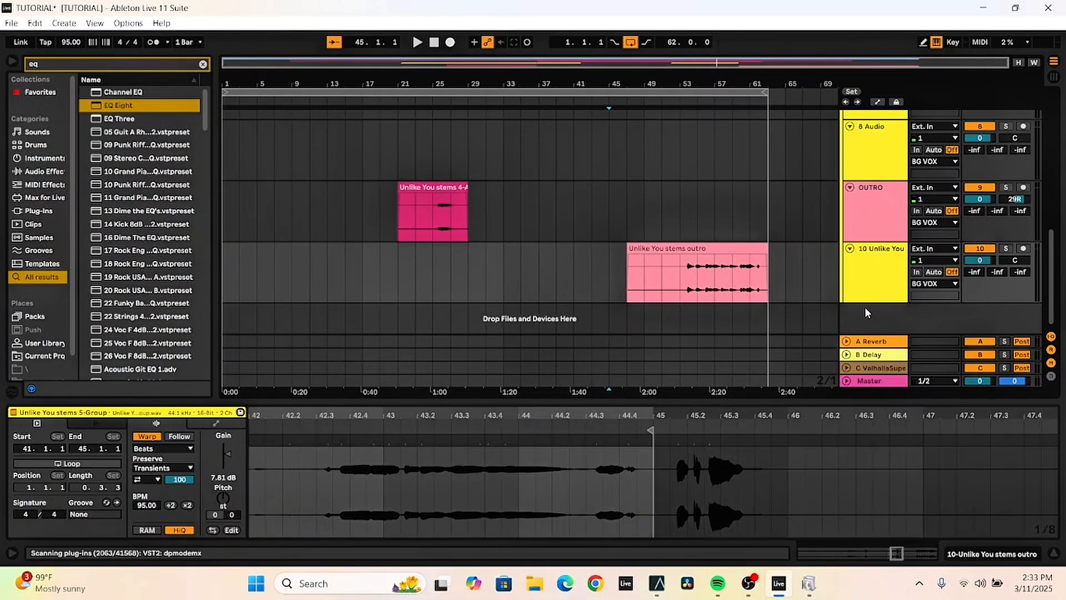
scroll(869, 290, up, 3)
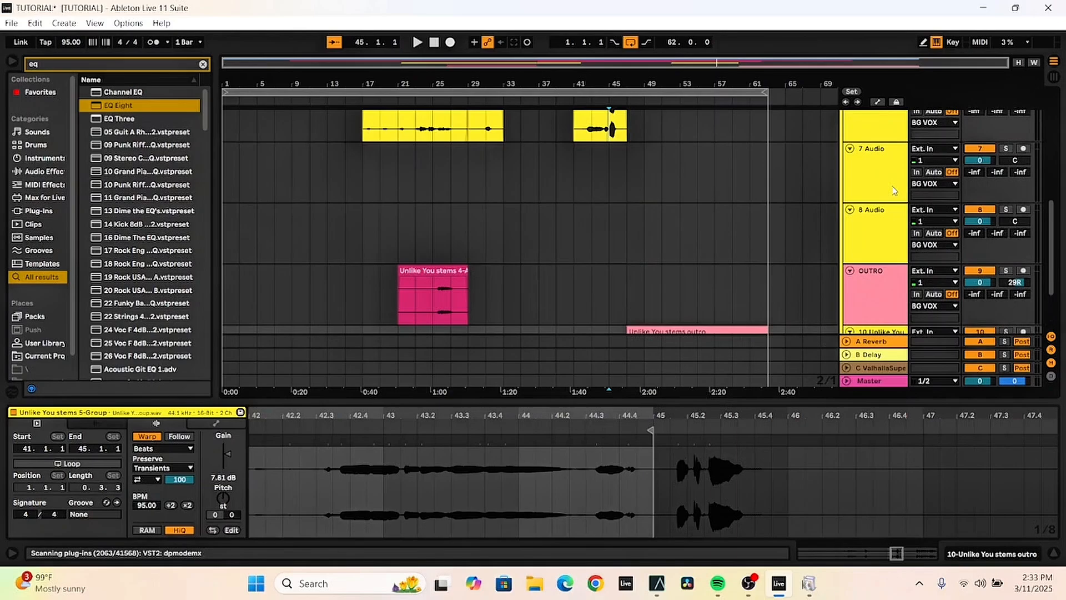
click(877, 238)
key(Delete)
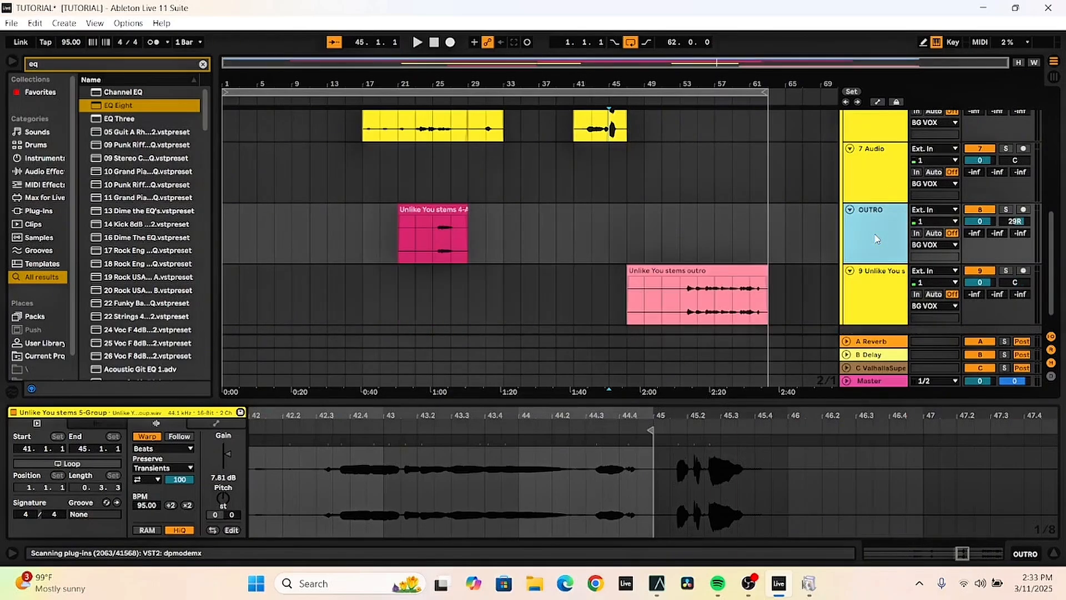
Move the bar 41 to 45 clip from BACKUP 1 onto the empty 7 Audio track at the same time position
scroll(680, 199, up, 2)
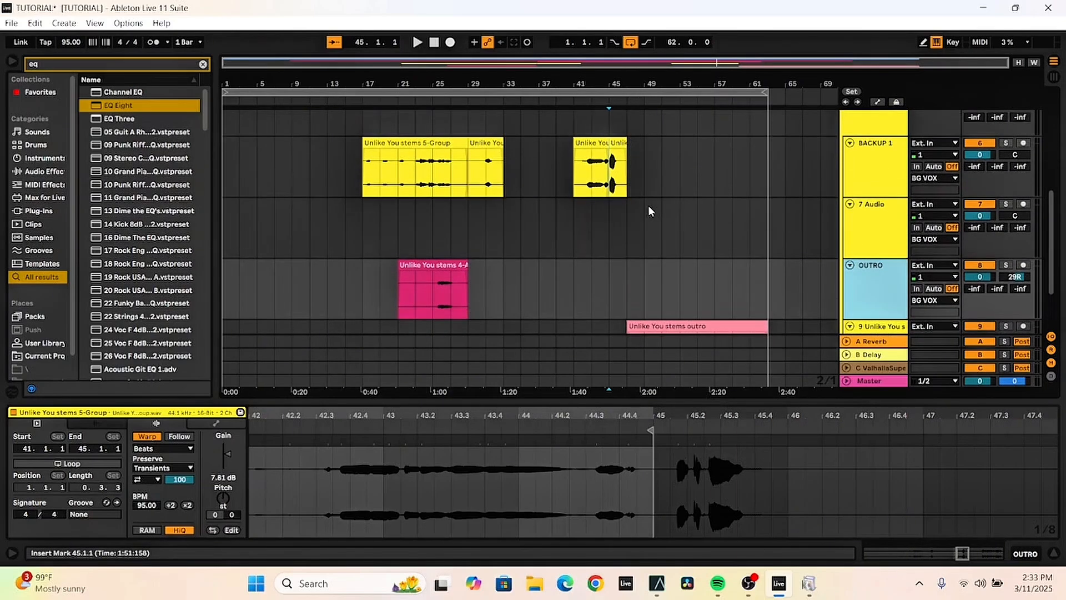
drag(587, 138, 596, 222)
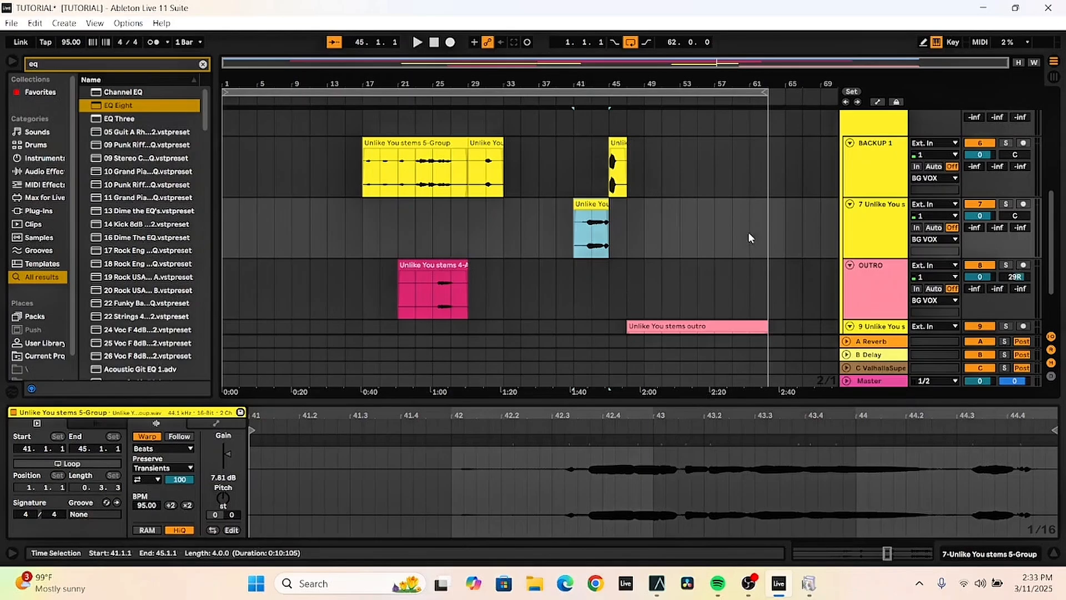
click(610, 232)
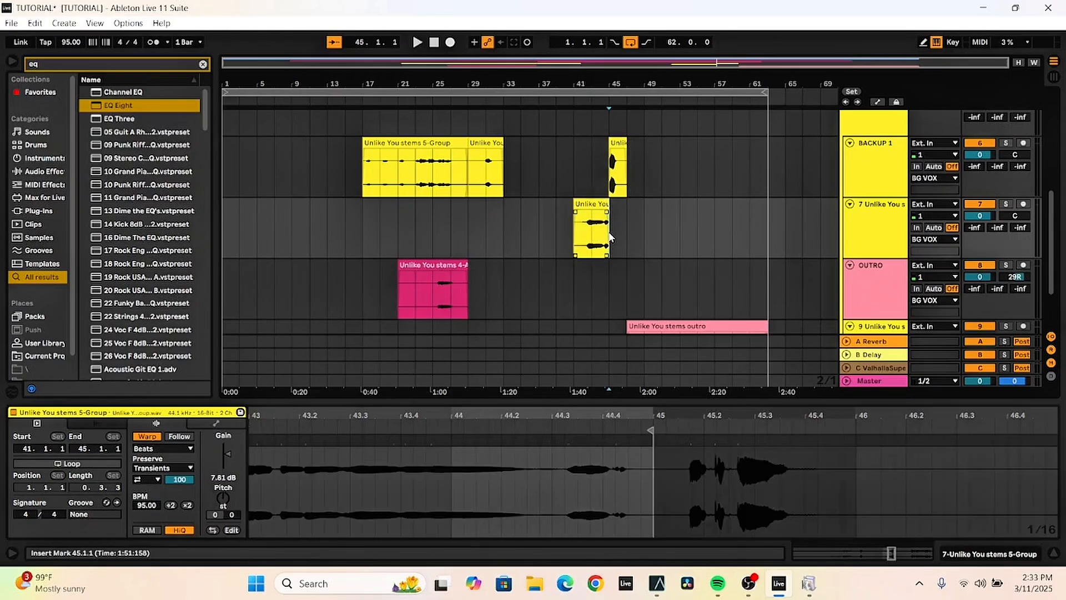
Audition the remaining BACKUP 1 clip from bar 45
scroll(641, 184, up, 3)
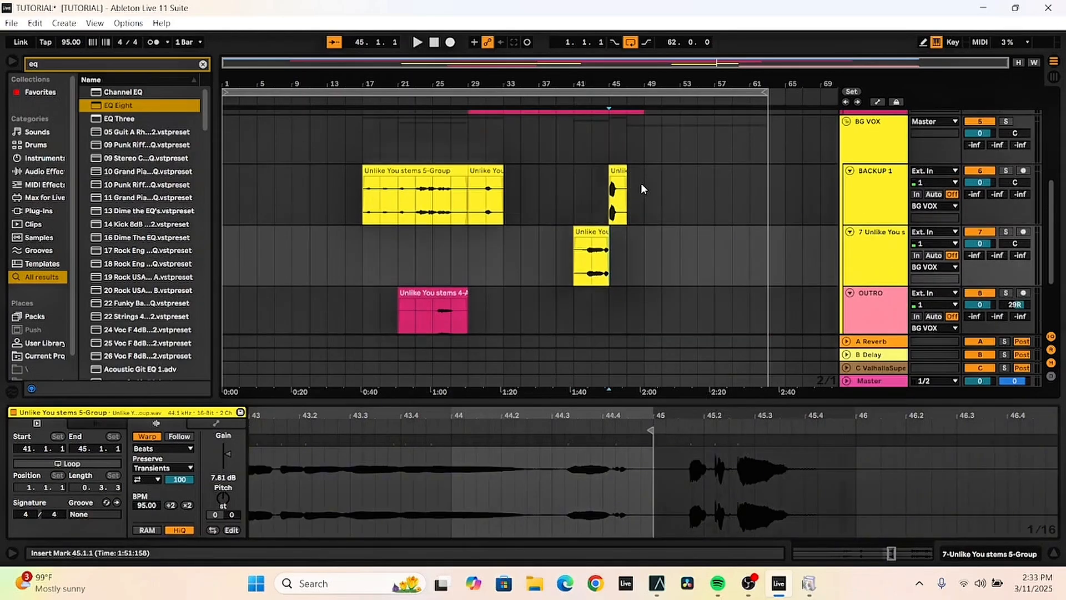
scroll(650, 194, down, 2)
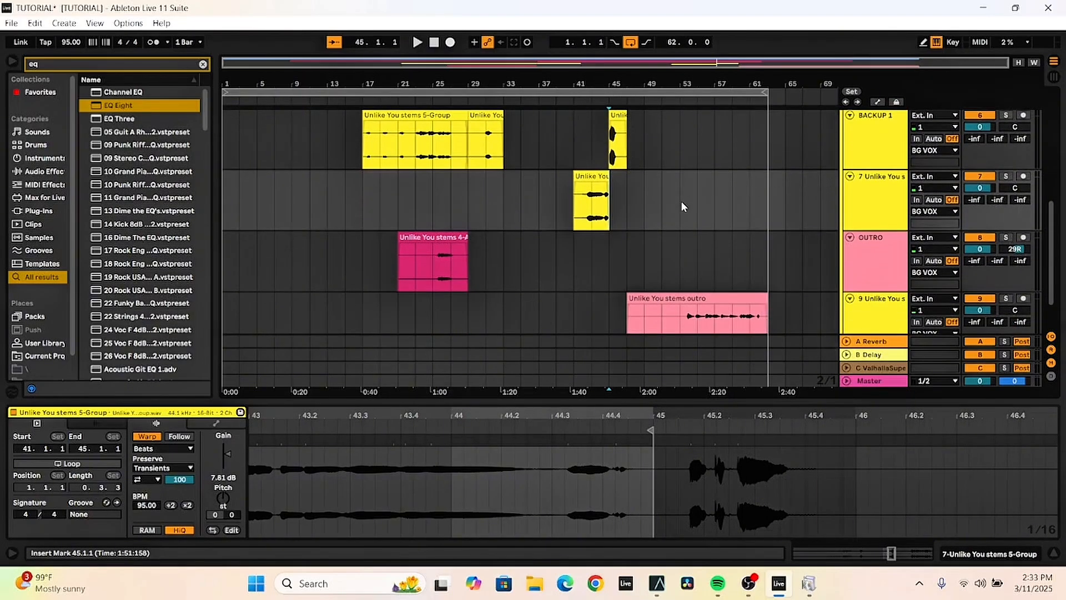
scroll(672, 197, up, 2)
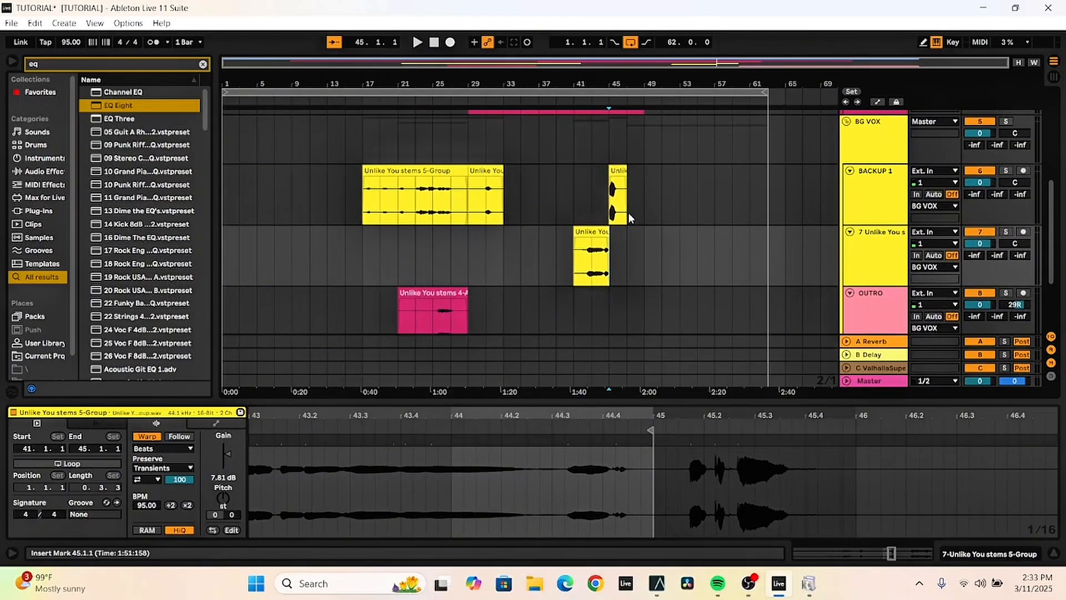
click(611, 210)
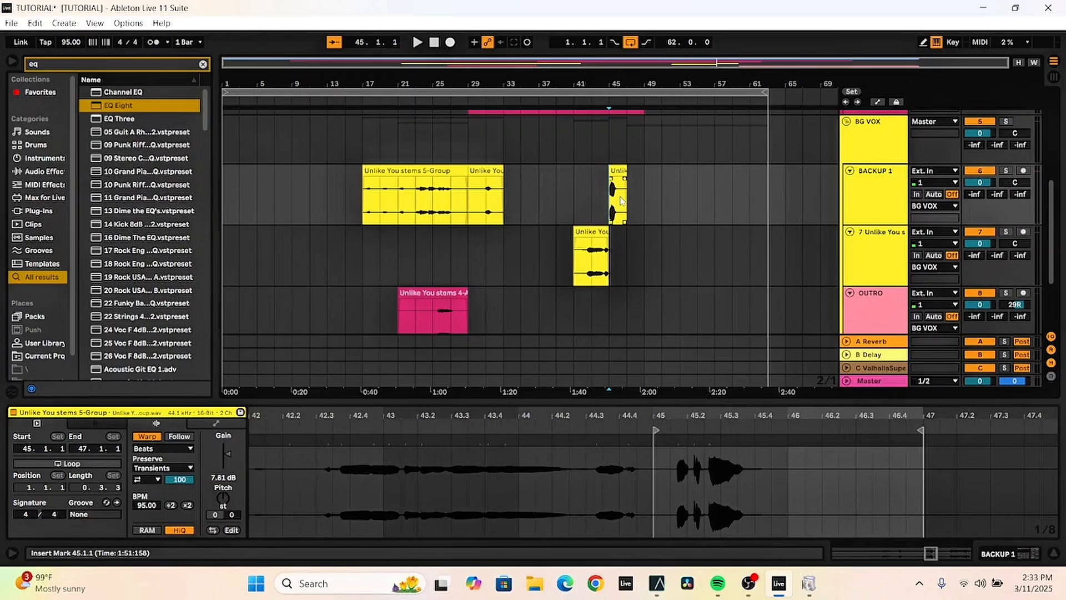
key(space)
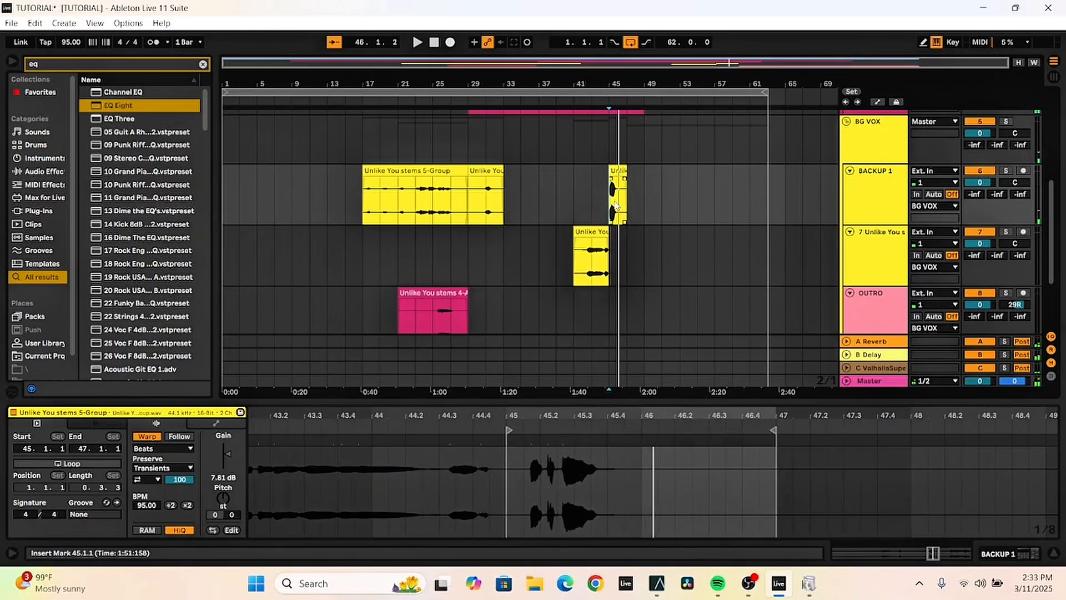
key(space)
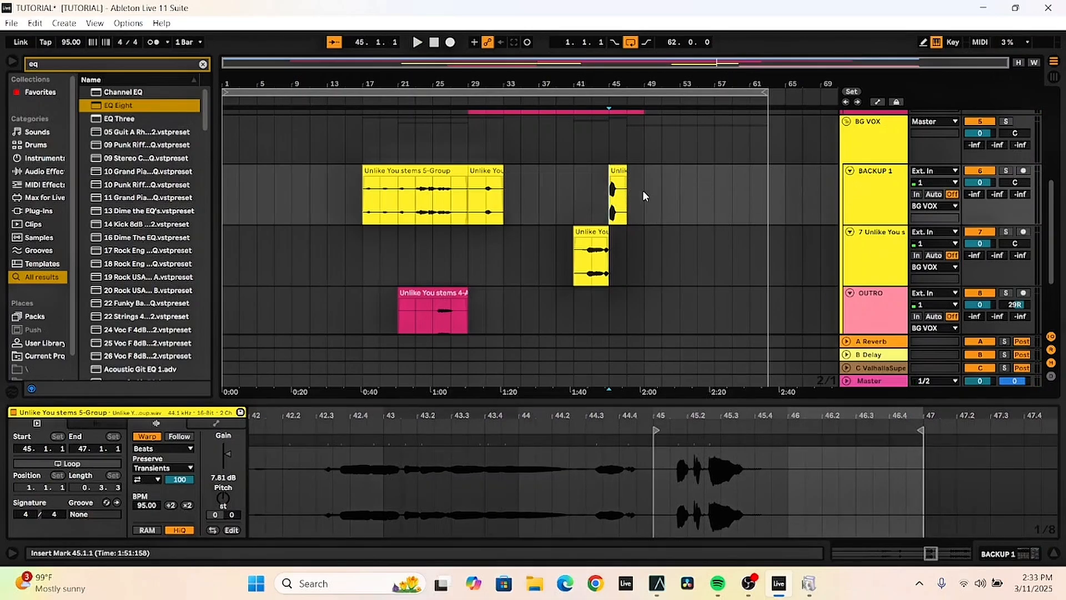
Lower the gain of the bar 45 to 47 clip on BACKUP 1 to -6.07 dB, auditioning it between adjustments
click(618, 197)
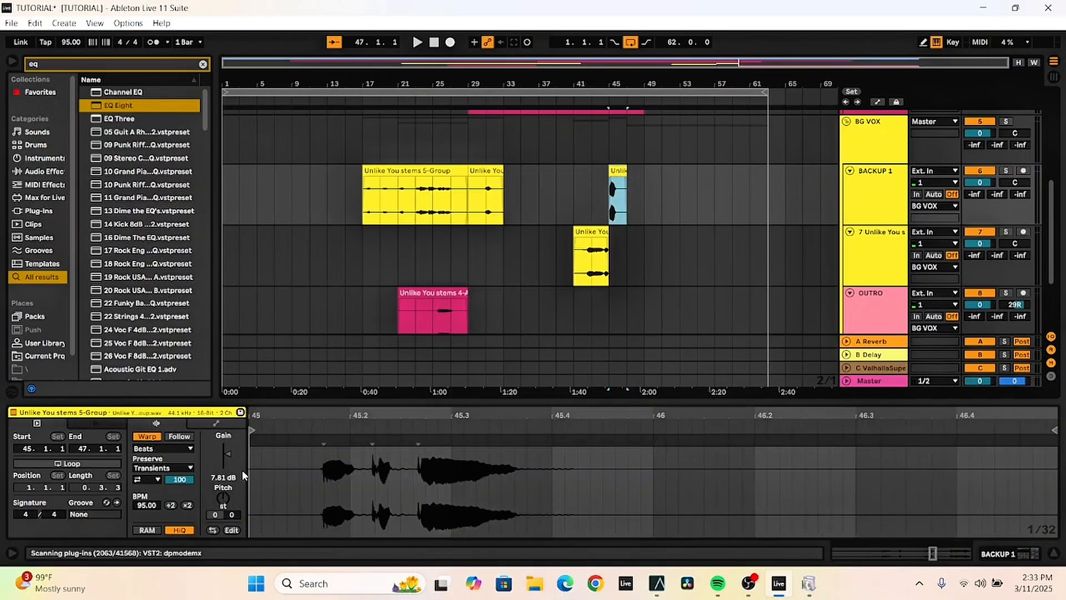
drag(227, 457, 226, 466)
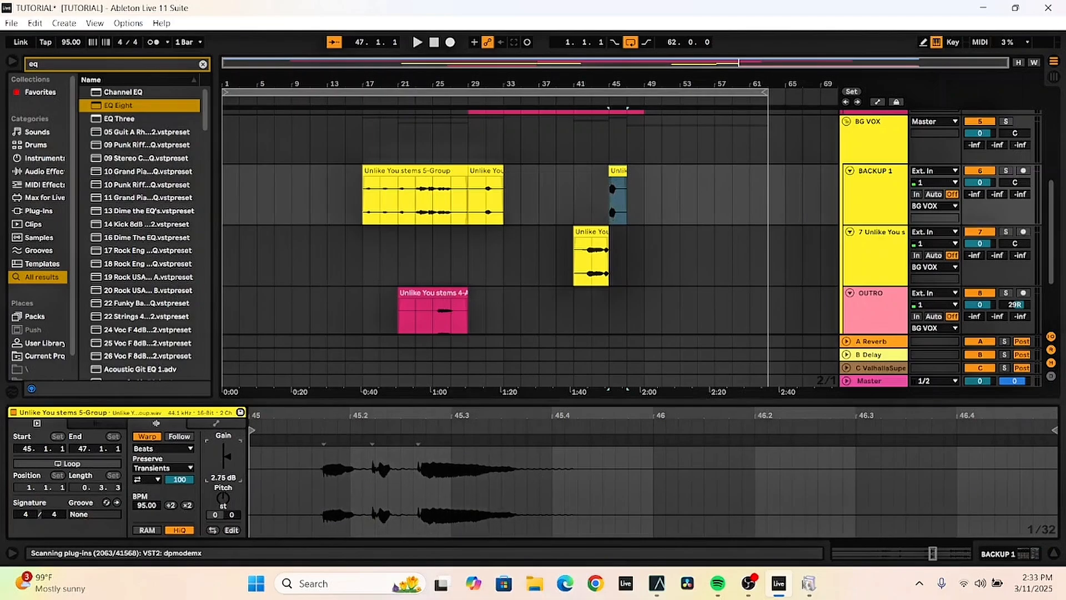
key(space)
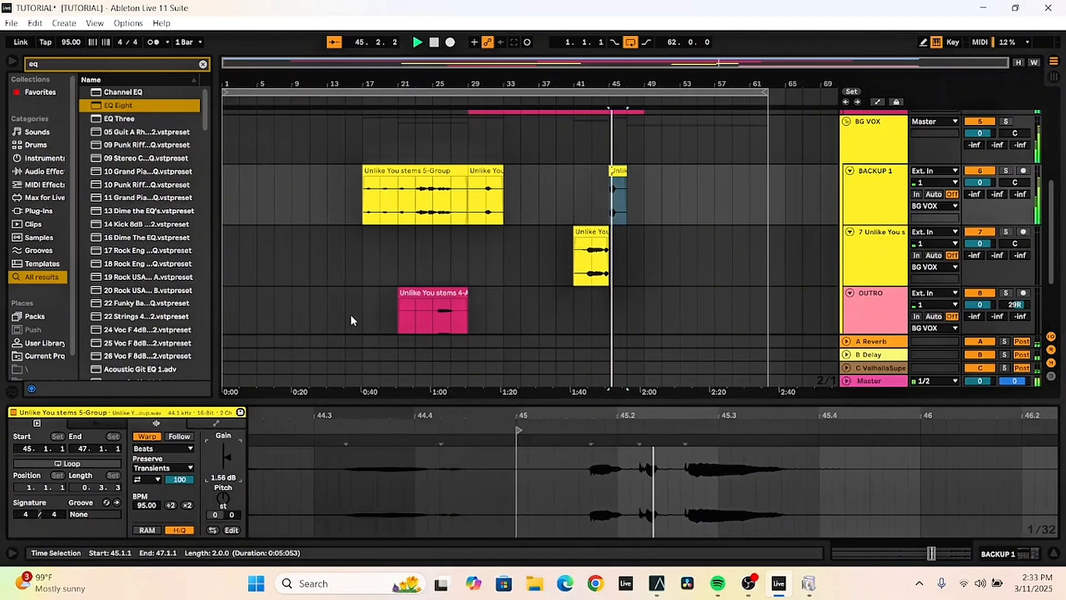
drag(227, 457, 226, 463)
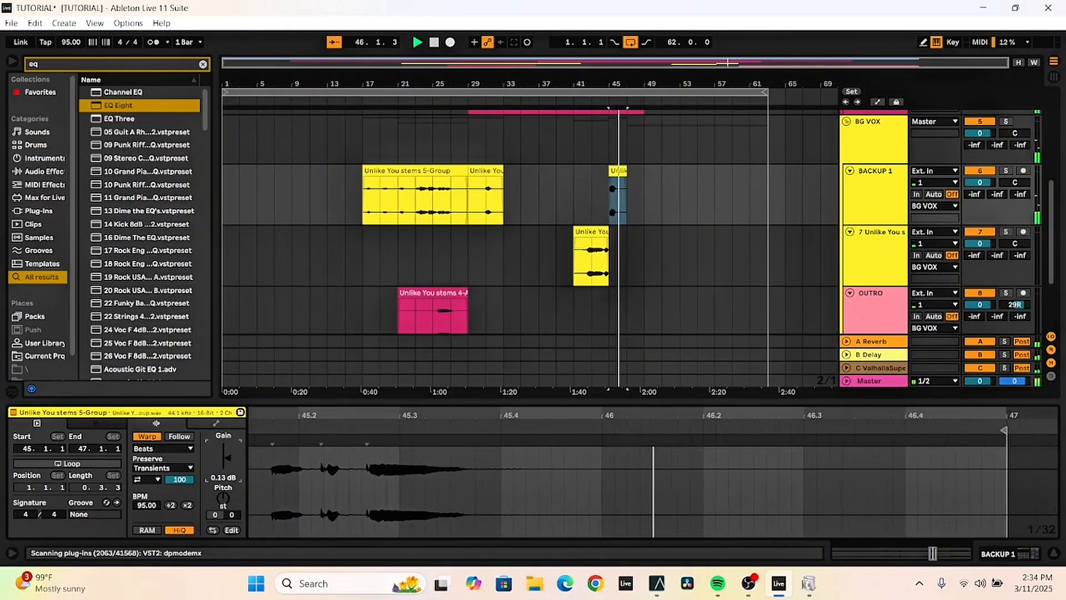
key(space)
key(space)
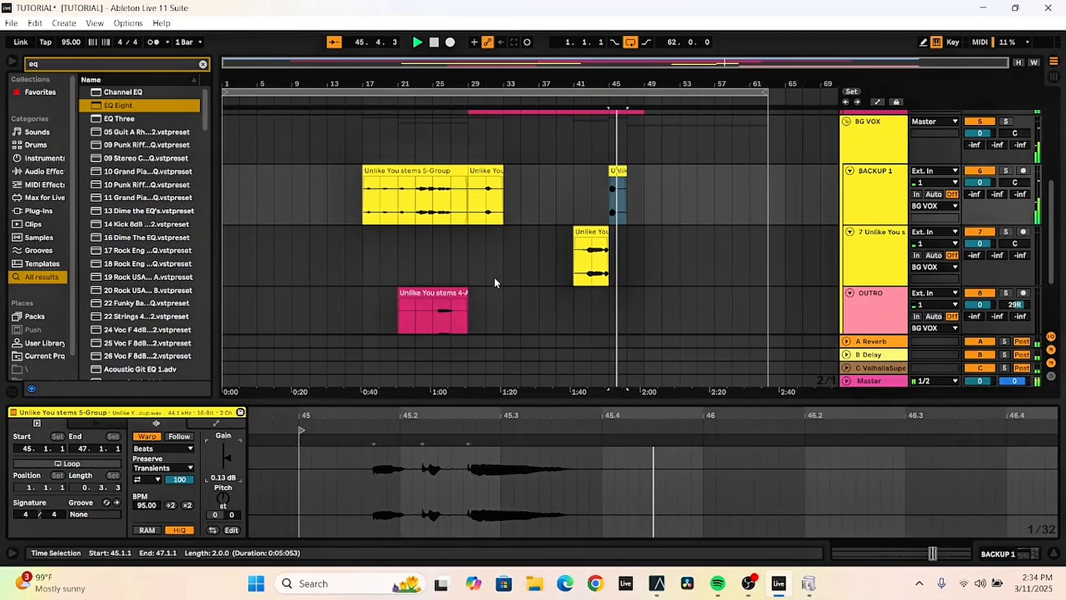
drag(225, 456, 226, 461)
key(space)
key(space)
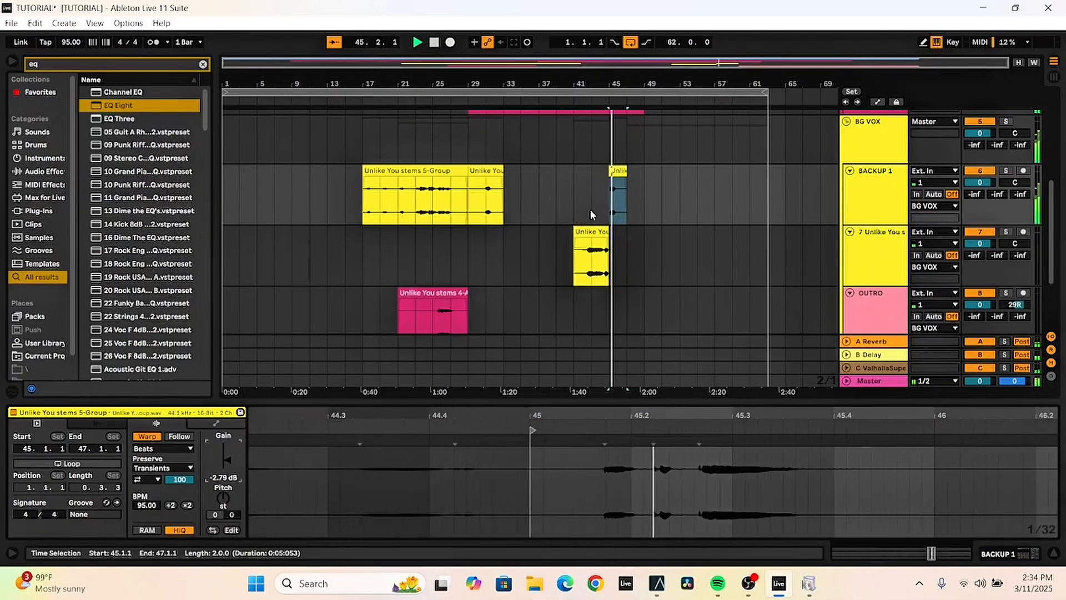
scroll(637, 200, down, 2)
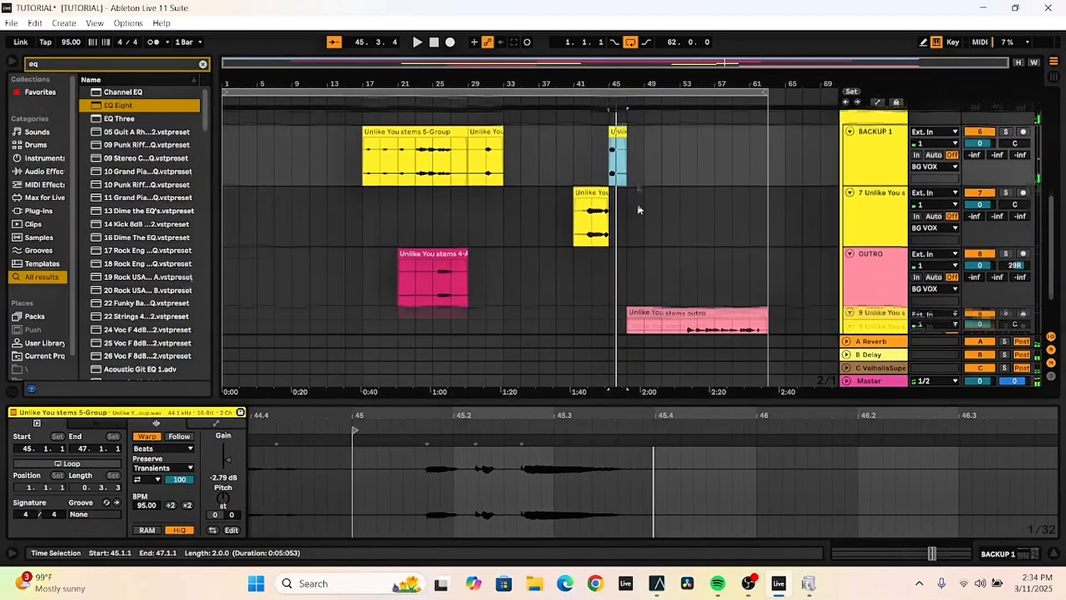
scroll(637, 201, up, 3)
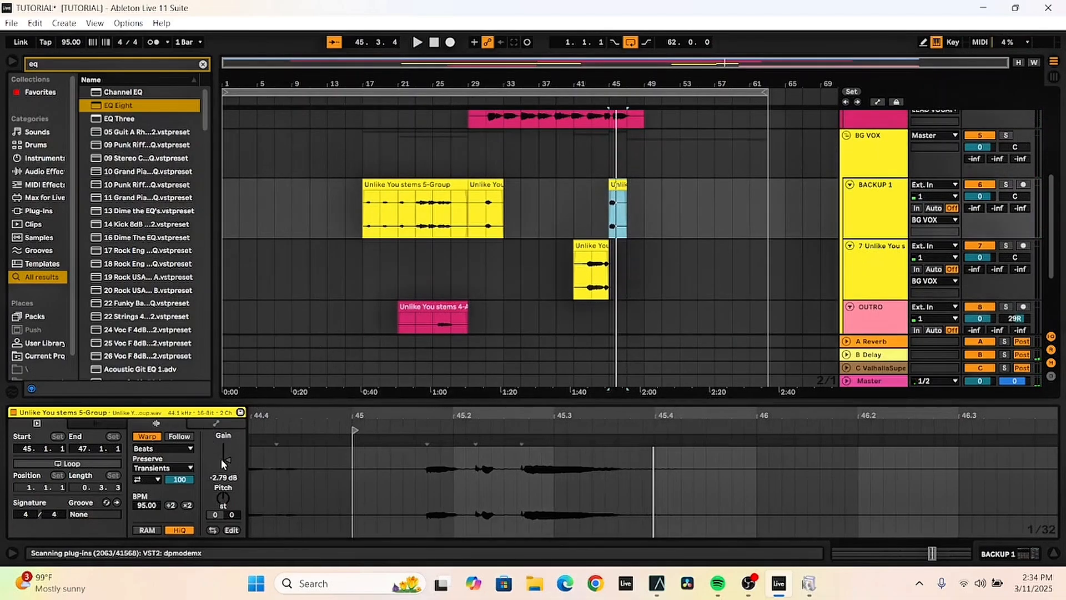
key(space)
drag(231, 457, 231, 464)
key(space)
key(space)
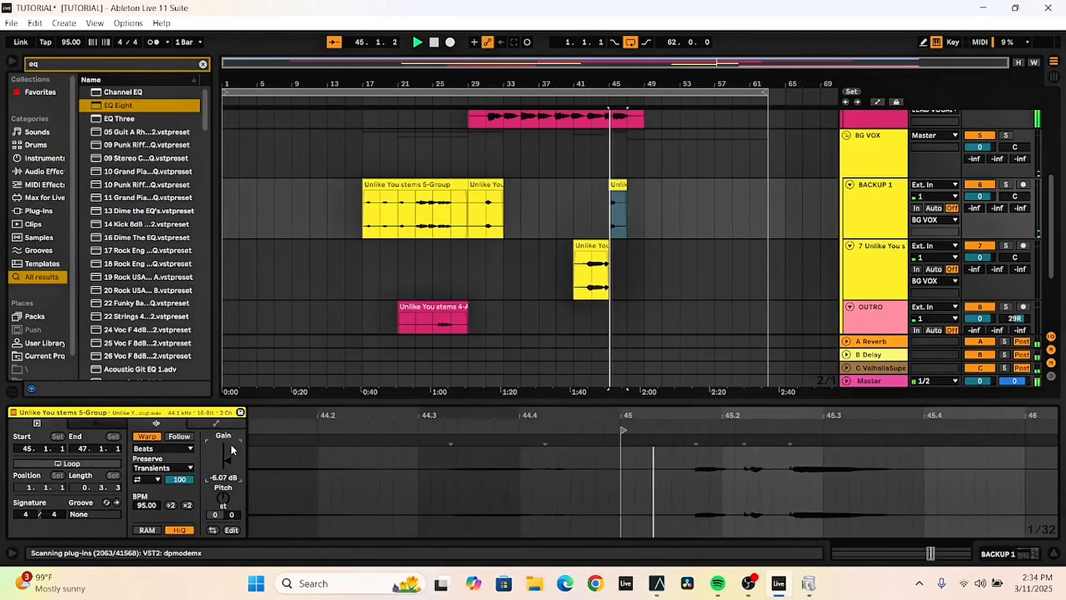
key(space)
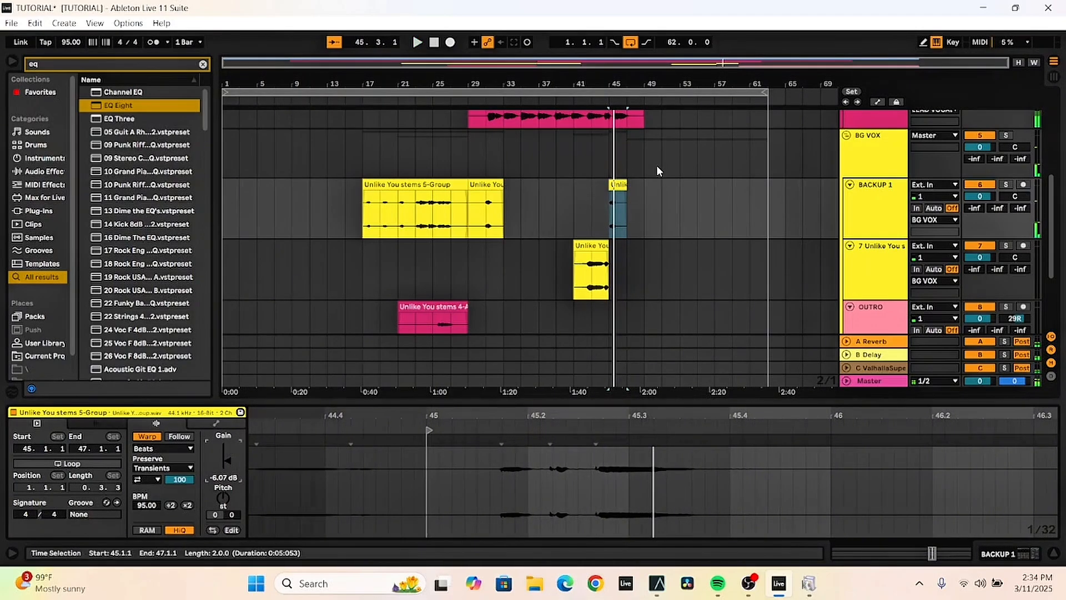
Play the arrangement from bar 41 to hear the moved backup clip lead into the bar 45 clip
scroll(661, 178, down, 2)
scroll(639, 200, down, 1)
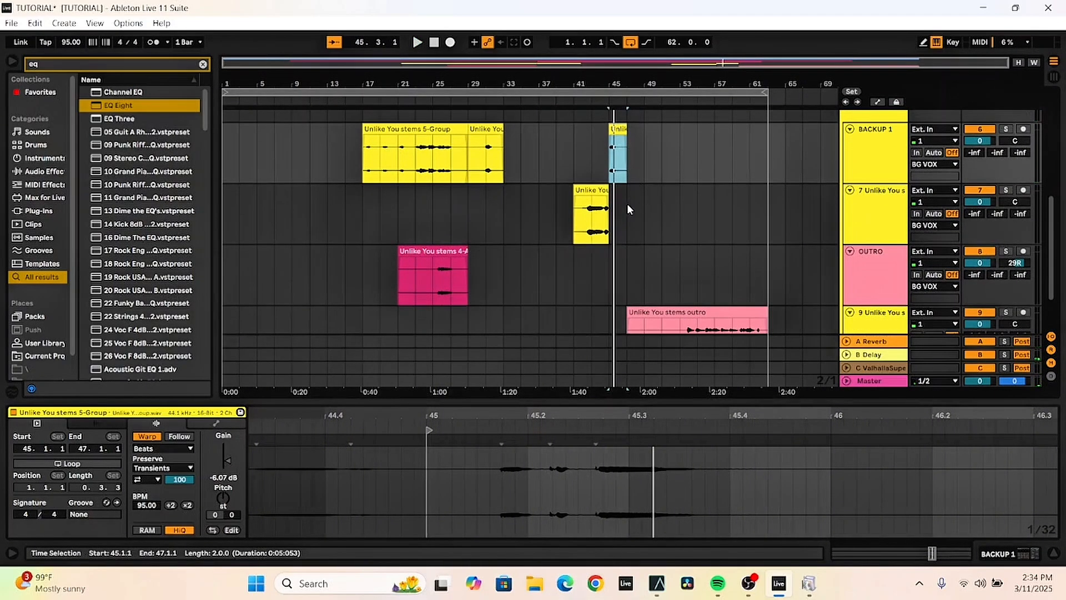
click(577, 219)
key(space)
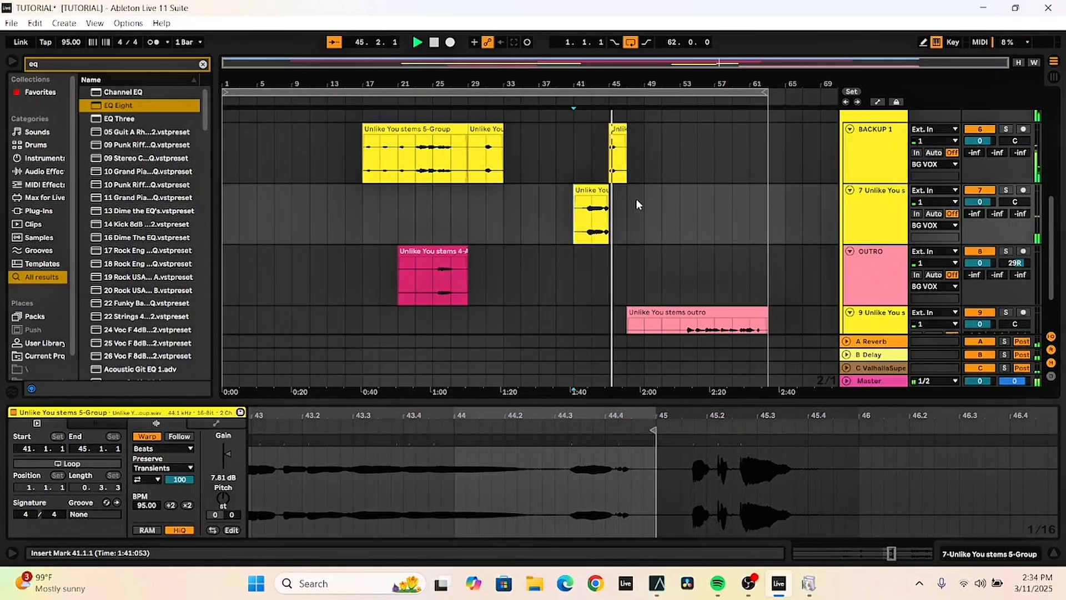
Lower the gain of the bar 41 to 45 clip on track 7 to 3.63 dB and play it back
click(591, 219)
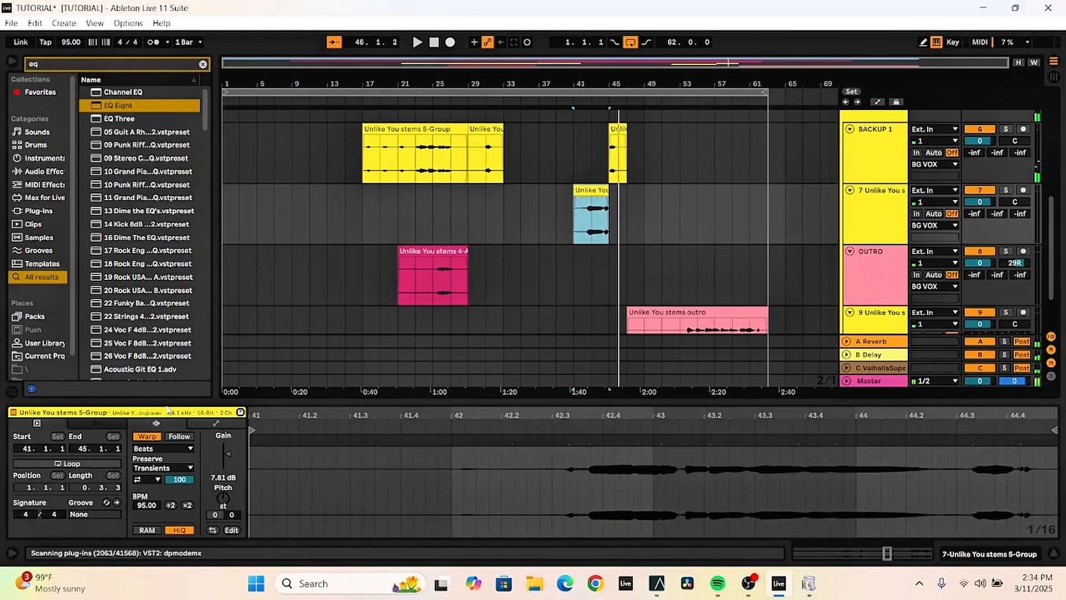
drag(226, 449, 226, 458)
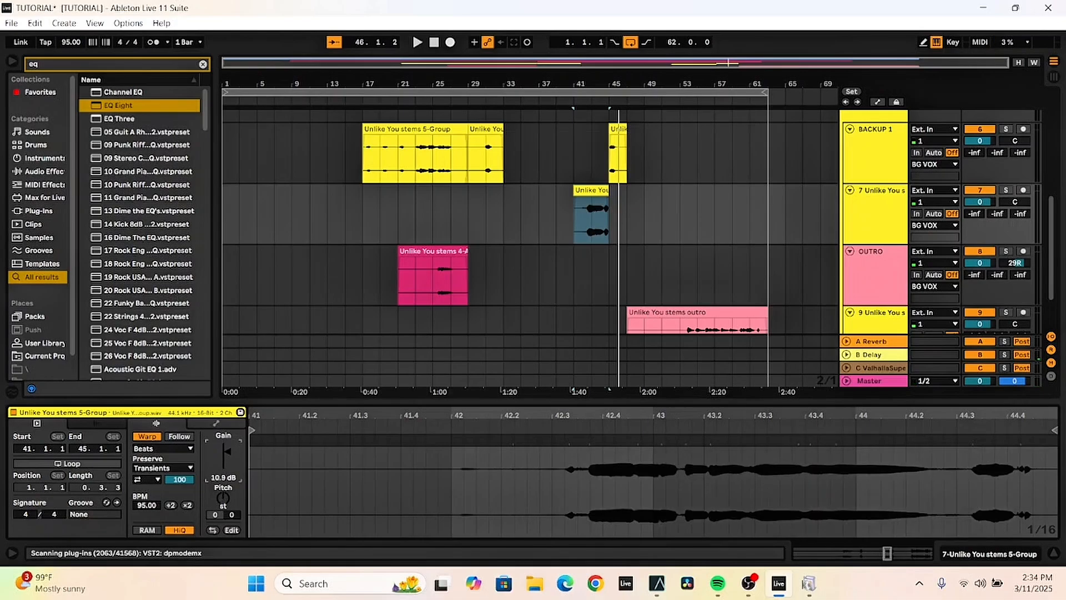
key(space)
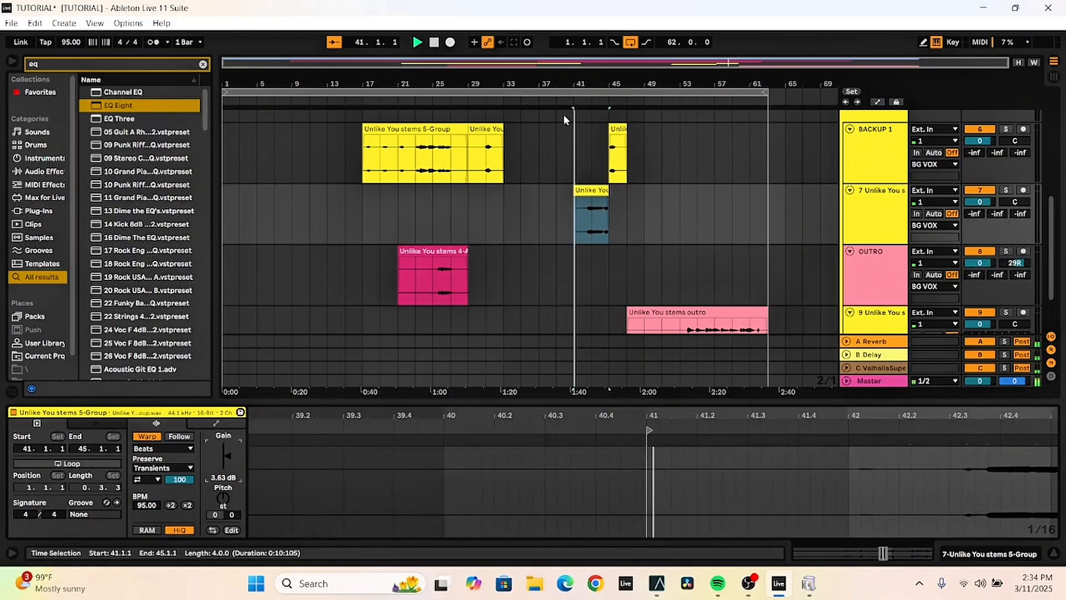
scroll(684, 188, down, 2)
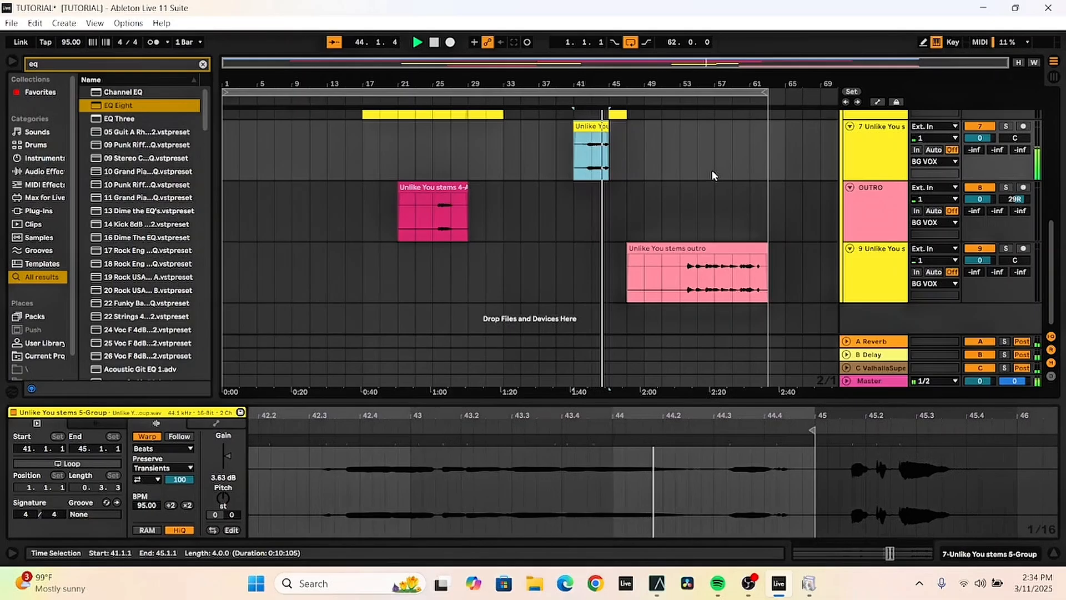
scroll(690, 176, up, 5)
scroll(671, 178, down, 3)
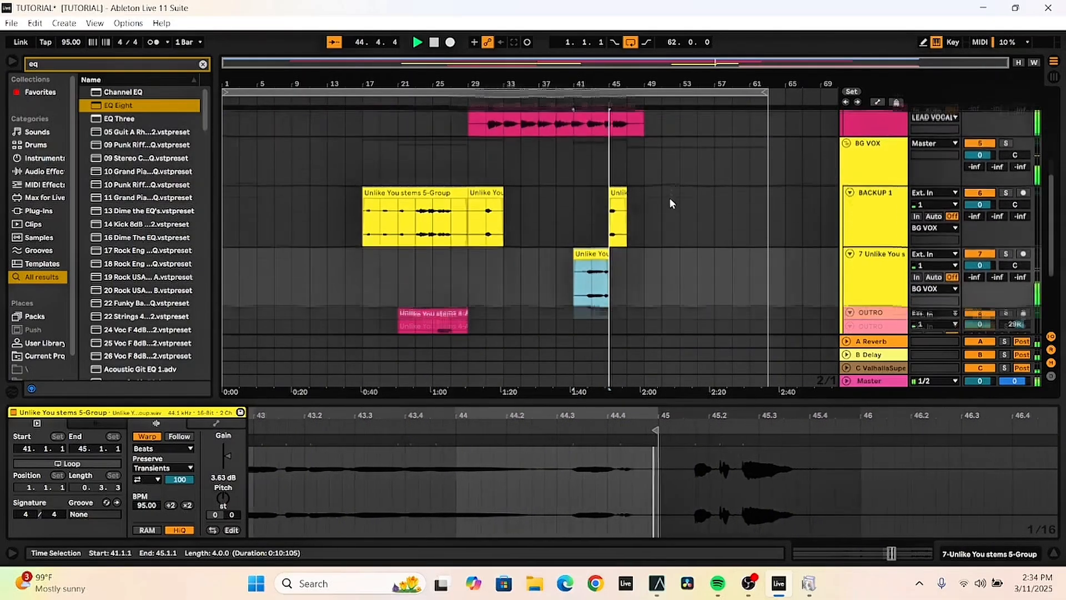
Play the arrangement from bar 53 to hear the outro vocal clip on track 9
click(691, 250)
scroll(694, 241, down, 1)
scroll(711, 228, down, 3)
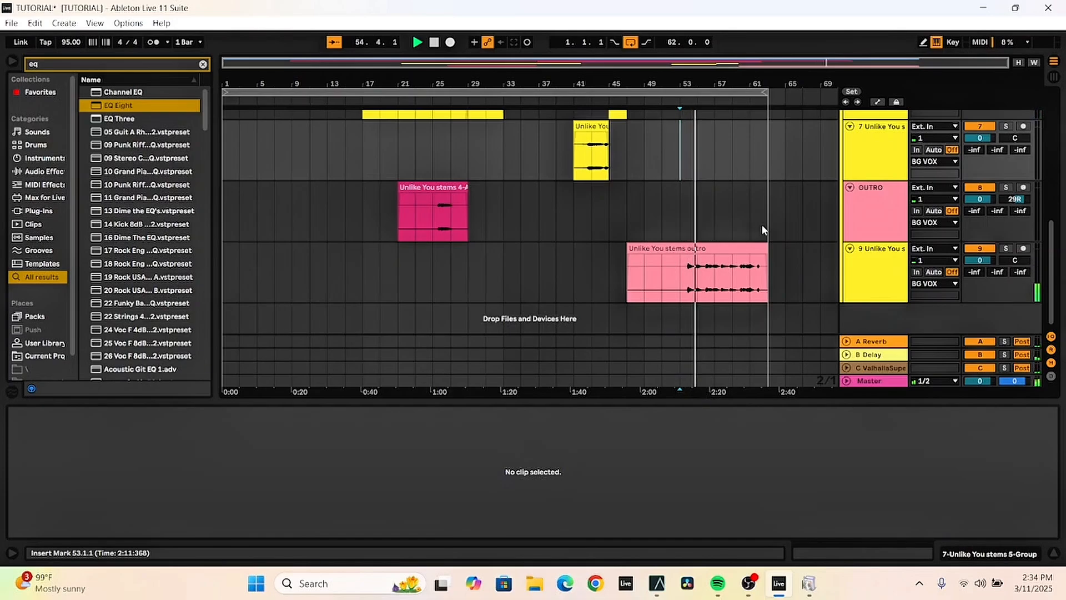
scroll(828, 208, up, 5)
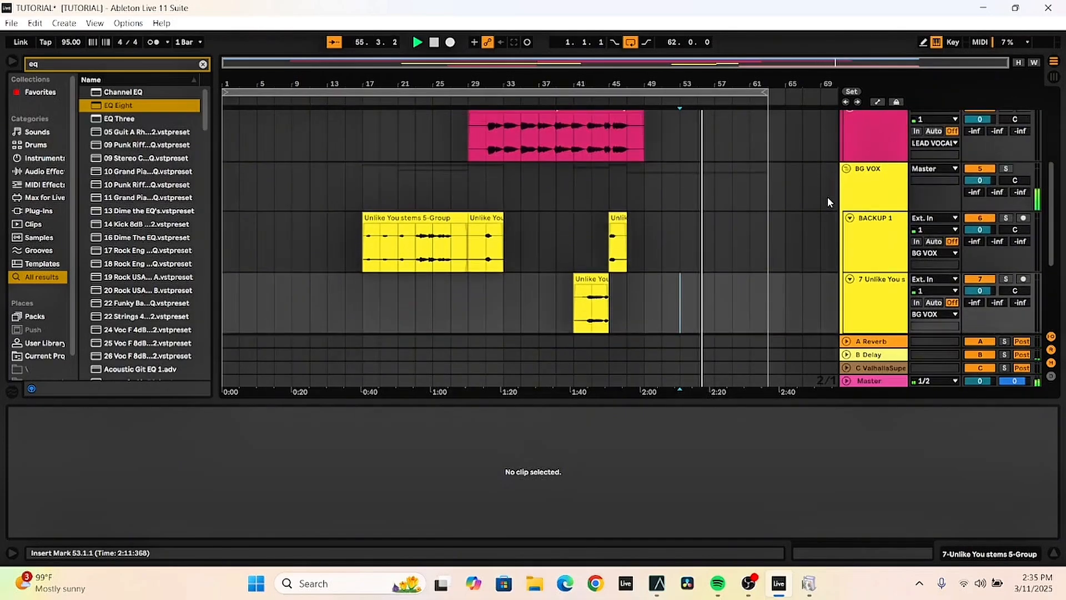
scroll(827, 195, up, 2)
scroll(739, 264, up, 1)
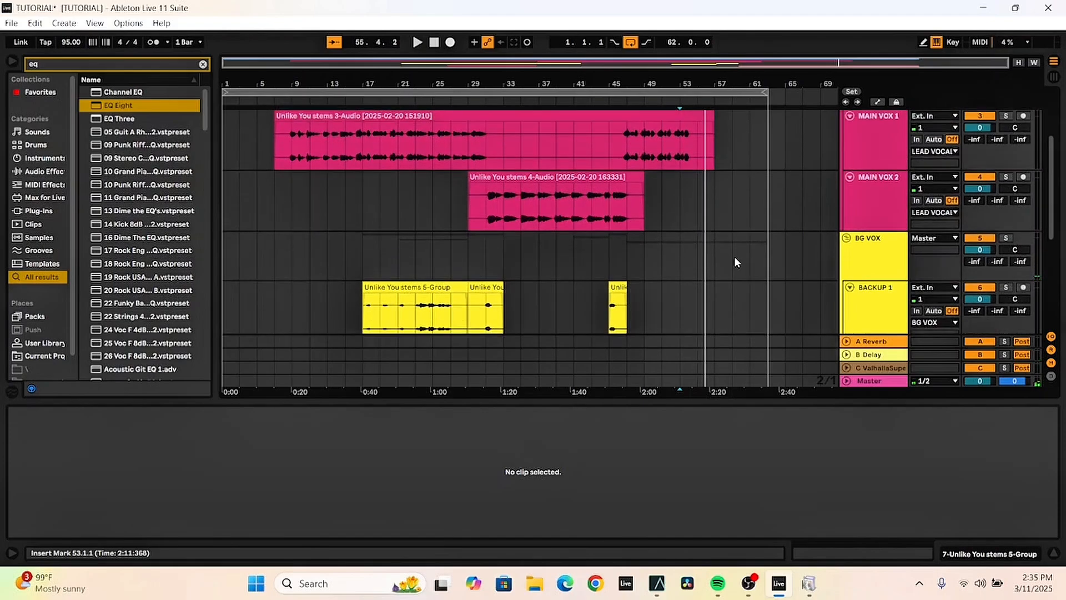
Compare the BG VOX and LEAD VOCAL groups and examine the effect chain on LEAD VOCAL
click(734, 256)
click(859, 259)
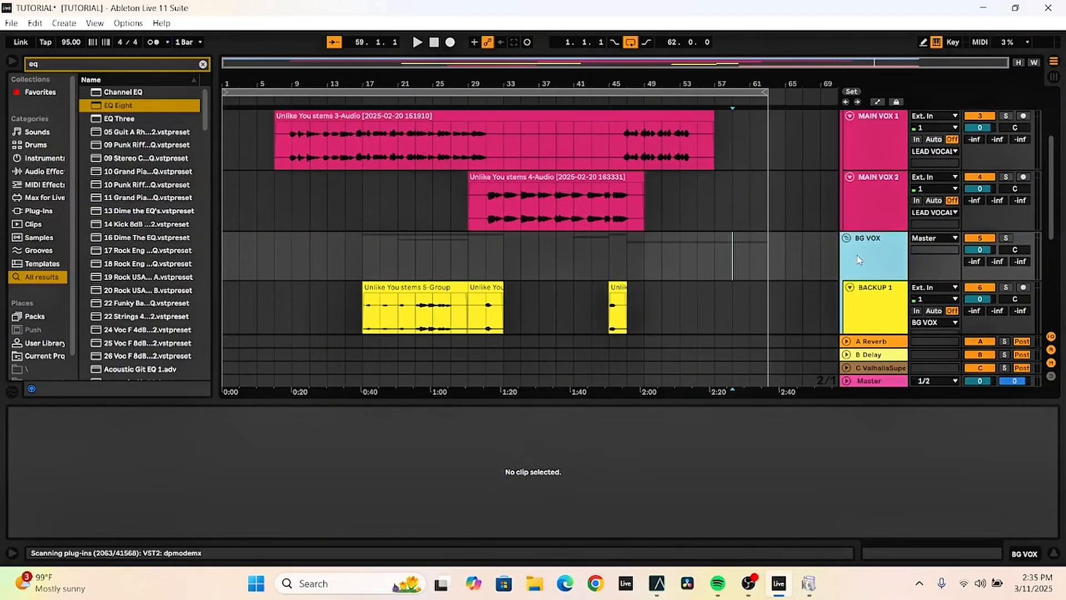
scroll(869, 239, up, 3)
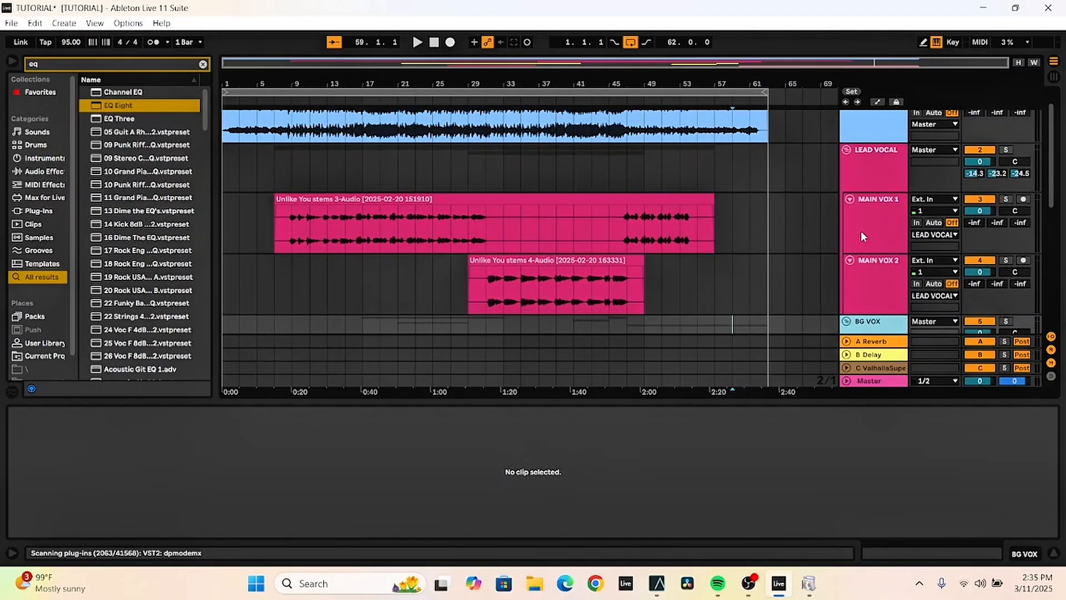
click(867, 189)
scroll(867, 188, down, 5)
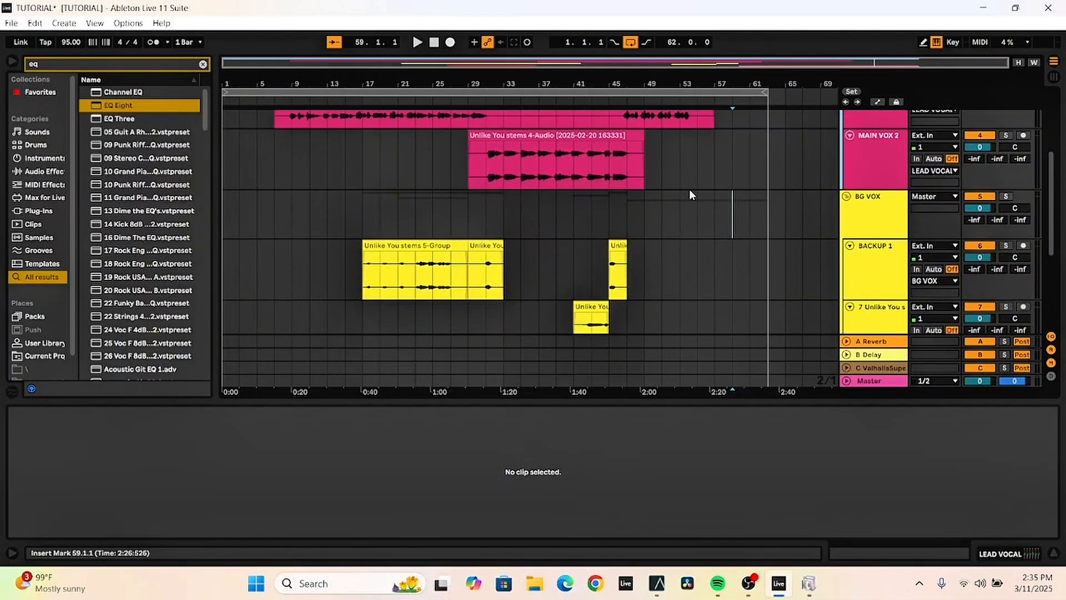
scroll(689, 189, up, 3)
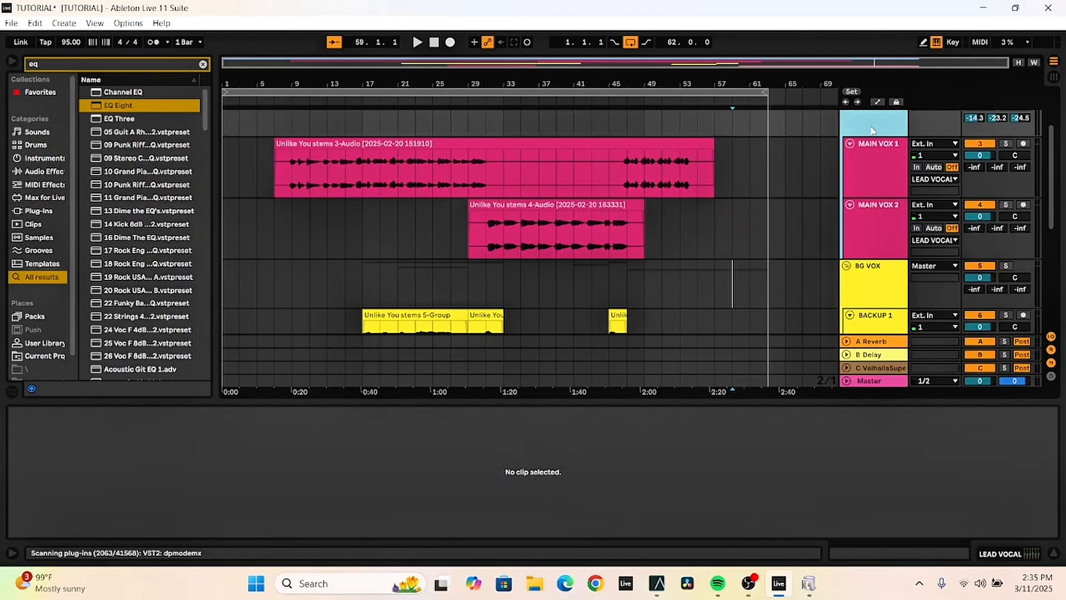
click(871, 127)
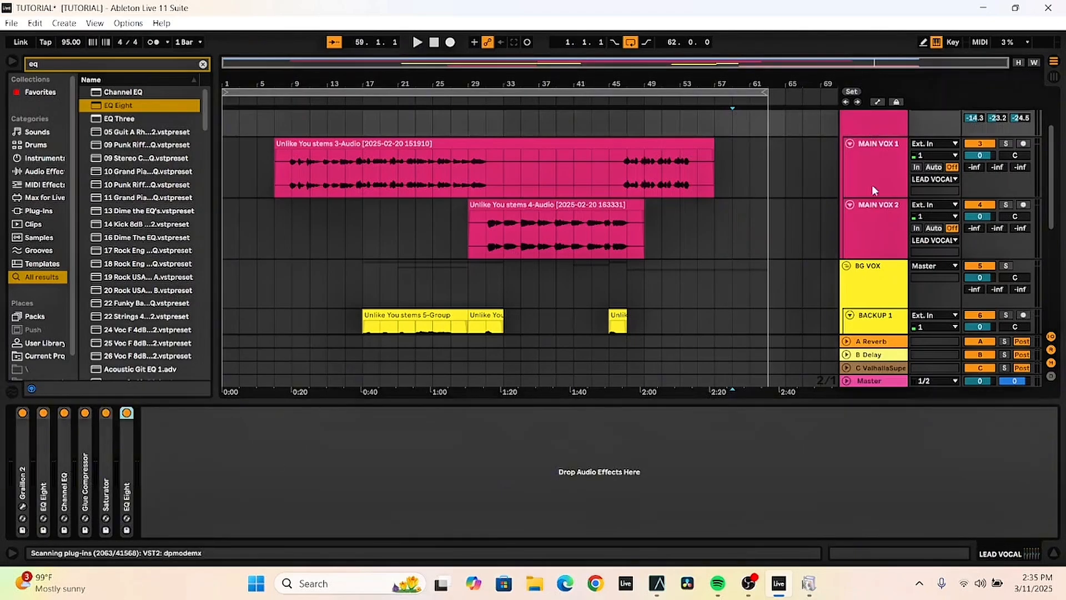
Nest the BG VOX group inside the LEAD VOCAL group and check the vocal tracks it contains
click(863, 283)
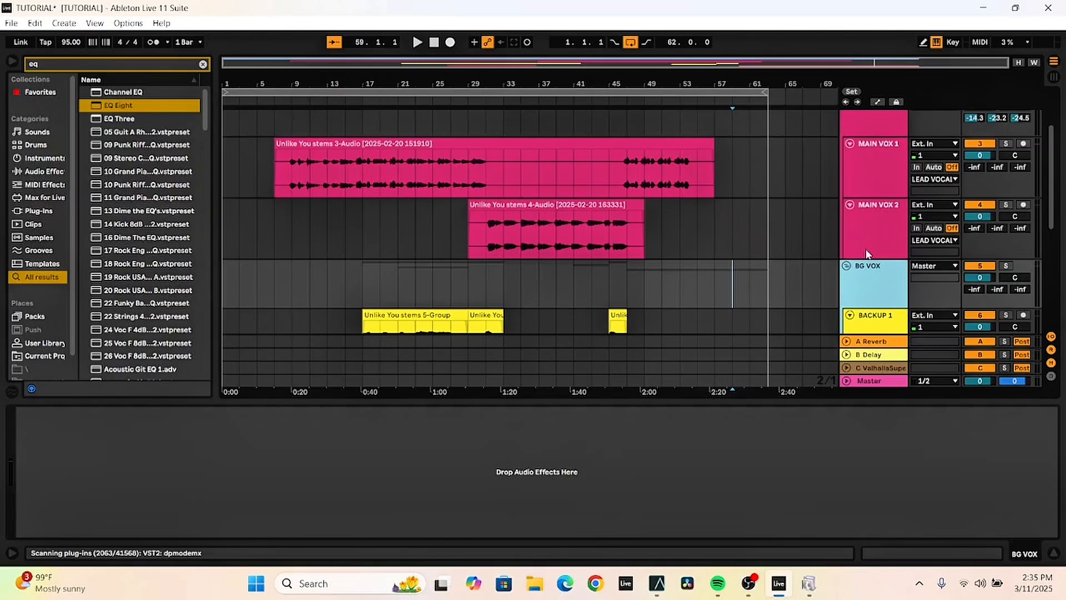
click(860, 290)
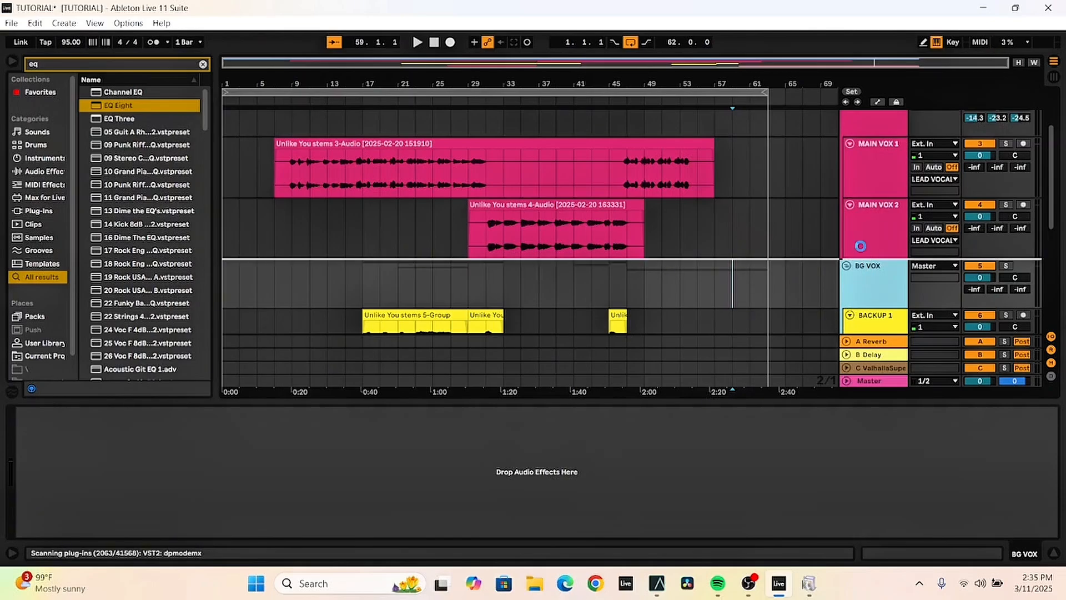
scroll(874, 253, up, 3)
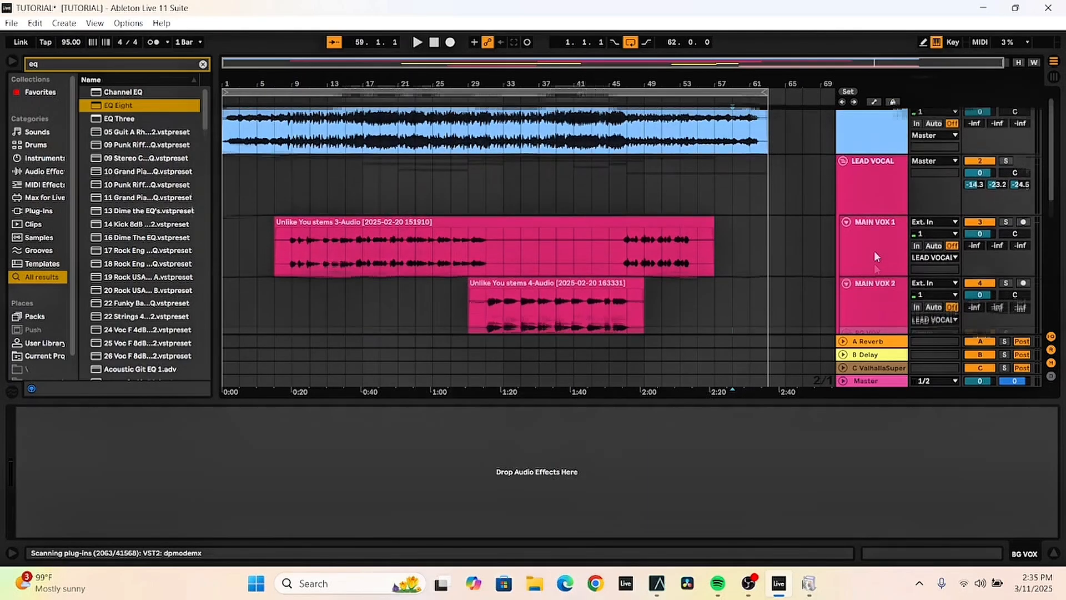
scroll(875, 253, up, 1)
click(876, 218)
scroll(875, 229, down, 5)
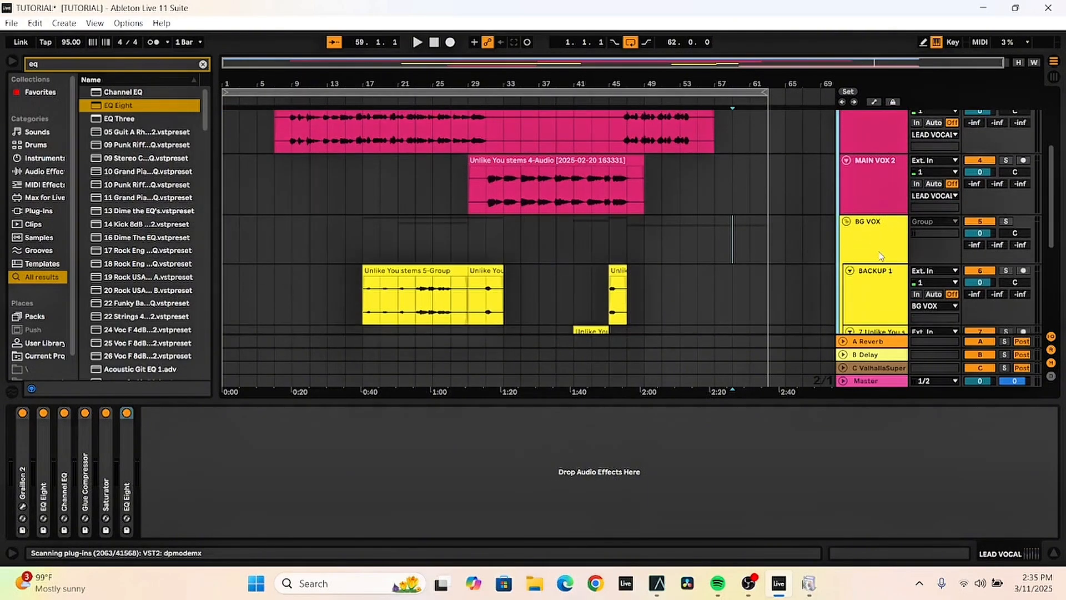
scroll(909, 171, up, 4)
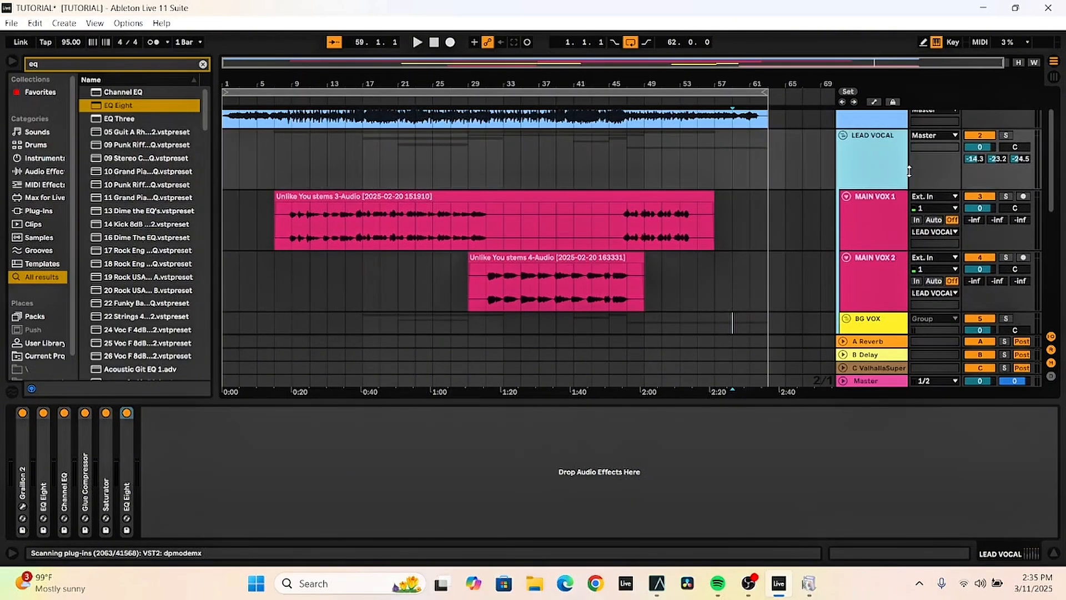
scroll(871, 169, down, 6)
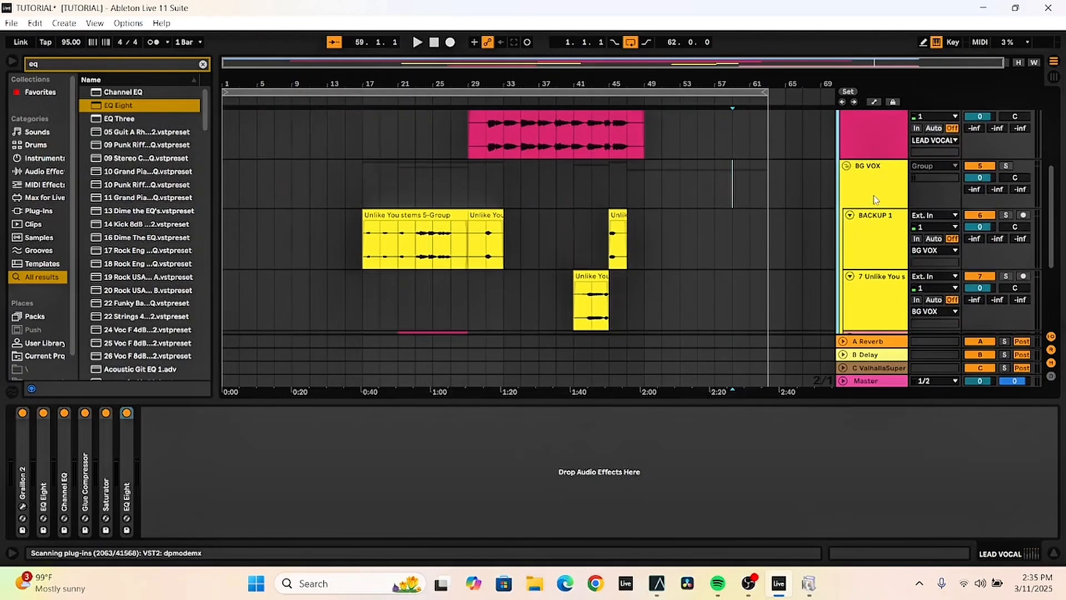
Inspect the nested BG VOX group's own effect chain and its place under LEAD VOCAL
click(875, 194)
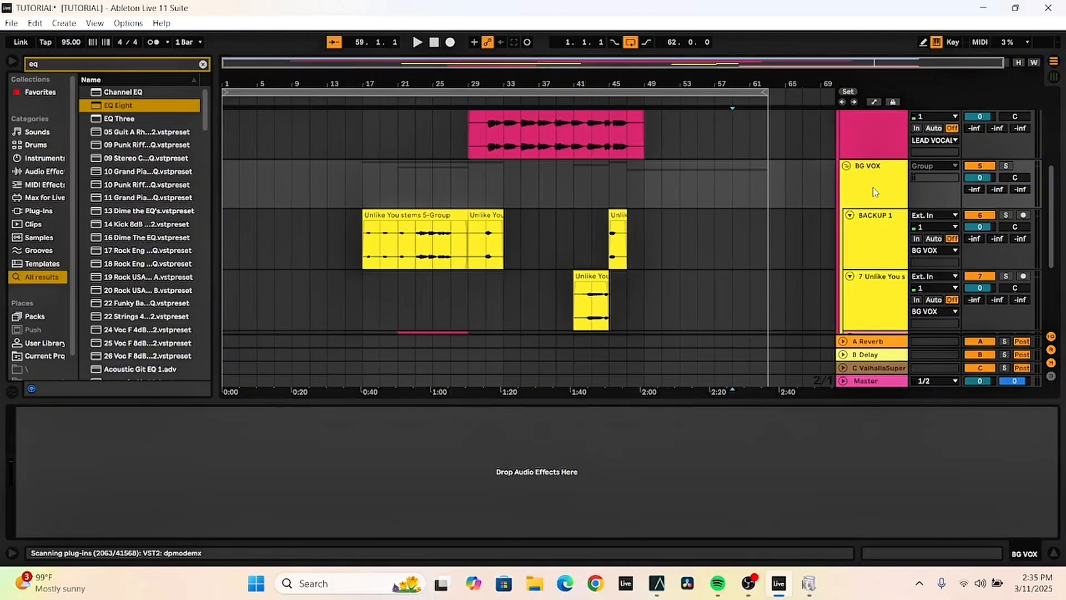
scroll(871, 190, up, 3)
scroll(862, 141, up, 3)
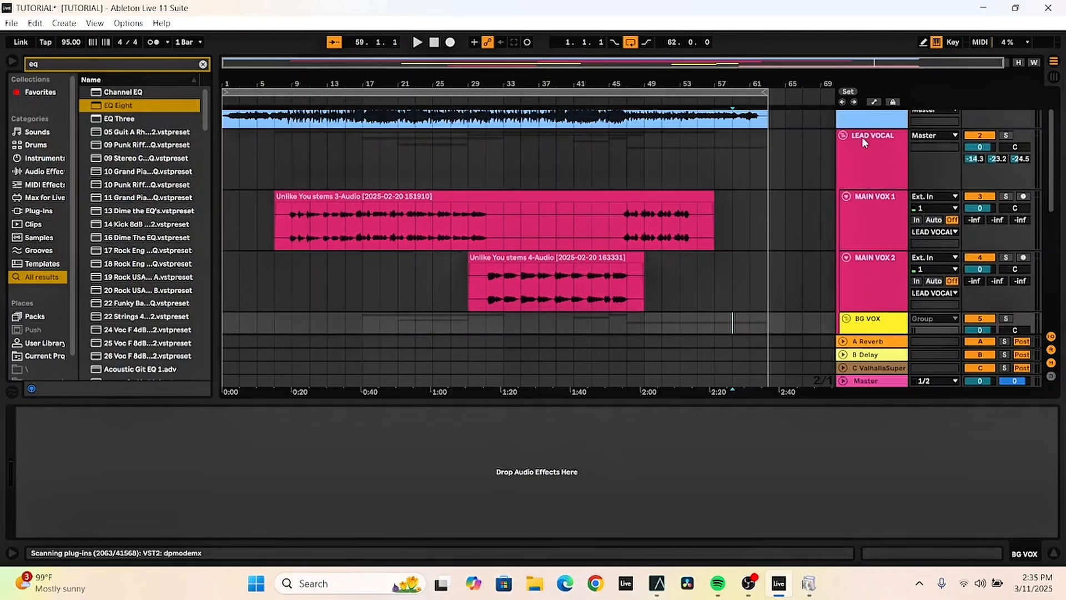
scroll(862, 137, down, 5)
click(873, 193)
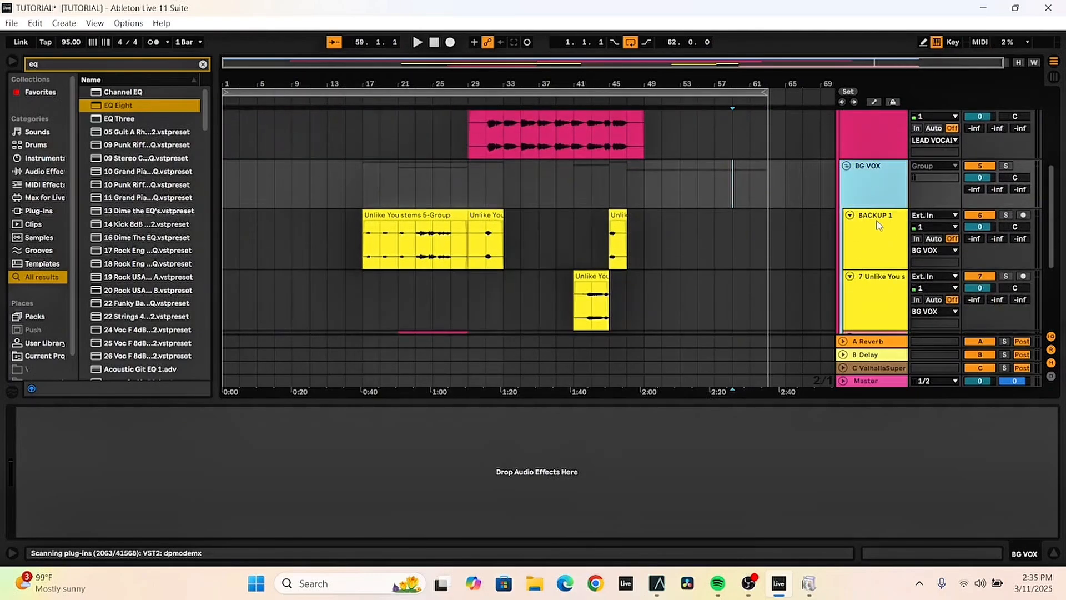
Audition the outro vocal clip on track 9 from bar 53
scroll(863, 195, down, 5)
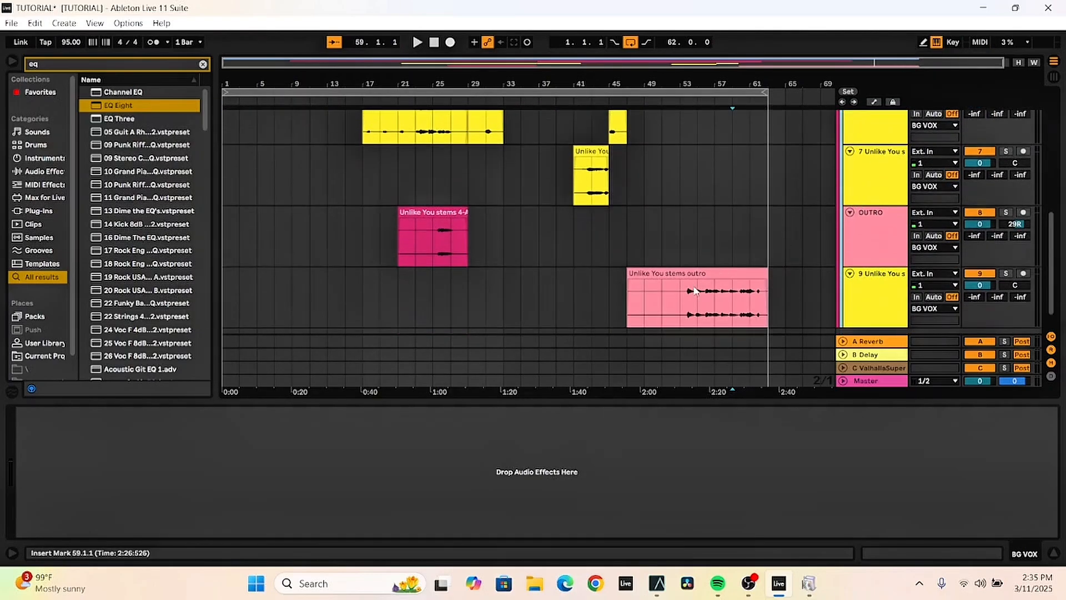
click(678, 234)
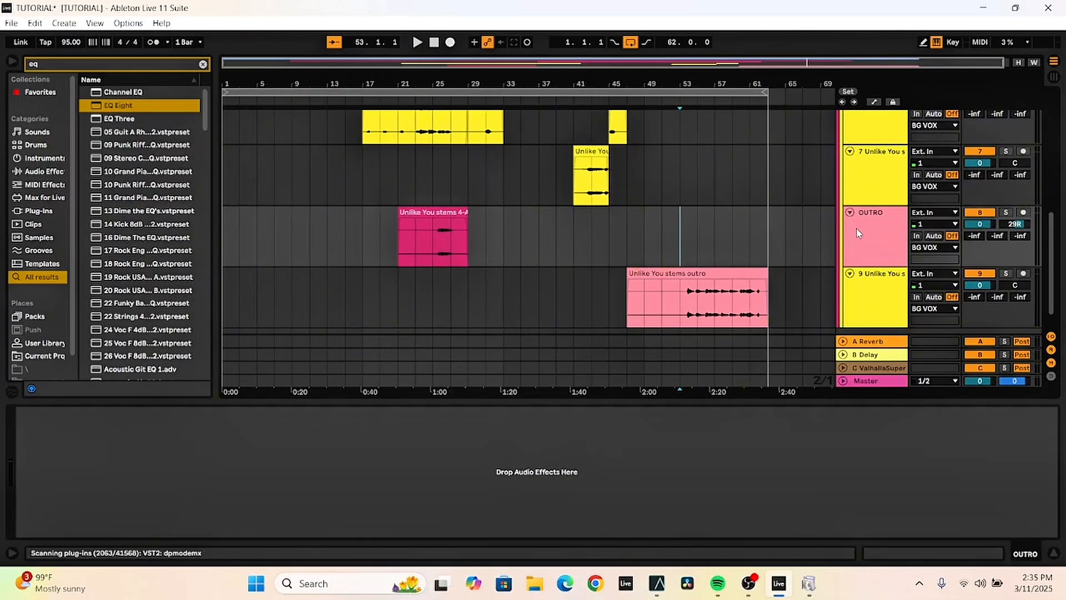
click(883, 294)
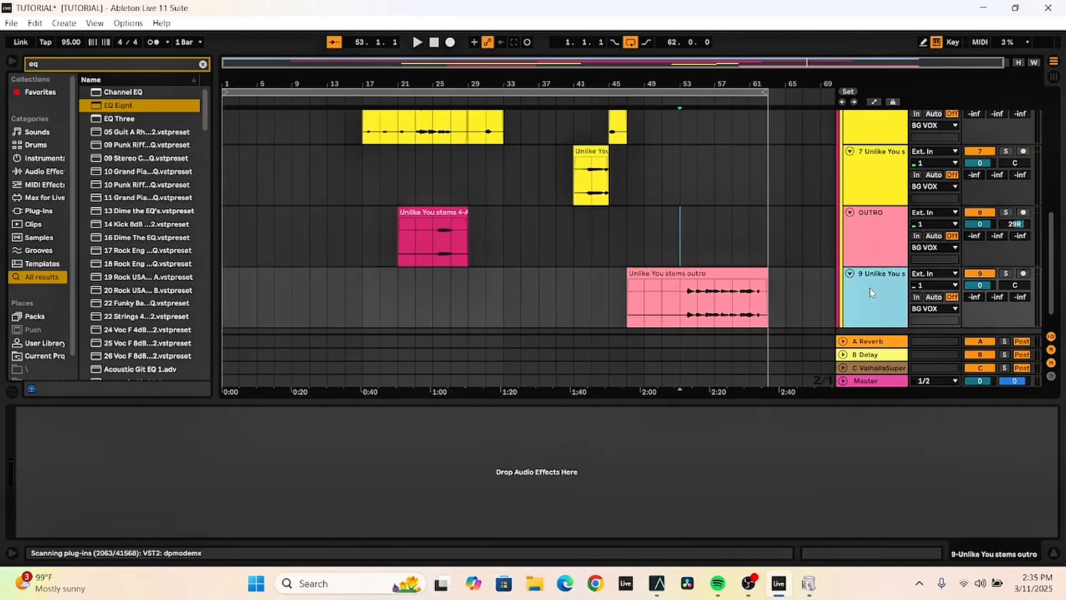
key(space)
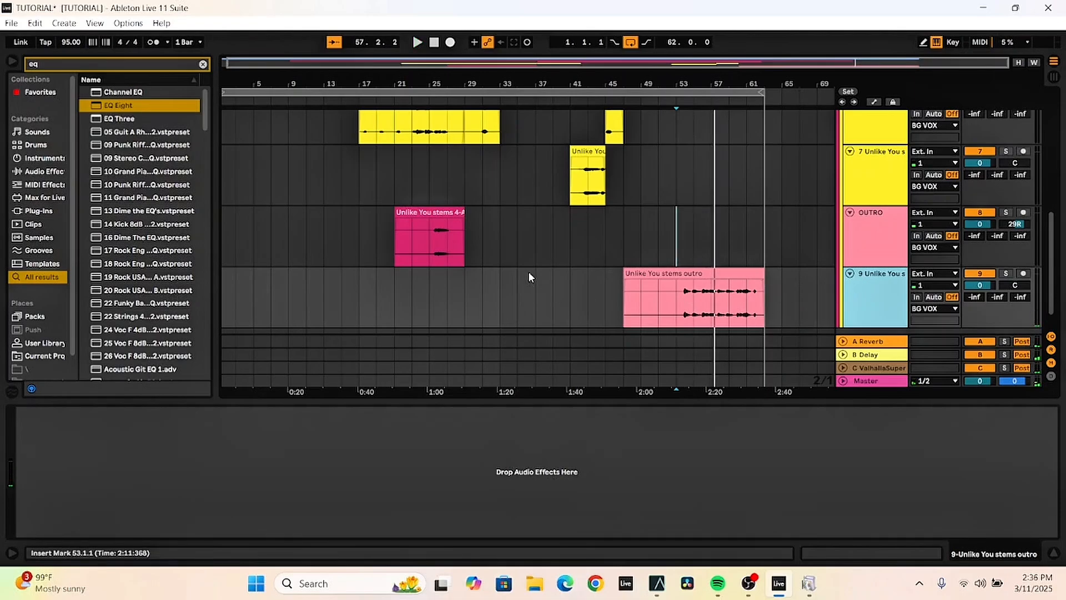
Search the browser for "grail" and load Graillon 2 onto track 9, which holds the outro vocal
click(119, 63)
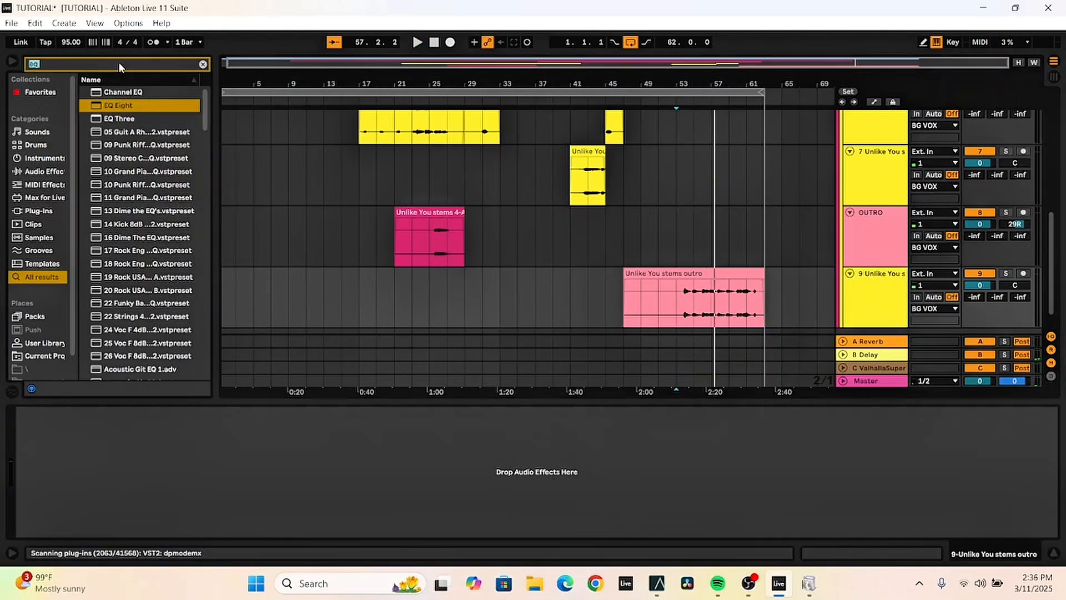
text(graill)
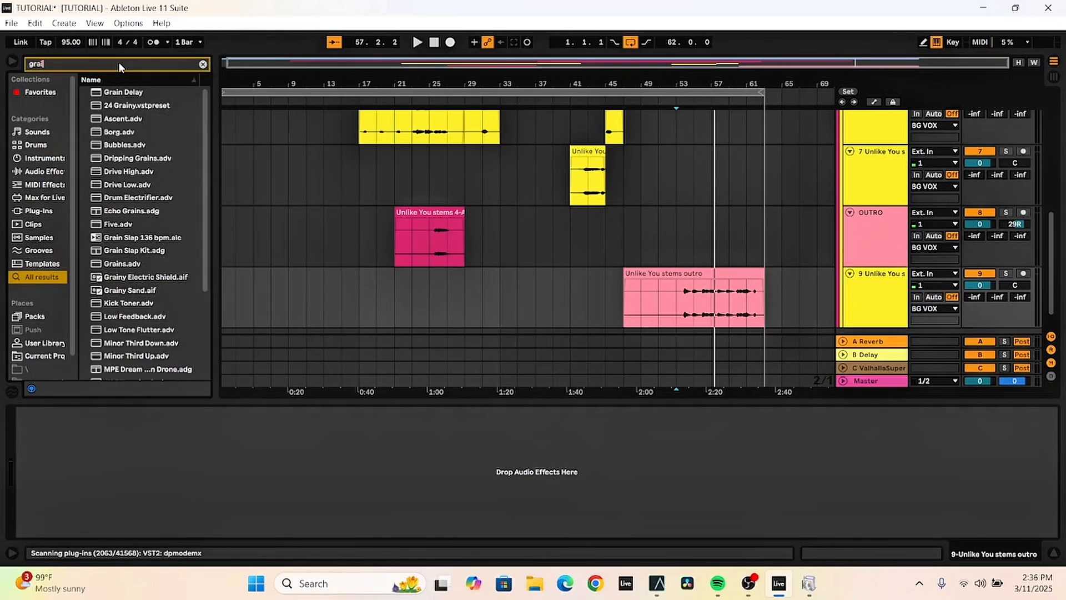
text(ion)
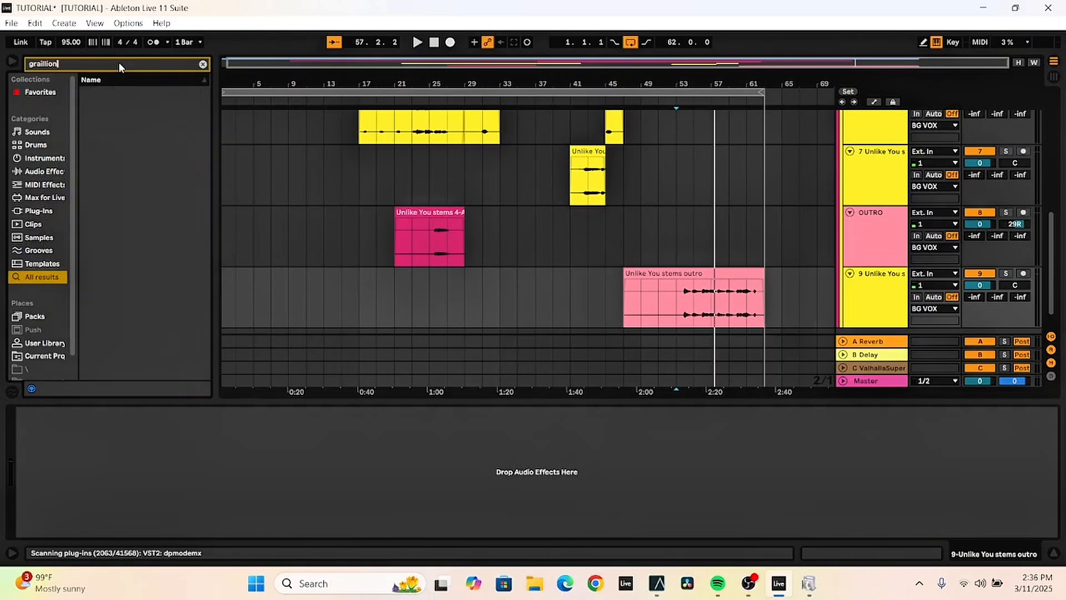
key(BackSpace)
key(BackSpace)
key(BackSpace)
key(BackSpace)
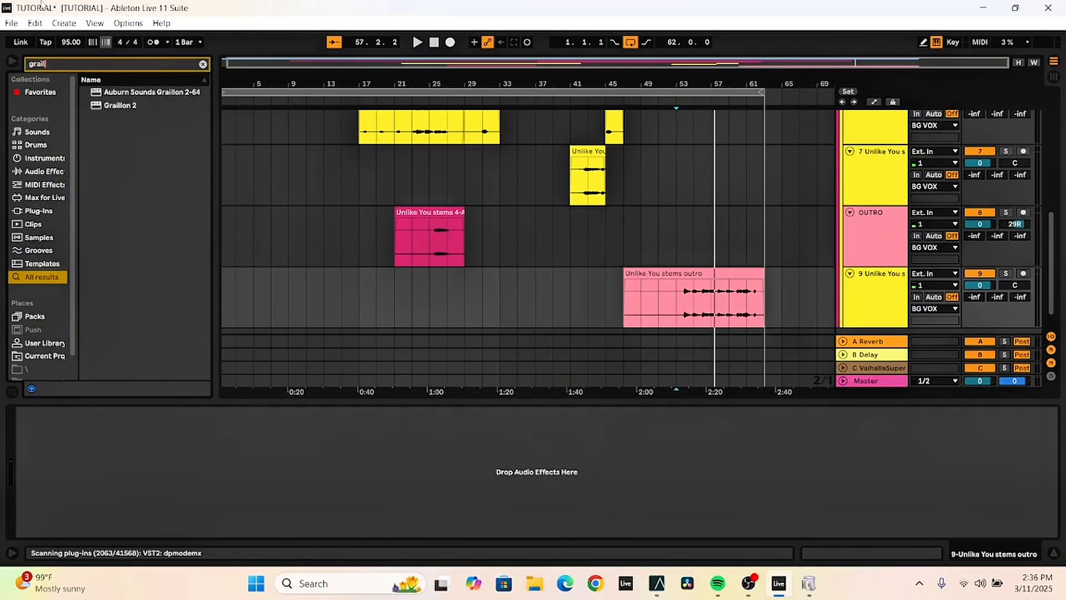
click(881, 284)
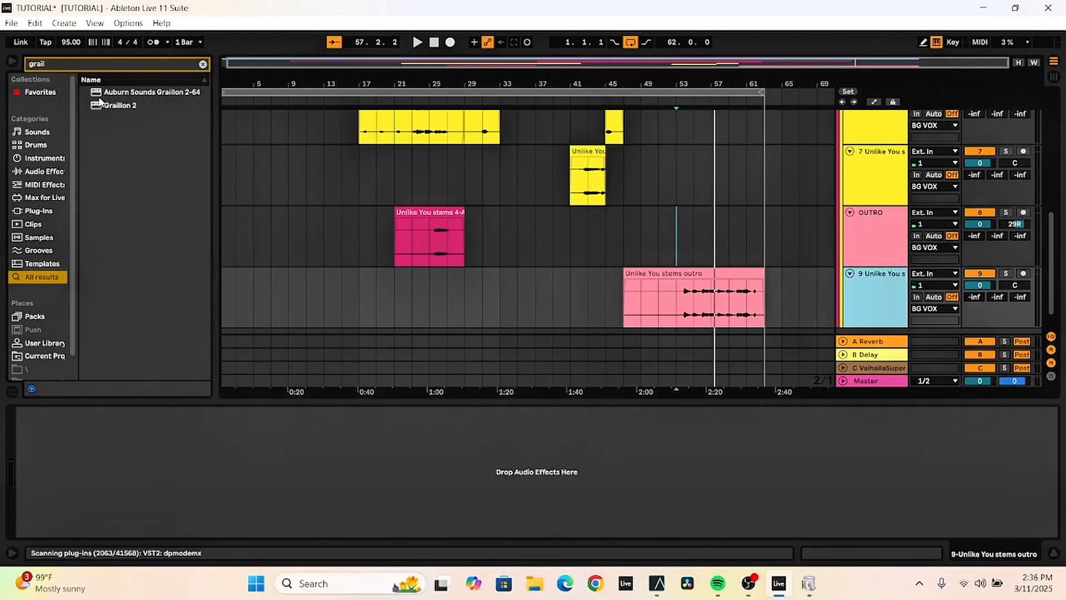
double_click(117, 106)
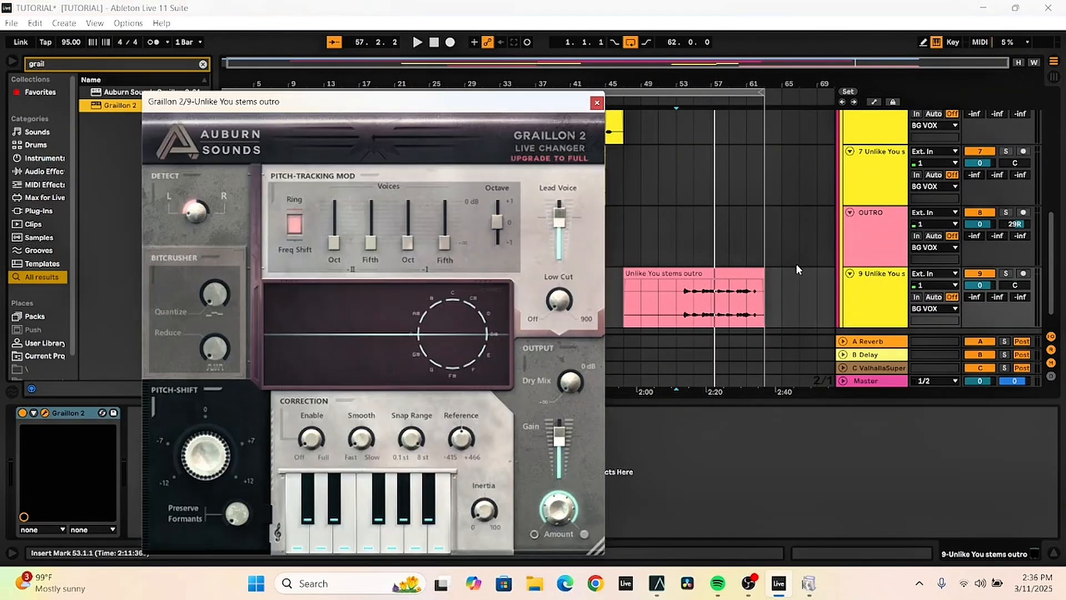
Try a Graillon 2 pitch shift of about -2.34 st on the outro vocal and play it from bar 53
click(865, 295)
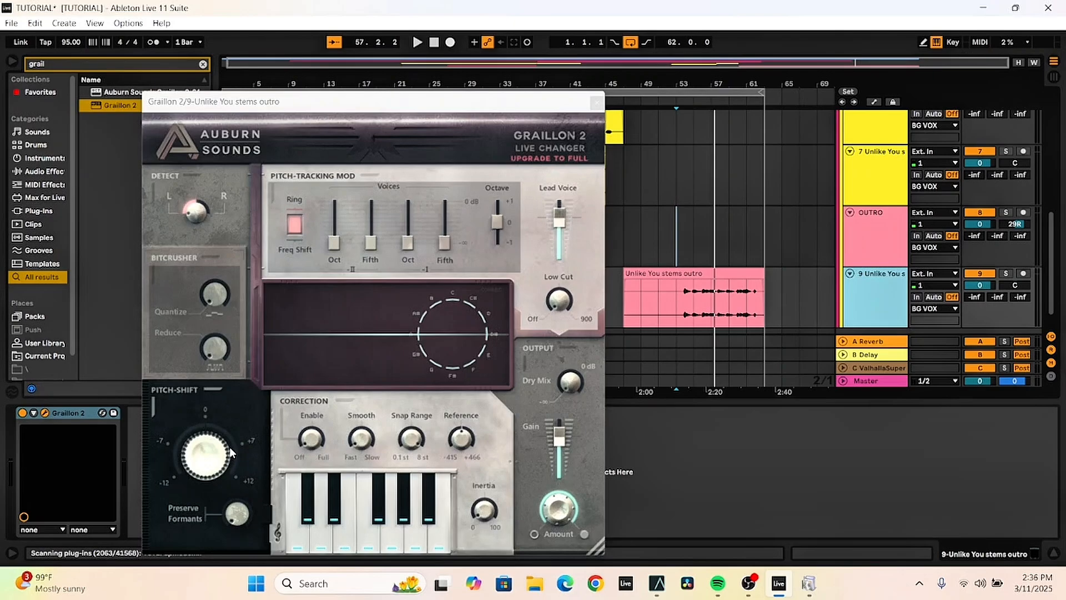
drag(206, 450, 210, 476)
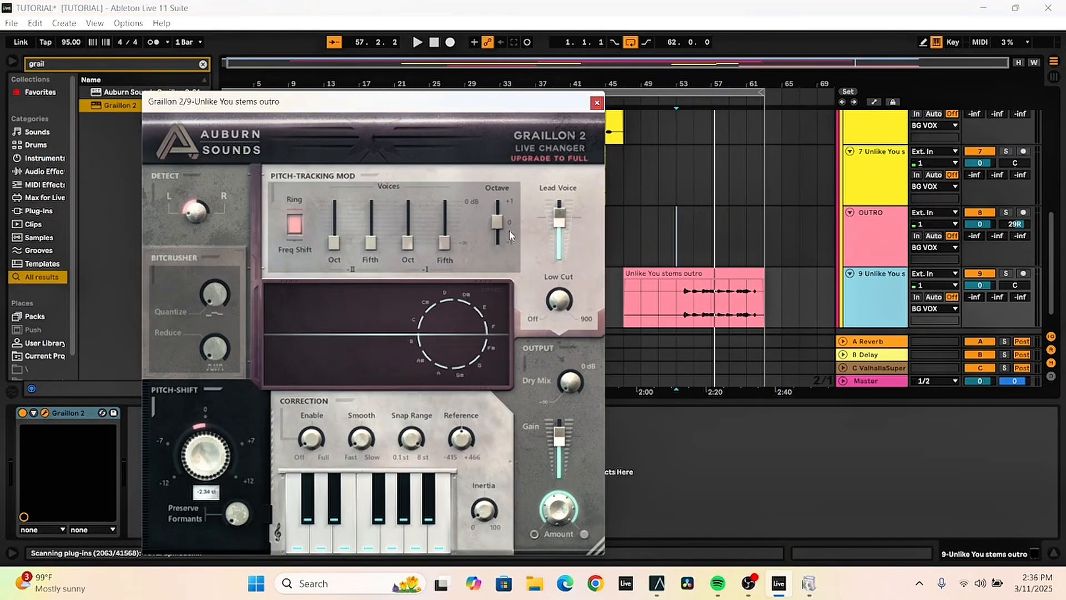
click(676, 294)
key(space)
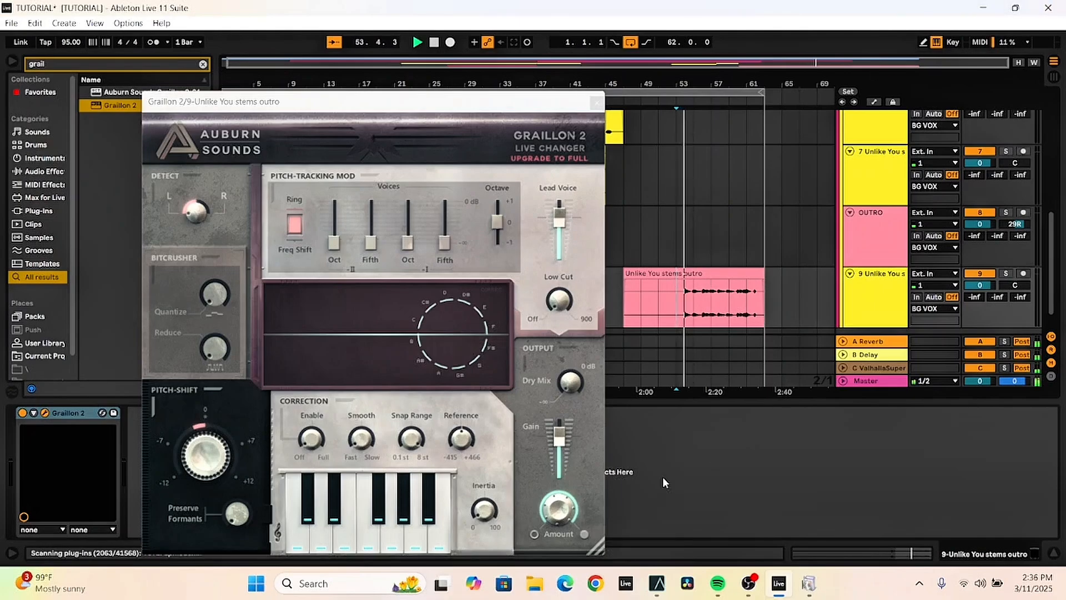
Try raising the Graillon 2 pitch shift to about 2.28 st while the outro vocal plays
click(195, 454)
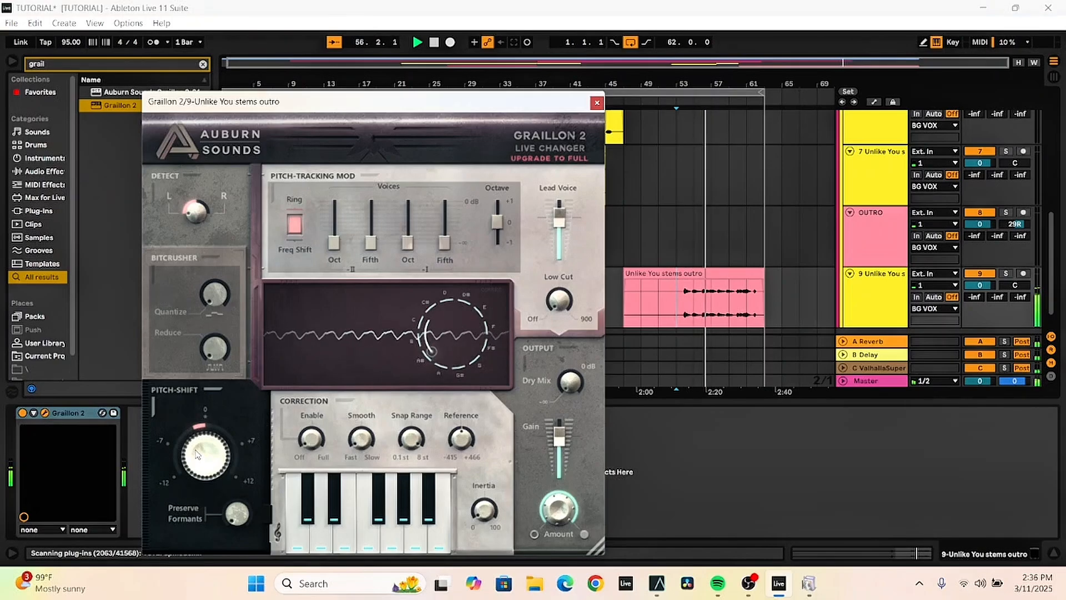
drag(197, 454, 185, 394)
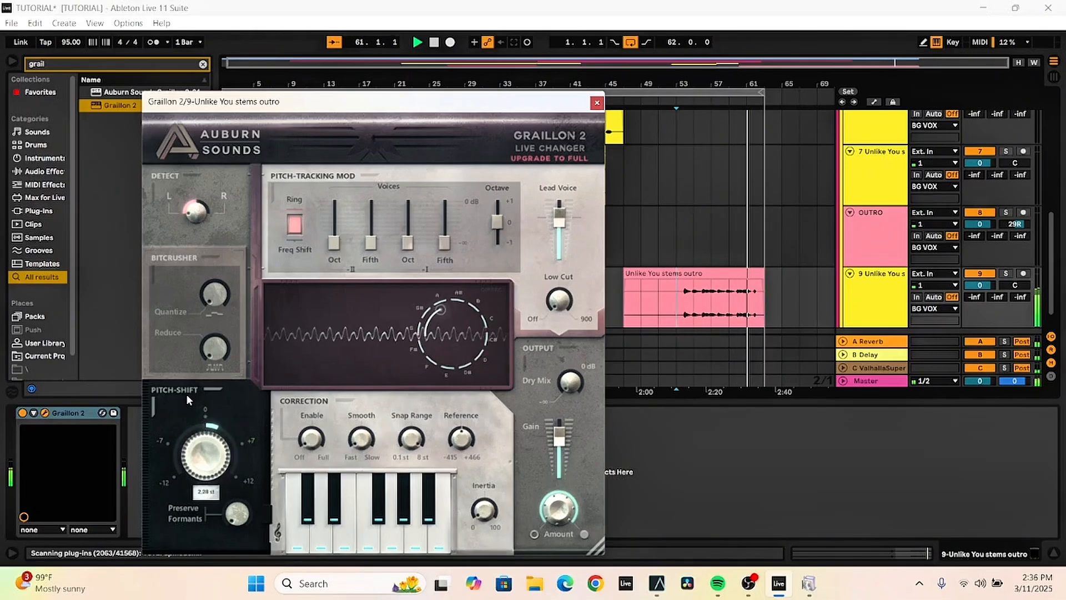
drag(185, 394, 187, 398)
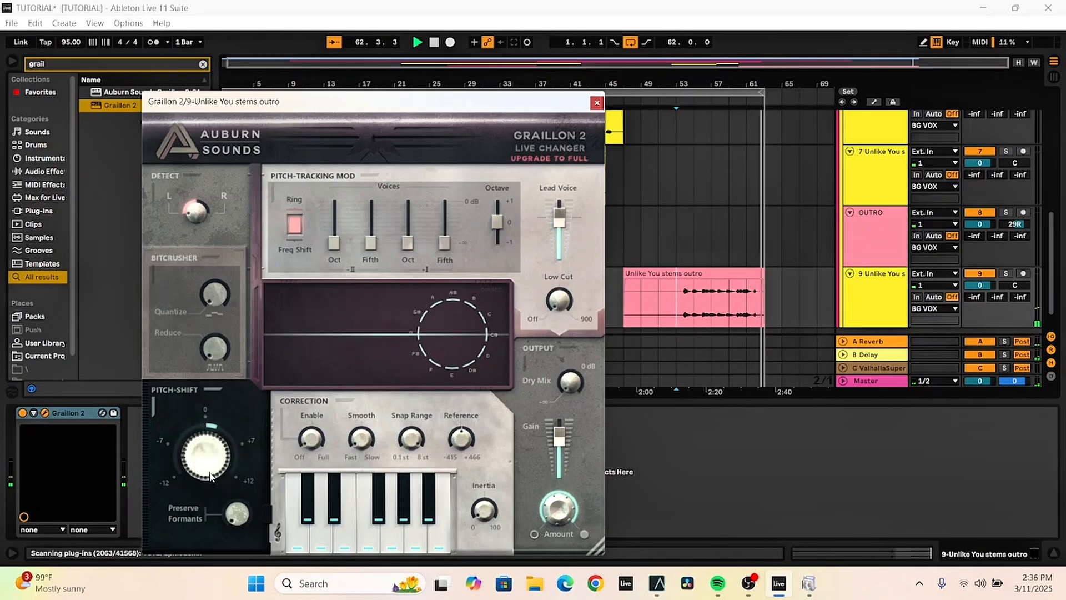
Raise the Graillon 2 pitch shift to about 7.3 st and play the outro clip from bar 47
drag(207, 453, 206, 385)
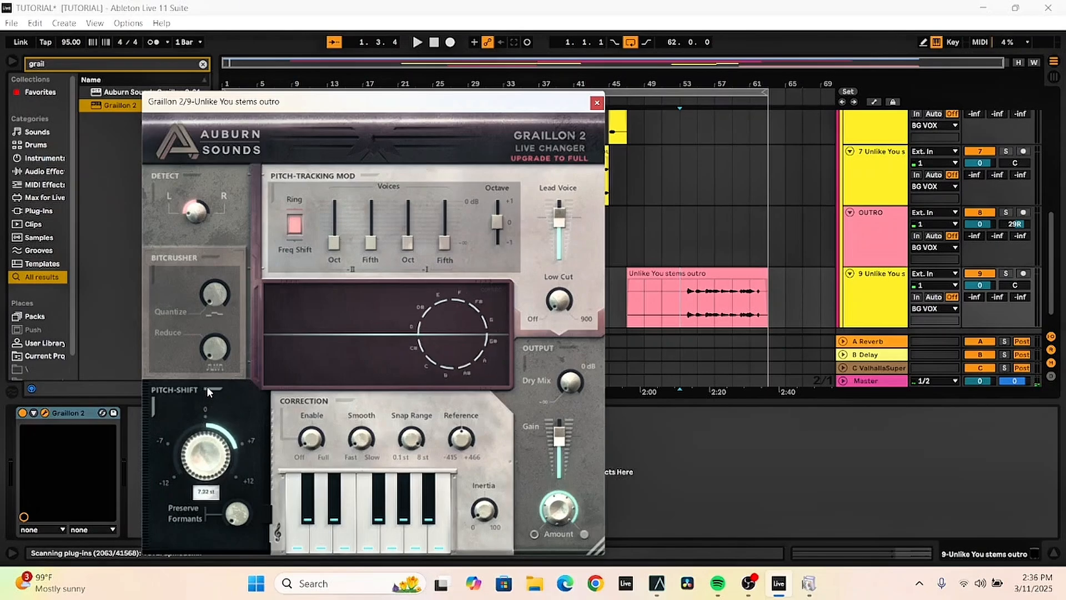
click(694, 273)
key(space)
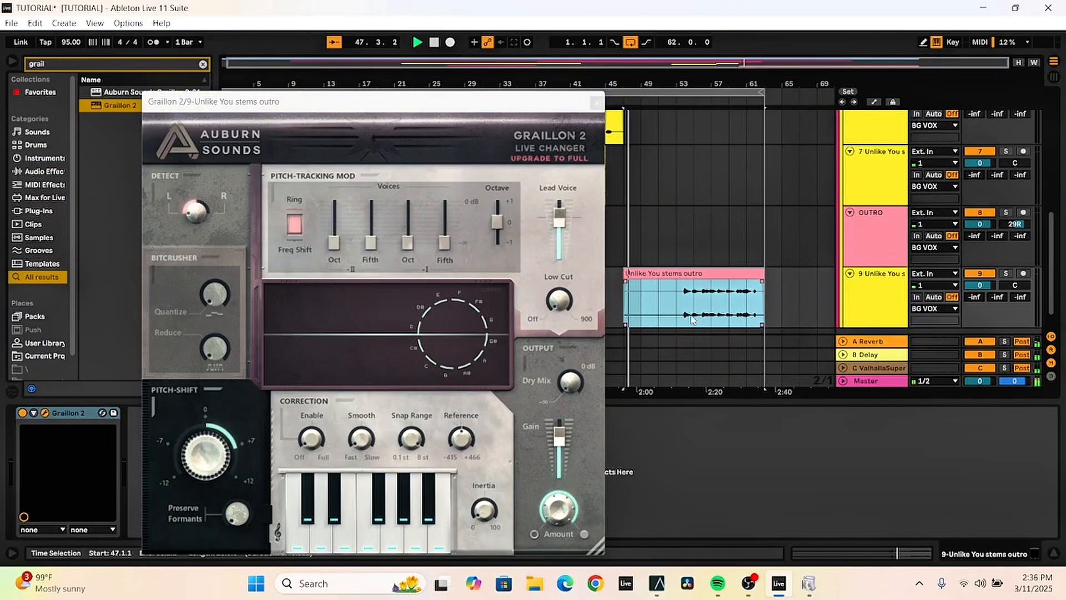
Trim the start of the outro clip on track 9 to bar 53 and lower the Graillon 2 pitch shift to about 6.38 st
click(629, 275)
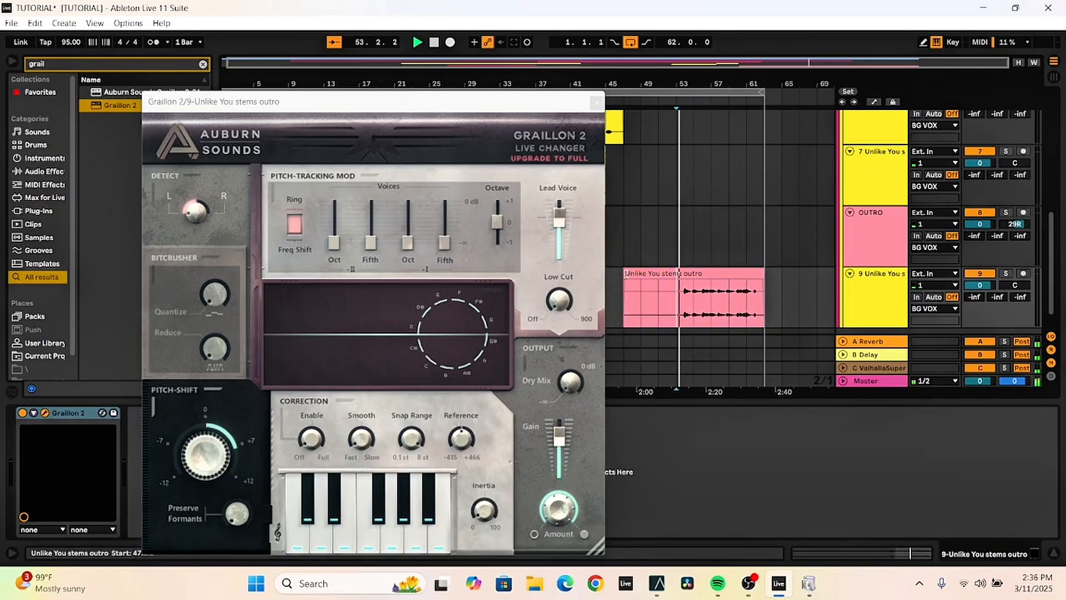
drag(629, 275, 679, 272)
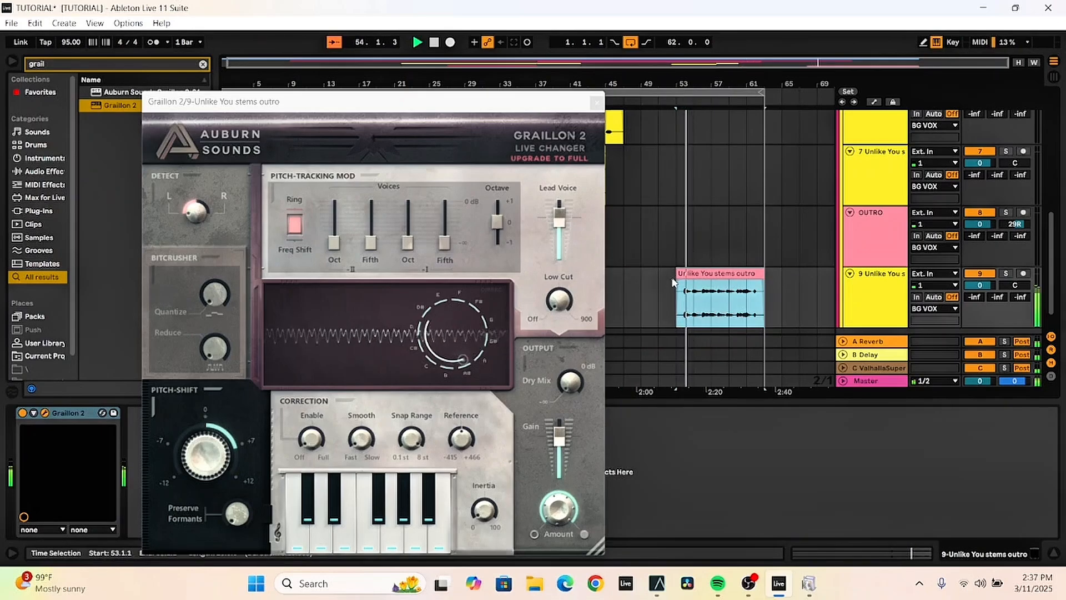
click(212, 458)
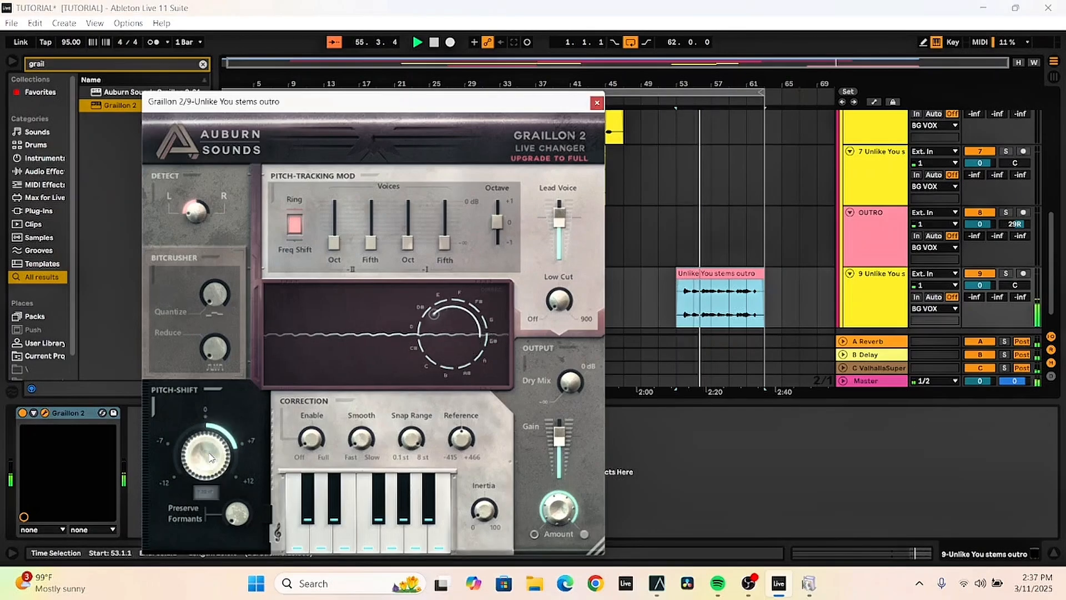
drag(211, 458, 208, 471)
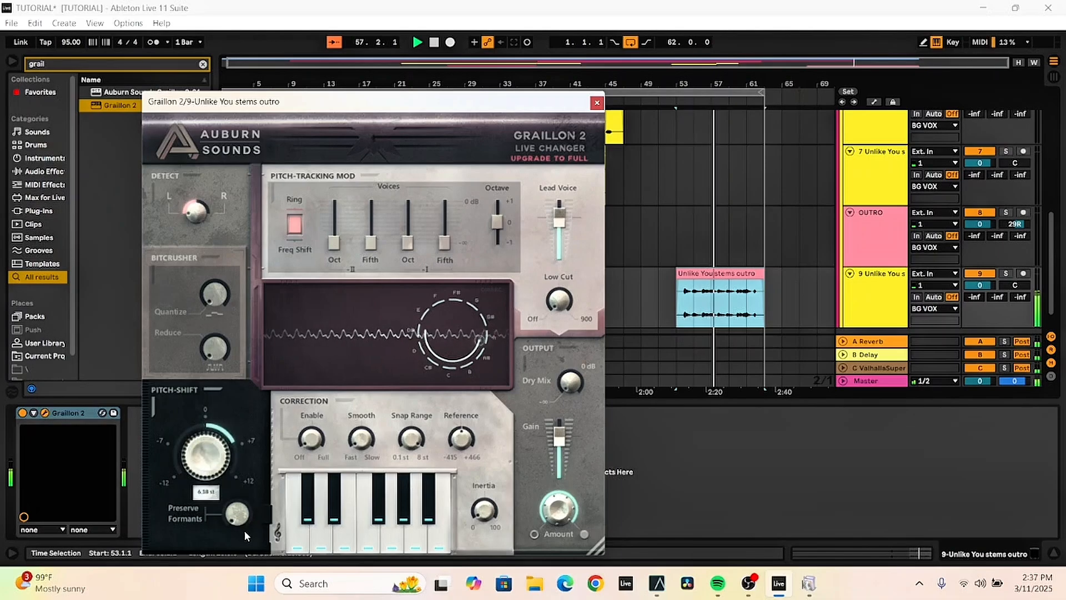
Set the Graillon 2 pitch correction scale to E minor
click(278, 532)
click(345, 487)
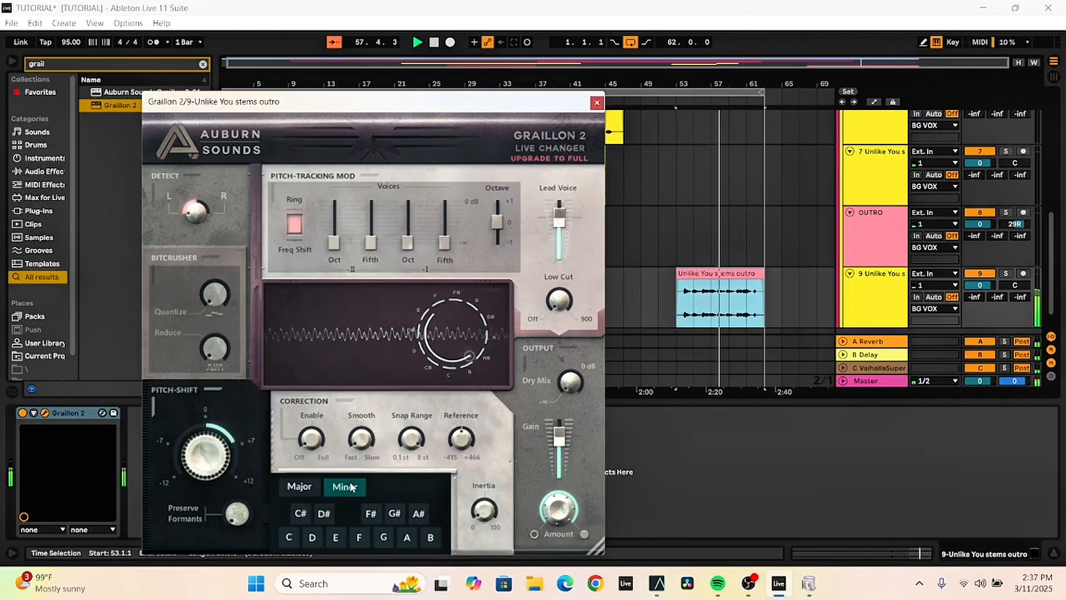
click(335, 537)
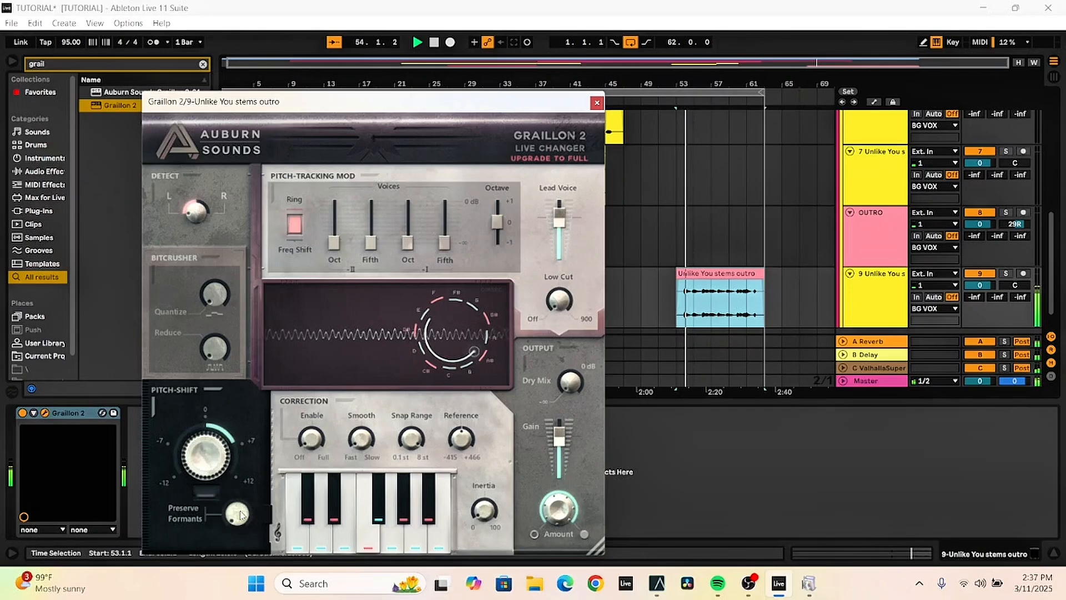
Try Graillon 2's Preserve Formants at 100%, reduce it partway, and play the outro vocal again
drag(240, 514, 238, 390)
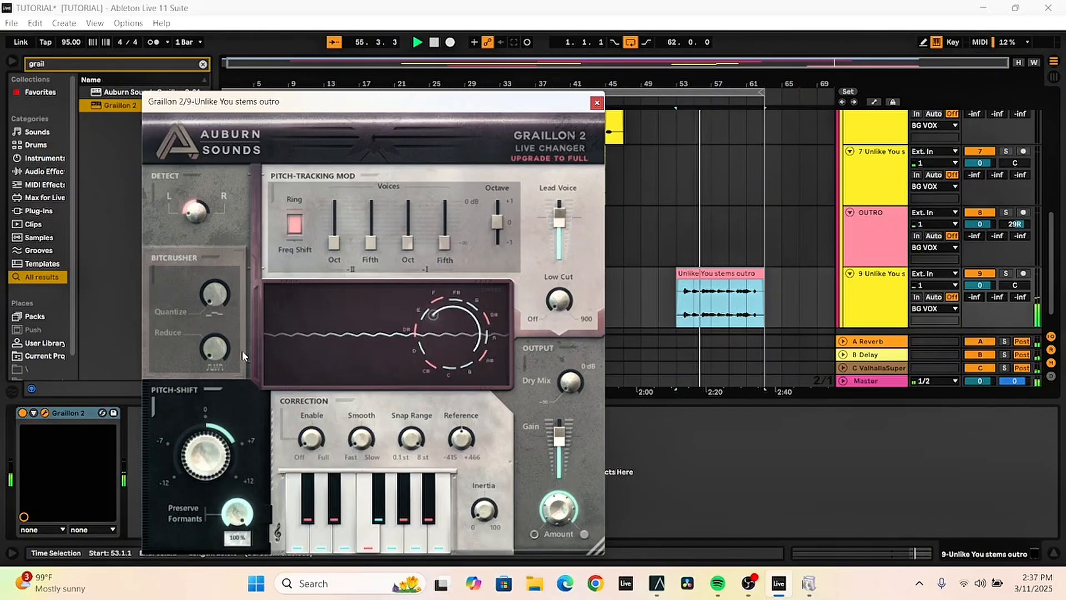
drag(243, 351, 225, 417)
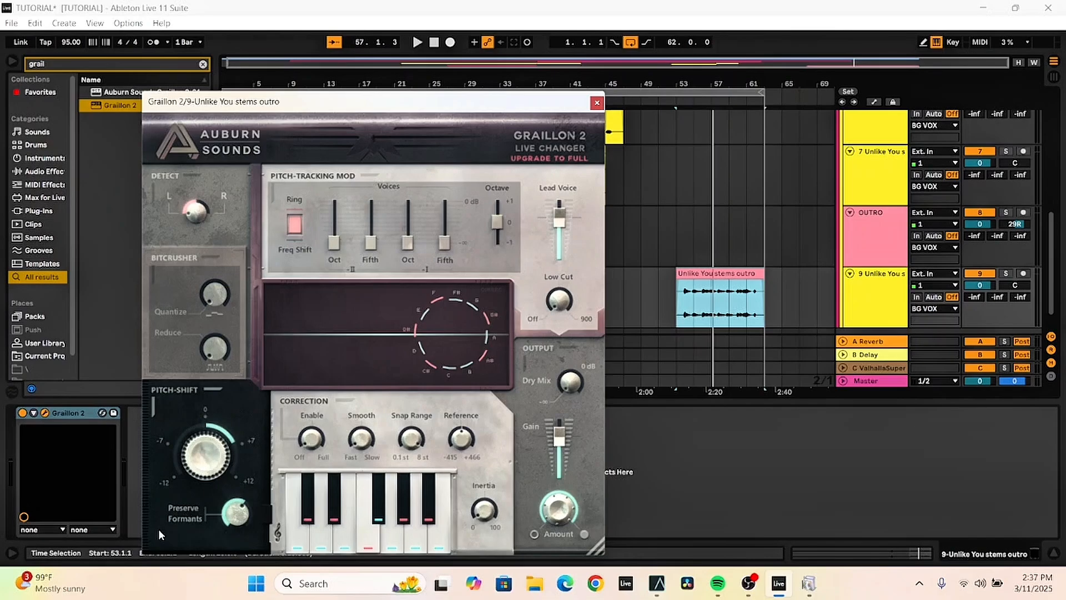
key(space)
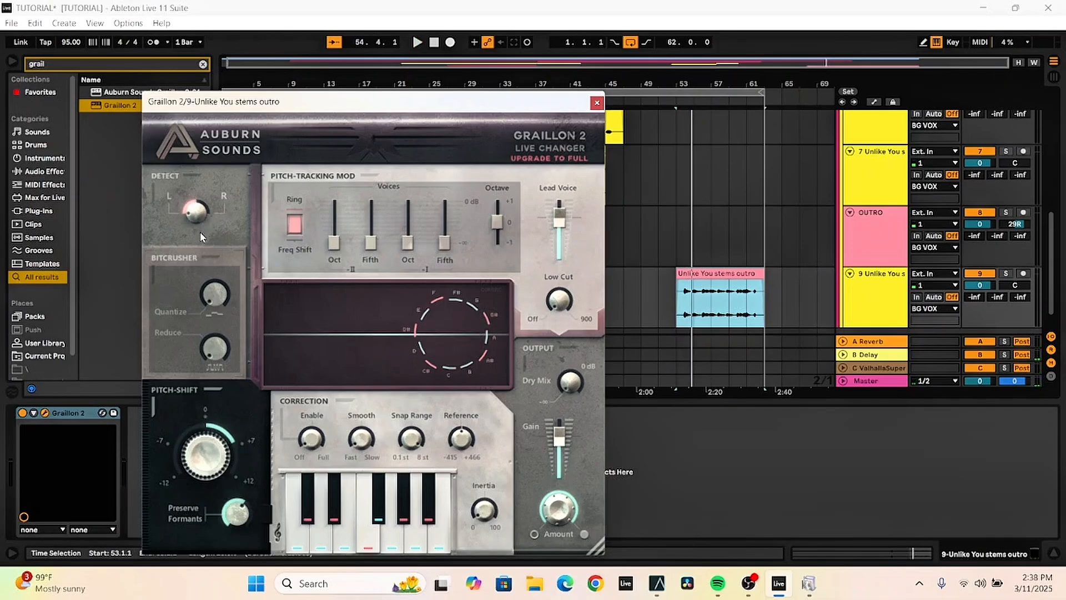
Select track 9 with the outro vocal and close the Graillon 2 window
click(891, 300)
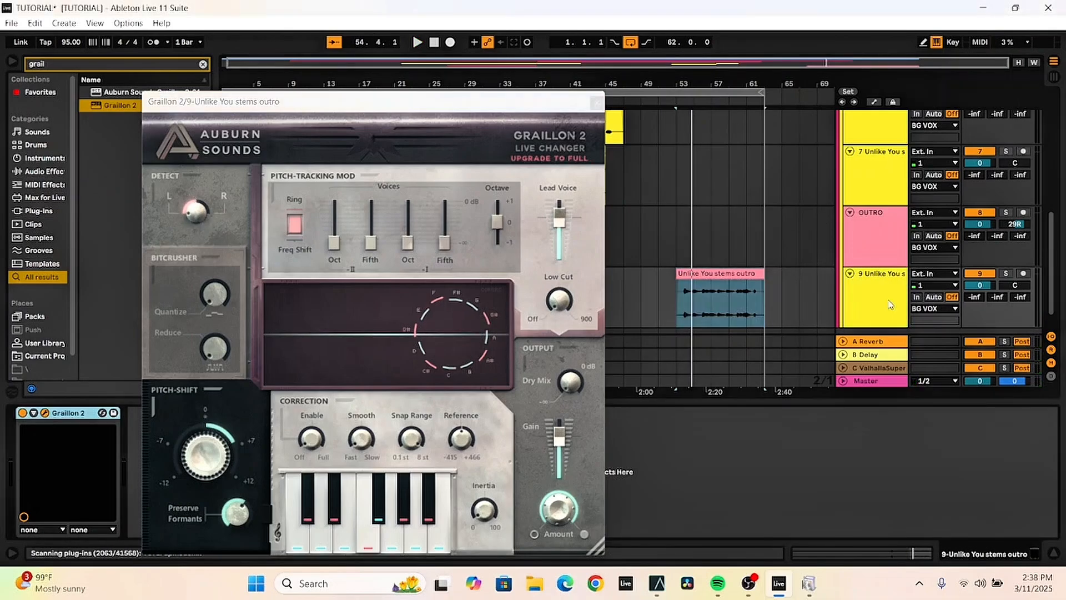
drag(409, 110, 598, 127)
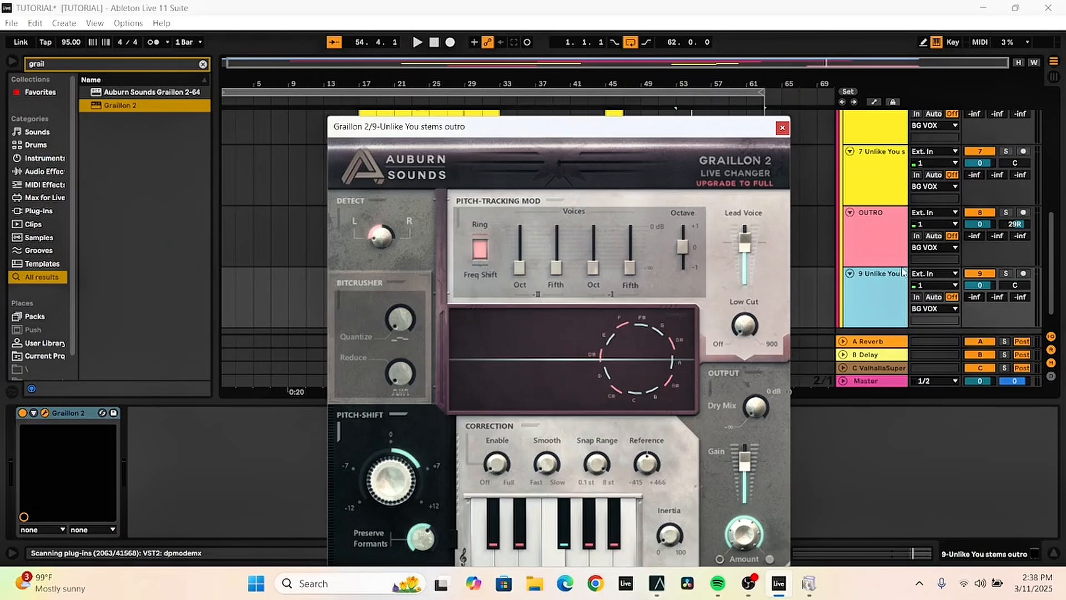
click(871, 303)
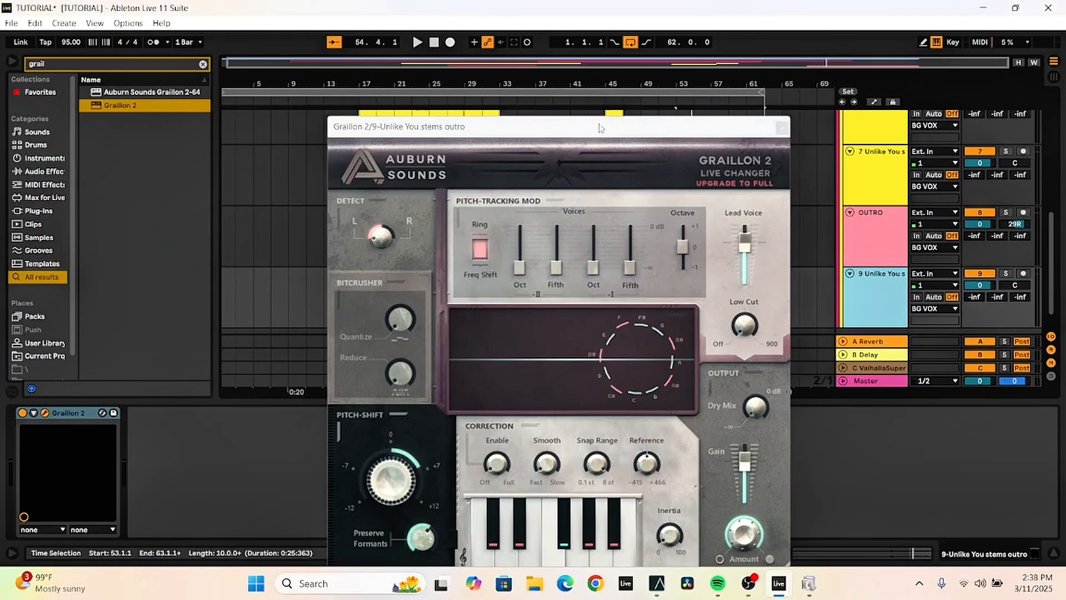
click(782, 130)
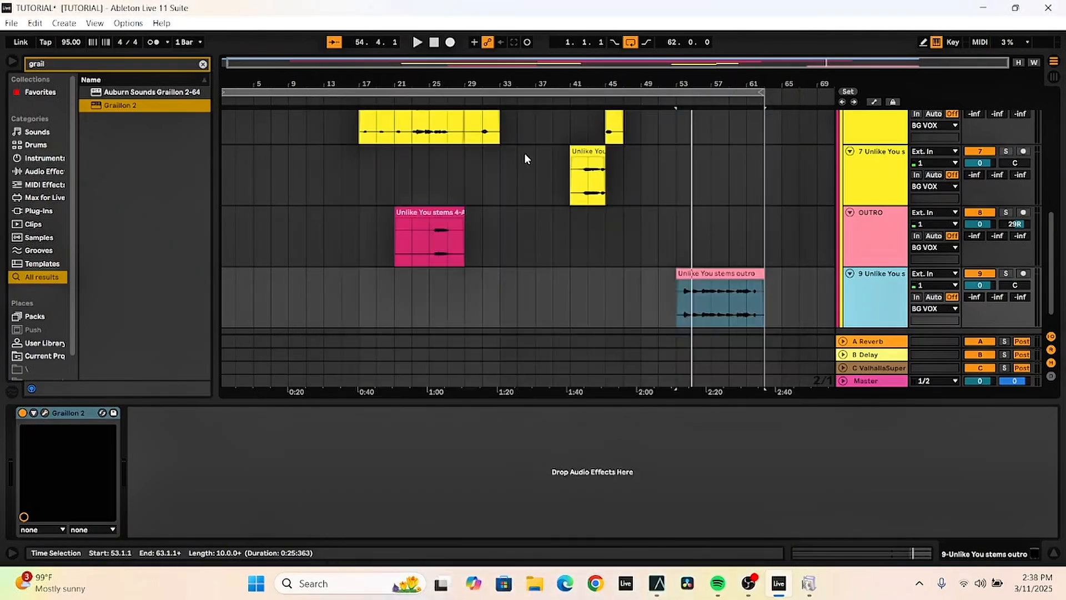
Search the browser for "reverb" and load the Reverb effect onto track 9 after Graillon 2
click(63, 62)
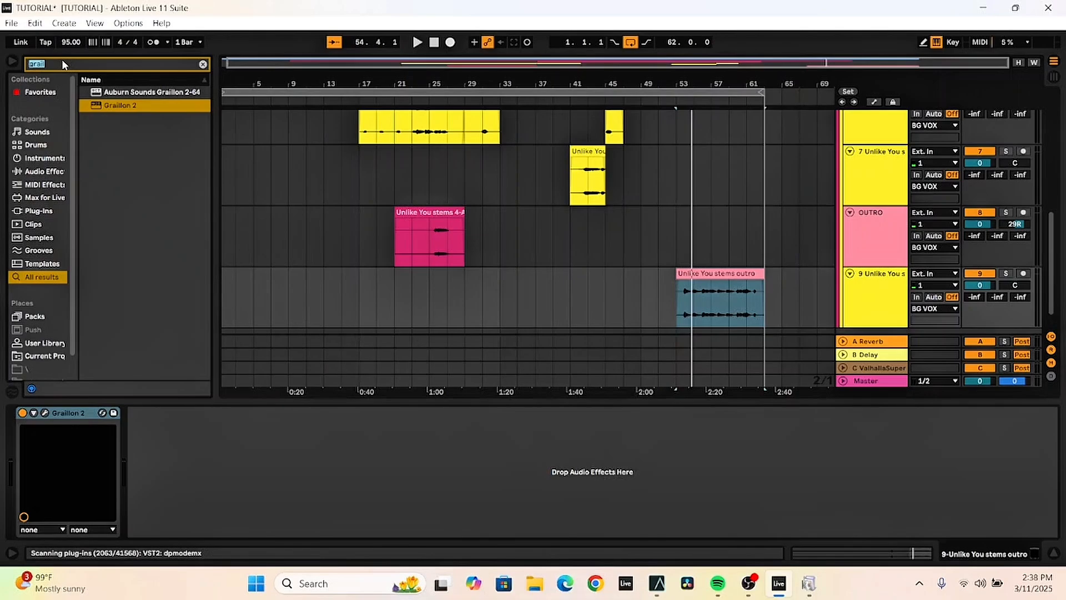
text(rever)
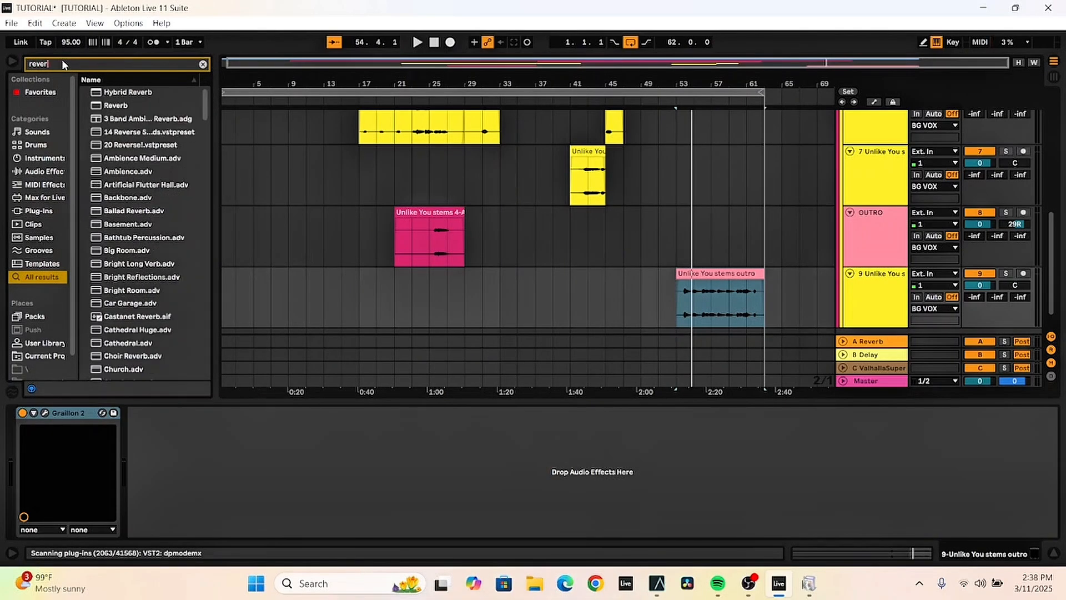
text(b)
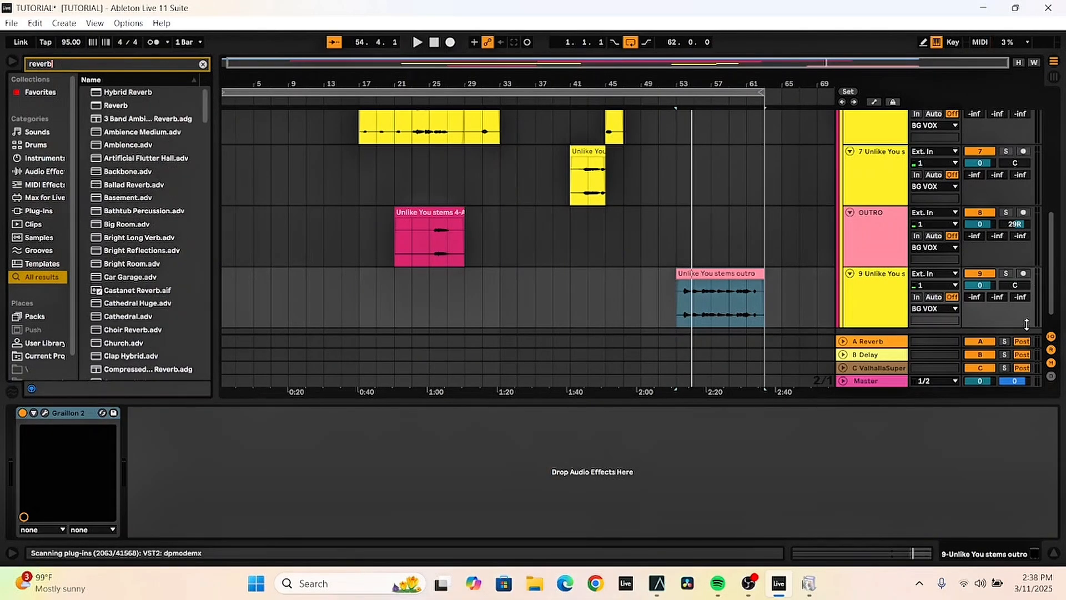
click(859, 294)
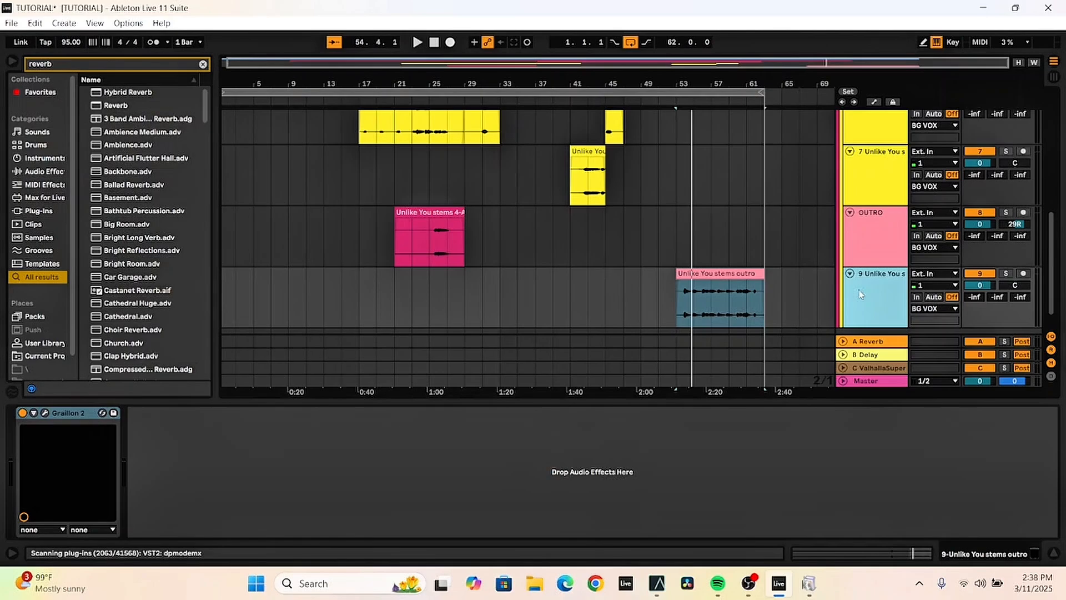
double_click(142, 106)
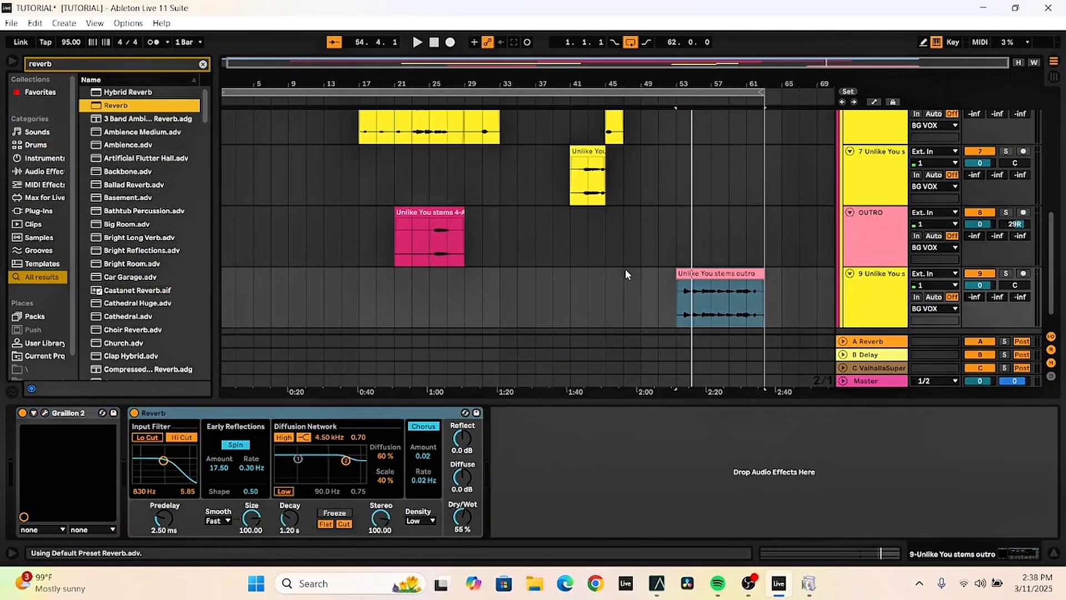
Play the outro vocal from bar 53 and lower the Graillon 2 pitch shift to about 2.22 st
click(675, 302)
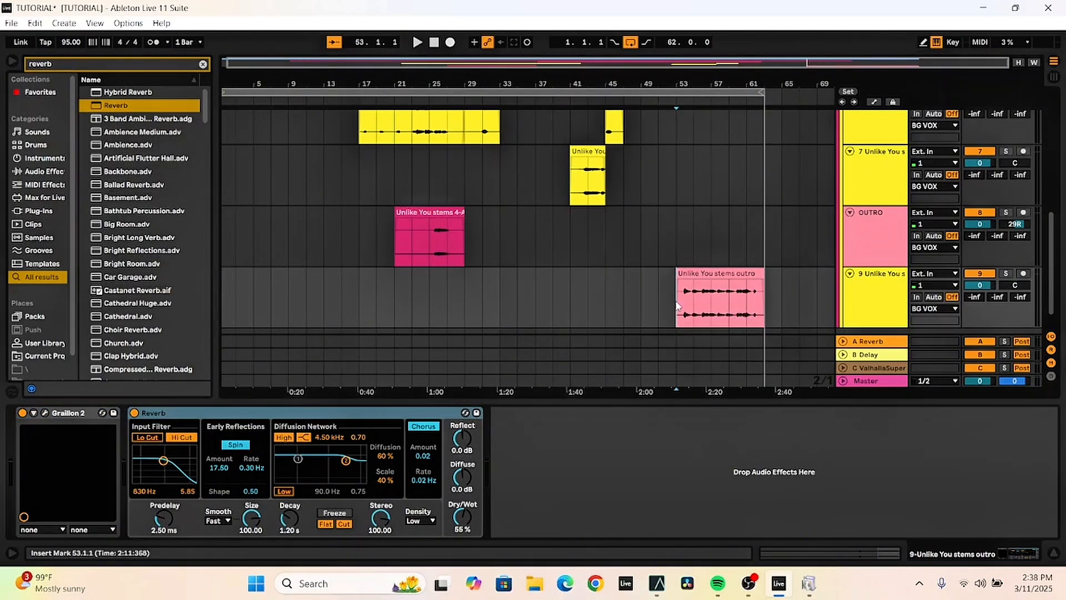
key(space)
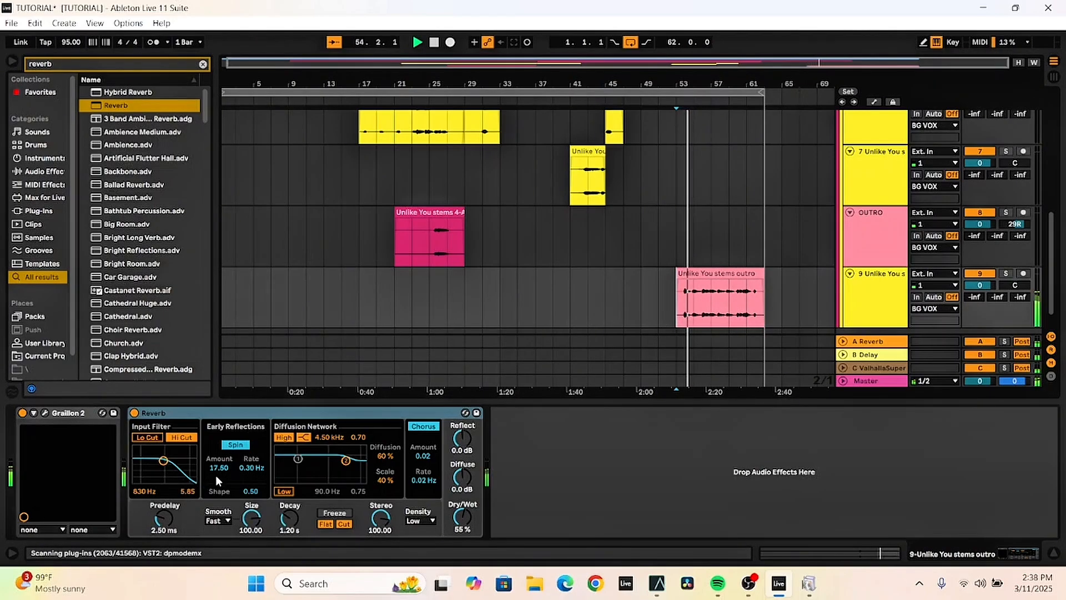
click(45, 413)
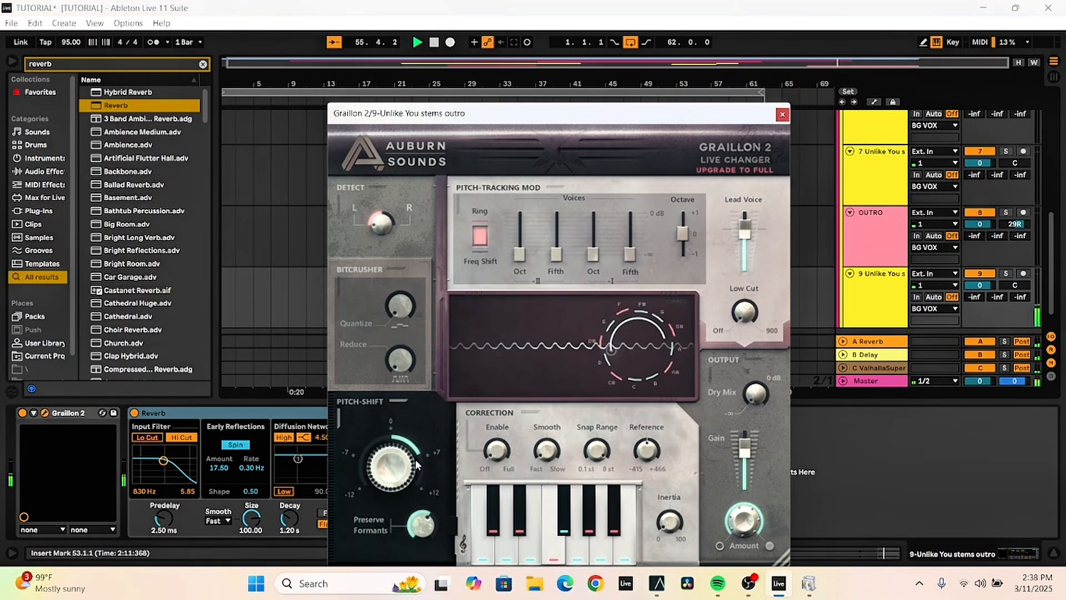
drag(392, 460, 400, 506)
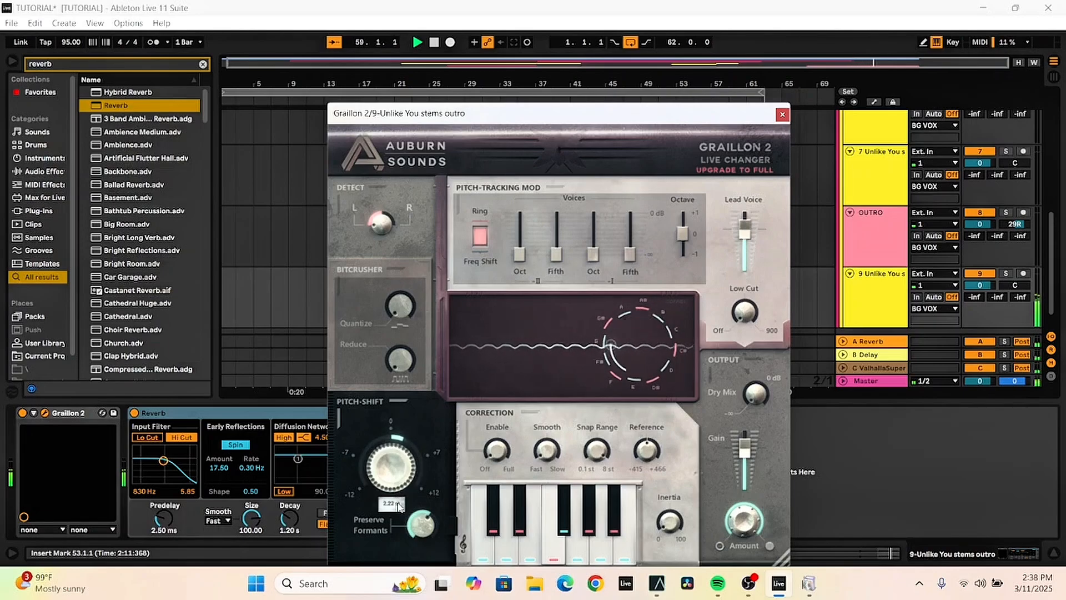
click(782, 114)
Lower the outro clip's gain to about -4.27 dB
click(716, 274)
double_click(716, 274)
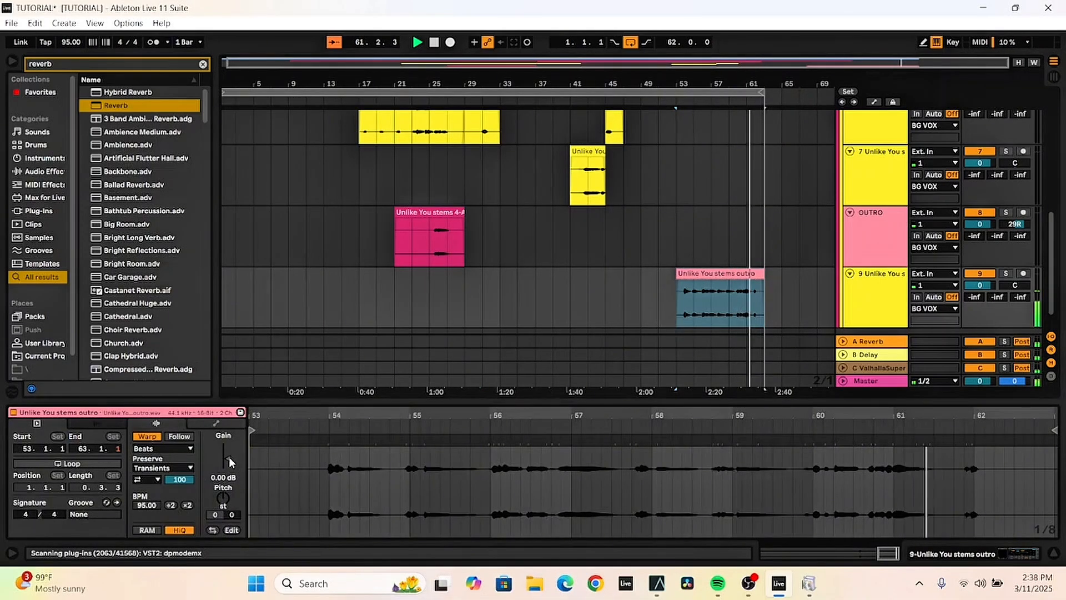
drag(229, 457, 229, 458)
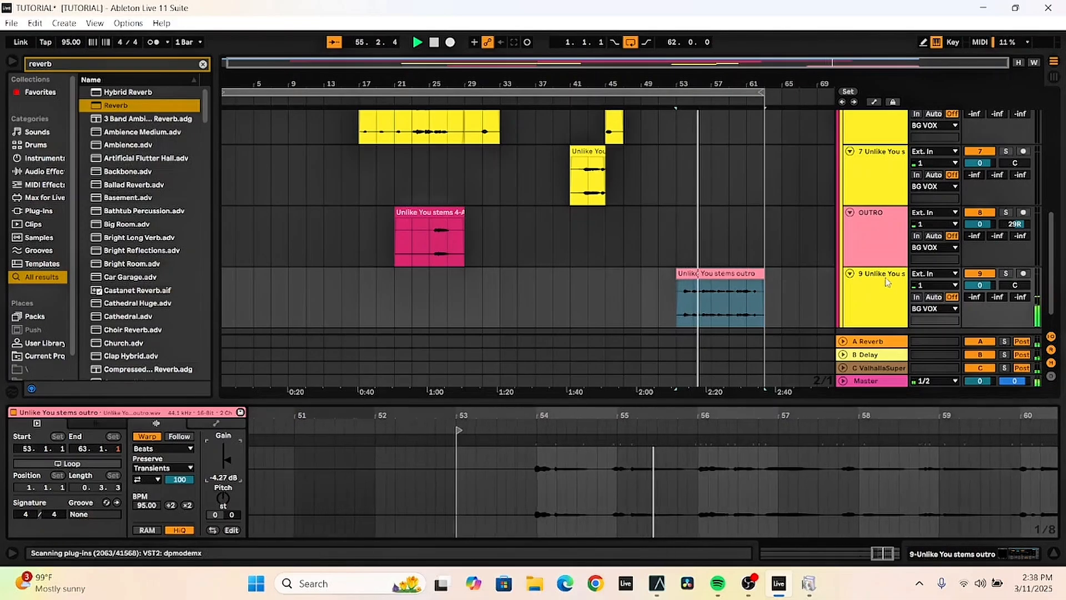
Set the outro Reverb's predelay to about 5.08 ms and its dry/wet to 79%, listening to the clip
click(885, 306)
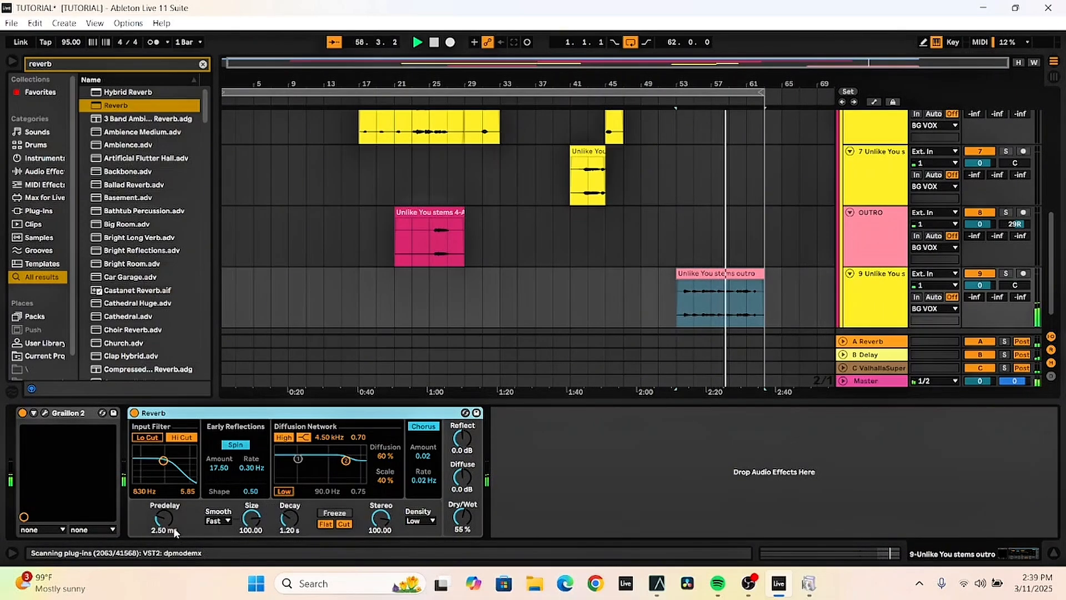
drag(161, 521, 160, 522)
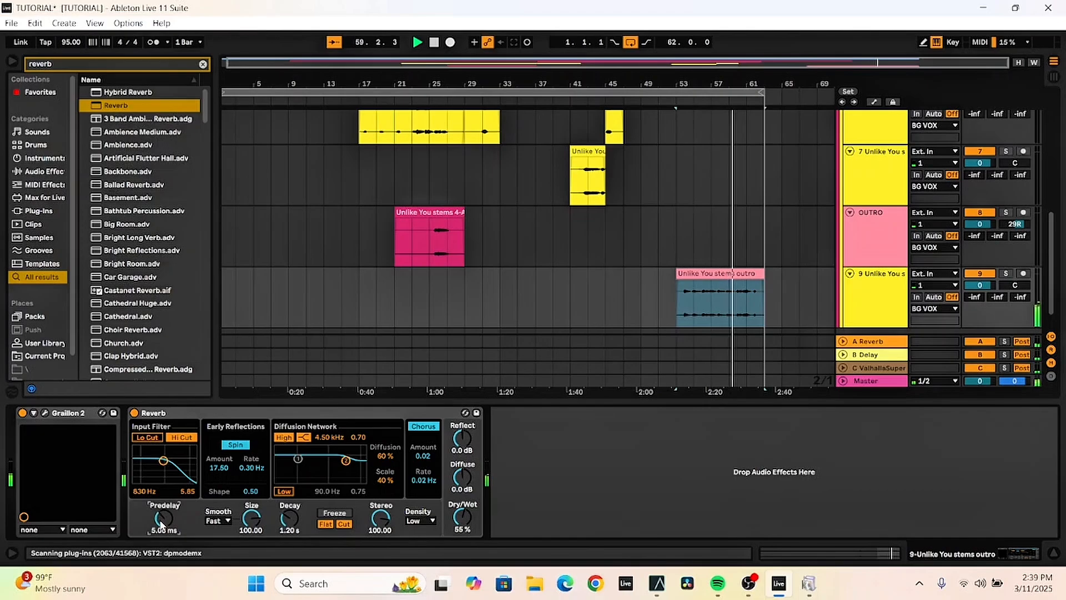
mouse_move(462, 516)
mouse_down()
mouse_move(463, 489)
mouse_move(463, 530)
mouse_move(463, 511)
mouse_up()
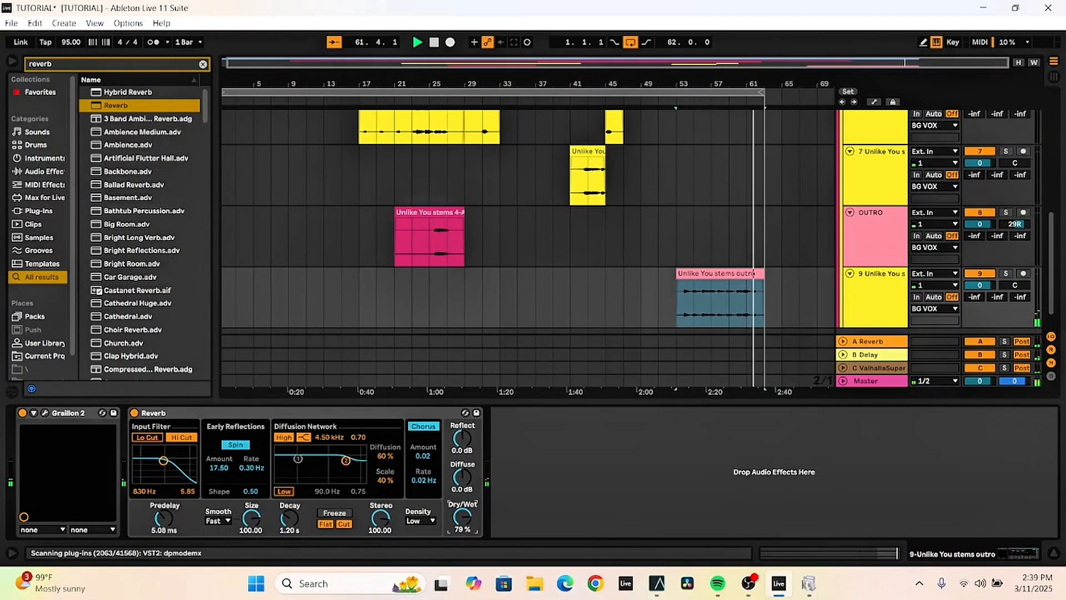
click(719, 315)
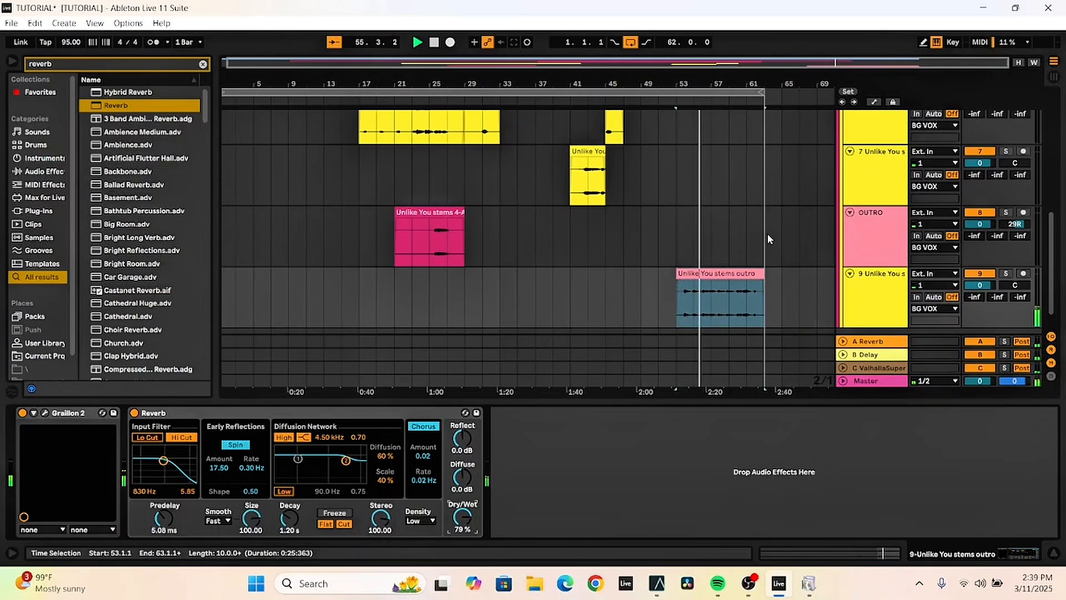
Extend the last clip on the BACKUP 1 track so it ends at bar 63
scroll(767, 234, up, 6)
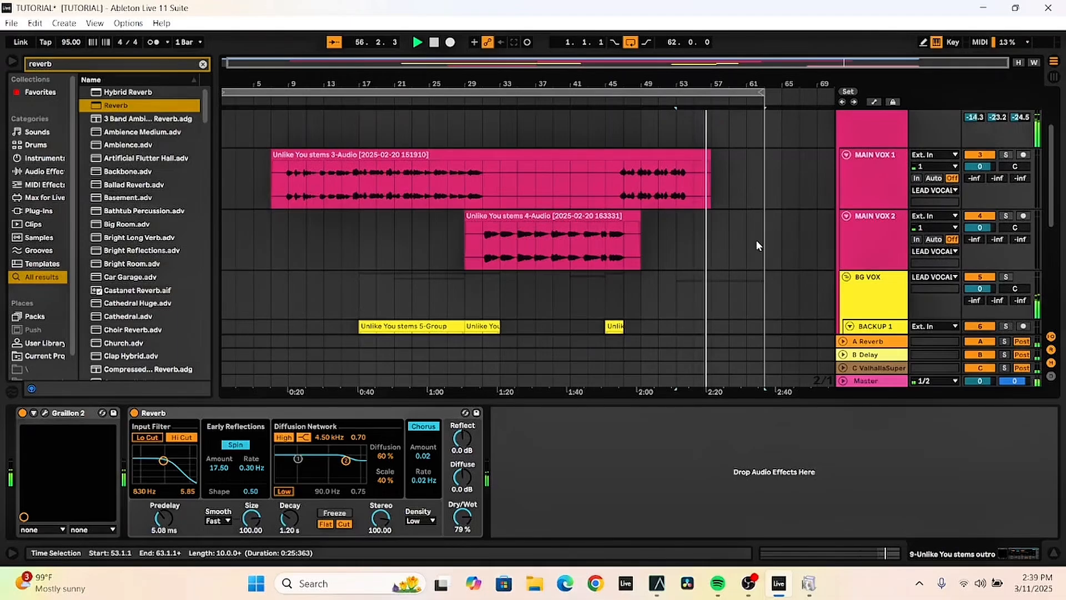
scroll(755, 239, down, 5)
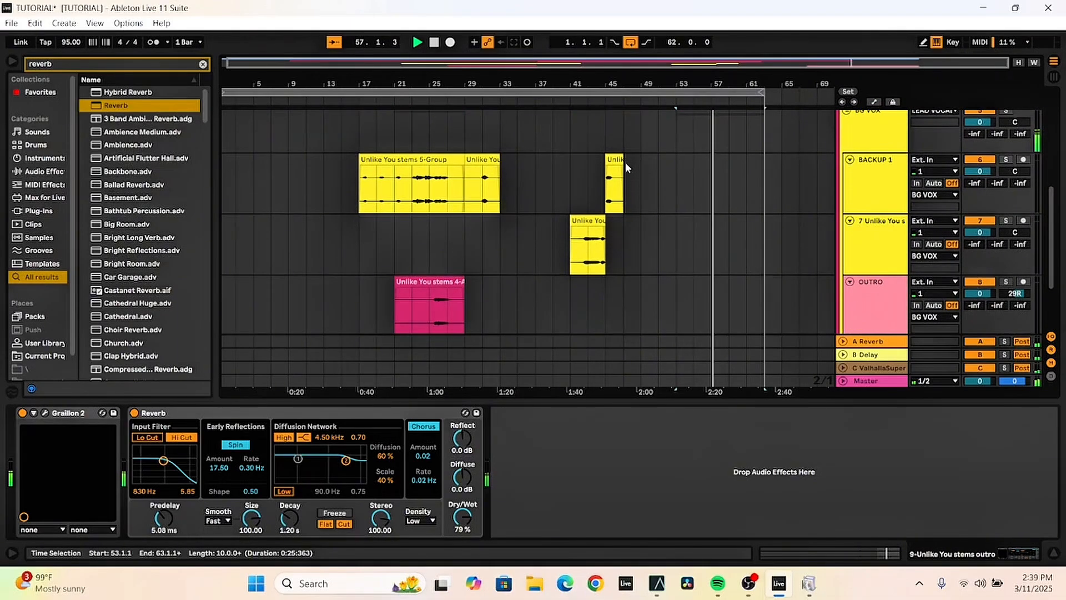
drag(622, 161, 766, 171)
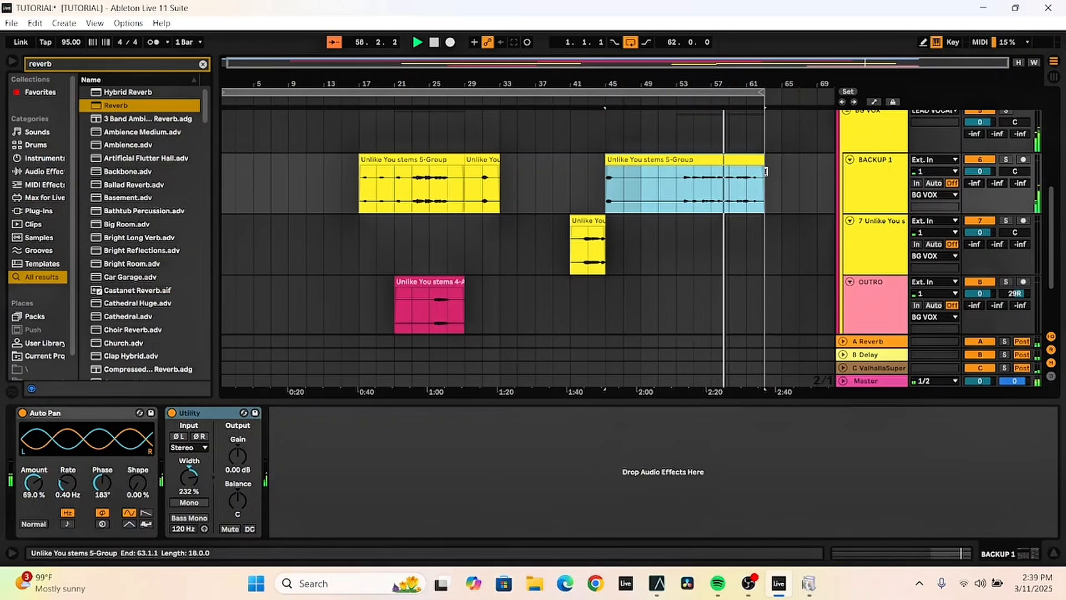
Split the extended BACKUP 1 clip at bar 53 and trim its first part back to end at bar 47
click(676, 201)
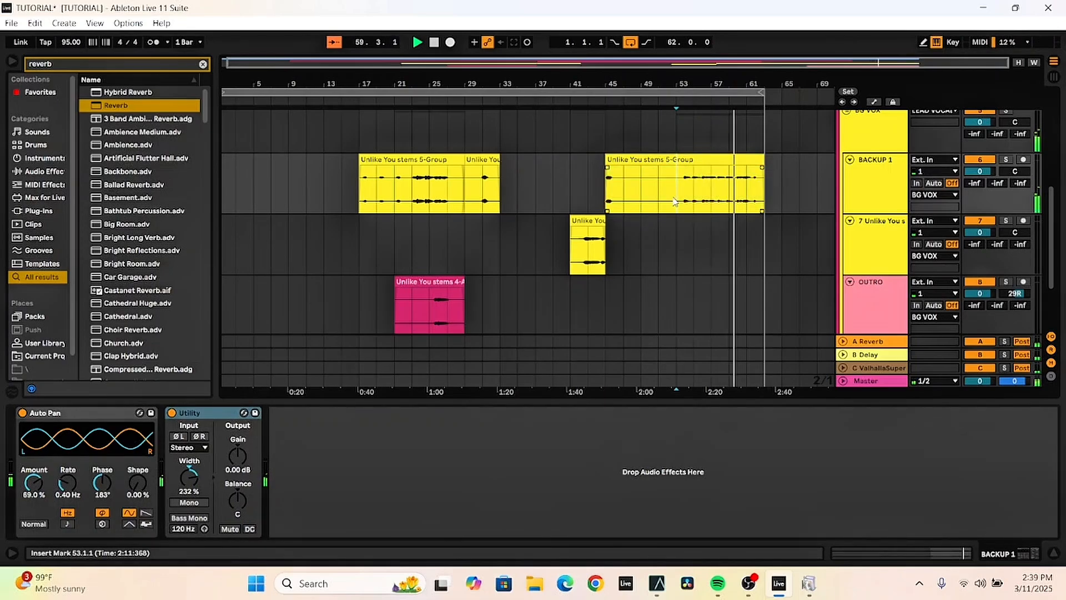
key(ctrl+e)
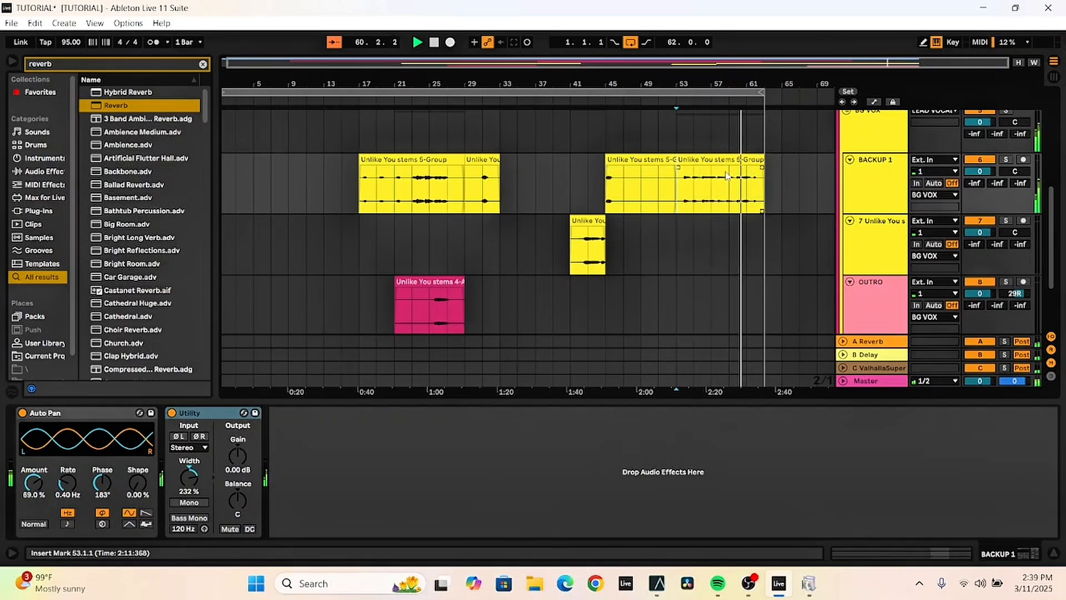
drag(677, 163, 627, 165)
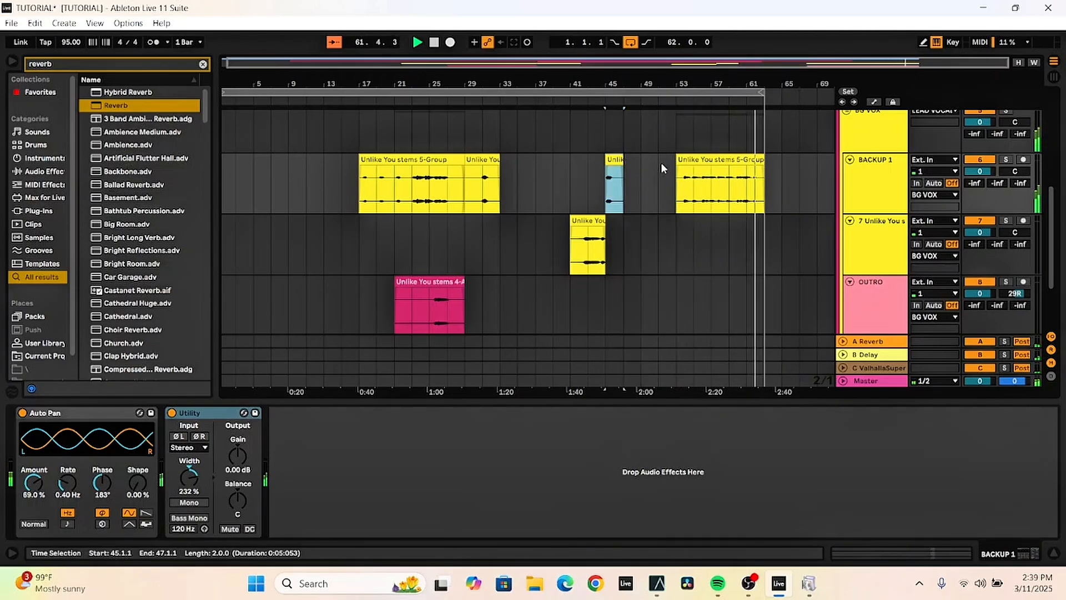
click(782, 169)
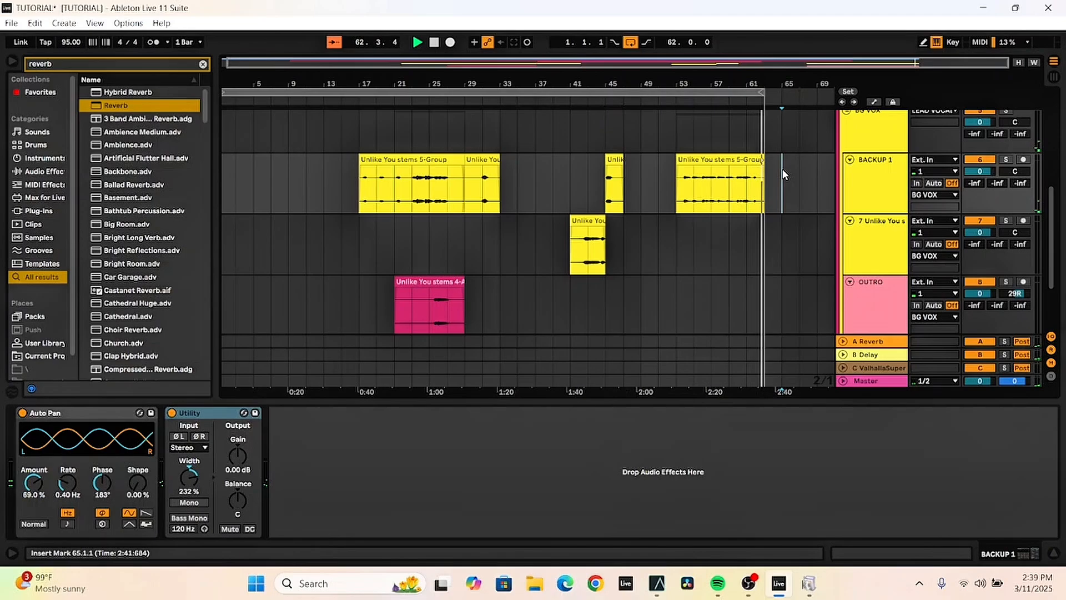
Delete the BACKUP 1 clip spanning bars 53 to 63
scroll(799, 172, down, 4)
scroll(800, 172, up, 4)
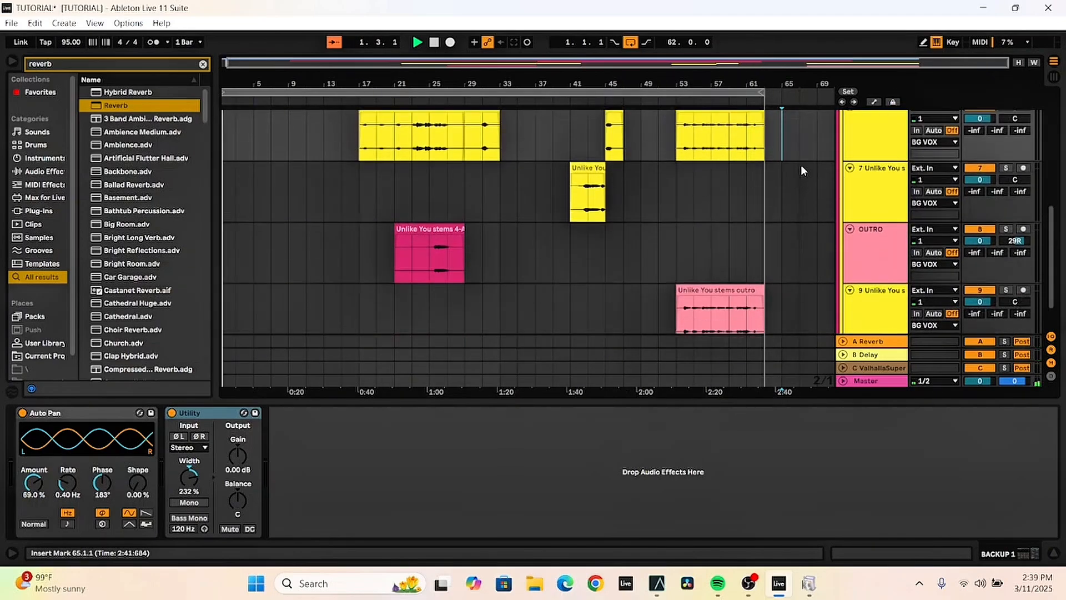
scroll(791, 183, down, 3)
key(space)
scroll(768, 197, up, 2)
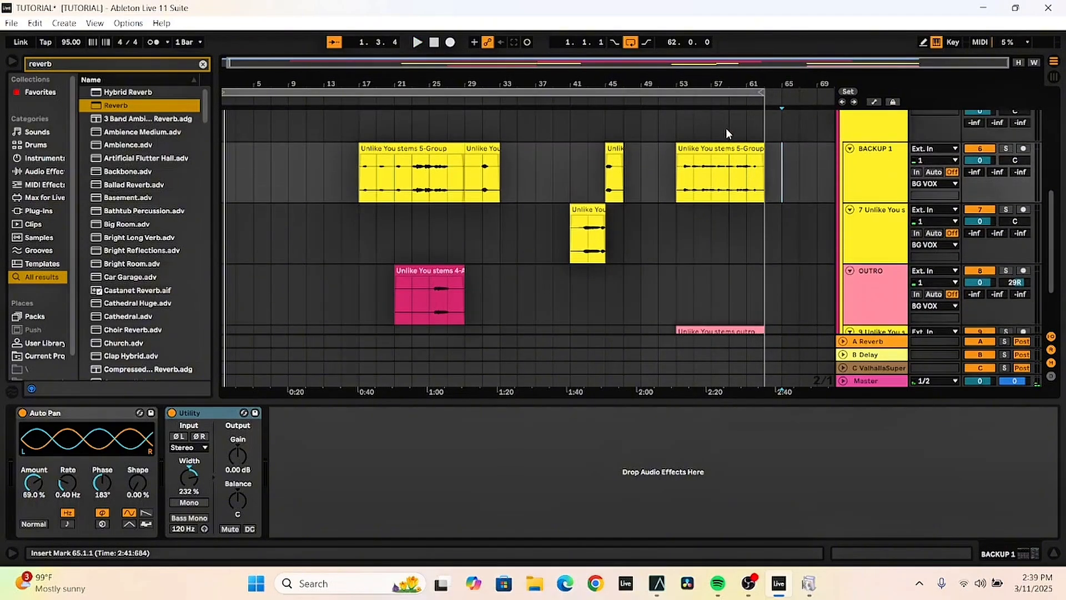
click(725, 147)
key(Delete)
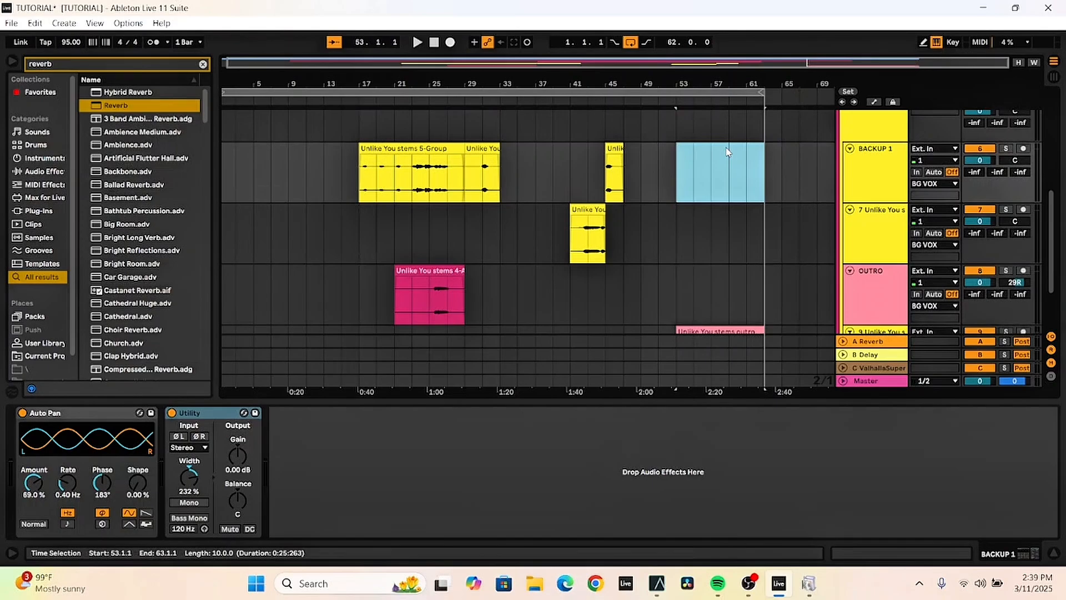
Set the outro track's Reverb to 60% dry/wet and about 4.9 dB diffuse while playing from bar 53
click(673, 251)
key(space)
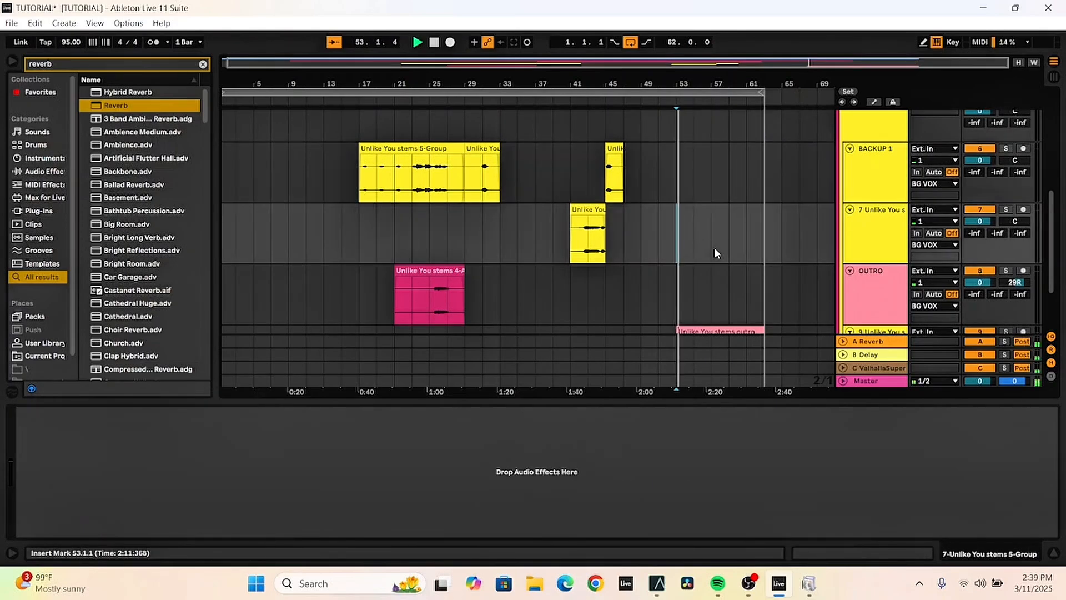
scroll(717, 248, down, 1)
click(876, 292)
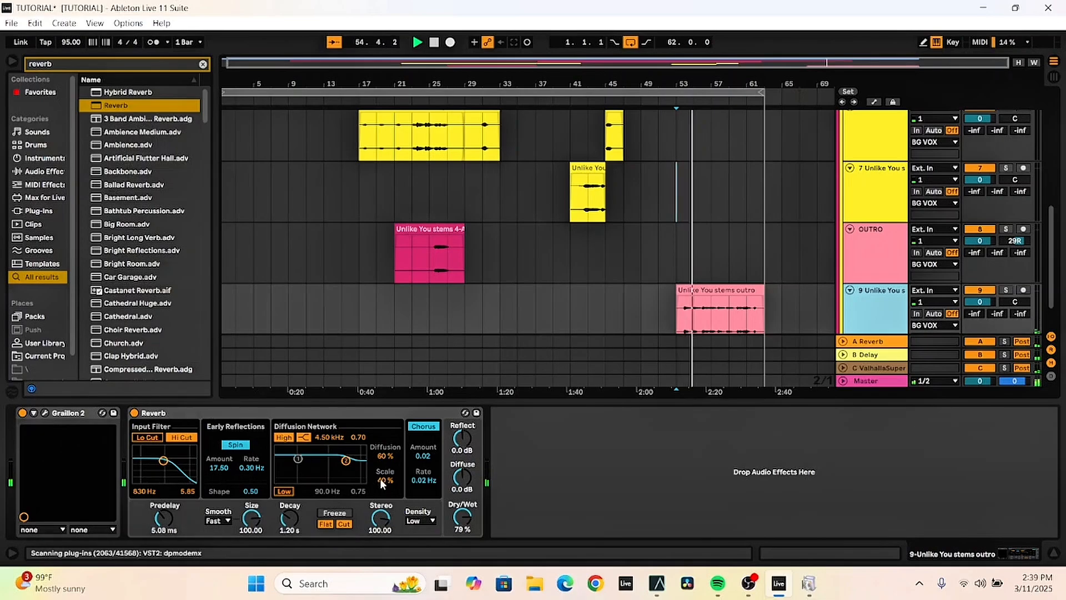
drag(462, 516, 450, 524)
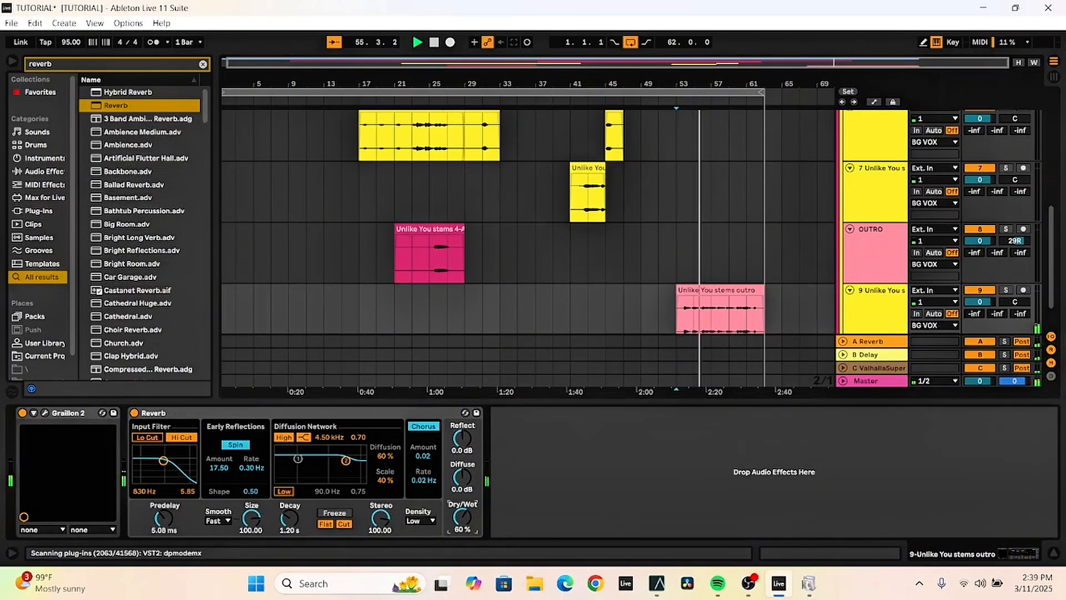
drag(462, 481, 462, 430)
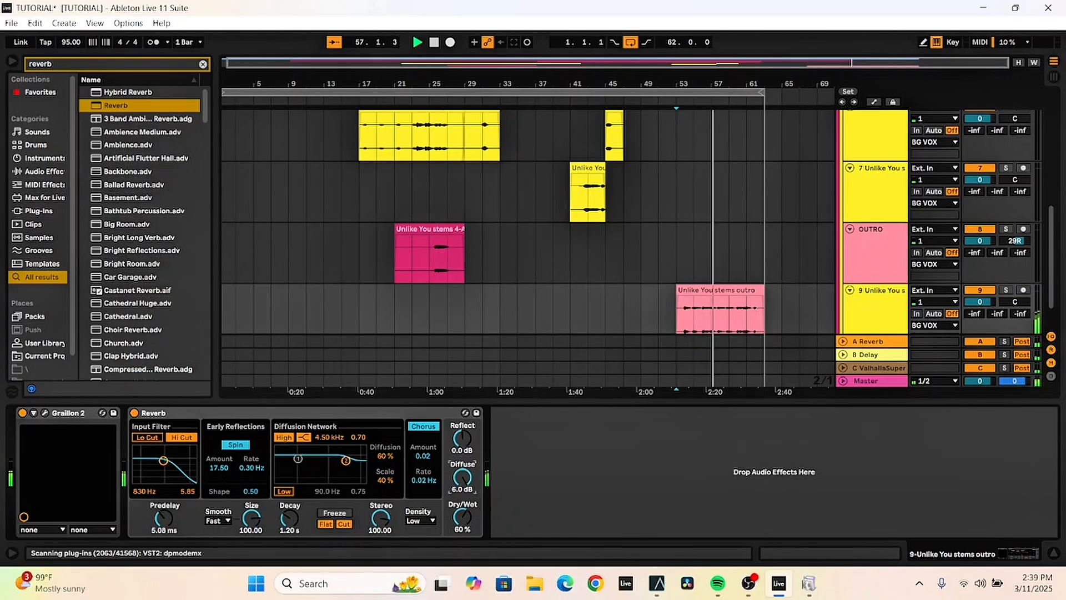
drag(462, 478, 462, 484)
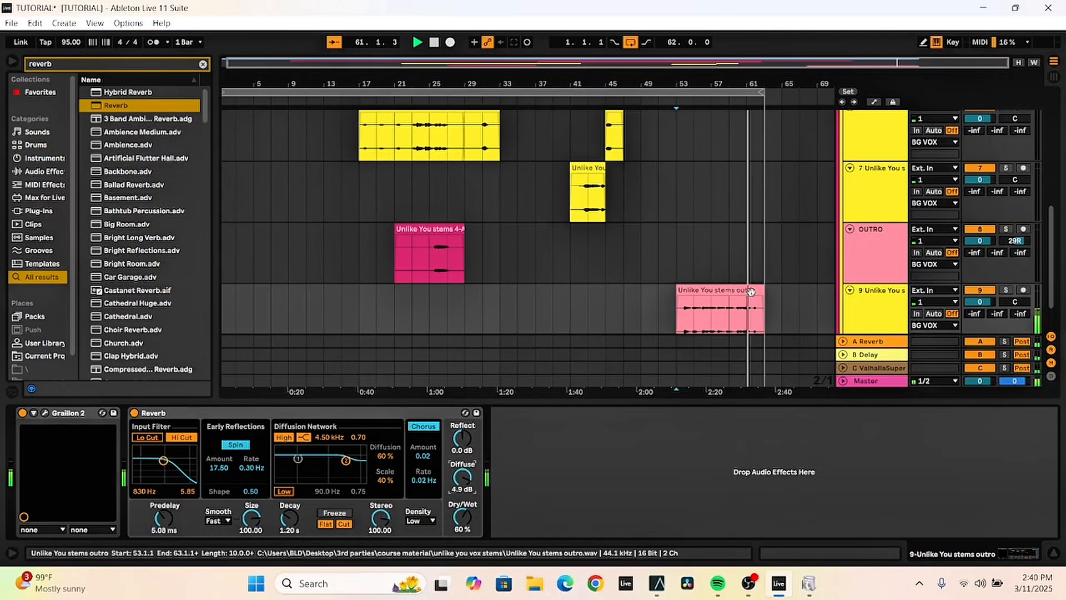
Add a long fade-out to the outro clip, starting at about bar 56, and listen to it
click(761, 305)
click(706, 281)
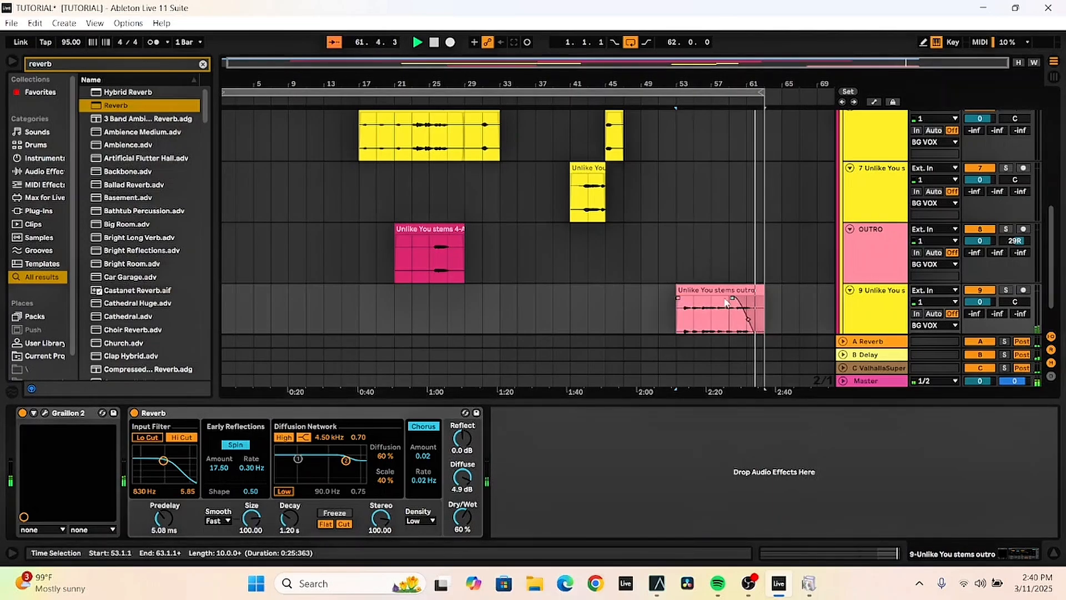
key(space)
key(space)
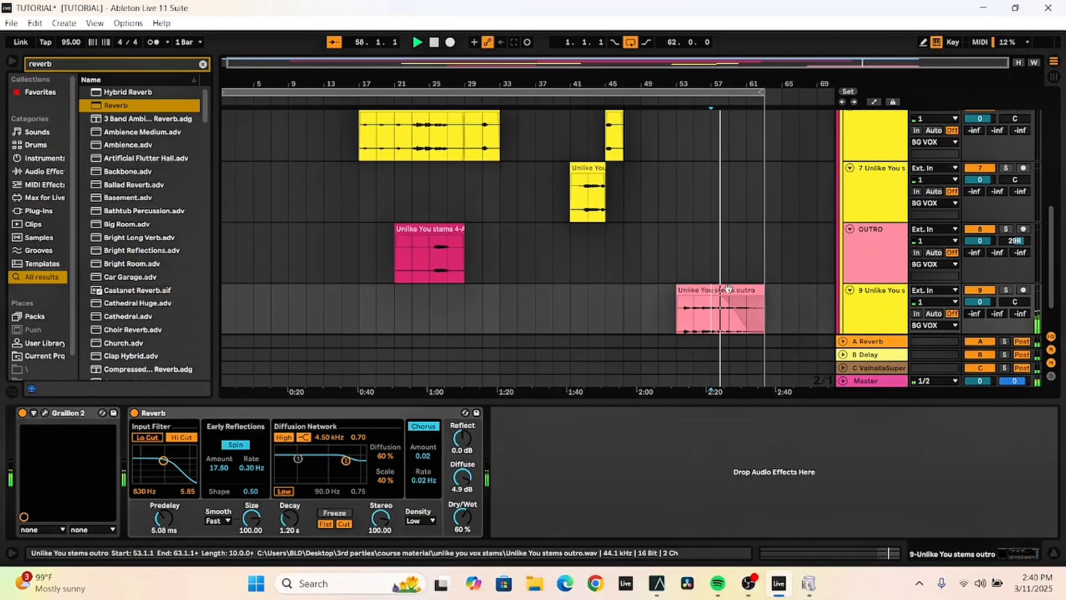
drag(718, 300, 704, 298)
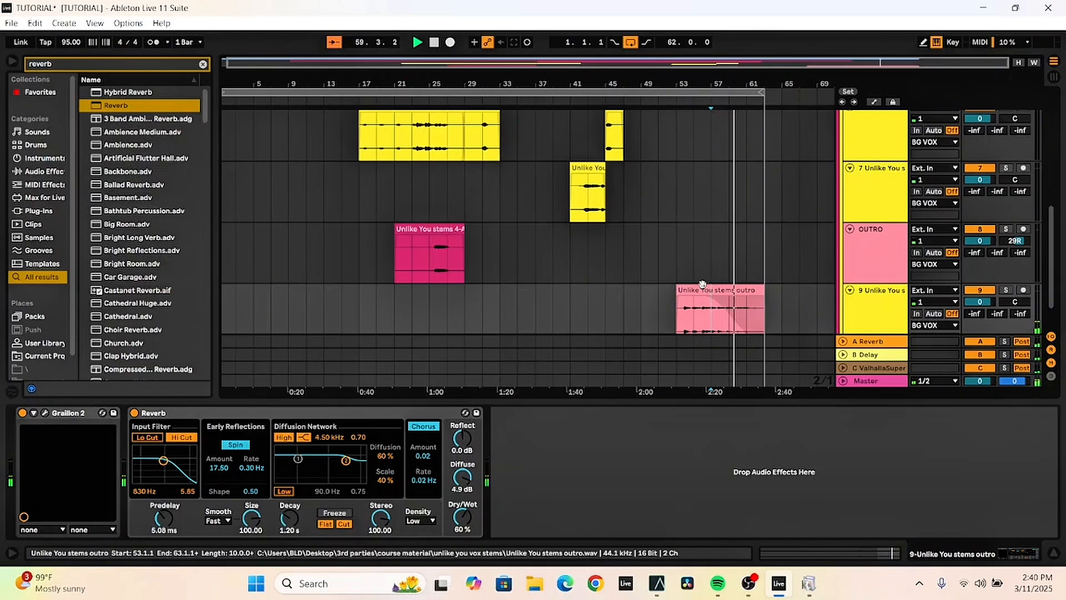
Lower the outro clip's gain to about -9.25 dB and play it back from bar 53
click(704, 289)
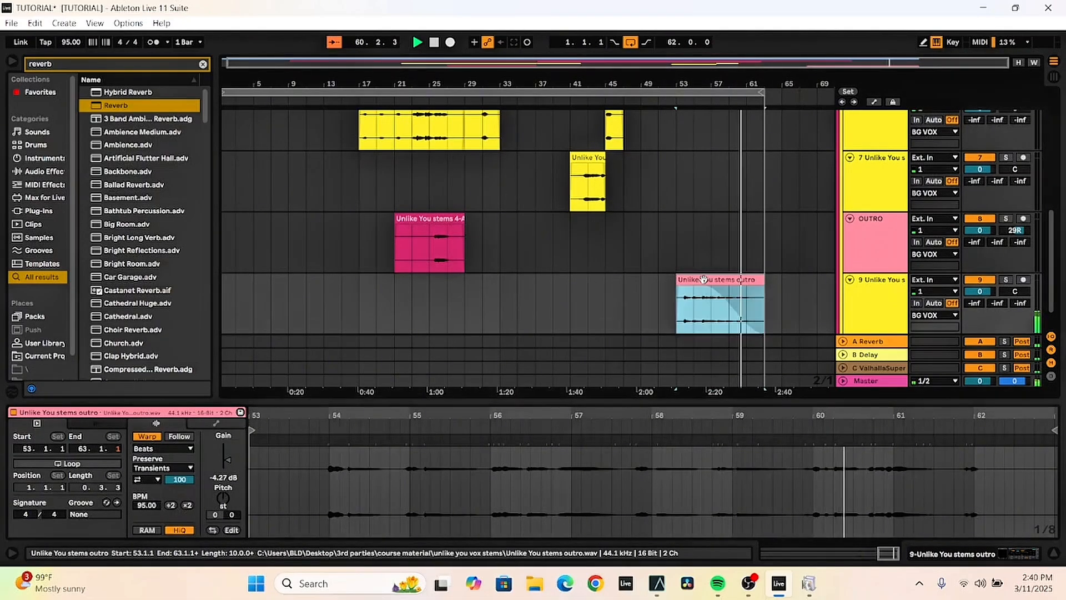
drag(229, 456, 229, 458)
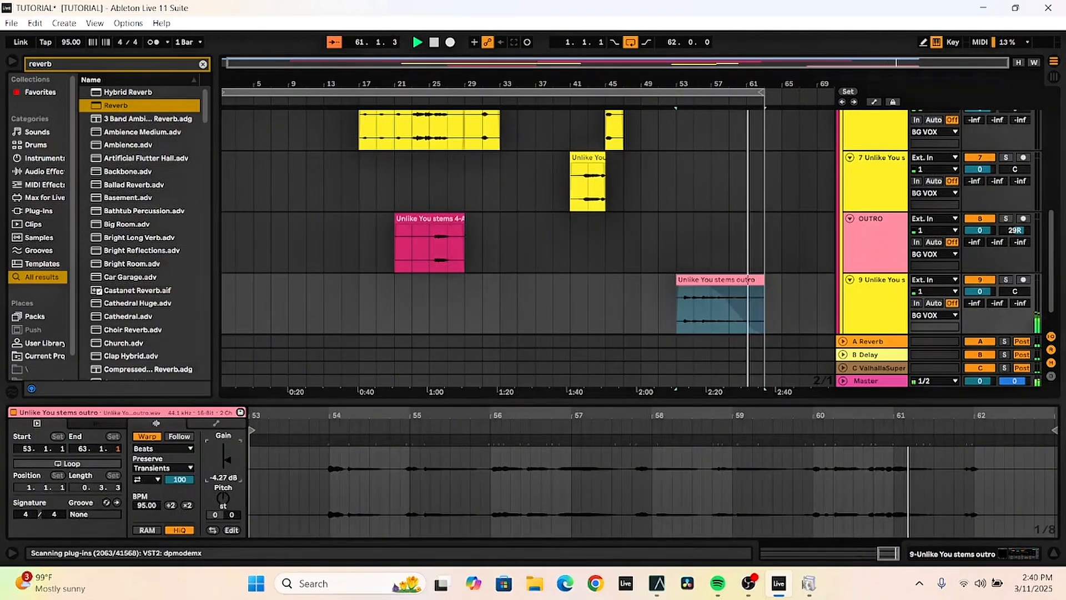
key(space)
key(space)
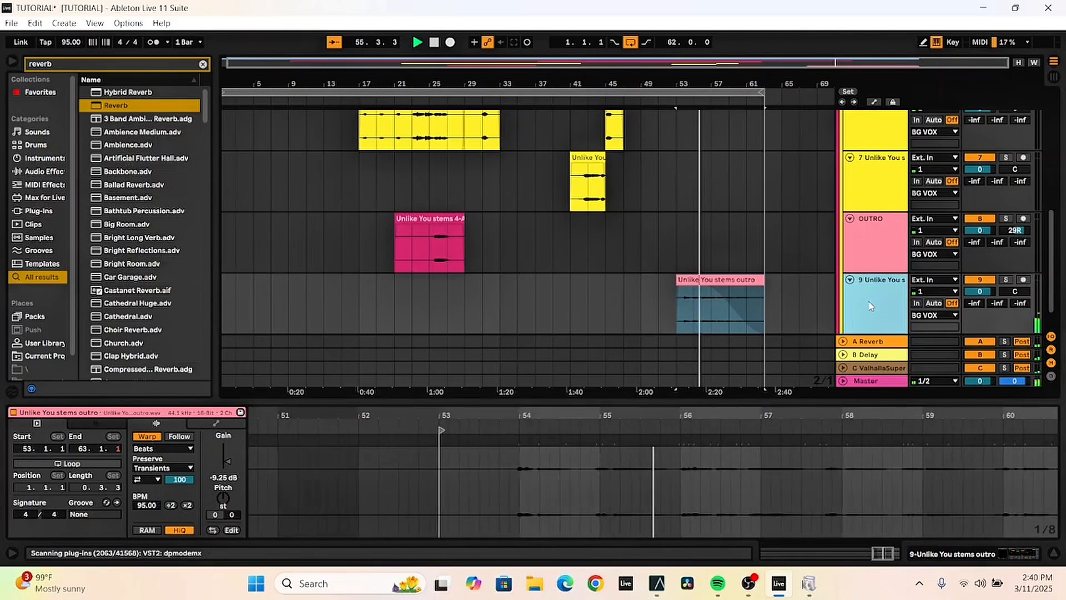
Raise the BG VOX group's send to the ValhallaSupermassive return to about -9.5 dB in the session mixer during playback
scroll(869, 300, up, 2)
scroll(866, 288, up, 2)
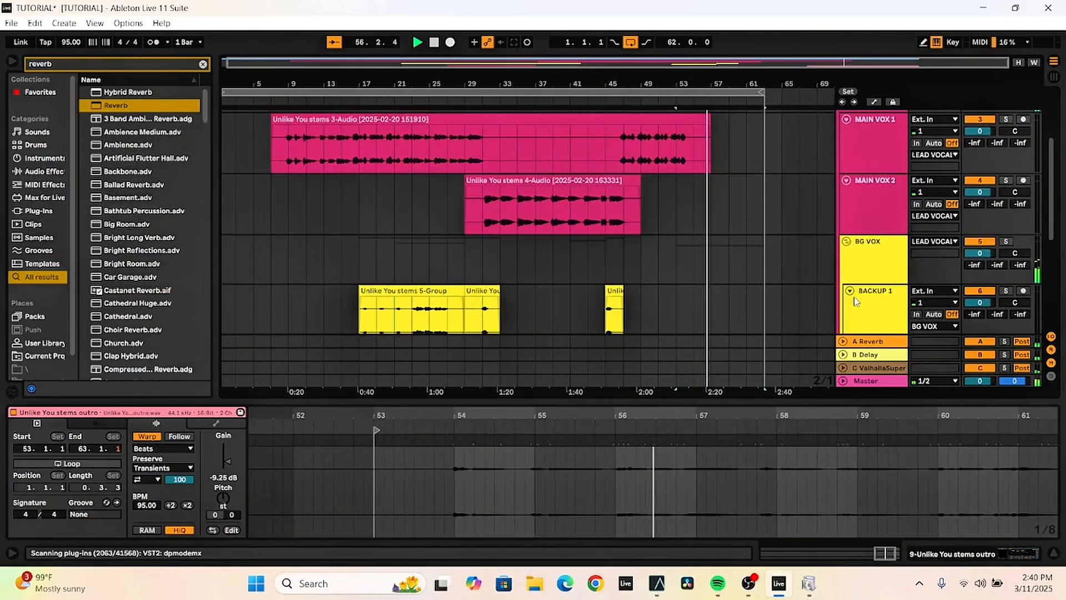
scroll(861, 255, down, 2)
click(872, 192)
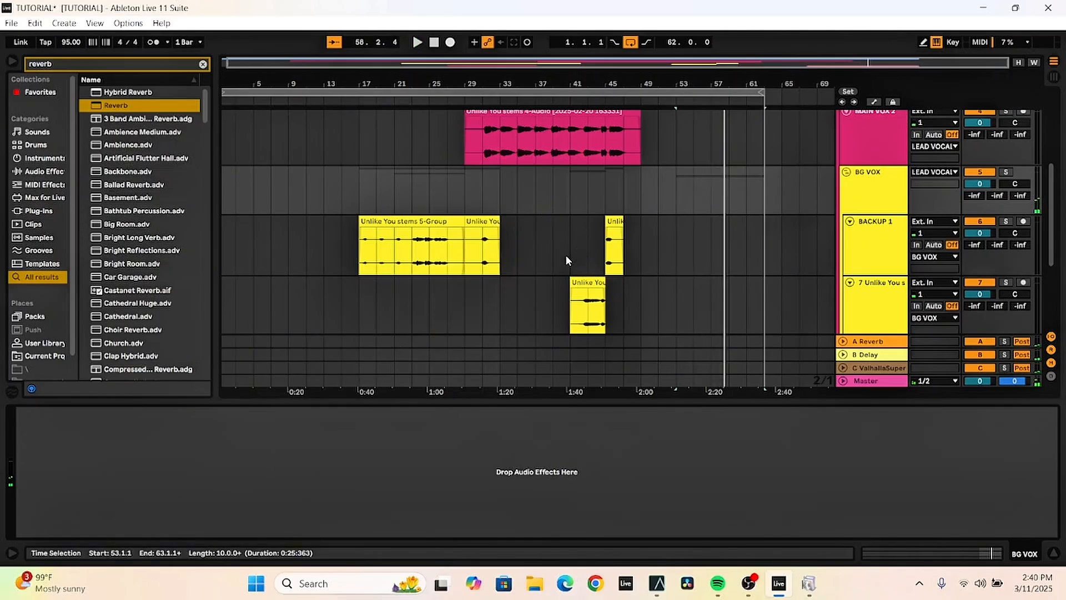
key(Tab)
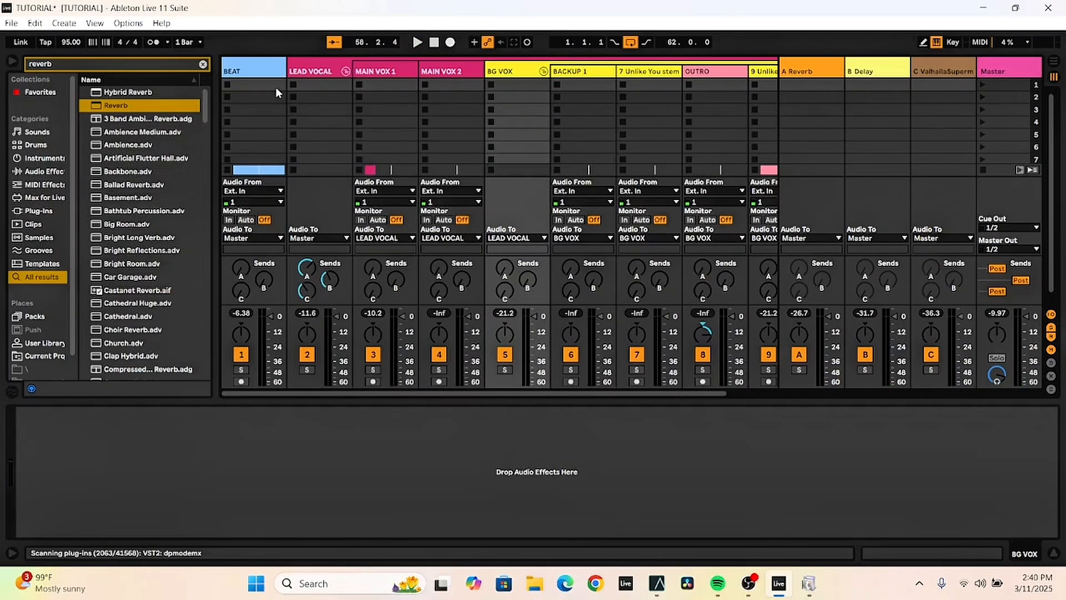
click(235, 73)
click(312, 74)
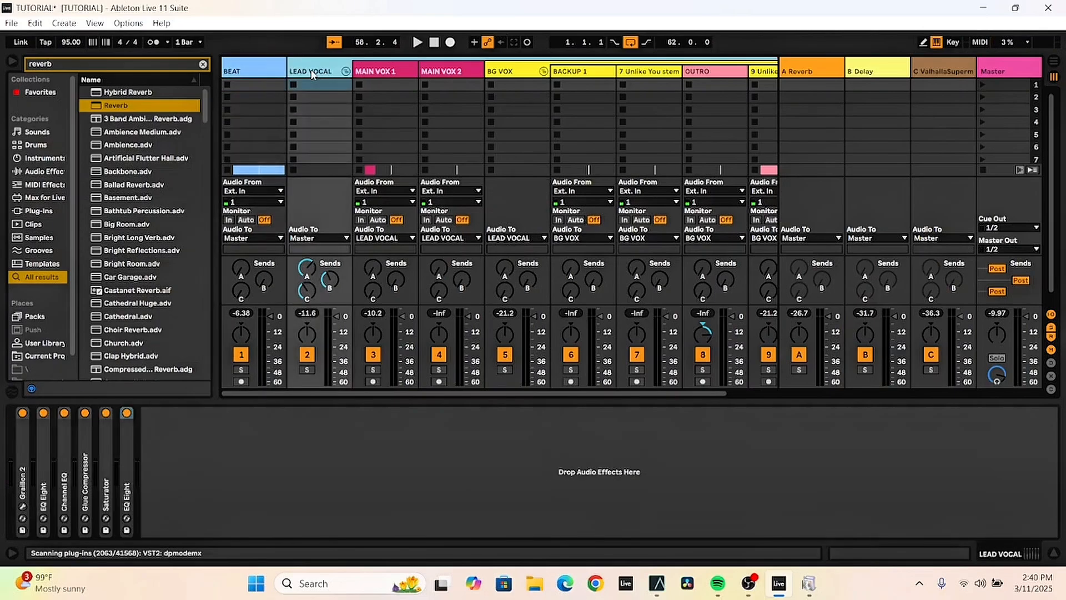
click(508, 72)
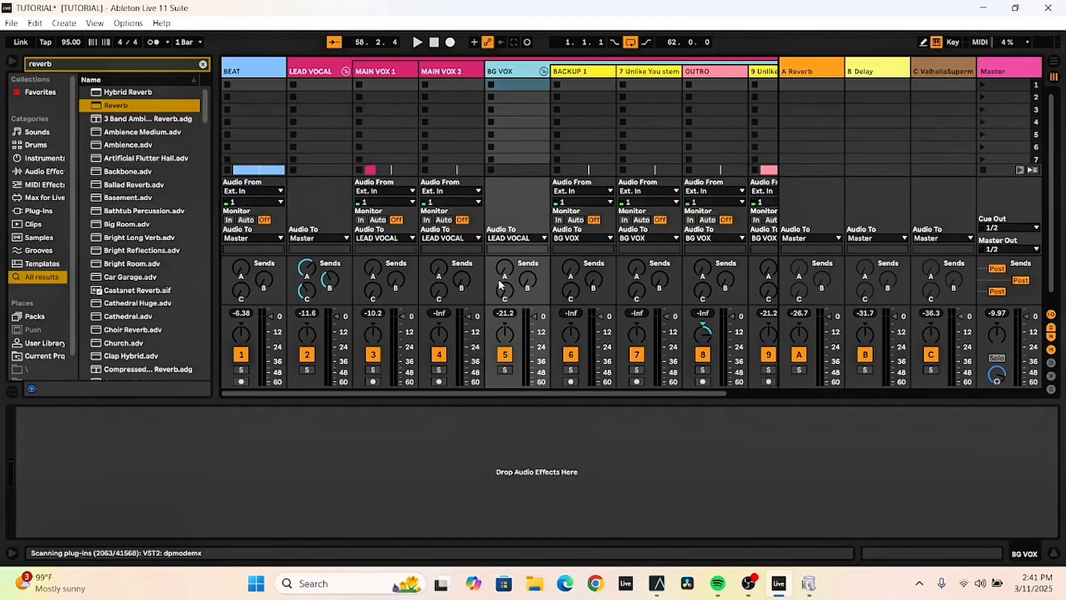
key(space)
drag(504, 292, 504, 223)
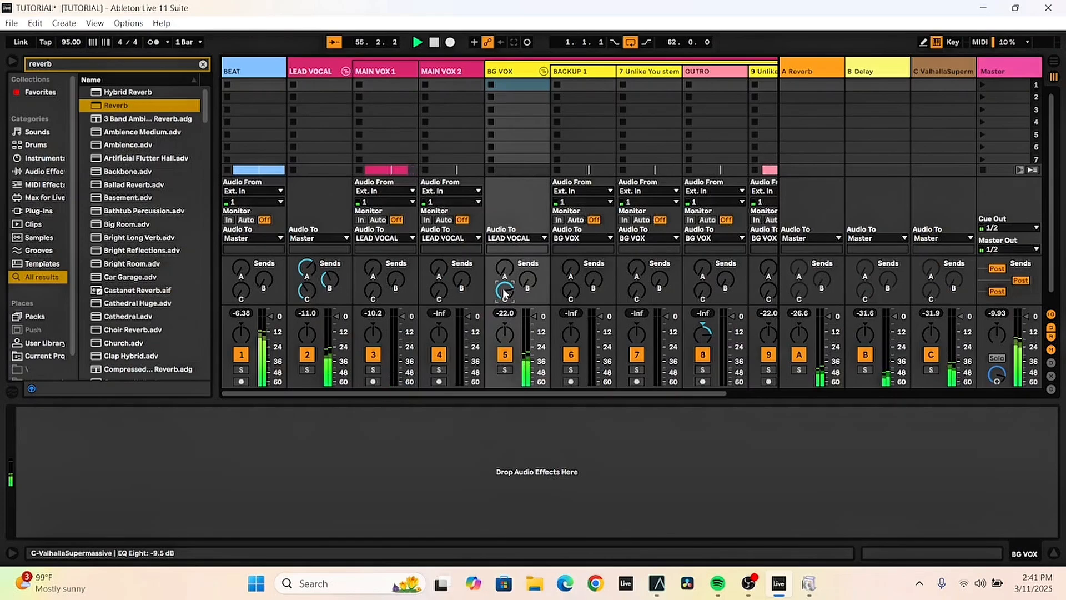
Set the BG VOX sends to about -15.2 dB Reverb, -28.0 dB Delay and -15.6 dB ValhallaSupermassive, auditioning from bar 21
key(Tab)
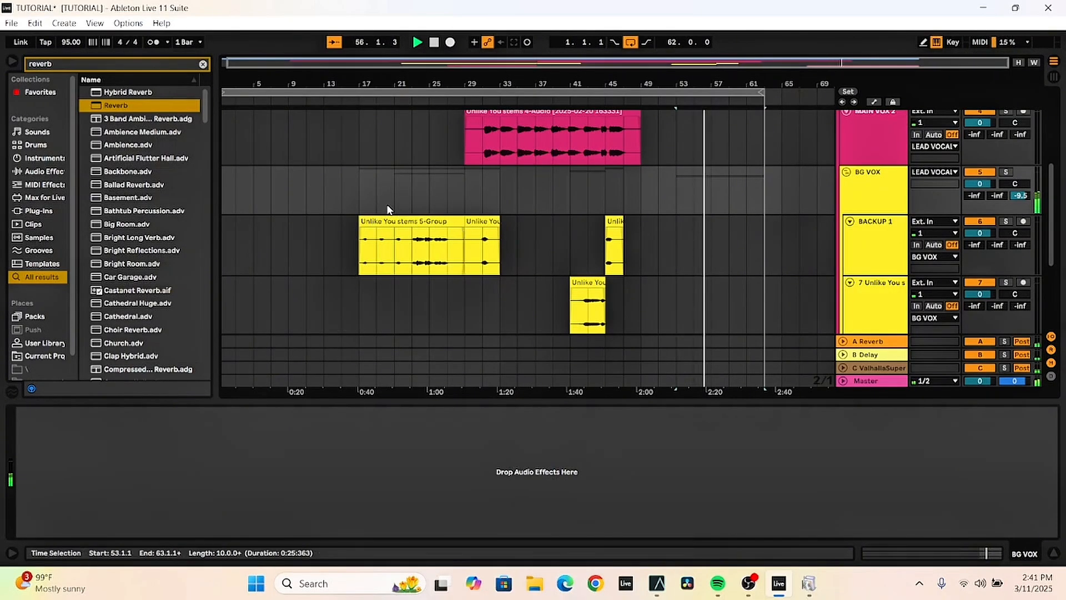
key(Tab)
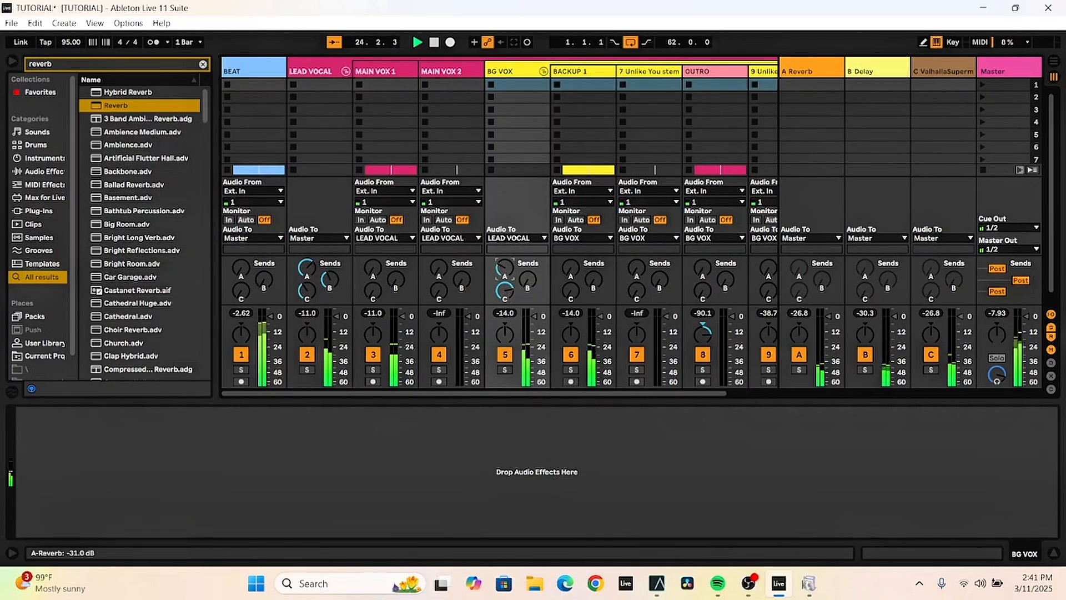
drag(504, 270, 501, 273)
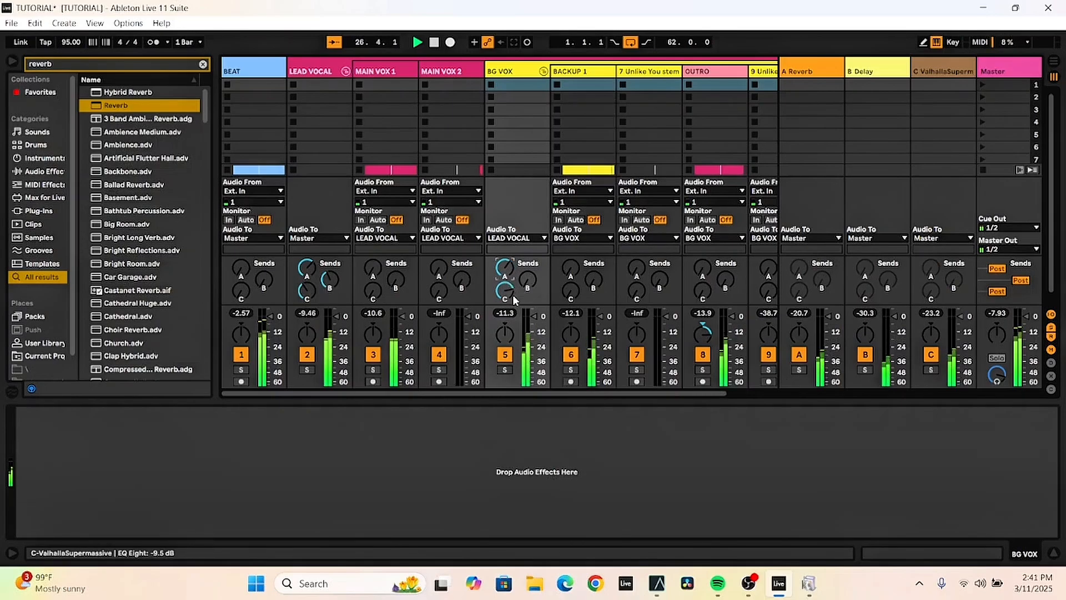
key(space)
drag(507, 292, 507, 298)
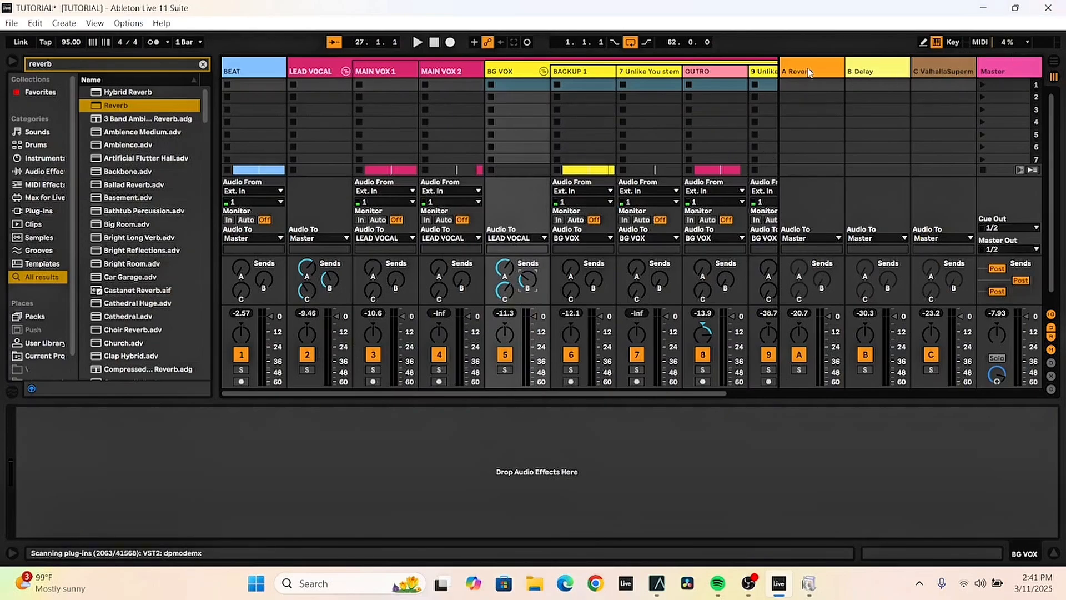
Turn off Ping Pong on the B Delay return's Delay and set its dry/wet to 57%
click(893, 73)
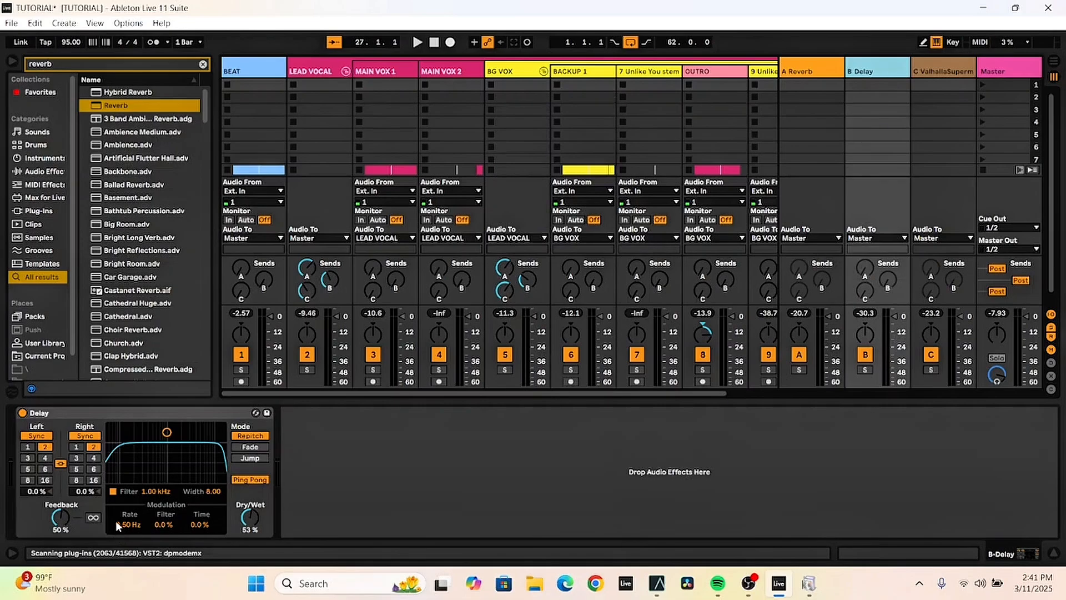
click(250, 480)
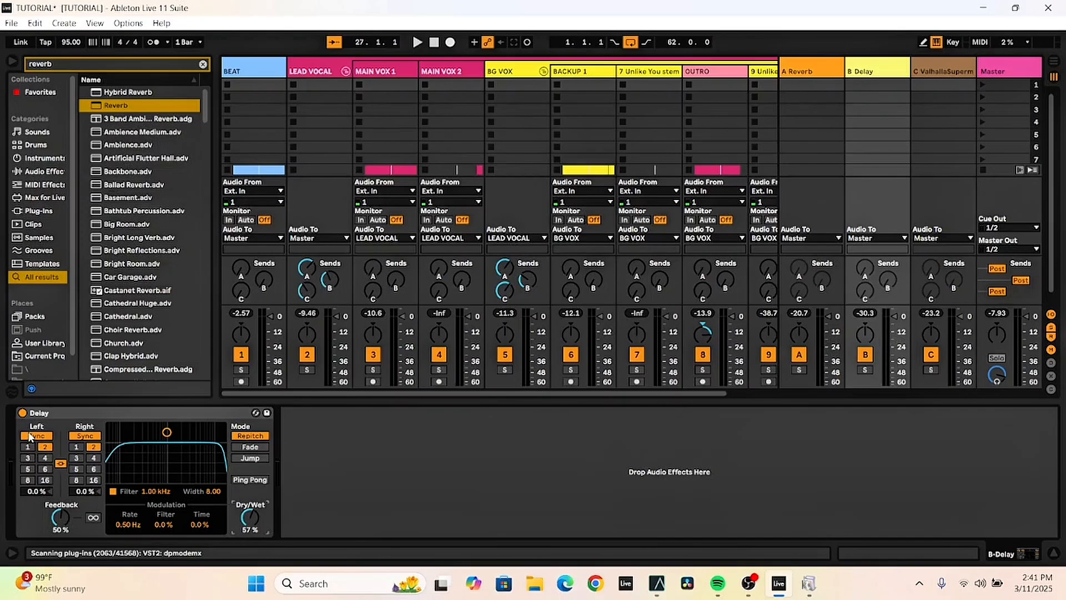
Listen to the mix with the new delay settings and review the background vocal tracks in the arrangement
key(space)
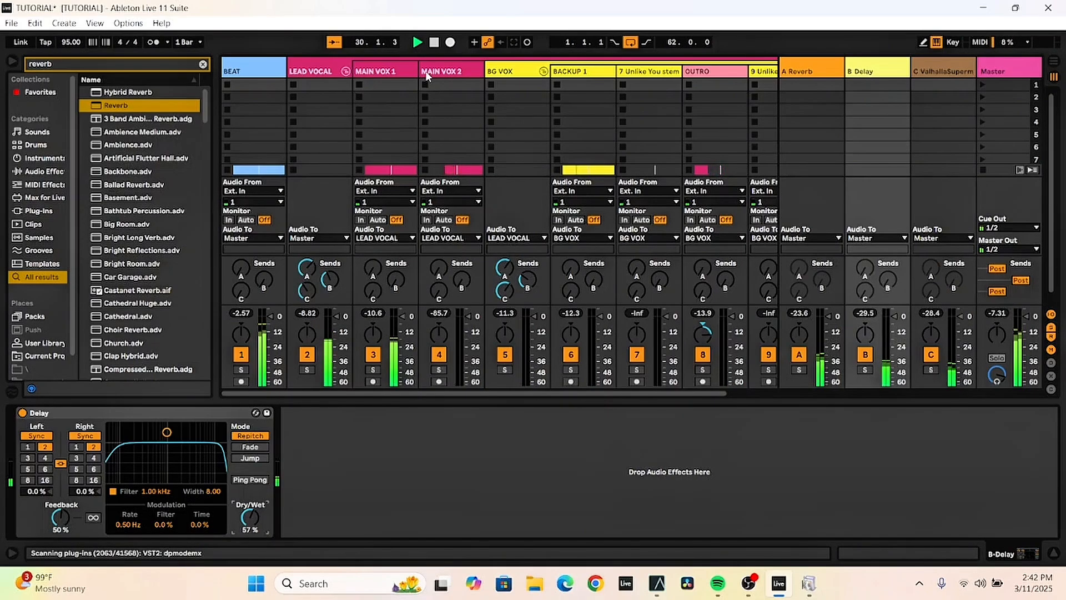
key(Tab)
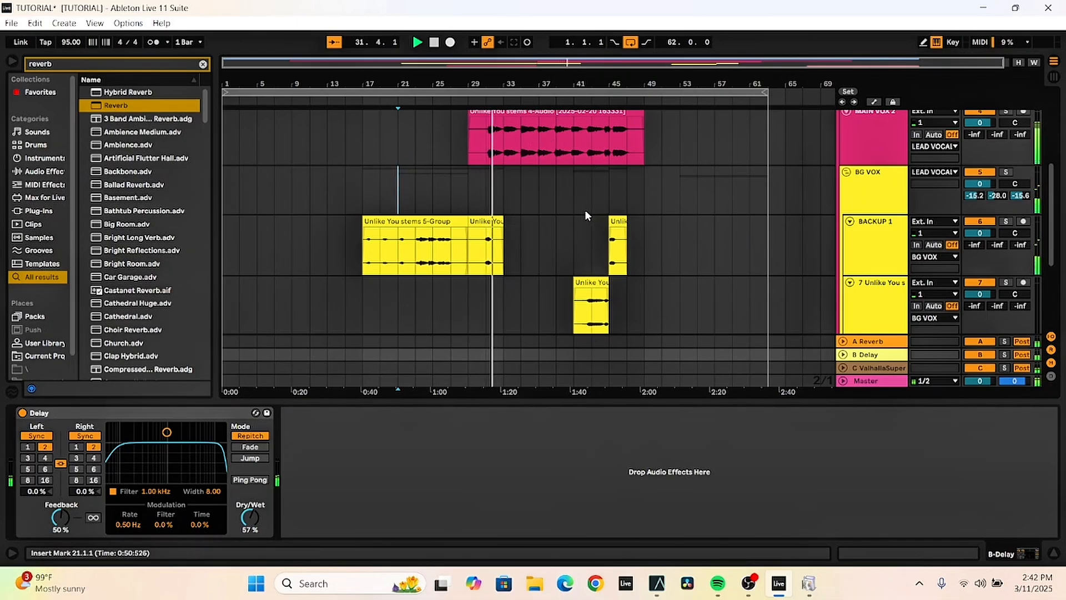
scroll(585, 210, up, 2)
scroll(581, 211, down, 3)
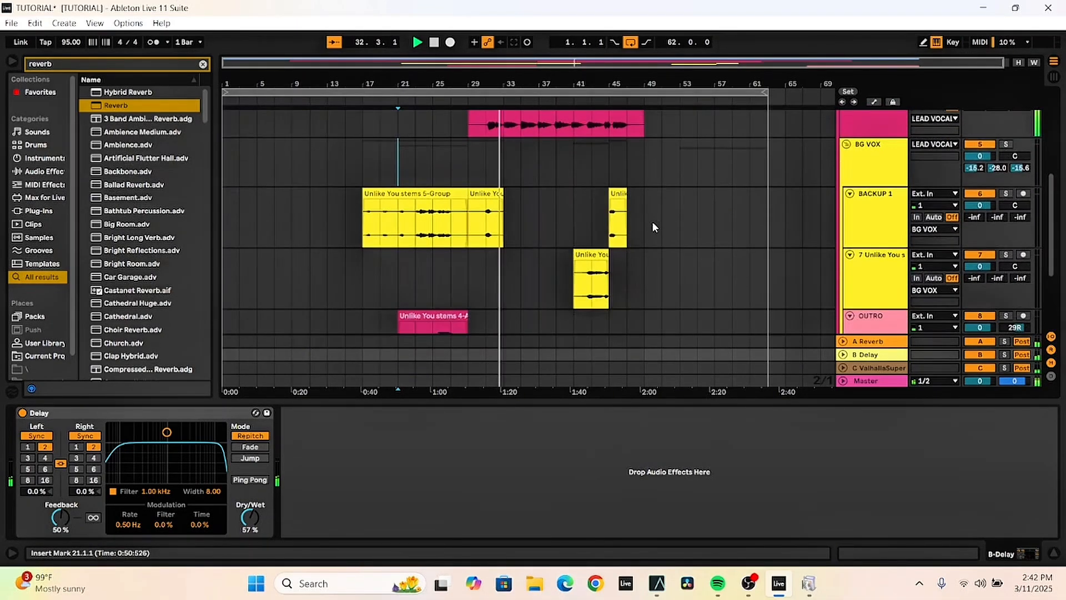
click(902, 161)
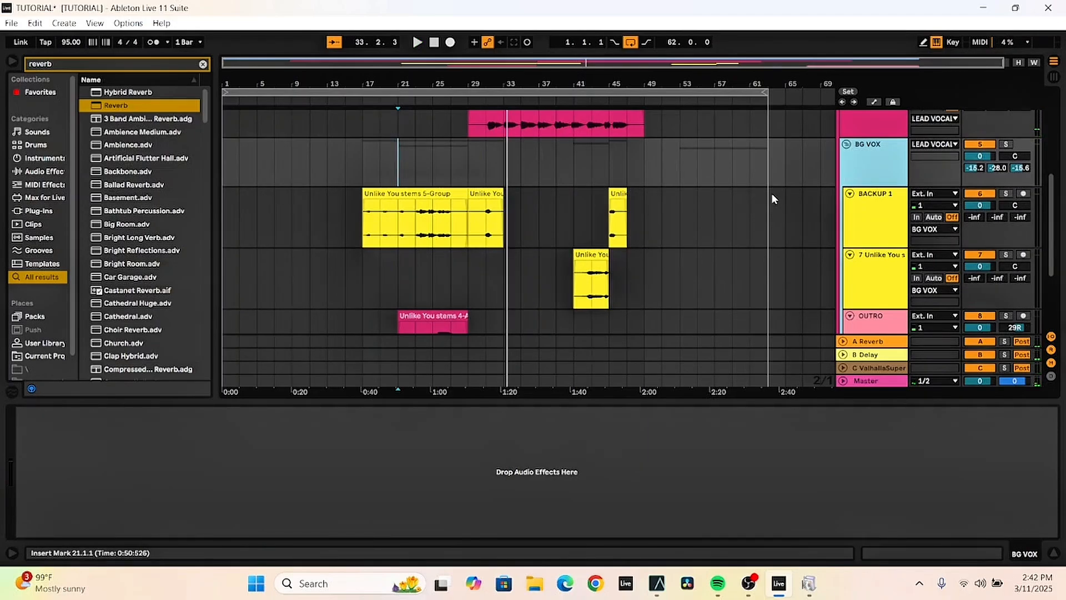
click(687, 234)
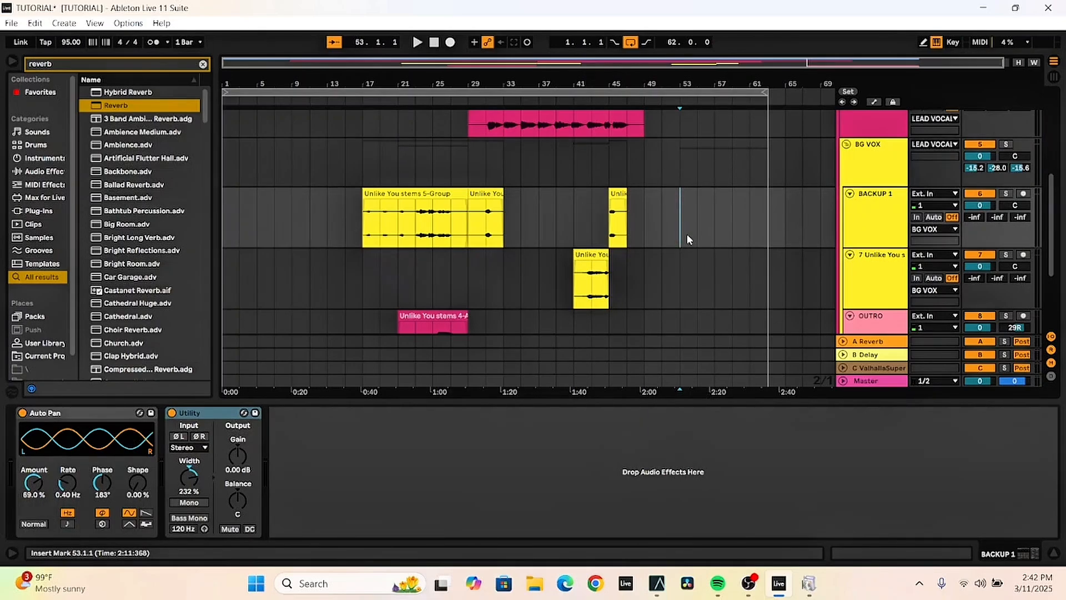
click(869, 162)
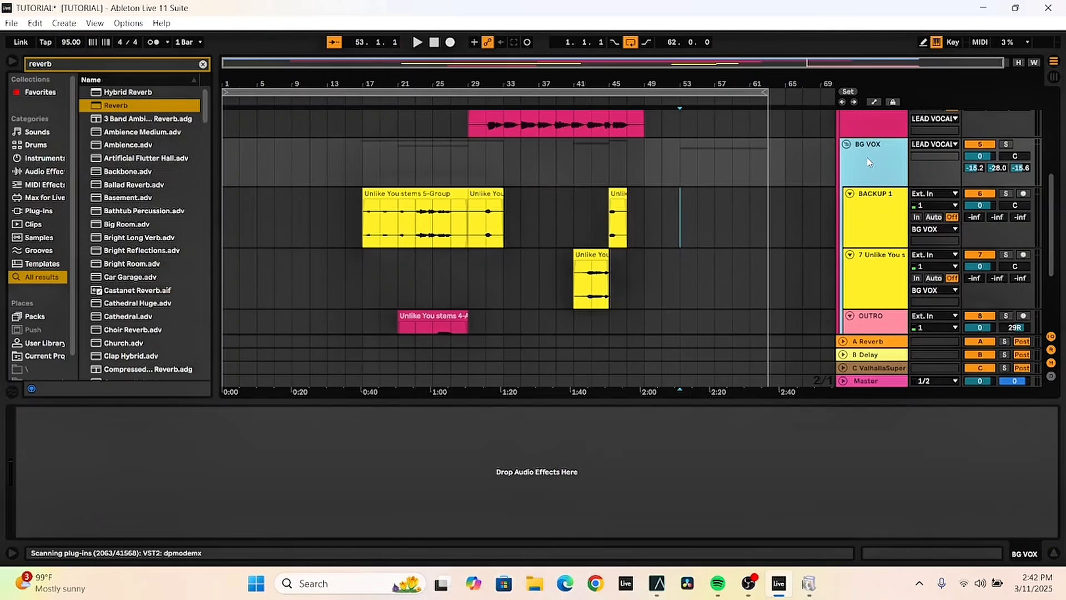
Trim the start of the clip on the 7 Unlike You stems track to about bar 42.2.3
scroll(627, 231, down, 3)
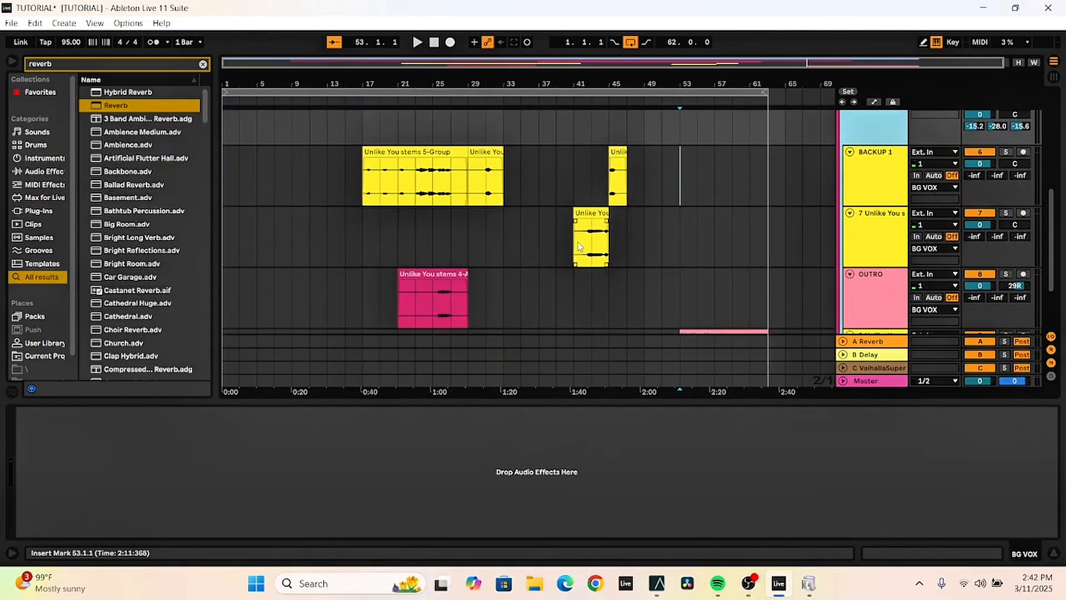
click(576, 223)
click(580, 213)
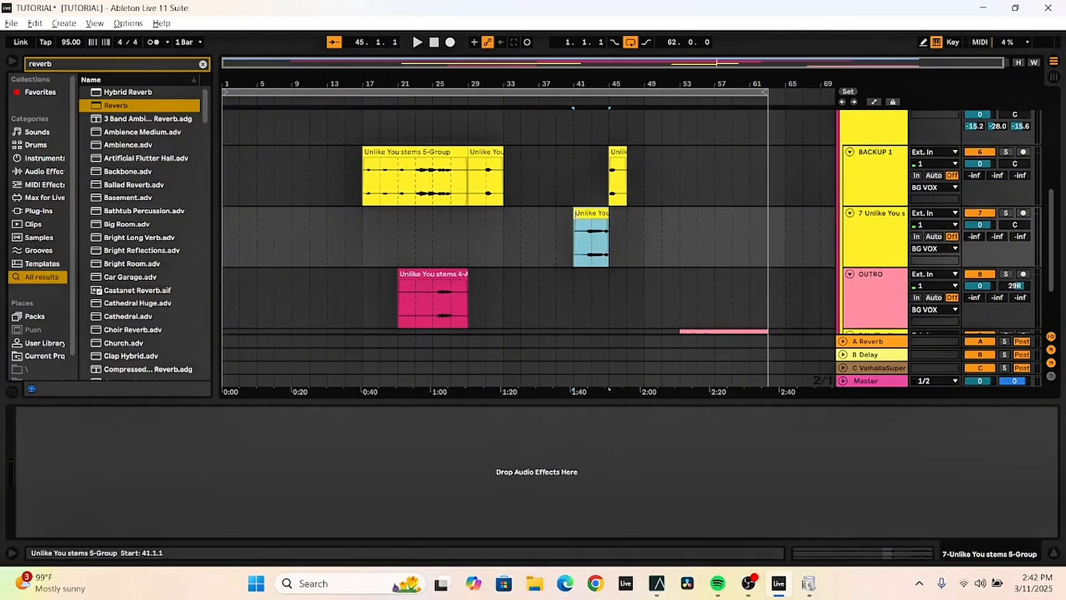
drag(575, 214, 588, 196)
drag(587, 195, 587, 193)
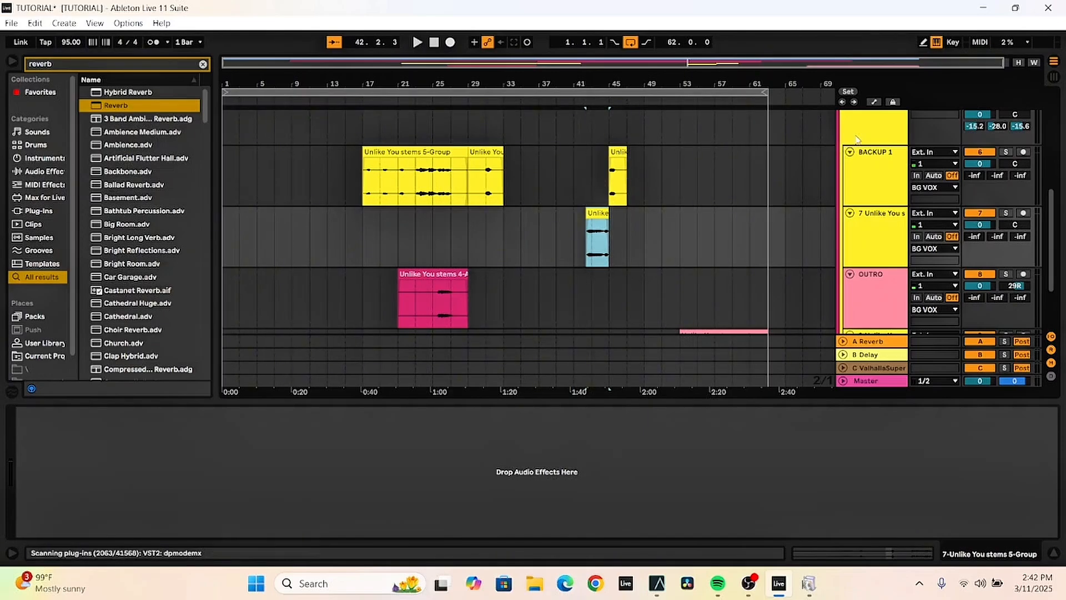
Check the effects on the BG VOX group, the A Reverb return and the LEAD VOCAL group
click(882, 139)
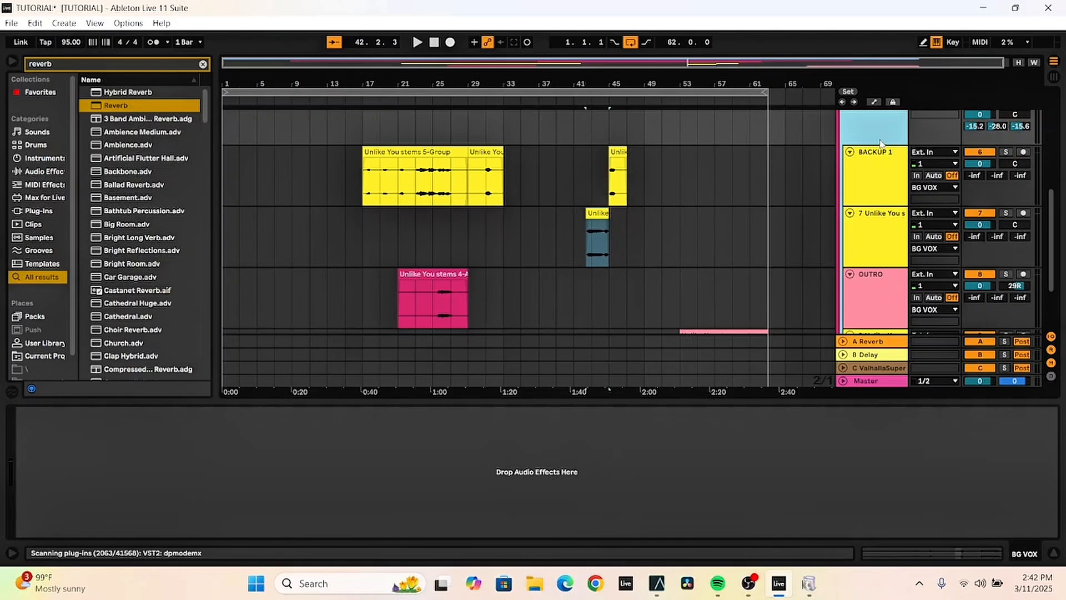
click(866, 343)
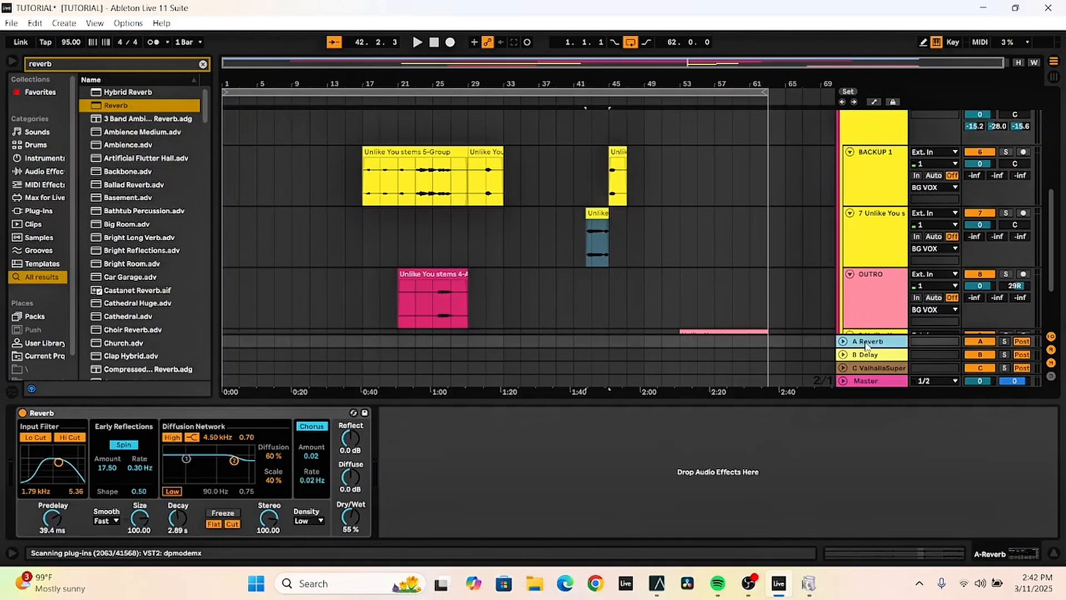
scroll(883, 260, up, 4)
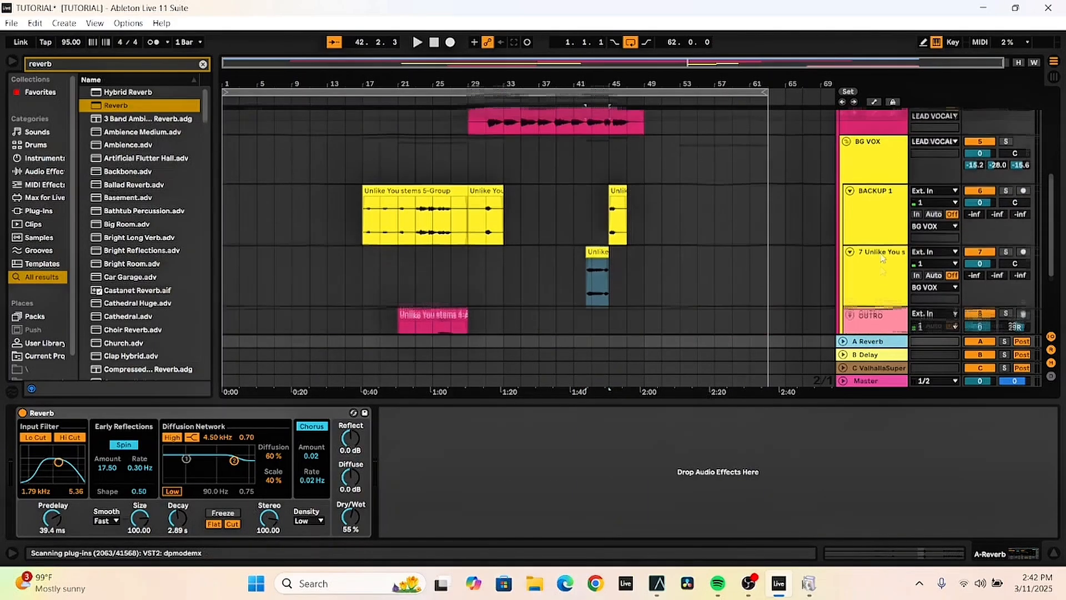
scroll(882, 260, up, 4)
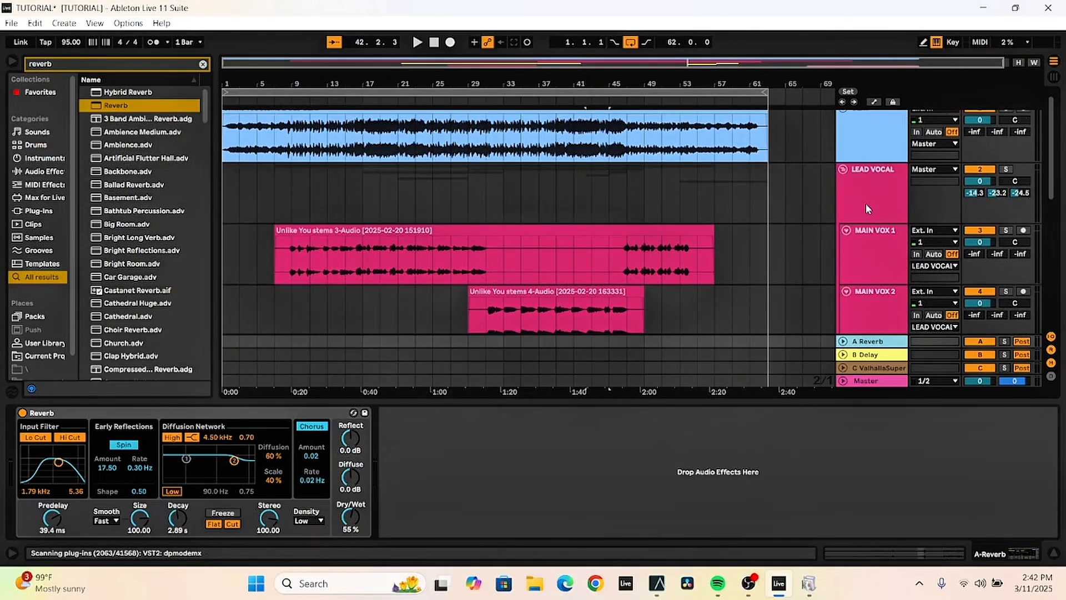
click(872, 205)
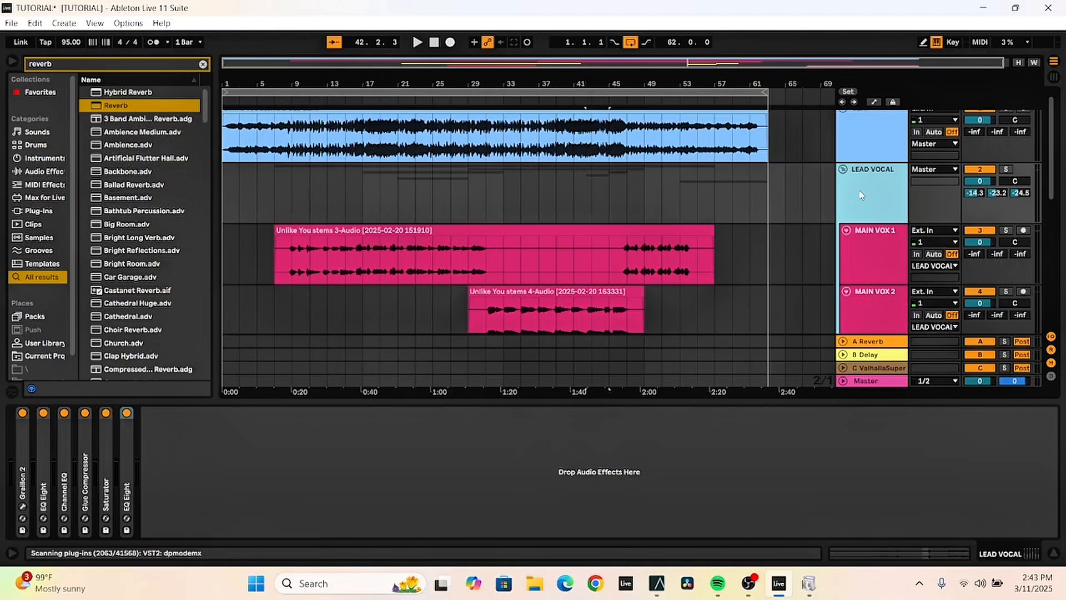
Play the mix from bar 19 while reviewing the effects on MAIN VOX 1, BG VOX and BACKUP 1 and the lower vocal tracks
click(381, 216)
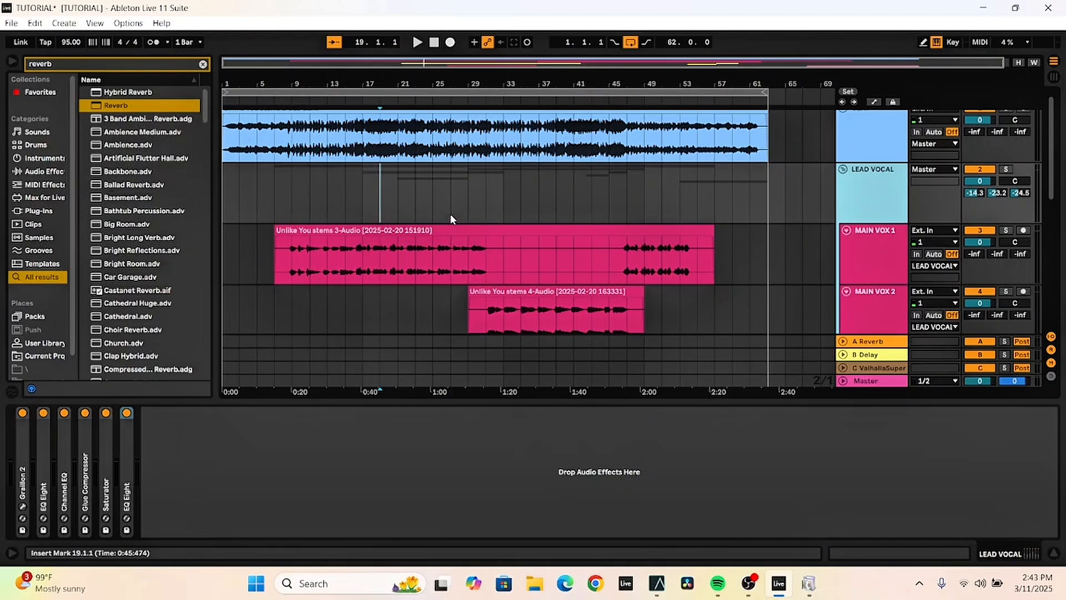
scroll(450, 213, down, 2)
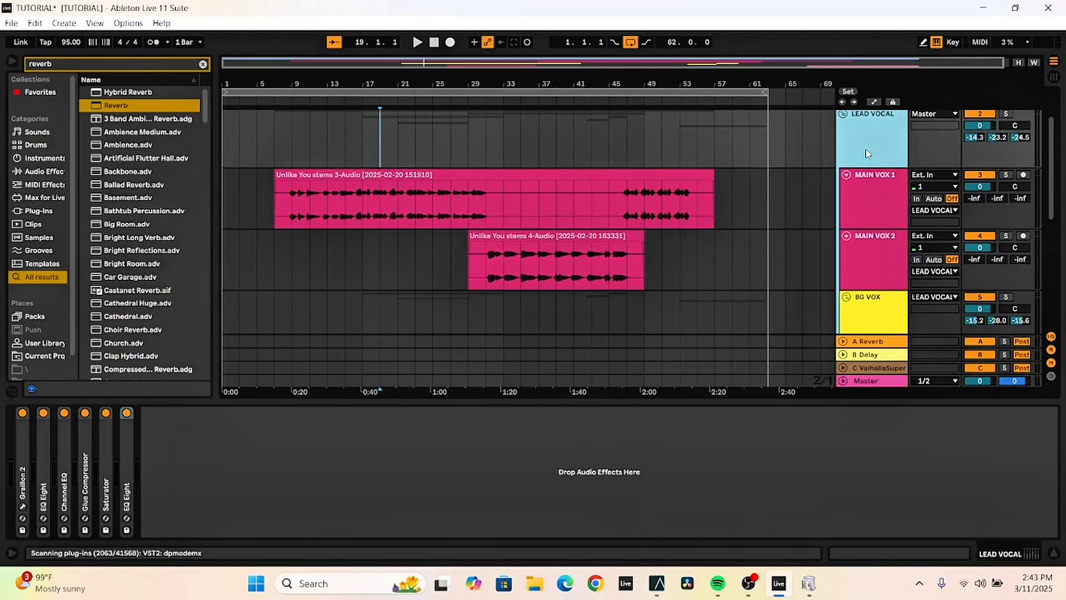
key(space)
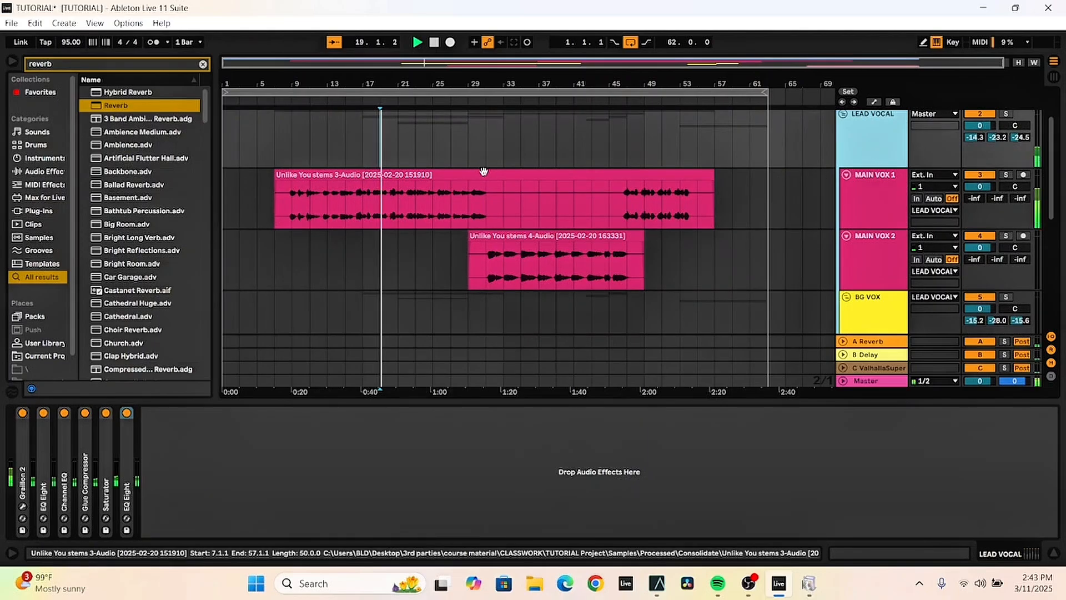
click(887, 211)
scroll(874, 261, down, 2)
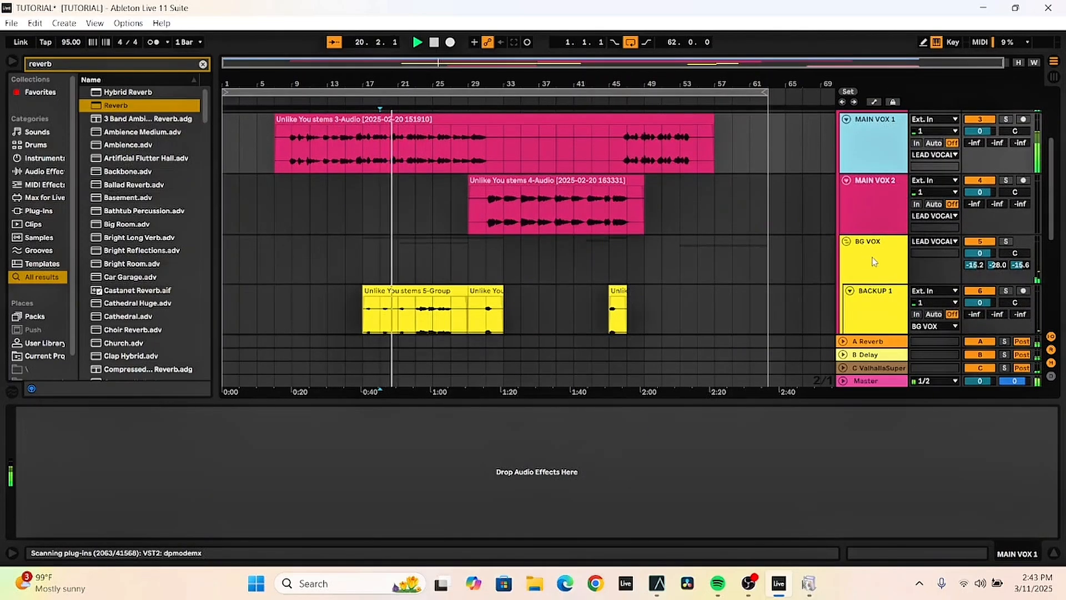
click(875, 253)
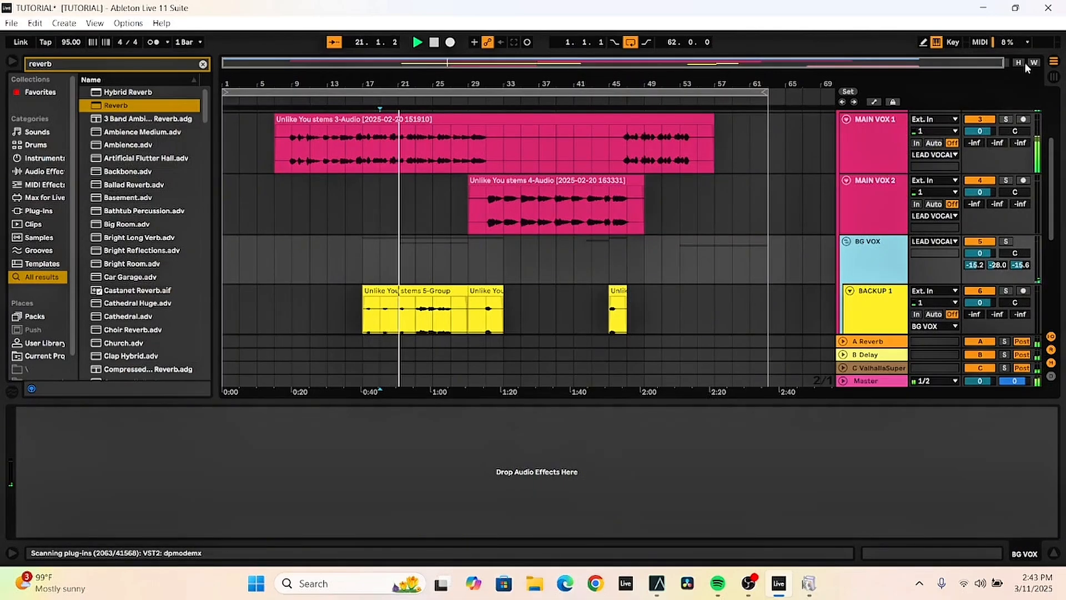
scroll(872, 247, down, 2)
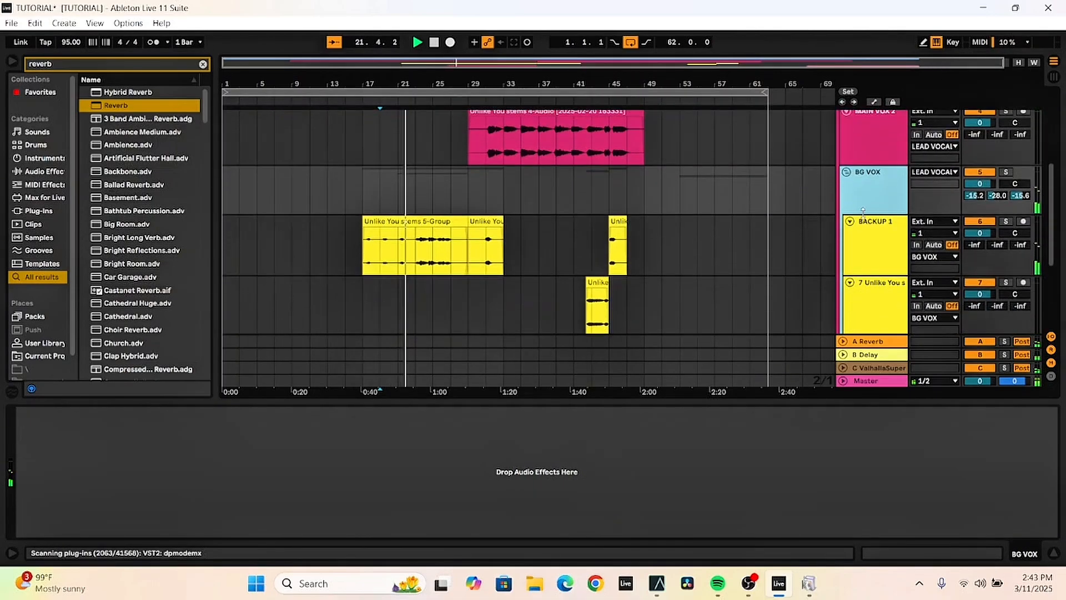
click(872, 244)
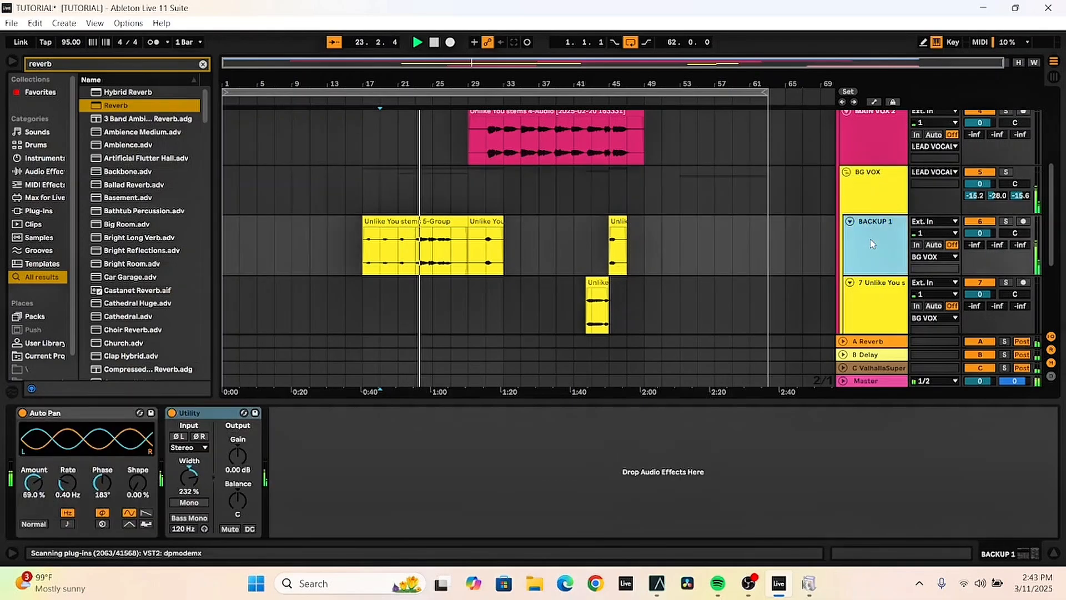
scroll(872, 243, down, 2)
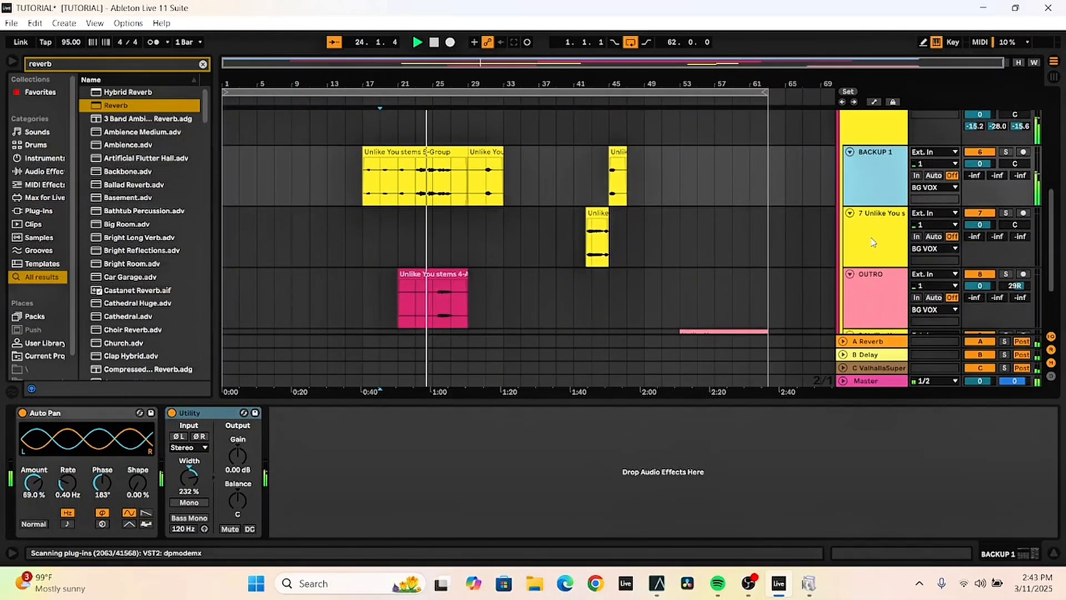
scroll(873, 243, down, 2)
scroll(874, 243, up, 2)
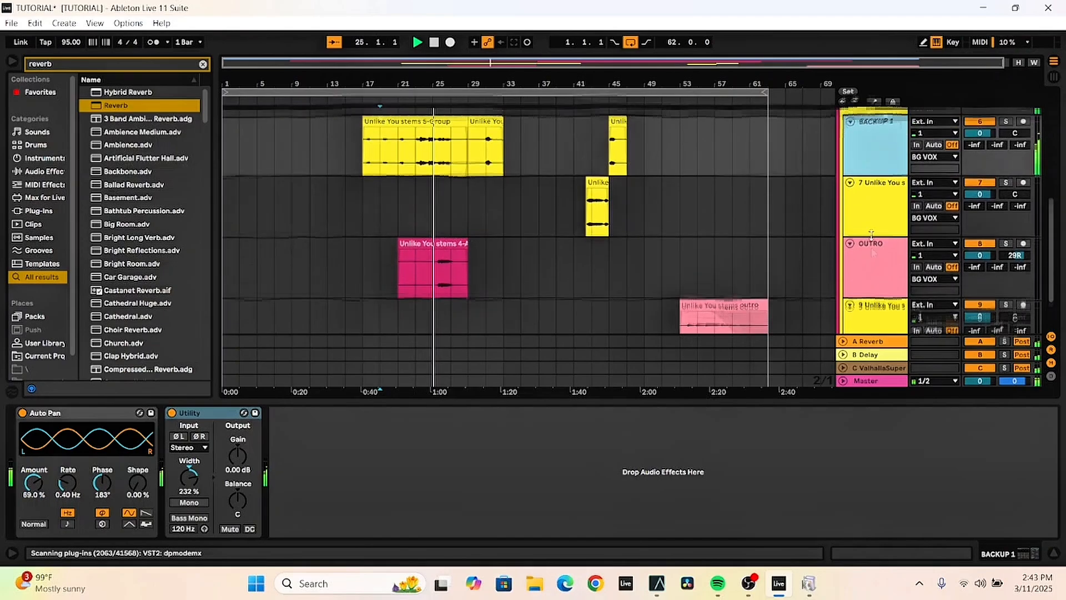
scroll(873, 242, down, 2)
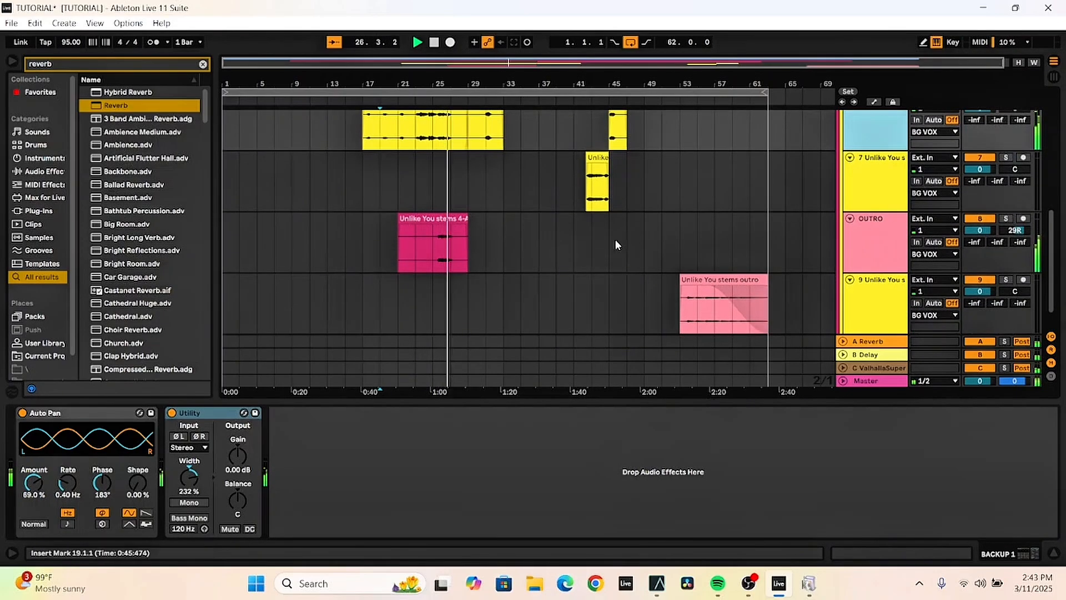
scroll(536, 256, up, 2)
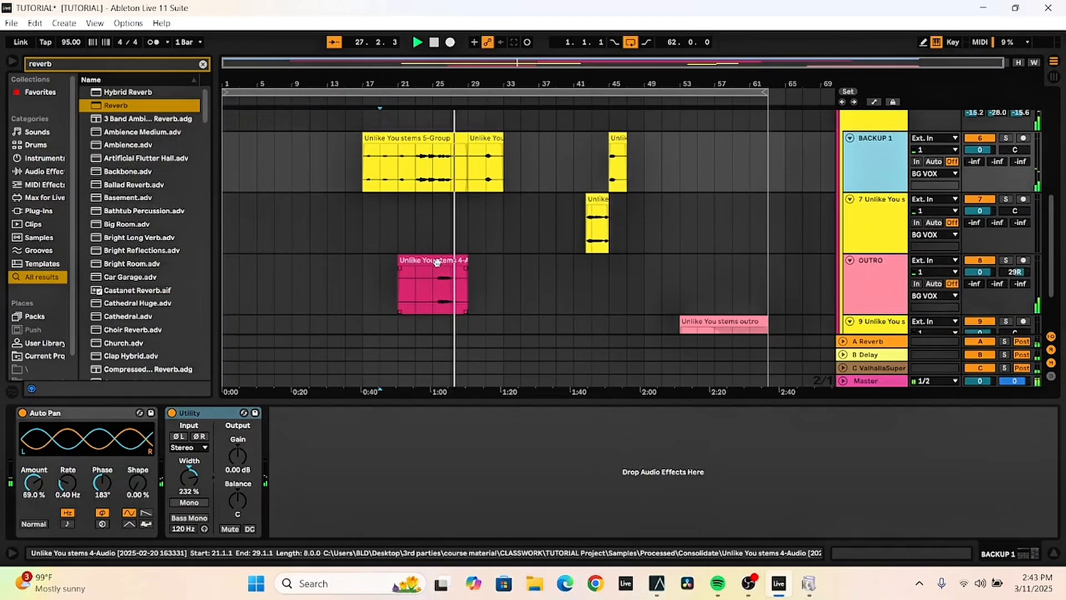
Compare the backup parts from bar 25 by soloing BACKUP 1 and the OUTRO track in turn
click(438, 182)
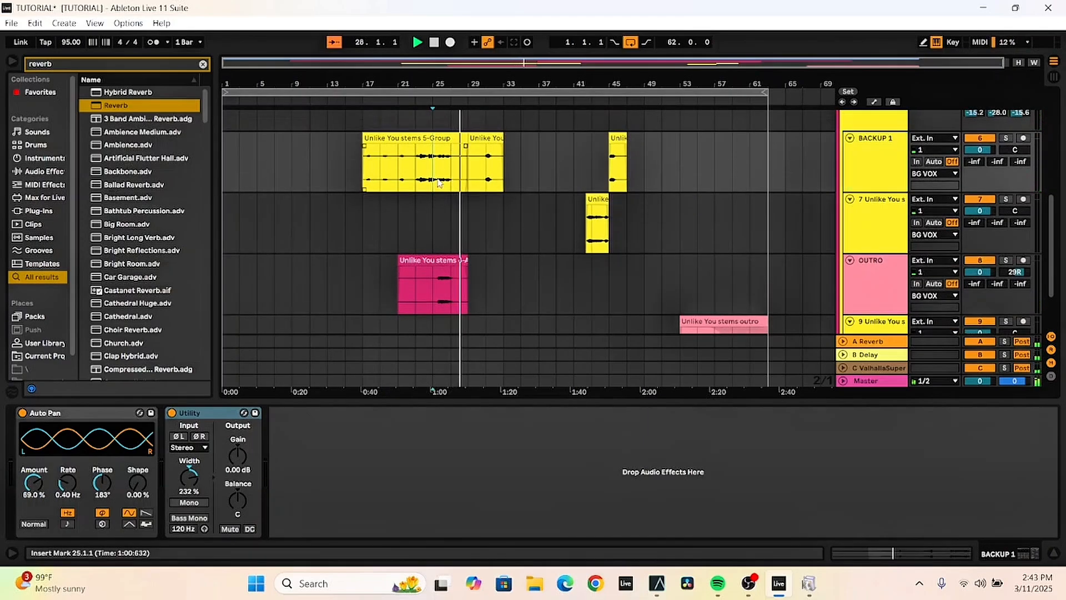
click(853, 103)
click(1006, 138)
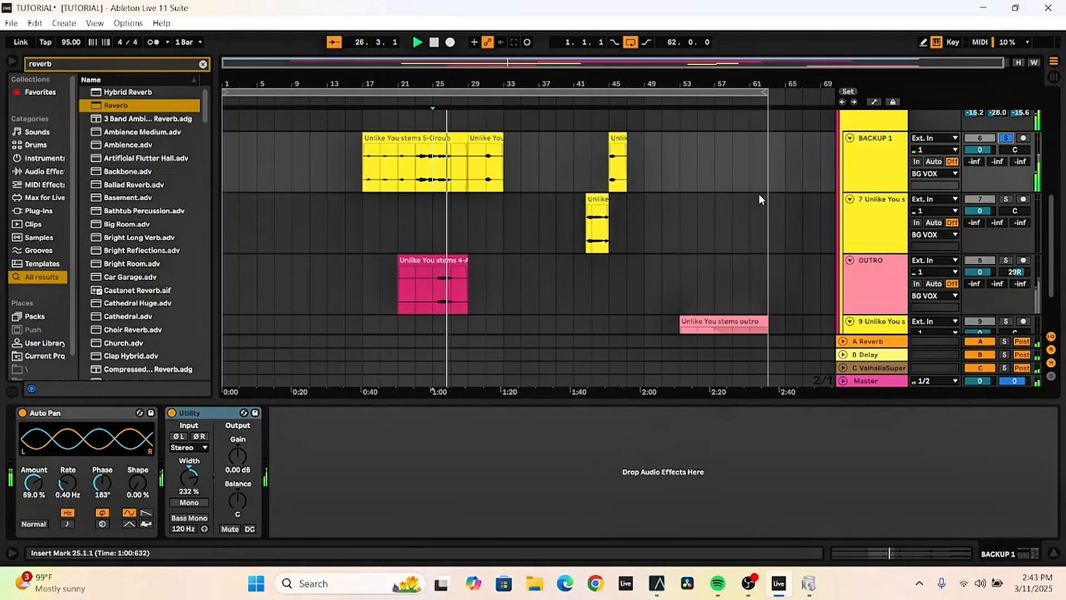
click(1004, 259)
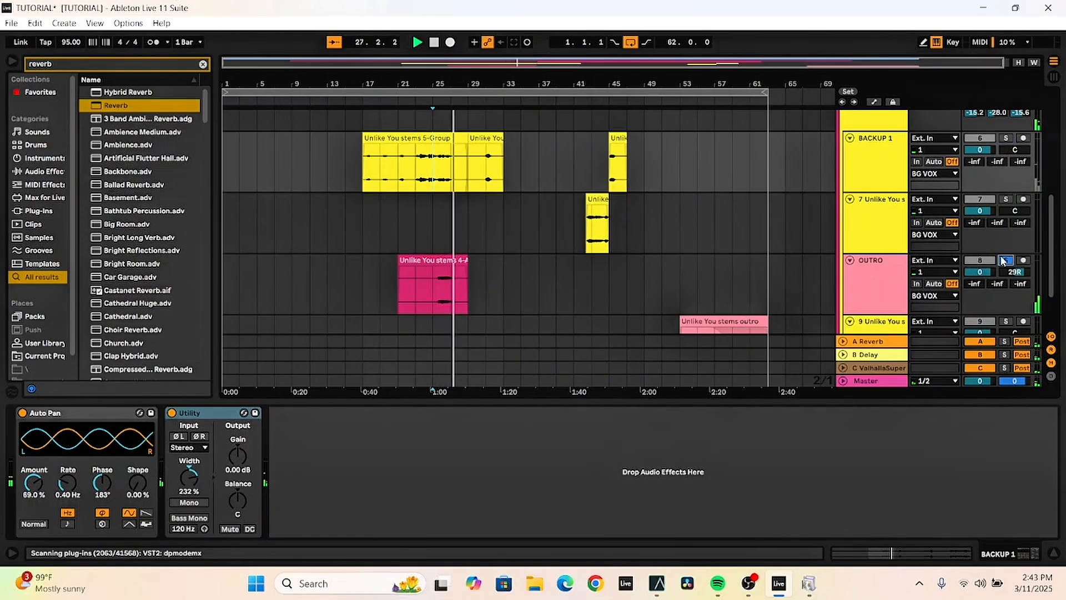
key(space)
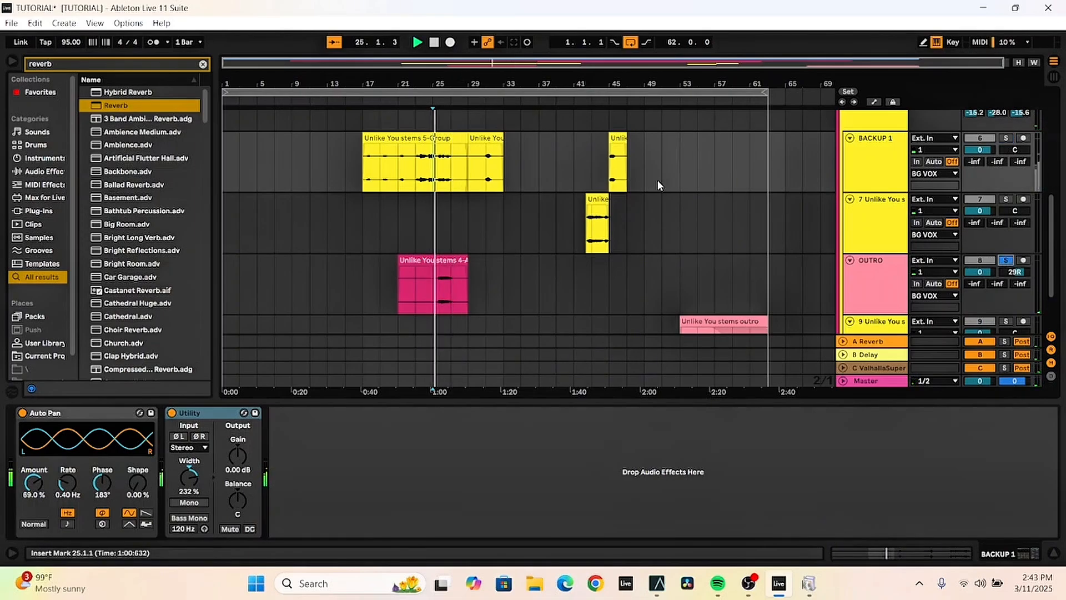
Move the BACKUP 1 clip section between bars 25.3.1 and 29.1.1 onto the 7 Unlike You stems track
click(419, 63)
drag(419, 63, 460, 117)
click(501, 169)
key(space)
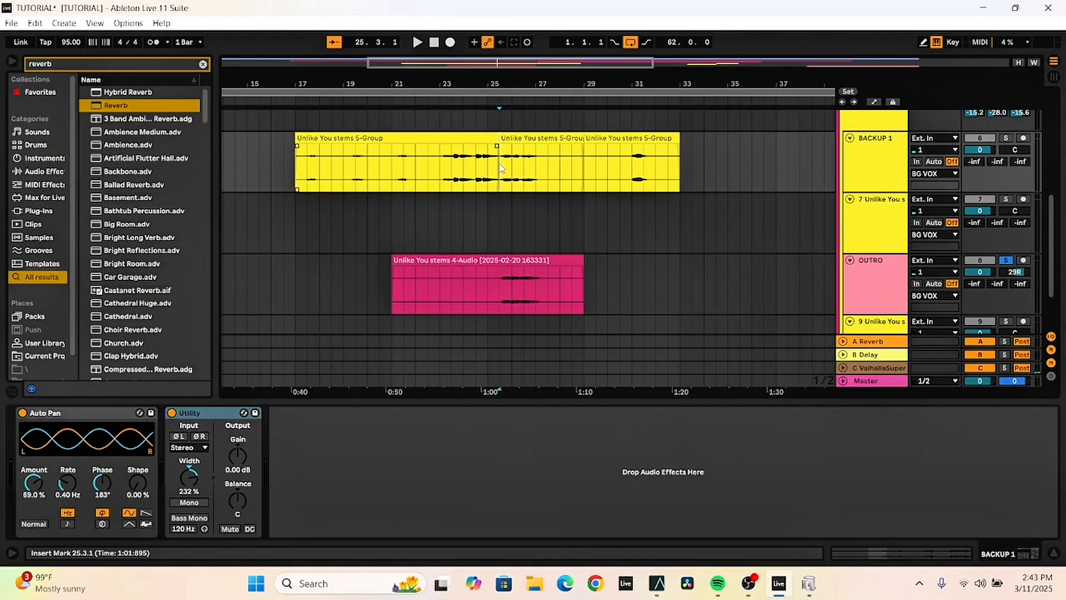
drag(516, 134, 507, 205)
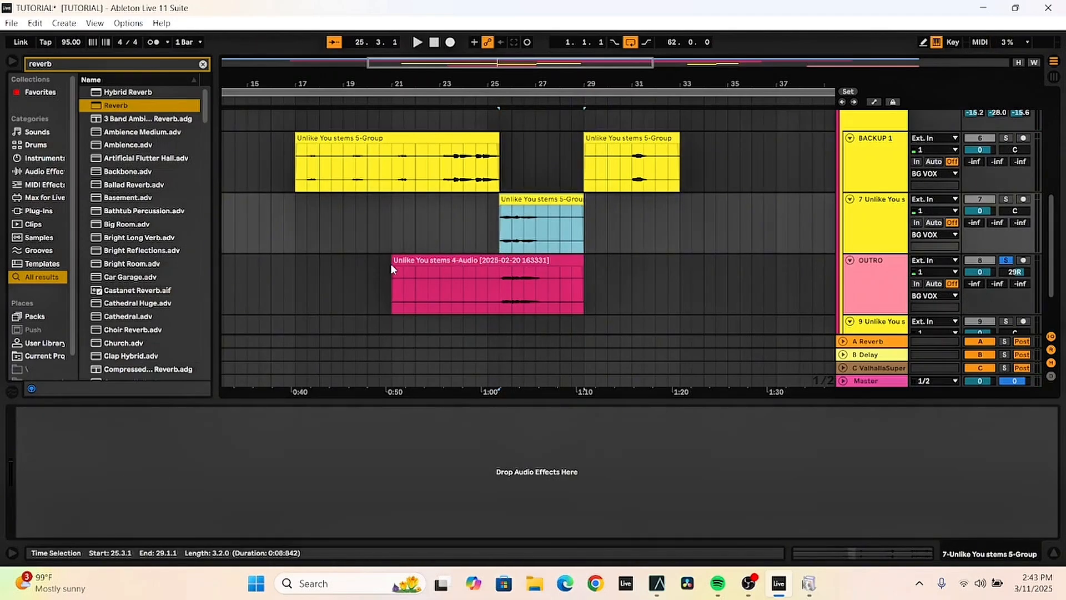
Trim the pink clip on the OUTRO track to bars 25.3.1–27.3.1 and move it into the gap on BACKUP 1
drag(392, 265, 497, 268)
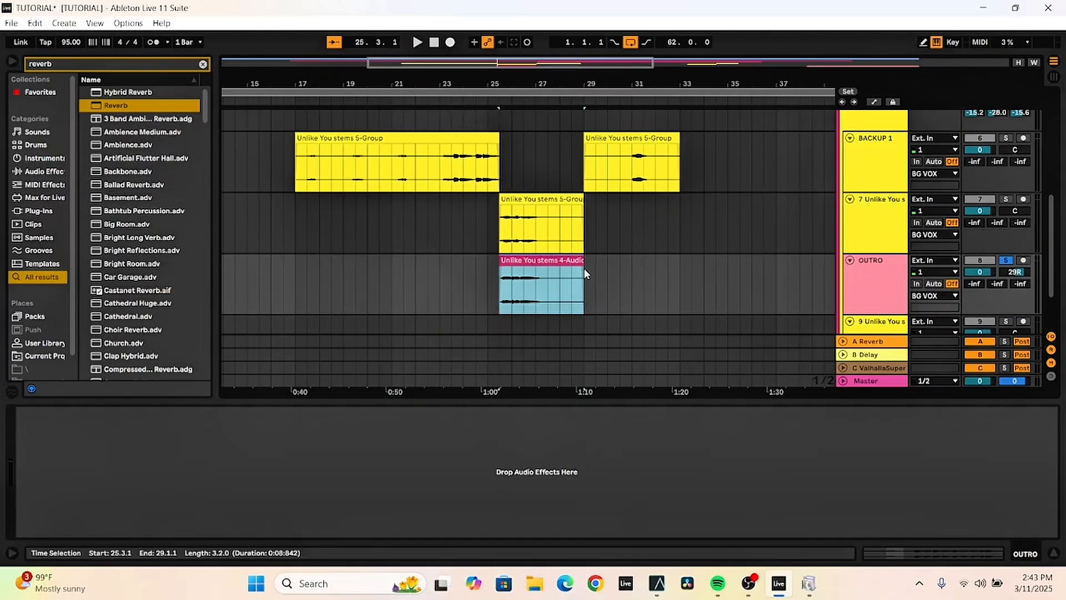
mouse_move(584, 268)
mouse_down()
mouse_move(547, 271)
mouse_move(528, 226)
mouse_move(527, 172)
mouse_up()
click(550, 274)
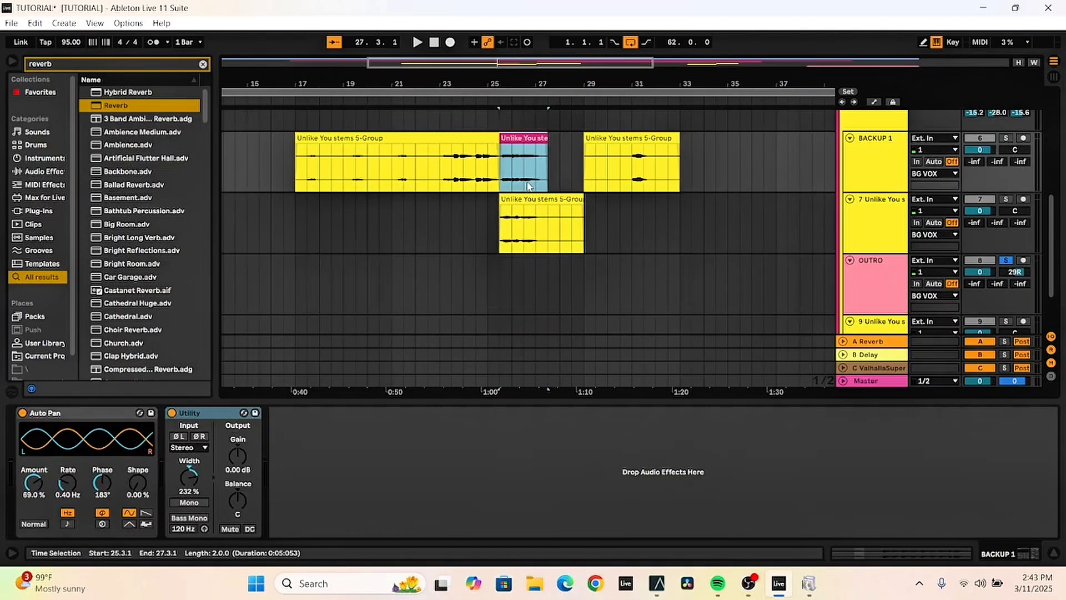
Audition the rearranged clips from bar 25.3.1, soloing BACKUP 1 and 7 Unlike You stems in turn
click(524, 166)
key(space)
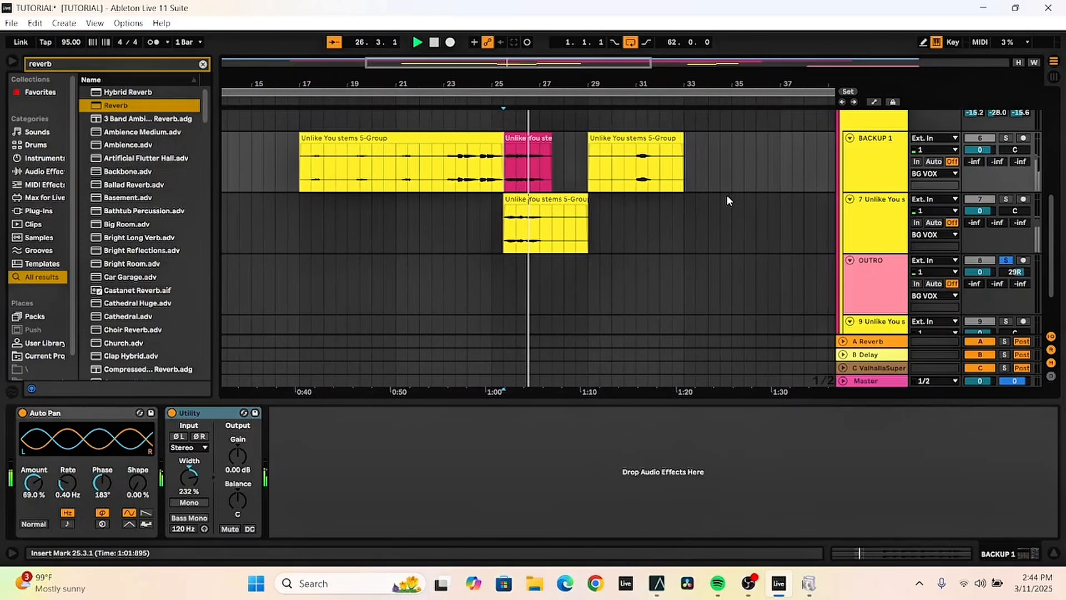
click(849, 181)
click(1005, 138)
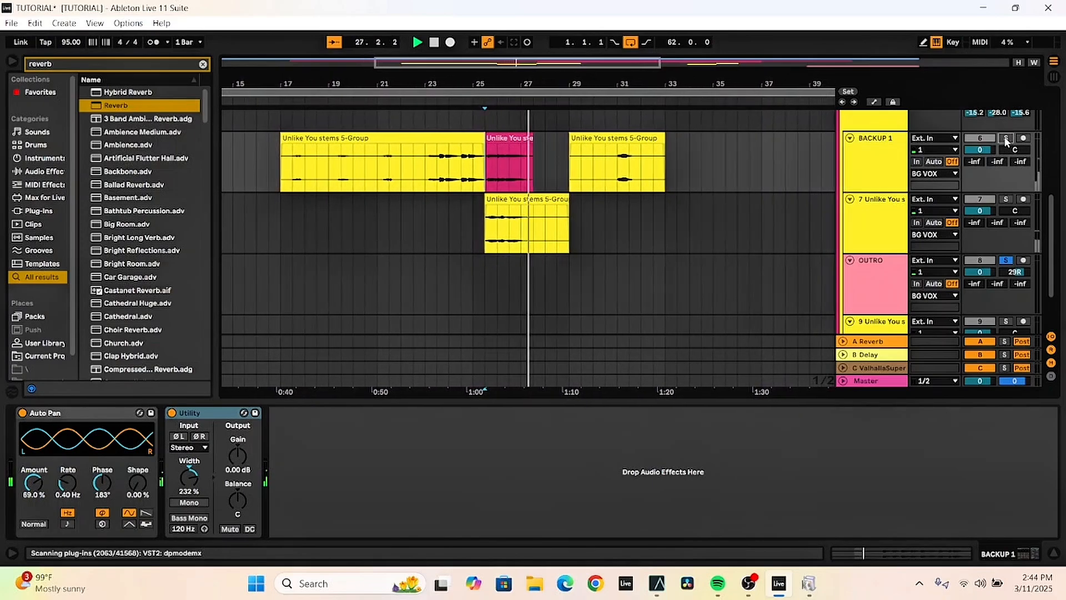
key(space)
key(space)
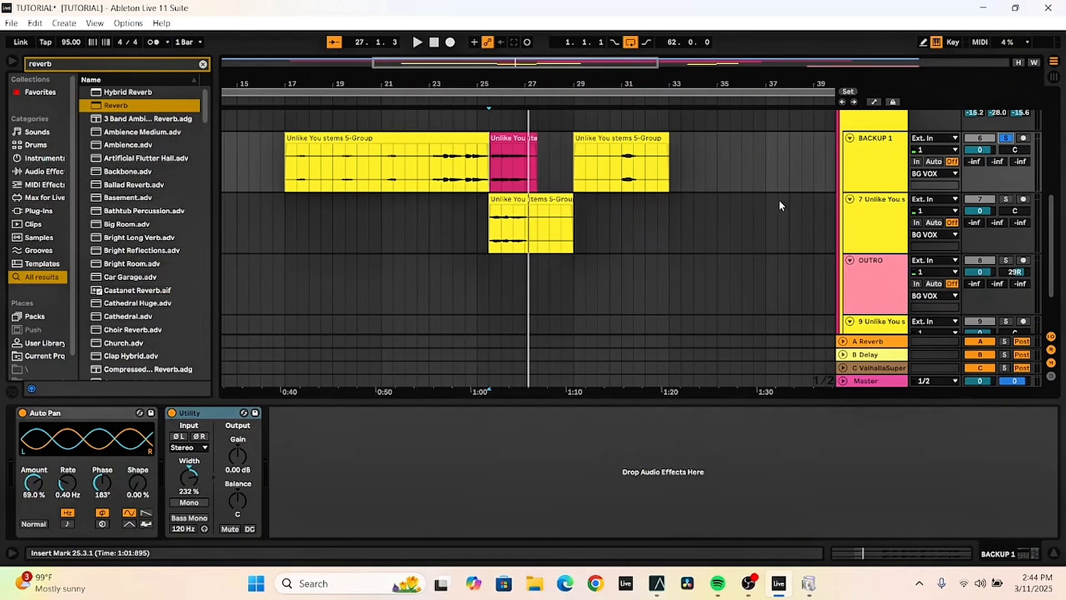
click(1006, 198)
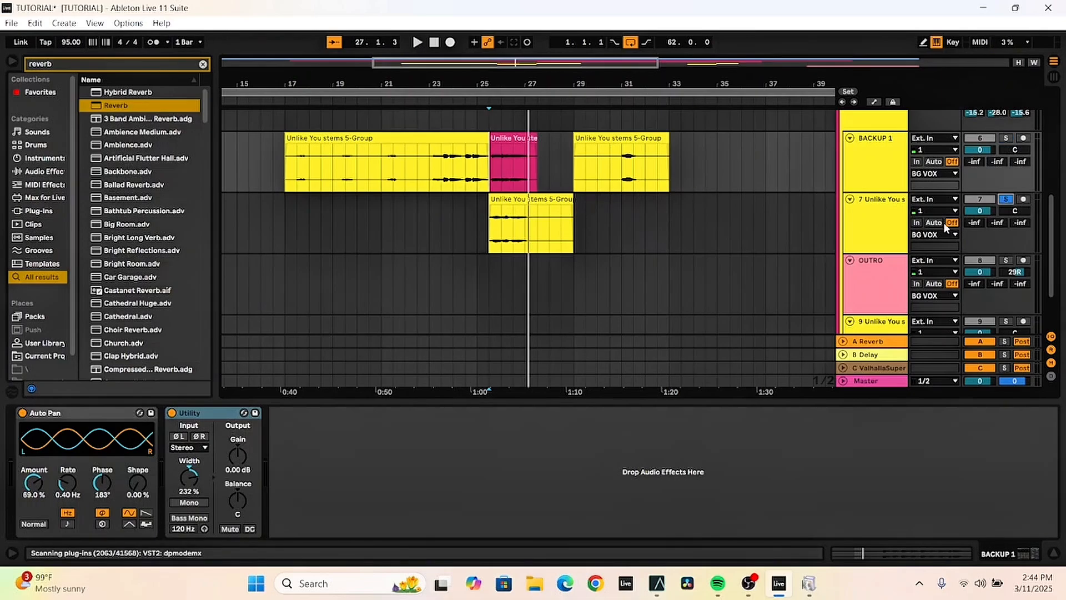
click(491, 232)
key(space)
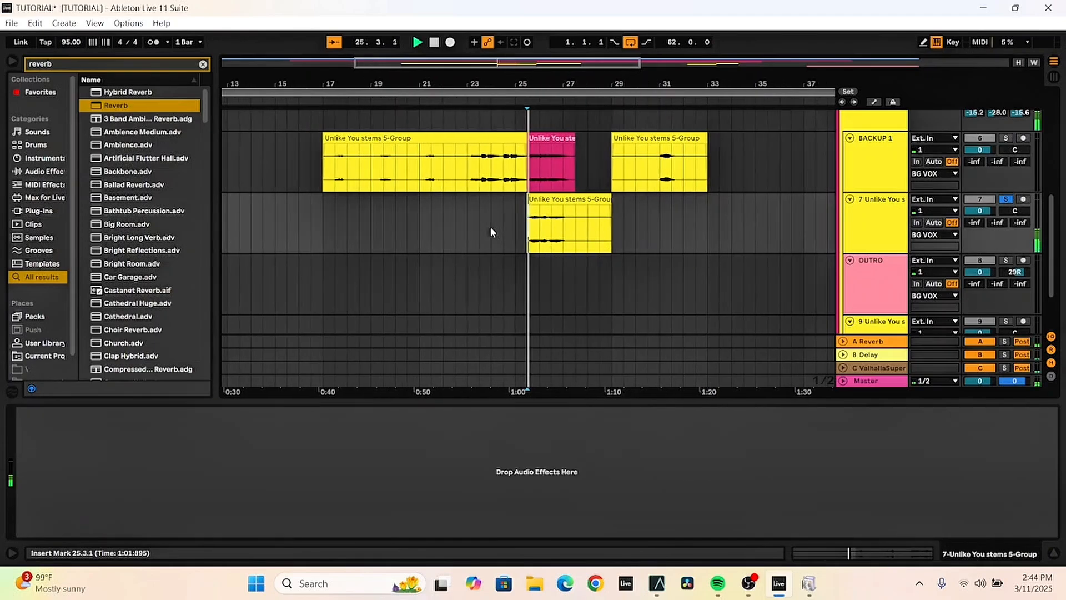
Trim the end of the moved clip on 7 Unlike You stems to bar 27.3.1 and set its gain to 2.19 dB
drag(602, 199, 567, 200)
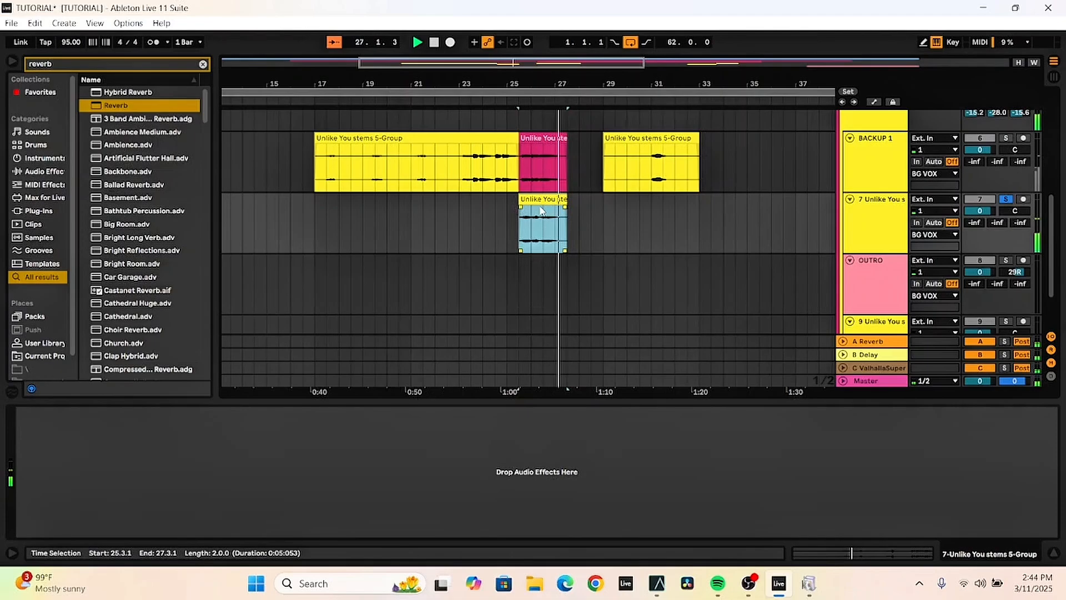
double_click(556, 222)
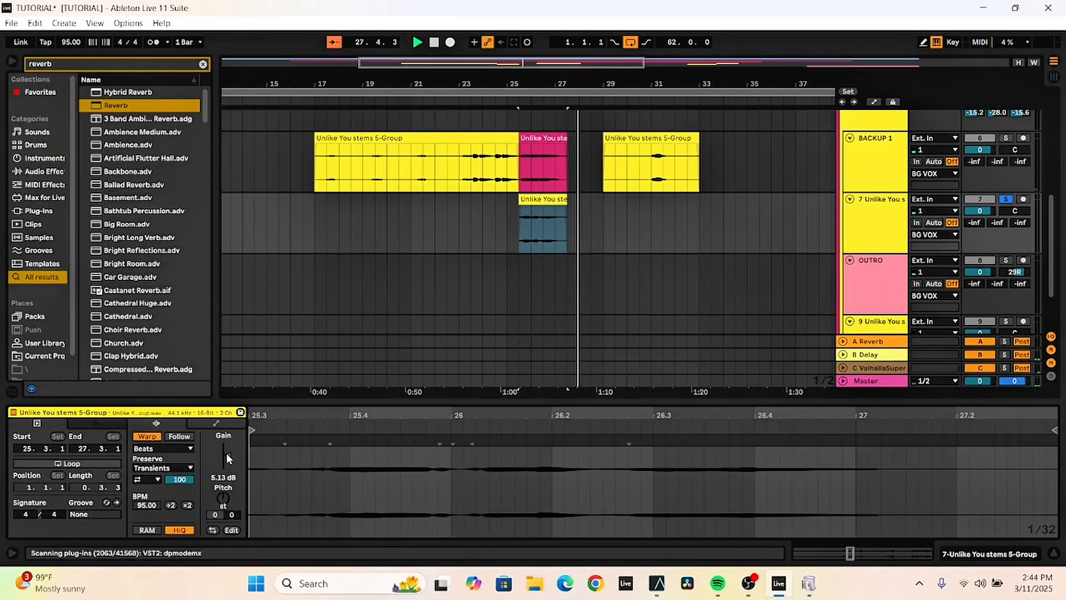
mouse_move(226, 455)
mouse_down()
mouse_move(226, 445)
mouse_move(228, 466)
mouse_up()
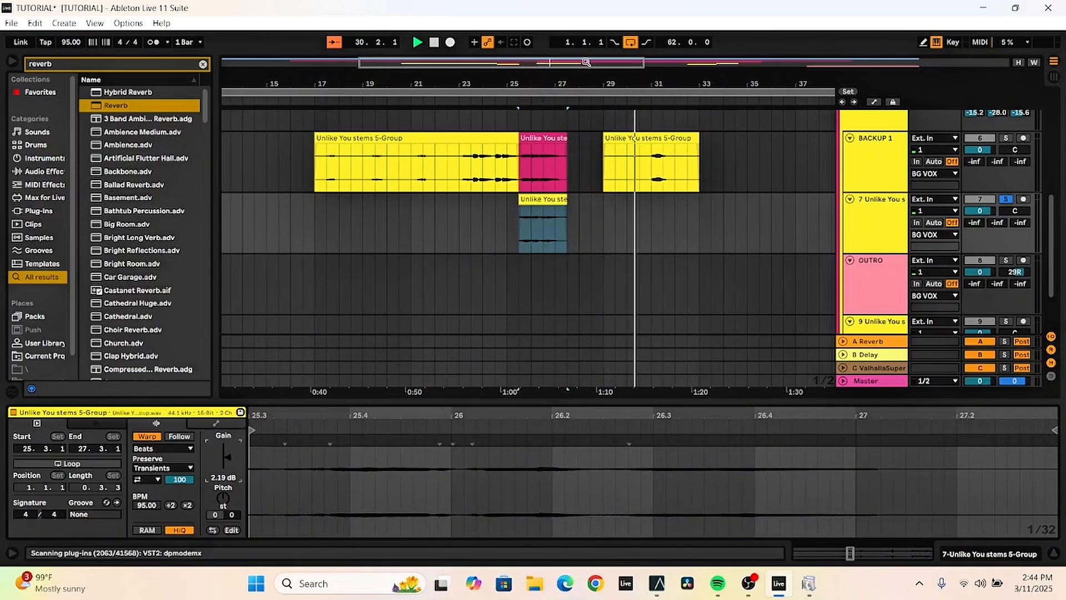
Replay the trimmed clip from bar 25.3.1, end the solo on 7 Unlike You stems and select the BACKUP 1 track
click(1033, 63)
key(space)
key(space)
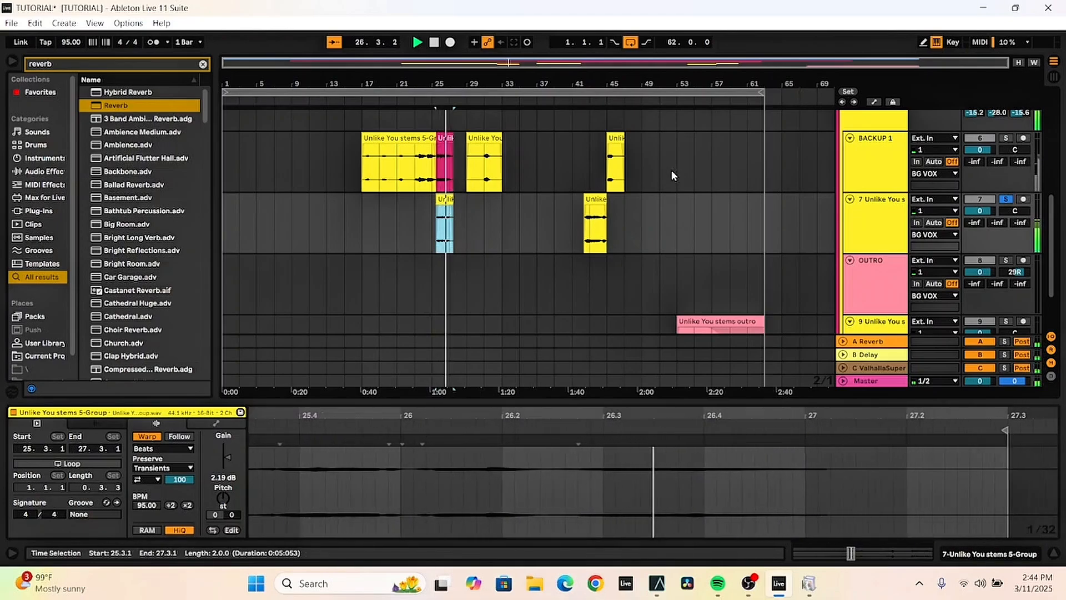
click(1005, 199)
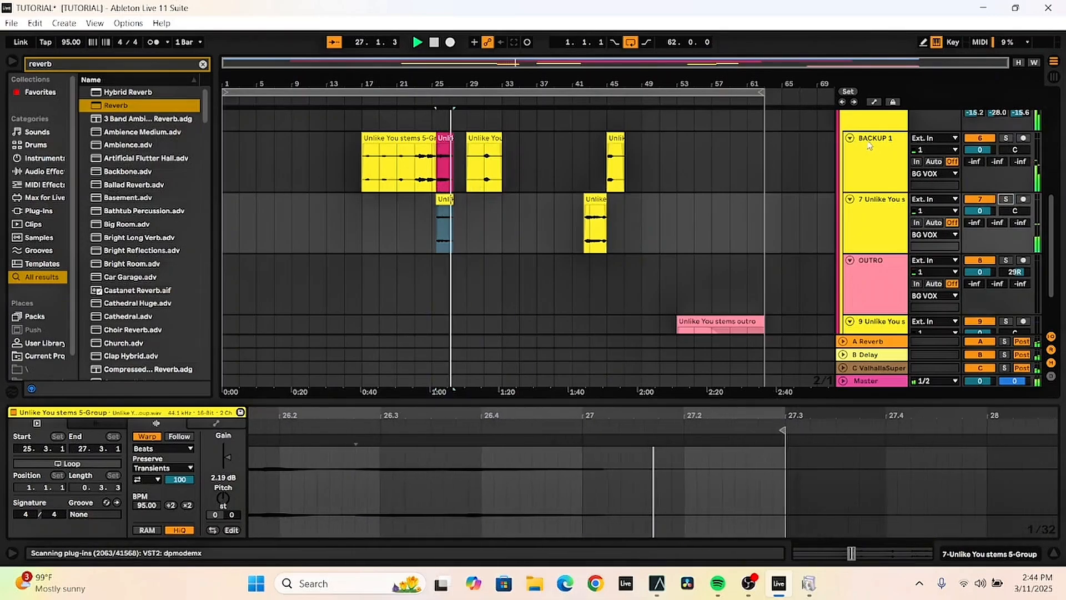
click(877, 167)
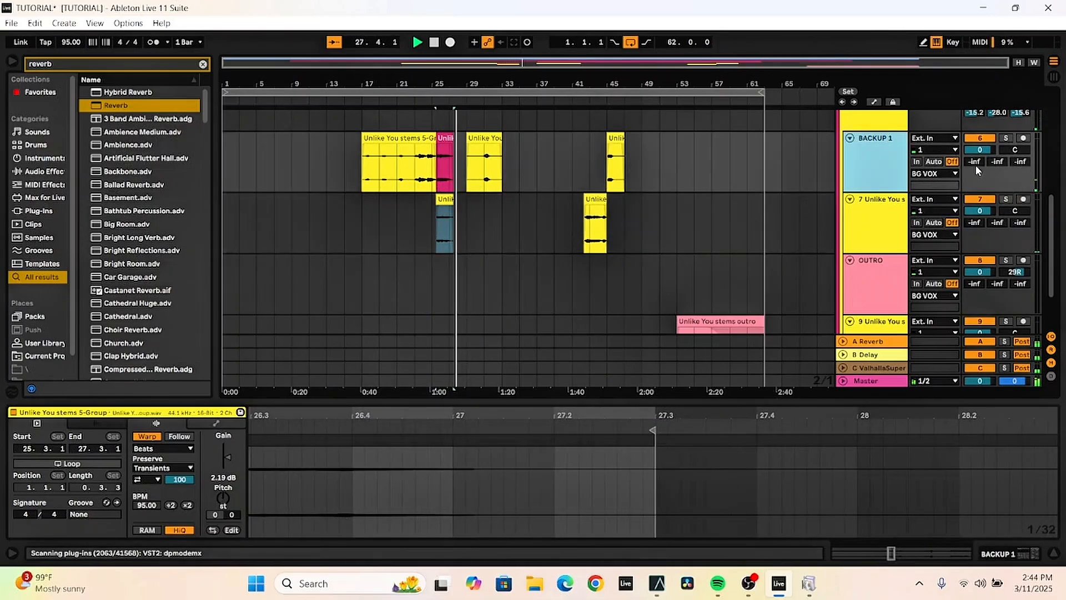
Check the device chains on BG VOX, LEAD VOCAL and Master and look over the track arrangement during playback
scroll(874, 166, up, 1)
click(873, 166)
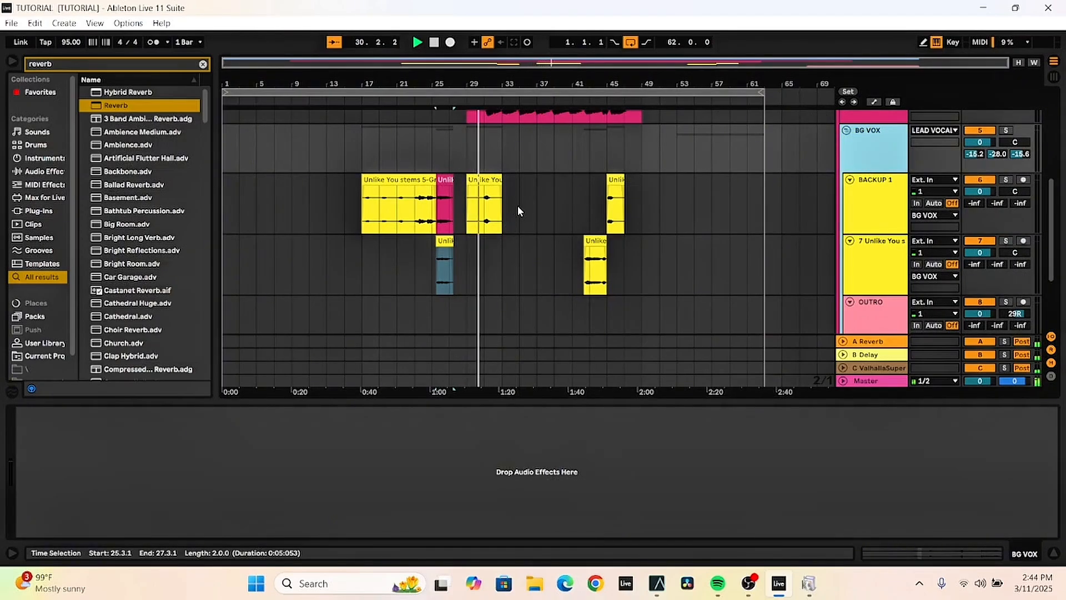
scroll(545, 191, up, 5)
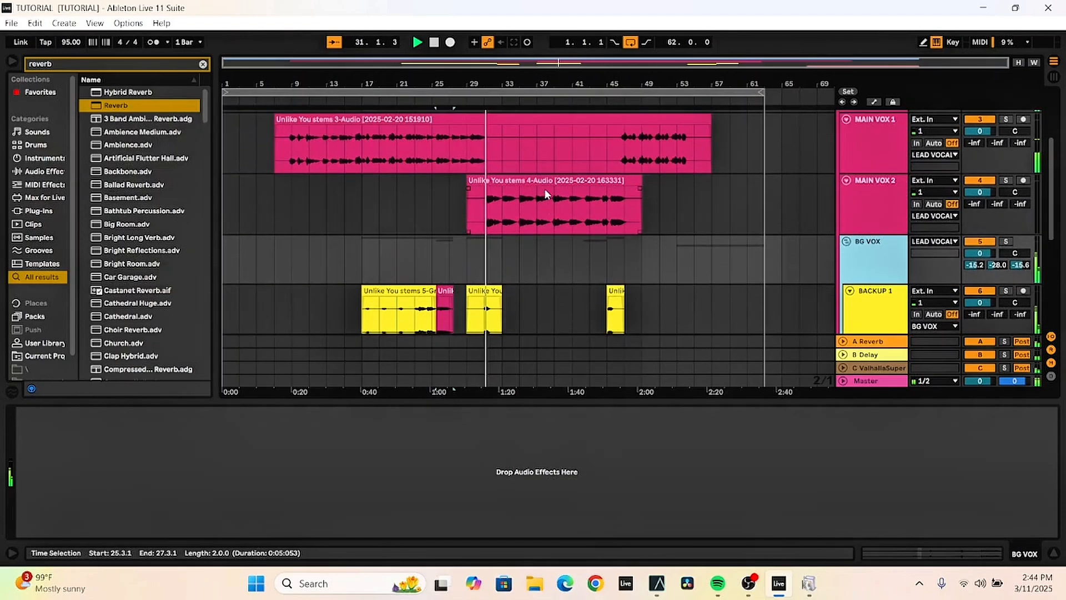
scroll(544, 188, up, 2)
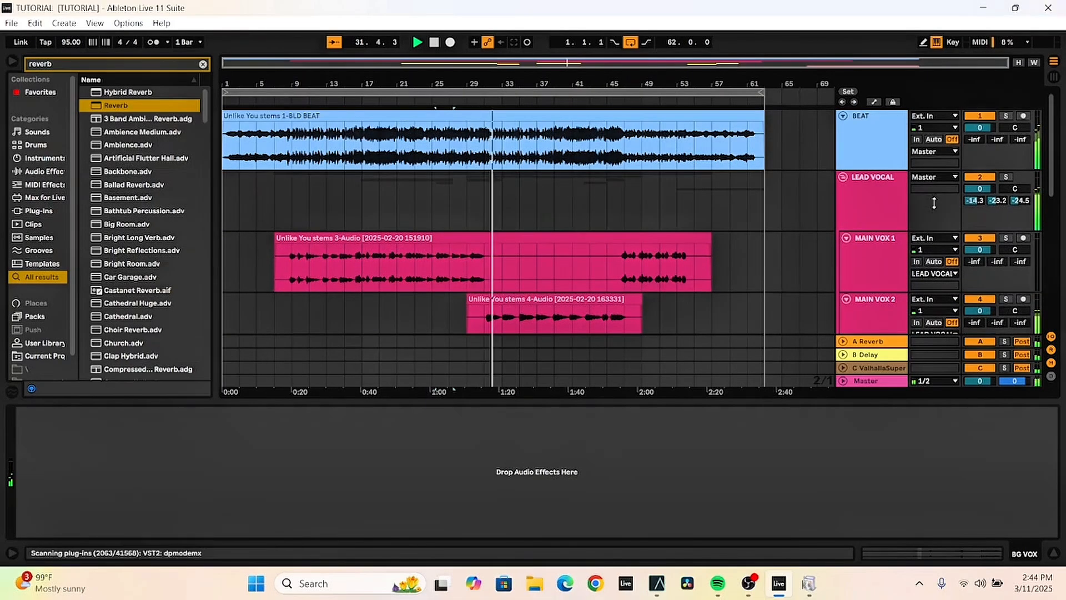
click(887, 193)
scroll(884, 195, down, 5)
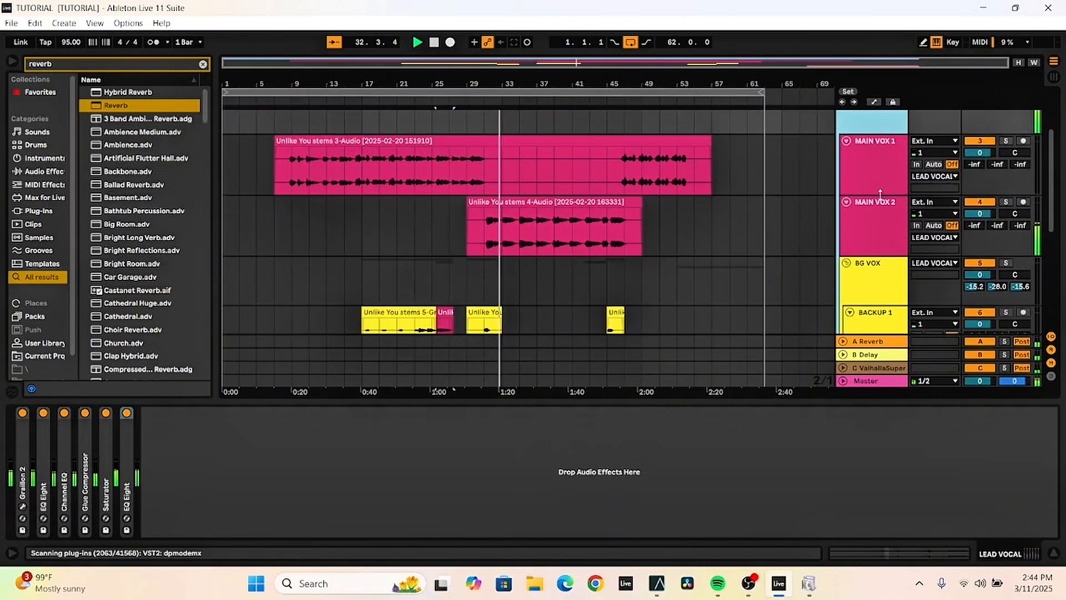
scroll(881, 201, down, 5)
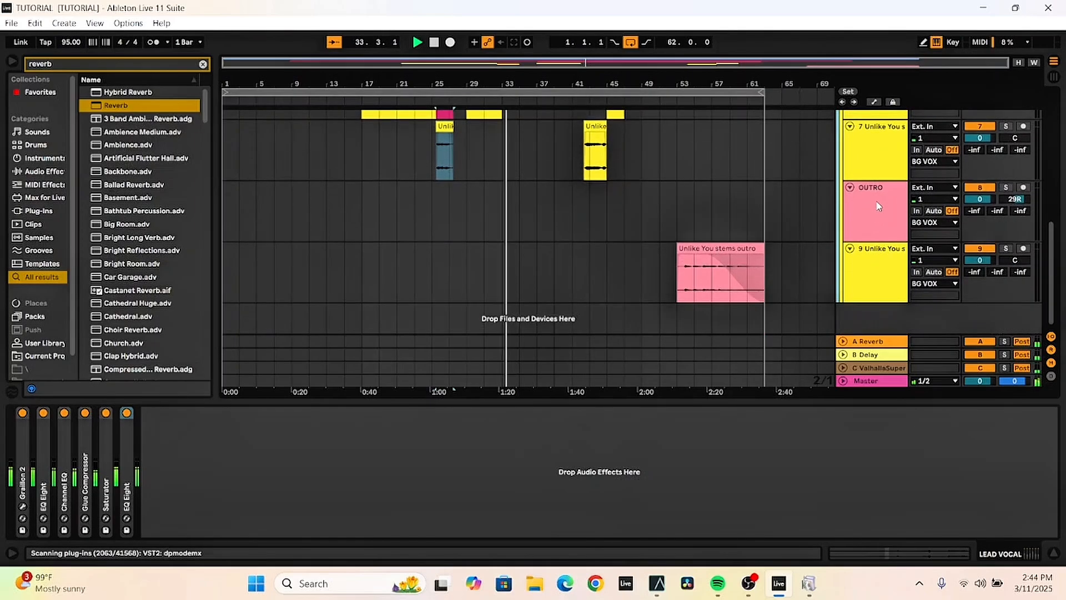
click(868, 380)
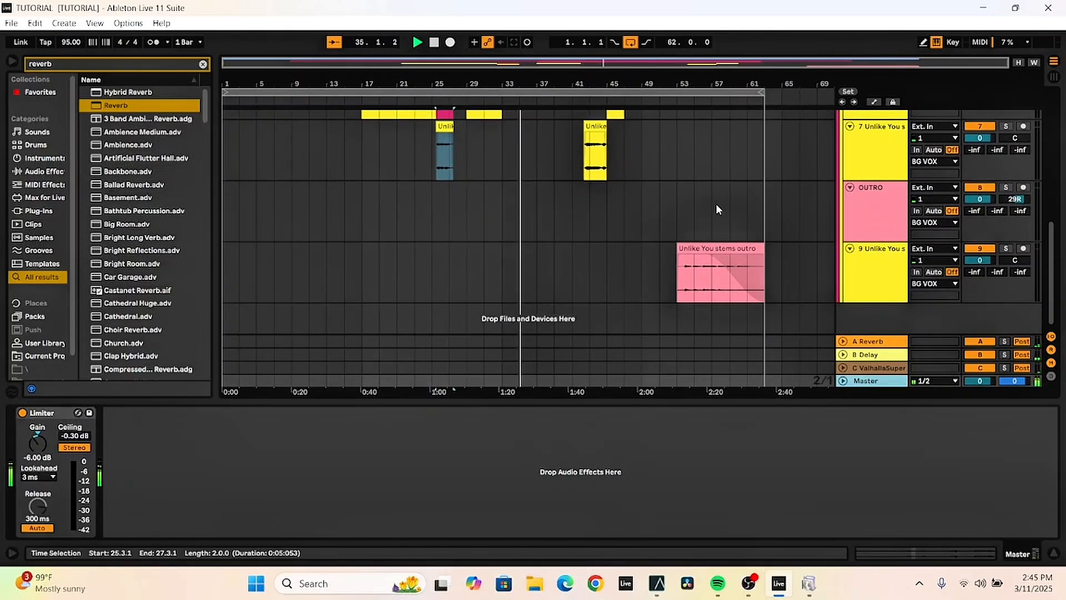
scroll(590, 230, up, 3)
scroll(590, 231, up, 6)
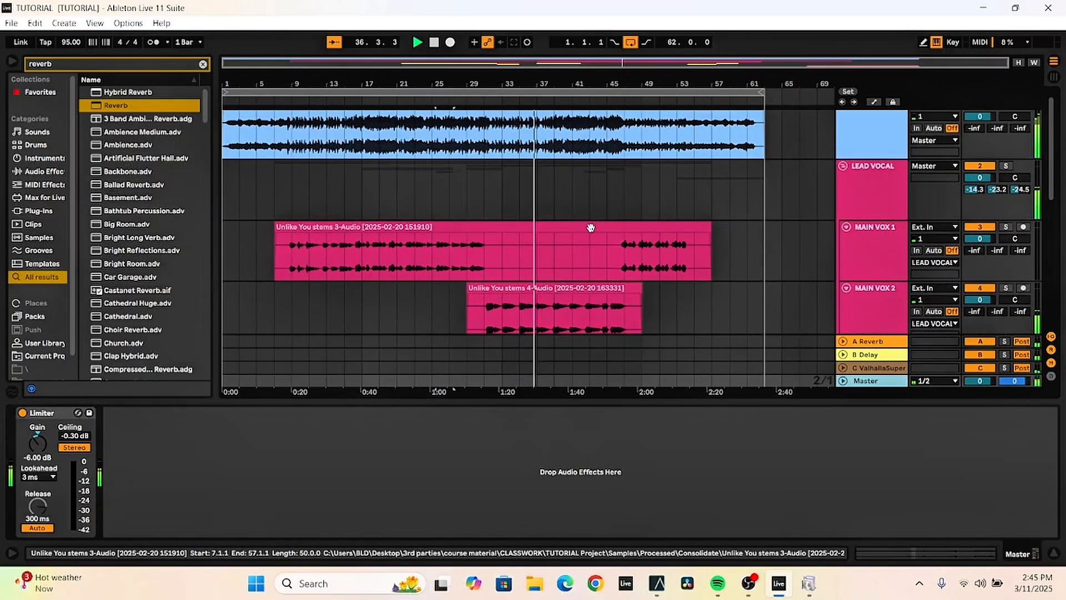
scroll(682, 211, down, 2)
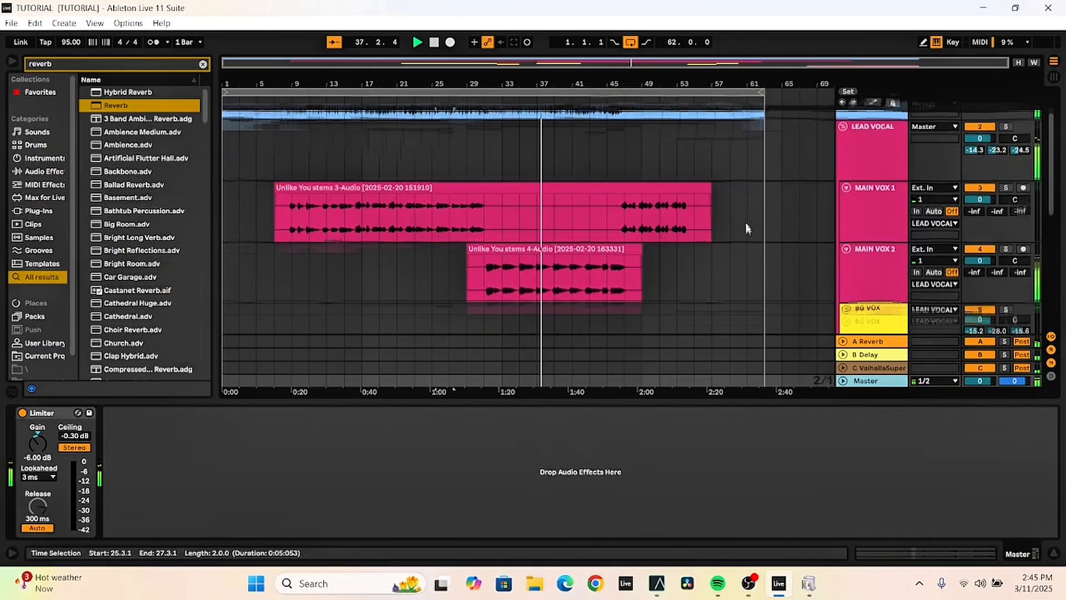
Play the song from bar 51.1.1, show the LEAD VOCAL devices and review the tracks down to the outro
click(655, 212)
key(space)
key(space)
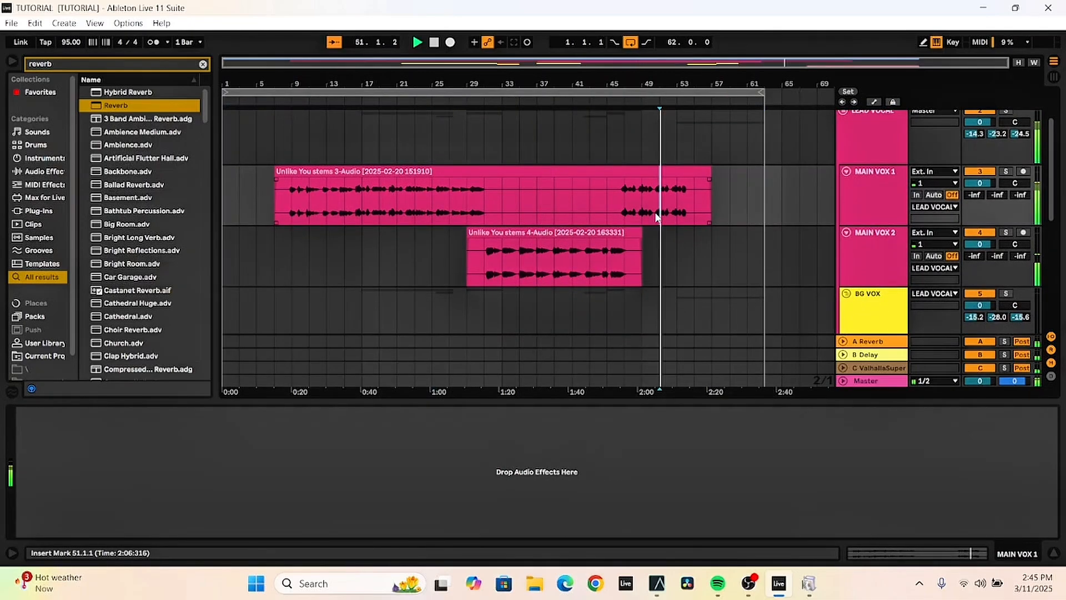
click(860, 142)
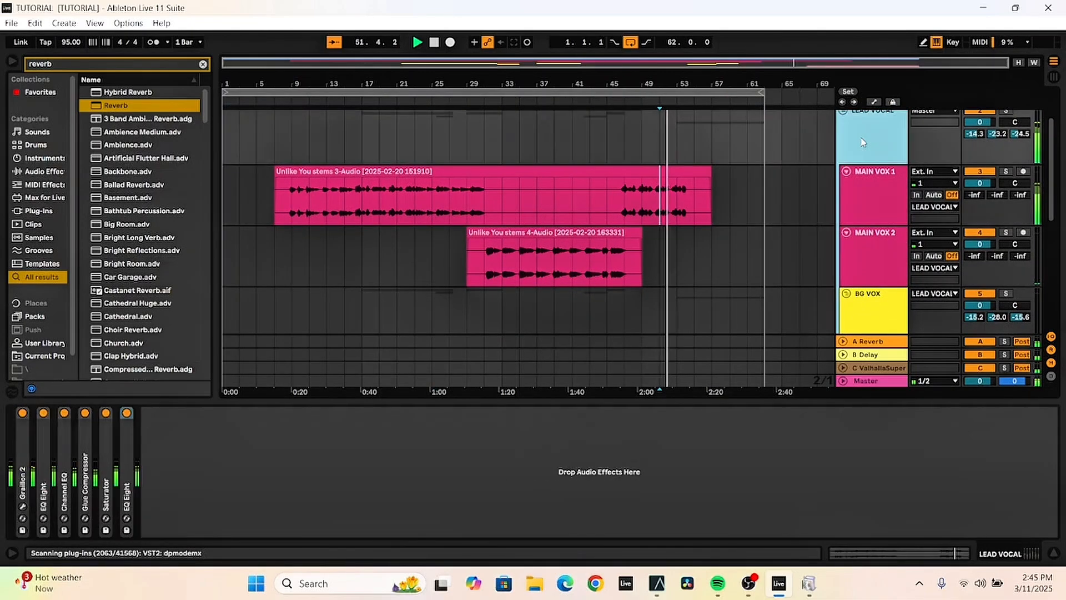
scroll(807, 170, down, 1)
scroll(805, 170, down, 2)
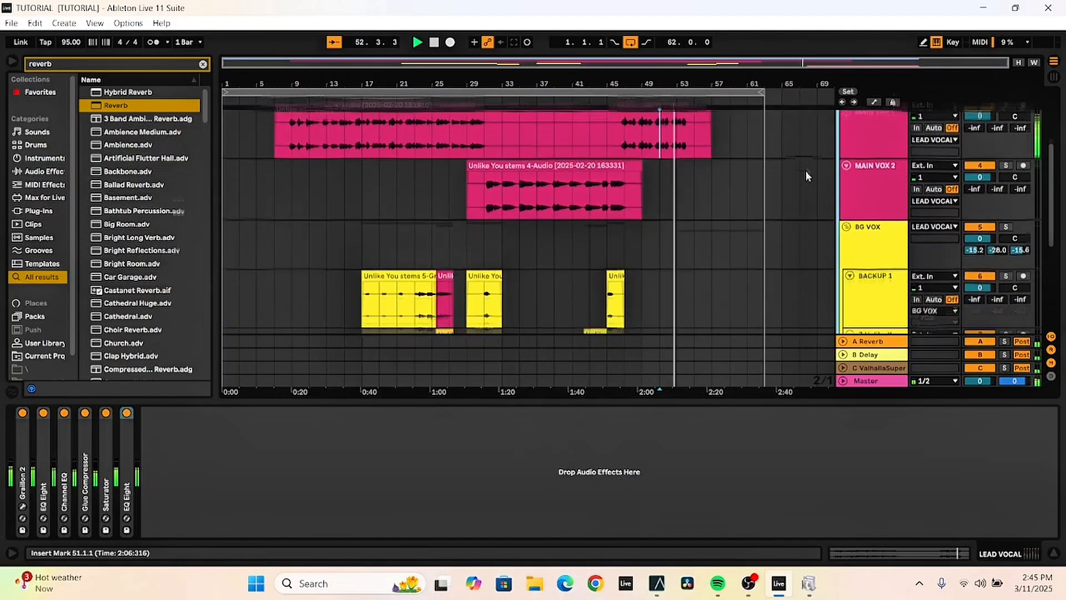
scroll(806, 170, down, 4)
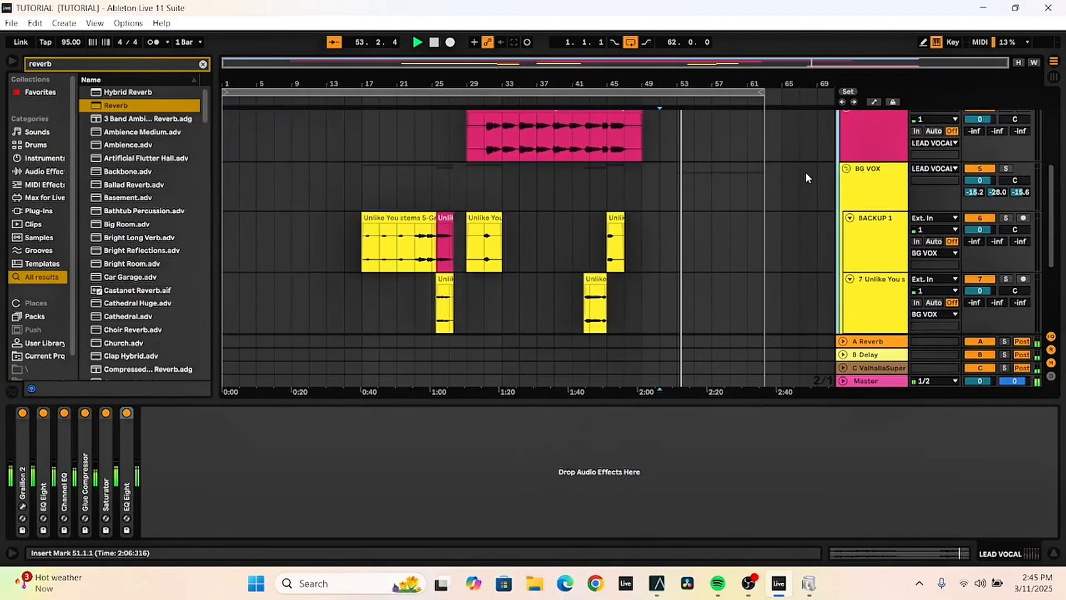
scroll(807, 177, down, 3)
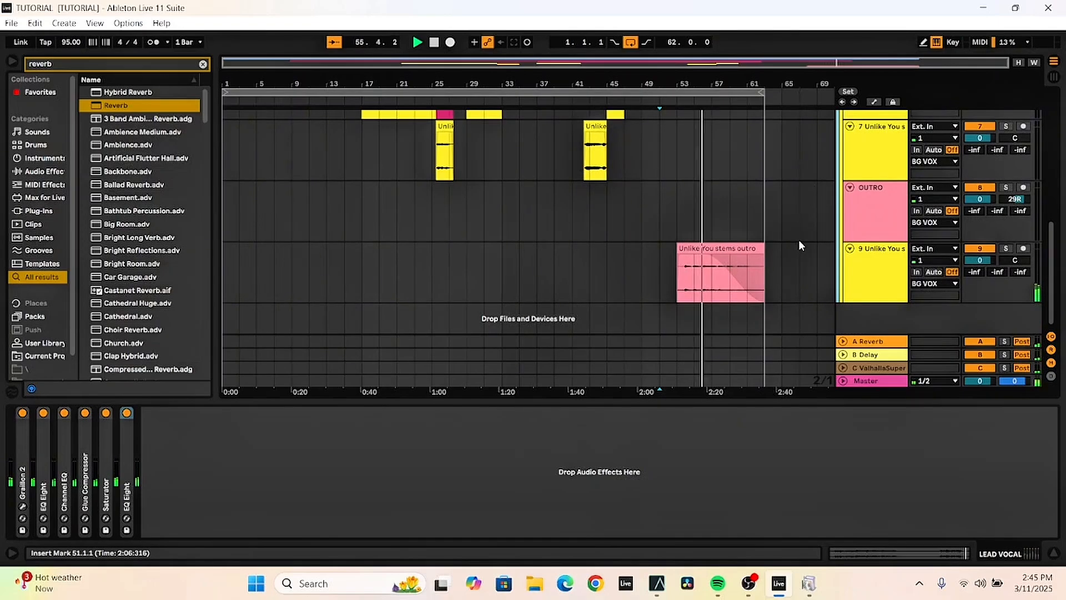
Search the browser for "chor" and add Chorus-Ensemble to the 9 Unlike You stems outro track
click(832, 255)
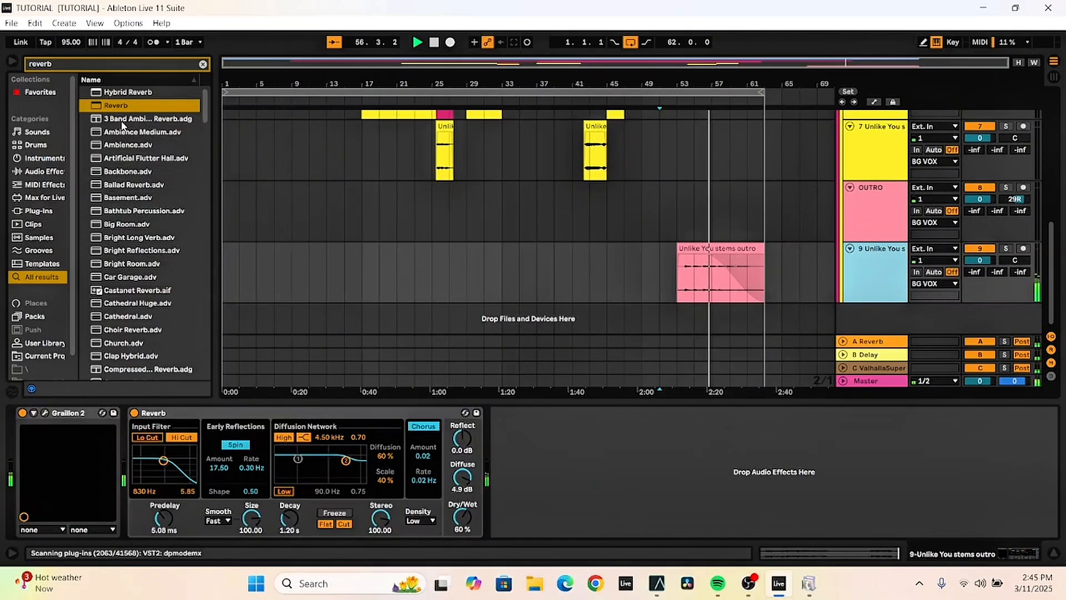
click(113, 67)
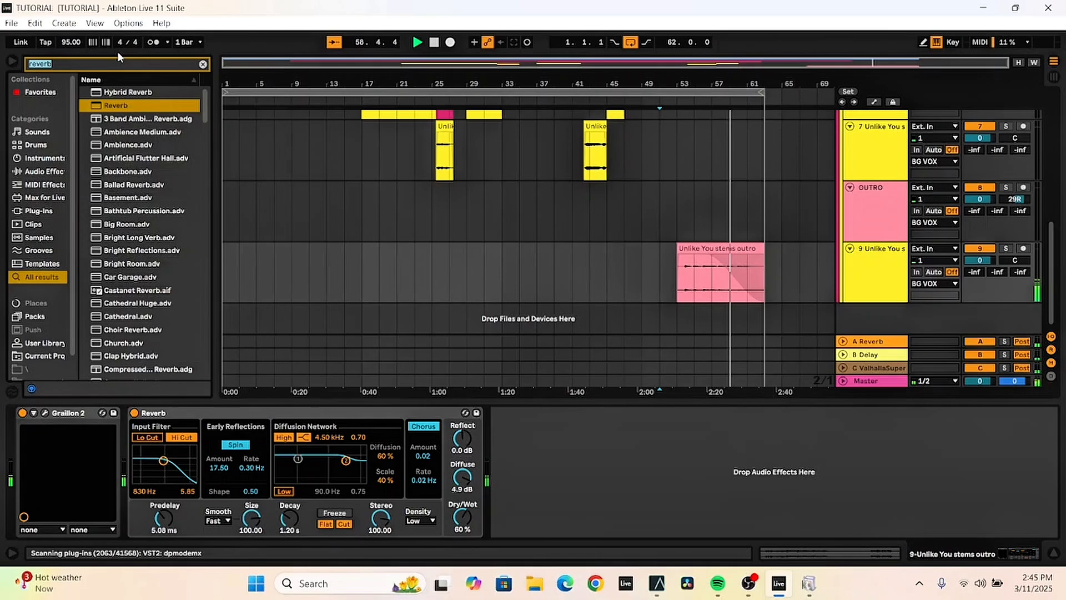
scroll(147, 170, down, 3)
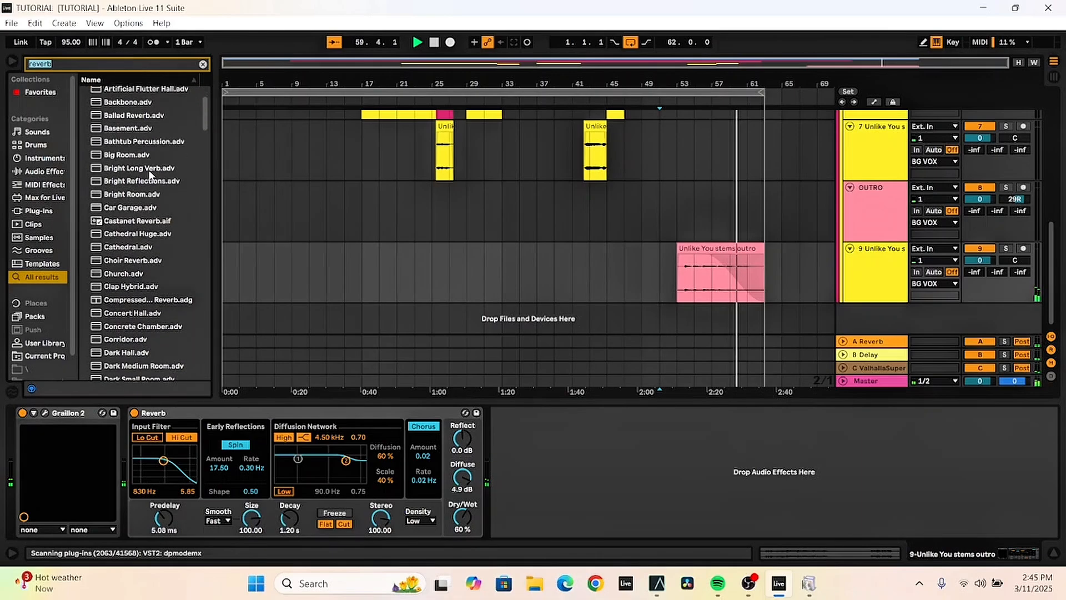
scroll(149, 173, down, 3)
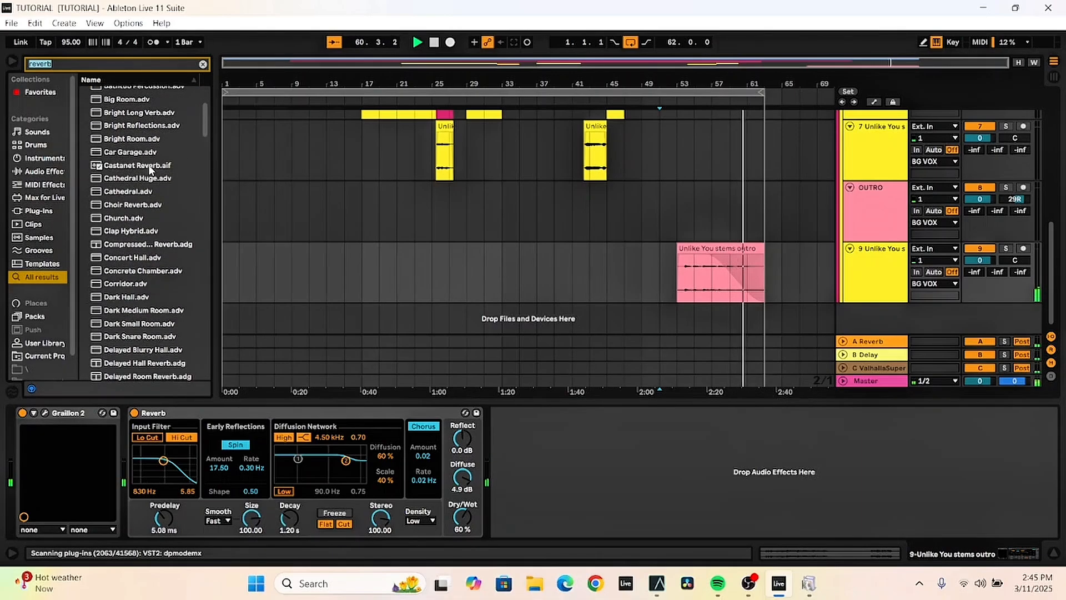
scroll(149, 173, down, 3)
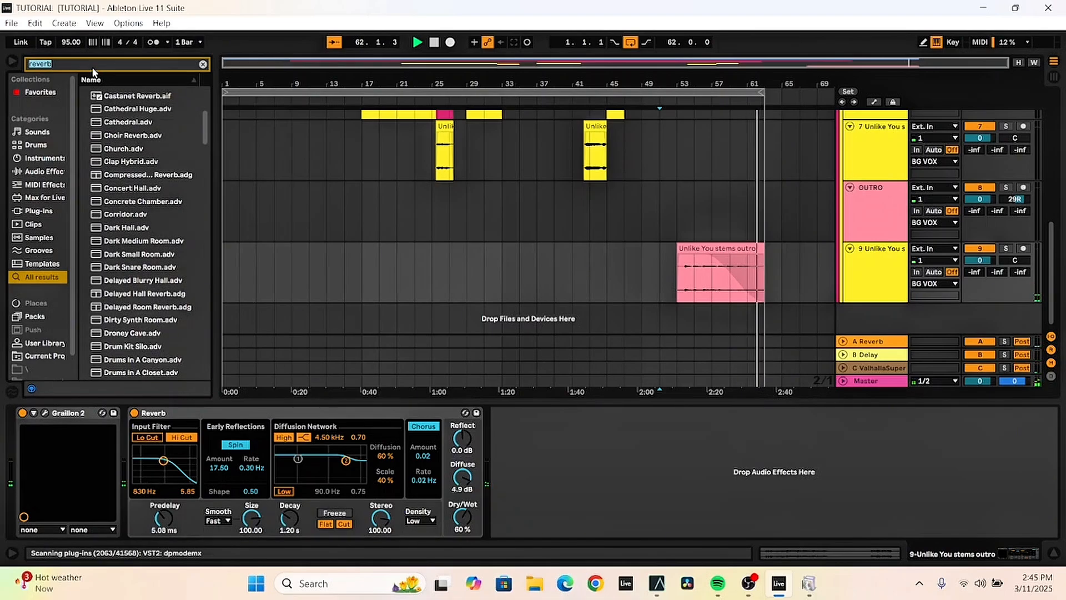
key(BackSpace)
text(cho)
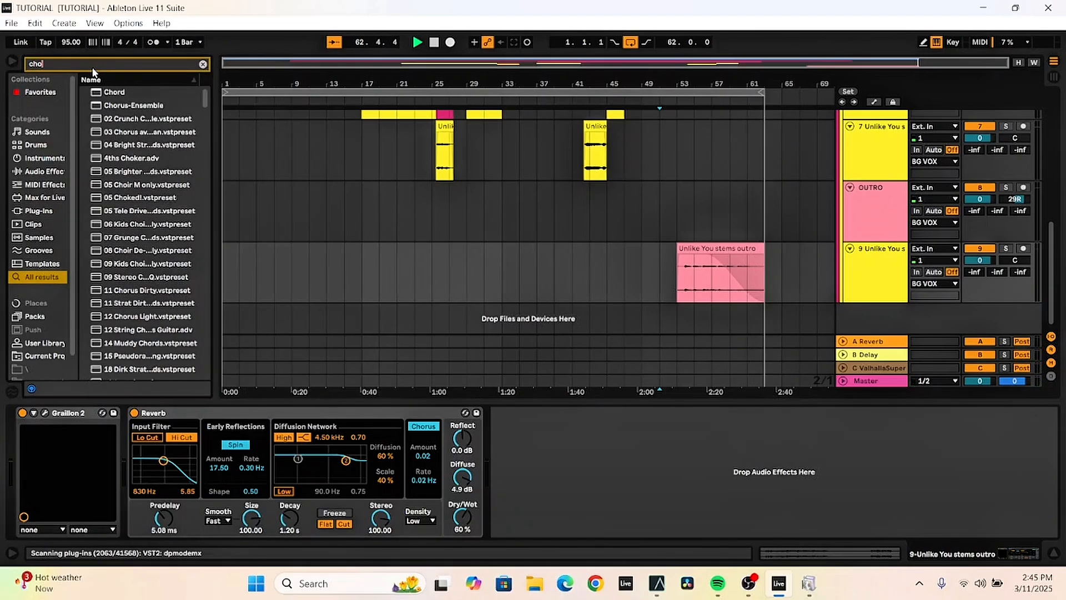
text(r)
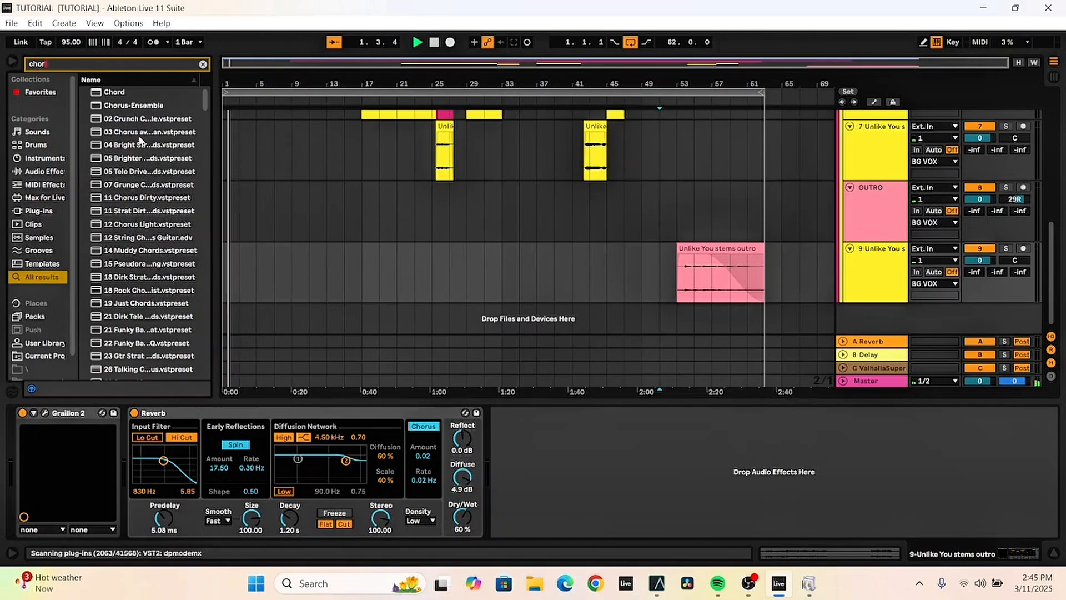
double_click(150, 106)
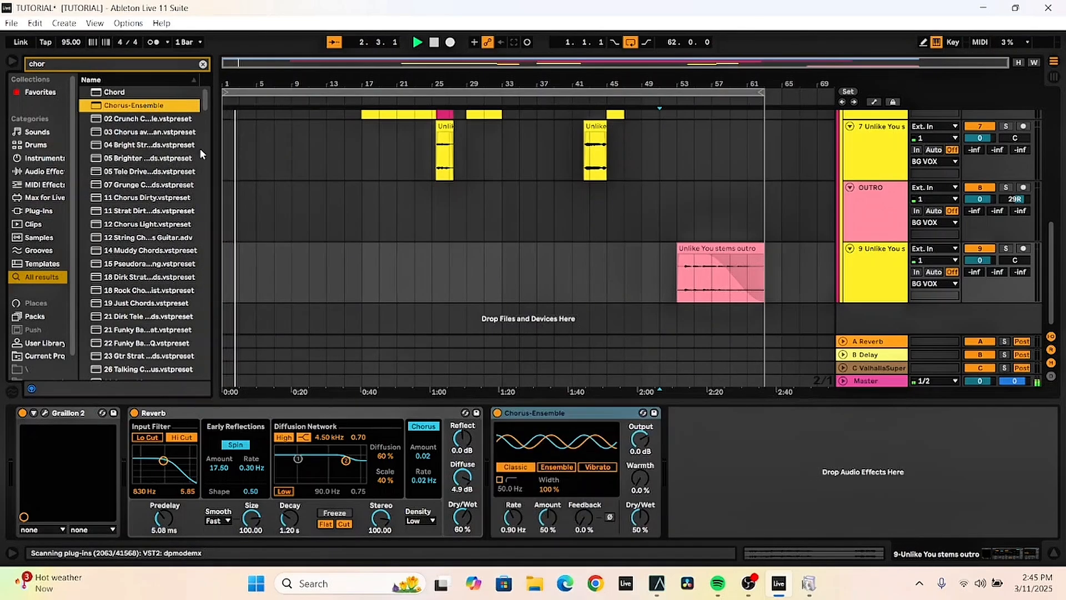
Play the outro clip from bar 53.1.1 and lower its Reverb Dry/Wet to 27%
click(685, 285)
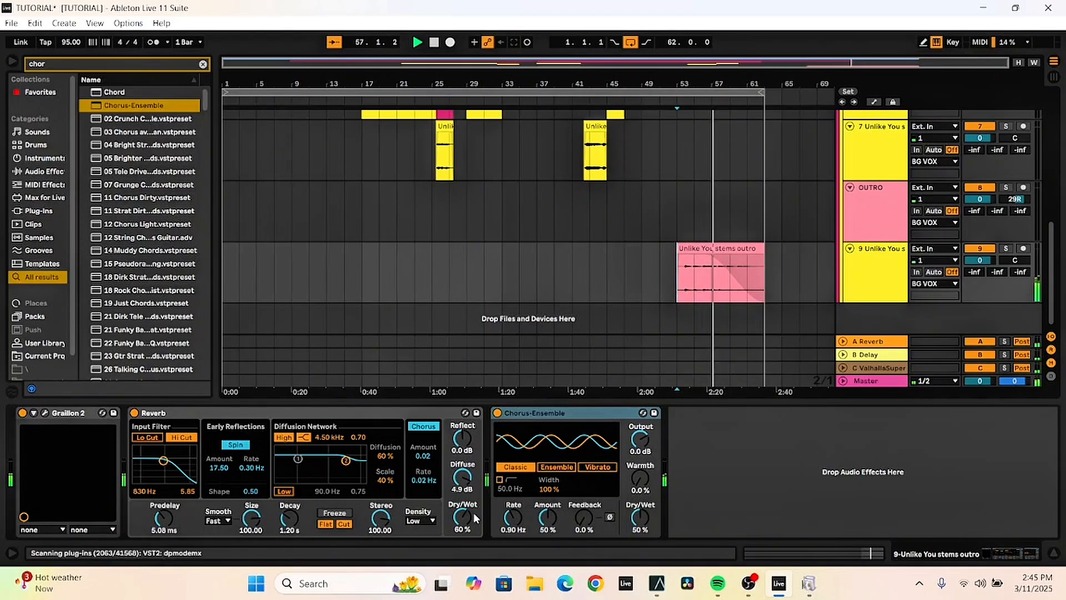
drag(462, 517, 462, 528)
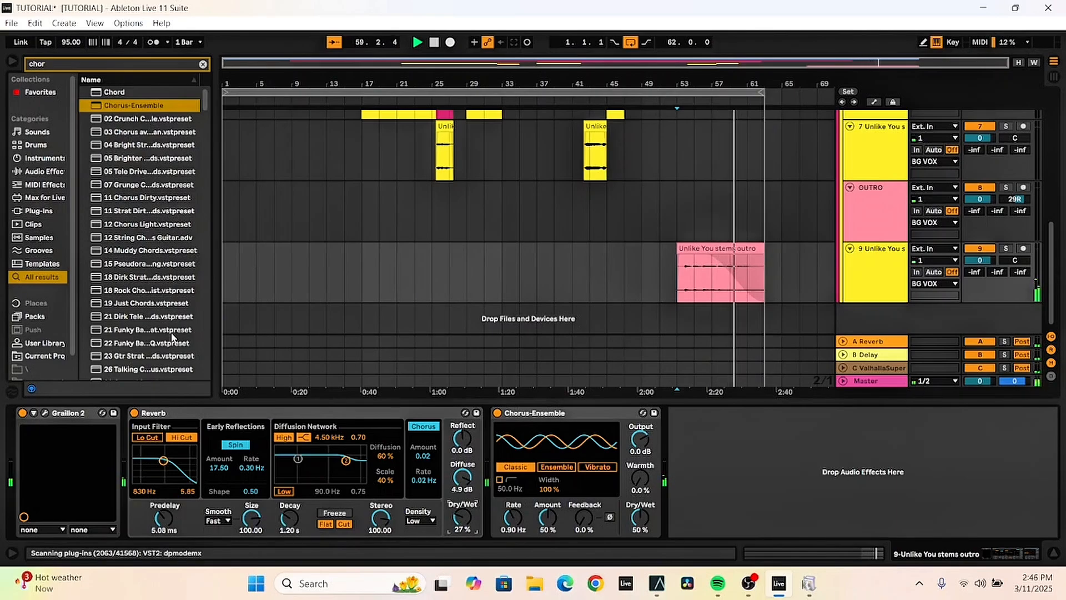
Slightly lower Graillon 2's pitch shift on the outro track, adjust its Correction Enable amount and save the project
click(44, 413)
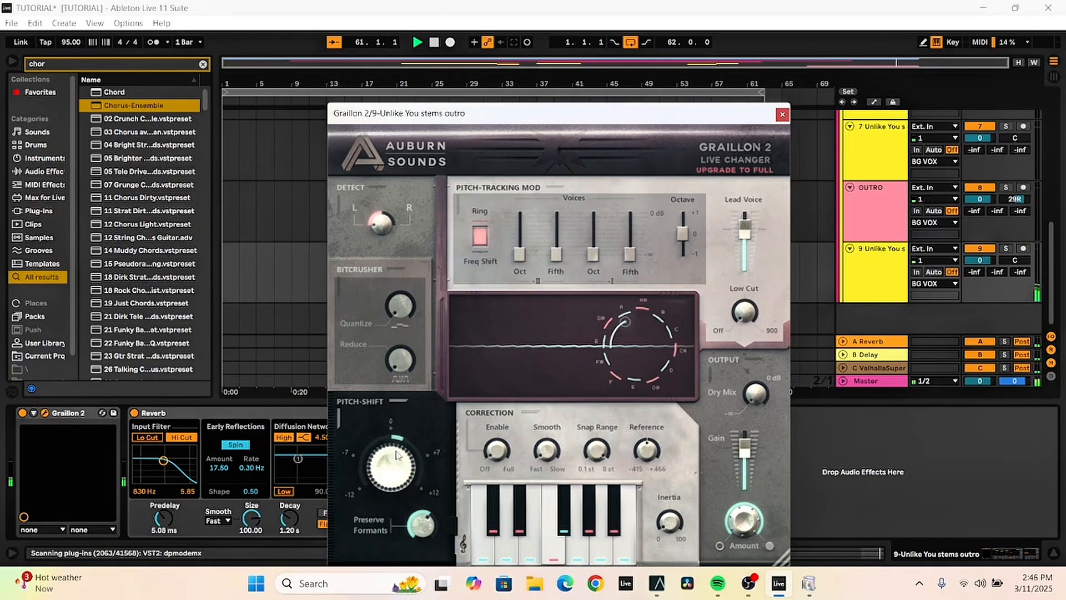
drag(395, 455, 392, 463)
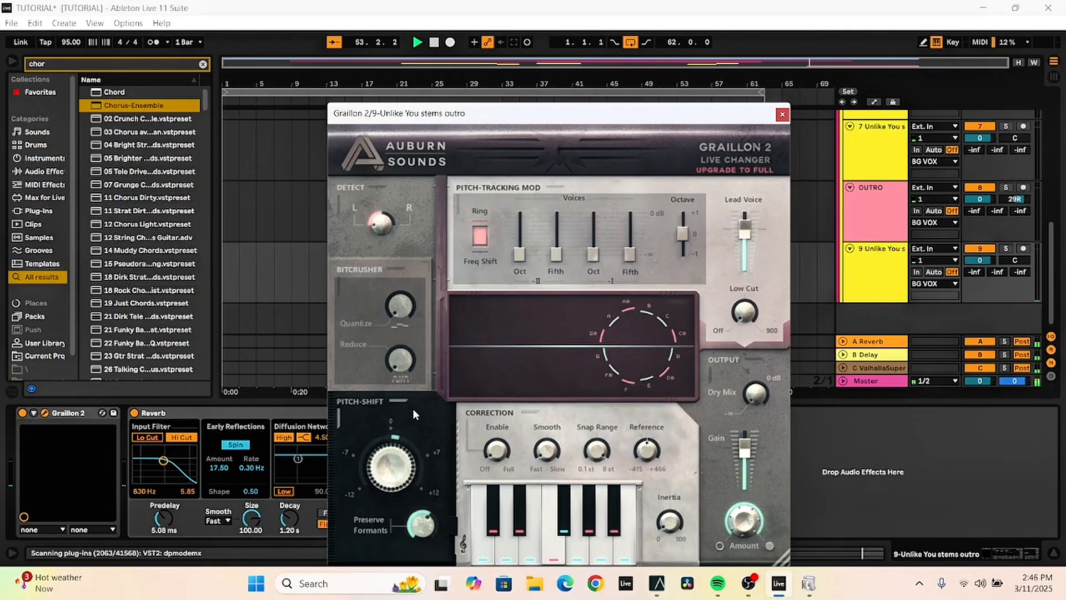
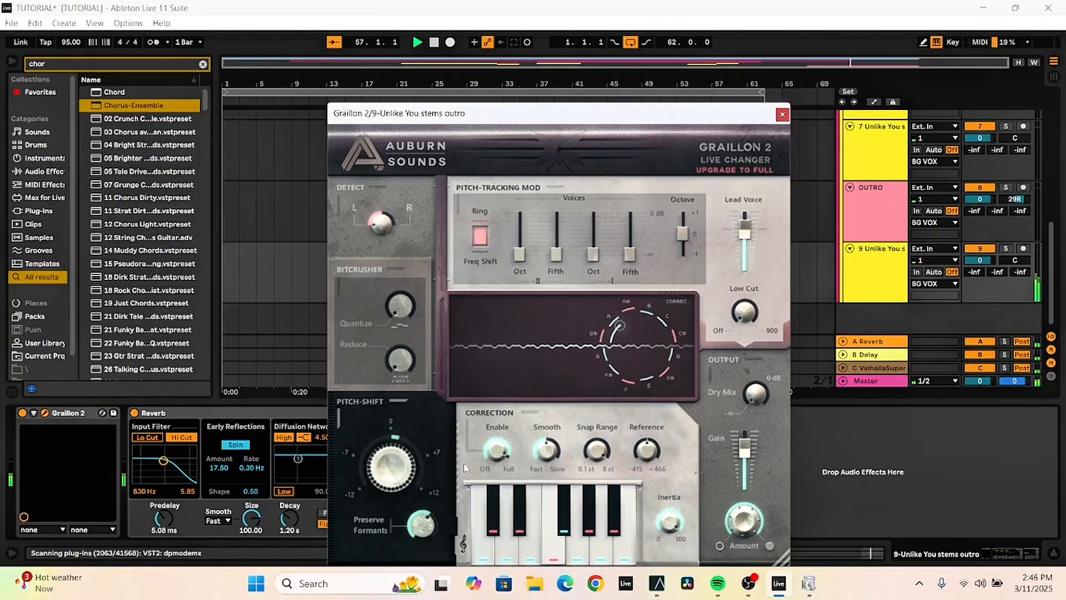
drag(497, 454, 508, 501)
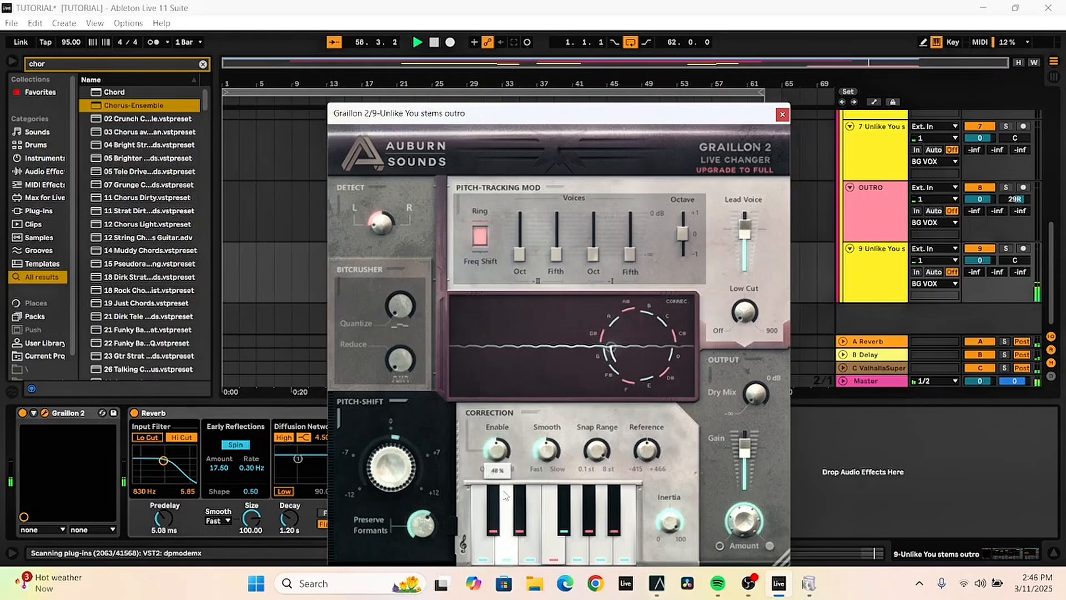
drag(495, 450, 497, 467)
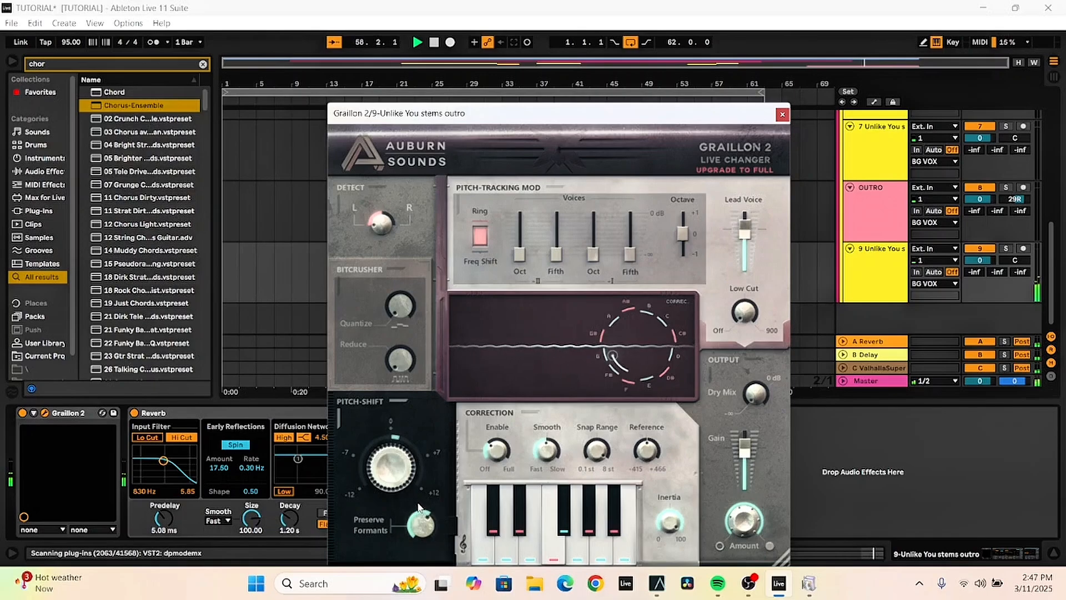
key(ctrl+s)
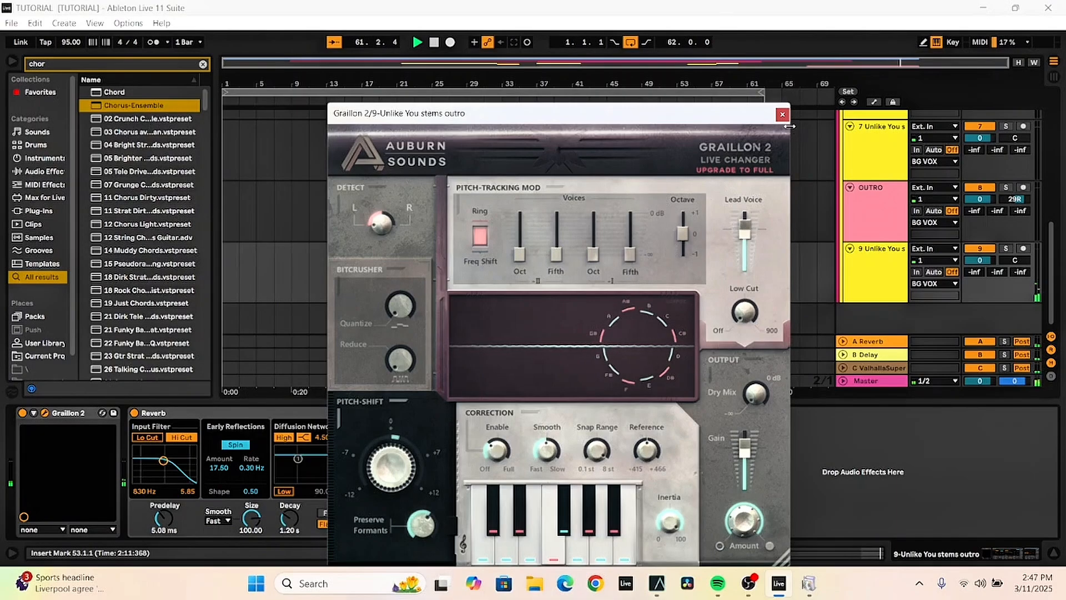
click(782, 114)
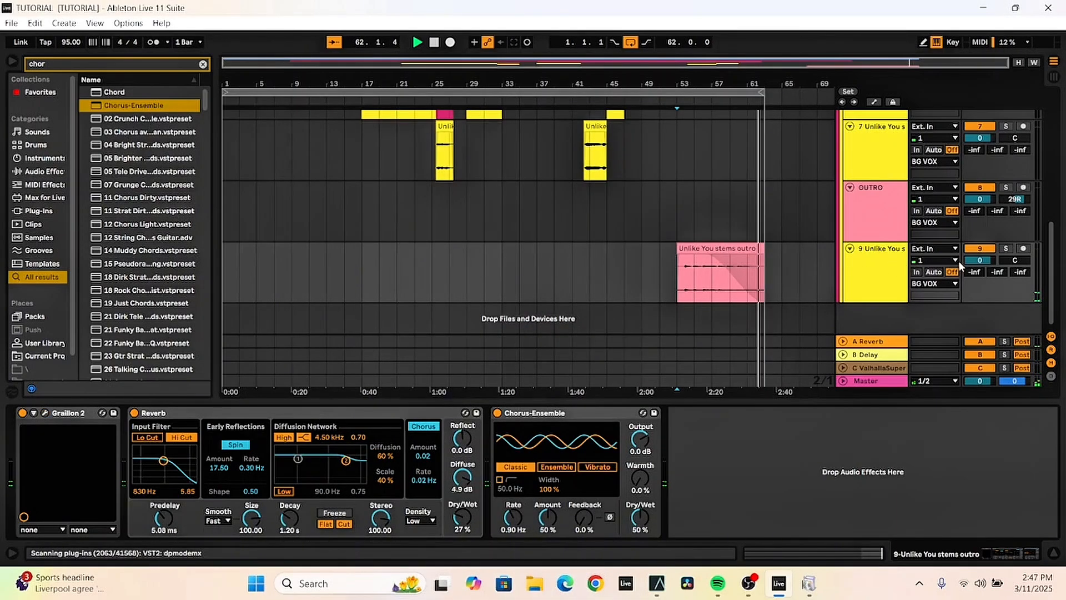
Set the 9 Unlike You stems outro track volume to -7.8 dB and replay it from bar 53.1.1
drag(980, 260, 980, 281)
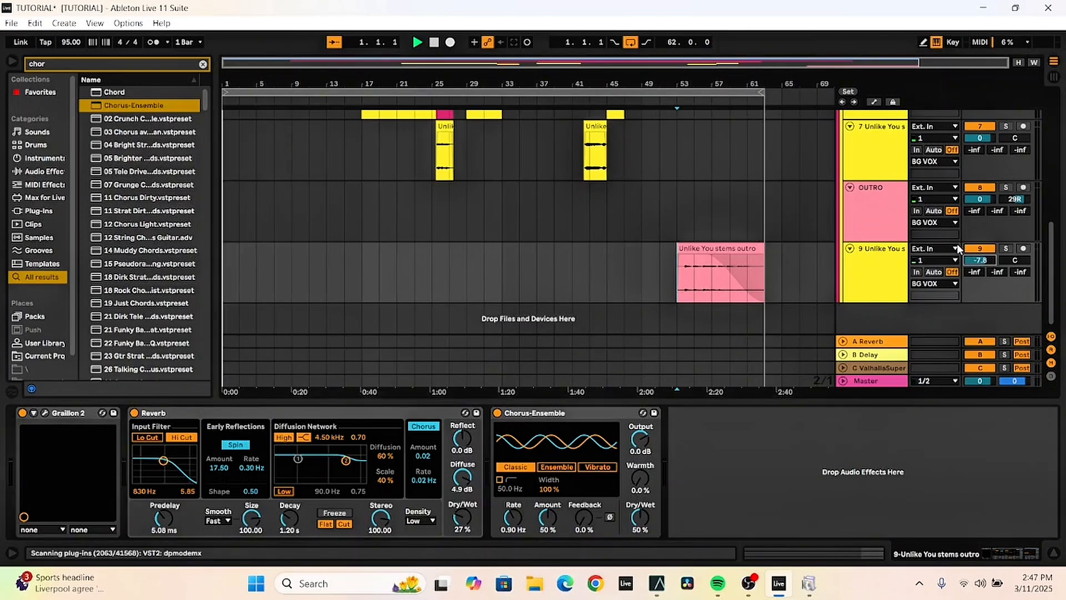
key(space)
key(space)
Save the project and check the Master and outro track device chains as the outro plays
click(885, 382)
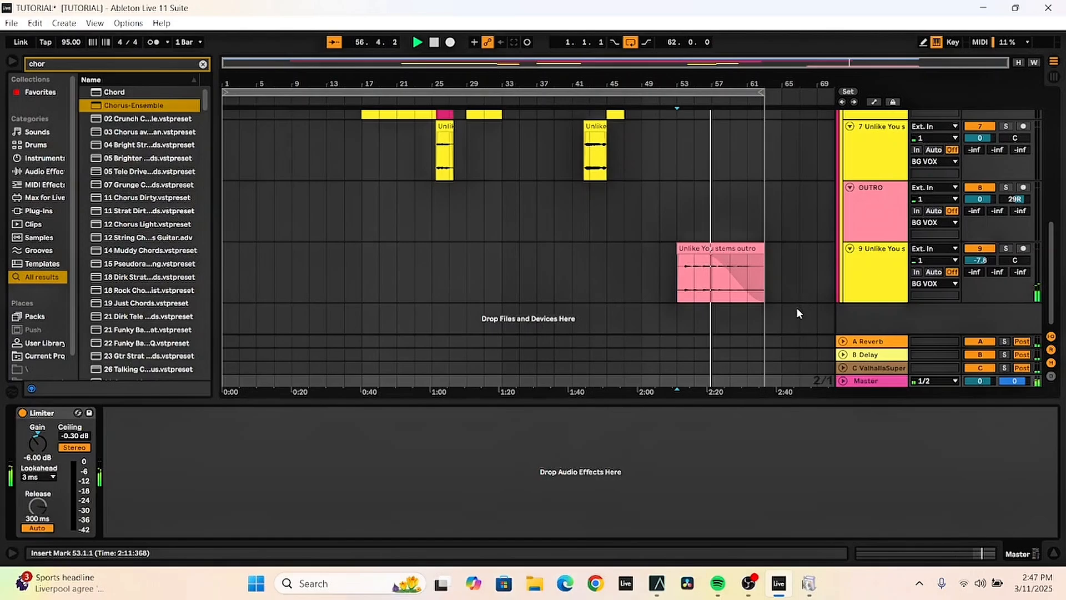
key(ctrl+s)
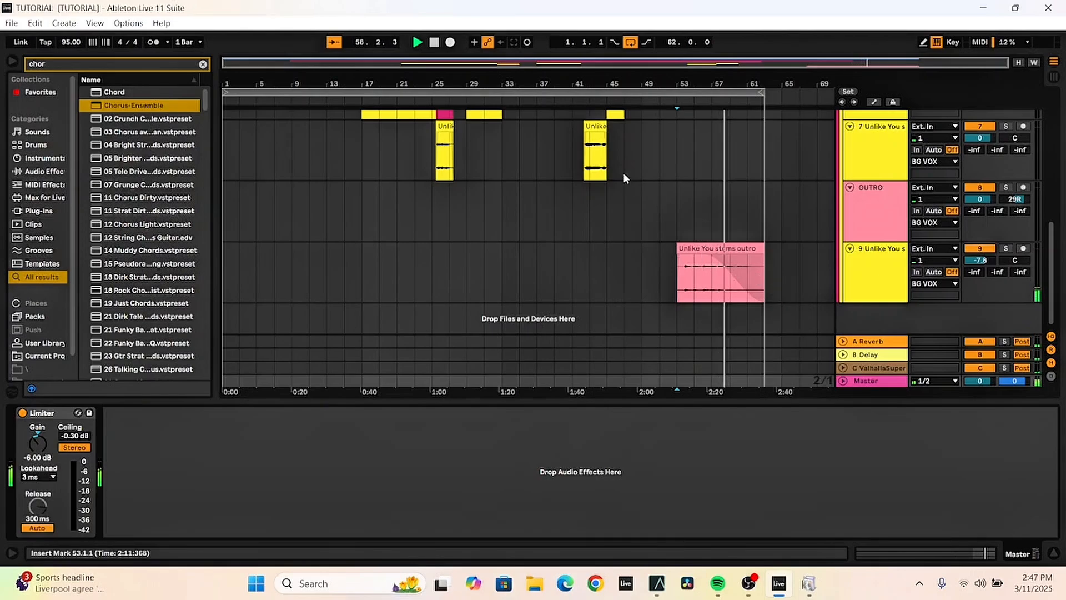
click(878, 271)
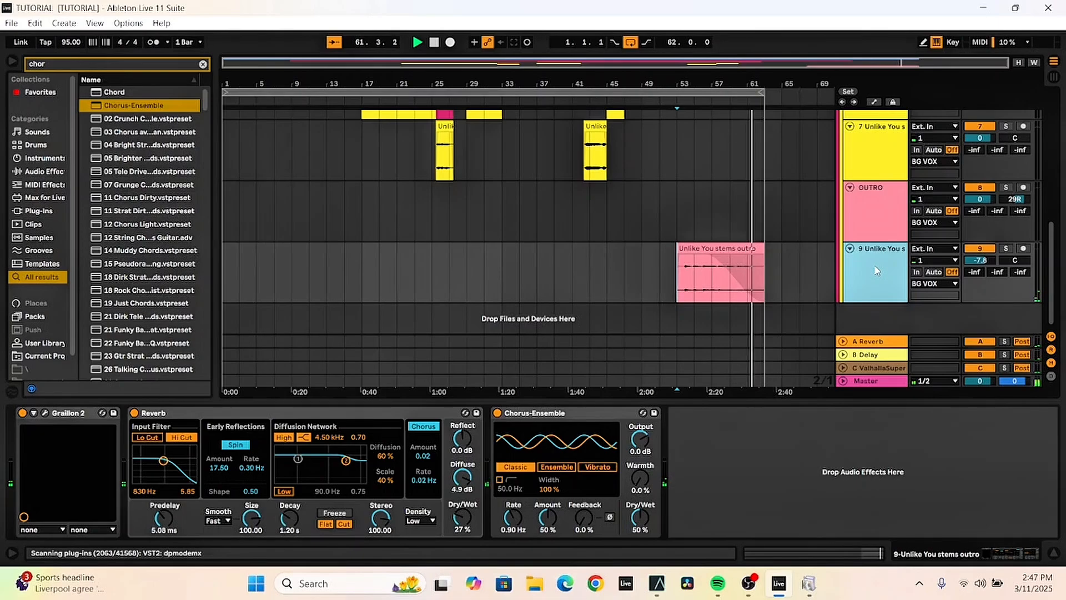
click(868, 378)
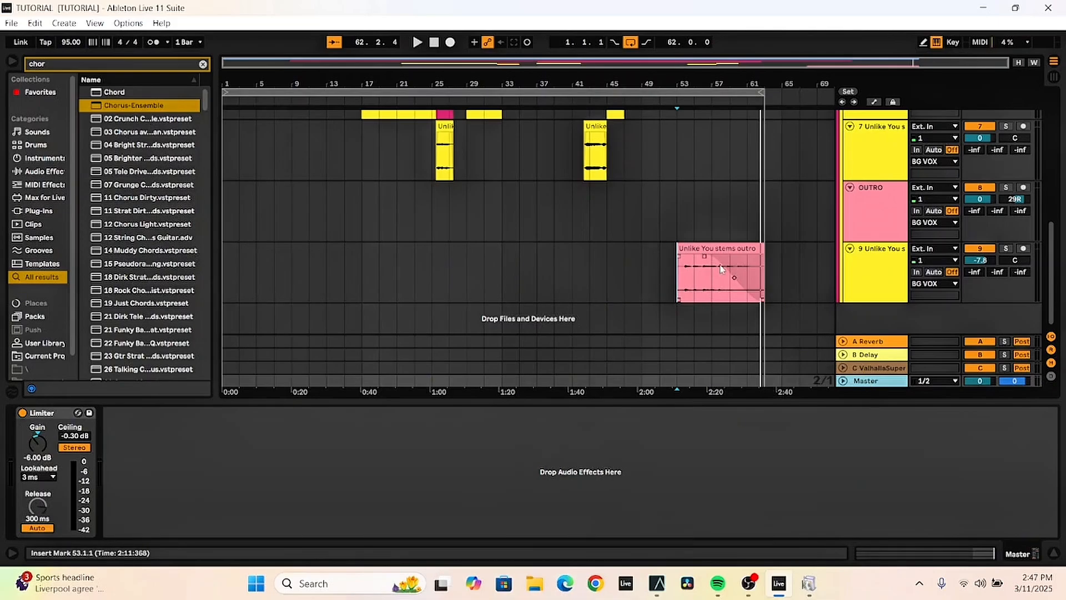
Play the outro with the Session mixer shown, check the track levels and select the BEAT track
key(Tab)
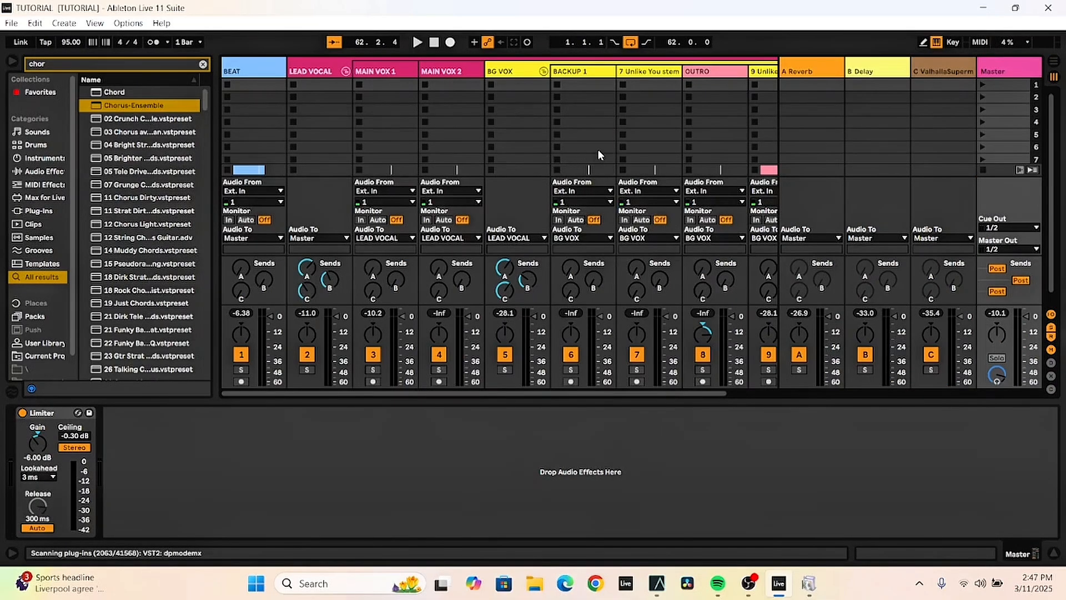
key(space)
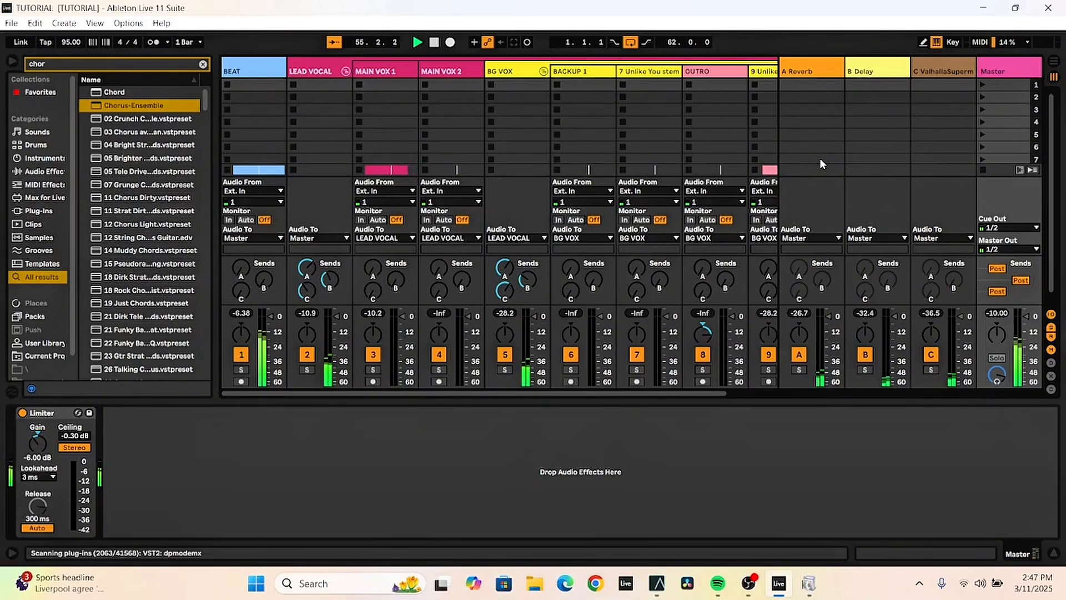
key(space)
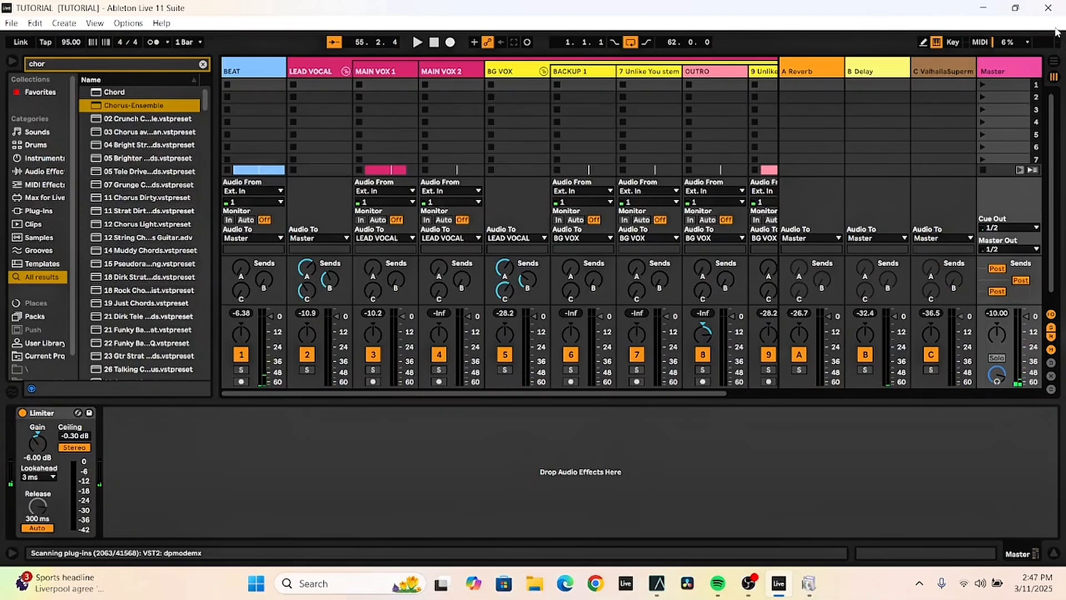
click(264, 71)
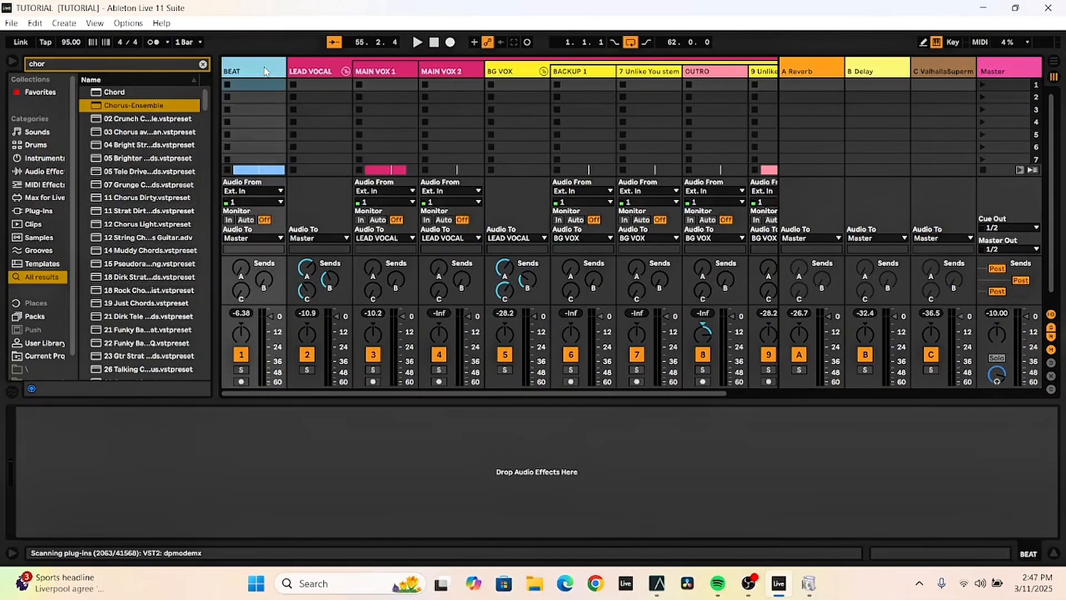
Fold the 9 Unlike You, OUTRO, 7 Unlike You and BACKUP 1 tracks and collapse the BG VOX group in the Arrangement
key(Tab)
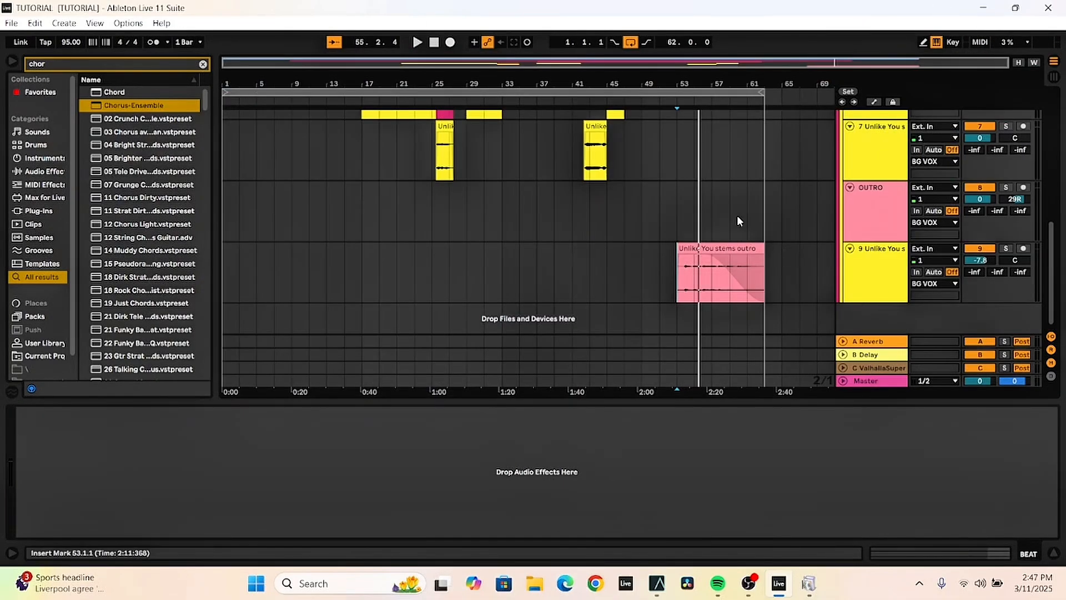
click(850, 249)
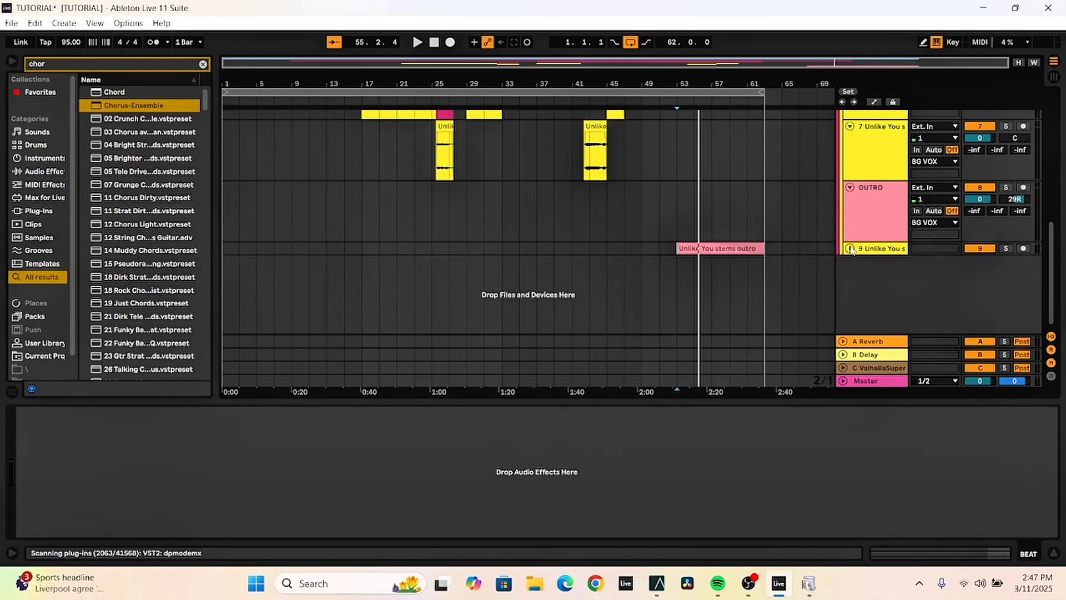
click(850, 188)
scroll(852, 184, up, 3)
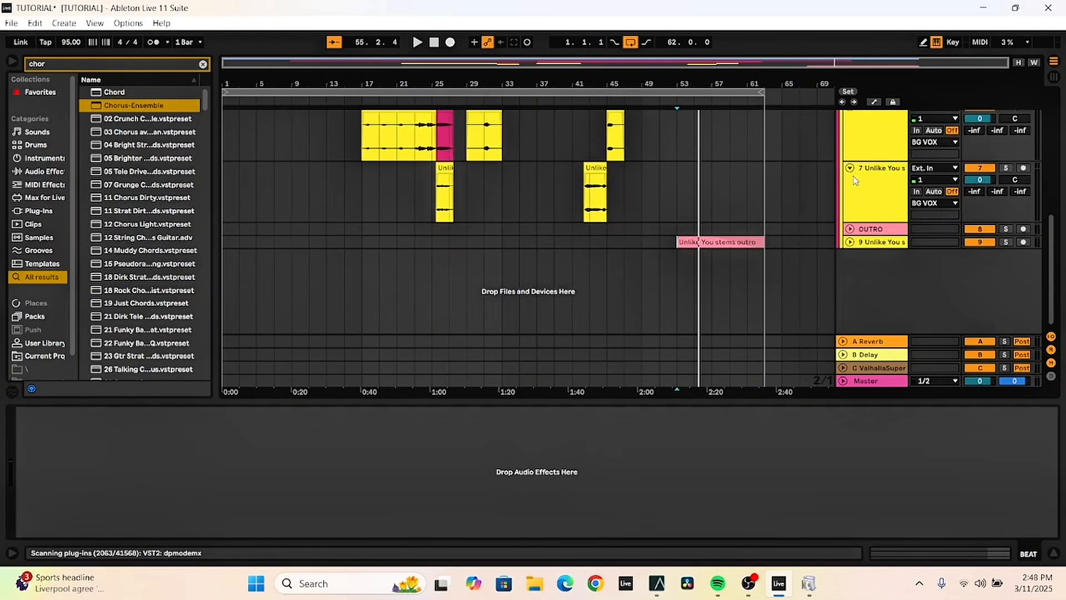
click(850, 168)
scroll(852, 169, up, 5)
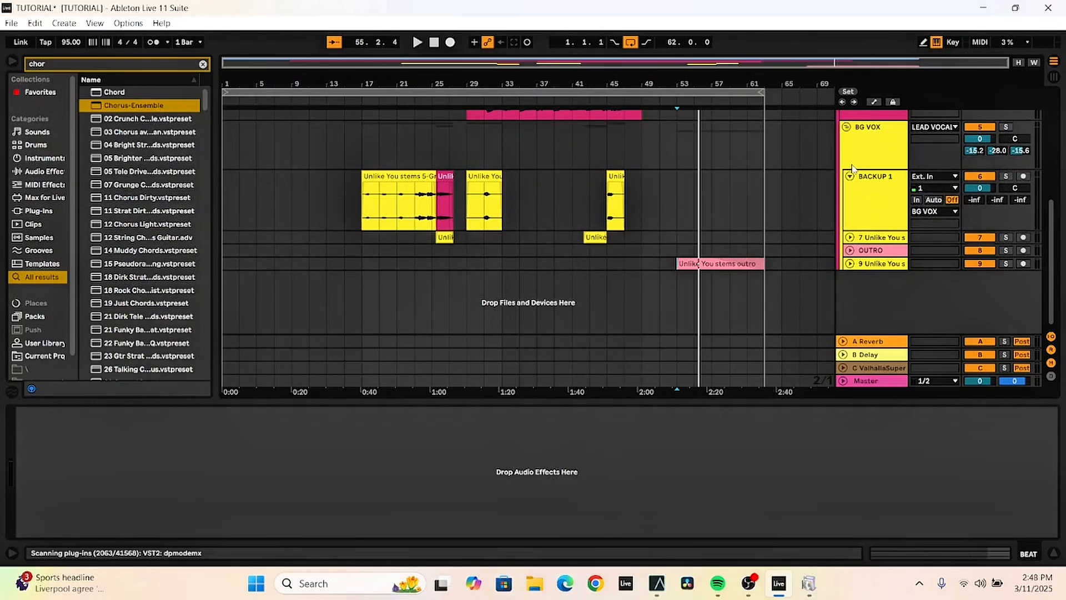
click(850, 177)
click(846, 127)
Collapse the LEAD VOCAL group and fold the BEAT track
scroll(849, 130, up, 8)
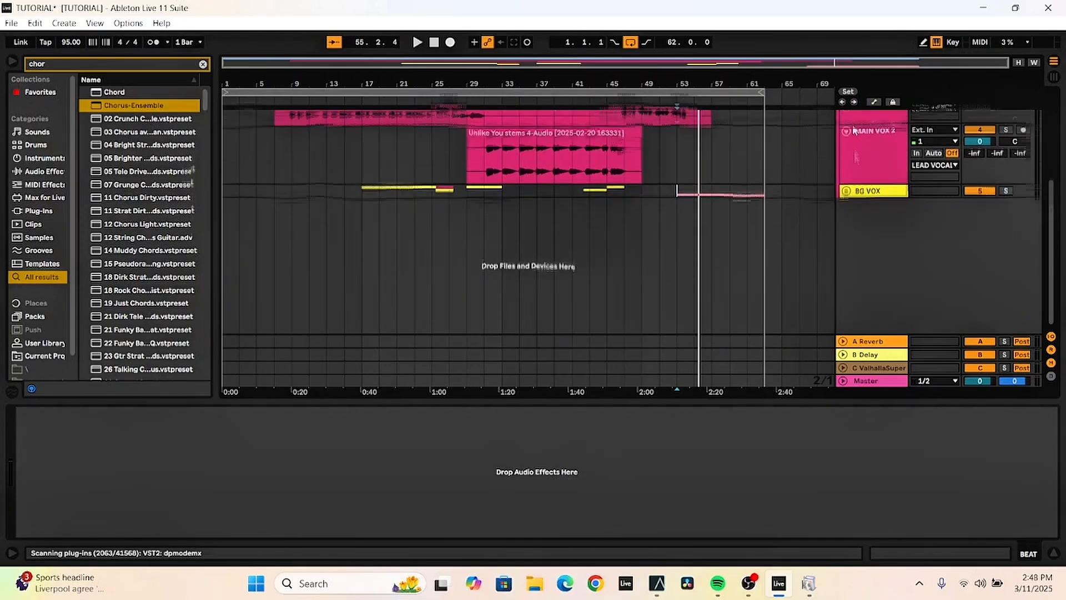
scroll(849, 128, up, 8)
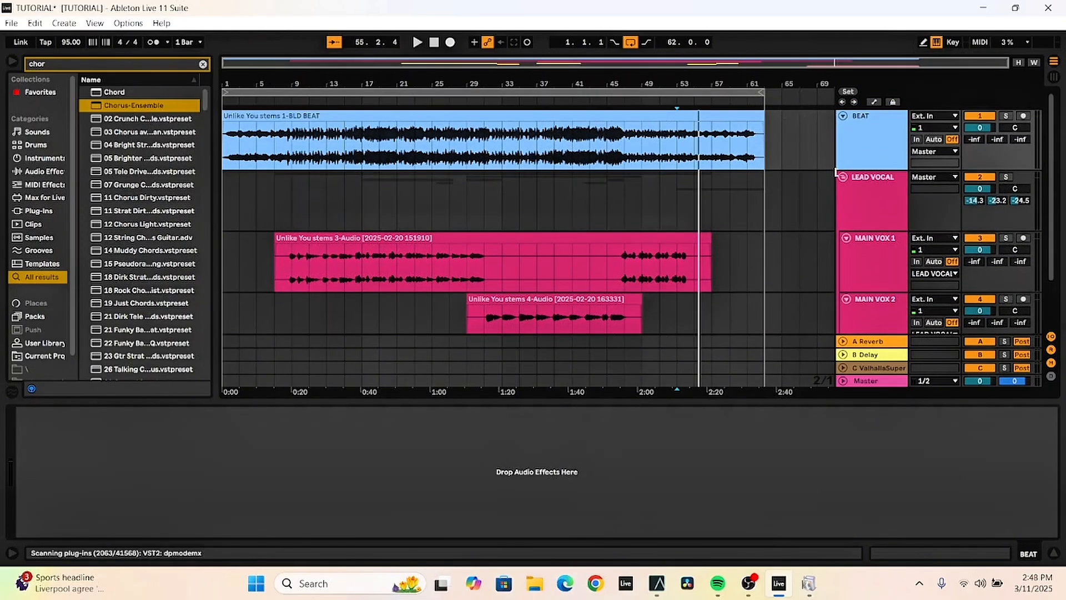
click(843, 177)
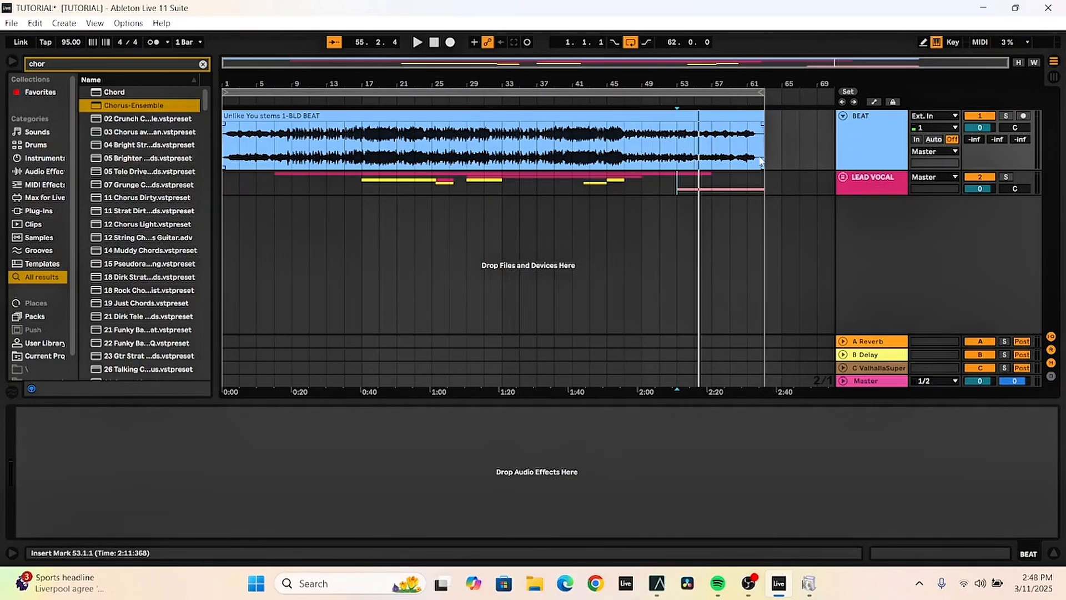
click(480, 184)
click(514, 146)
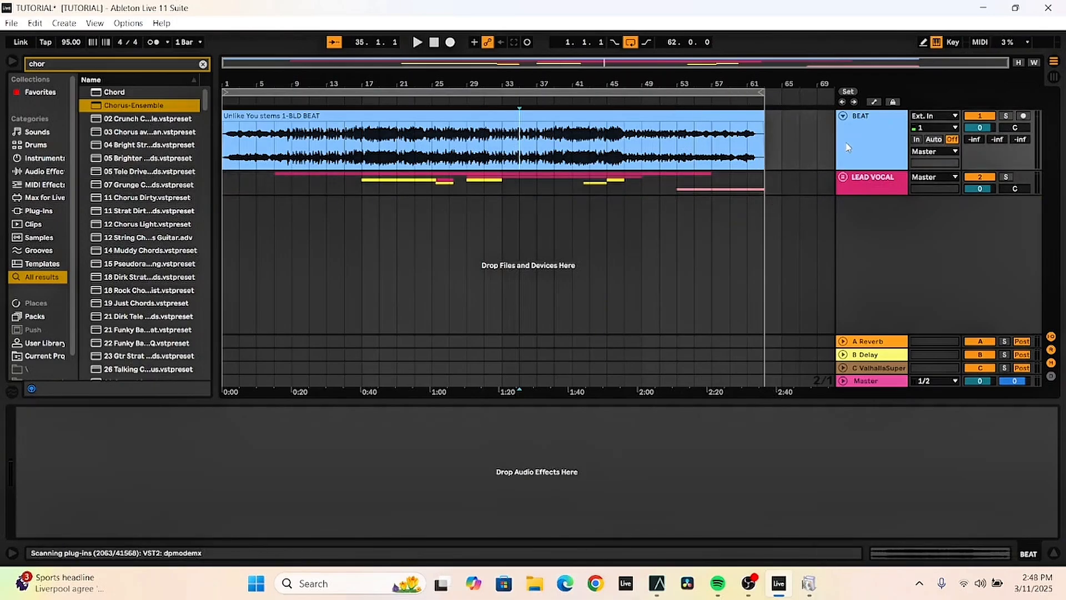
click(860, 133)
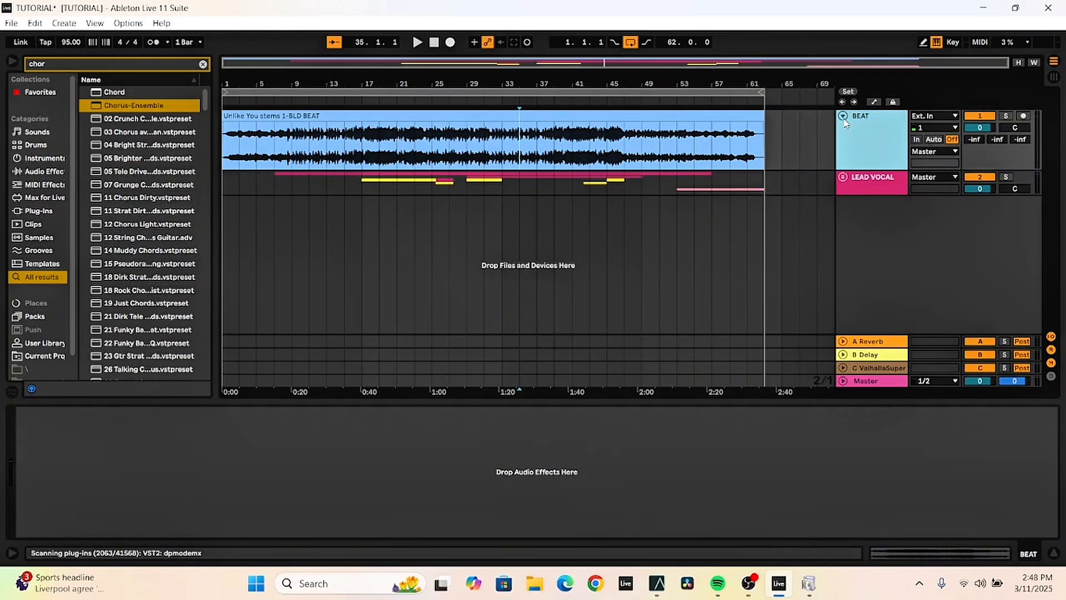
click(843, 117)
Check the device chains on LEAD VOCAL and Master, and place the insert mark at bar 17.1.1
click(871, 139)
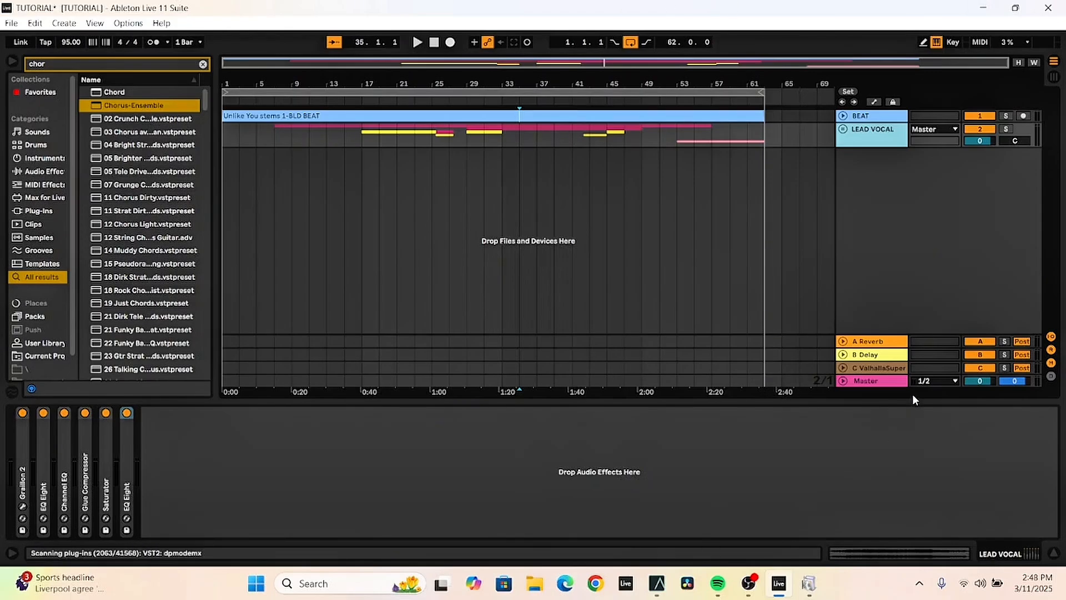
click(871, 380)
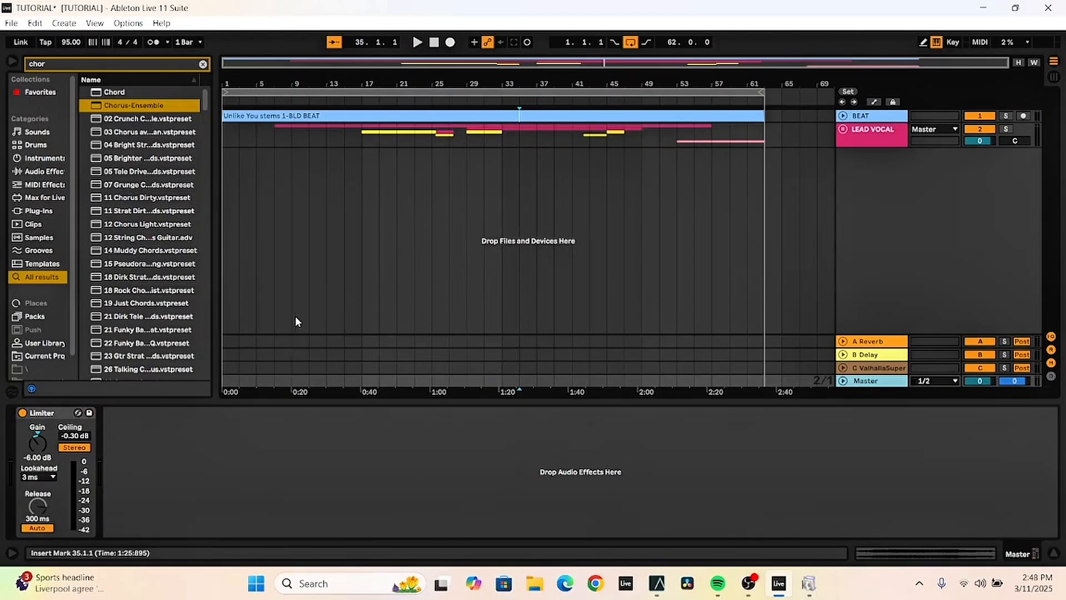
click(362, 135)
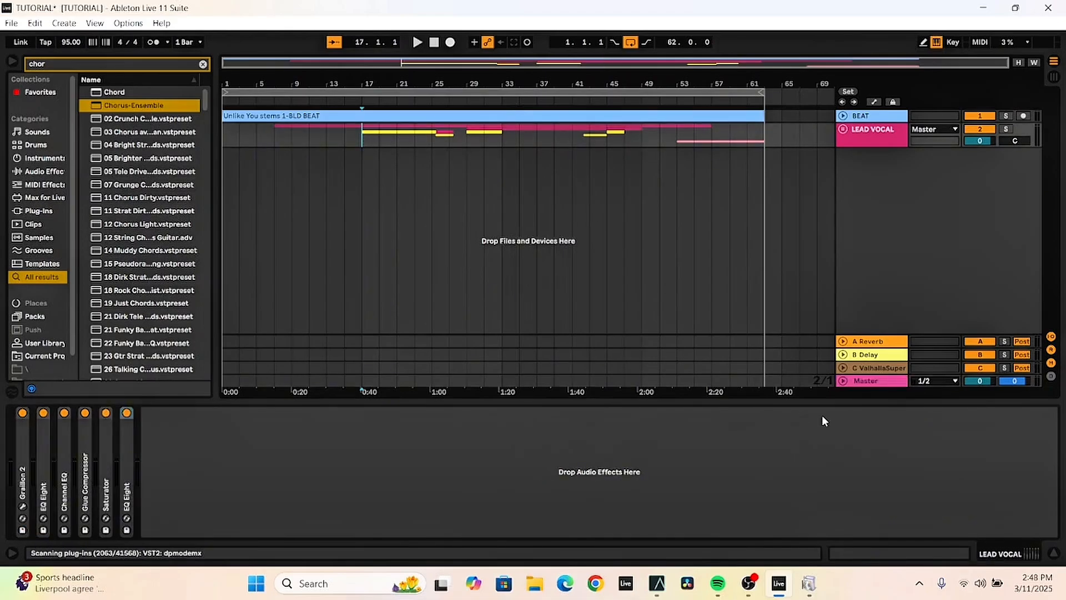
click(871, 380)
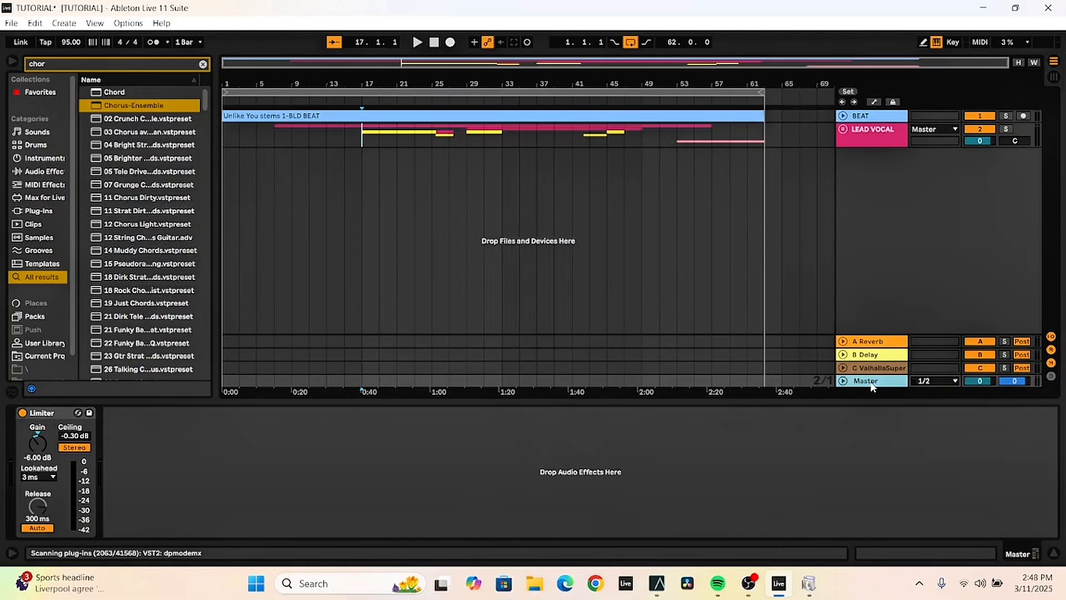
Play the mix from bar 17.1.1 with the Session mixer shown and check the Master peak level
key(Tab)
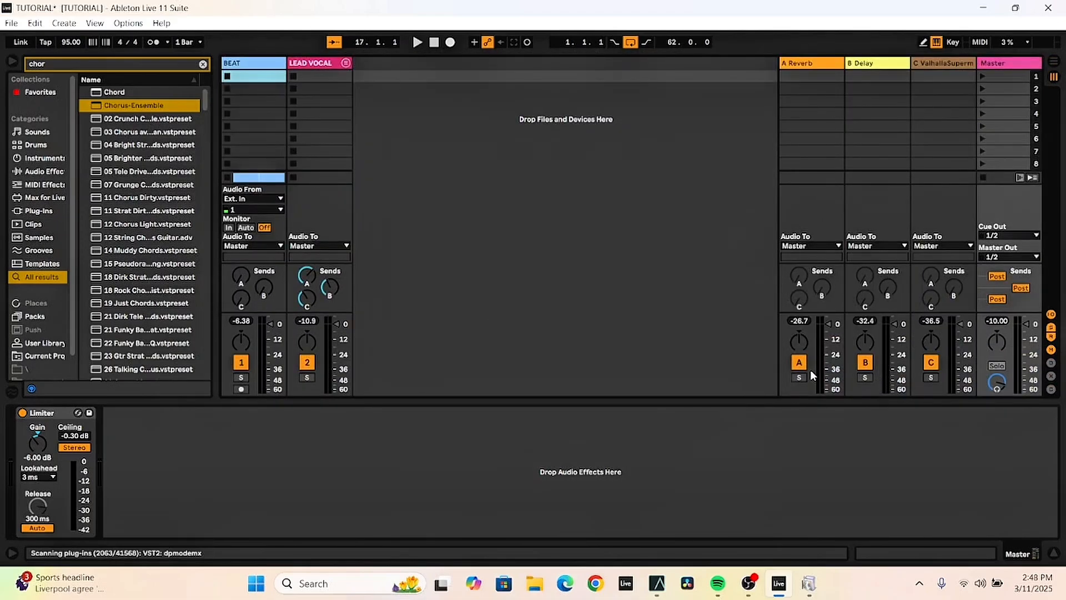
key(space)
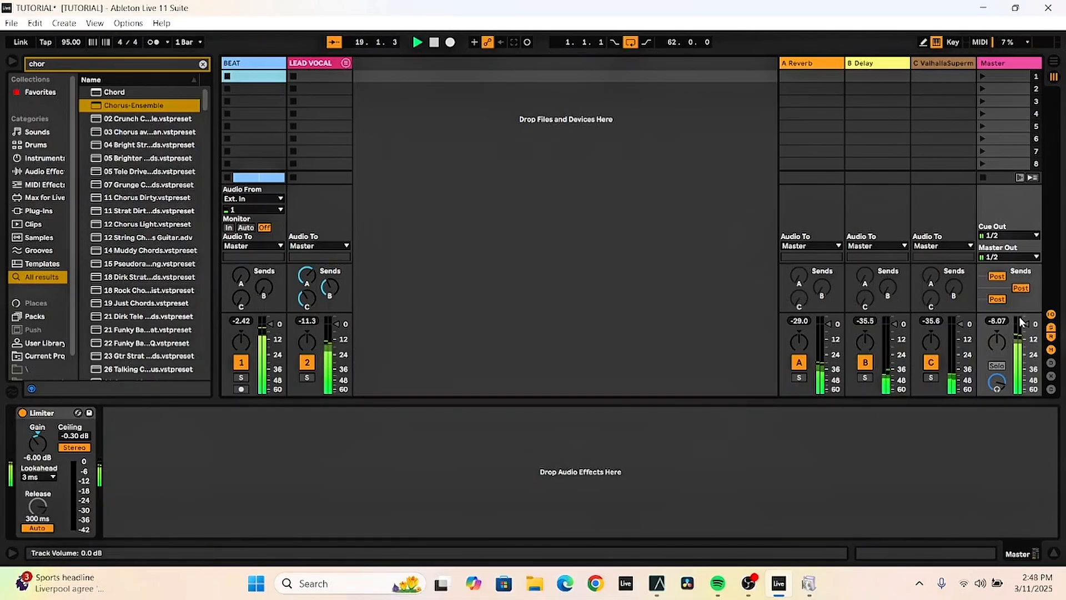
key(space)
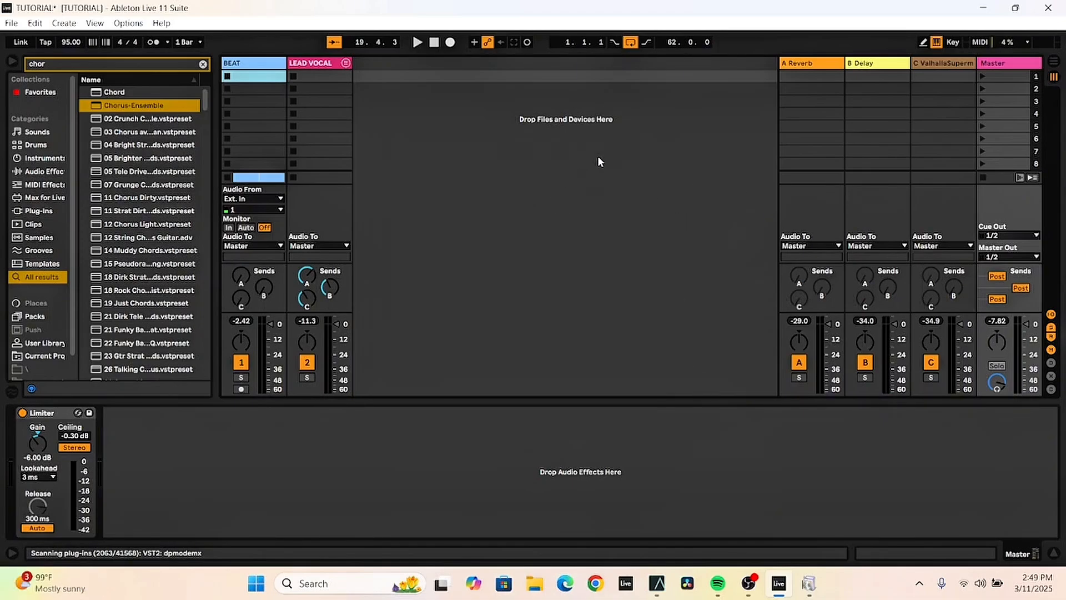
Select the full song range from 1.1.1 to 63.1.1 in the Arrangement and select the Master track
key(Tab)
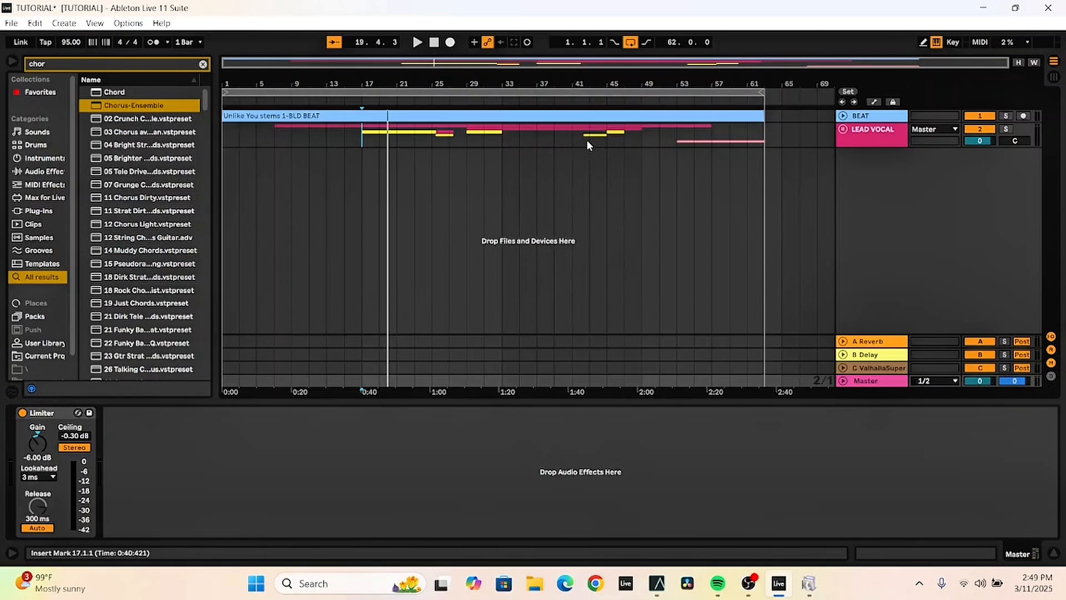
click(660, 94)
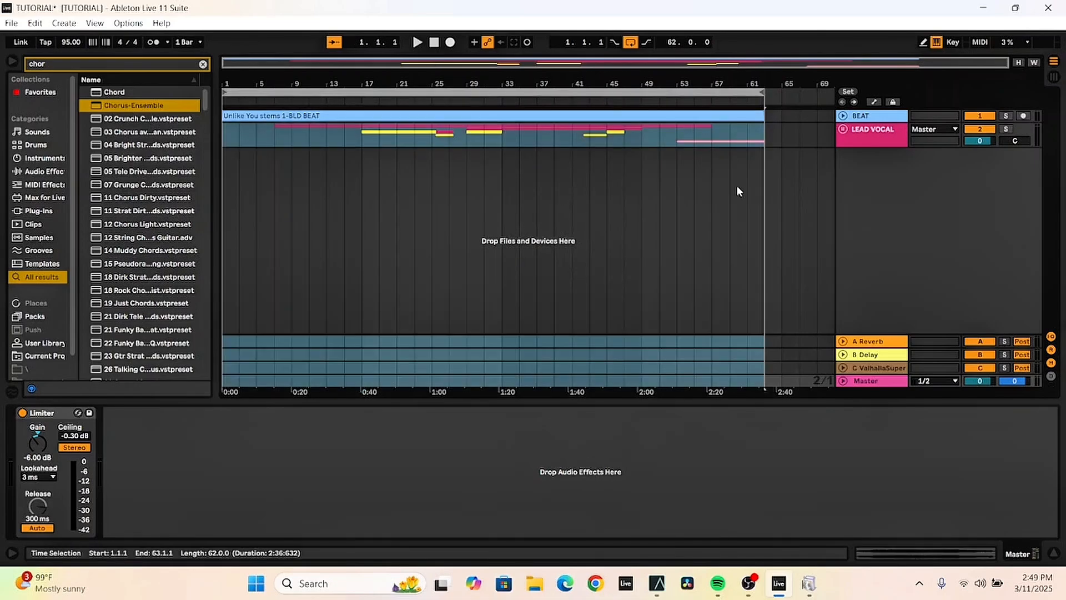
click(883, 381)
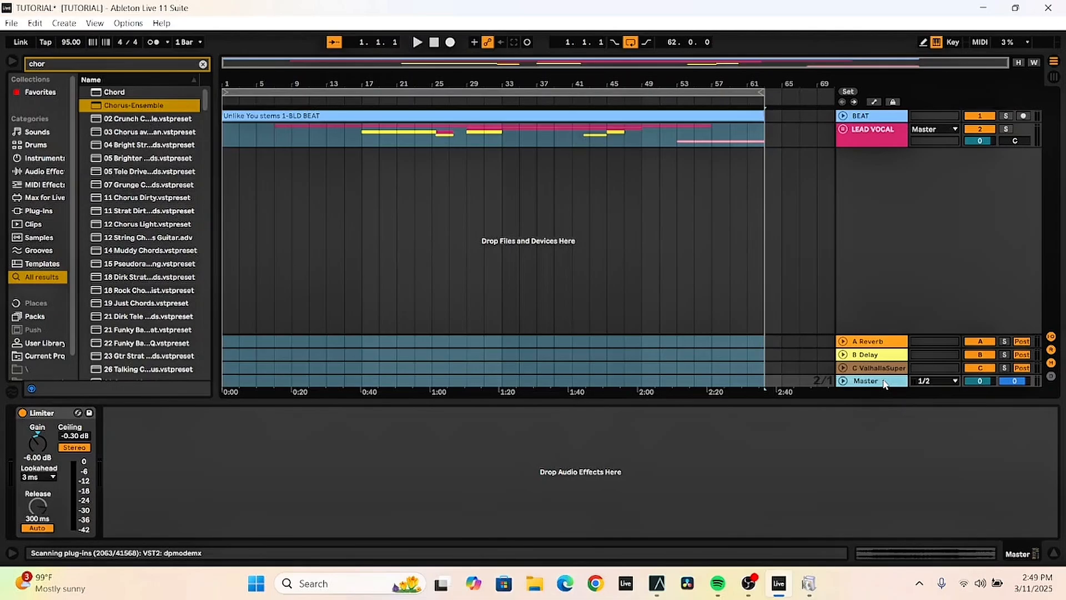
click(884, 383)
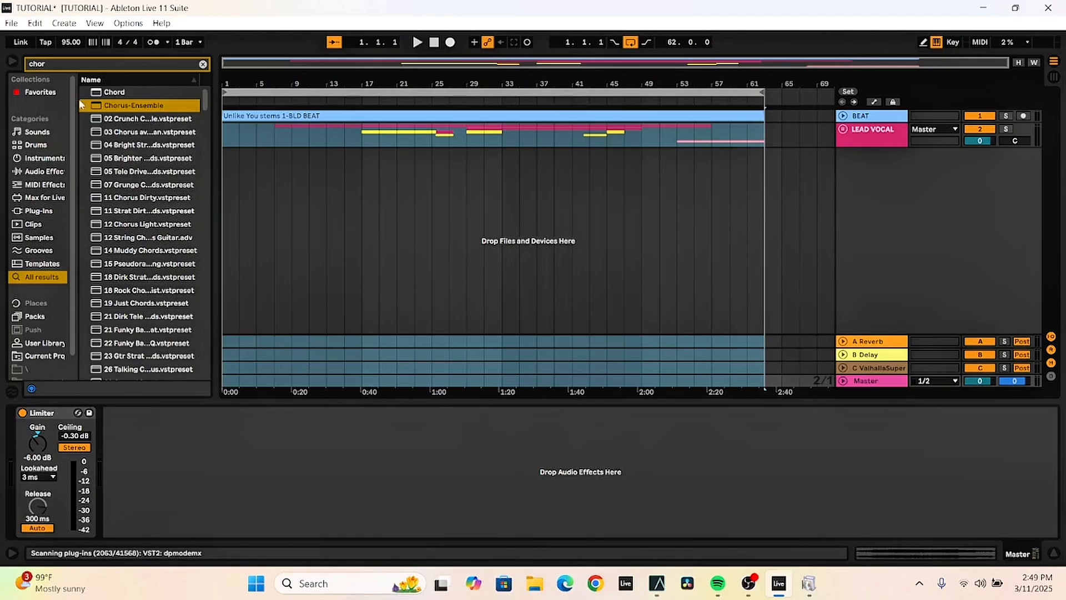
Open the Export Audio/Video settings for the selected song range
click(10, 25)
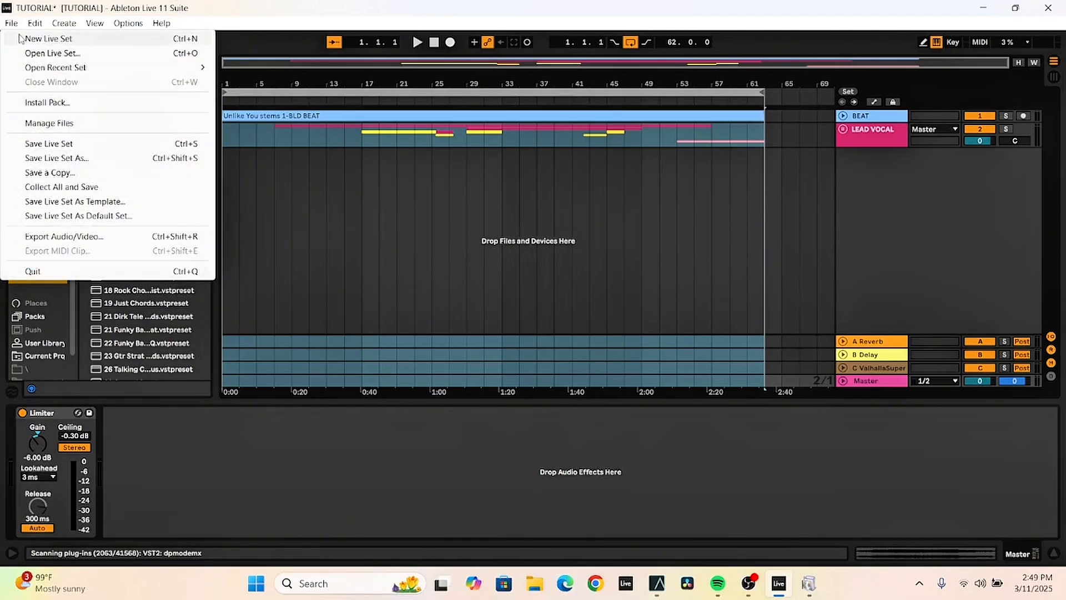
mouse_move(42, 74)
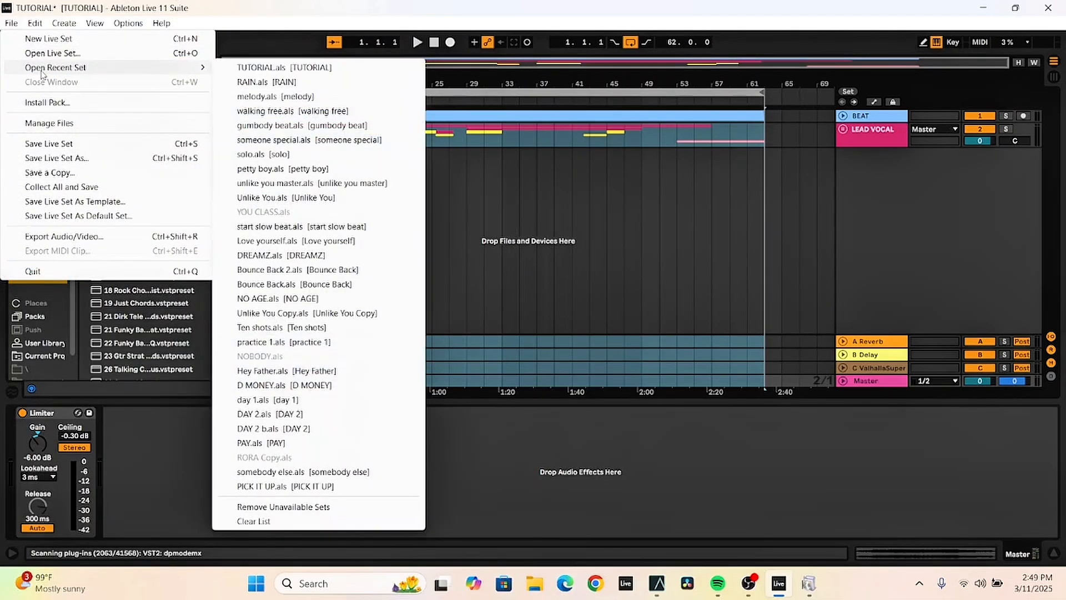
click(10, 23)
click(10, 24)
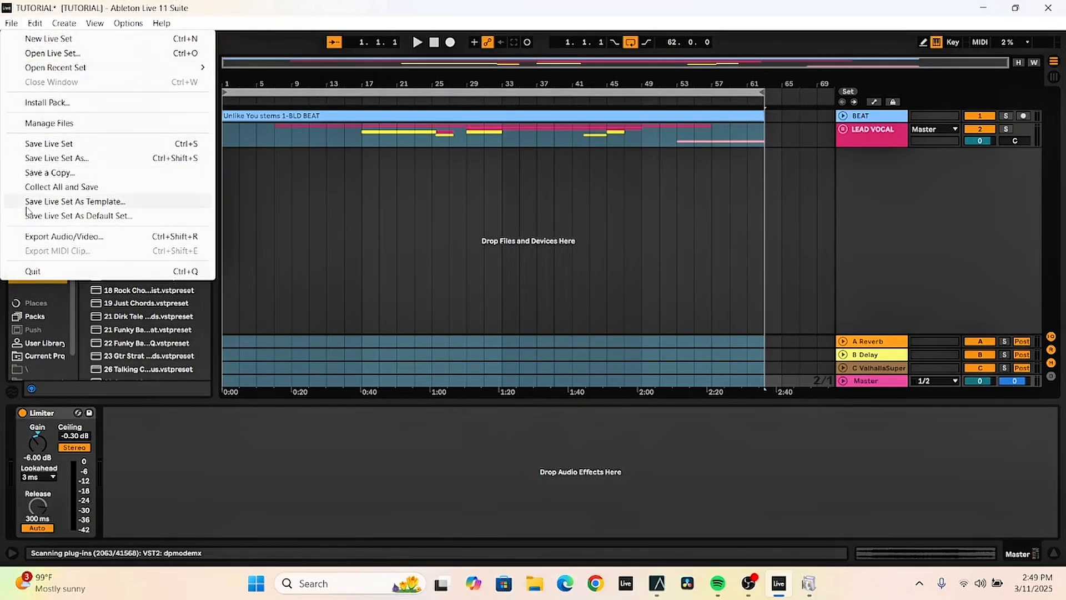
click(39, 237)
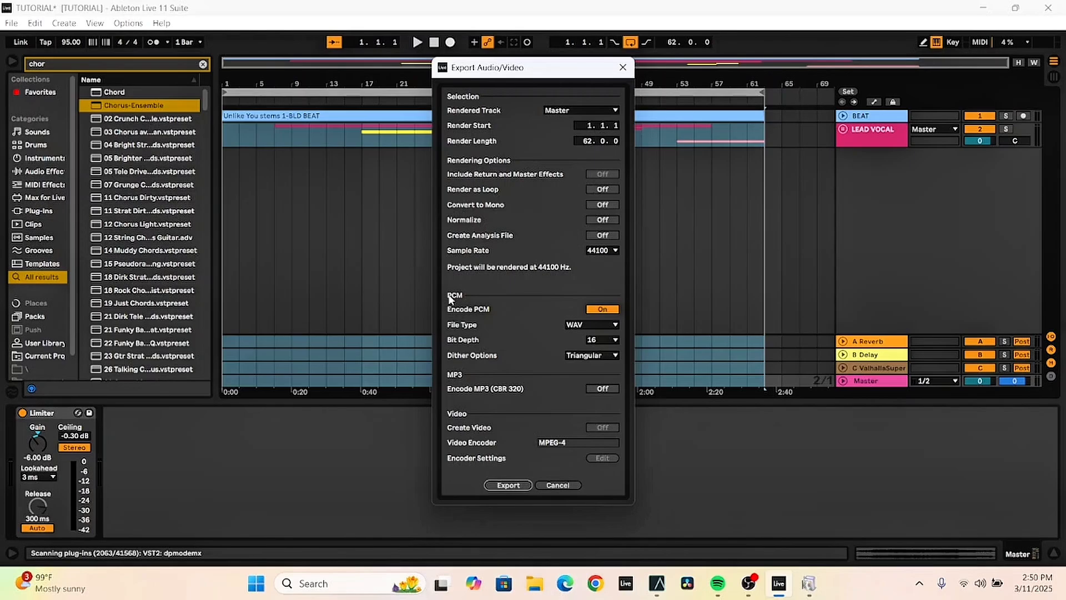
Choose WAV as the export file type, toggle Encode MP3 (CBR 320) and proceed to saving the audio file
click(586, 322)
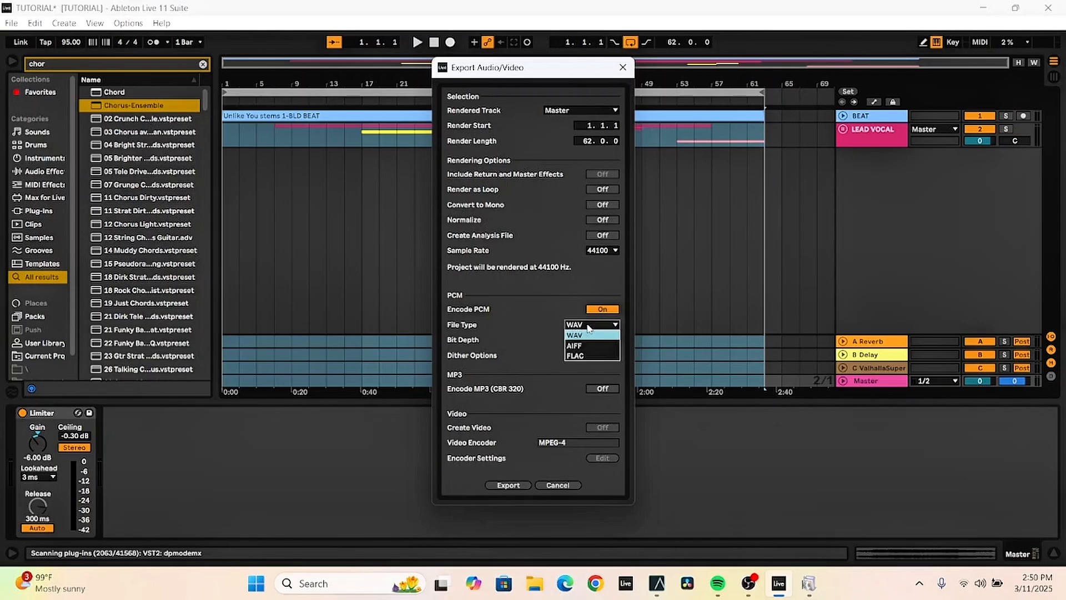
click(588, 337)
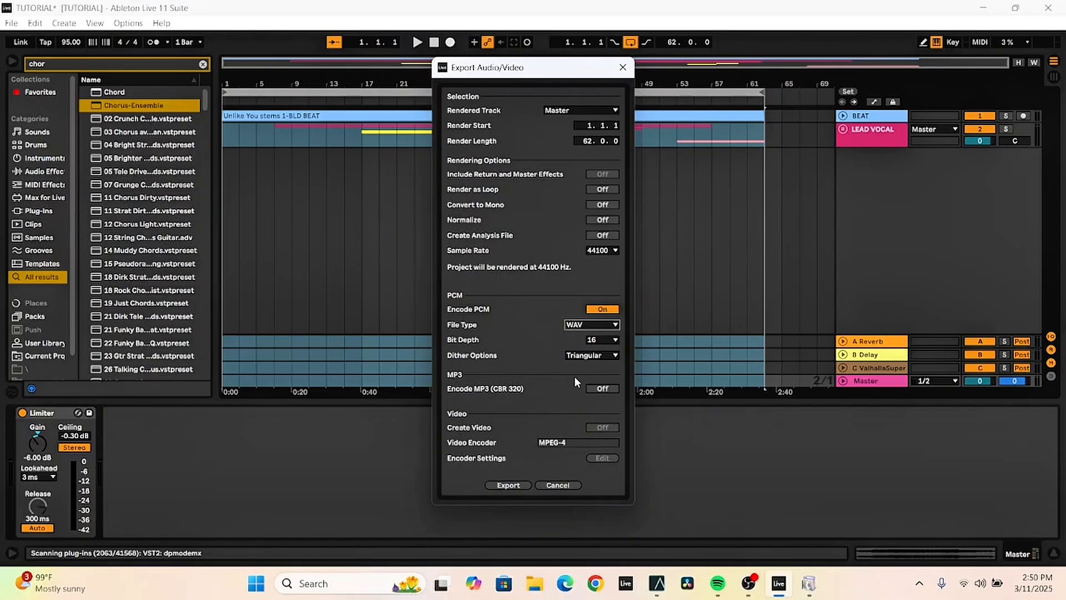
click(596, 388)
click(509, 486)
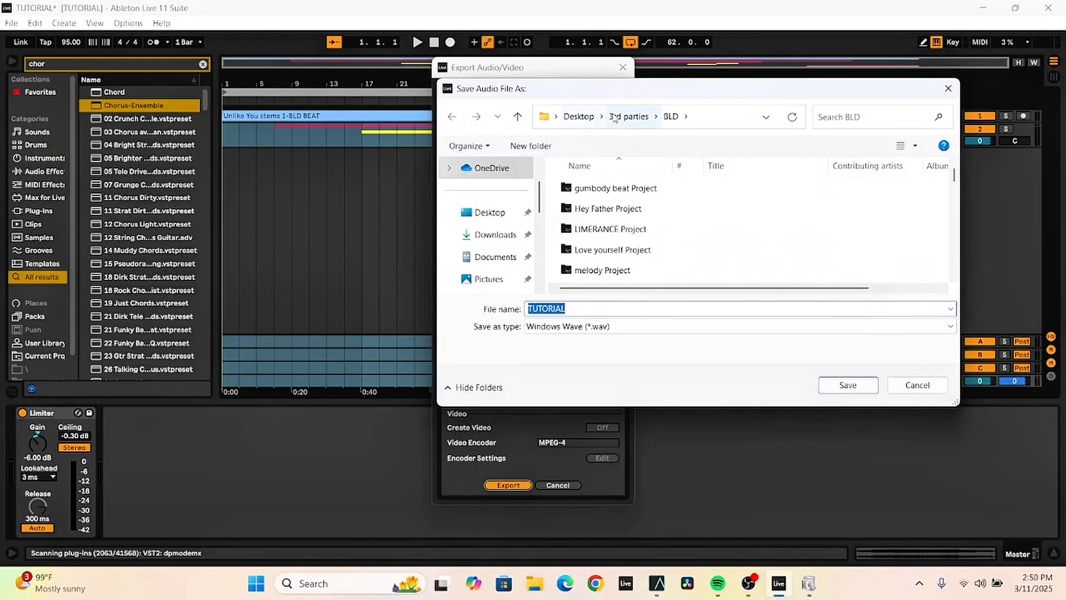
Set the save location for the exported audio to the course material folder inside 3rd parties
scroll(666, 189, down, 5)
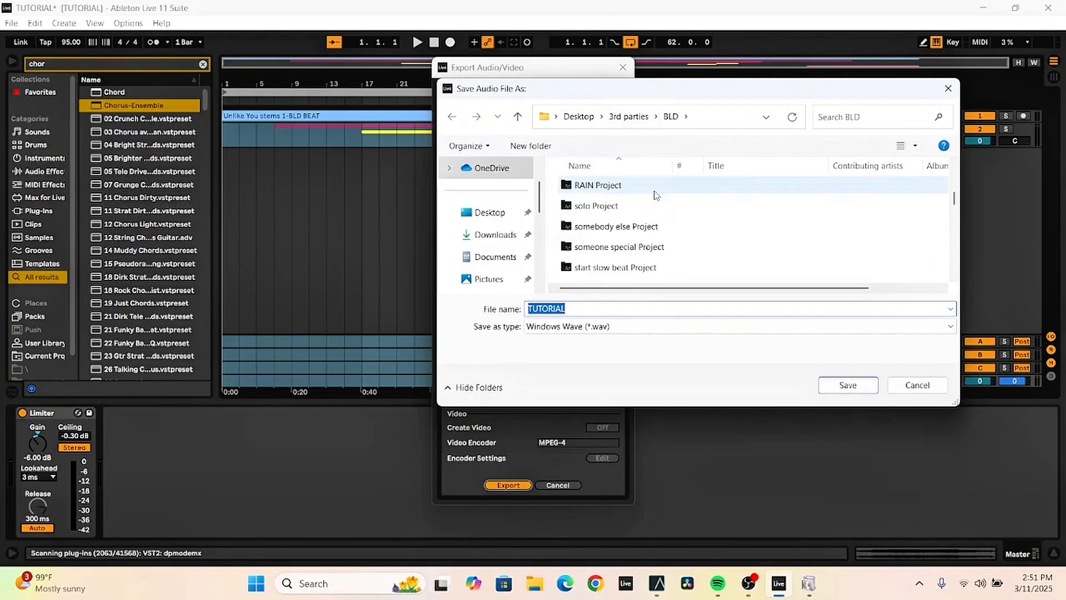
scroll(655, 195, down, 8)
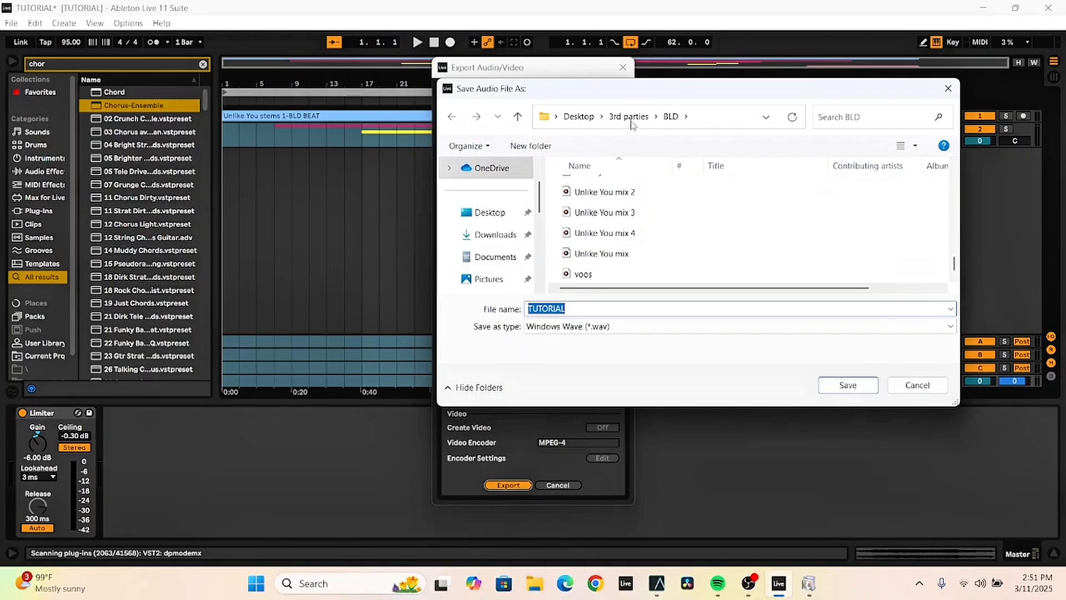
click(672, 117)
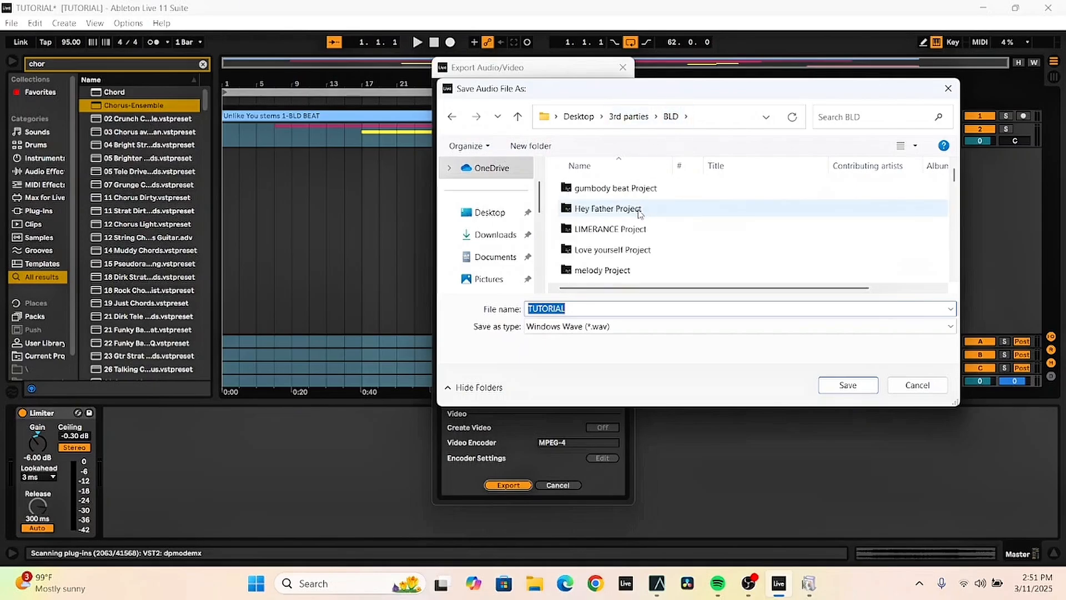
scroll(633, 210, down, 10)
scroll(640, 215, down, 10)
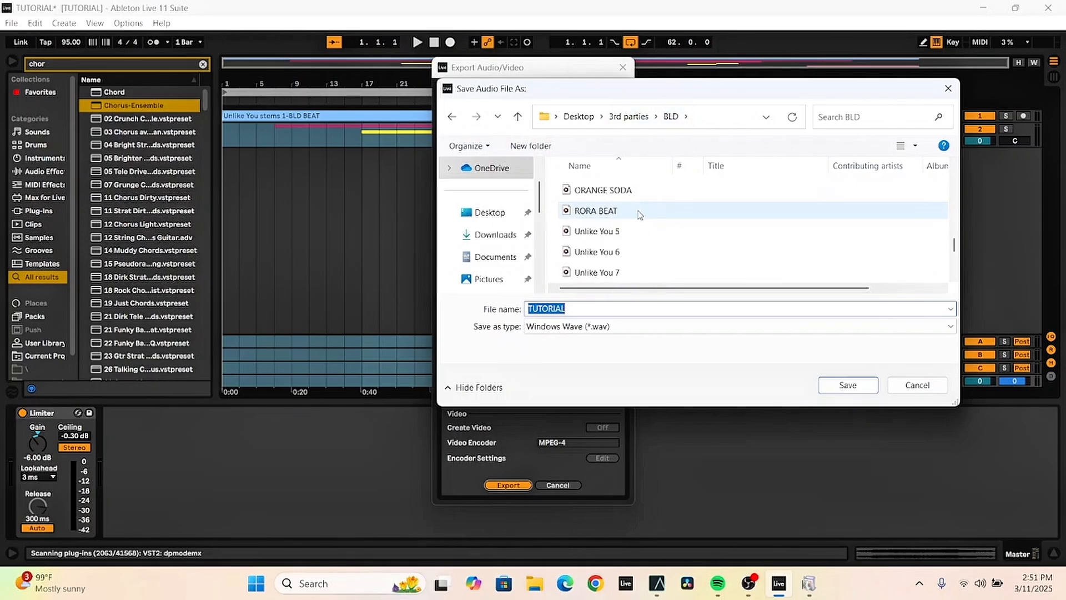
scroll(641, 214, up, 10)
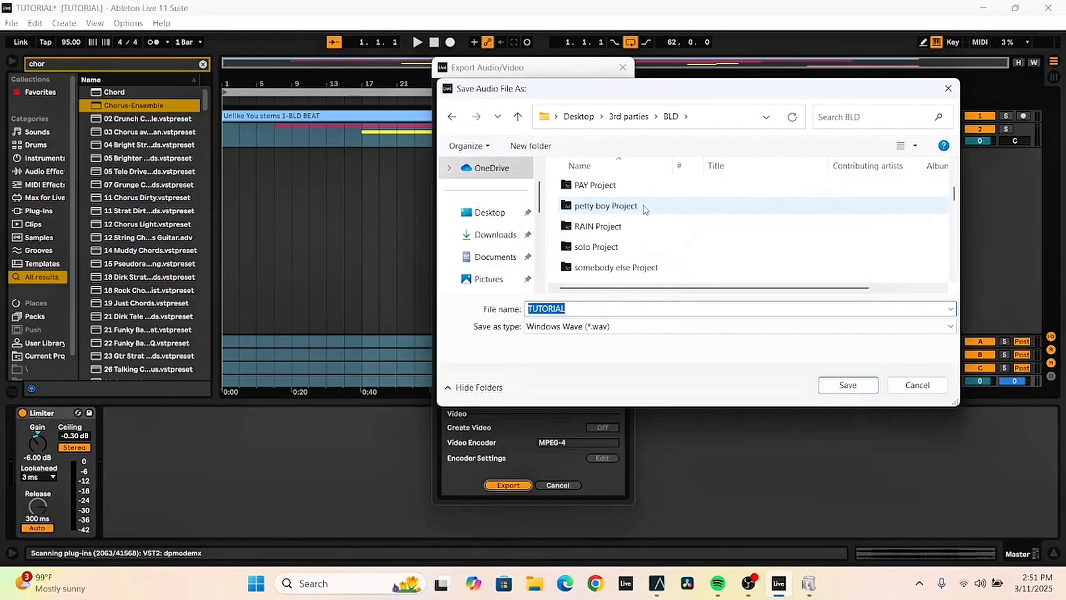
scroll(645, 209, up, 10)
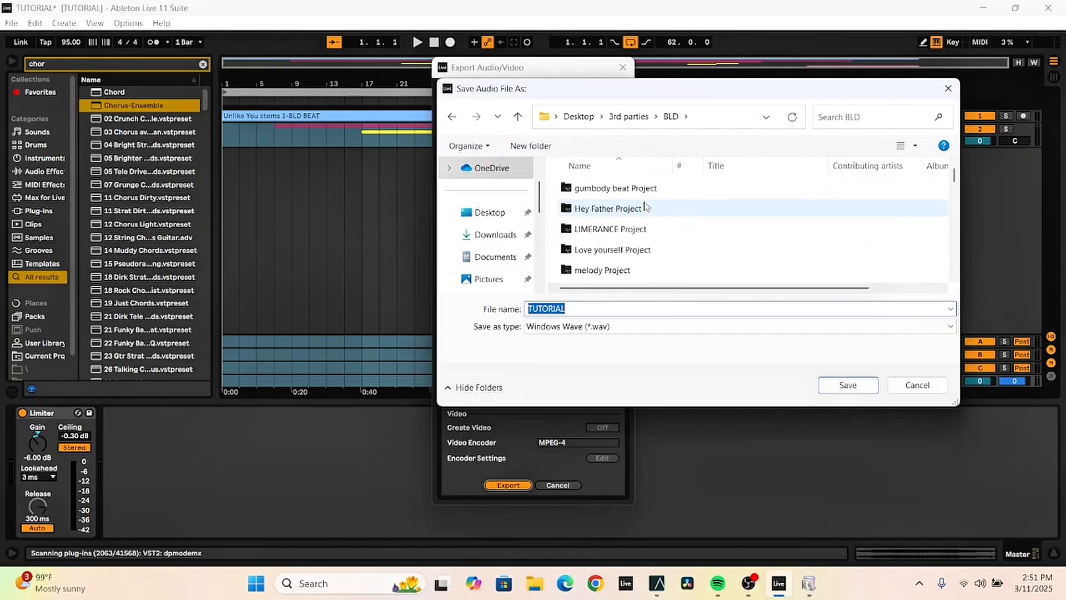
click(629, 118)
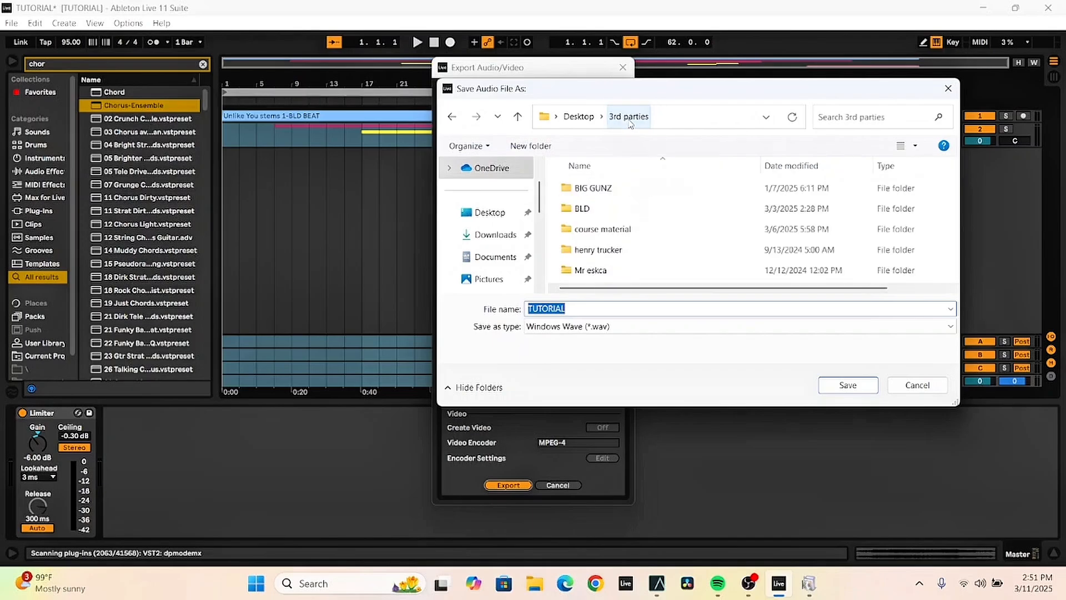
scroll(648, 210, right, 1)
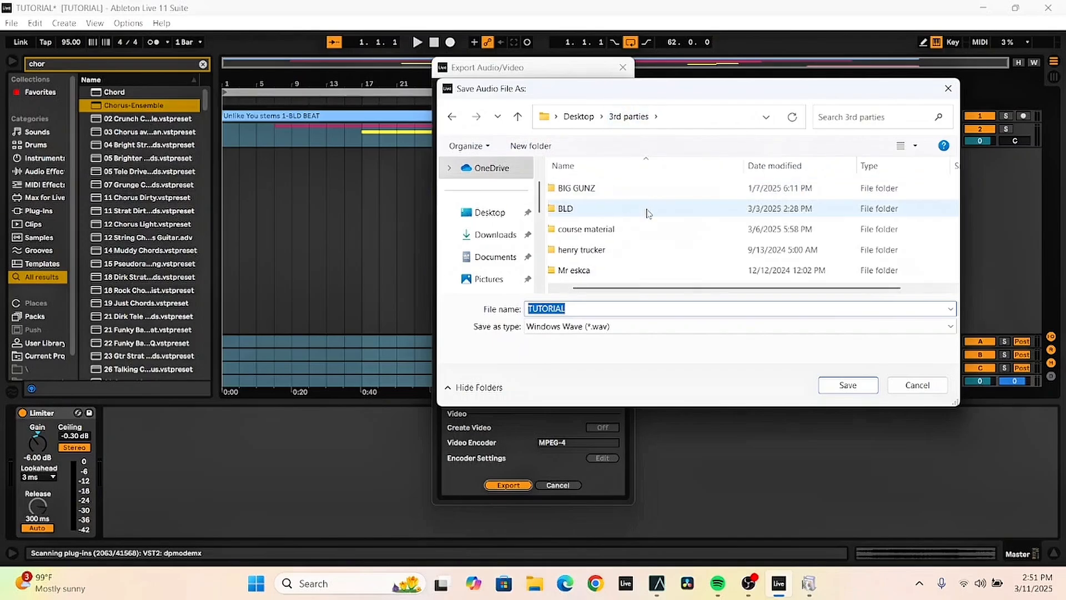
double_click(629, 236)
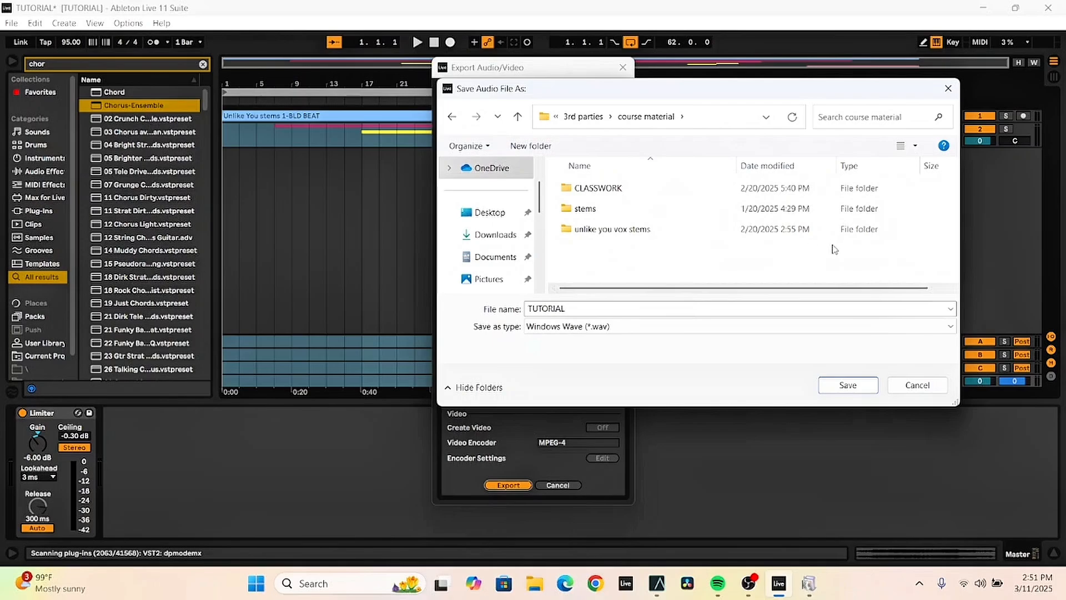
Name the exported file TUTORIAL mix and save it as a Windows Wave file
double_click(607, 306)
click(606, 305)
text(m)
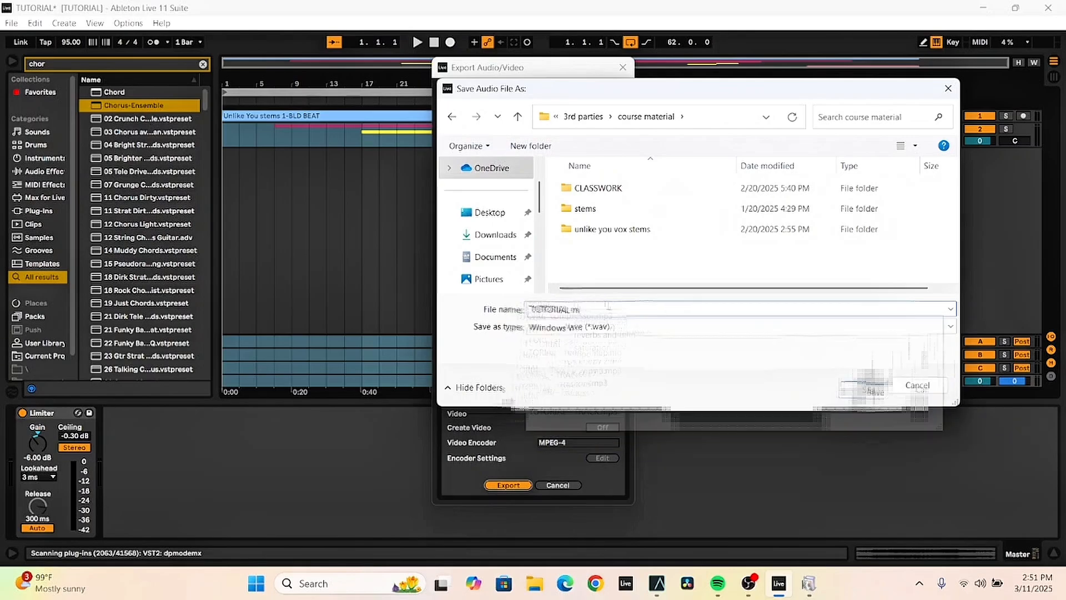
text(ix)
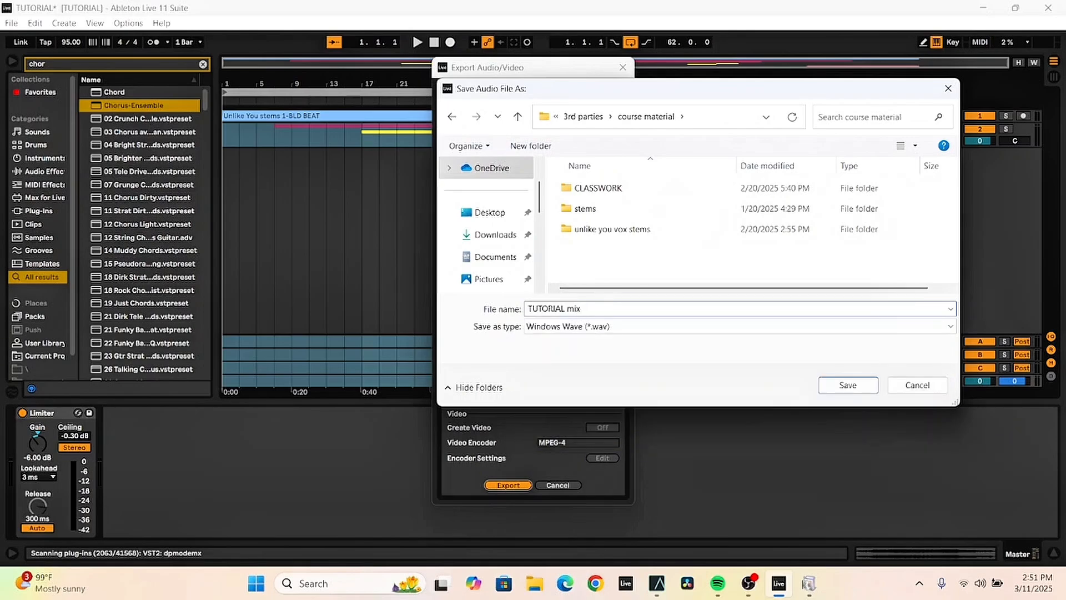
click(848, 385)
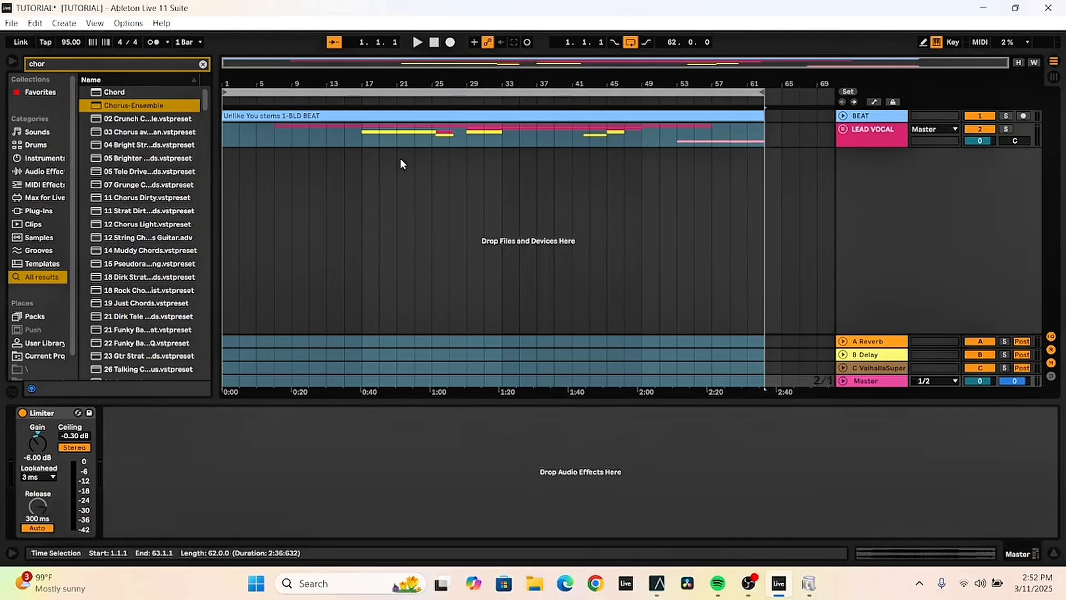
Expand the LEAD VOCAL group to show its tracks and unfold the BEAT track in the Arrangement
click(780, 124)
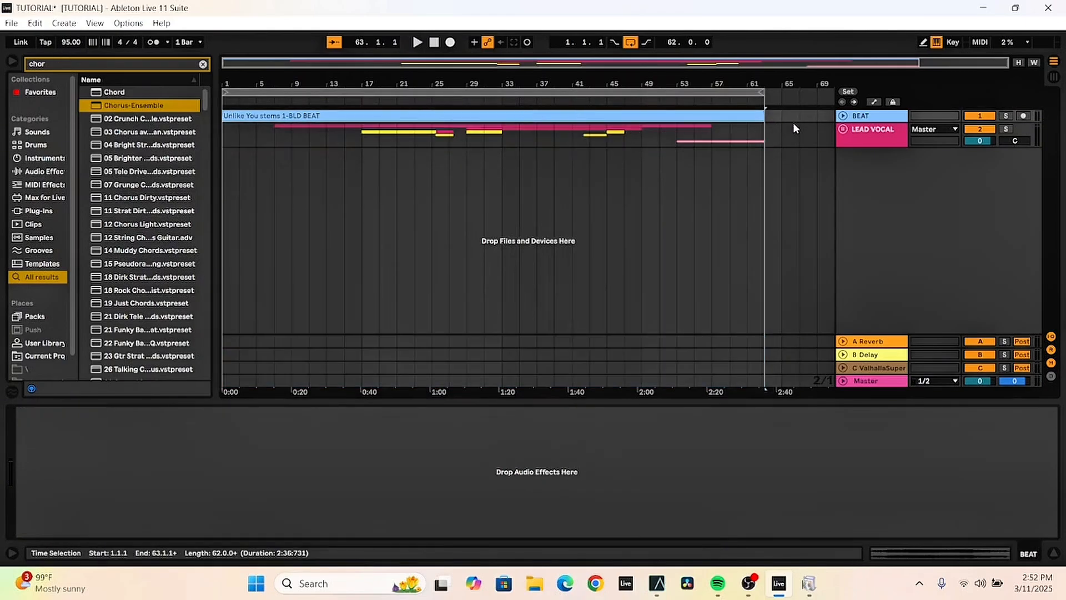
click(840, 130)
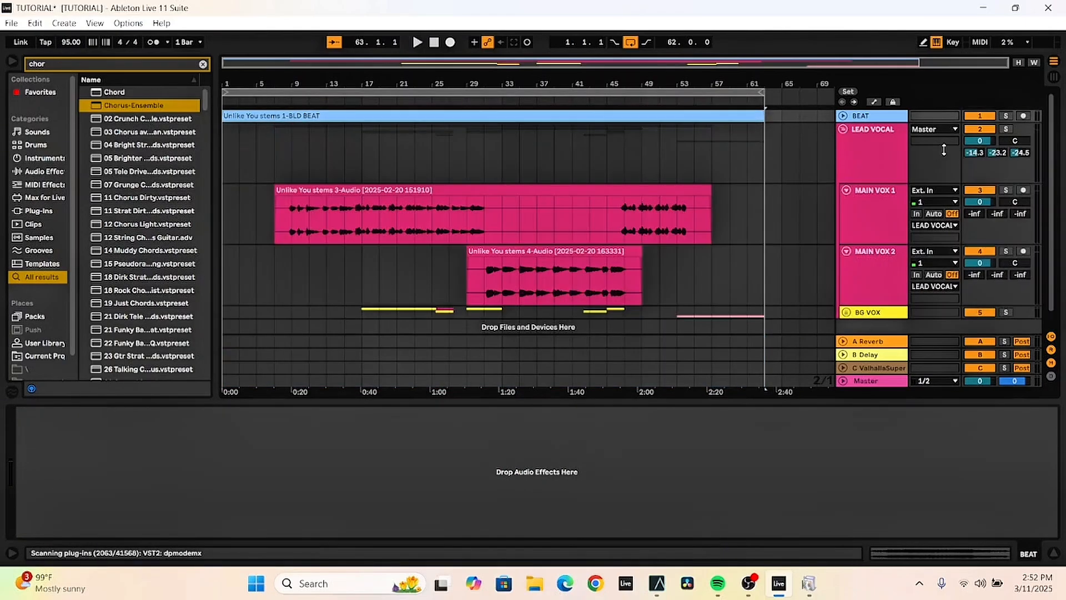
click(843, 129)
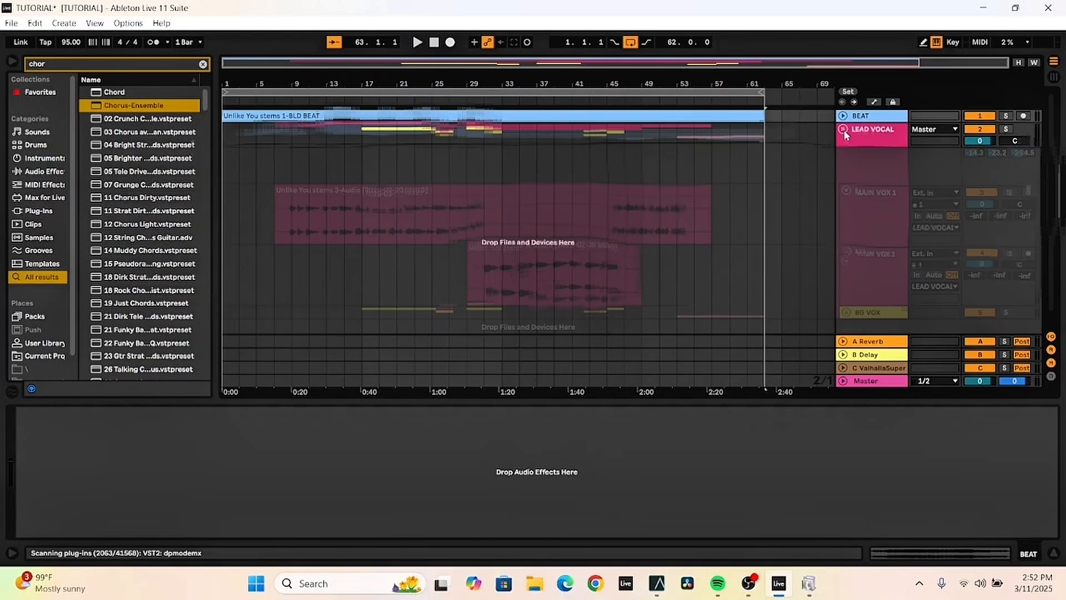
click(843, 129)
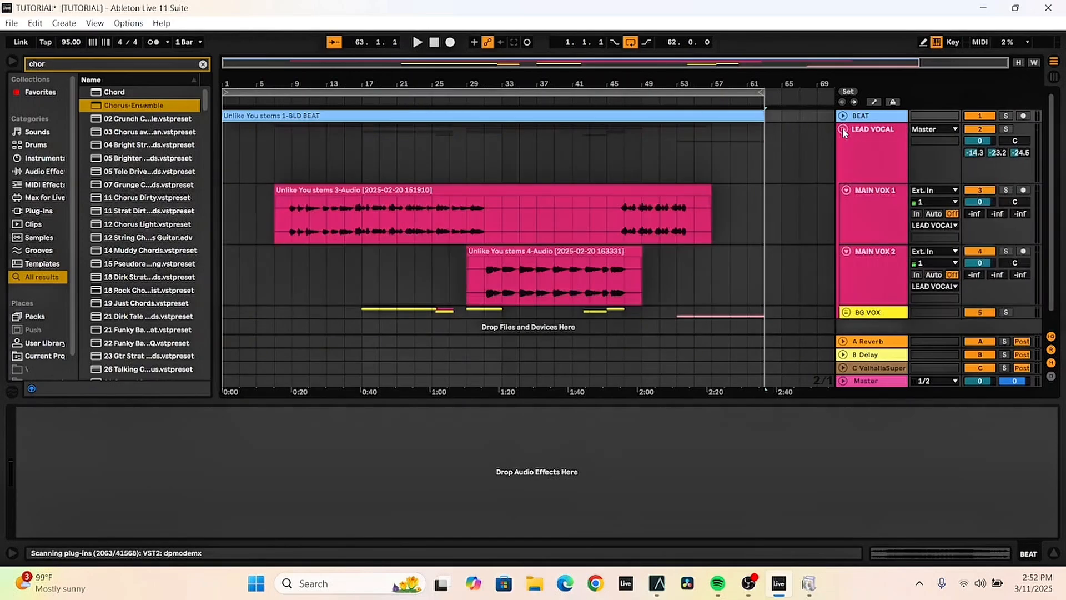
click(842, 116)
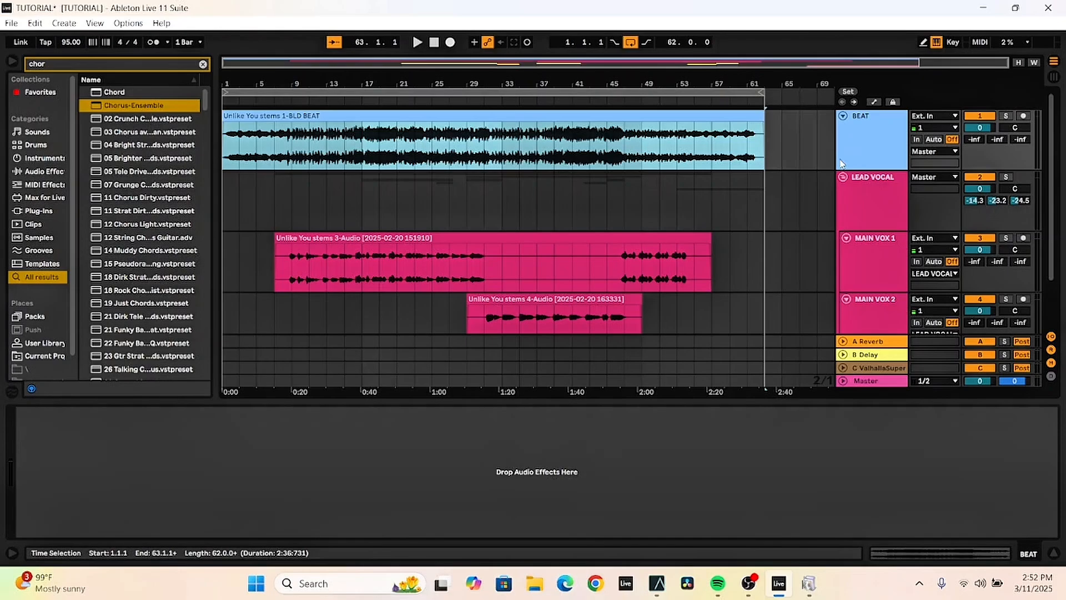
View the device chains of the LEAD VOCAL group, the BEAT track and the A Reverb return track
click(864, 206)
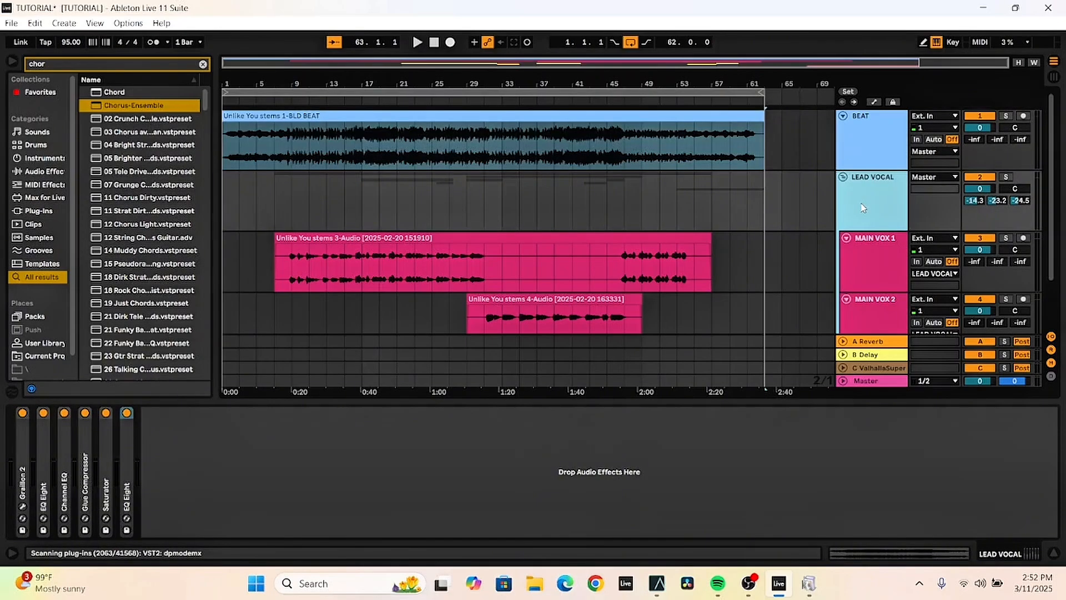
scroll(860, 205, down, 1)
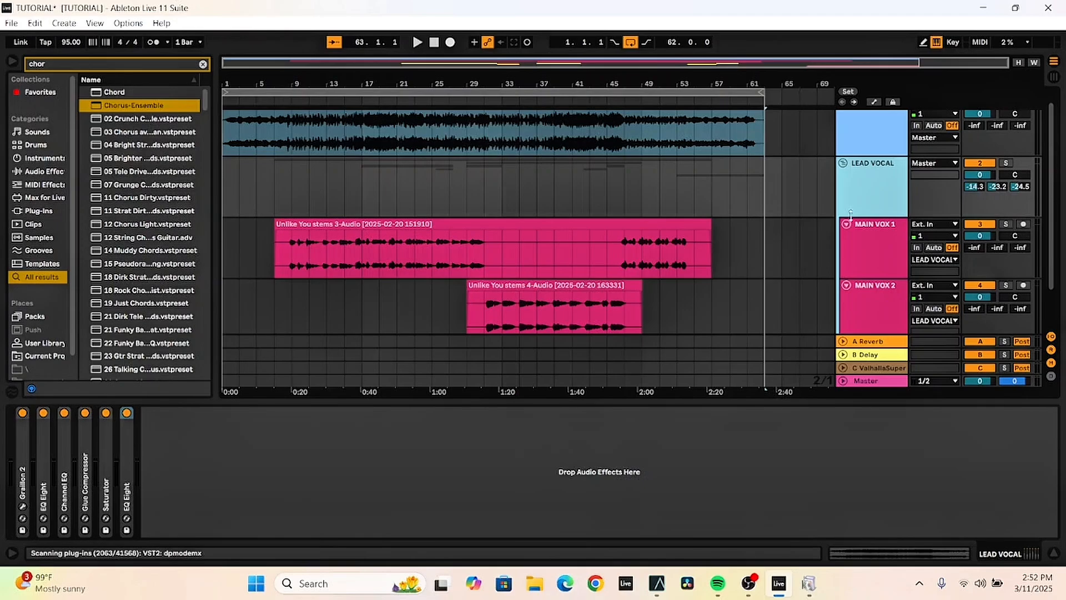
scroll(629, 178, down, 1)
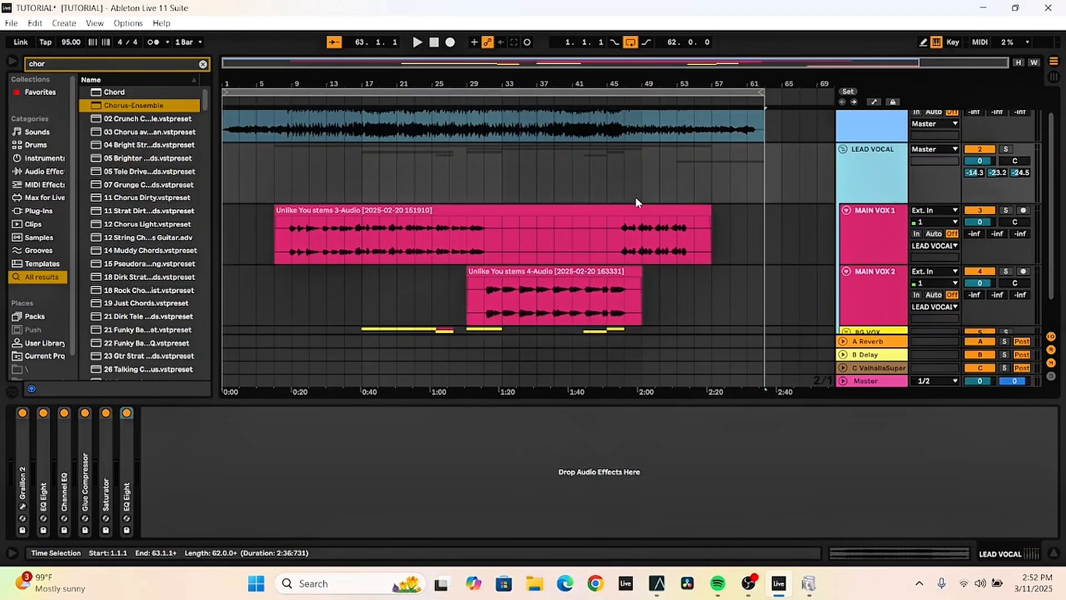
scroll(636, 181, up, 2)
click(871, 220)
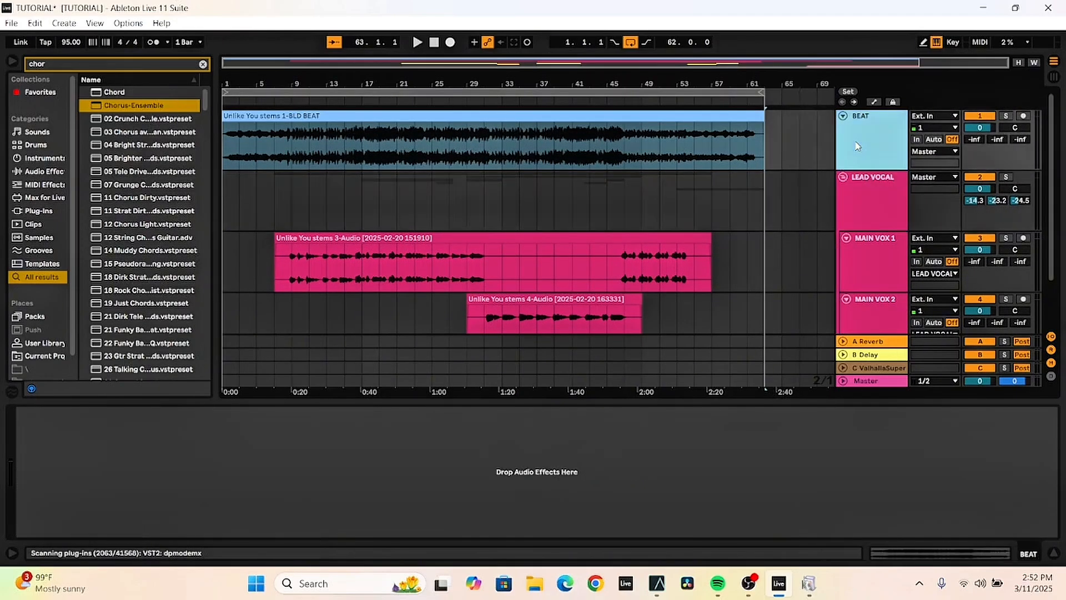
click(877, 342)
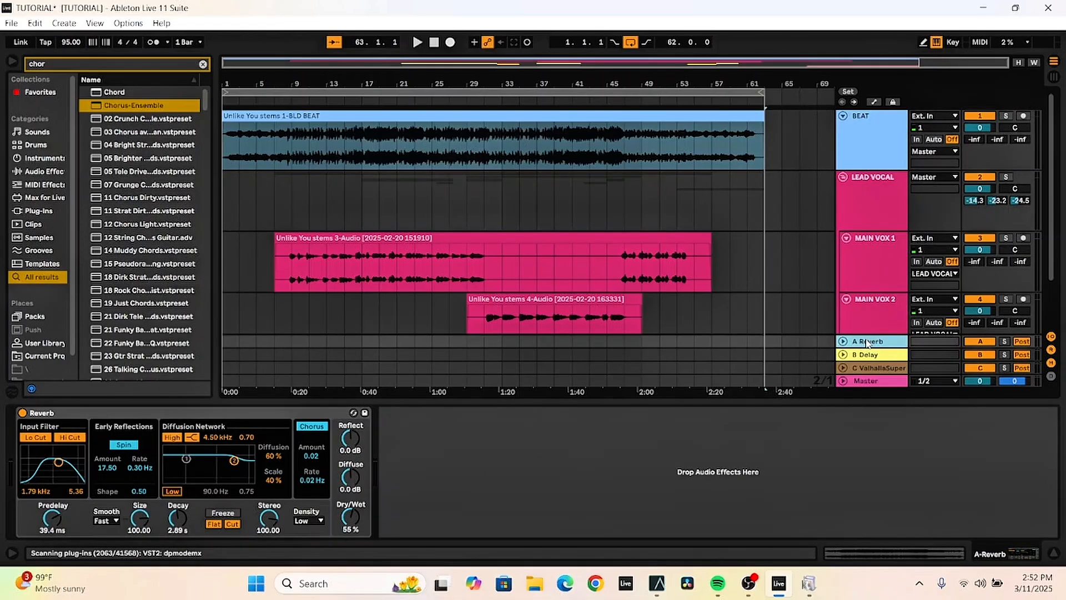
click(857, 154)
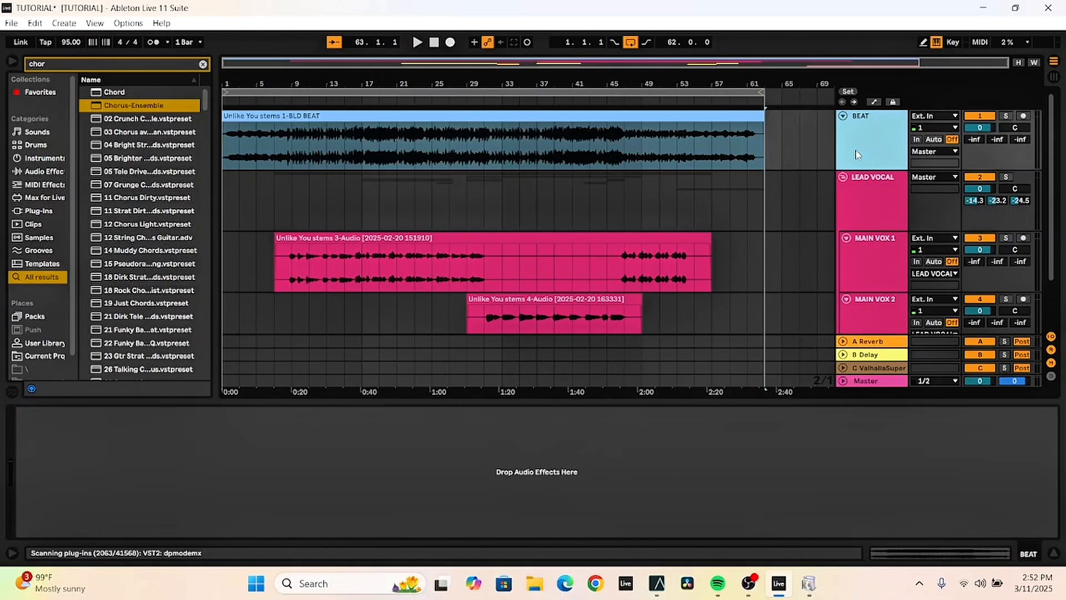
Select every device in the LEAD VOCAL group's effect chain, from Graillon 2 through the last EQ Eight
click(869, 200)
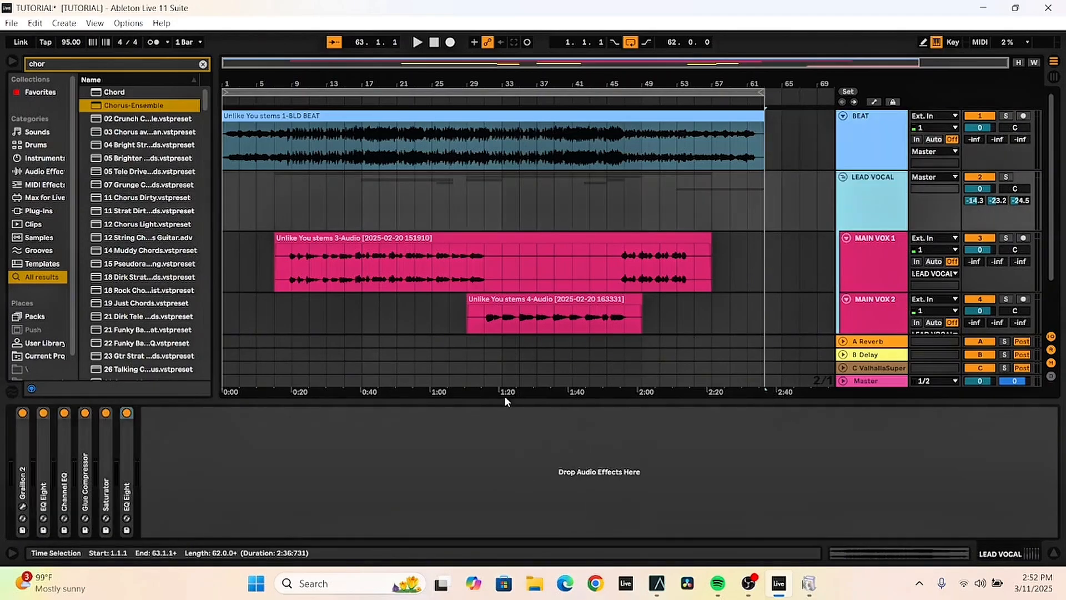
click(24, 435)
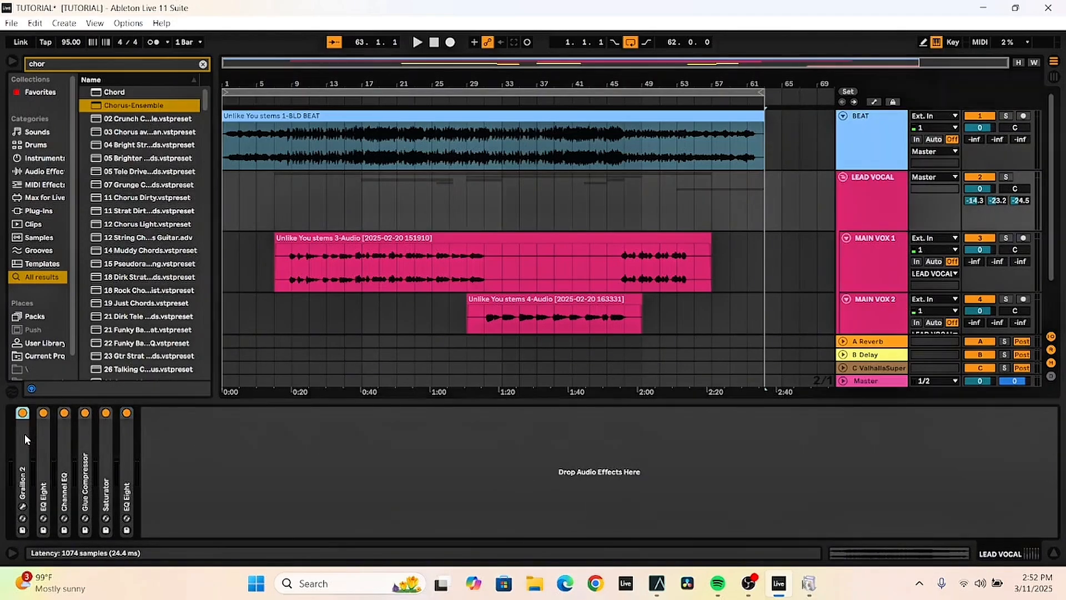
shift+click(125, 433)
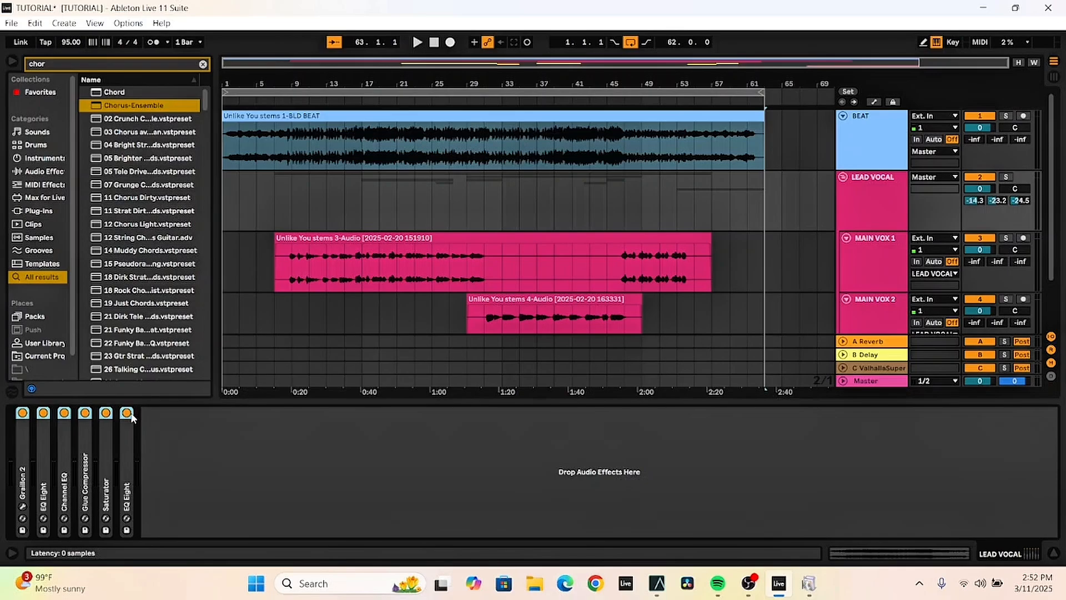
Check MAIN VOX 1 for devices and turn off EQ Eight and Warm Up Highs together on MAIN VOX 2
click(862, 265)
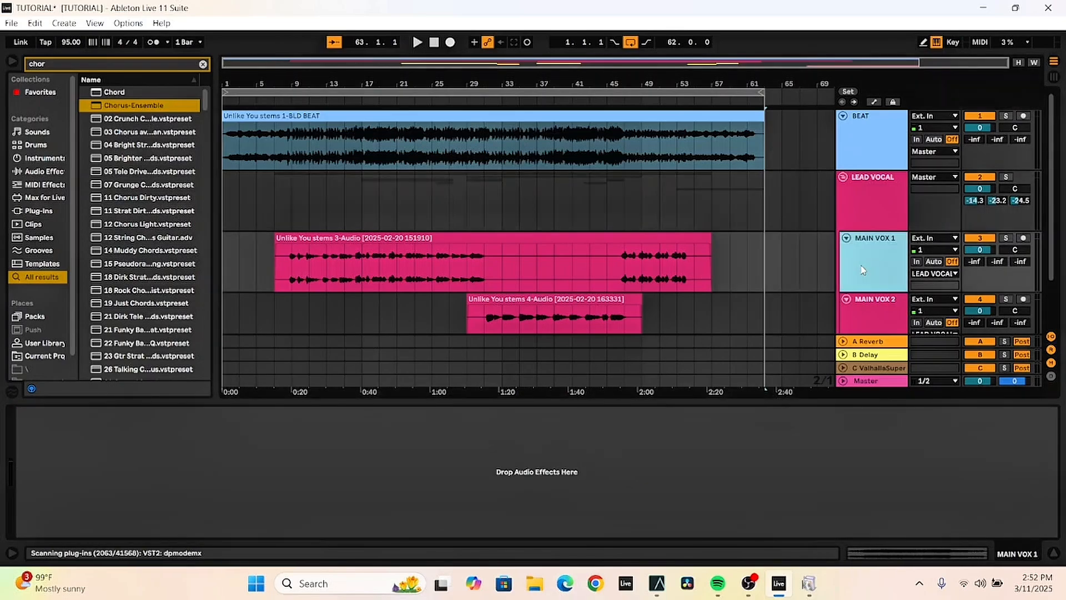
scroll(821, 275, down, 1)
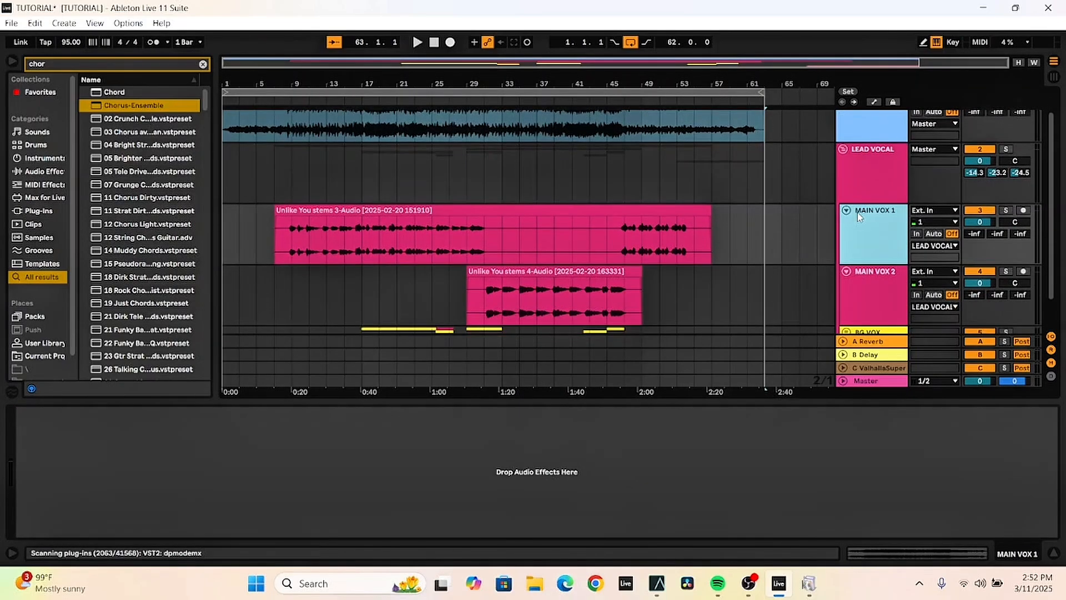
click(870, 274)
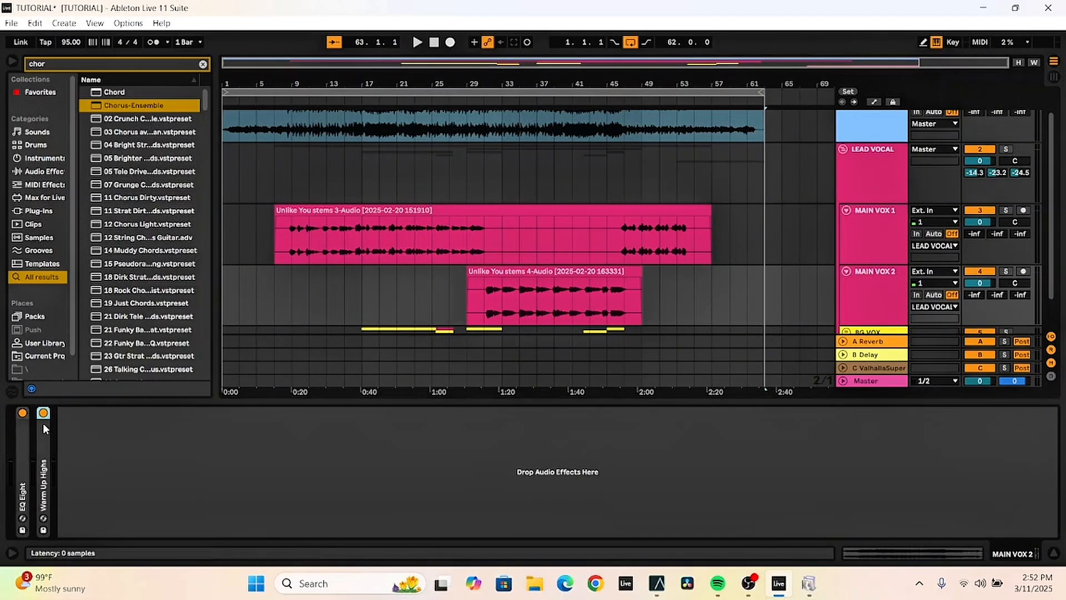
shift+click(25, 432)
click(23, 413)
Unfold the BG VOX group to show its backup and outro tracks and check its device chain
scroll(652, 278, down, 2)
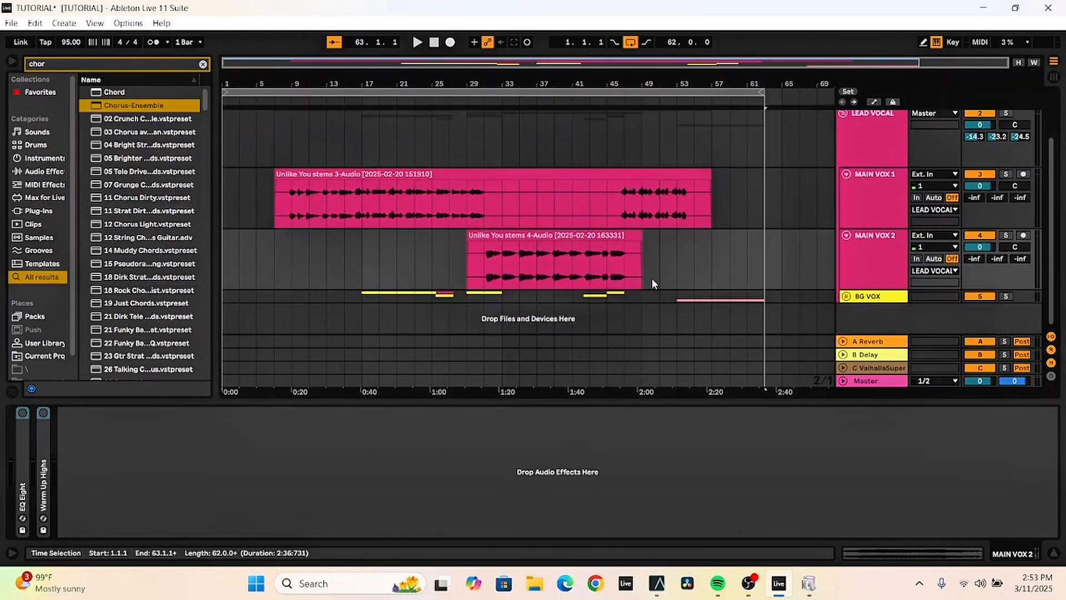
click(858, 297)
click(846, 297)
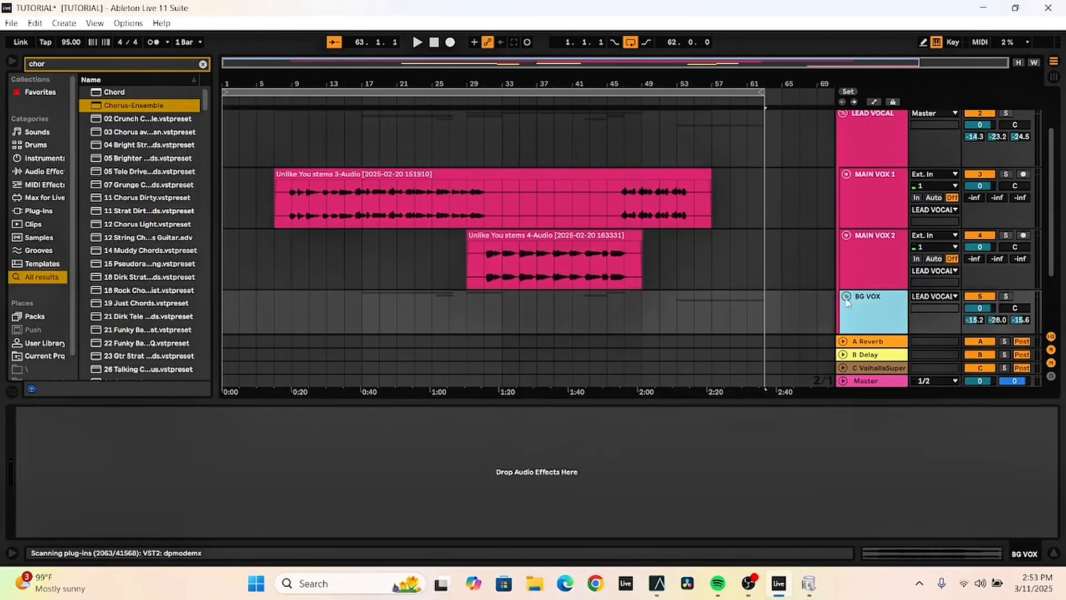
scroll(861, 314, down, 1)
scroll(862, 312, down, 1)
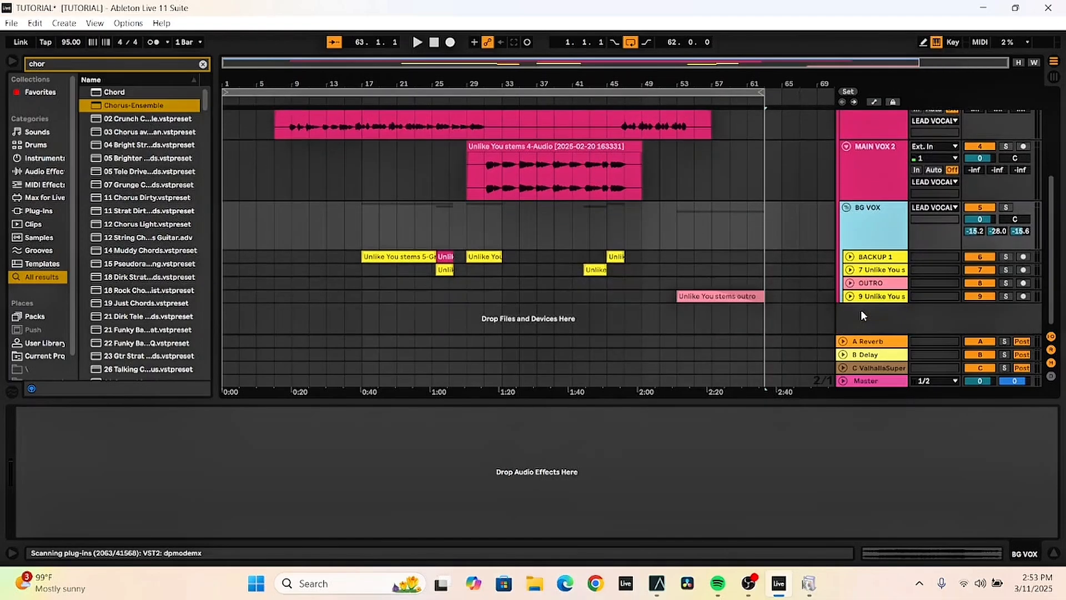
click(866, 237)
Turn off the Auto Pan and Utility devices together on the BACKUP 1 track
click(863, 259)
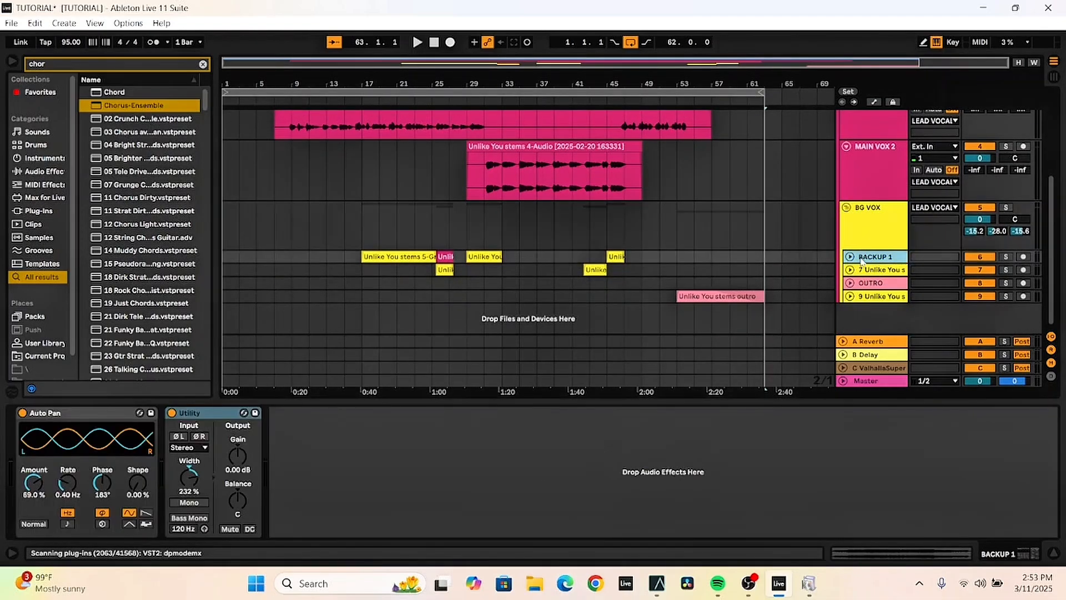
click(204, 412)
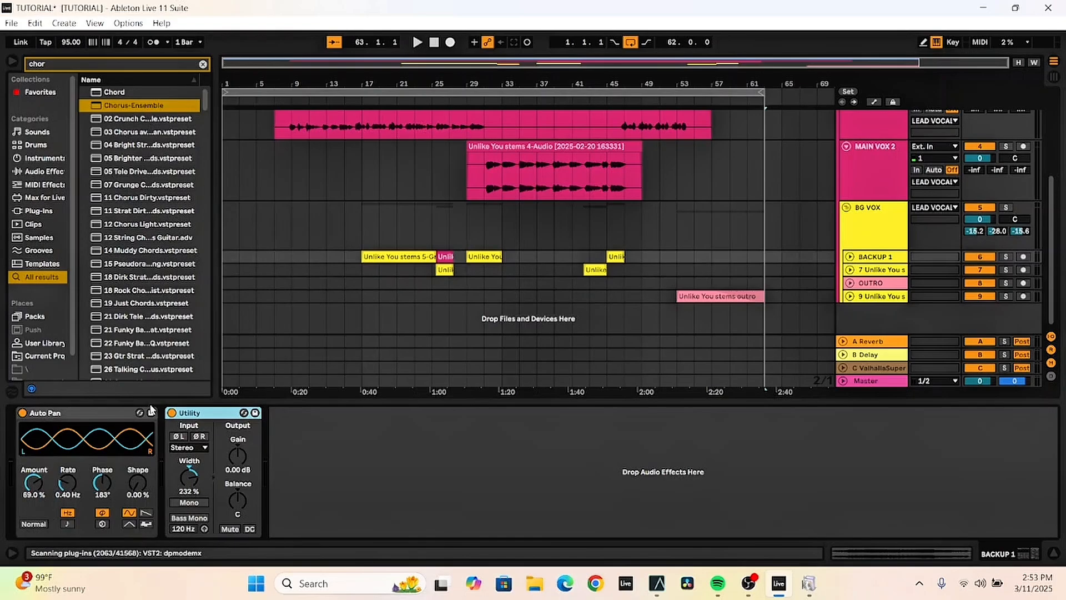
shift+click(83, 413)
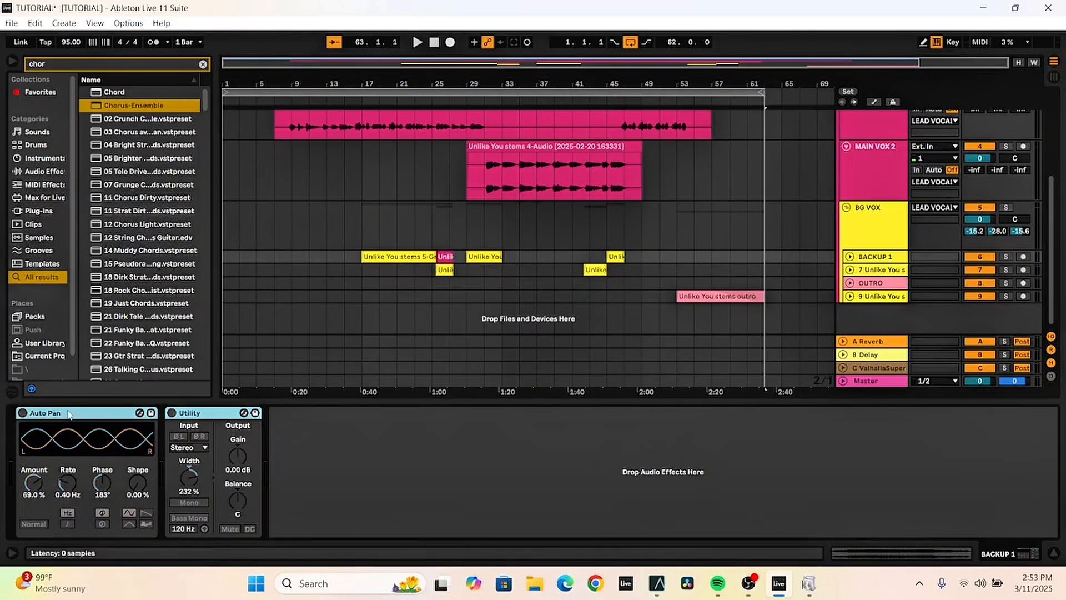
Check track 7 and the OUTRO track in the BG VOX group for devices
click(885, 271)
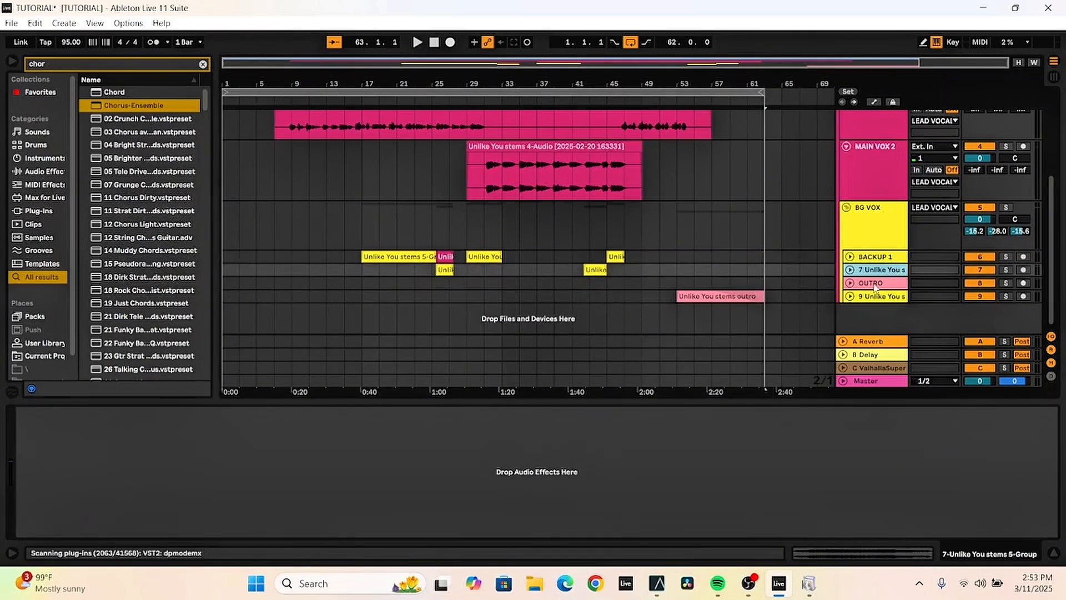
click(886, 284)
click(887, 285)
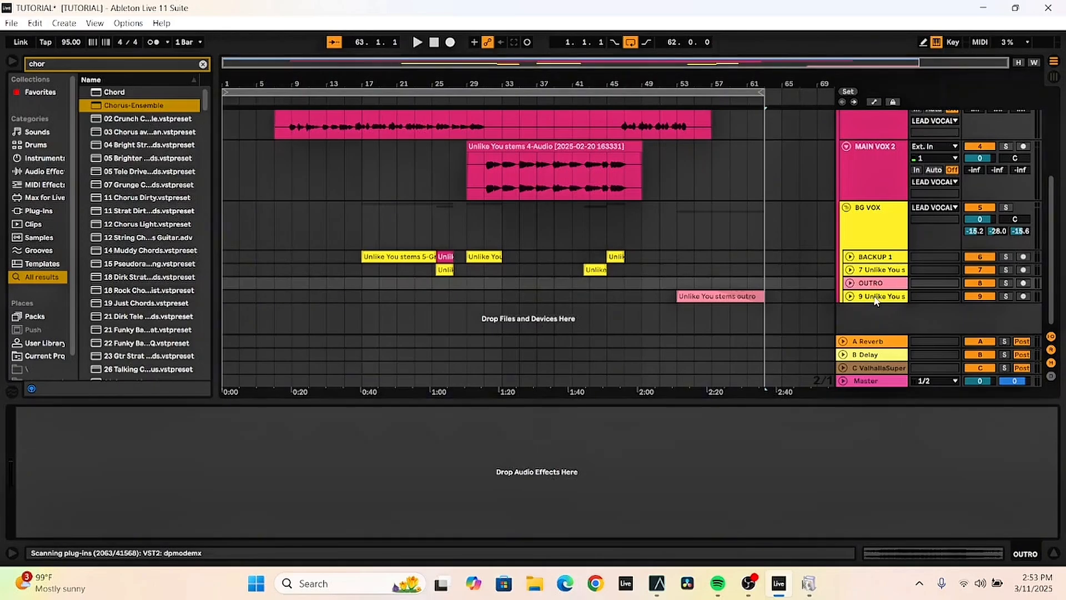
Turn off Graillon 2, Reverb and Chorus-Ensemble together on track 9, the last one in the BG VOX group
click(877, 299)
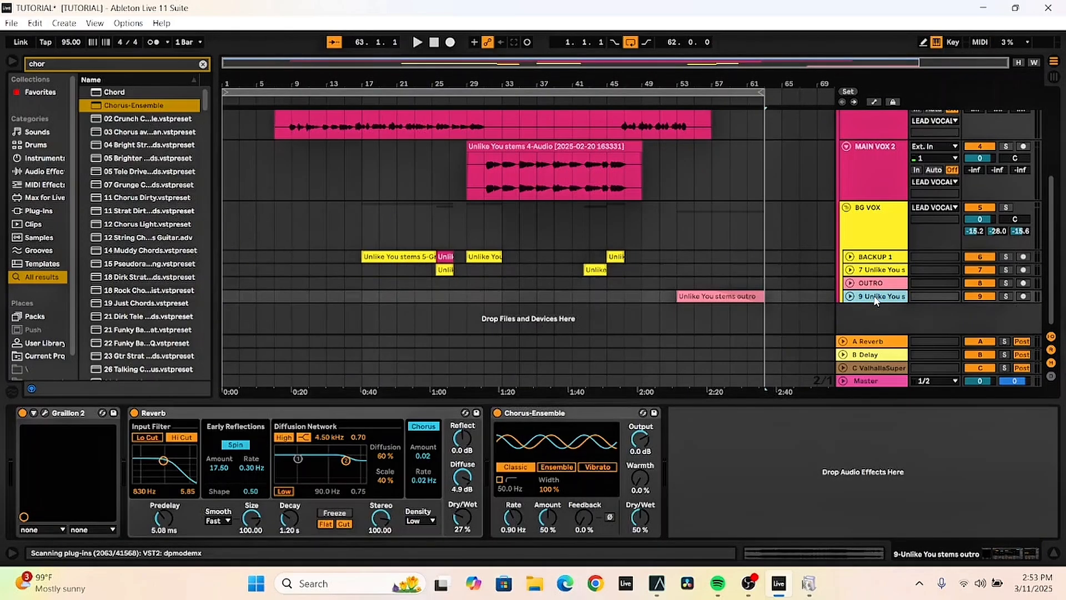
click(62, 415)
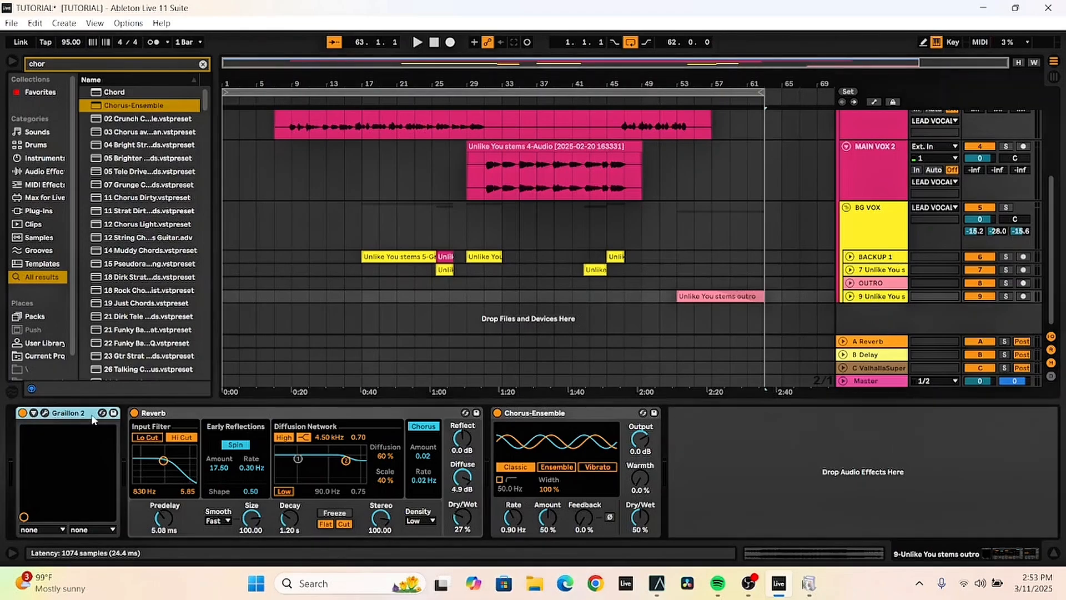
shift+click(561, 415)
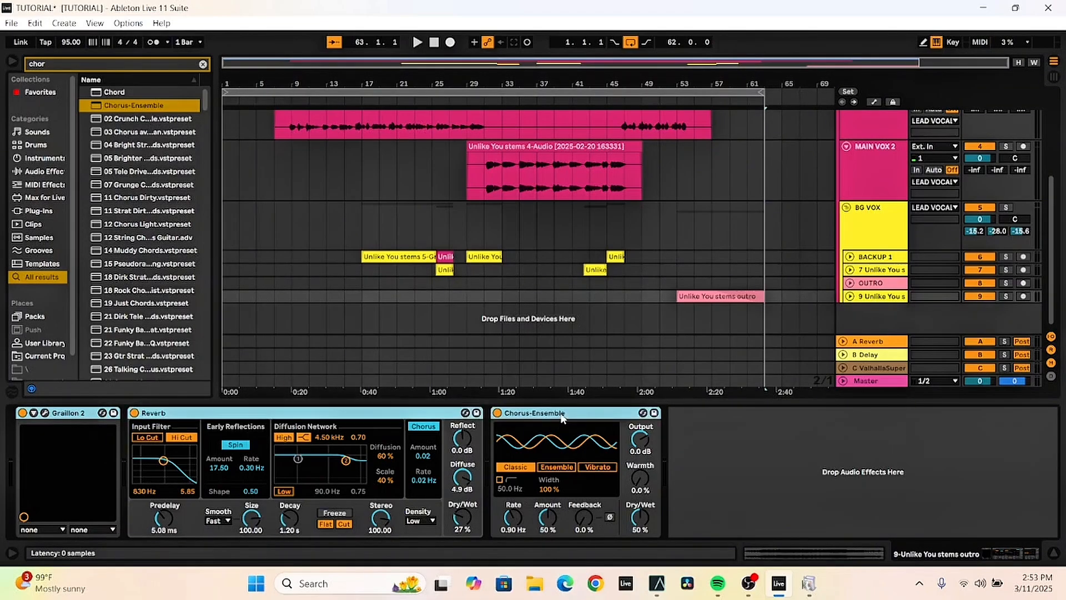
click(497, 413)
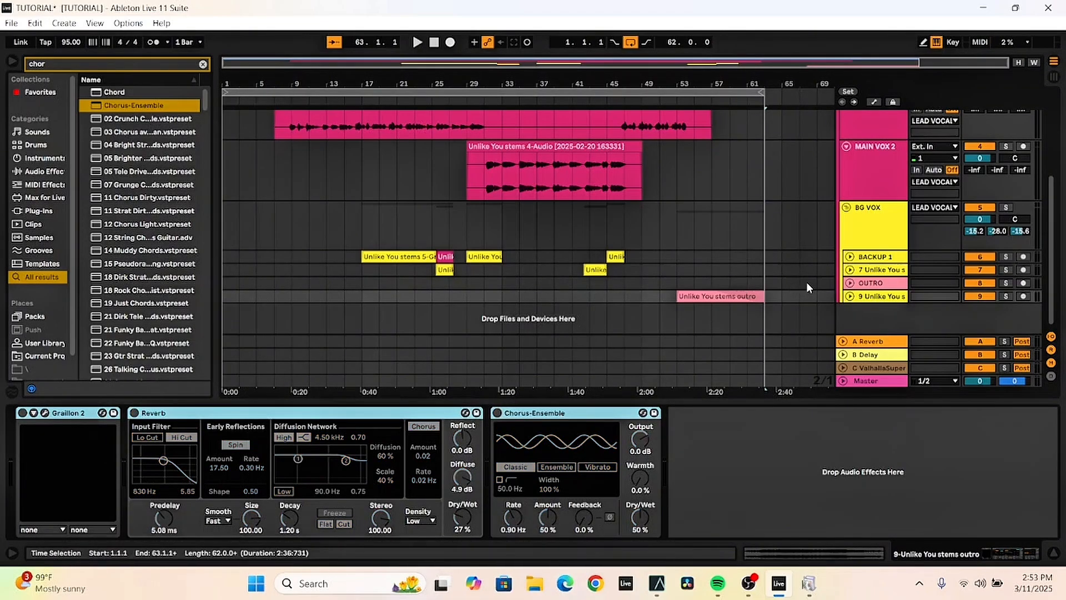
drag(856, 303, 857, 303)
Deactivate the three return tracks: A Reverb, B Delay and C ValhallaSupermassive
click(975, 341)
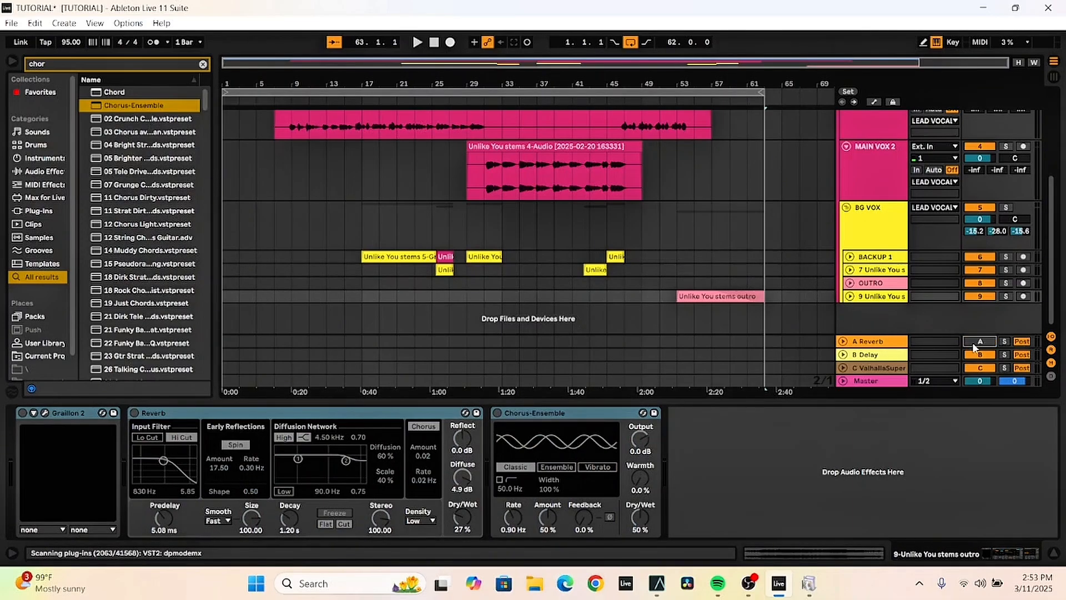
click(977, 356)
click(977, 368)
Select the song's full loop range across all tracks, from bar 1 to bar 63
scroll(799, 286, up, 5)
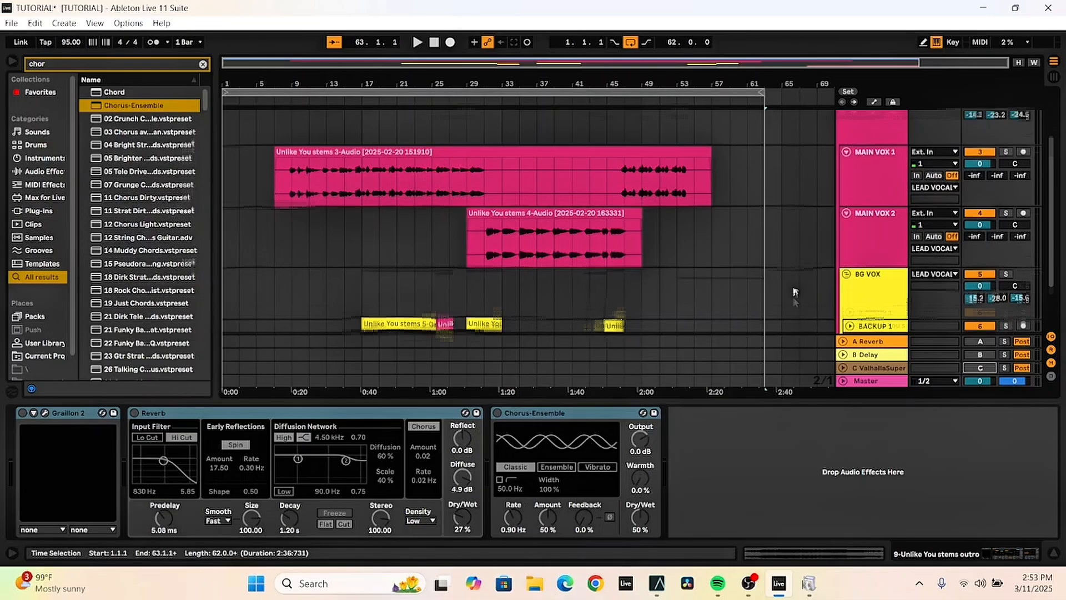
scroll(790, 288, down, 5)
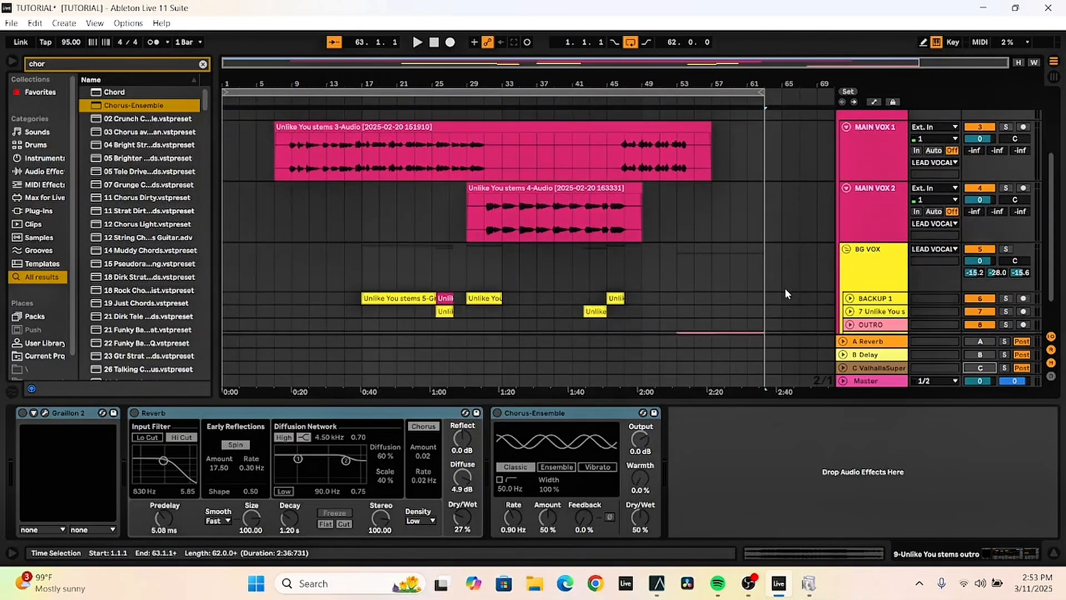
scroll(798, 297, up, 5)
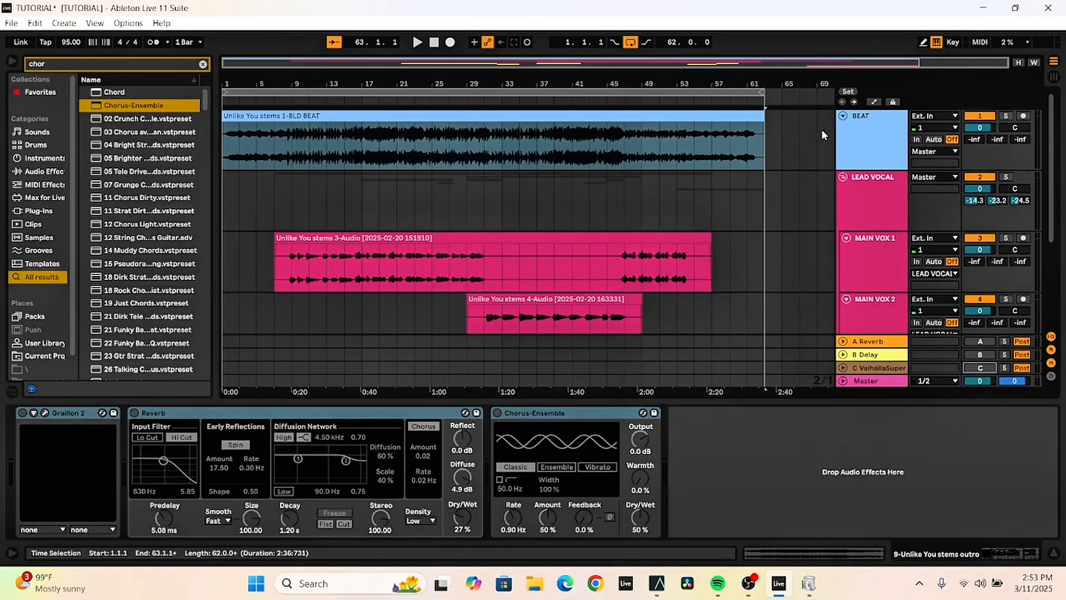
click(506, 98)
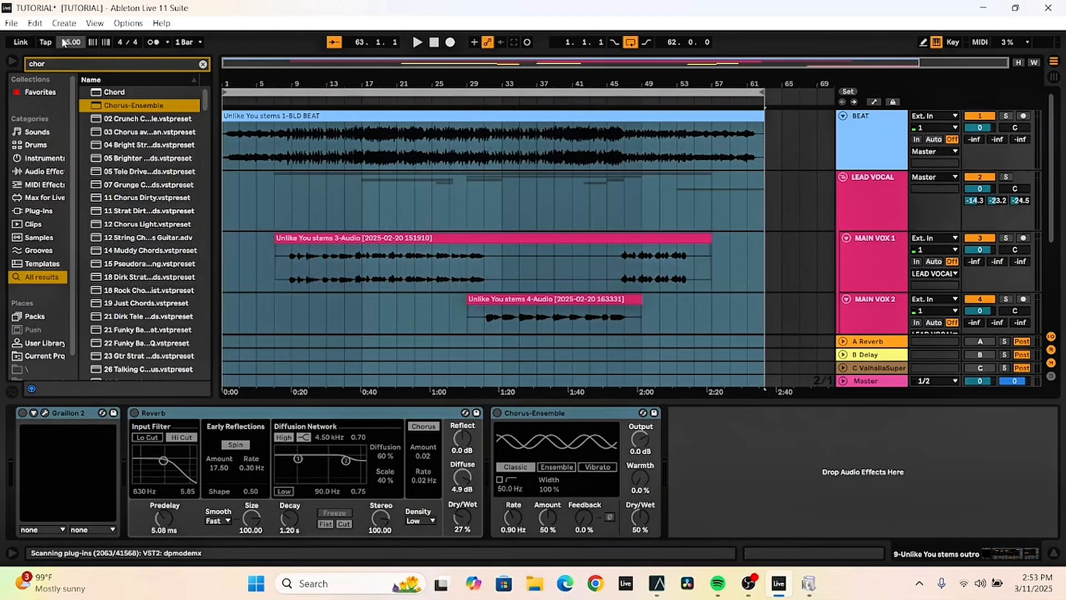
Select all tracks from BEAT through track 9 at the end of the BG VOX group
click(852, 149)
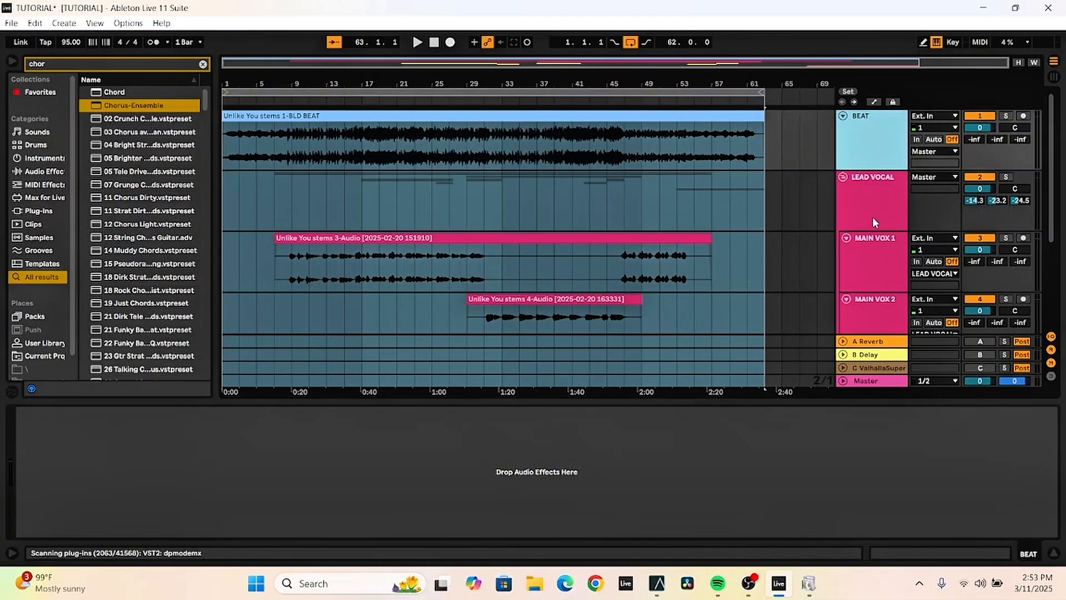
click(874, 269)
click(875, 299)
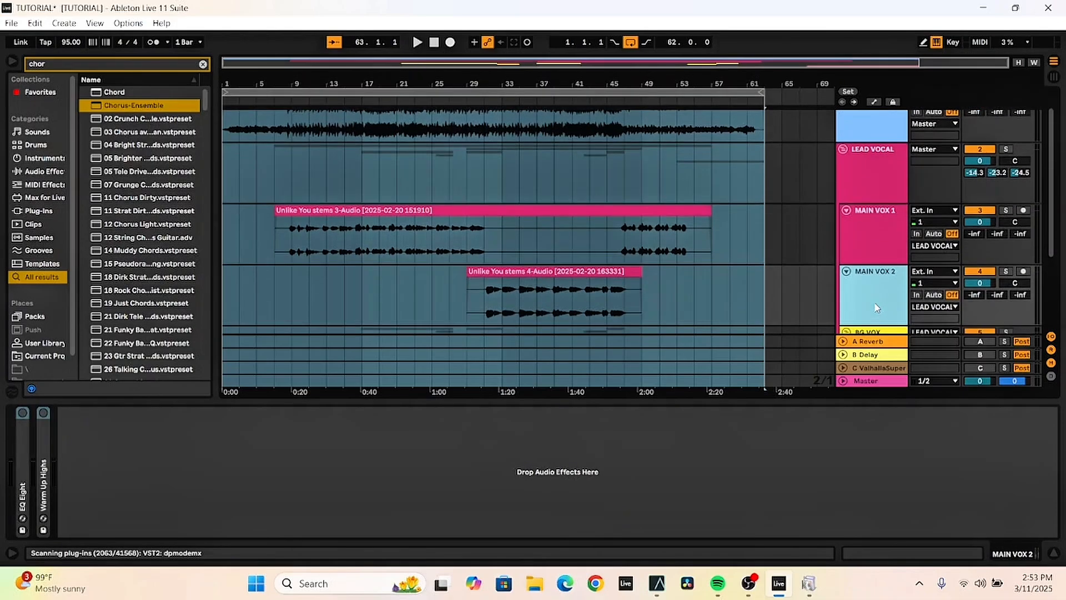
click(862, 147)
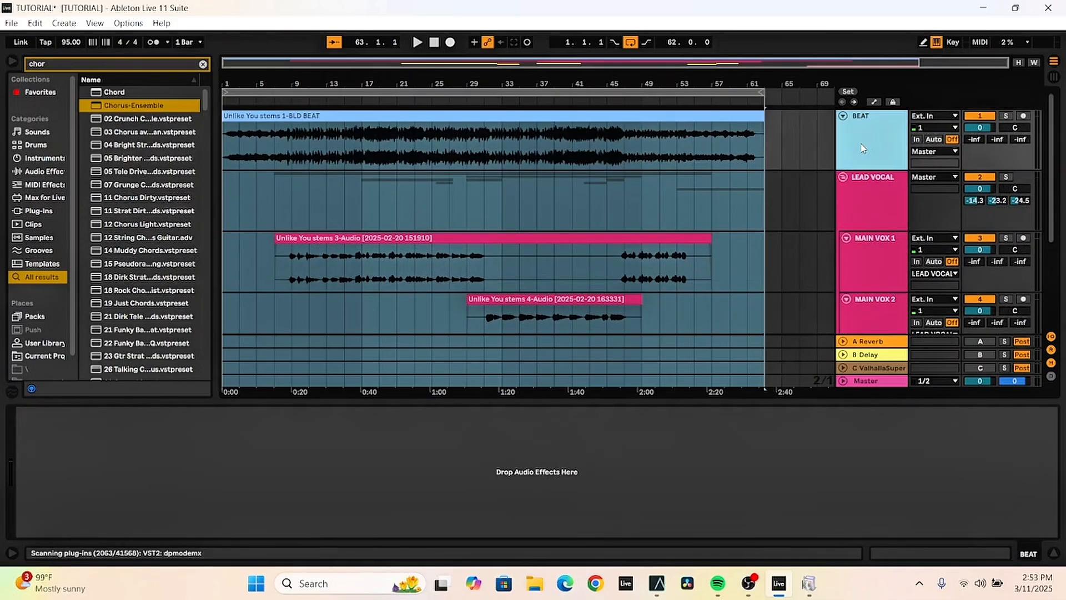
click(883, 275)
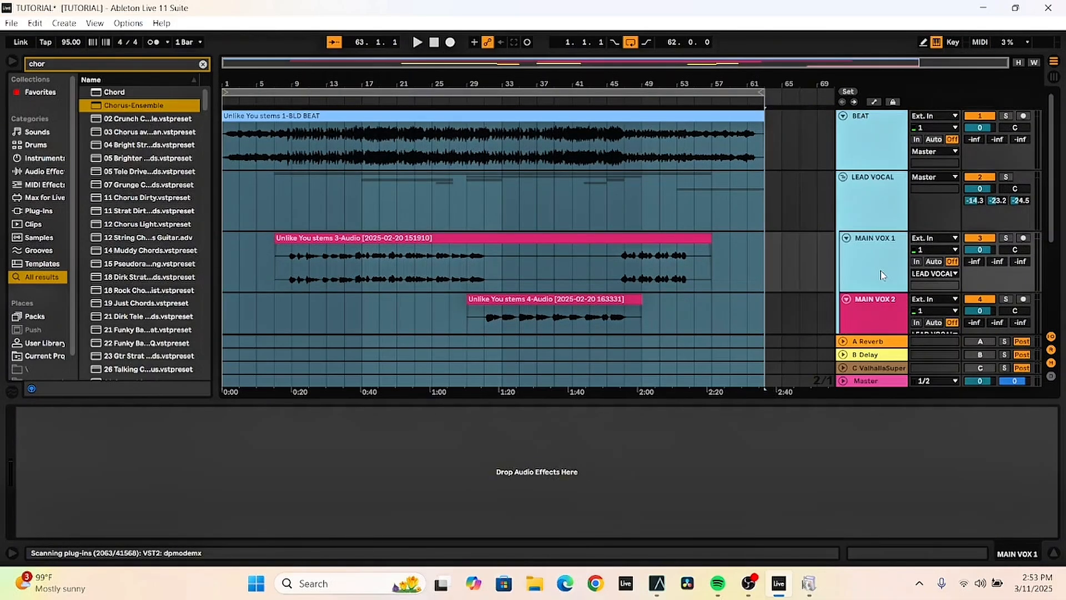
scroll(881, 278, down, 5)
click(866, 299)
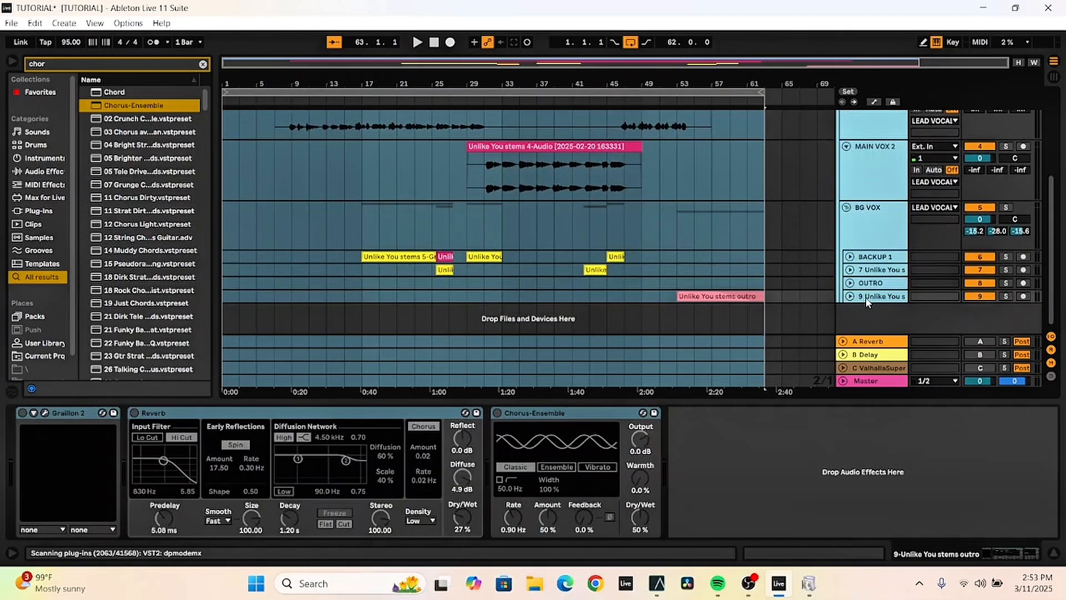
Review the Rendered Track choices in the Export Audio/Video settings, then close the dialog without exporting
click(11, 24)
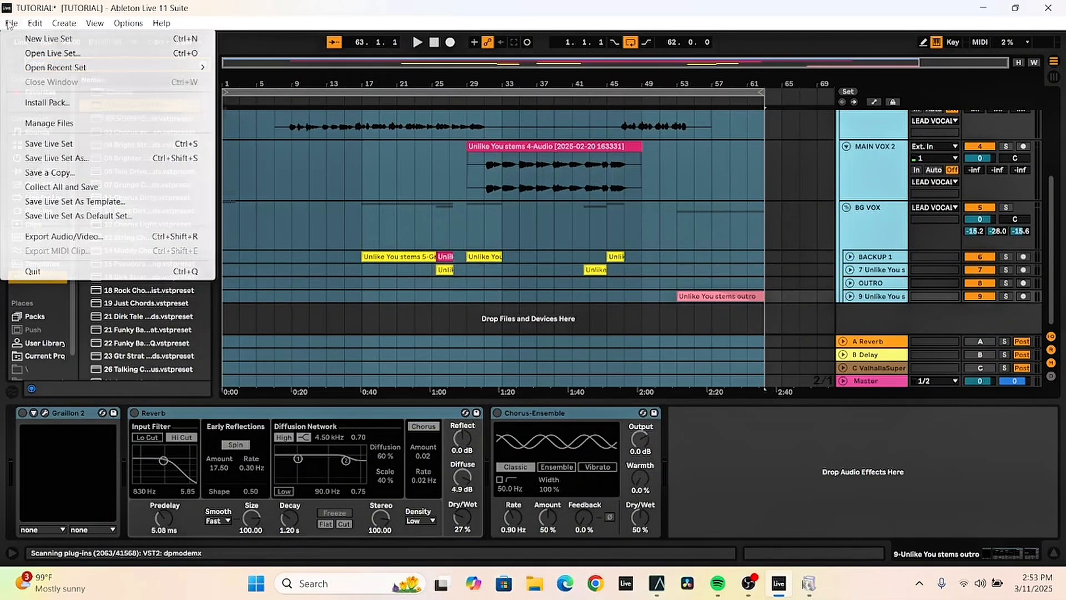
click(66, 236)
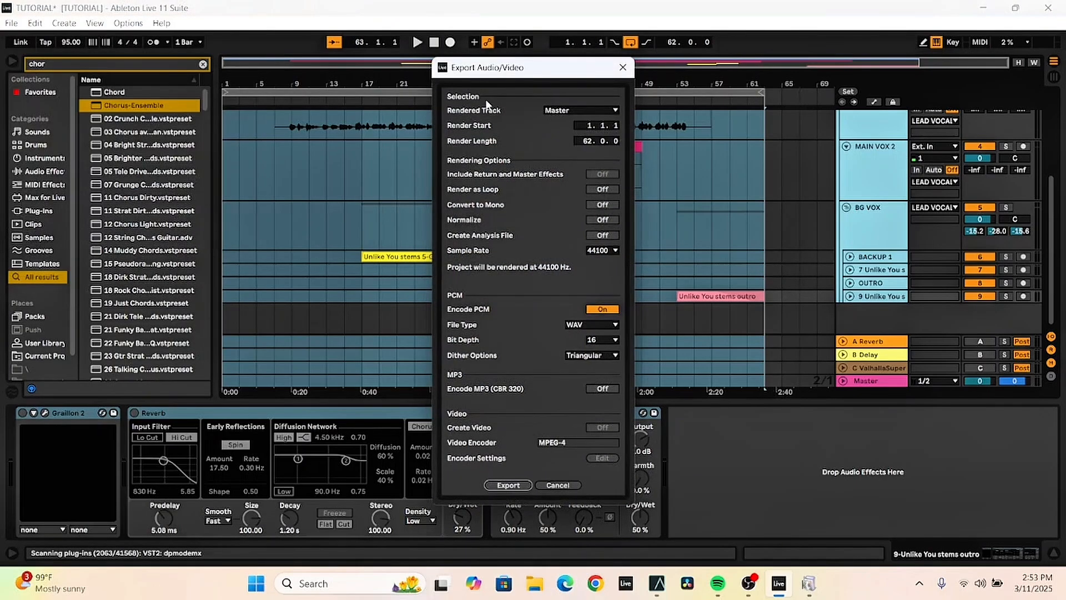
click(563, 111)
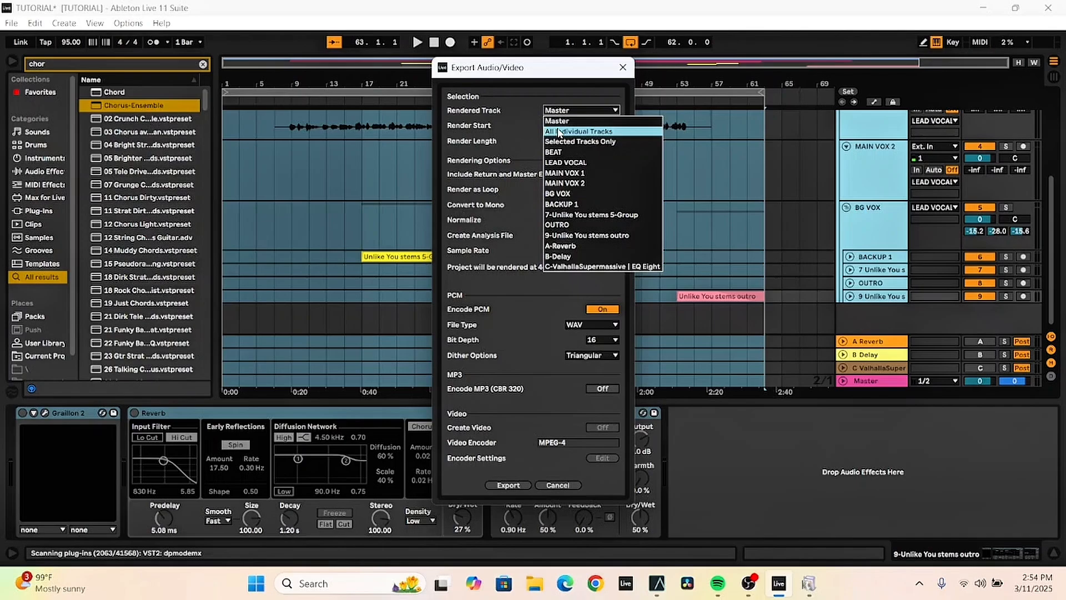
click(622, 70)
click(623, 70)
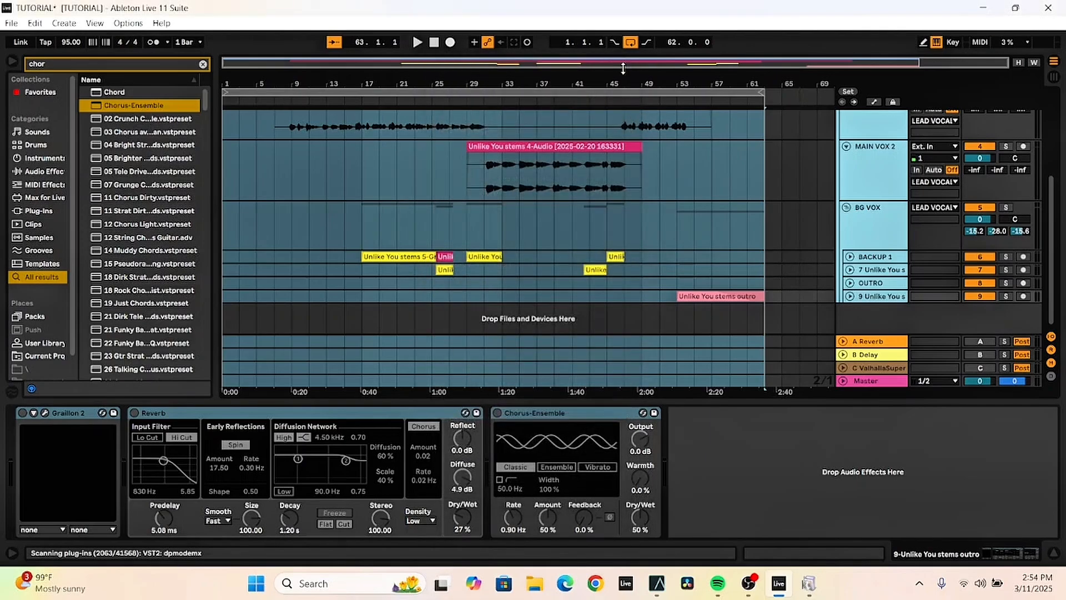
Clear the track selection and unfold the BACKUP 1, track 7 and OUTRO tracks to show their volume and pan settings
click(703, 196)
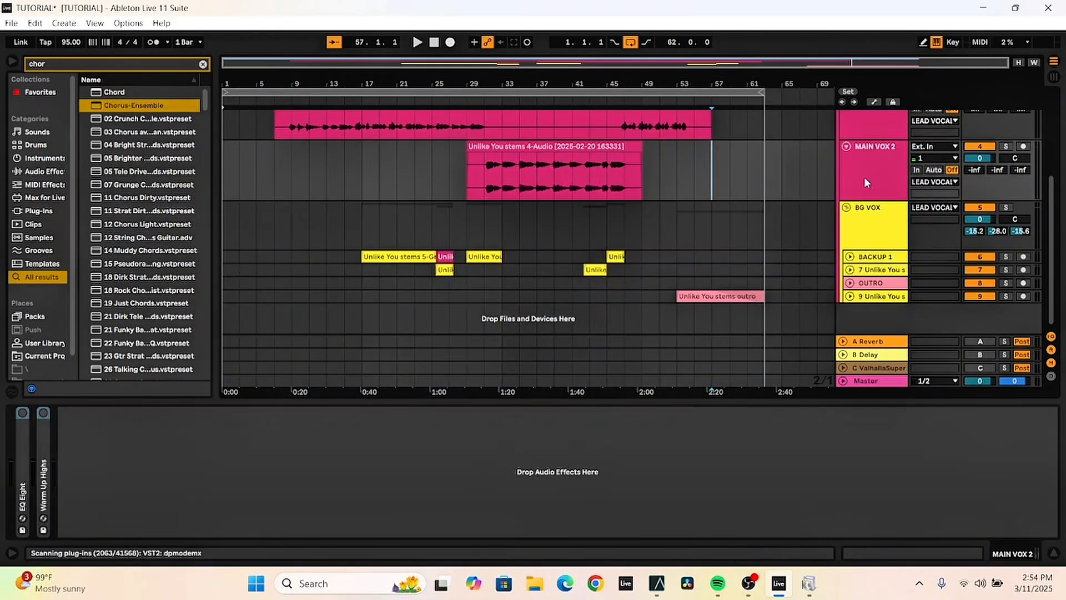
scroll(864, 176, up, 2)
scroll(864, 176, down, 2)
click(850, 257)
scroll(905, 233, down, 2)
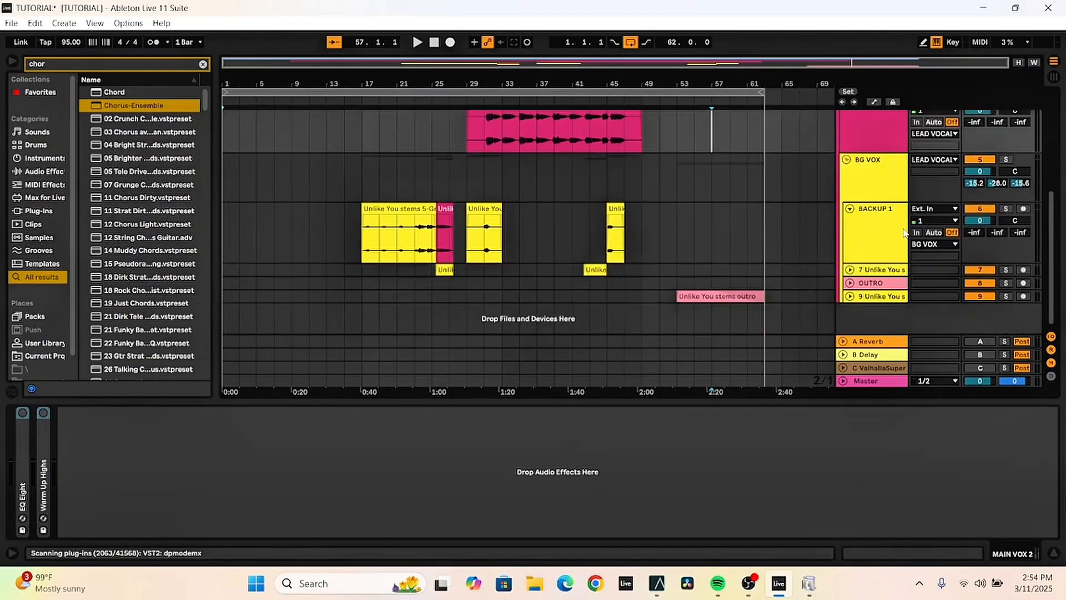
click(849, 269)
scroll(859, 289, down, 1)
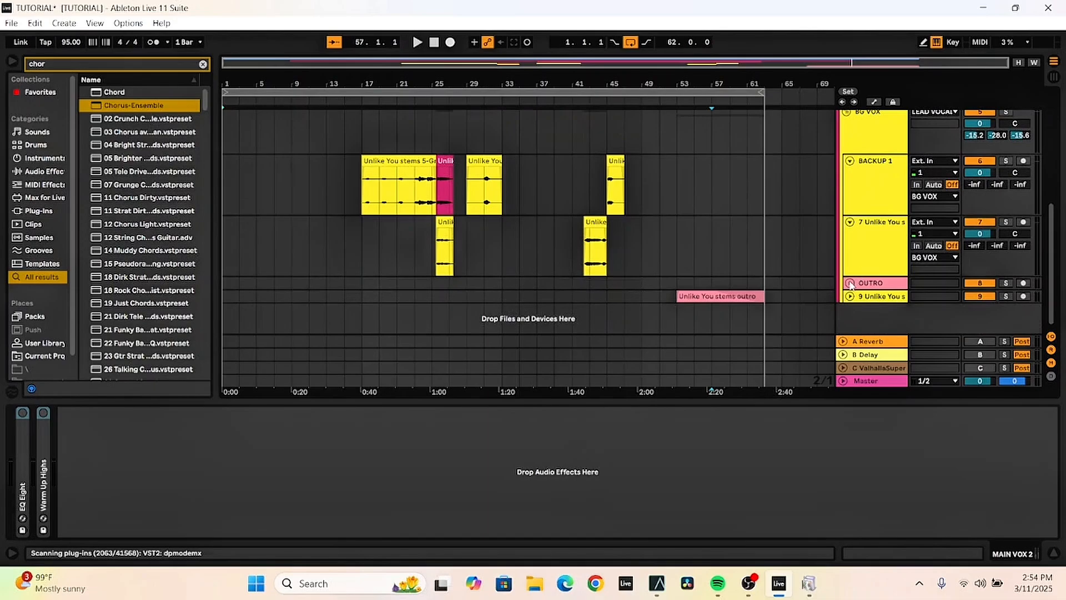
click(849, 268)
scroll(859, 284, down, 1)
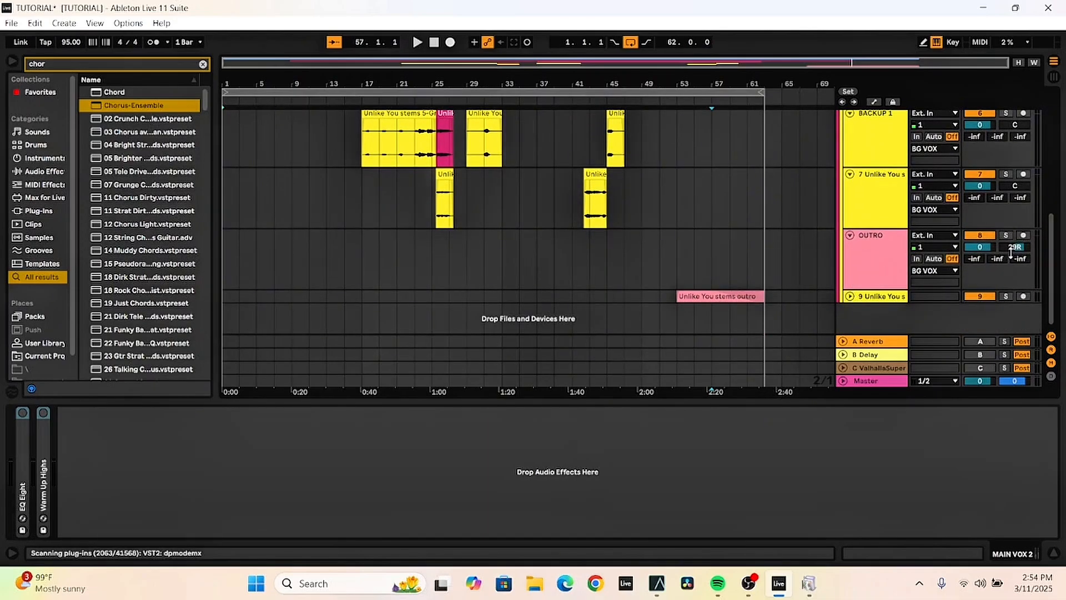
Check the device chains of the BEAT and LEAD VOCAL tracks
scroll(1005, 213, up, 2)
scroll(1004, 211, up, 5)
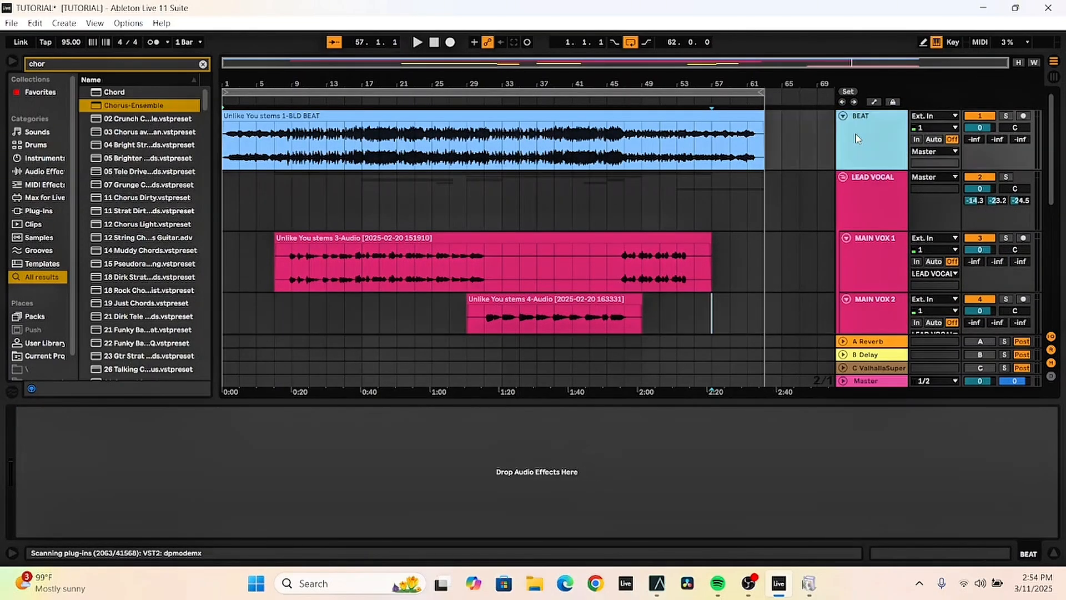
click(873, 190)
scroll(864, 167, down, 3)
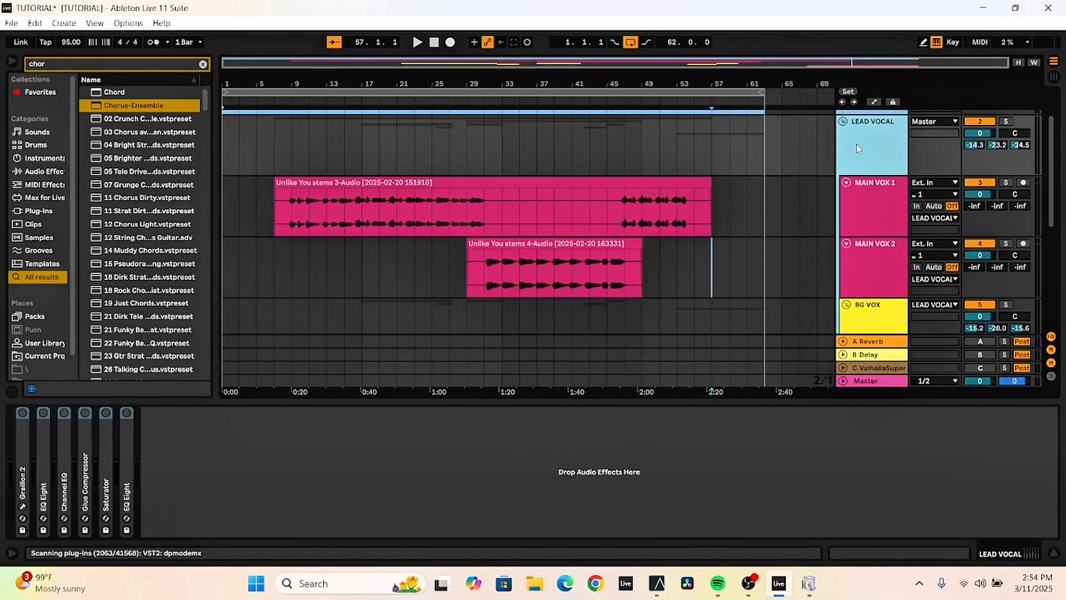
click(860, 161)
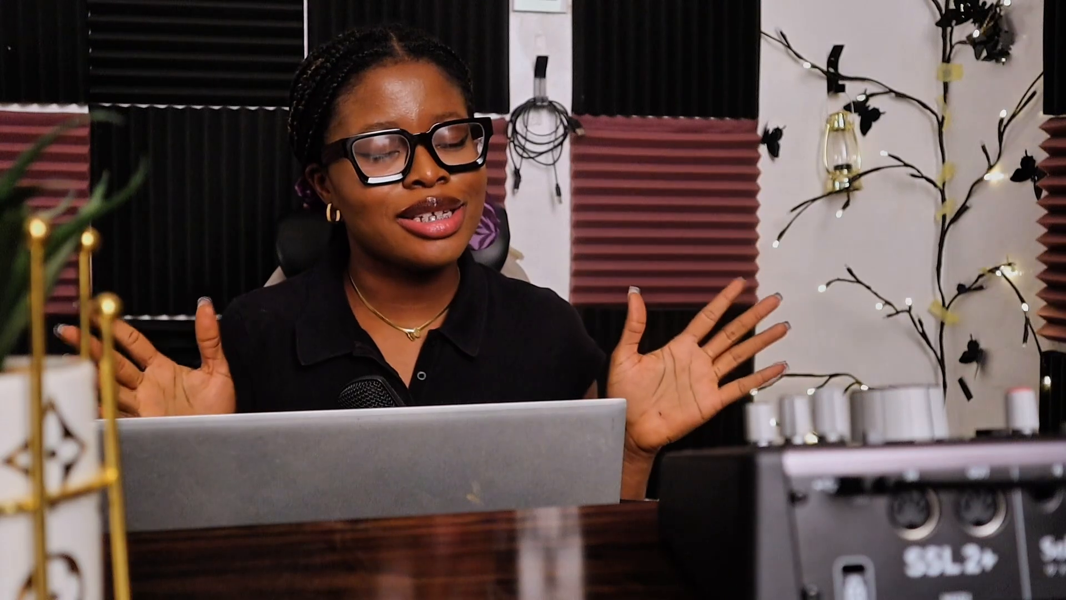